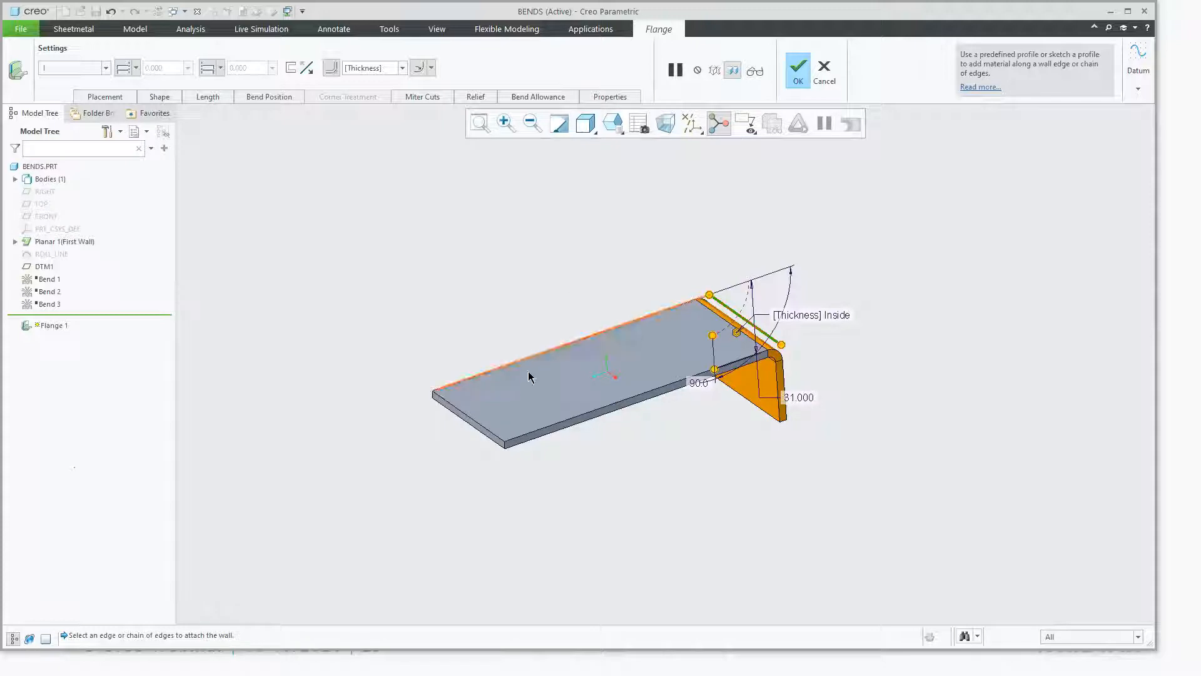
# Step: Try to attach the flange along the complete edge loop of the plate's top face
pyautogui.click(466, 409)
pyautogui.moveTo(523, 476); pyautogui.dragTo(459, 443, button='middle')
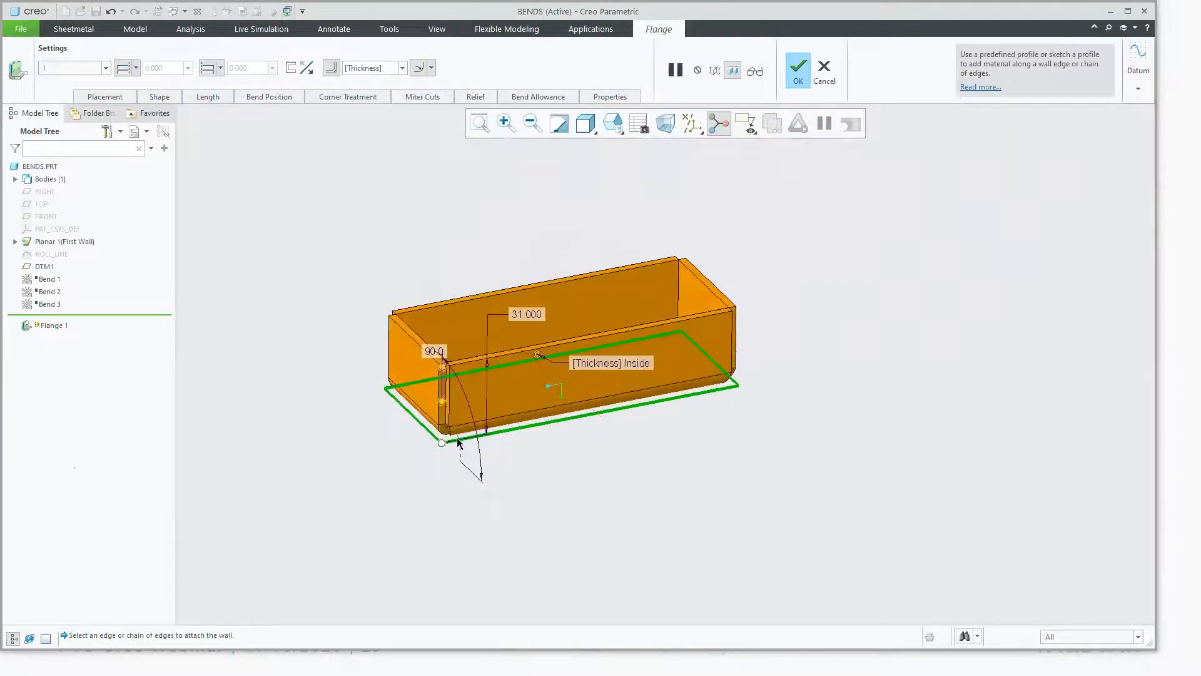
pyautogui.scroll(-3, 420, 388)
pyautogui.scroll(2, 505, 509)
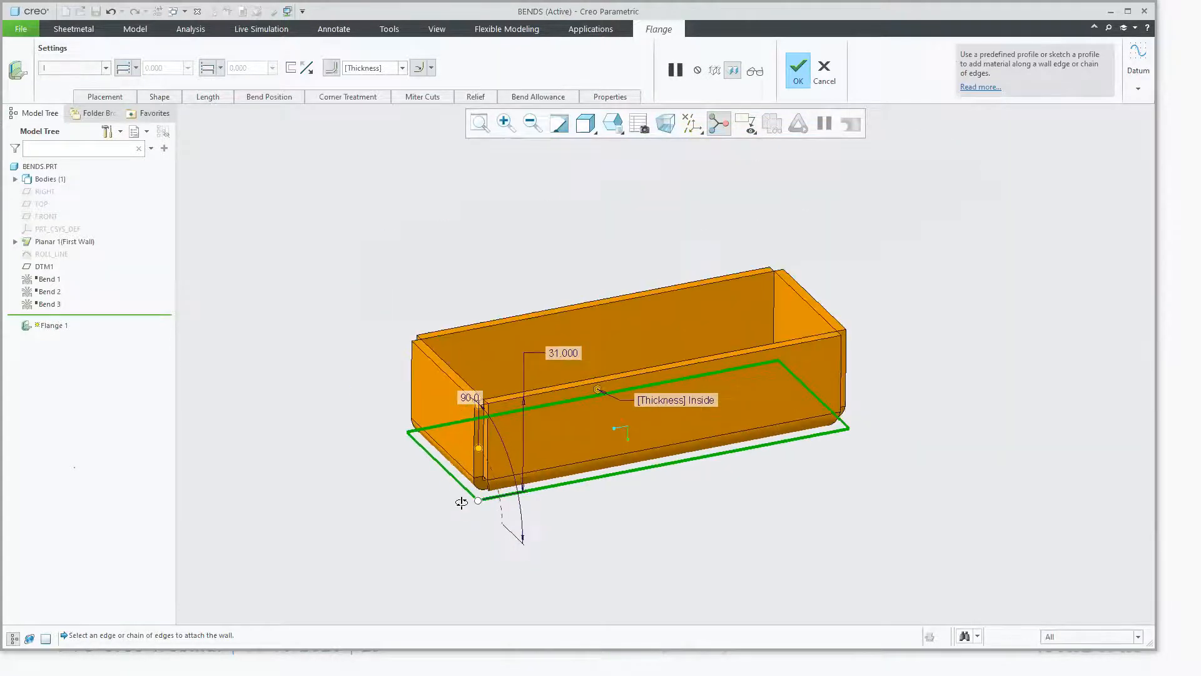
pyautogui.moveTo(462, 502); pyautogui.dragTo(445, 182, button='middle')
pyautogui.scroll(-3, 539, 341)
pyautogui.scroll(3, 555, 397)
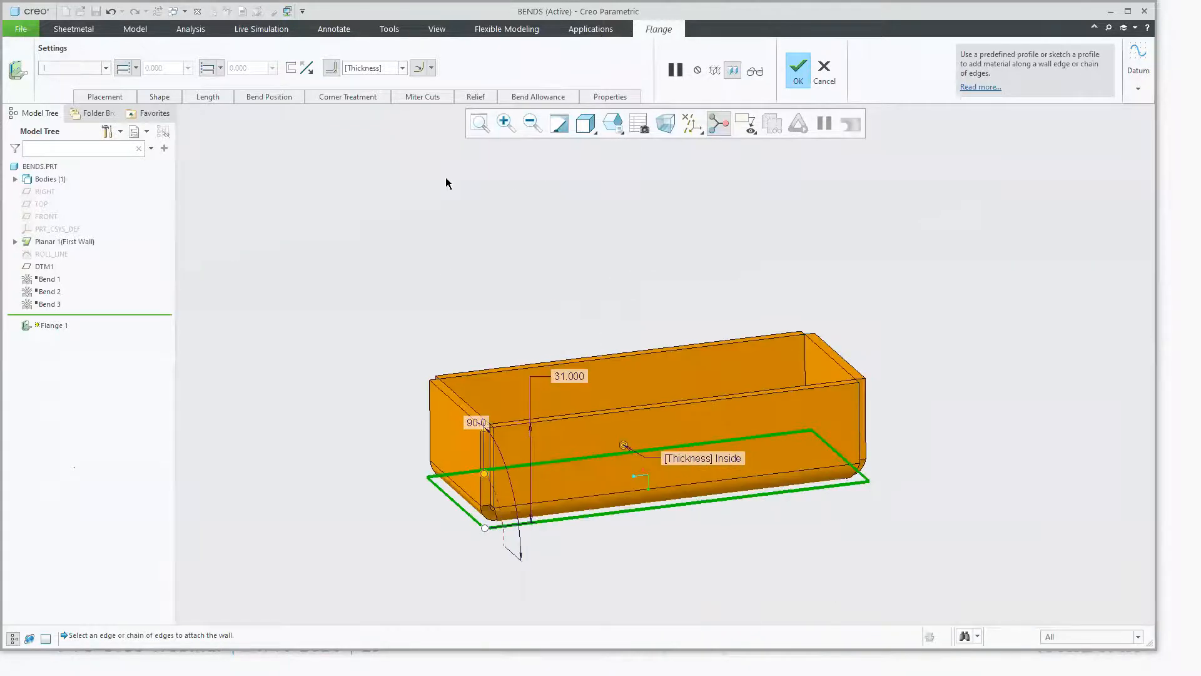
# Step: Review the flange's miter cut, relief and corner treatment settings, and discard the flange
pyautogui.click(421, 97)
pyautogui.click(476, 97)
pyautogui.click(358, 97)
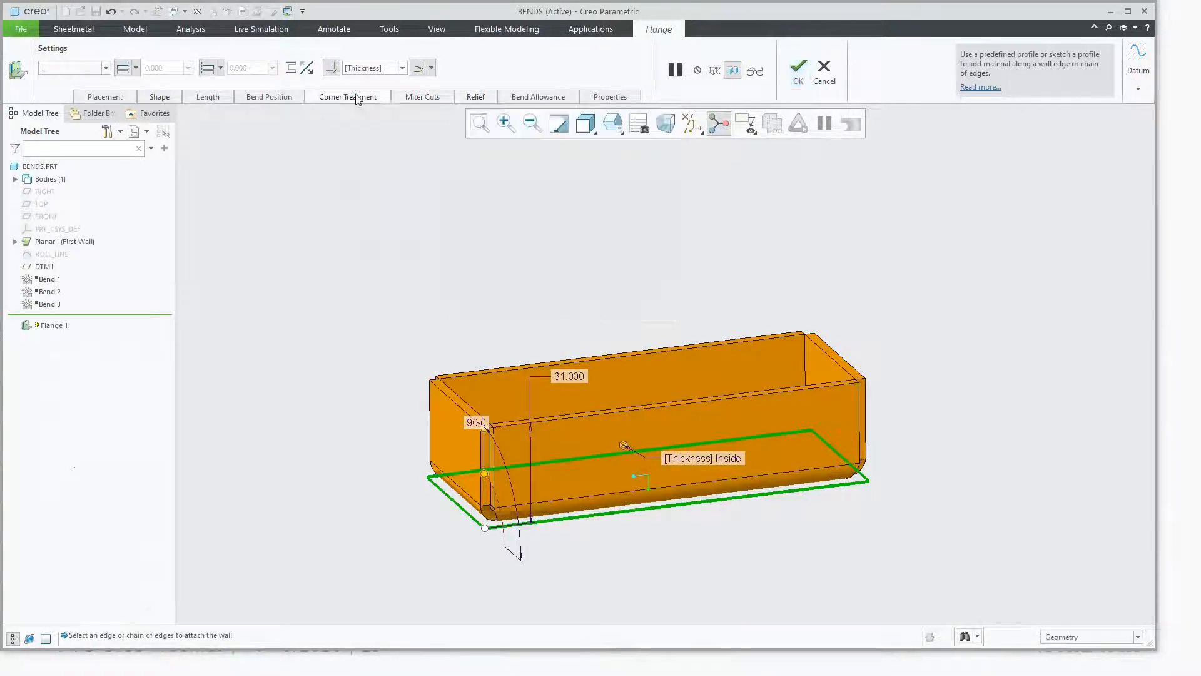
pyautogui.click(358, 98)
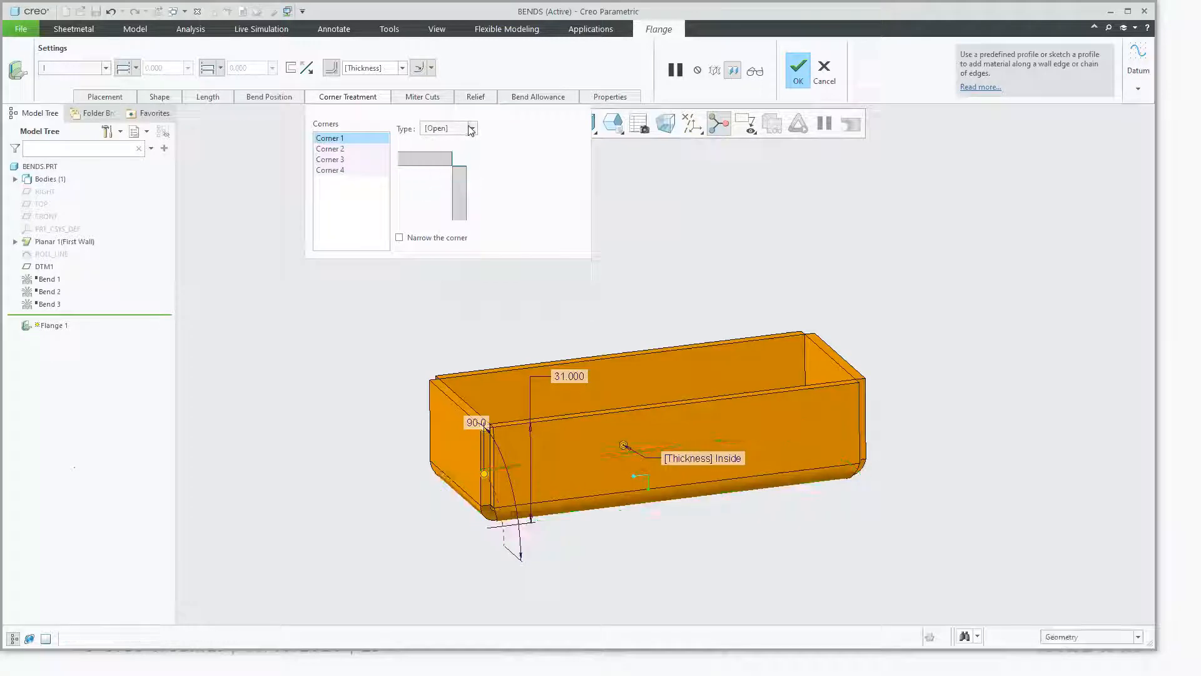
pyautogui.click(343, 99)
pyautogui.moveTo(341, 376); pyautogui.dragTo(393, 366, button='middle')
pyautogui.click(826, 74)
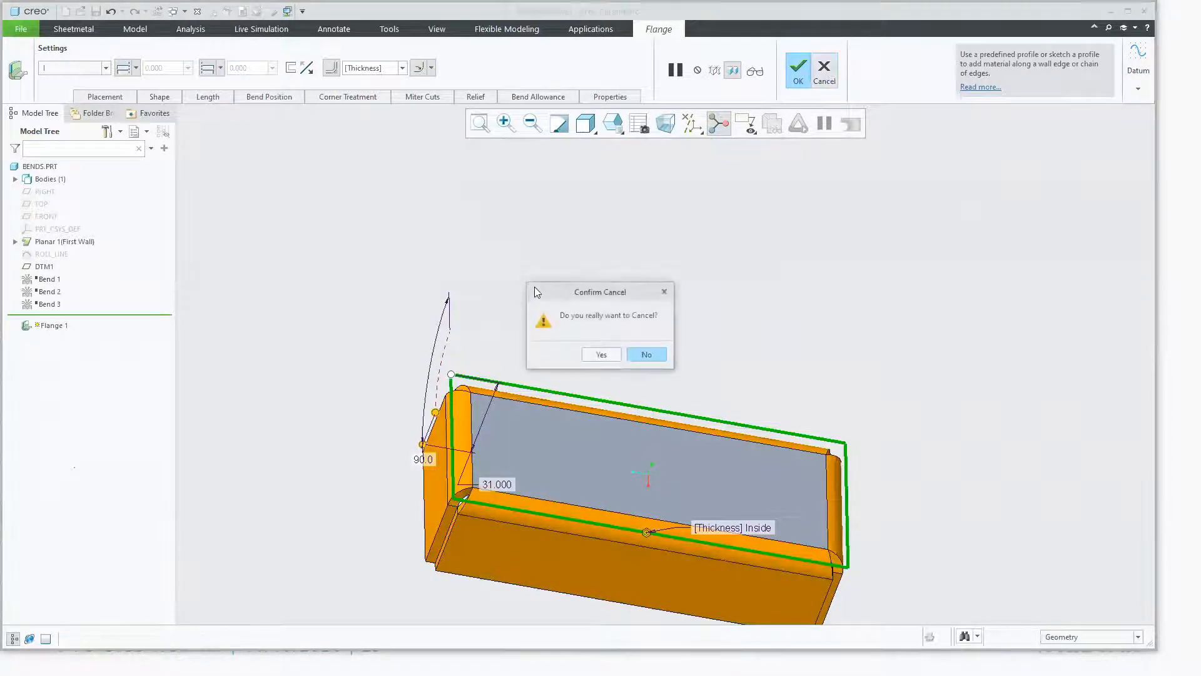
pyautogui.click(599, 355)
# Step: Select both long edges and the front short edge of the plate's top face as one continuous chain
pyautogui.moveTo(461, 314); pyautogui.dragTo(637, 576, button='middle')
pyautogui.scroll(3, 636, 576)
pyautogui.click(594, 464)
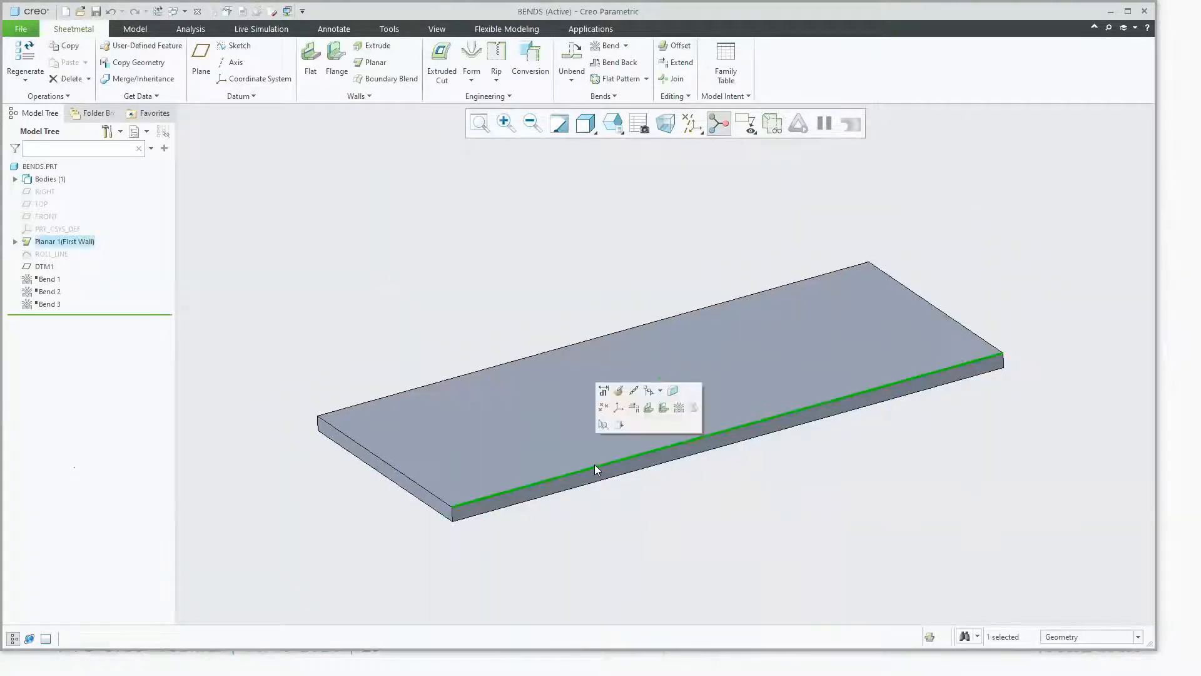
pyautogui.click(526, 427)
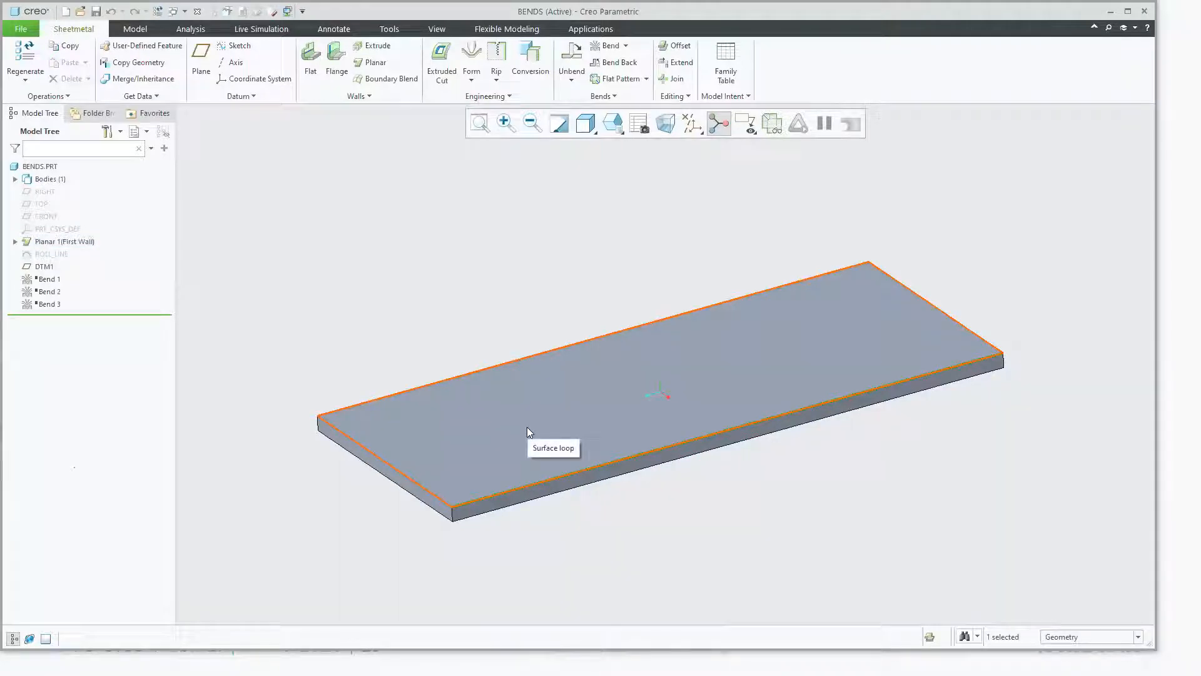
pyautogui.click(529, 485)
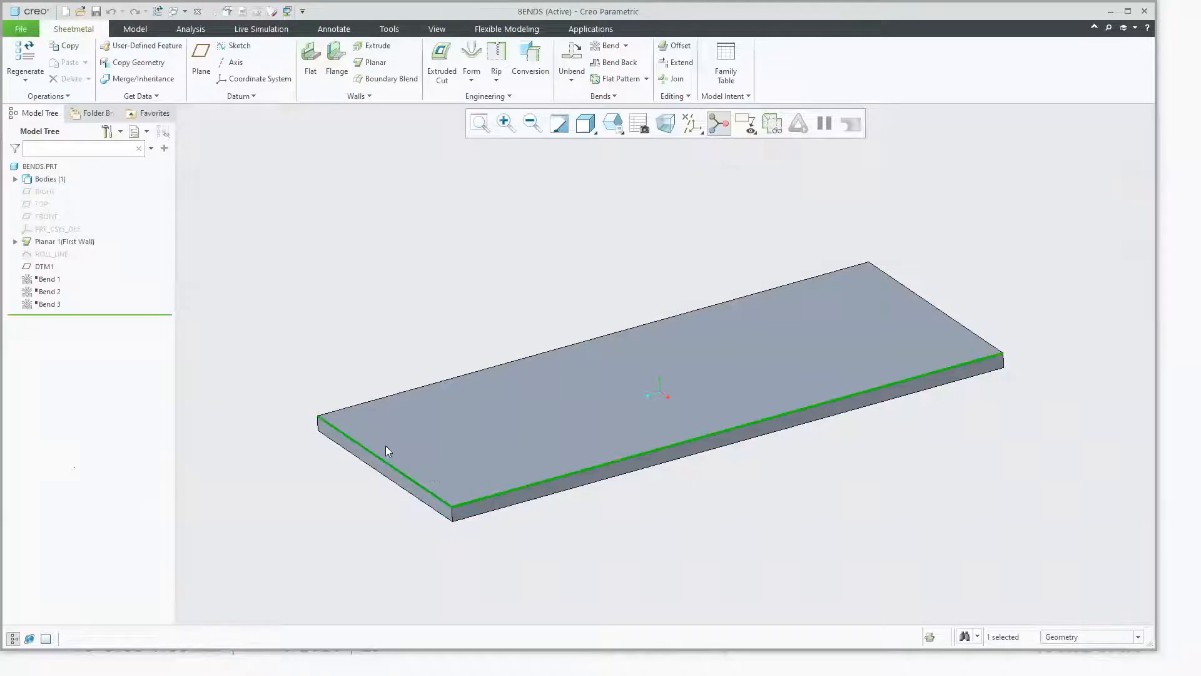
pyautogui.click(374, 402)
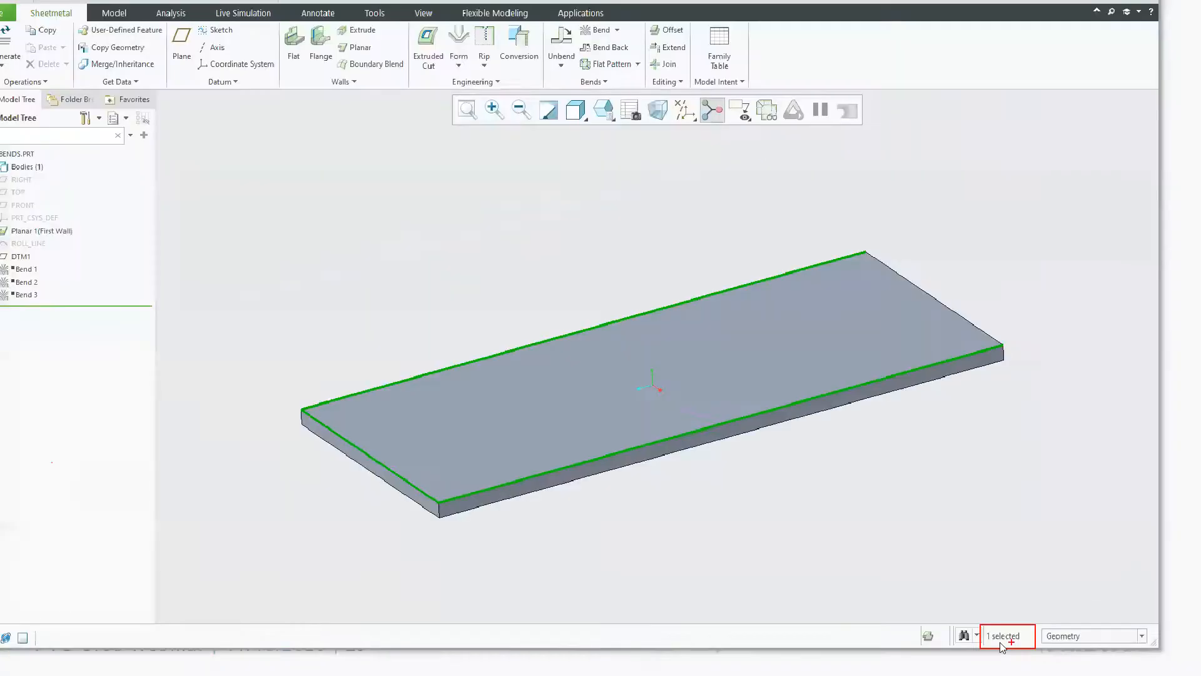
# Step: Inspect the selected items list for the edge chain, and clear the selection
pyautogui.click(995, 638)
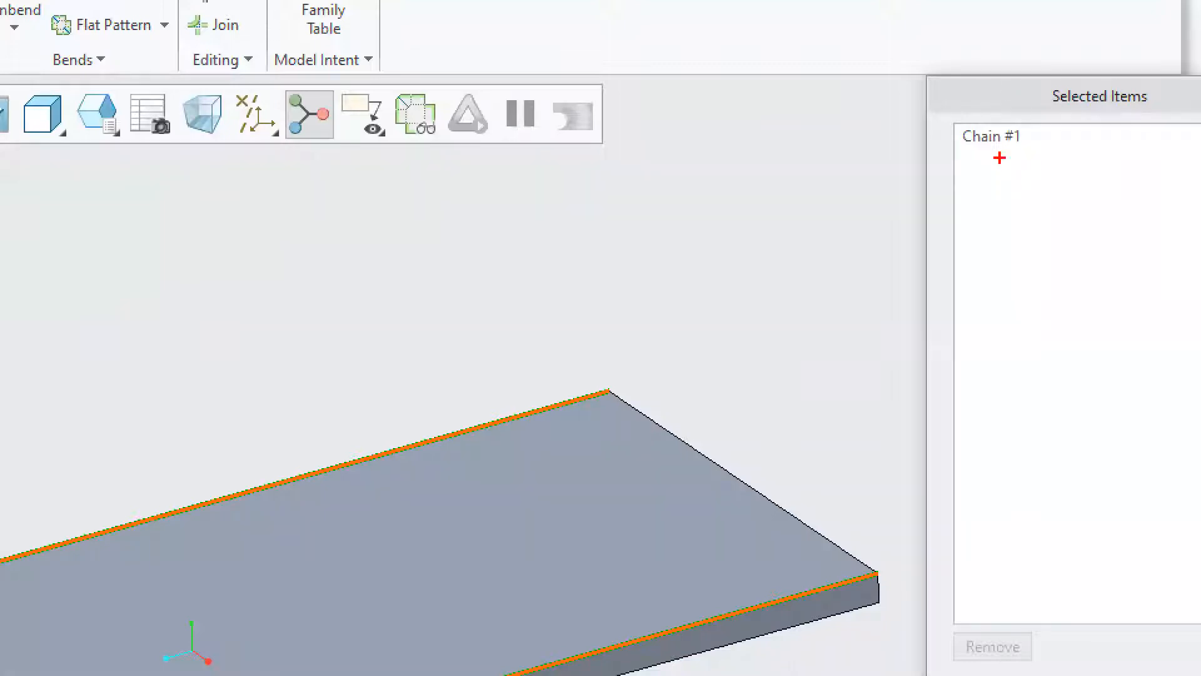
pyautogui.moveTo(949, 150)
pyautogui.mouseDown()
pyautogui.moveTo(1017, 158)
pyautogui.moveTo(955, 113)
pyautogui.moveTo(957, 152)
pyautogui.mouseUp()
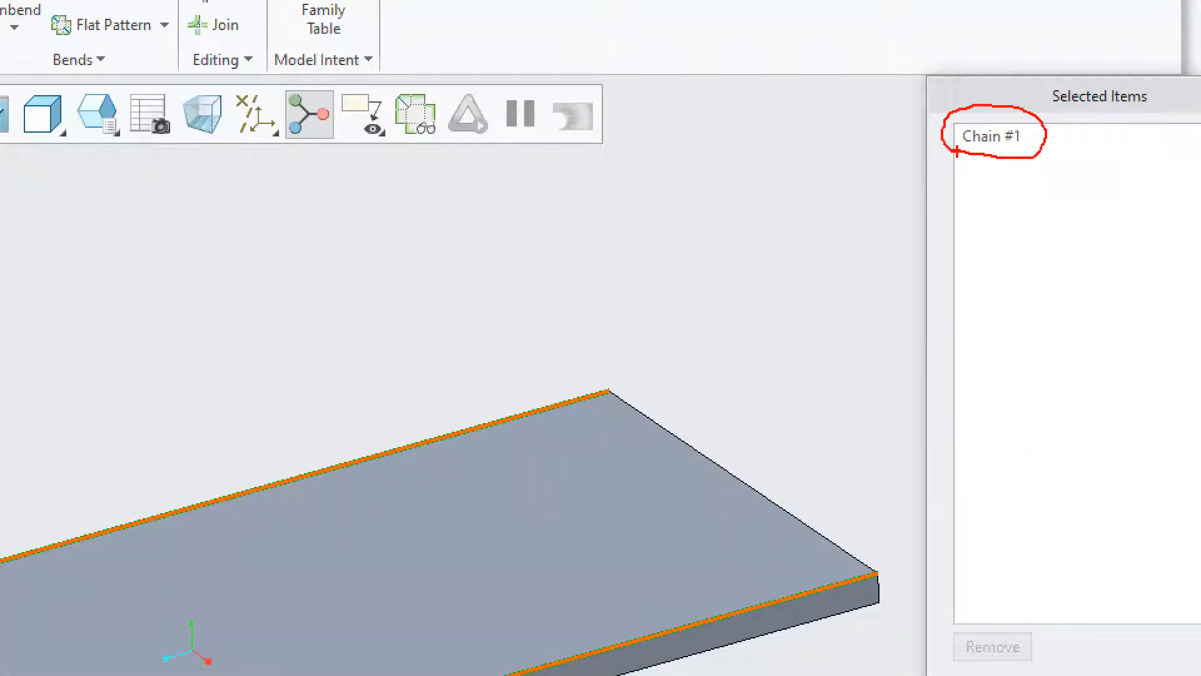
pyautogui.press('Escape')
pyautogui.click(1175, 422)
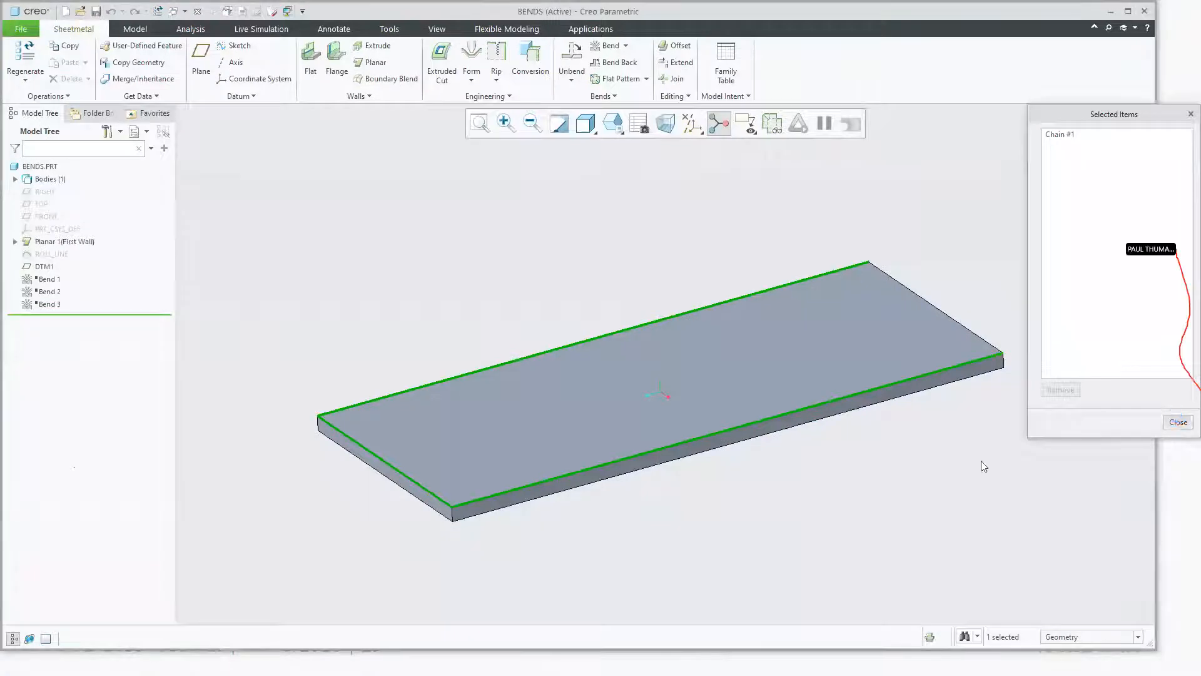
pyautogui.click(920, 480)
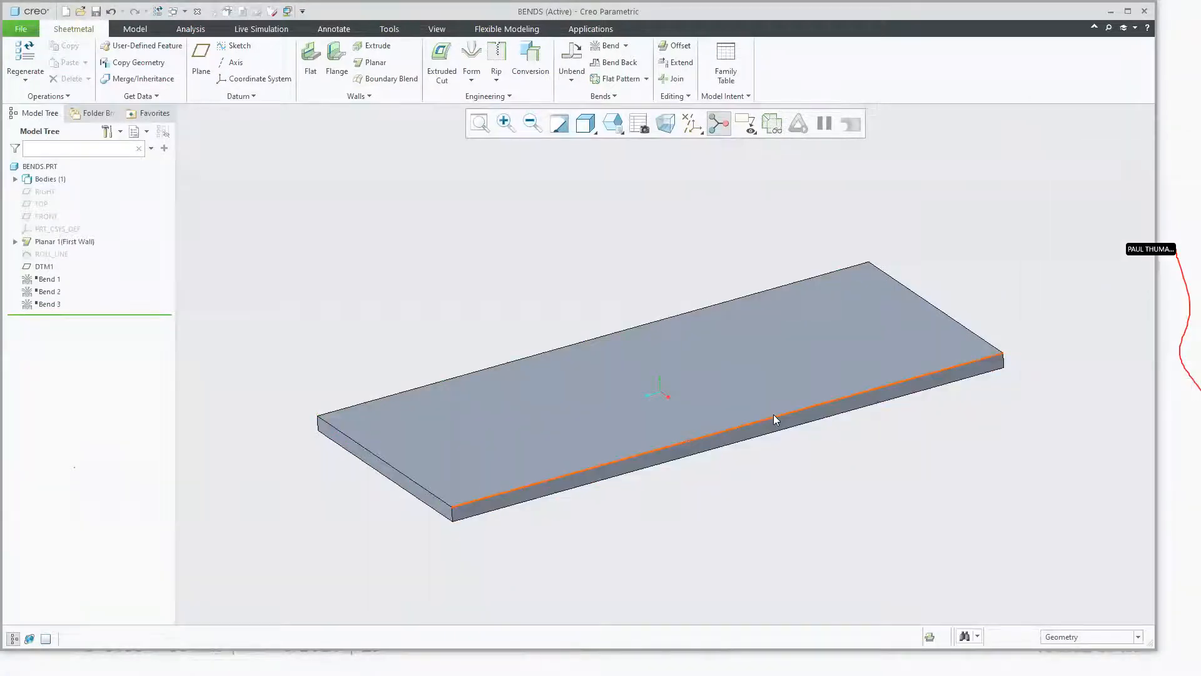
# Step: Select both long edges and the front short edge of the plate's top face as separate edges
pyautogui.click(737, 420)
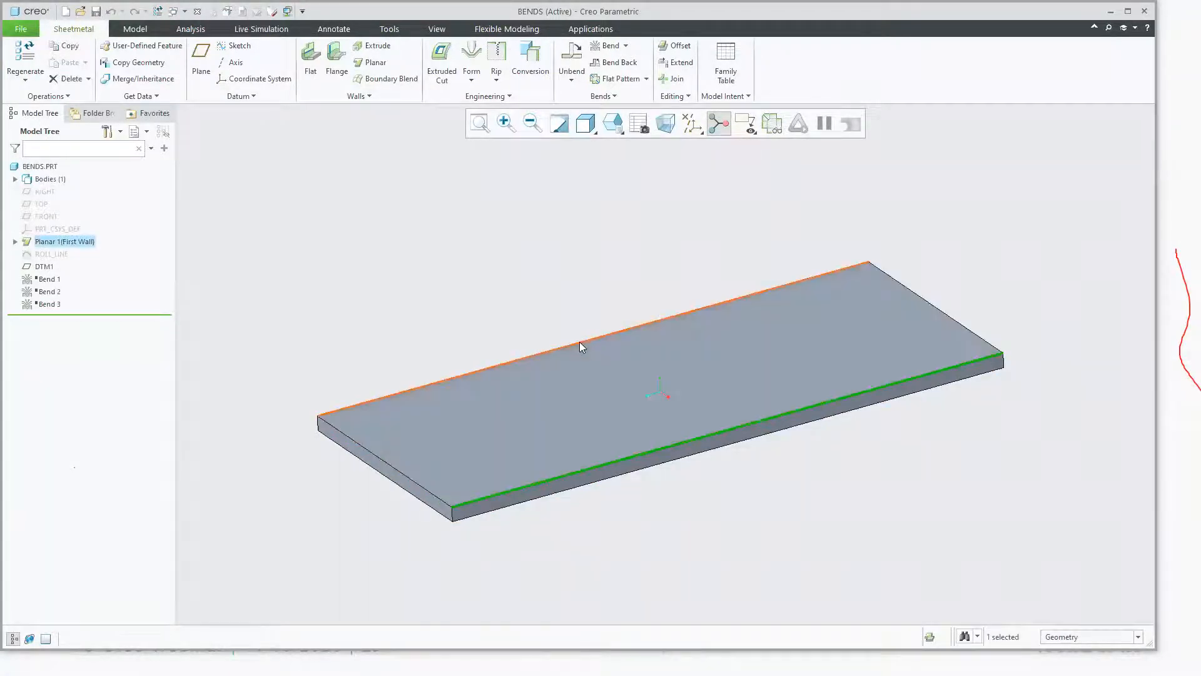
pyautogui.keyDown('ctrl'); pyautogui.click(579, 342); pyautogui.keyUp('ctrl')
pyautogui.keyDown('ctrl'); pyautogui.click(407, 472); pyautogui.keyUp('ctrl')
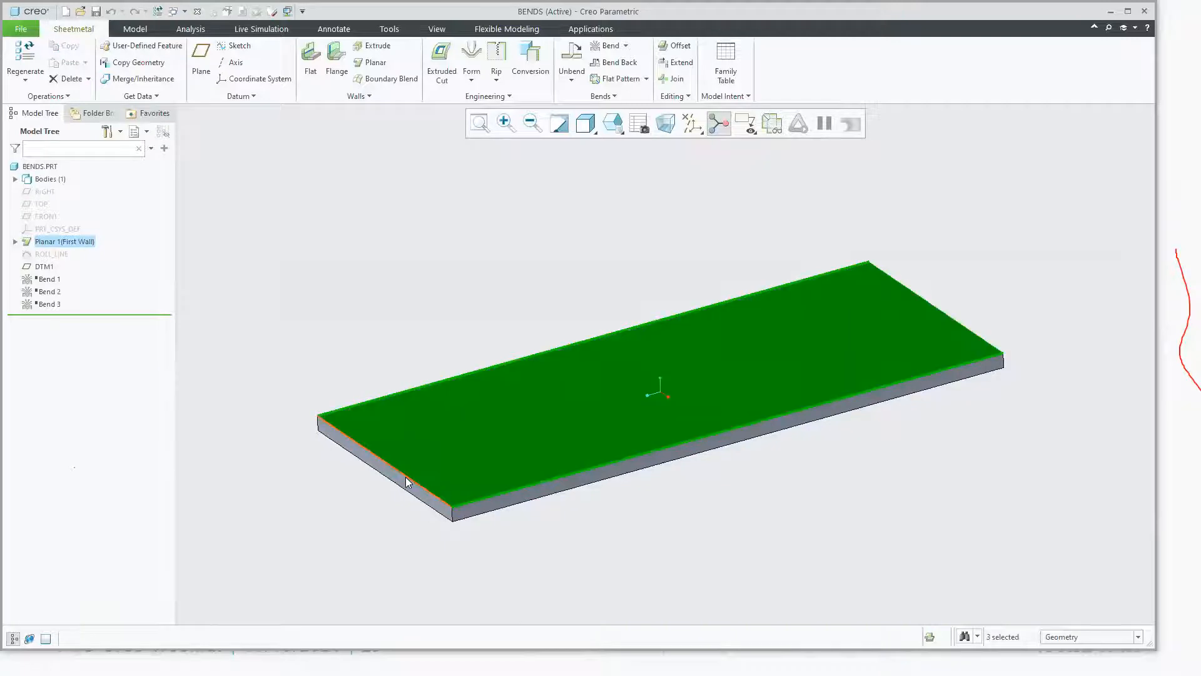
pyautogui.keyDown('ctrl'); pyautogui.click(406, 477); pyautogui.keyUp('ctrl')
pyautogui.keyDown('ctrl'); pyautogui.click(414, 462); pyautogui.keyUp('ctrl')
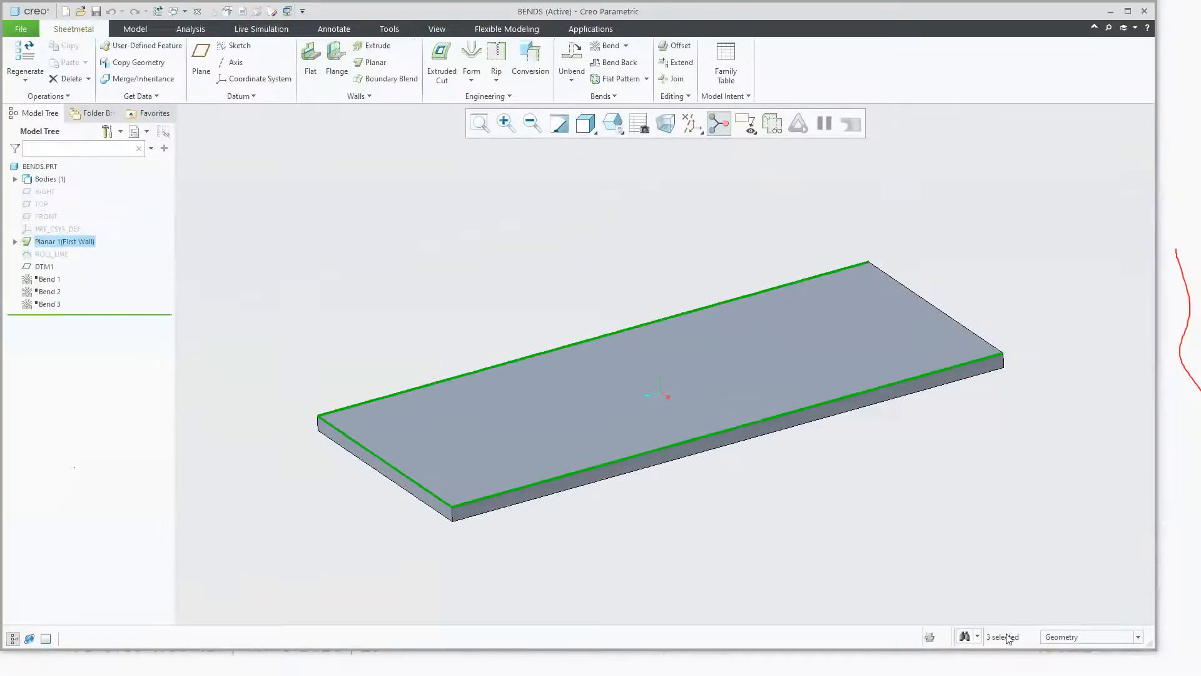
# Step: Inspect the selected items list for the individually picked edges, and clear the selection
pyautogui.click(1004, 636)
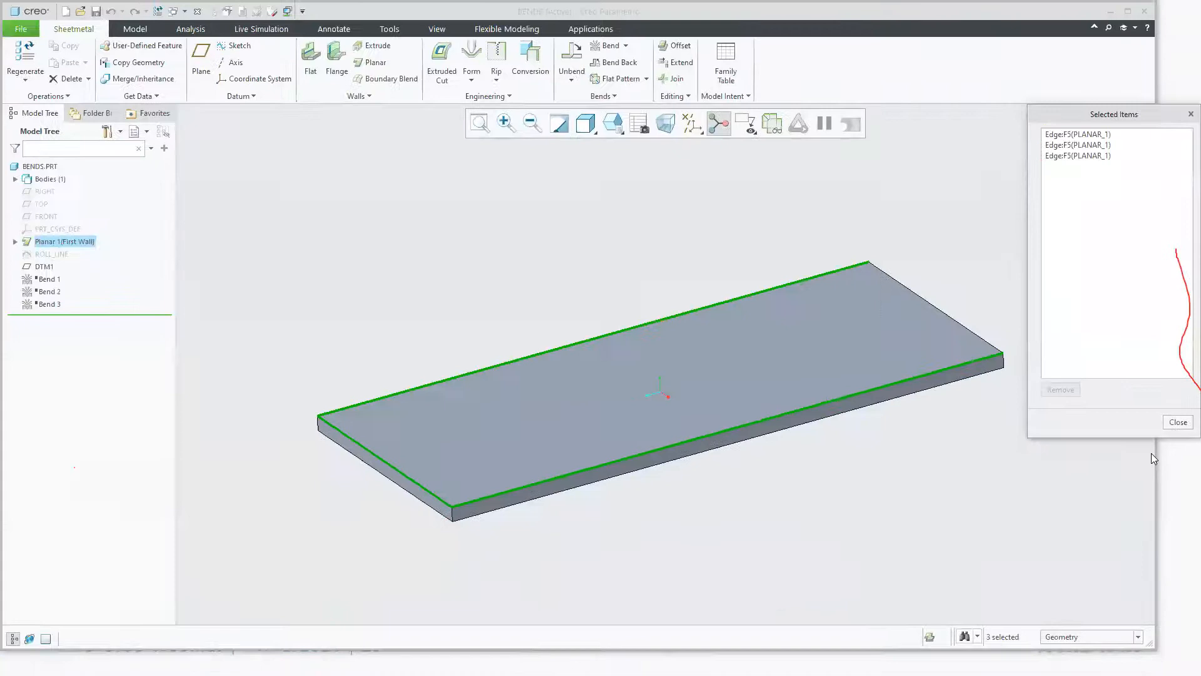
pyautogui.click(1177, 421)
pyautogui.click(788, 460)
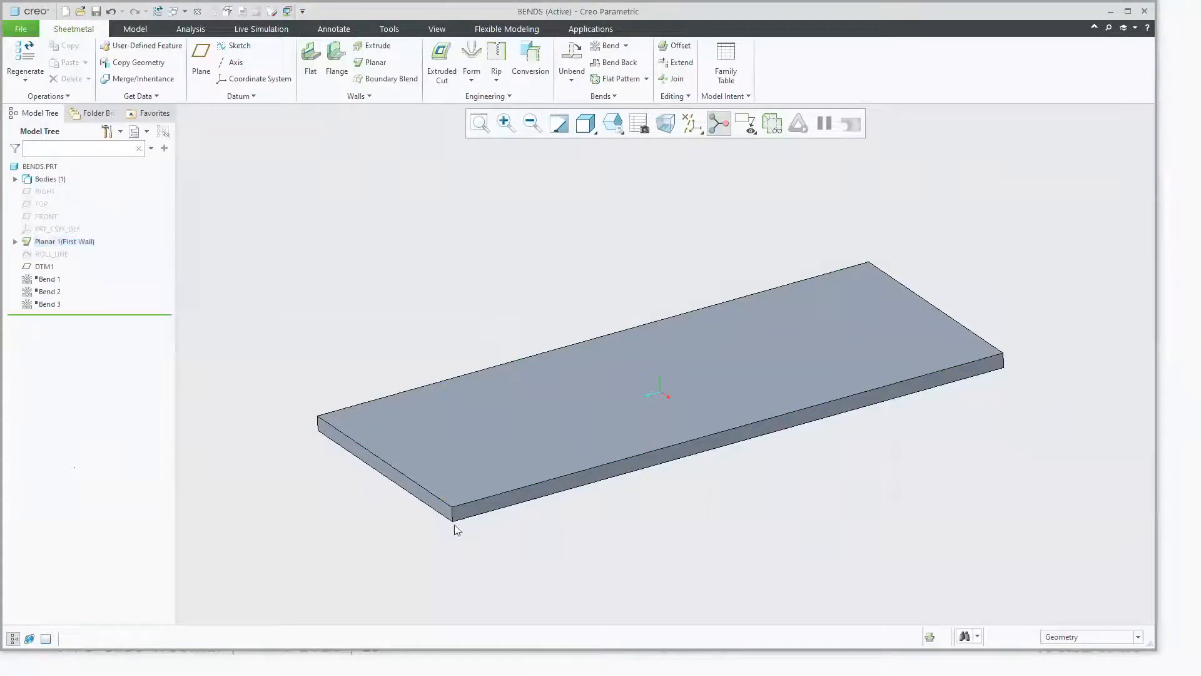
# Step: Select the surface loop around the plate's top face and create a flange wall on it
pyautogui.click(499, 499)
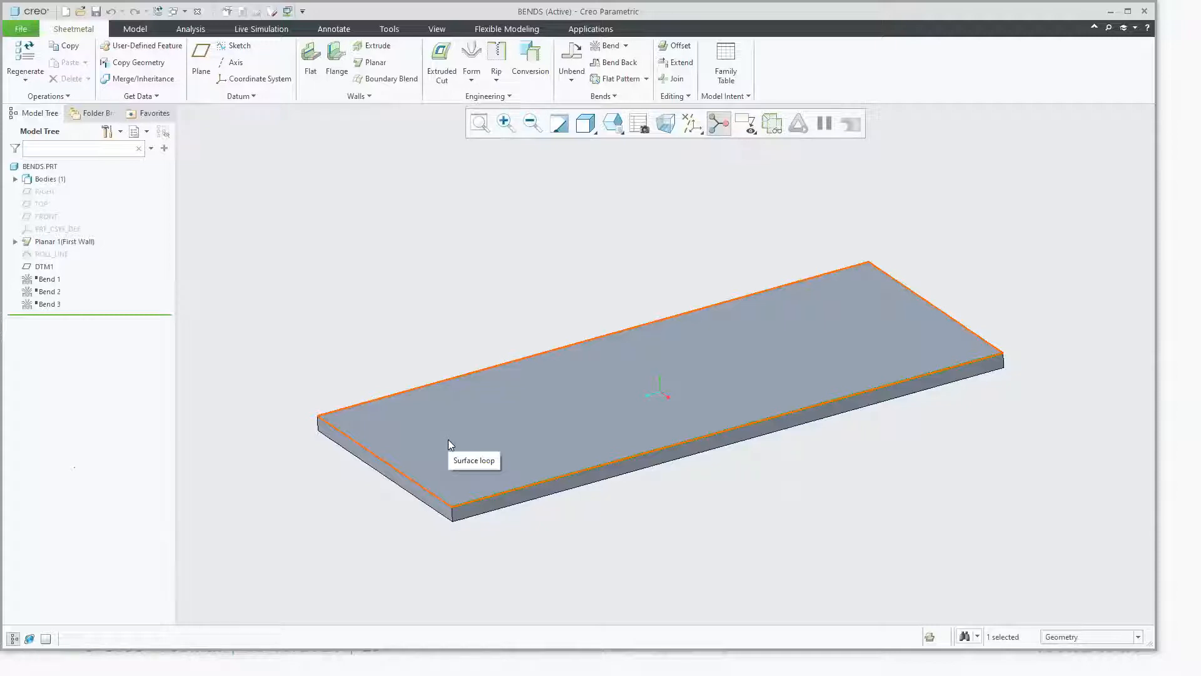
pyautogui.click(448, 439)
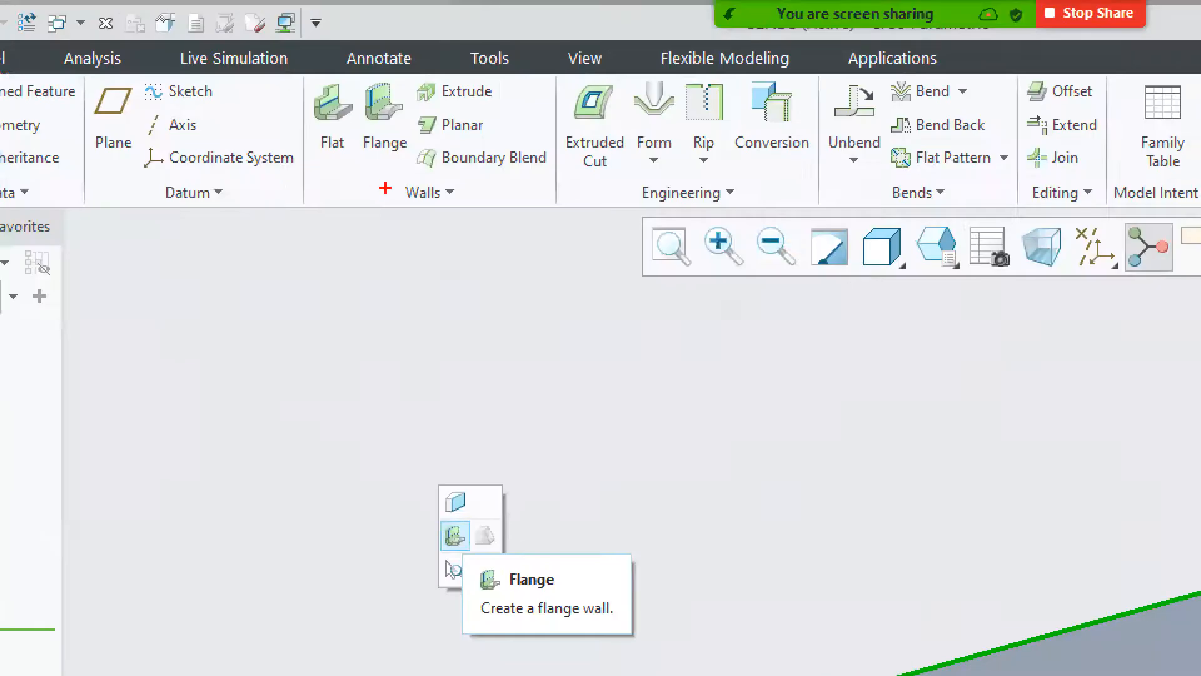
pyautogui.moveTo(363, 167)
pyautogui.mouseDown()
pyautogui.moveTo(406, 153)
pyautogui.moveTo(394, 70)
pyautogui.moveTo(378, 177)
pyautogui.moveTo(349, 132)
pyautogui.moveTo(299, 101)
pyautogui.moveTo(322, 169)
pyautogui.mouseUp()
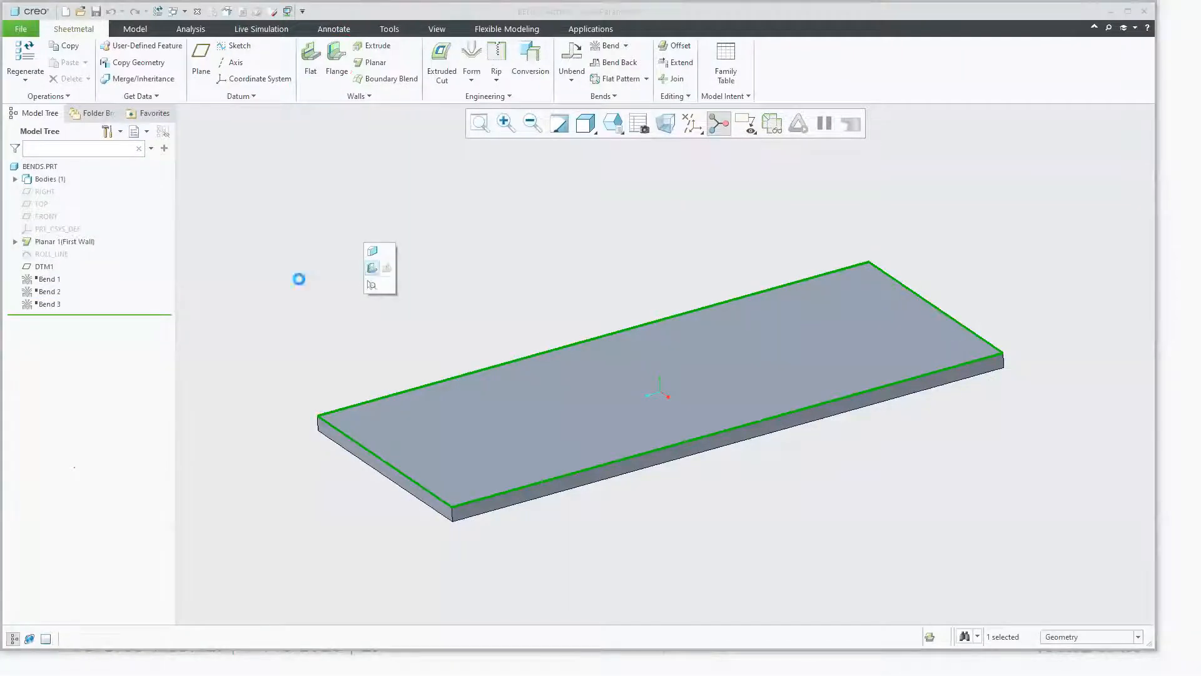
pyautogui.click(374, 273)
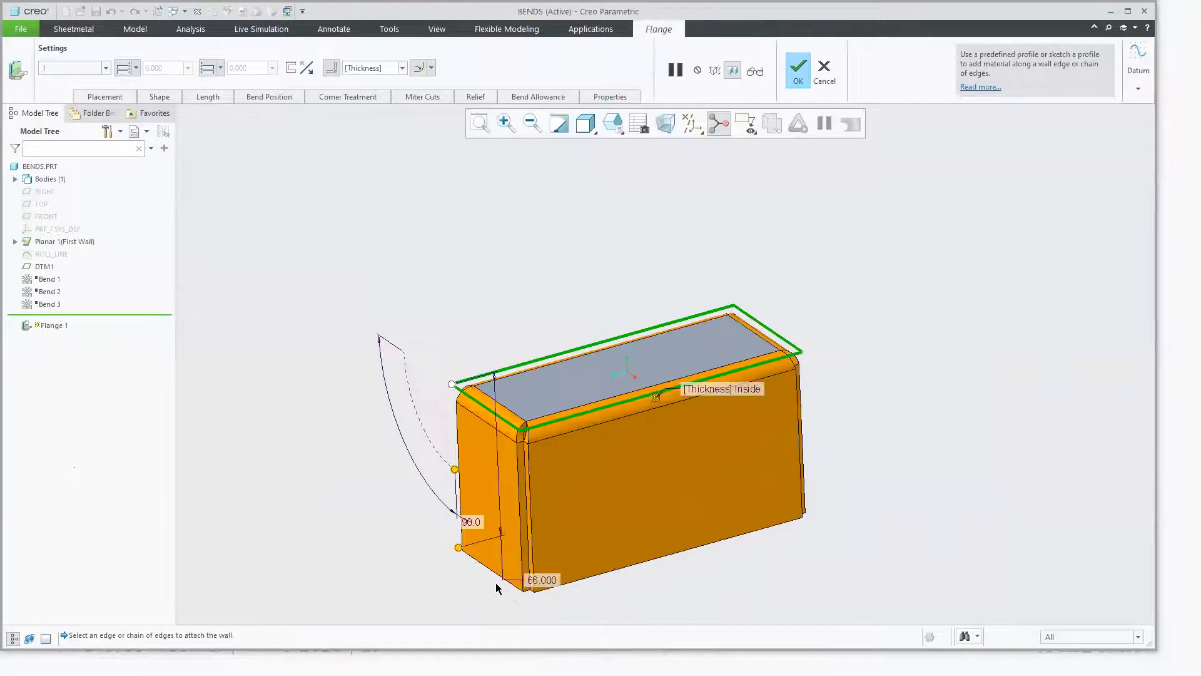
# Step: Reduce the flange wall height to about 34.8 and complete the flange
pyautogui.moveTo(458, 553); pyautogui.dragTo(455, 472)
pyautogui.moveTo(525, 446); pyautogui.dragTo(379, 369, button='middle')
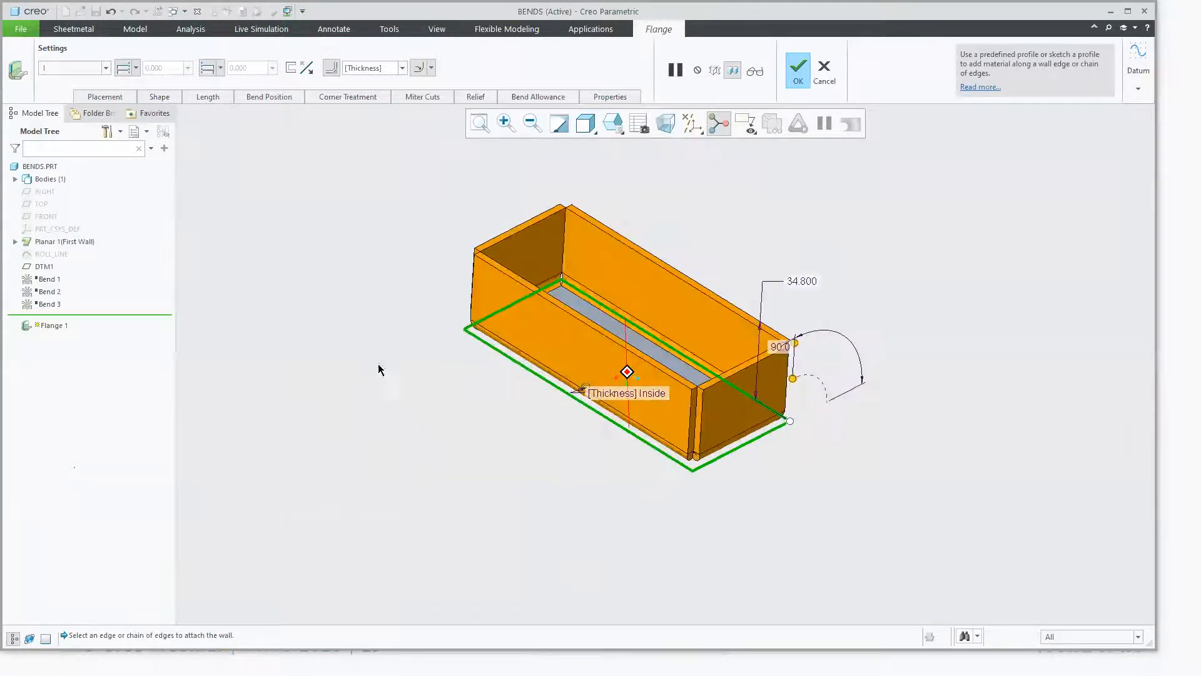
pyautogui.middleClick(438, 461)
# Step: Show the flat pattern preview of the tray with its overall bounding dimensions
pyautogui.click(771, 125)
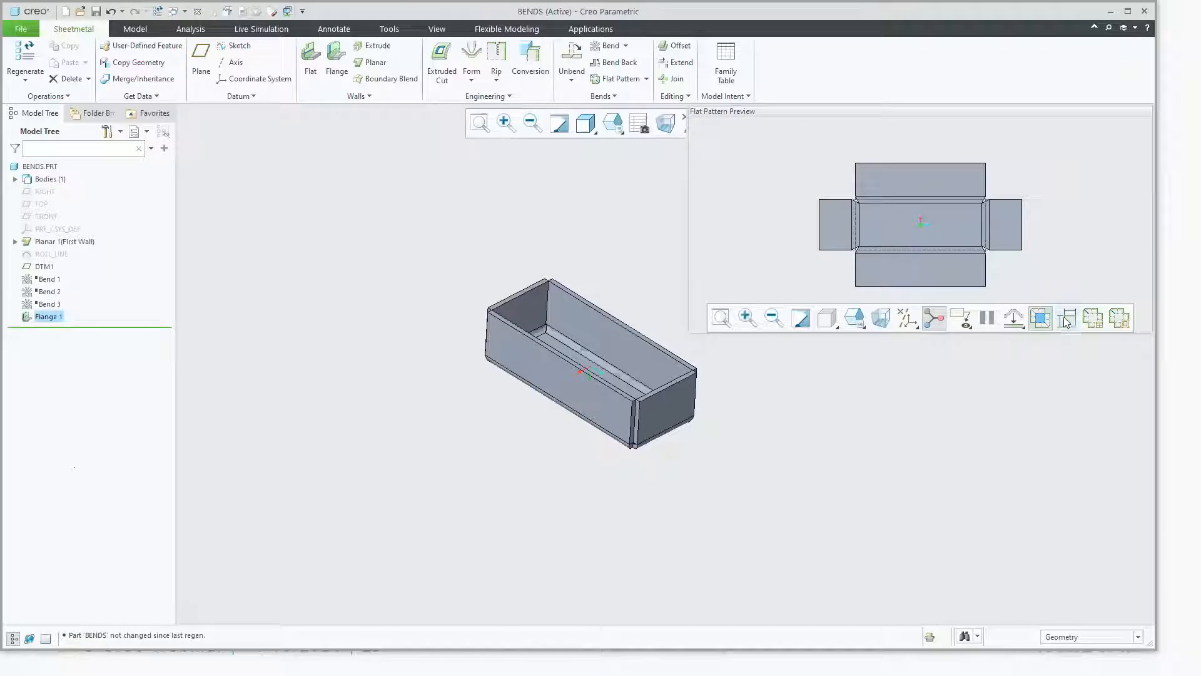
pyautogui.click(1066, 320)
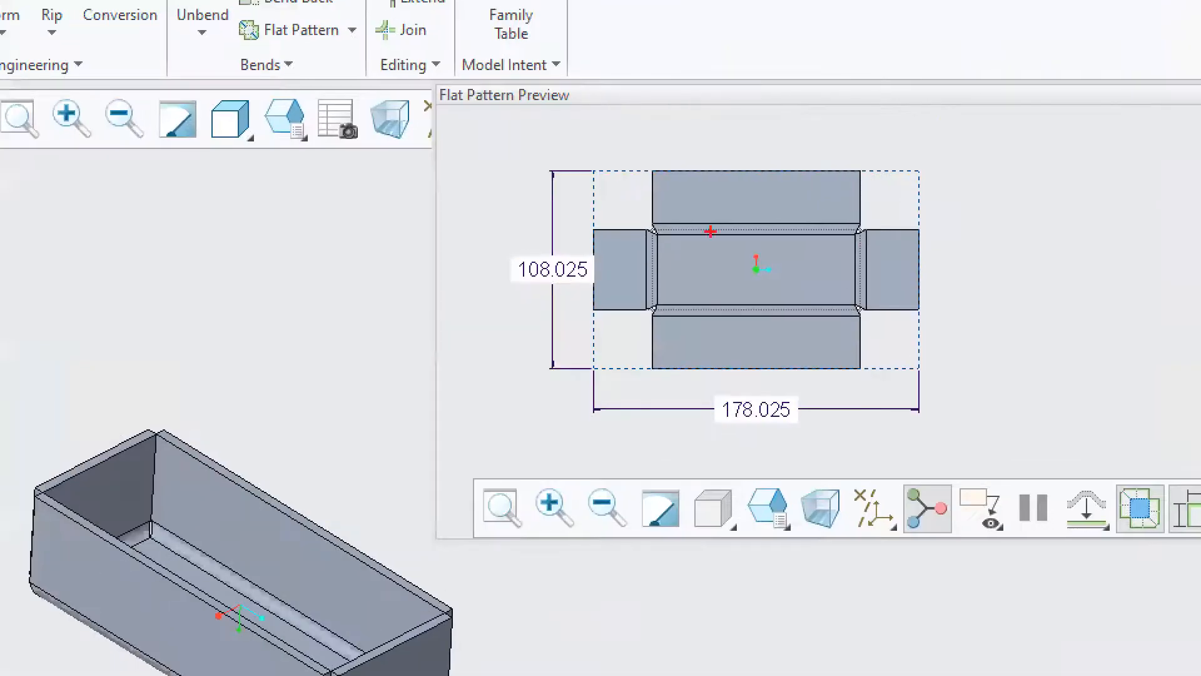
pyautogui.moveTo(739, 124); pyautogui.dragTo(961, 296)
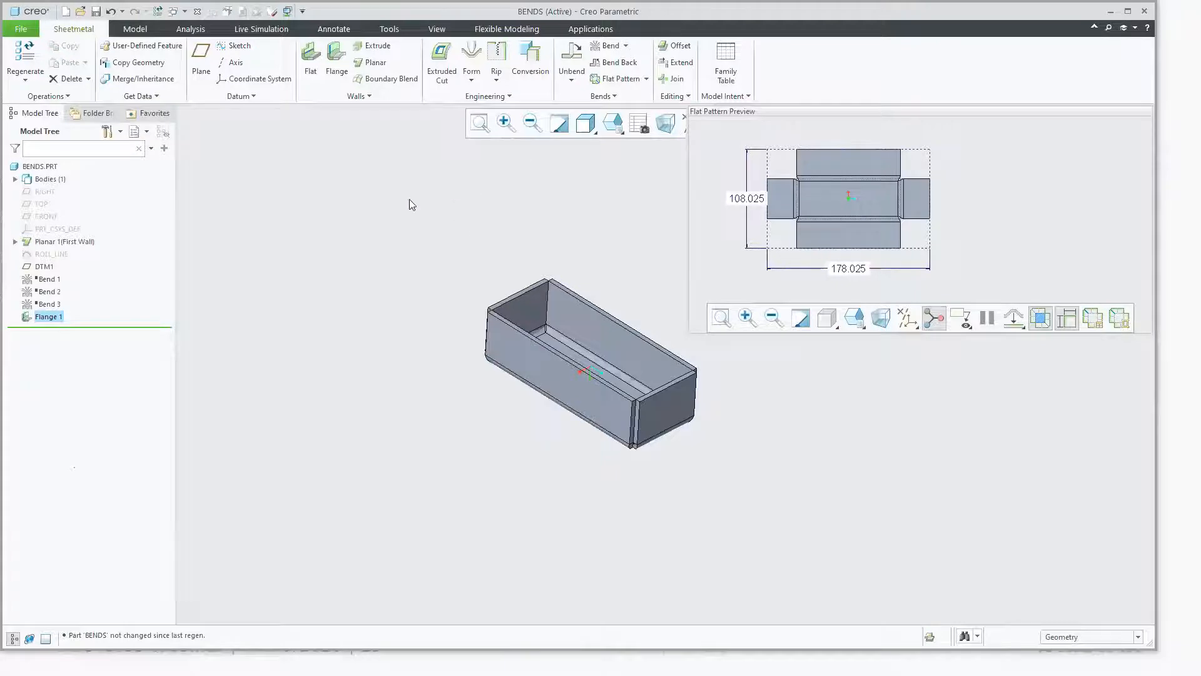
# Step: Close the bends part and erase all objects not displayed from the session
pyautogui.hotkey('ctrl', 'w')
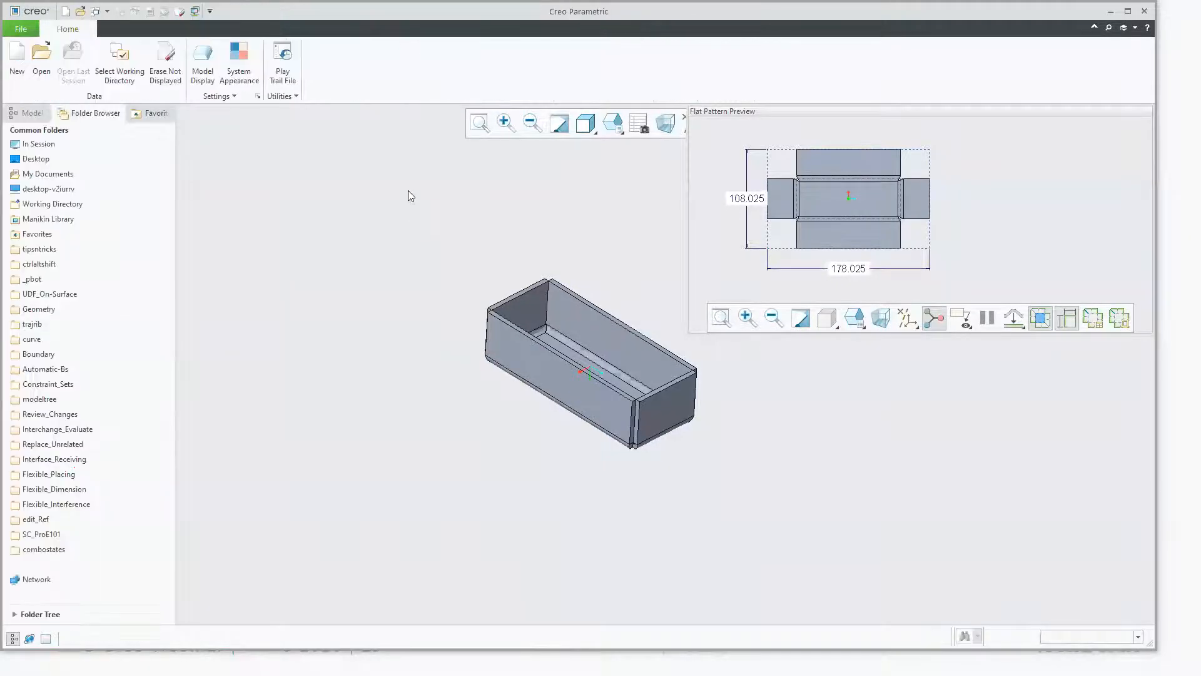
pyautogui.hotkey('ctrl', 'e')
pyautogui.click(612, 435)
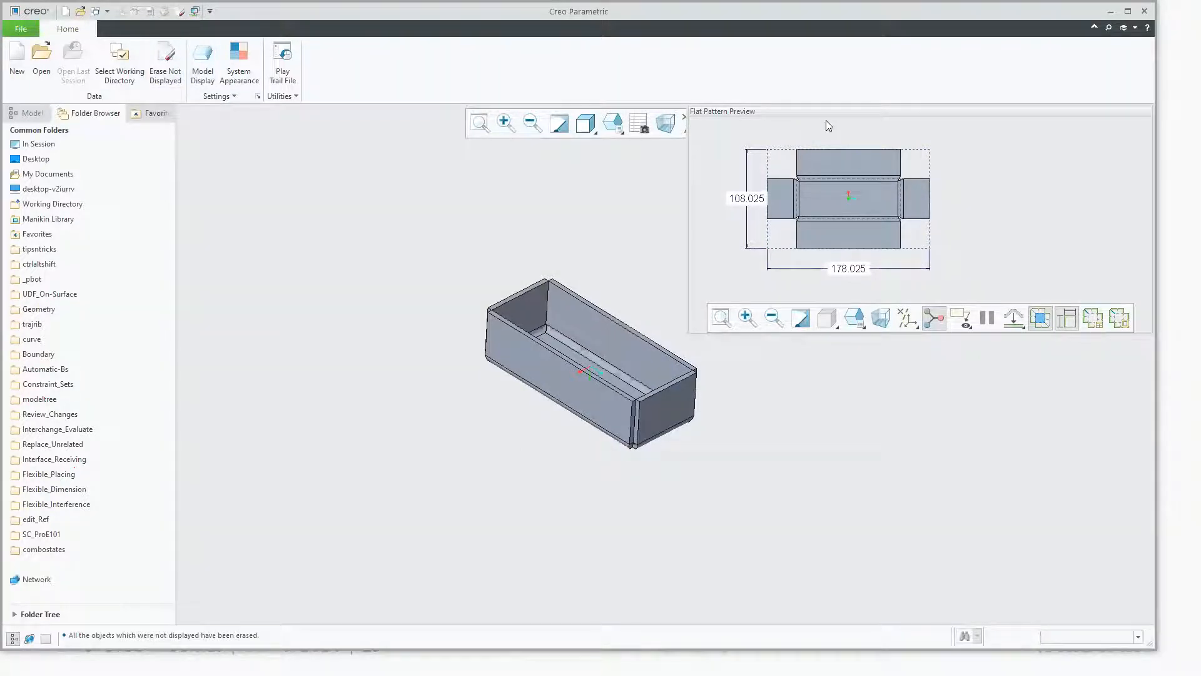
# Step: Open edit-definition.prt from the ctrlaltshift folder inside tipsntricks
pyautogui.click(41, 59)
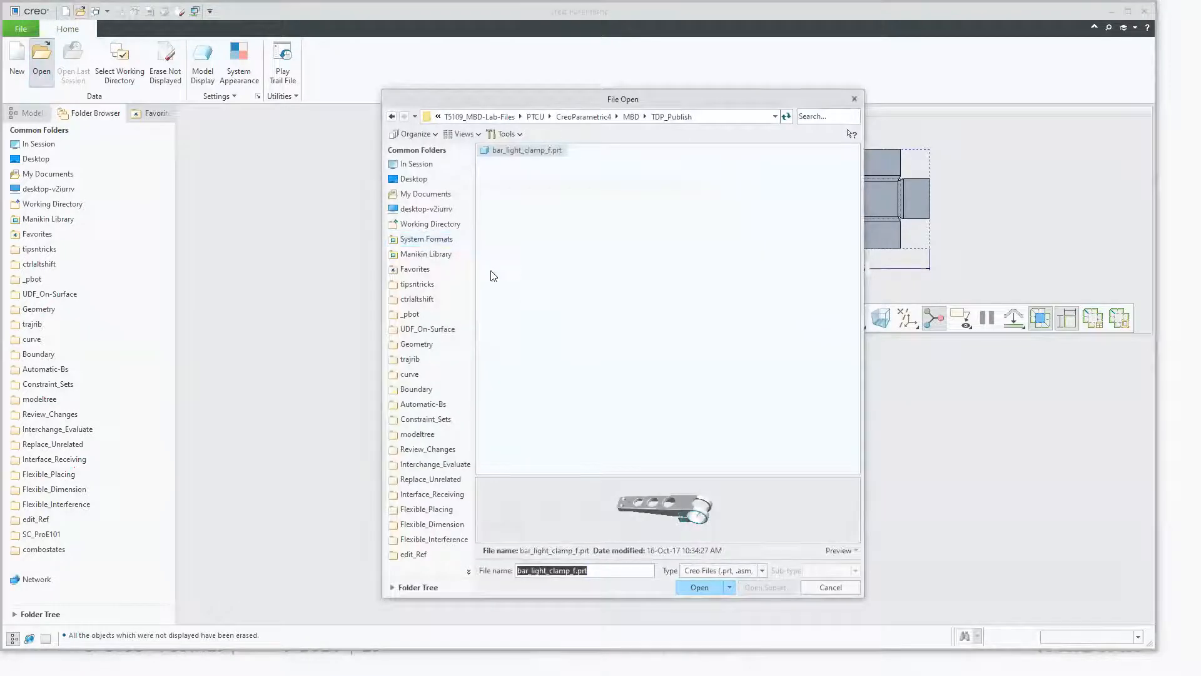
pyautogui.click(418, 284)
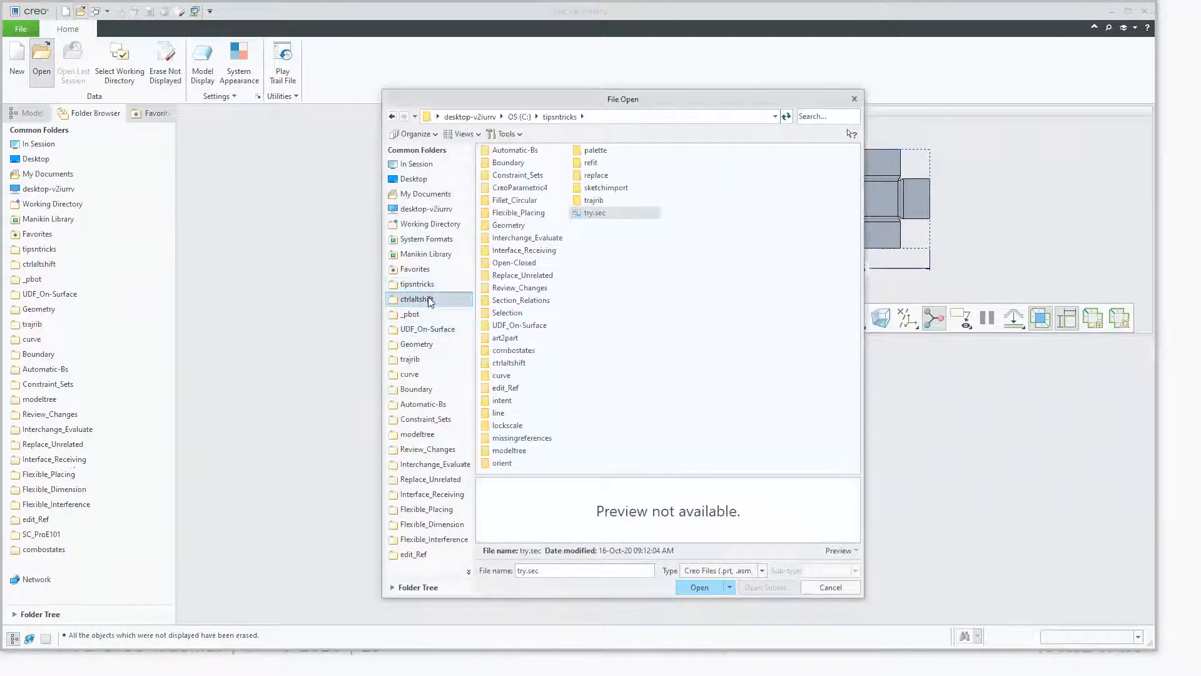
pyautogui.click(429, 300)
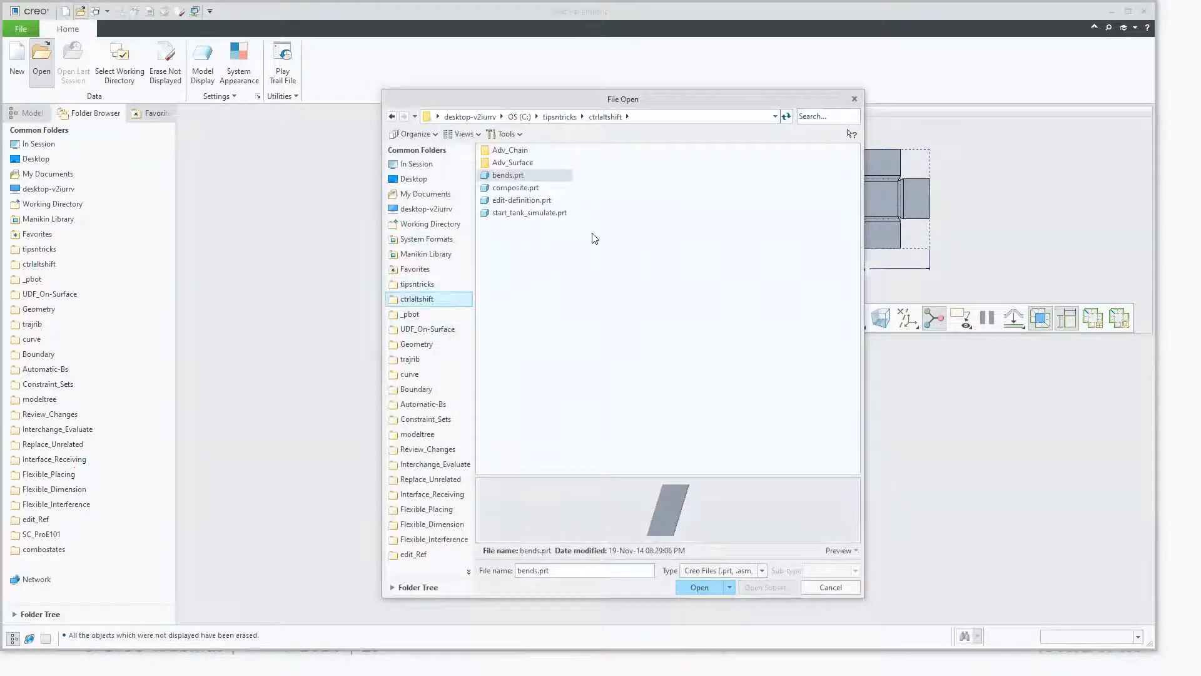
pyautogui.doubleClick(513, 201)
# Step: Edit the larger boss at the arm's lower end and stretch its extrusion depth to about 49.3
pyautogui.moveTo(622, 462); pyautogui.dragTo(542, 511, button='middle')
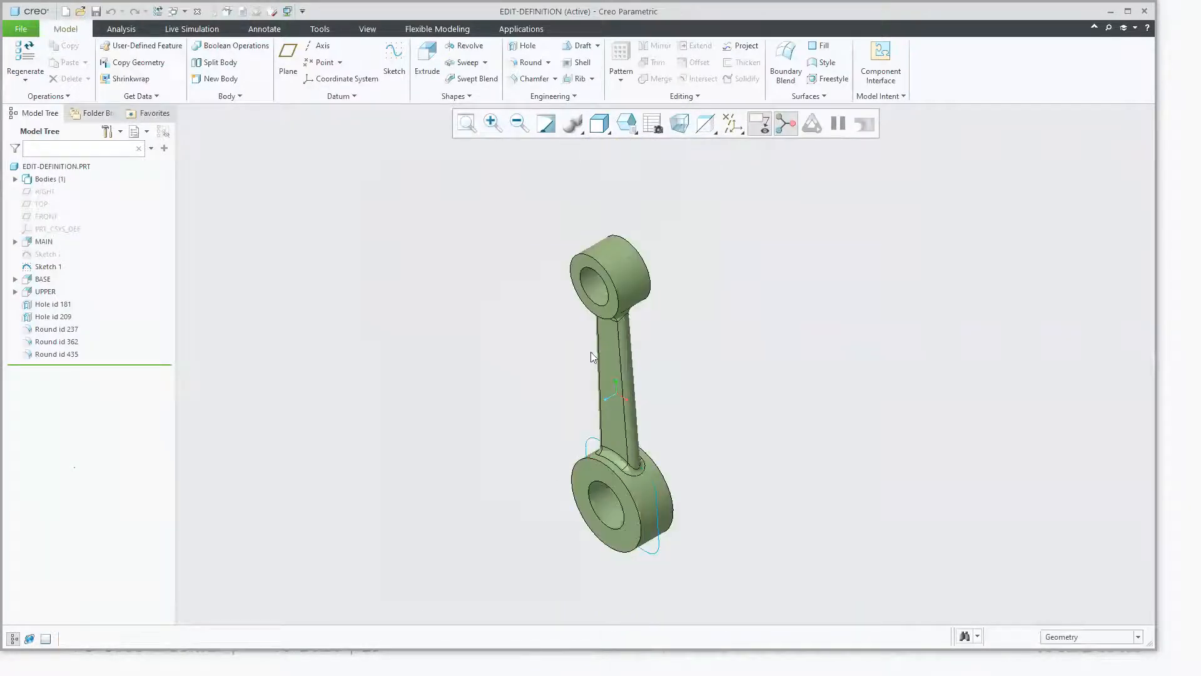
pyautogui.doubleClick(583, 472)
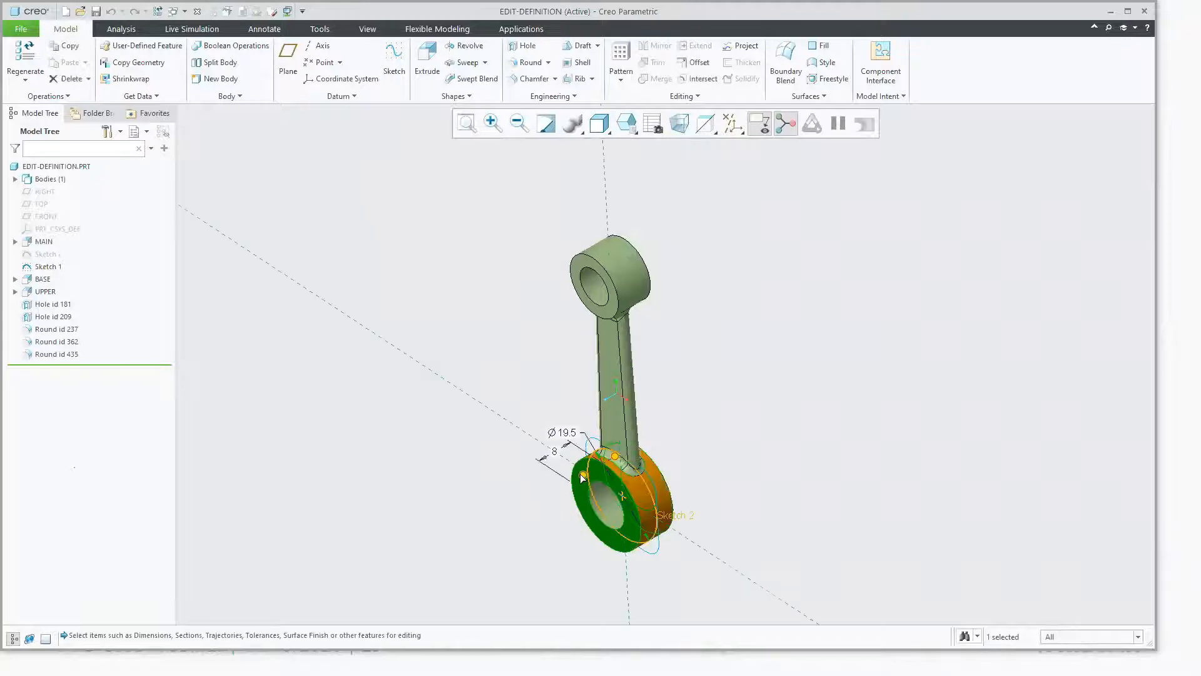
pyautogui.moveTo(550, 493); pyautogui.dragTo(512, 498)
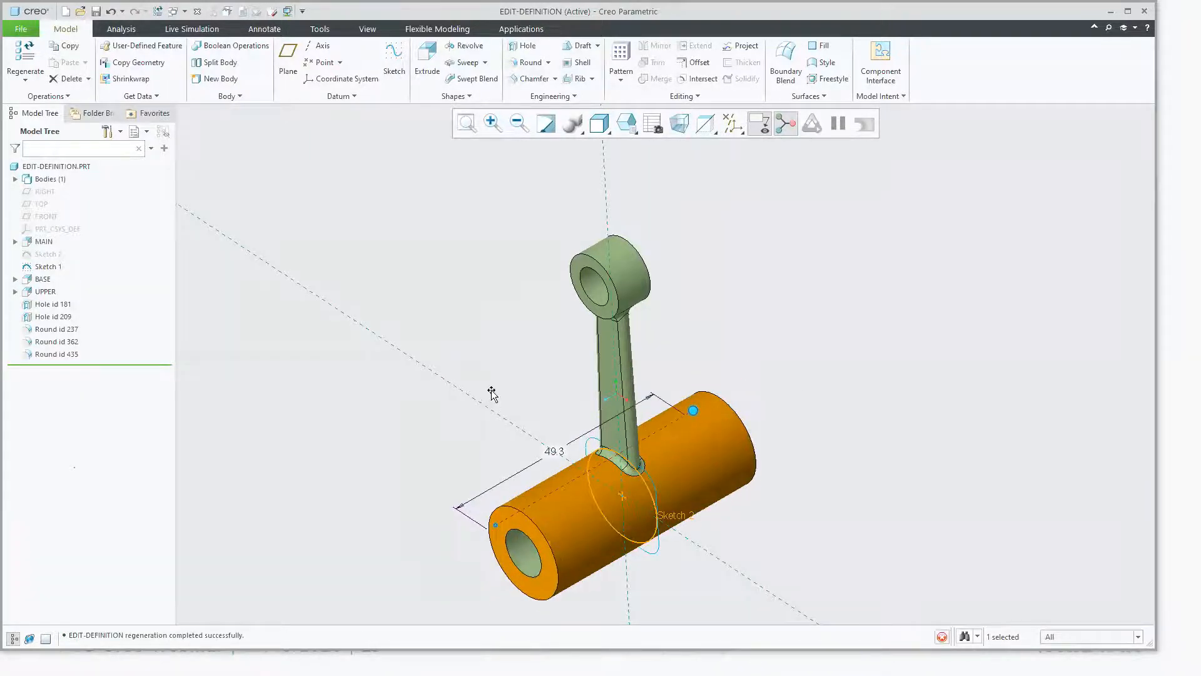
# Step: Redefine the upper boss's extrusion and reference the depth of its first side to the lower boss's near end face
pyautogui.click(508, 358)
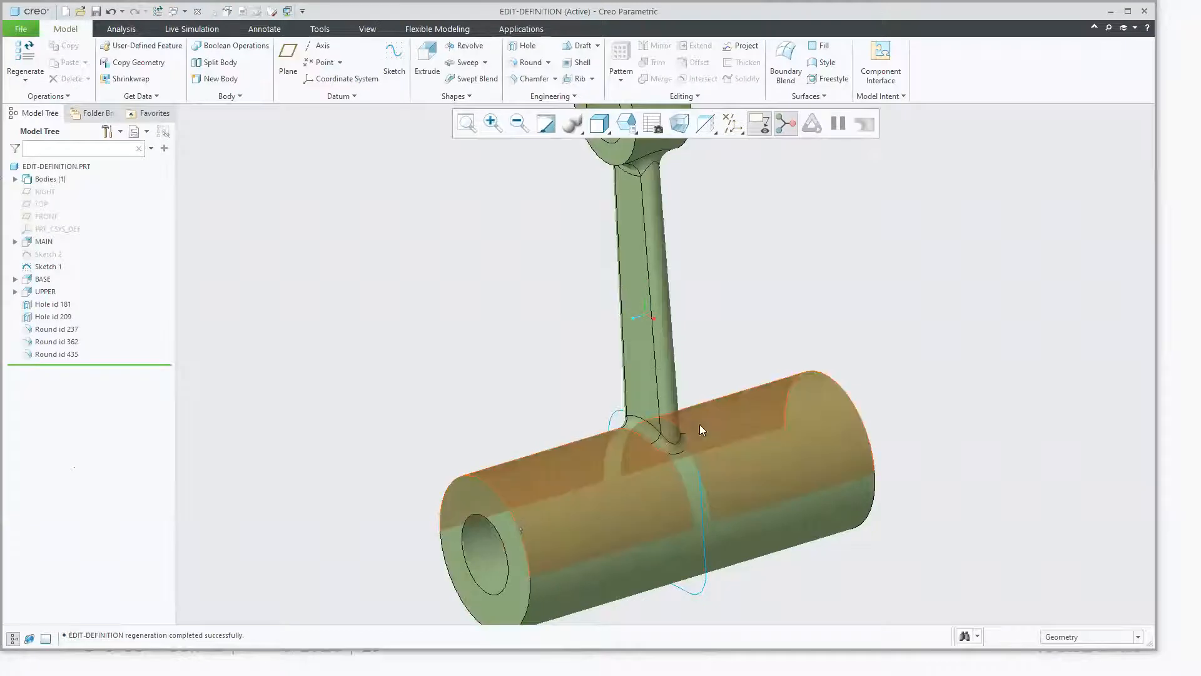
pyautogui.scroll(3, 549, 257)
pyautogui.scroll(-3, 569, 233)
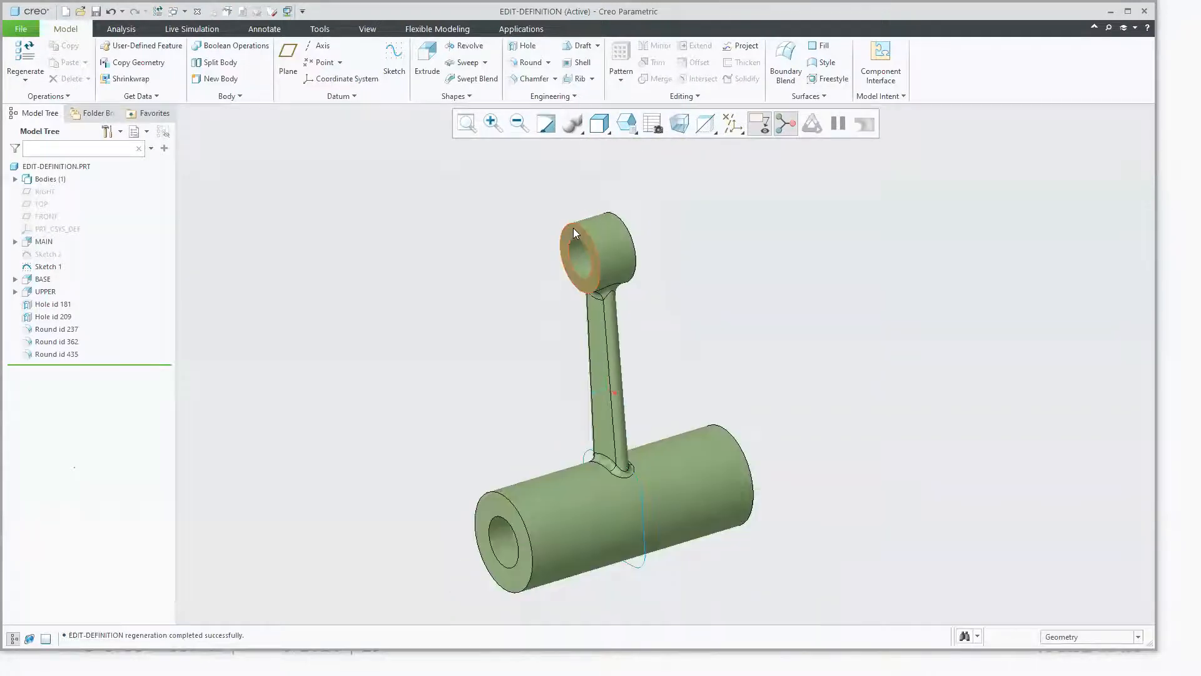
pyautogui.click(573, 227)
pyautogui.click(598, 154)
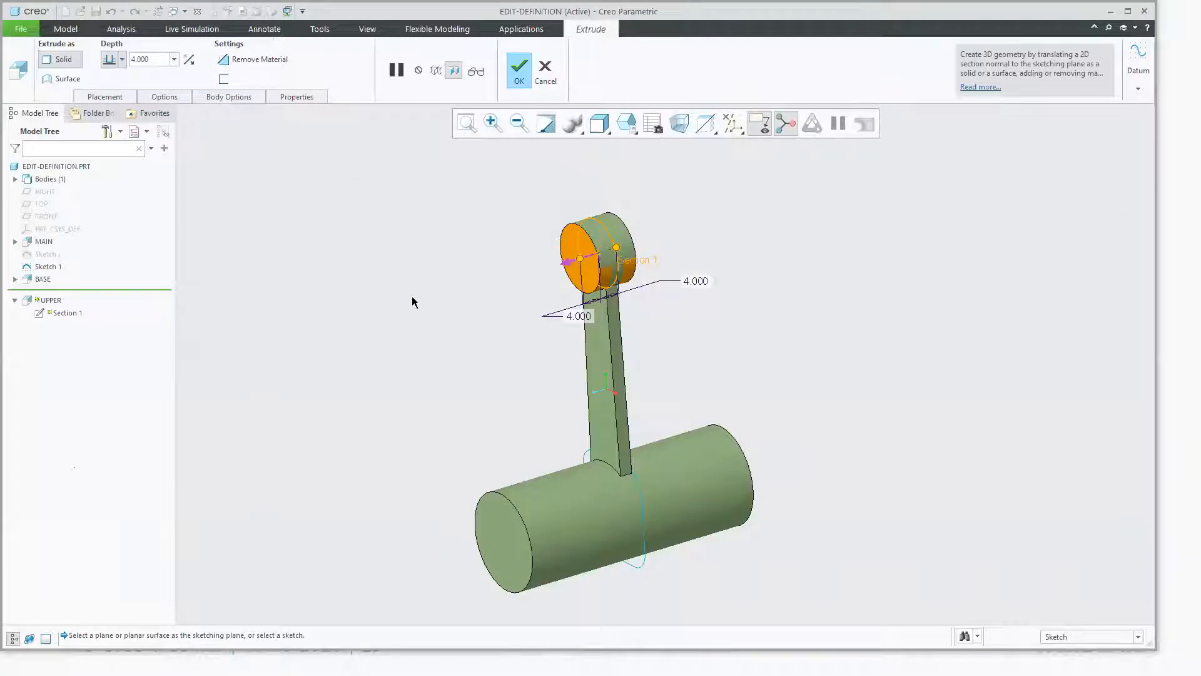
pyautogui.moveTo(580, 258); pyautogui.dragTo(510, 551)
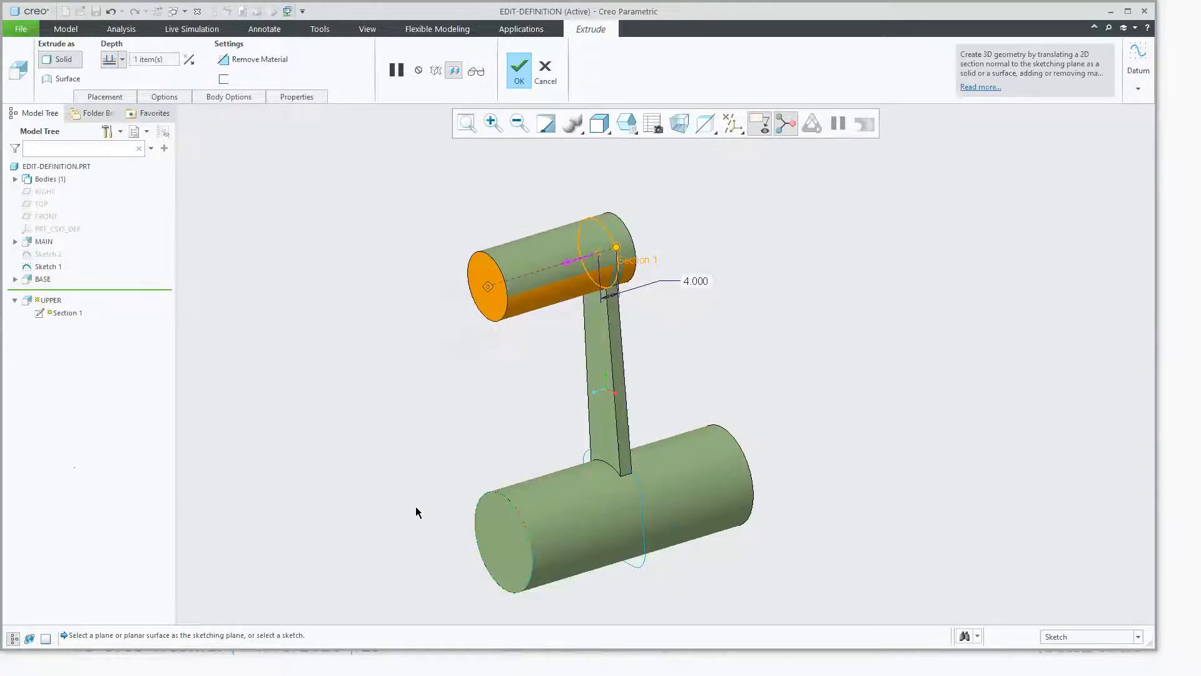
pyautogui.moveTo(430, 466); pyautogui.dragTo(443, 525, button='middle')
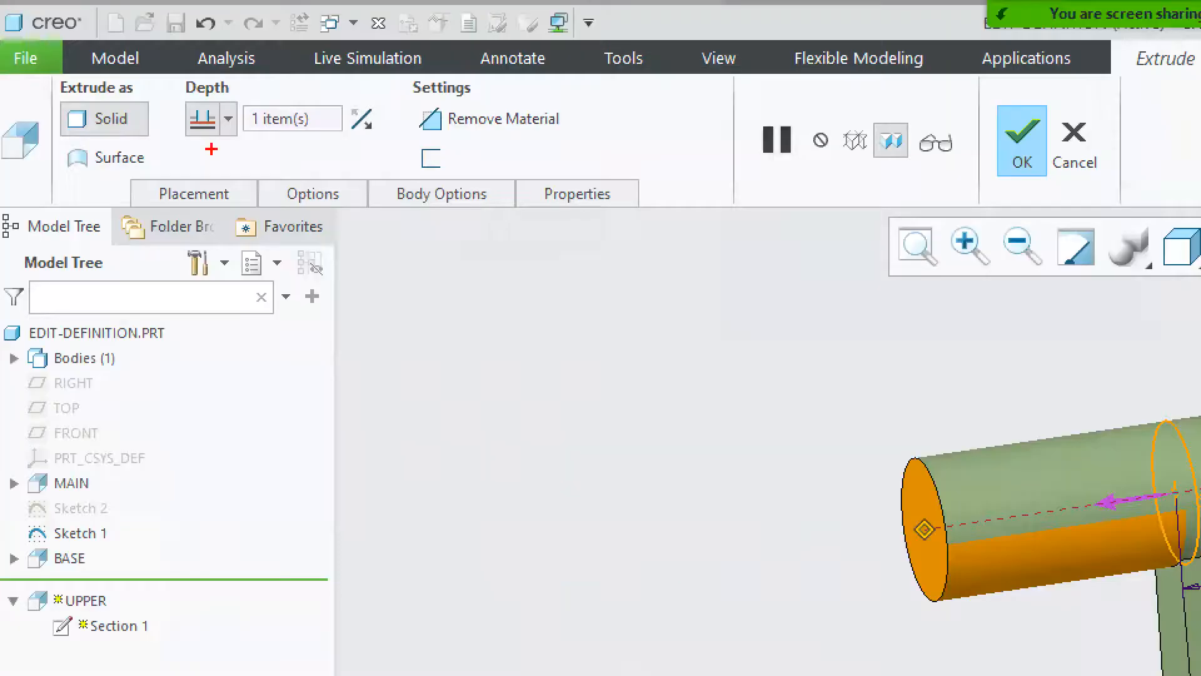
pyautogui.moveTo(89, 64); pyautogui.dragTo(130, 48)
pyautogui.moveTo(241, 96); pyautogui.dragTo(178, 150)
pyautogui.press('Escape')
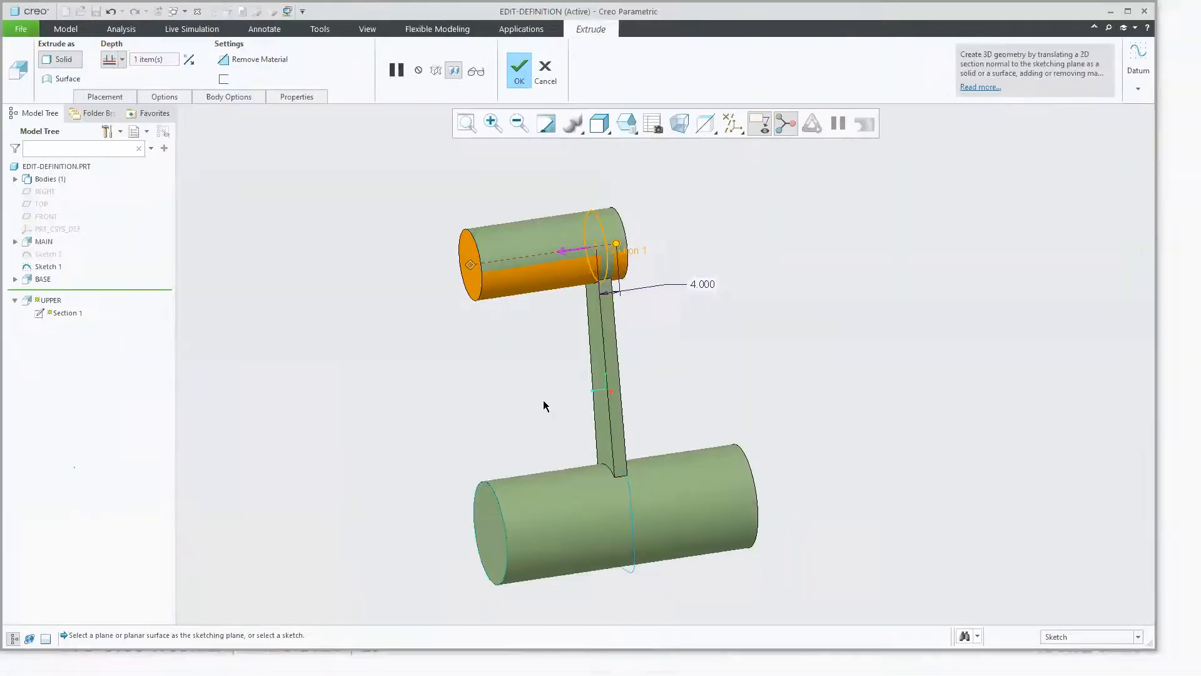
# Step: Reference the depth of the upper boss's second side to the lower boss's opposite end face and accept the feature
pyautogui.moveTo(544, 405)
pyautogui.mouseDown(button='middle')
pyautogui.moveTo(490, 411)
pyautogui.moveTo(503, 400)
pyautogui.mouseUp(button='middle')
pyautogui.moveTo(615, 263); pyautogui.dragTo(749, 276)
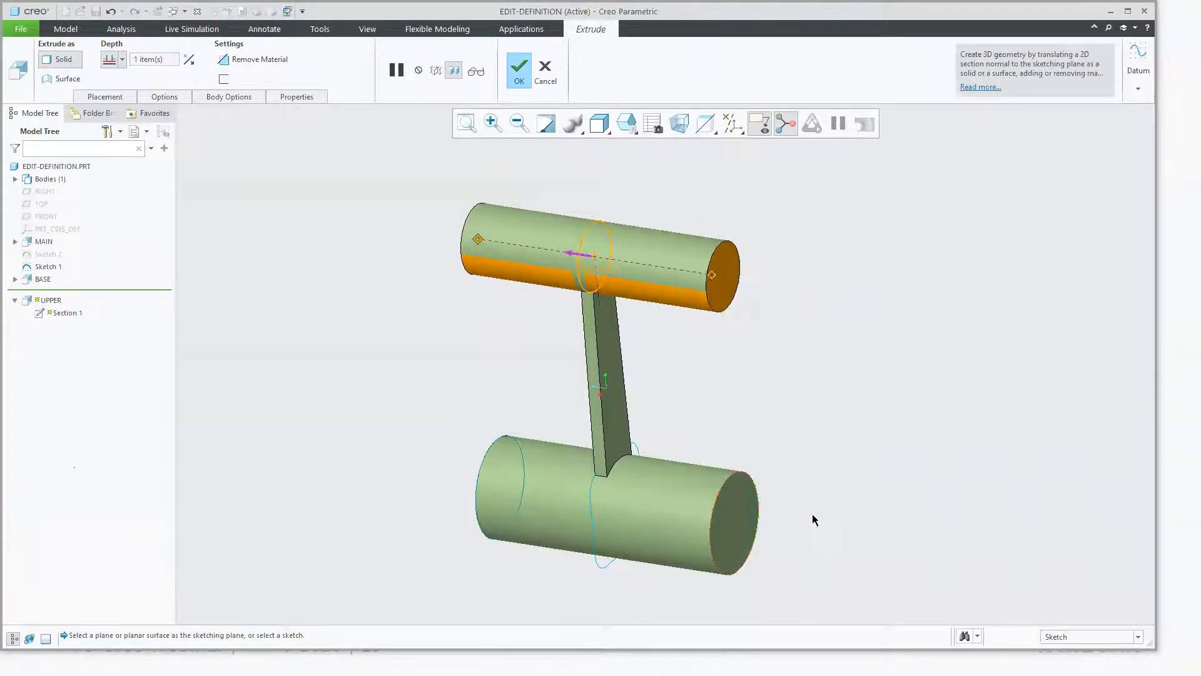
pyautogui.moveTo(749, 417); pyautogui.dragTo(577, 490, button='middle')
# Step: Edit the larger lower boss directly and shorten its extrusion depth to about 11
pyautogui.doubleClick(537, 474)
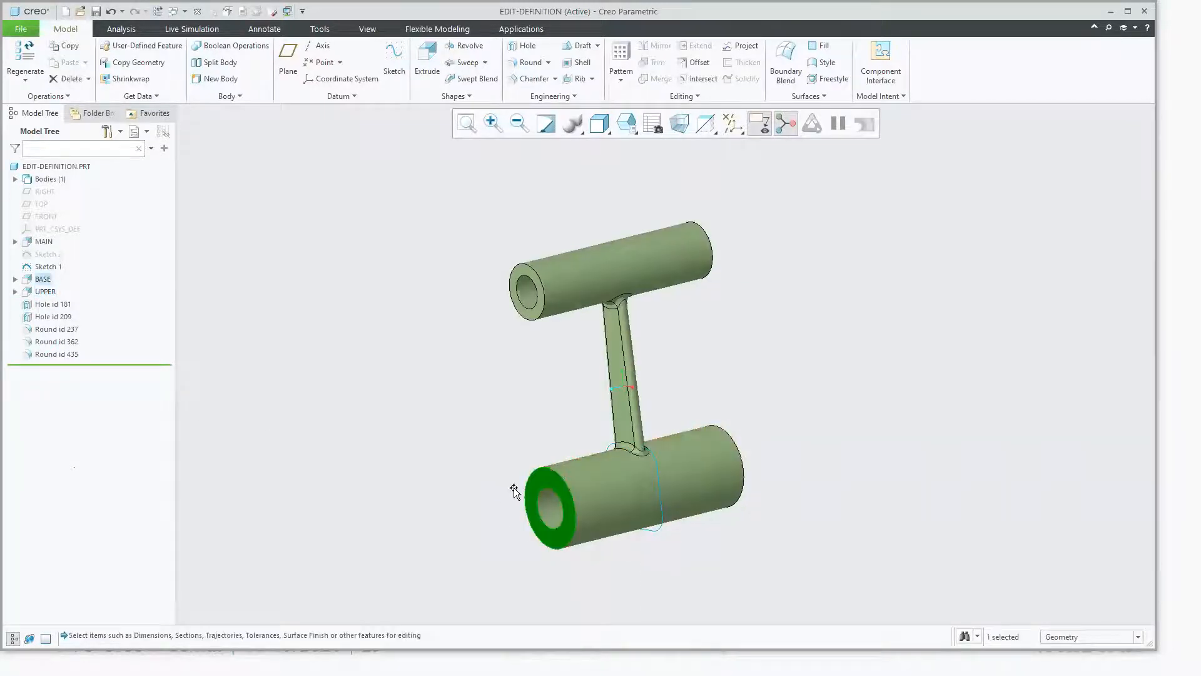
pyautogui.moveTo(537, 476); pyautogui.dragTo(605, 460)
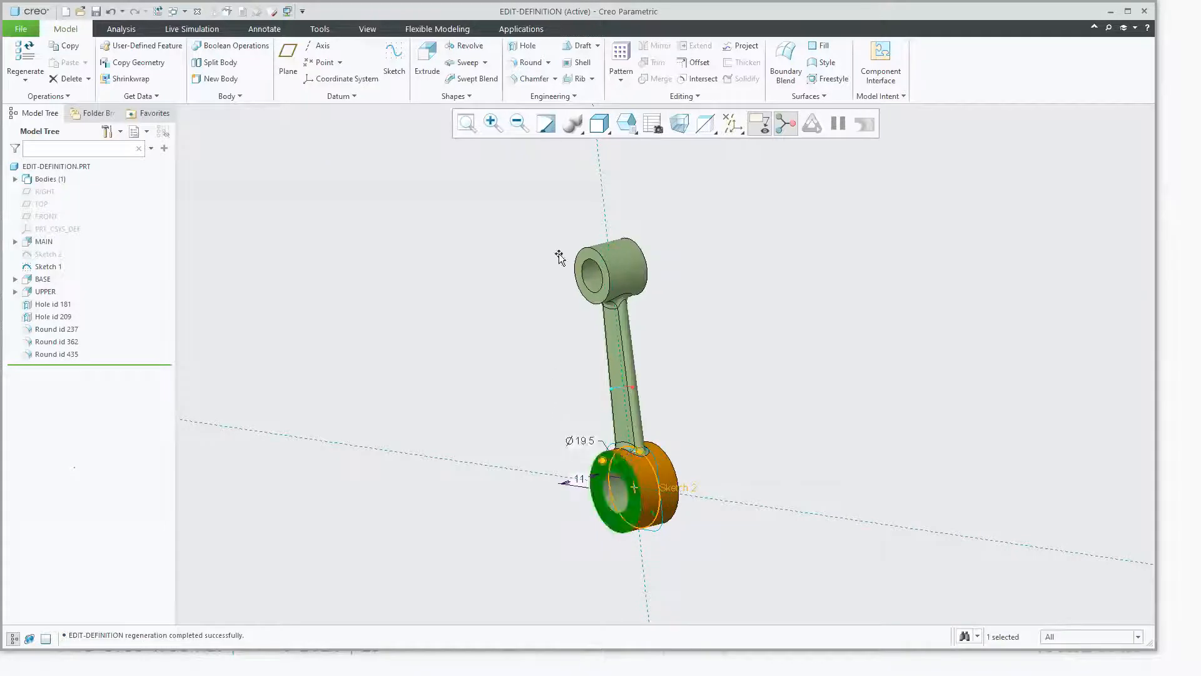
pyautogui.moveTo(510, 456); pyautogui.dragTo(502, 477, button='middle')
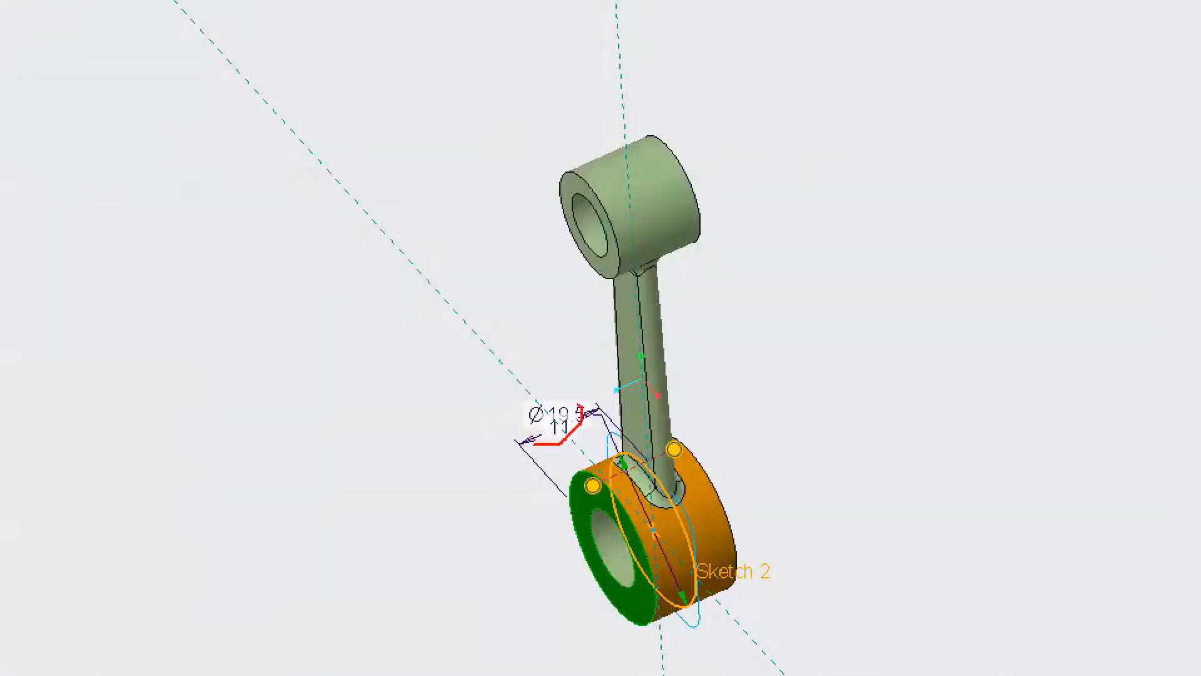
pyautogui.moveTo(534, 444); pyautogui.dragTo(543, 442)
pyautogui.moveTo(552, 159); pyautogui.dragTo(638, 113)
pyautogui.moveTo(549, 443); pyautogui.dragTo(522, 436)
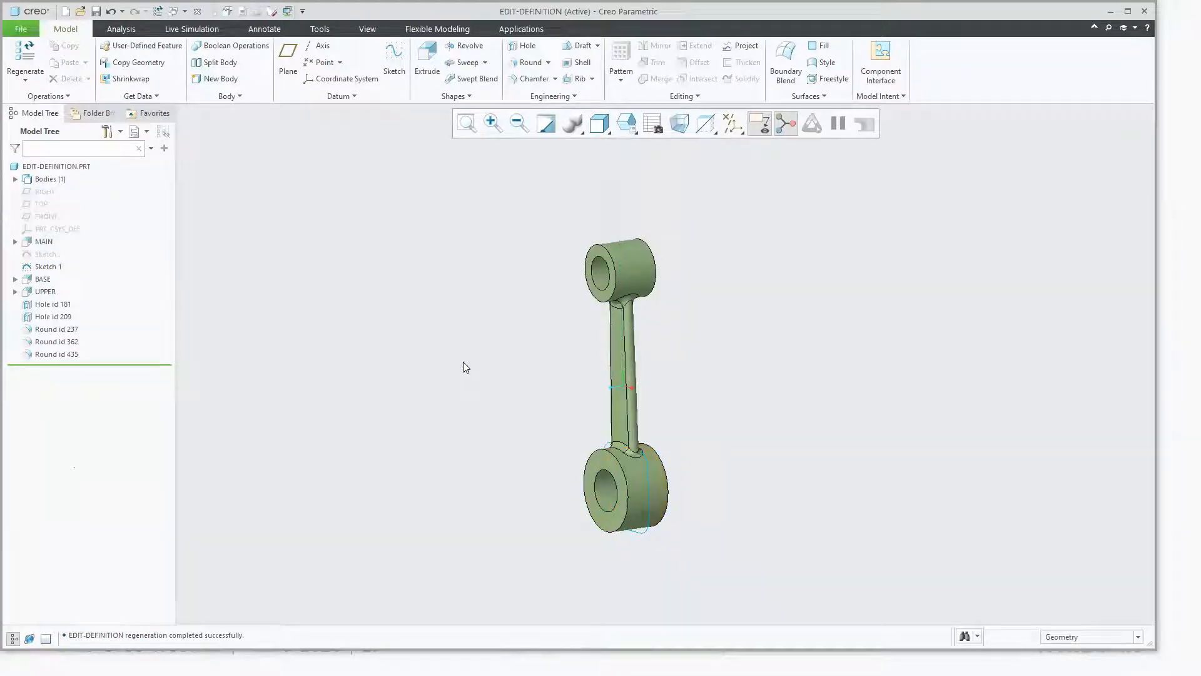
# Step: Close the arm part, erase the undisplayed objects, and open adv_surface-sets.prt from the Adv_Surface folder in ctrlaltshift
pyautogui.hotkey('ctrl', 'w')
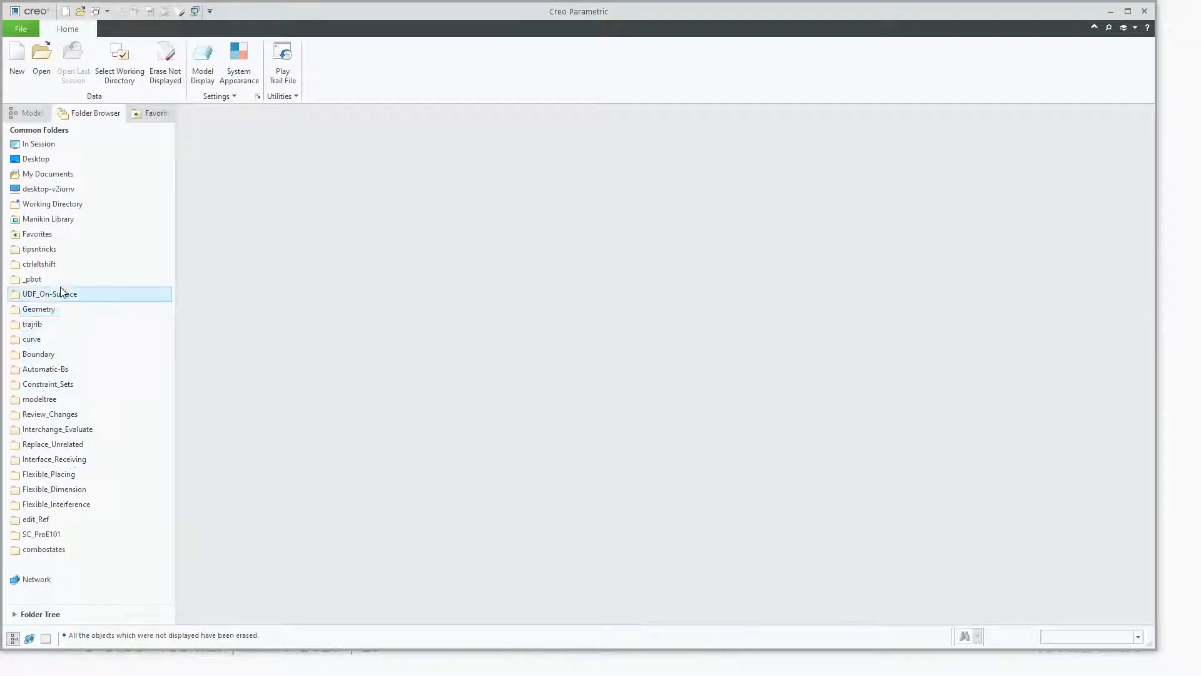
pyautogui.click(39, 263)
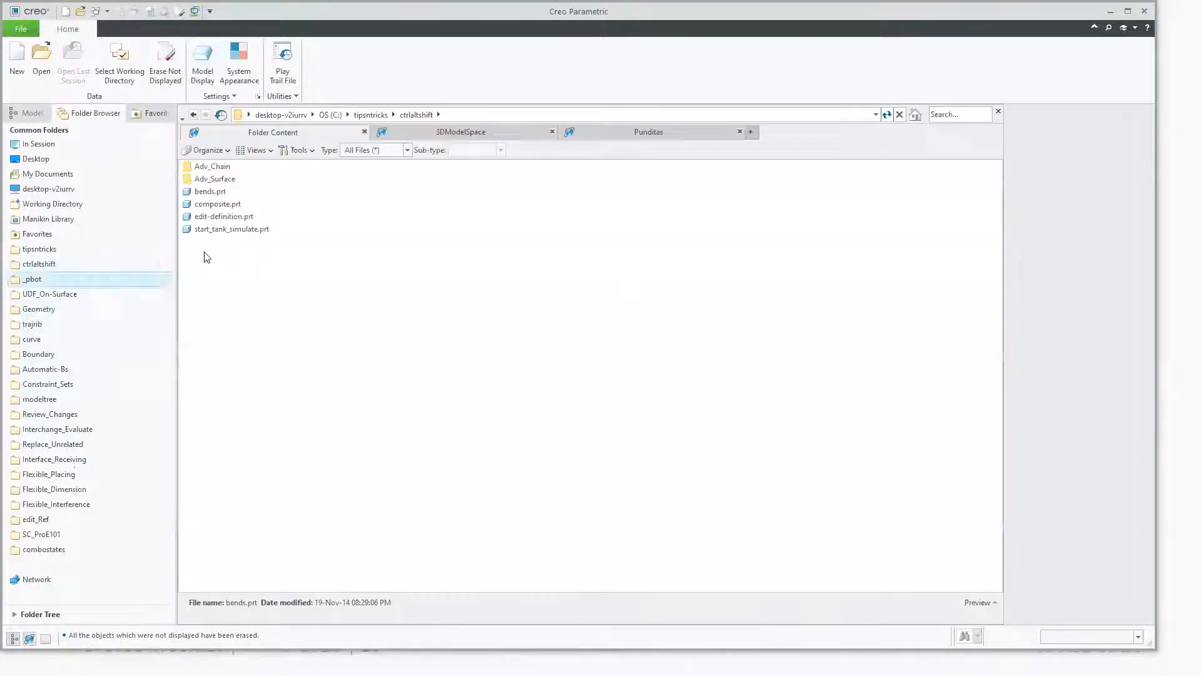
pyautogui.doubleClick(209, 179)
pyautogui.doubleClick(213, 167)
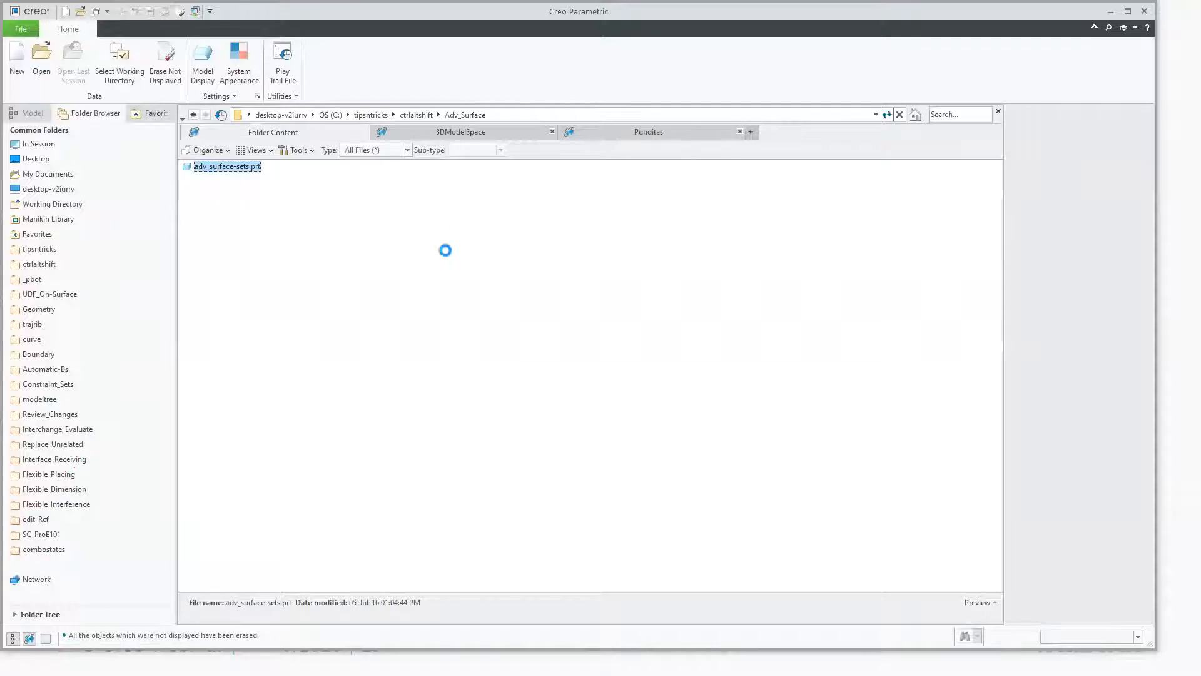
# Step: Select the dark block's top face, the upright tab's front face and the L-shaped arm's front and top faces individually, and clear the selection
pyautogui.moveTo(565, 376); pyautogui.dragTo(566, 369, button='middle')
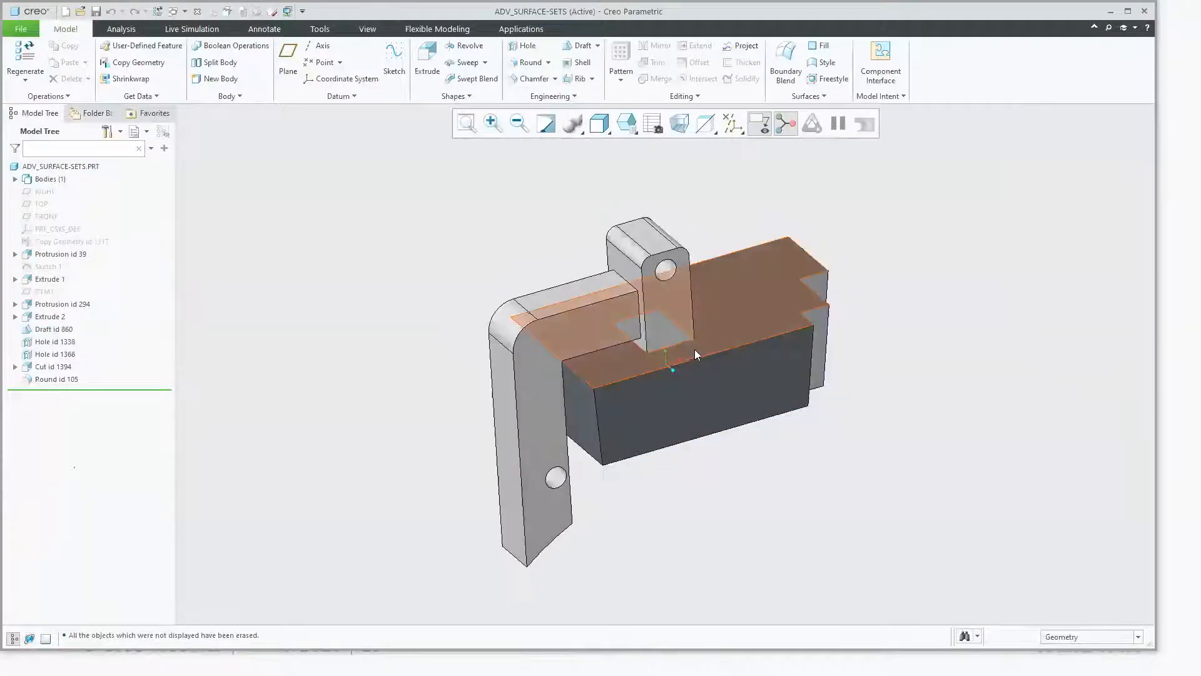
pyautogui.scroll(-3, 694, 349)
pyautogui.scroll(2, 637, 347)
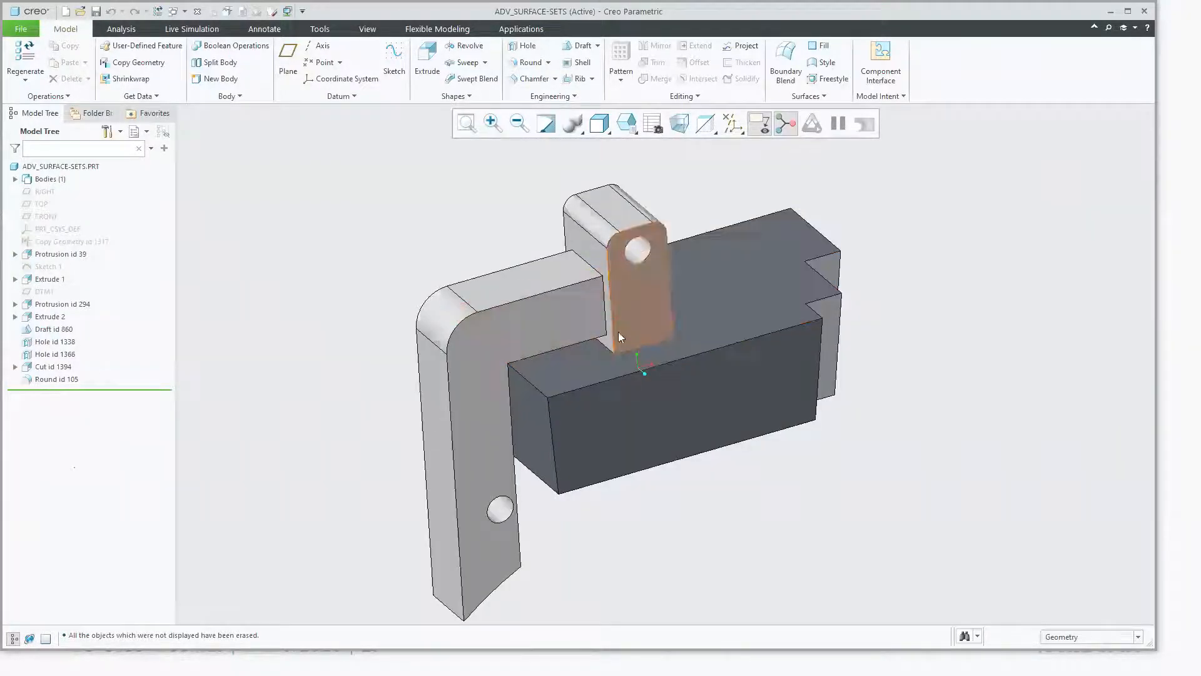
pyautogui.click(693, 315)
pyautogui.keyDown('ctrl'); pyautogui.click(654, 319); pyautogui.keyUp('ctrl')
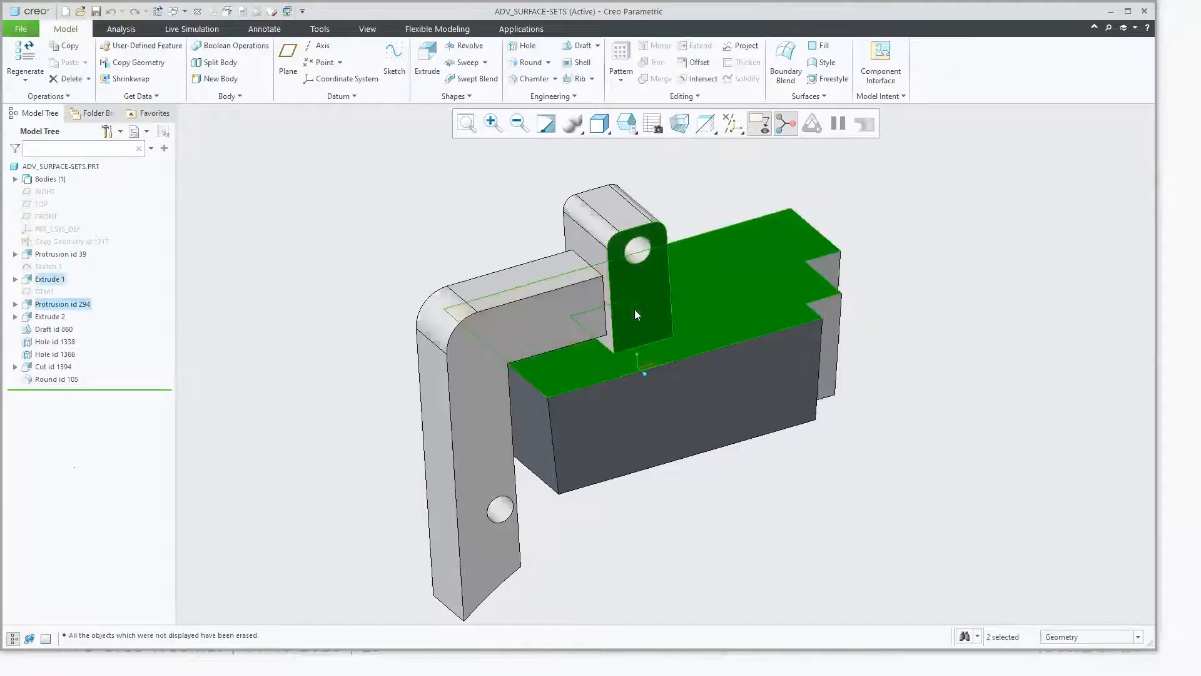
pyautogui.keyDown('ctrl'); pyautogui.click(567, 313); pyautogui.keyUp('ctrl')
pyautogui.keyDown('ctrl'); pyautogui.click(522, 278); pyautogui.keyUp('ctrl')
pyautogui.click(366, 250)
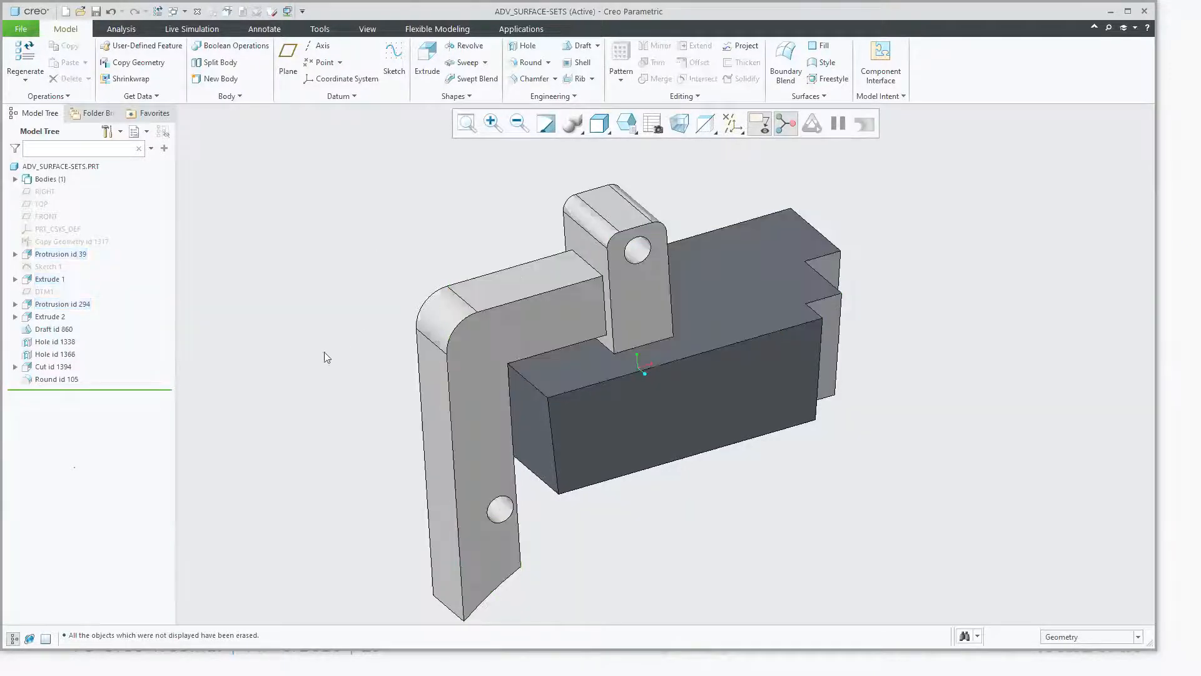
# Step: Select the L-shaped arm's front face, top face, corner round and outer side face together as individual surfaces
pyautogui.moveTo(324, 354); pyautogui.dragTo(340, 339, button='middle')
pyautogui.click(535, 317)
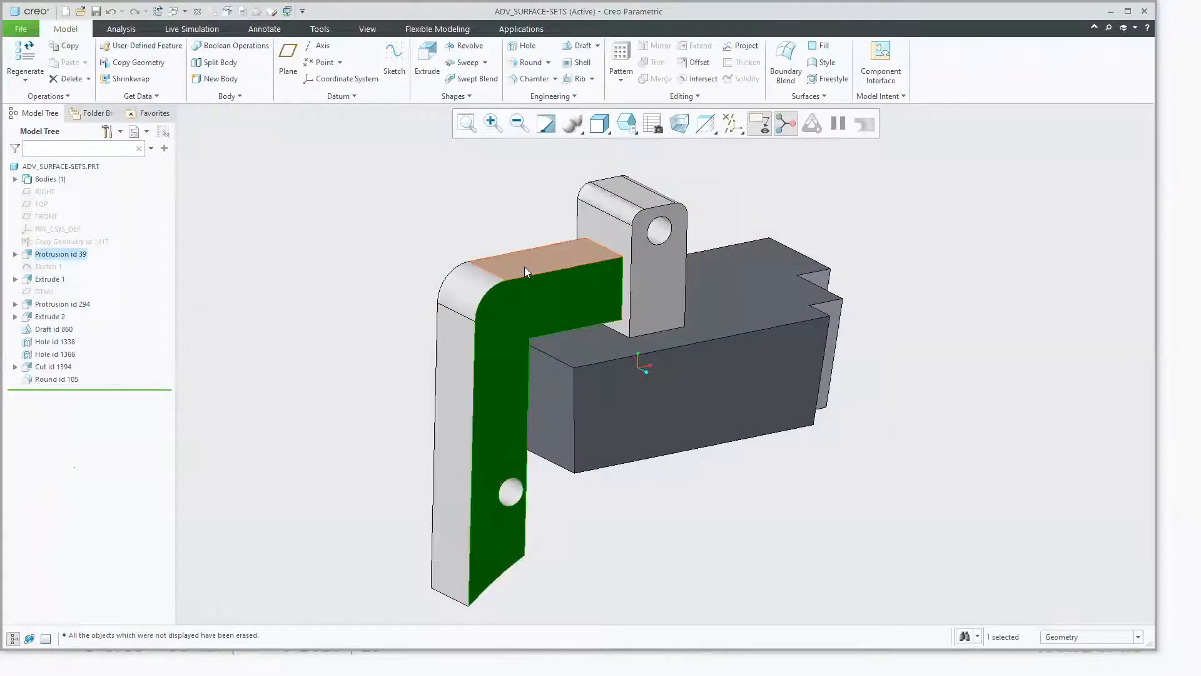
pyautogui.keyDown('ctrl'); pyautogui.click(525, 266); pyautogui.keyUp('ctrl')
pyautogui.keyDown('ctrl'); pyautogui.click(463, 305); pyautogui.keyUp('ctrl')
pyautogui.keyDown('ctrl'); pyautogui.click(437, 385); pyautogui.keyUp('ctrl')
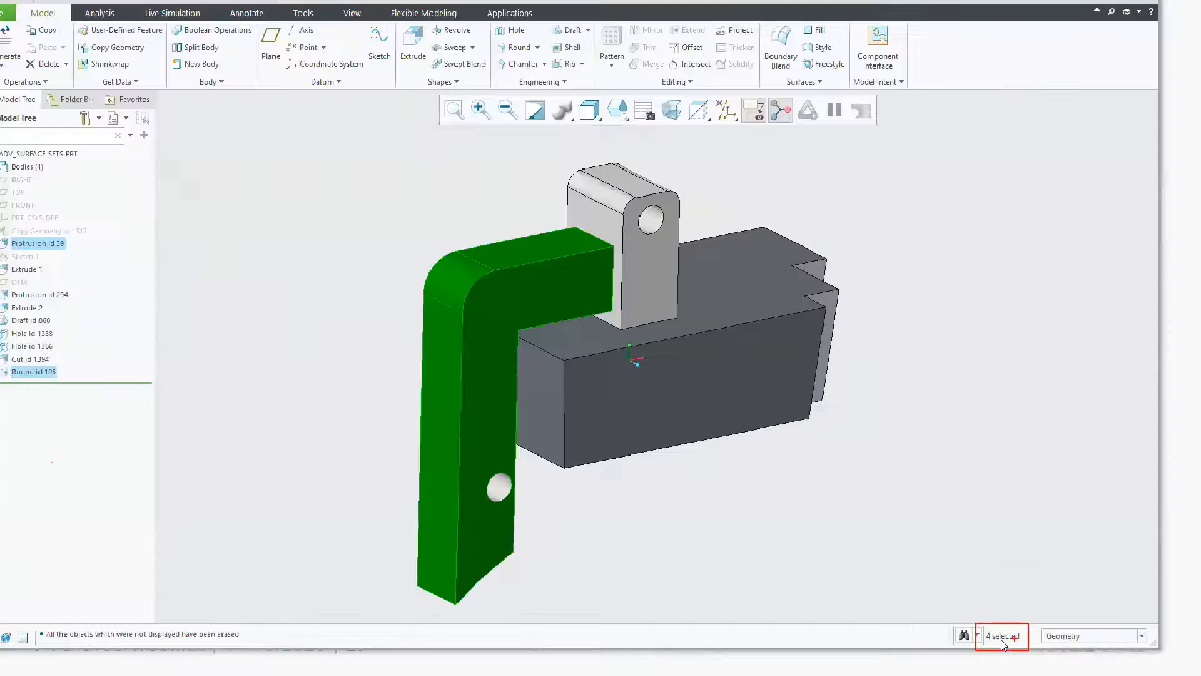
# Step: Review the list of selected surfaces and clear the selection
pyautogui.click(1003, 637)
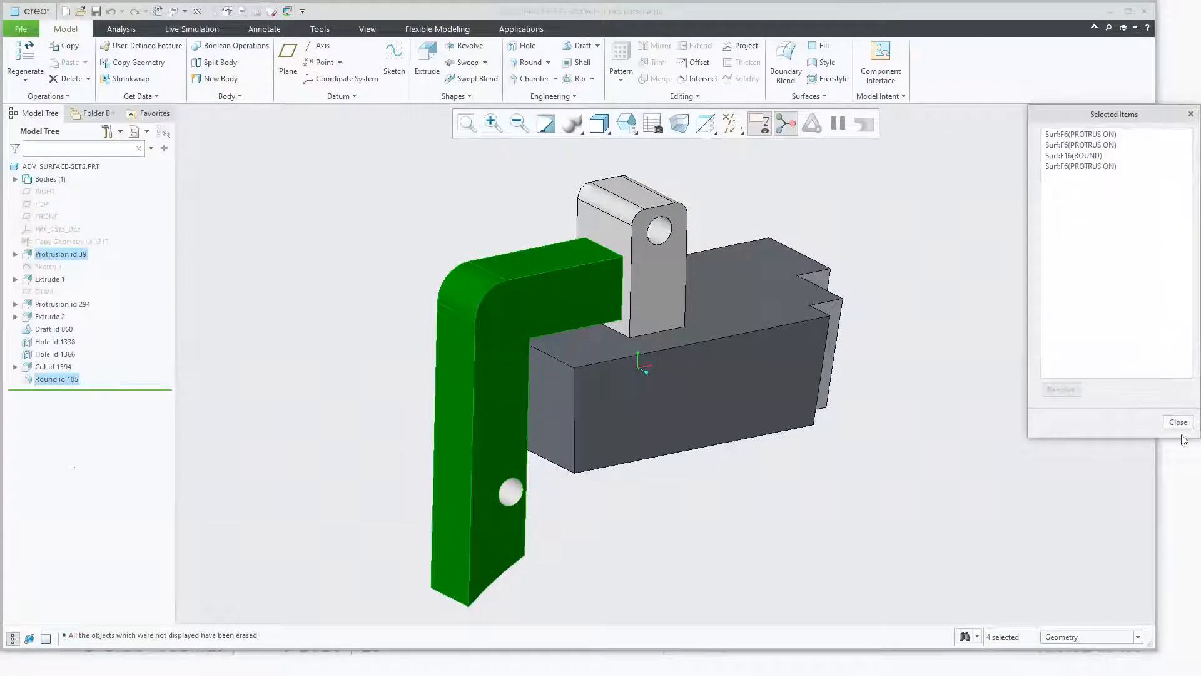
pyautogui.click(1178, 422)
pyautogui.click(711, 528)
pyautogui.moveTo(710, 528)
pyautogui.mouseDown(button='middle')
pyautogui.moveTo(684, 544)
pyautogui.moveTo(726, 576)
pyautogui.moveTo(669, 493)
pyautogui.mouseUp(button='middle')
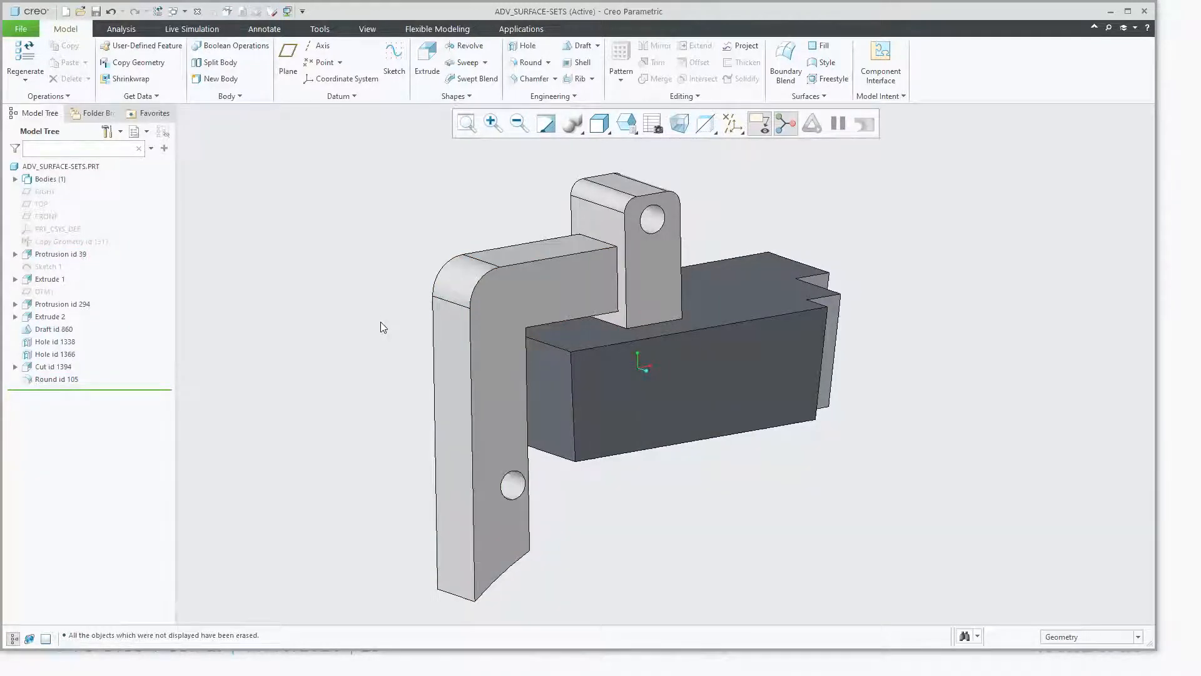
pyautogui.scroll(-2, 378, 302)
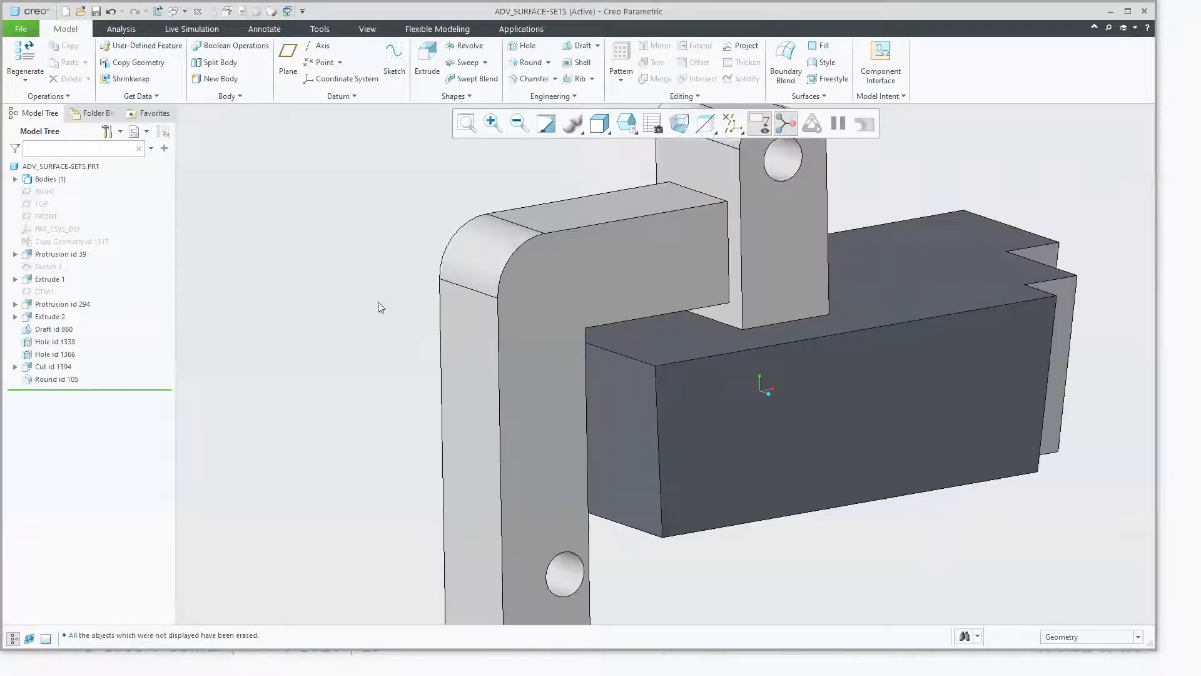
pyautogui.scroll(2, 378, 302)
pyautogui.moveTo(378, 306); pyautogui.dragTo(394, 339, button='middle')
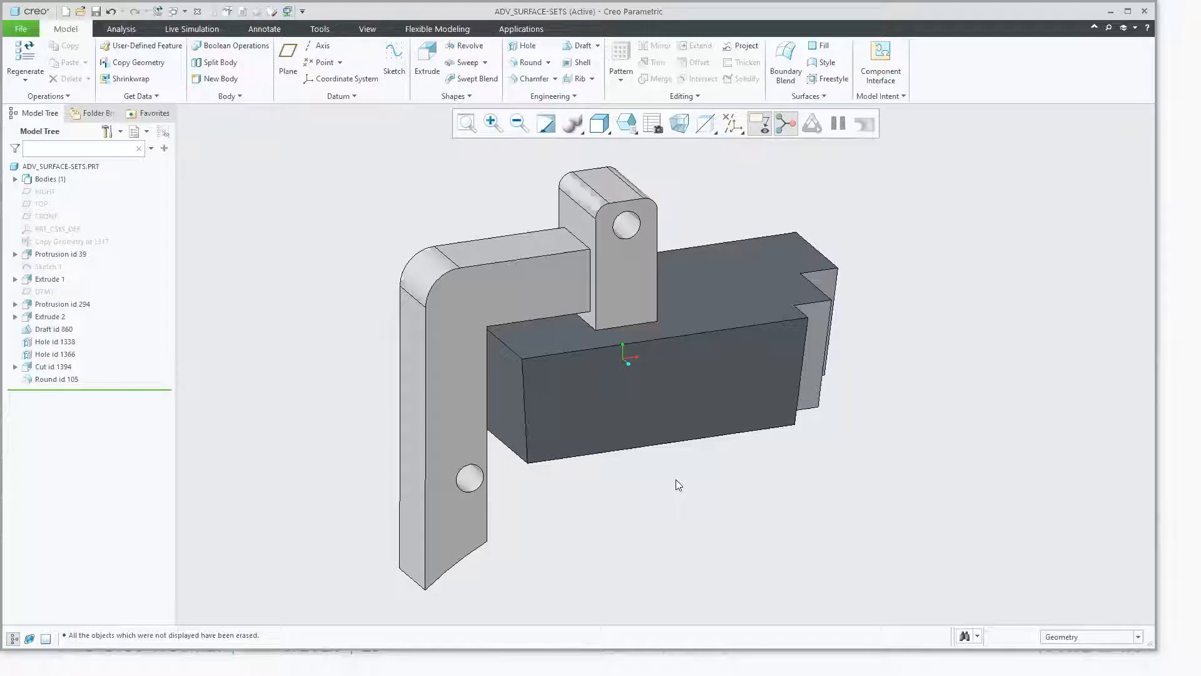
# Step: Select the L-shaped arm's surfaces with its front face as seed and the tab's side face as boundary, and clear the selection
pyautogui.click(501, 295)
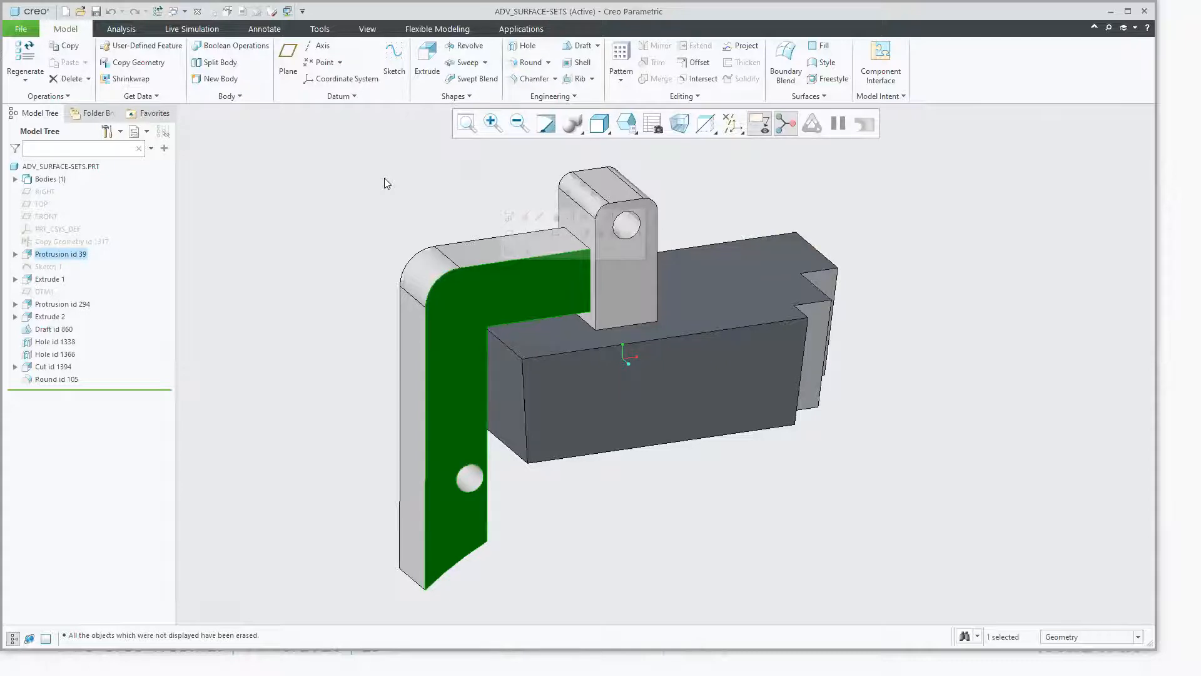
pyautogui.scroll(-2, 385, 183)
pyautogui.scroll(3, 384, 183)
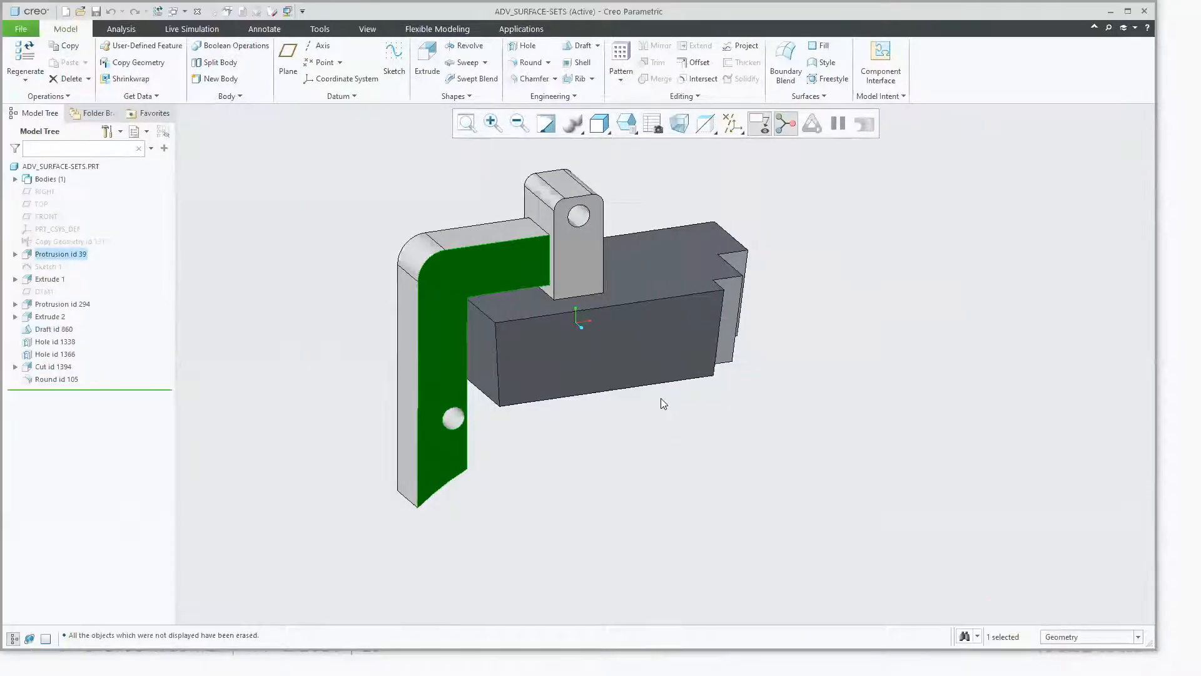
pyautogui.keyDown('shift'); pyautogui.click(541, 213); pyautogui.keyUp('shift')
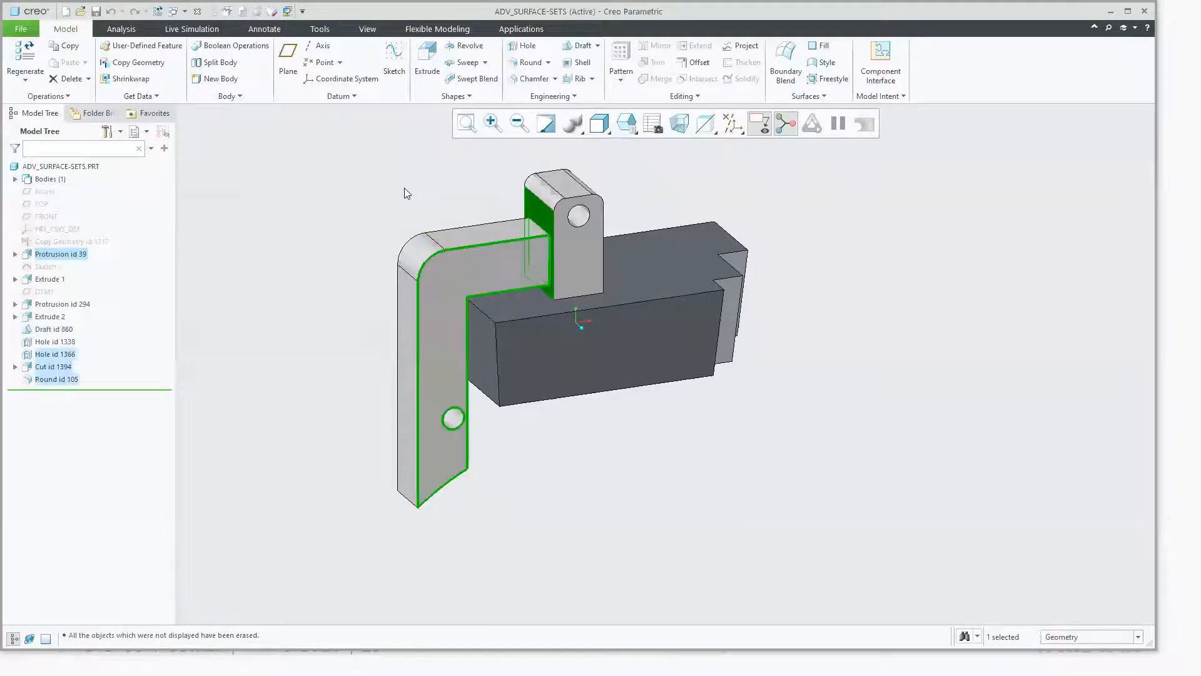
pyautogui.moveTo(332, 241)
pyautogui.mouseDown(button='middle')
pyautogui.moveTo(419, 256)
pyautogui.moveTo(336, 247)
pyautogui.moveTo(328, 265)
pyautogui.mouseUp(button='middle')
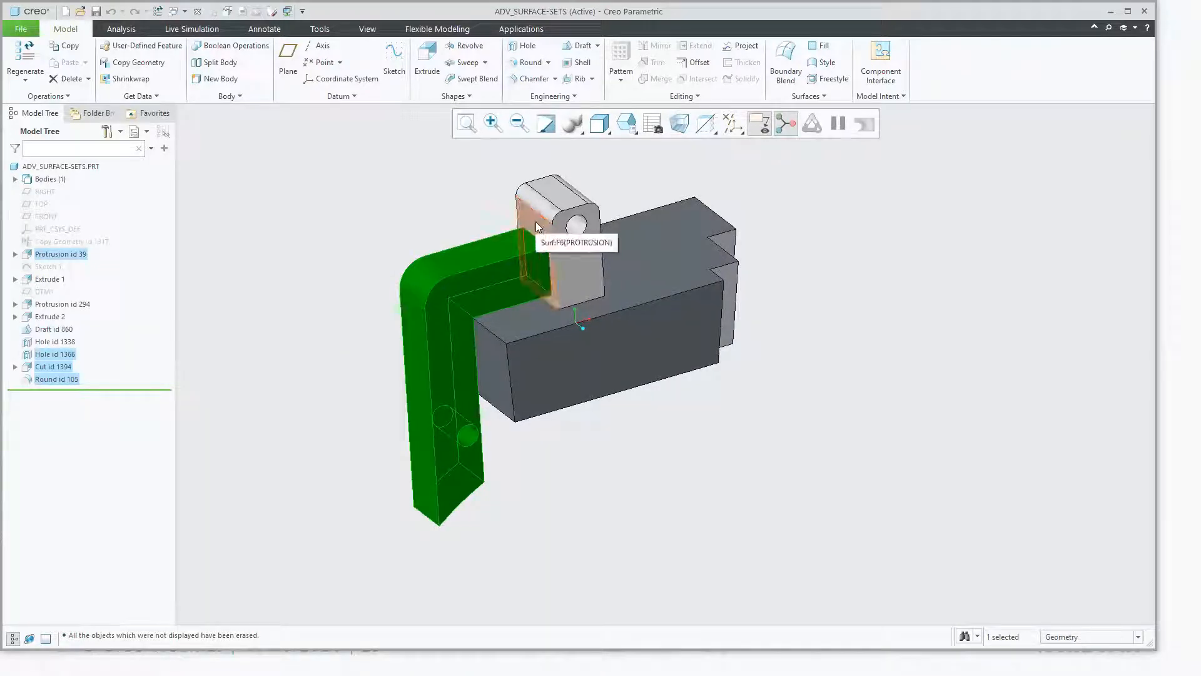
pyautogui.click(330, 262)
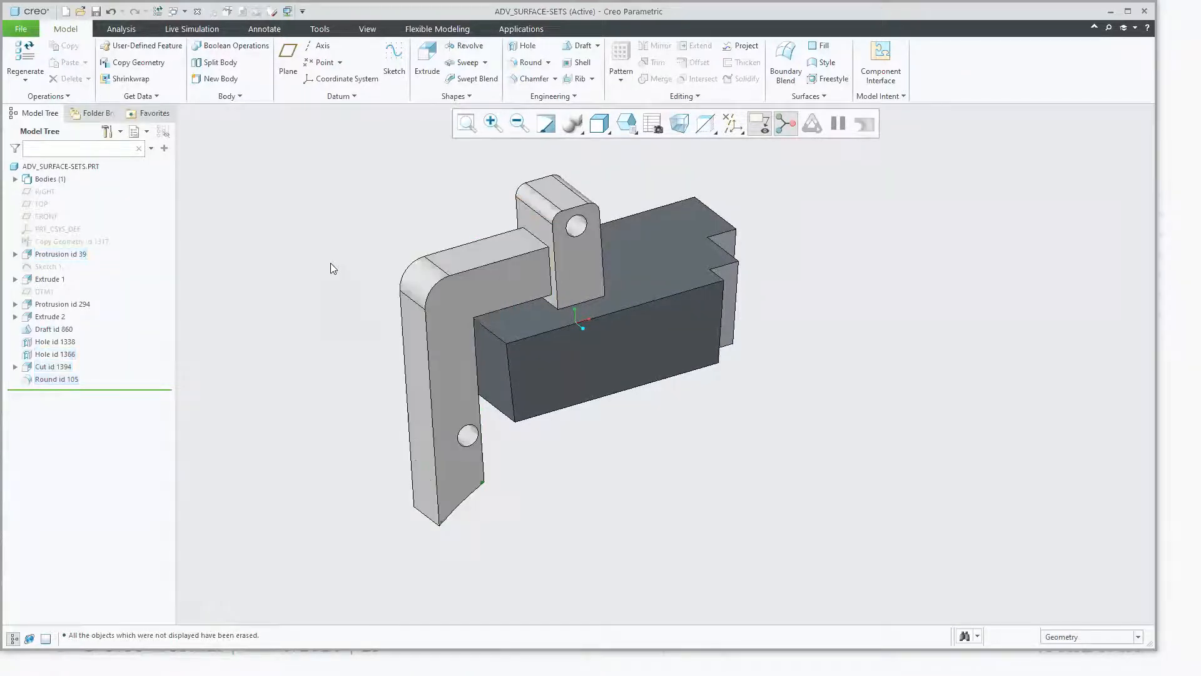
# Step: Select the L-shaped arm's surfaces with its hole surface as seed and the tab's side face as boundary, and review the selected items list
pyautogui.click(424, 277)
pyautogui.click(458, 412)
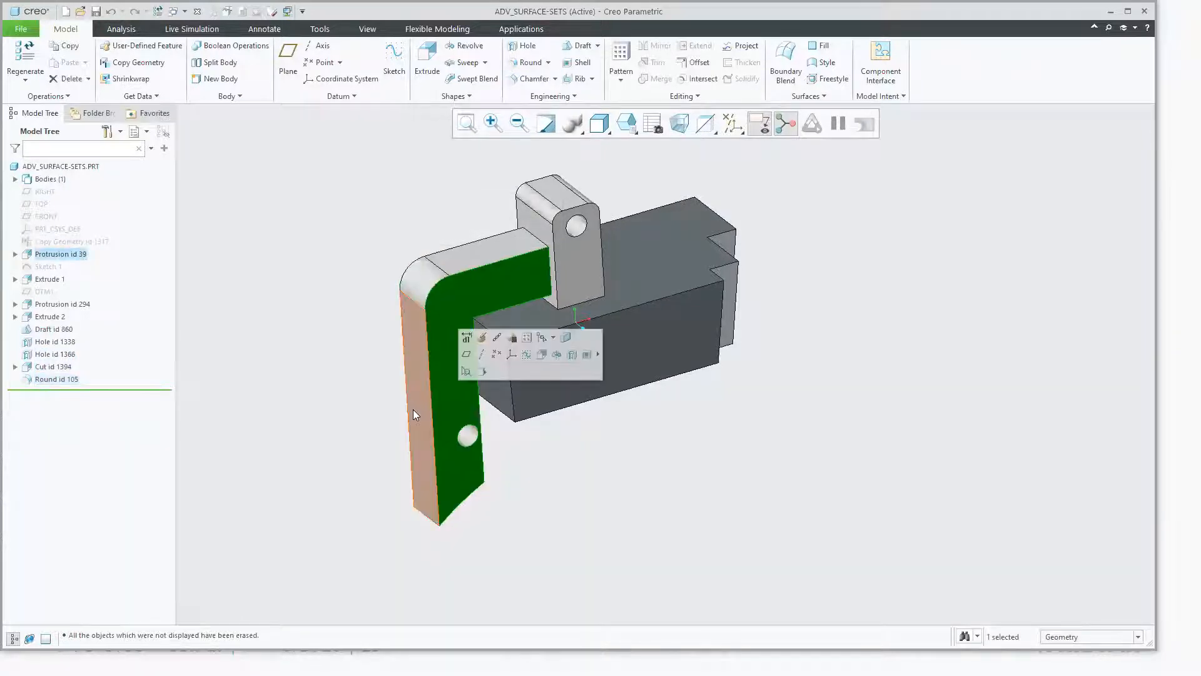
pyautogui.click(413, 409)
pyautogui.click(467, 434)
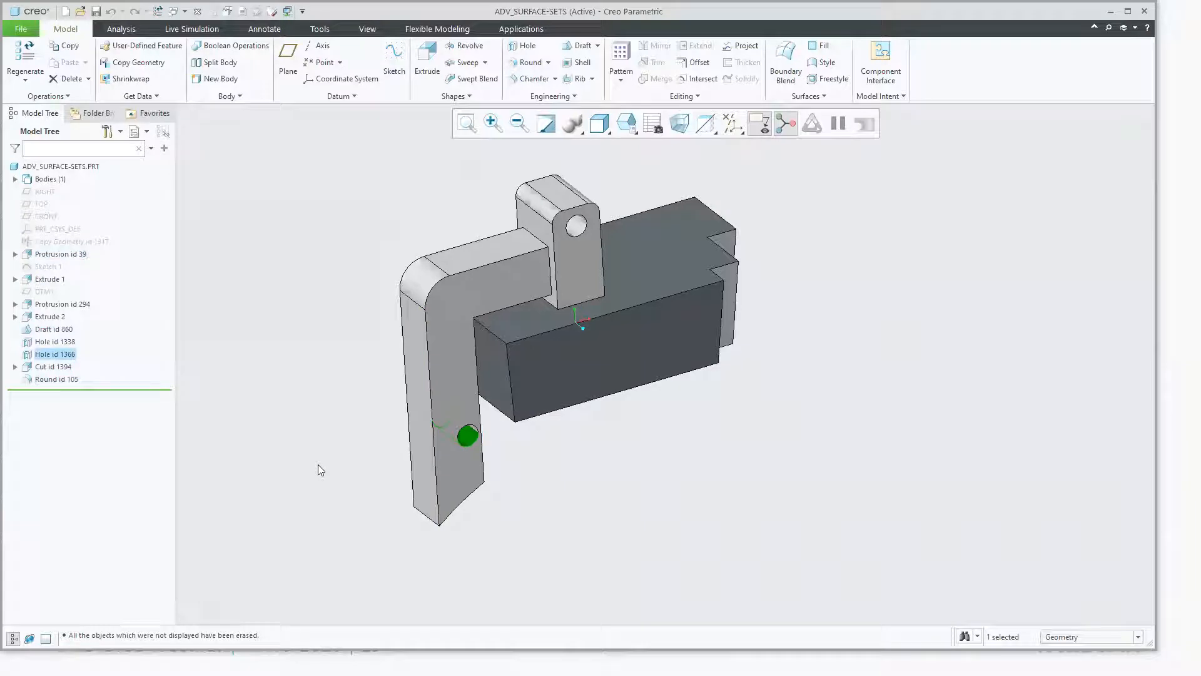
pyautogui.click(530, 225)
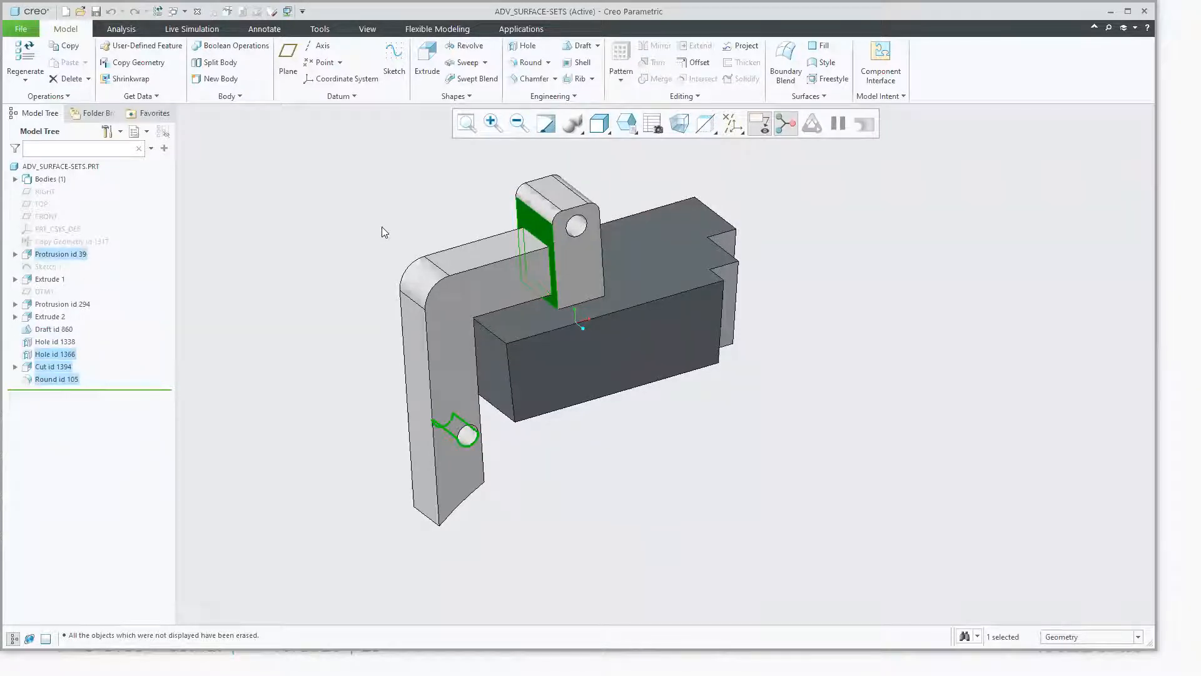
pyautogui.moveTo(340, 292)
pyautogui.mouseDown(button='middle')
pyautogui.moveTo(431, 275)
pyautogui.moveTo(456, 250)
pyautogui.moveTo(327, 268)
pyautogui.moveTo(351, 275)
pyautogui.mouseUp(button='middle')
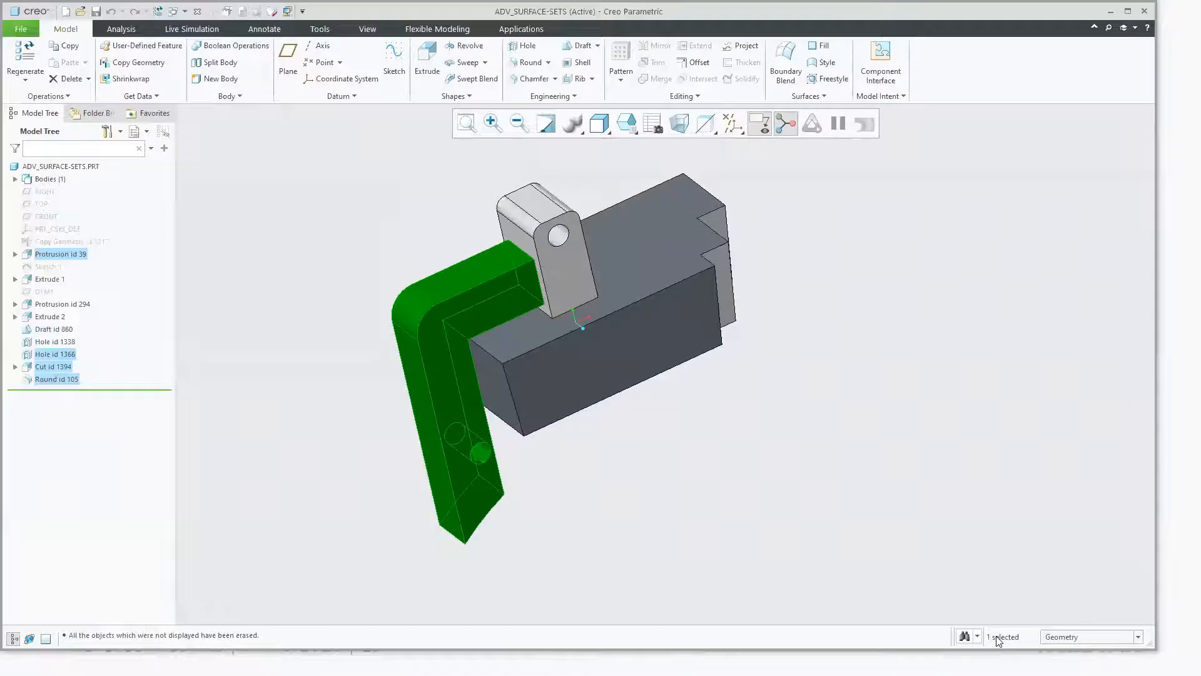
pyautogui.click(999, 637)
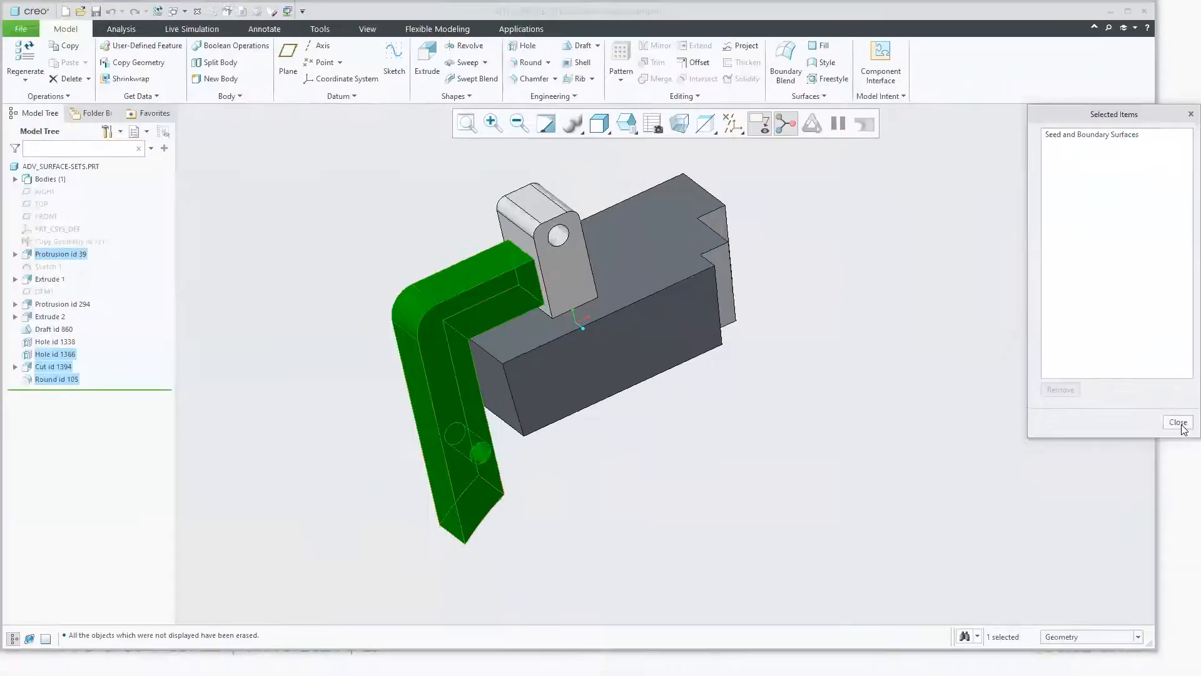
pyautogui.click(1175, 423)
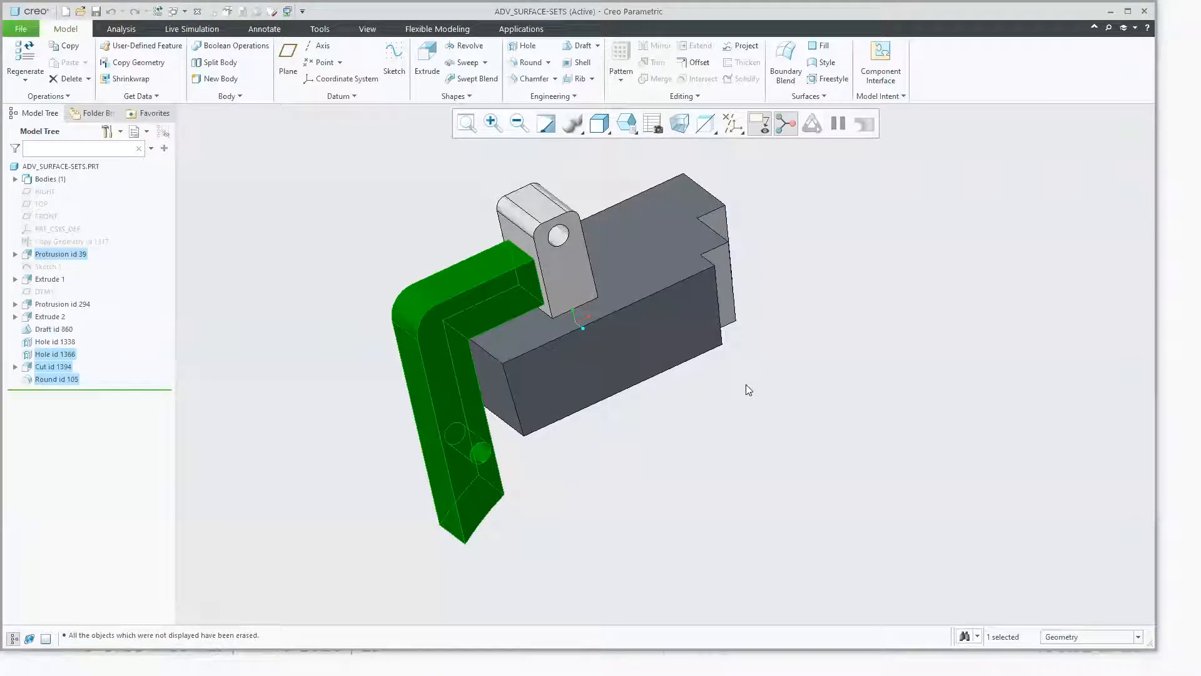
# Step: Preview a surface copy of the selected L-shaped arm surfaces, cancel the copy and clear the selection
pyautogui.hotkey('ctrl', 'c')
pyautogui.hotkey('ctrl', 'v')
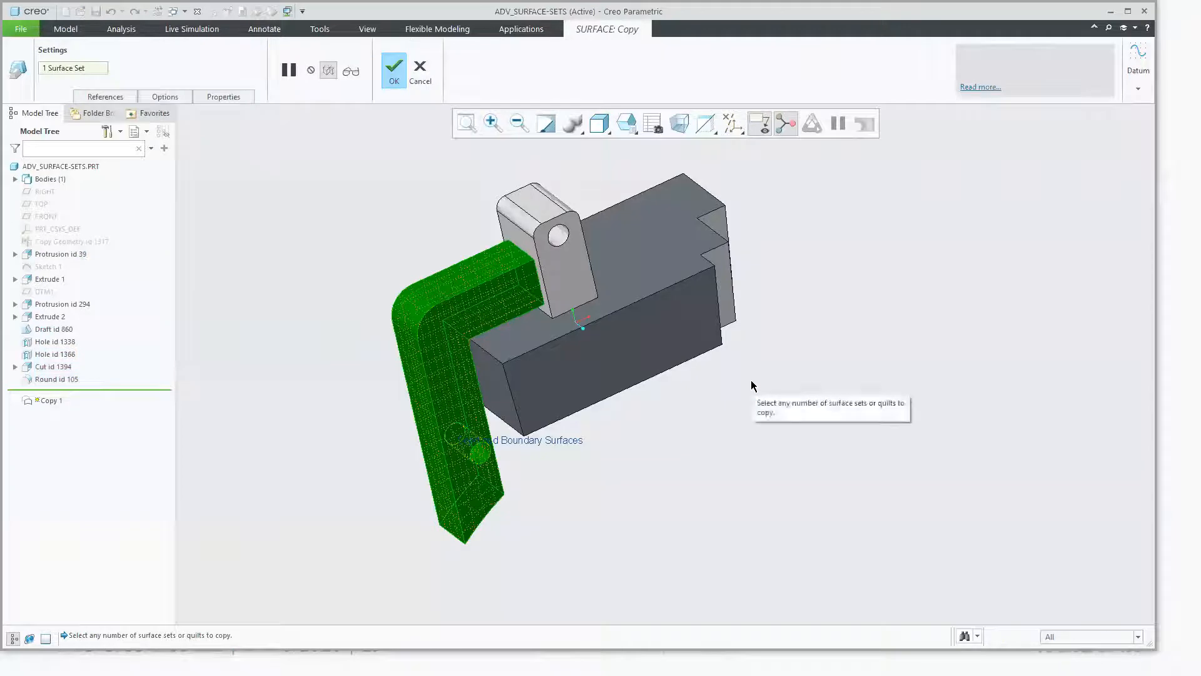
pyautogui.click(427, 82)
pyautogui.click(641, 354)
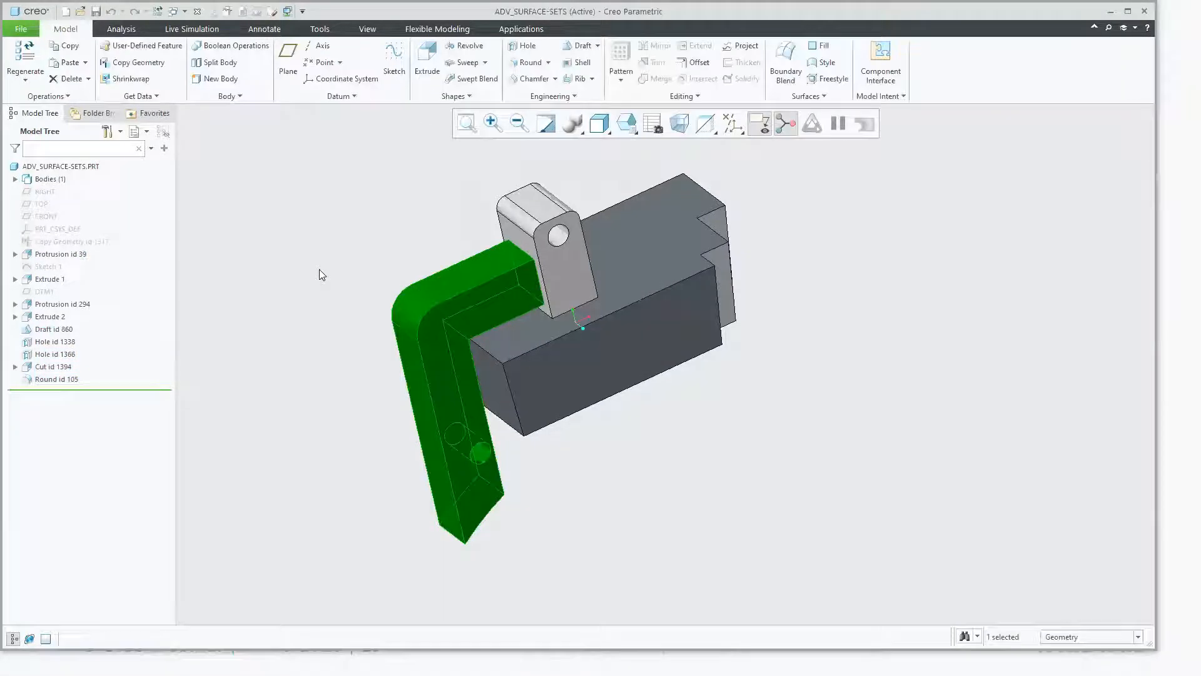
pyautogui.click(320, 275)
# Step: Select the tab's surfaces with its front face as seed and the dark block's top face as boundary, and clear the selection
pyautogui.moveTo(306, 289)
pyautogui.mouseDown(button='middle')
pyautogui.moveTo(324, 276)
pyautogui.moveTo(319, 291)
pyautogui.mouseUp(button='middle')
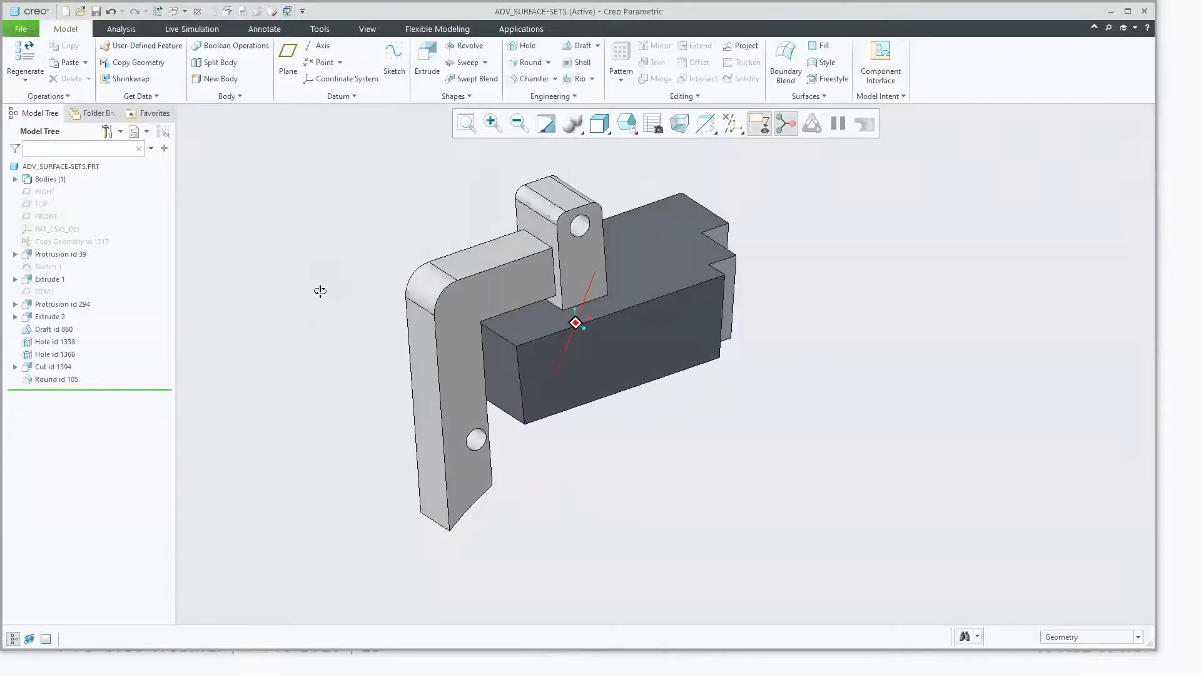
pyautogui.scroll(2, 377, 244)
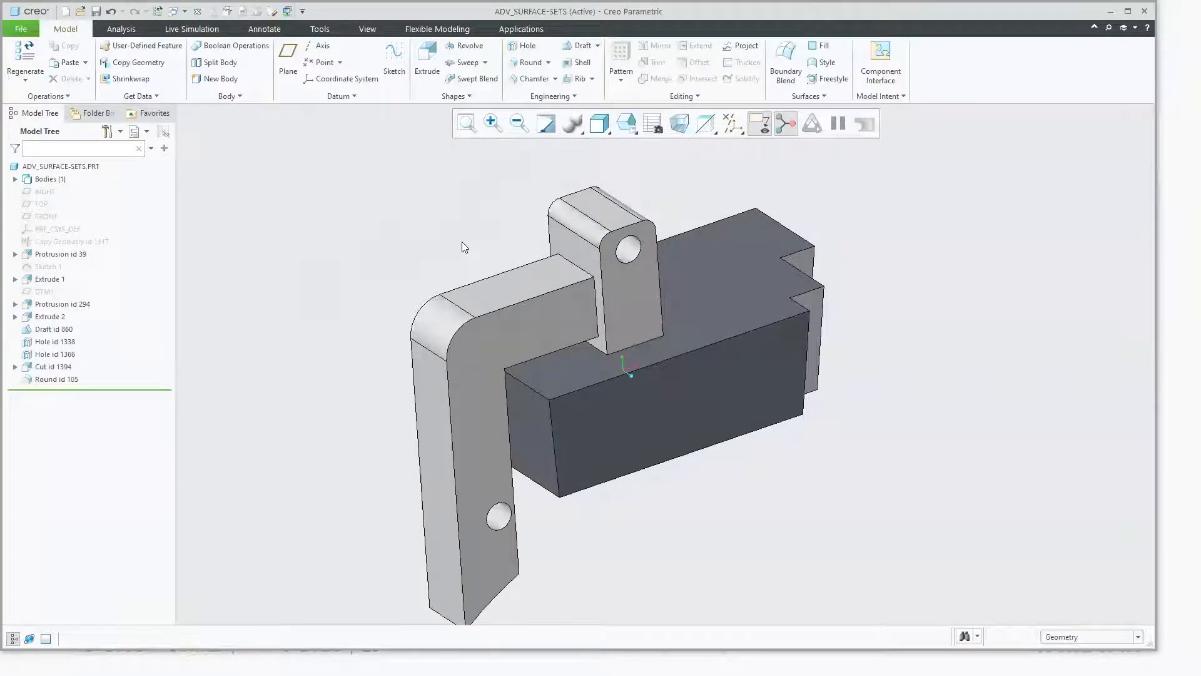
pyautogui.click(631, 304)
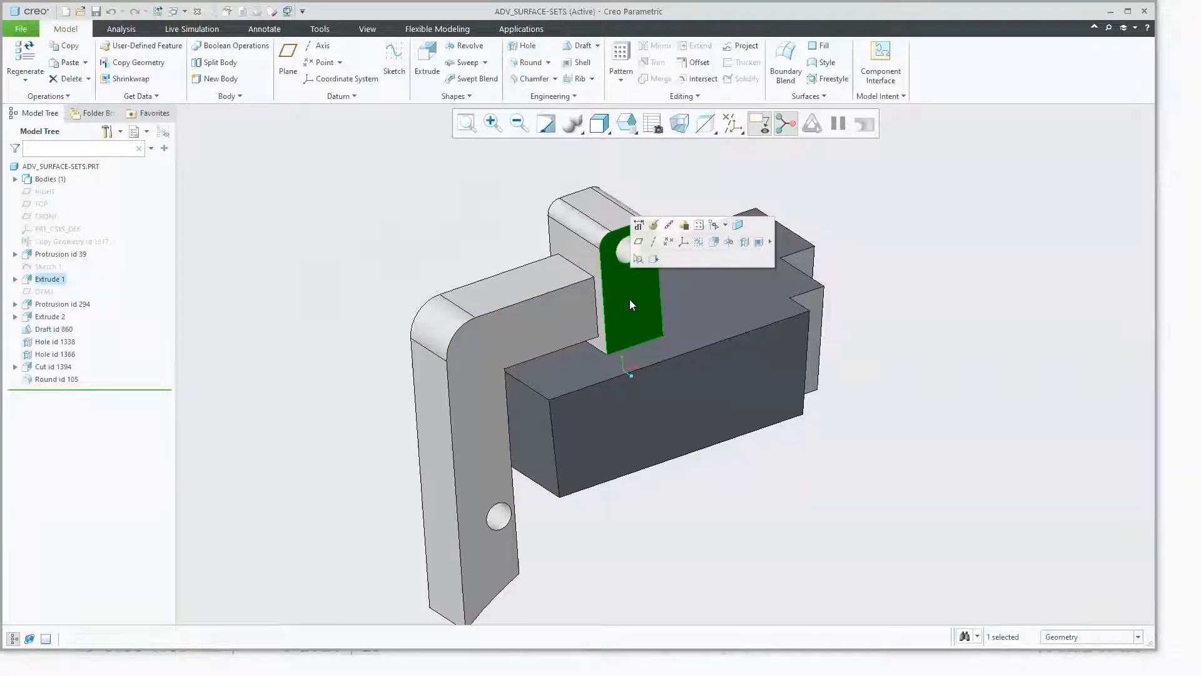
pyautogui.keyDown('shift'); pyautogui.click(689, 304); pyautogui.keyUp('shift')
pyautogui.moveTo(299, 312); pyautogui.dragTo(561, 280, button='middle')
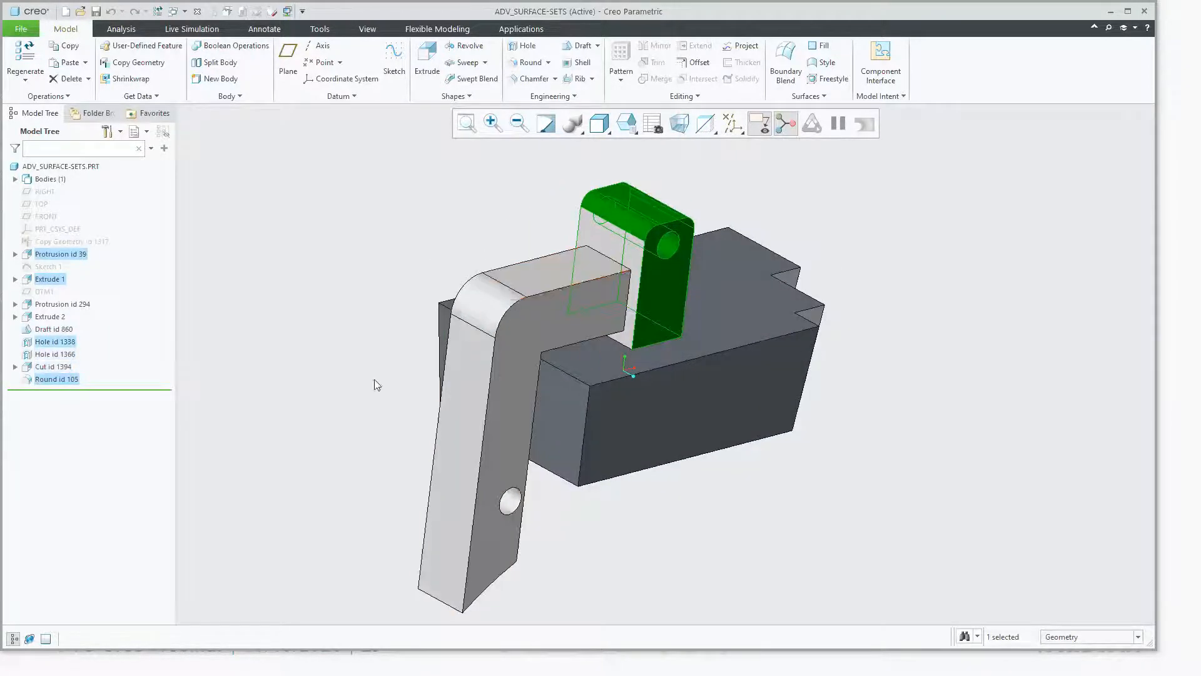
pyautogui.keyDown('ctrl'); pyautogui.click(597, 269); pyautogui.keyUp('ctrl')
pyautogui.moveTo(328, 324); pyautogui.dragTo(301, 352, button='middle')
pyautogui.click(275, 369)
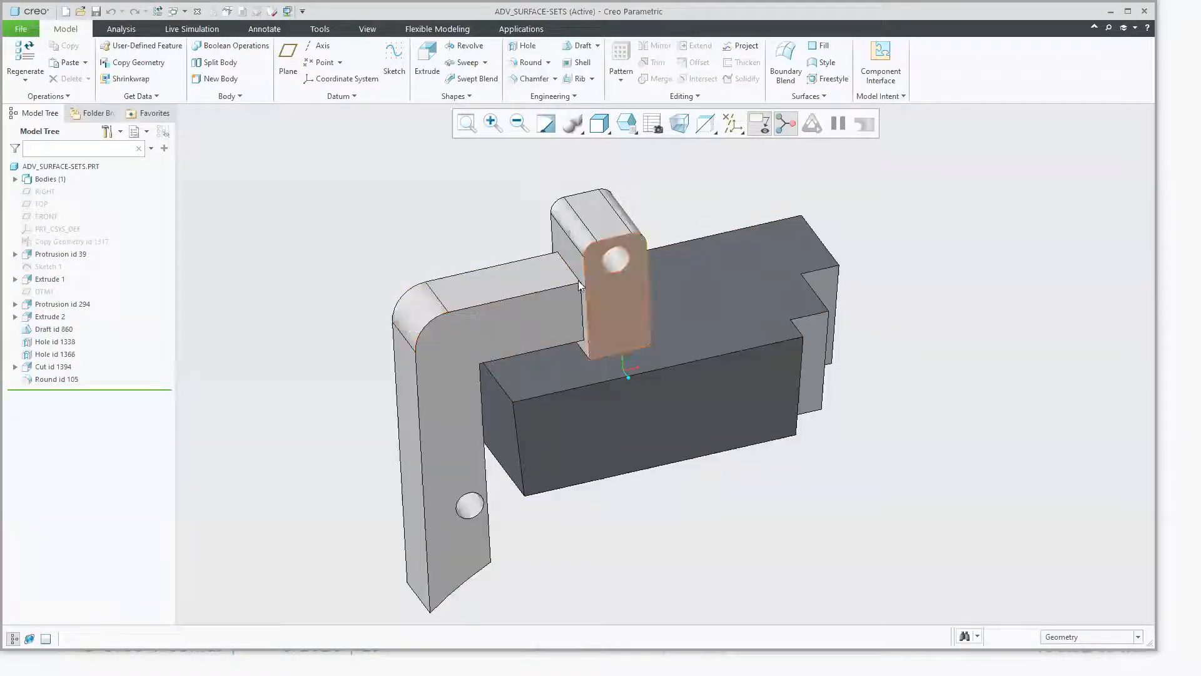
# Step: Close the surface-sets part and open start_tank_simulate.prt from the ctrlaltshift folder
pyautogui.hotkey('ctrl', 'w')
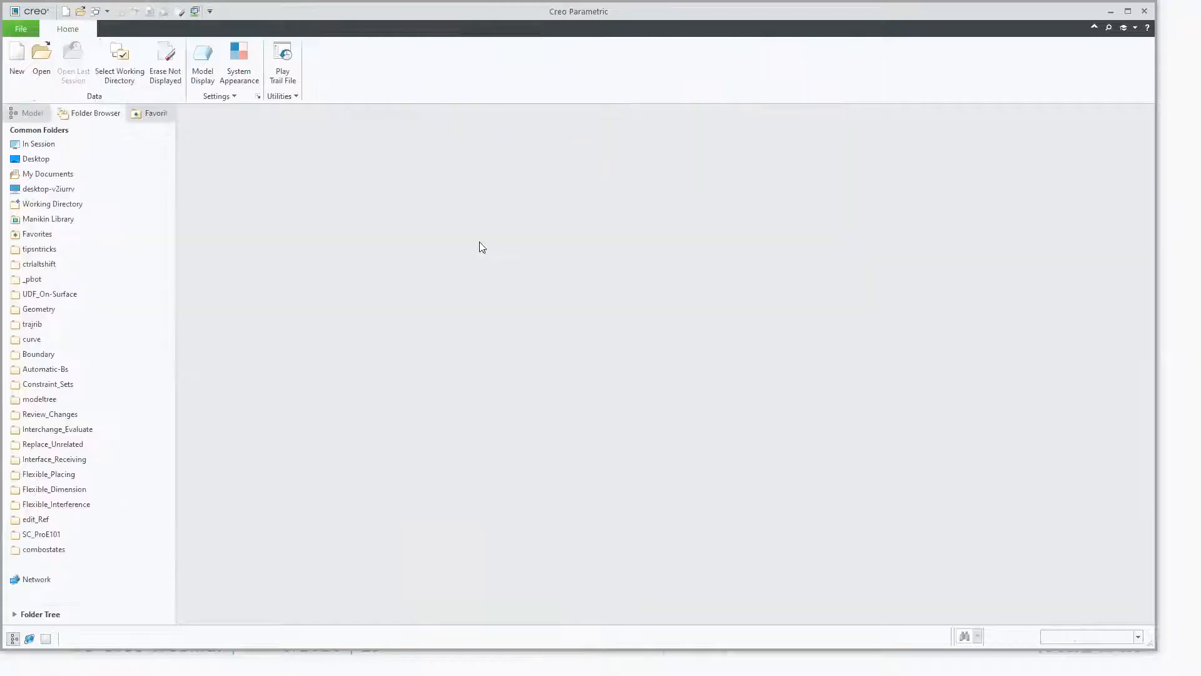
pyautogui.click(50, 264)
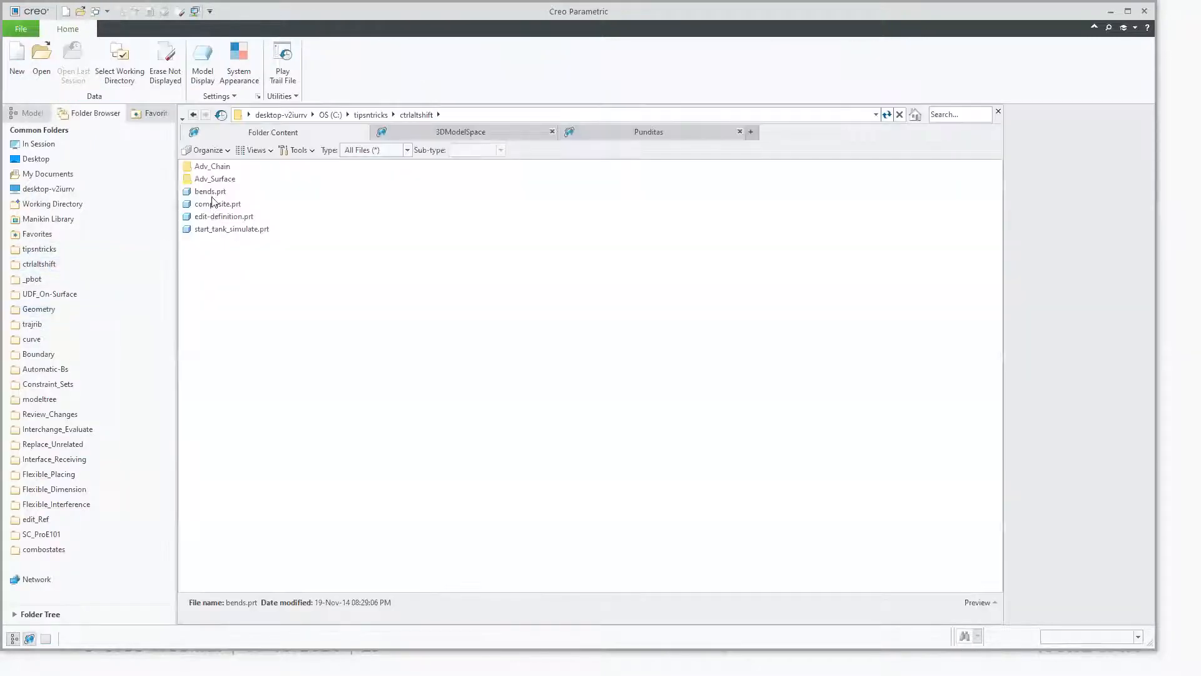
pyautogui.doubleClick(213, 229)
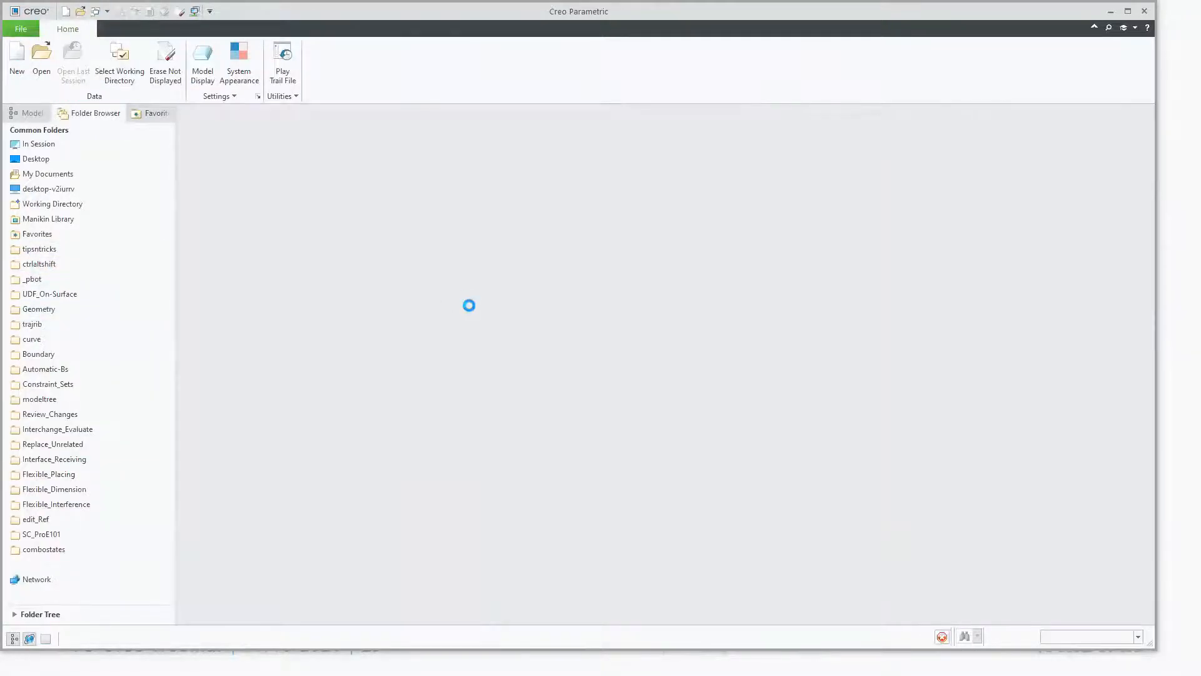
pyautogui.moveTo(543, 431); pyautogui.dragTo(380, 437, button='middle')
pyautogui.scroll(2, 379, 431)
pyautogui.scroll(-3, 584, 330)
pyautogui.scroll(2, 388, 285)
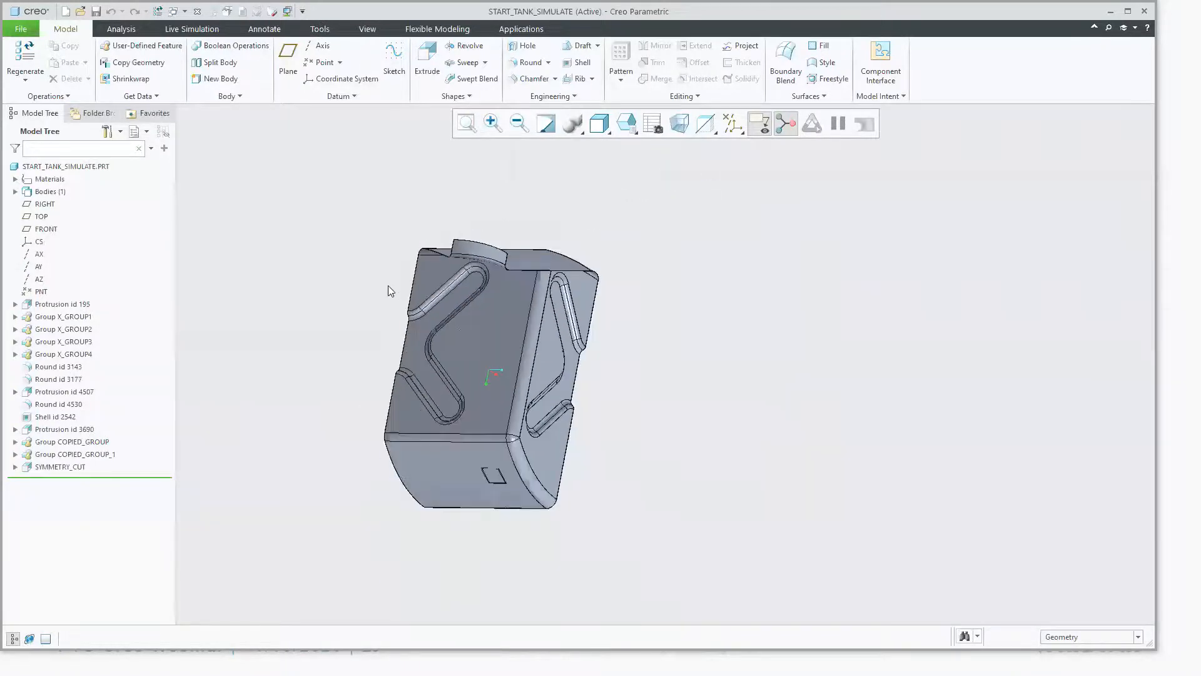
# Step: Roll the model back before SYMMETRY_CUT to view the whole tank, and restore the insertion point after it
pyautogui.moveTo(66, 479); pyautogui.dragTo(60, 464)
pyautogui.moveTo(549, 460)
pyautogui.mouseDown(button='middle')
pyautogui.moveTo(512, 523)
pyautogui.moveTo(374, 345)
pyautogui.moveTo(425, 482)
pyautogui.mouseUp(button='middle')
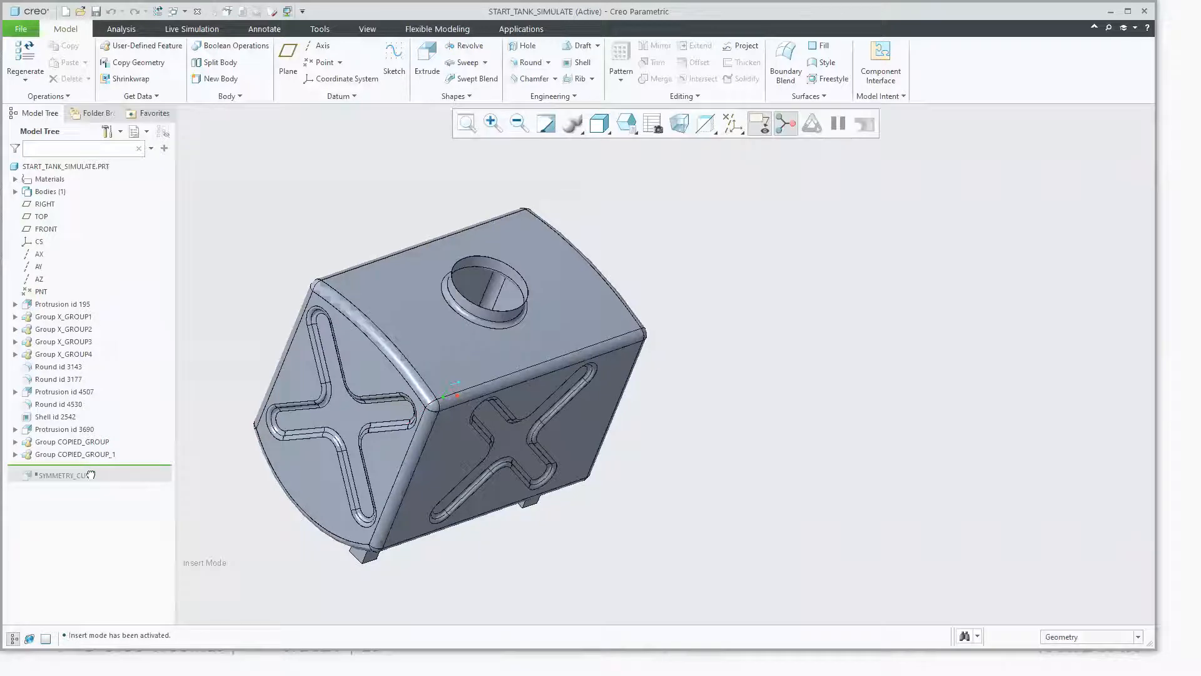
pyautogui.moveTo(91, 475); pyautogui.dragTo(88, 479)
# Step: Select the tank face around the filler neck and clear the selection
pyautogui.moveTo(421, 409)
pyautogui.mouseDown(button='middle')
pyautogui.moveTo(405, 328)
pyautogui.moveTo(379, 313)
pyautogui.mouseUp(button='middle')
pyautogui.scroll(3, 589, 200)
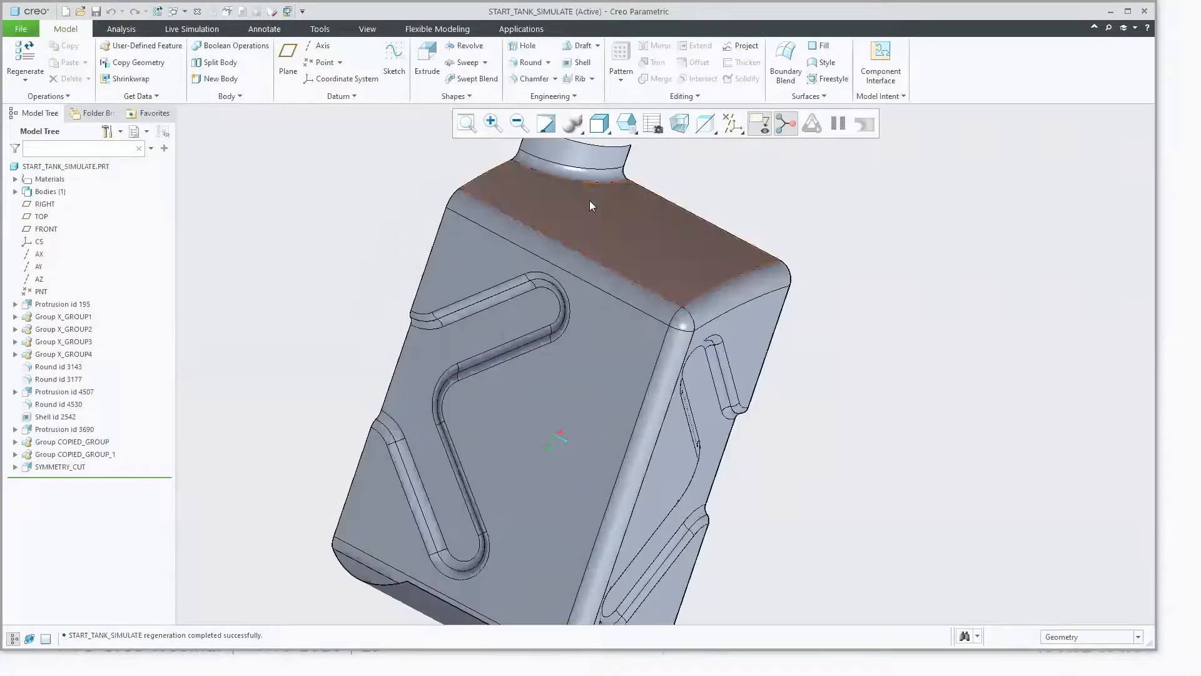
pyautogui.scroll(-3, 589, 200)
pyautogui.moveTo(582, 269); pyautogui.dragTo(463, 282, button='middle')
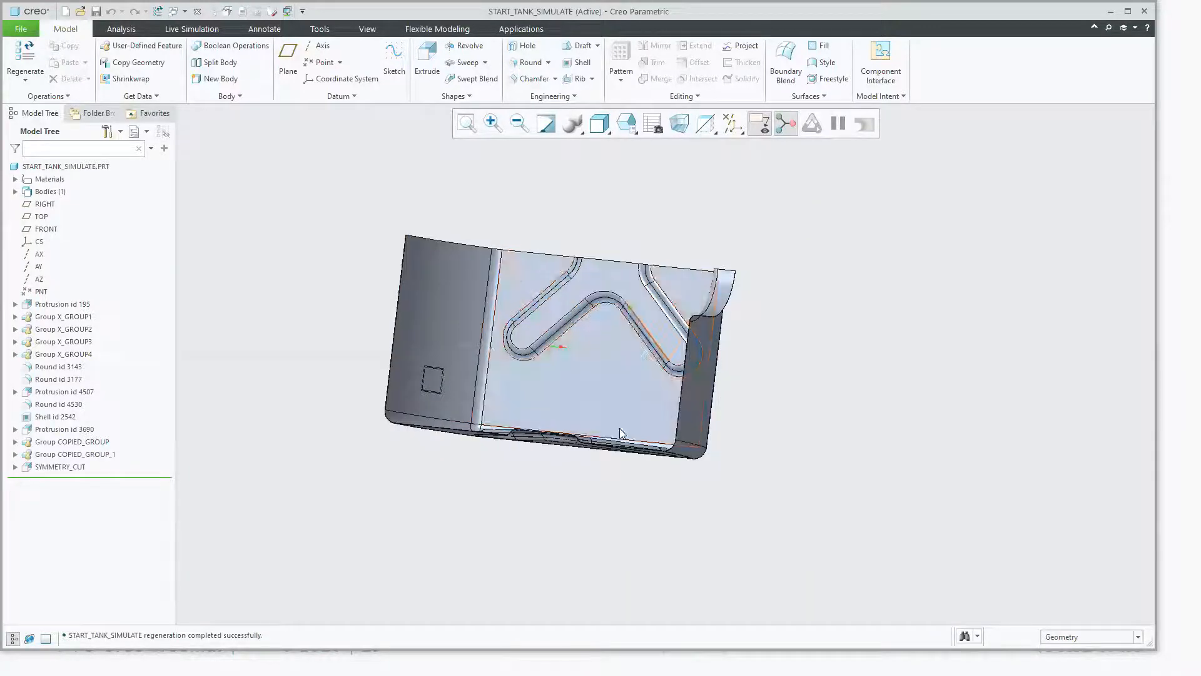
pyautogui.moveTo(566, 412); pyautogui.dragTo(593, 409, button='middle')
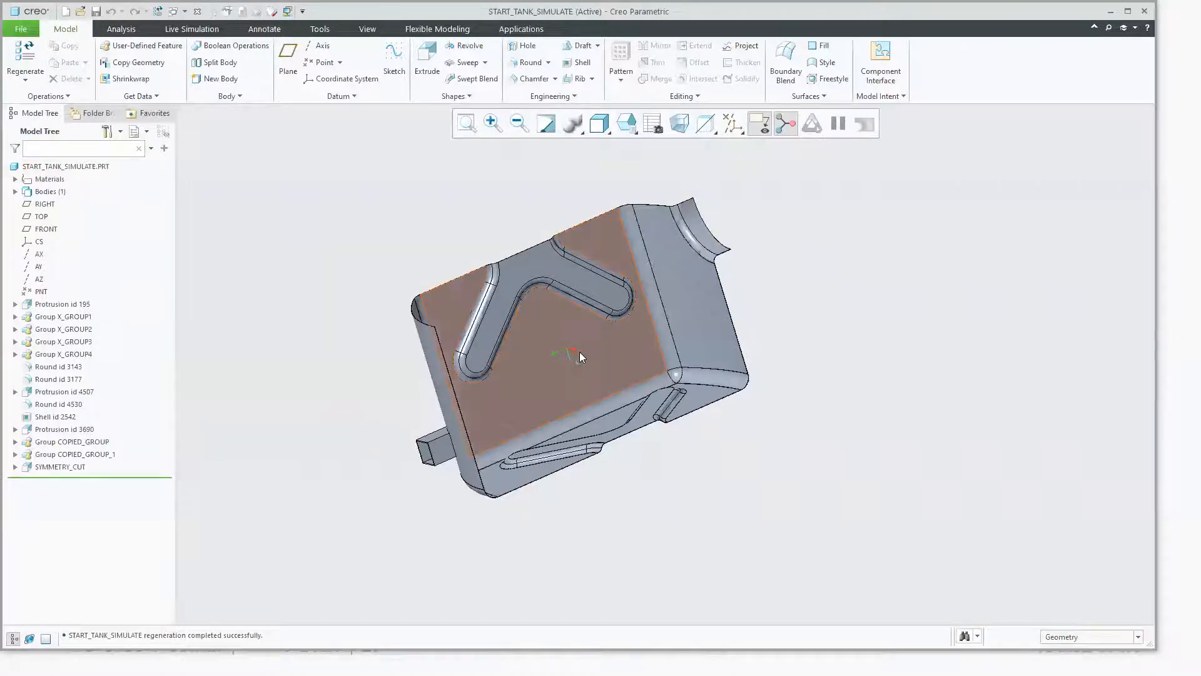
pyautogui.click(680, 271)
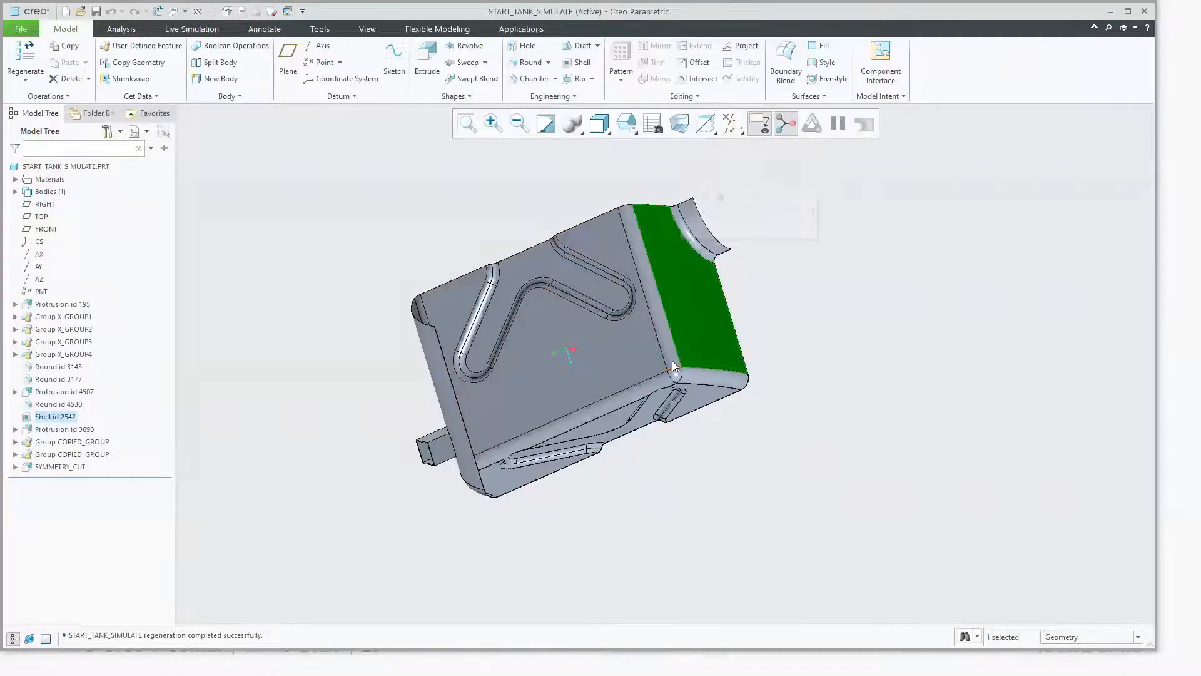
pyautogui.click(750, 448)
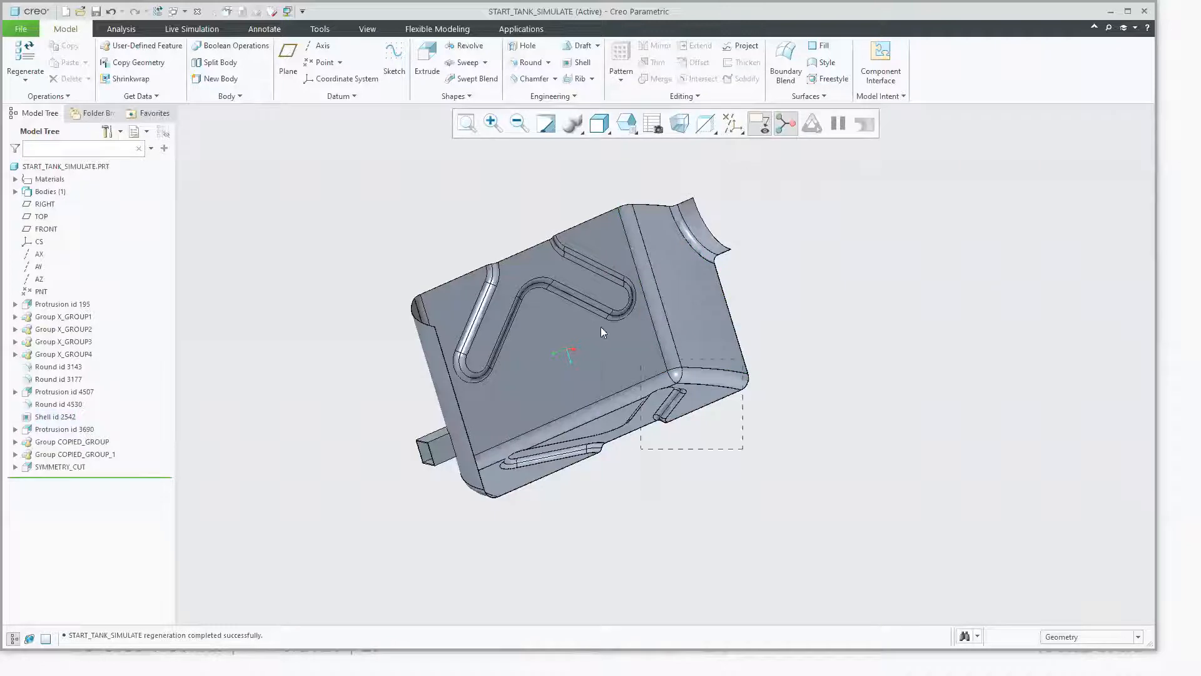
# Step: Try to select the tank's connected wall surfaces from its large side face, and clear the selection
pyautogui.click(599, 385)
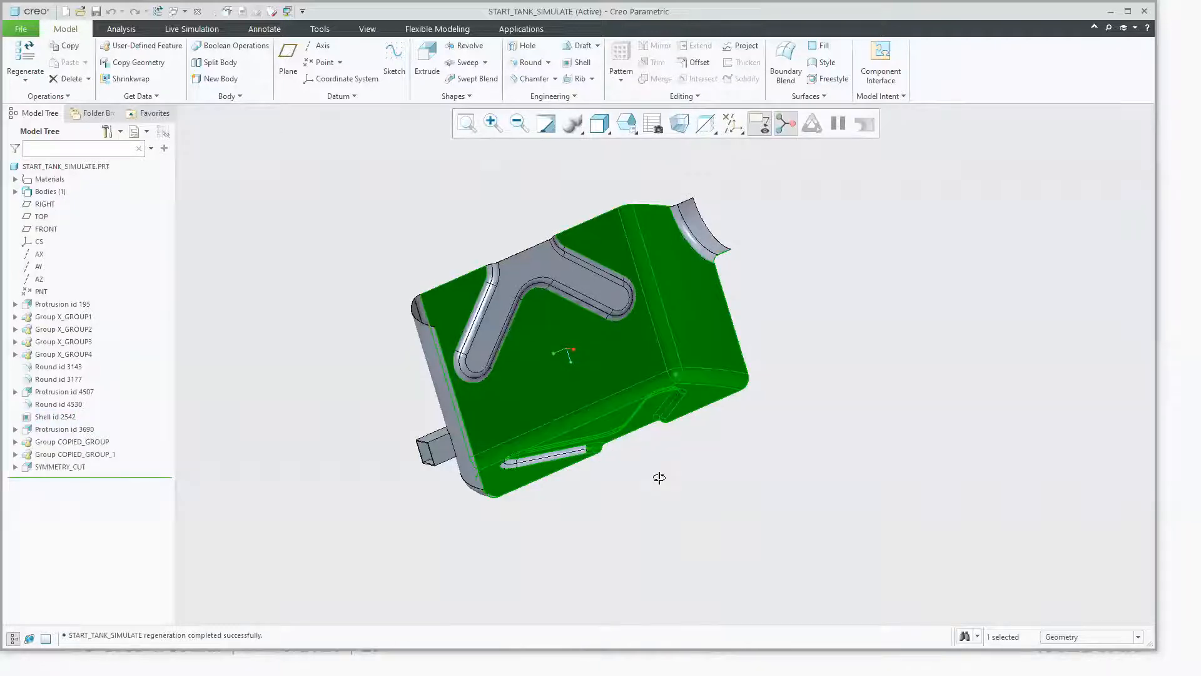
pyautogui.moveTo(657, 477); pyautogui.dragTo(563, 359, button='middle')
pyautogui.moveTo(648, 498); pyautogui.dragTo(767, 517, button='middle')
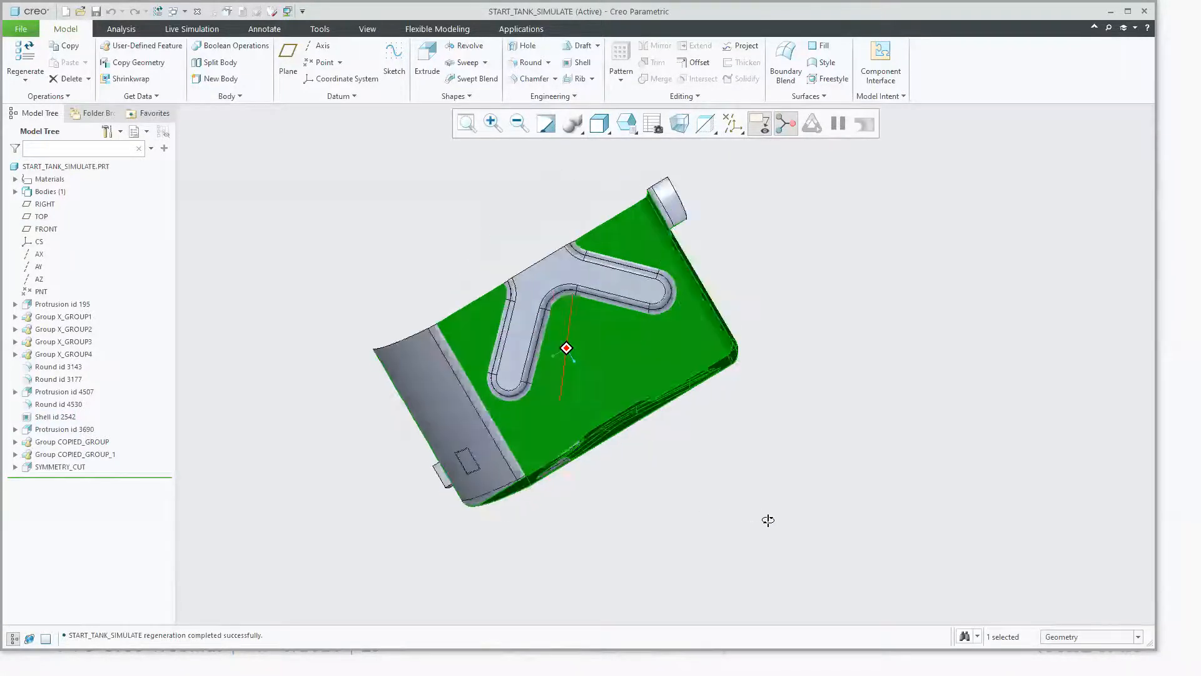
pyautogui.moveTo(644, 343); pyautogui.dragTo(795, 459)
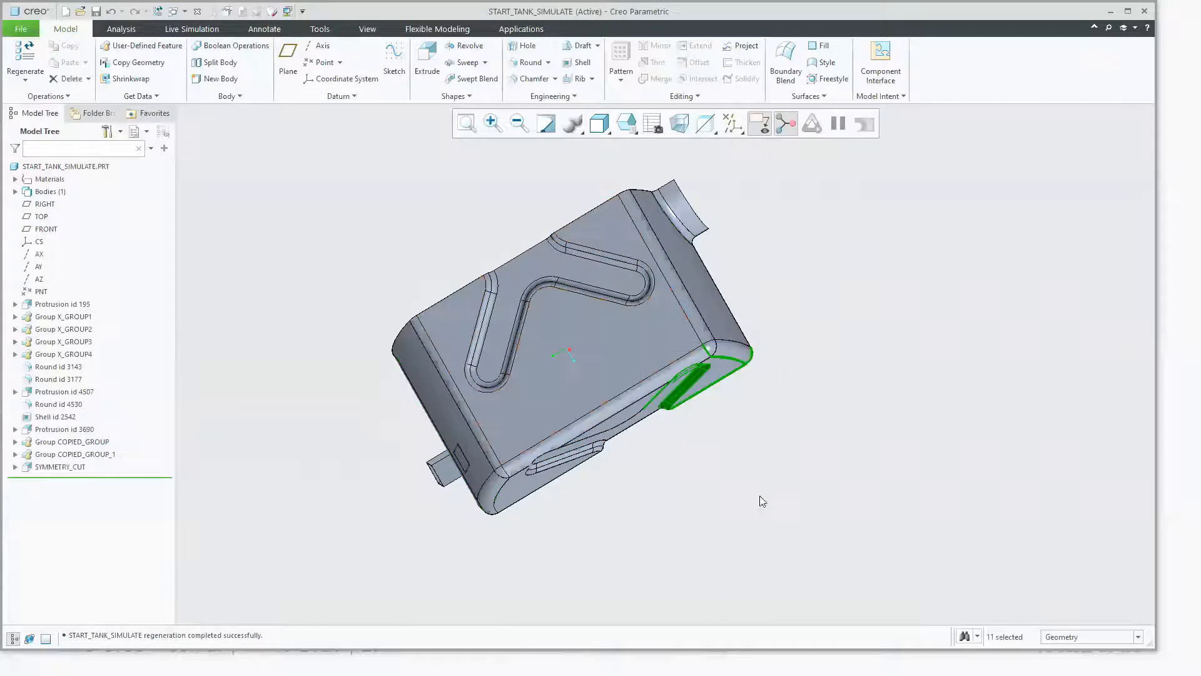
pyautogui.click(588, 341)
pyautogui.moveTo(697, 477); pyautogui.dragTo(684, 477, button='middle')
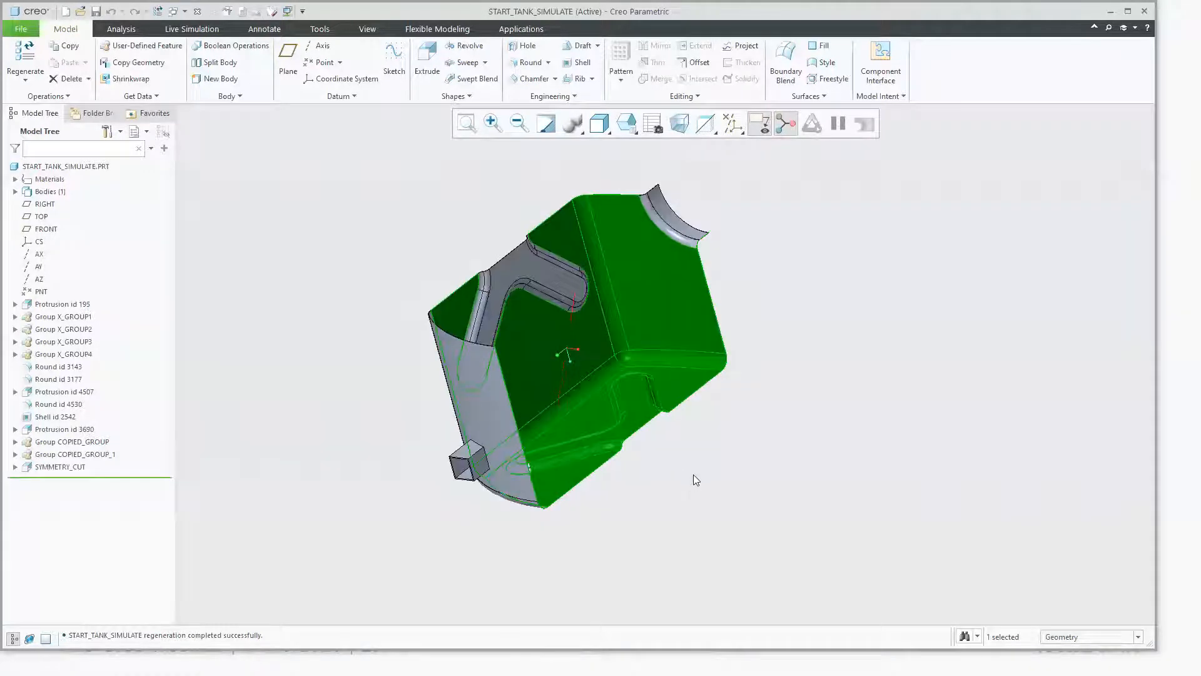
pyautogui.click(680, 441)
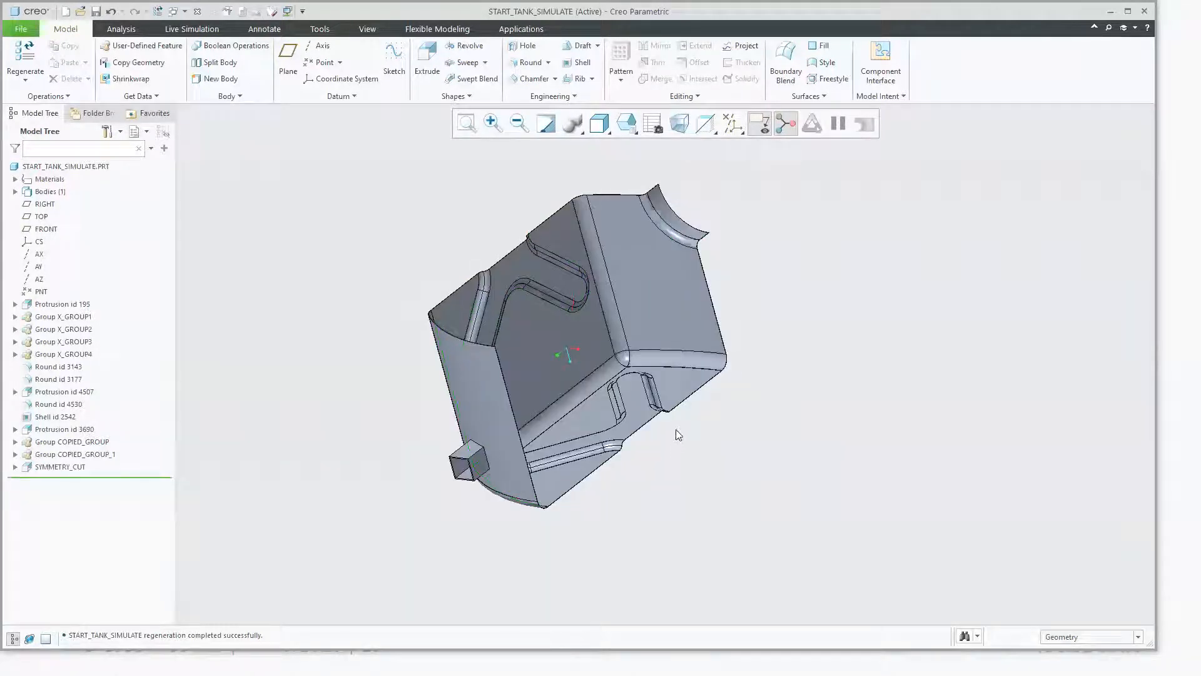
# Step: Select the tank's surfaces with the large side face as seed and the thin symmetry-cut face as boundary
pyautogui.moveTo(708, 441)
pyautogui.mouseDown(button='middle')
pyautogui.moveTo(654, 461)
pyautogui.moveTo(683, 434)
pyautogui.moveTo(694, 509)
pyautogui.moveTo(651, 477)
pyautogui.moveTo(612, 298)
pyautogui.moveTo(604, 308)
pyautogui.mouseUp(button='middle')
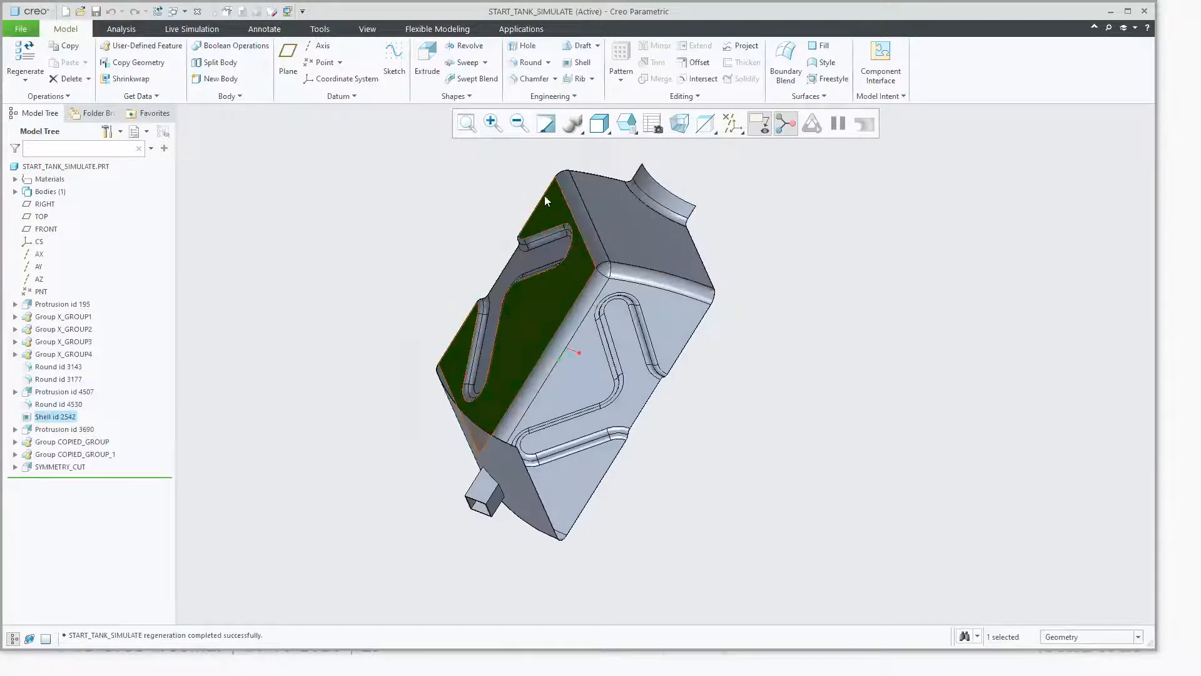
pyautogui.scroll(-8, 544, 193)
pyautogui.scroll(-4, 522, 248)
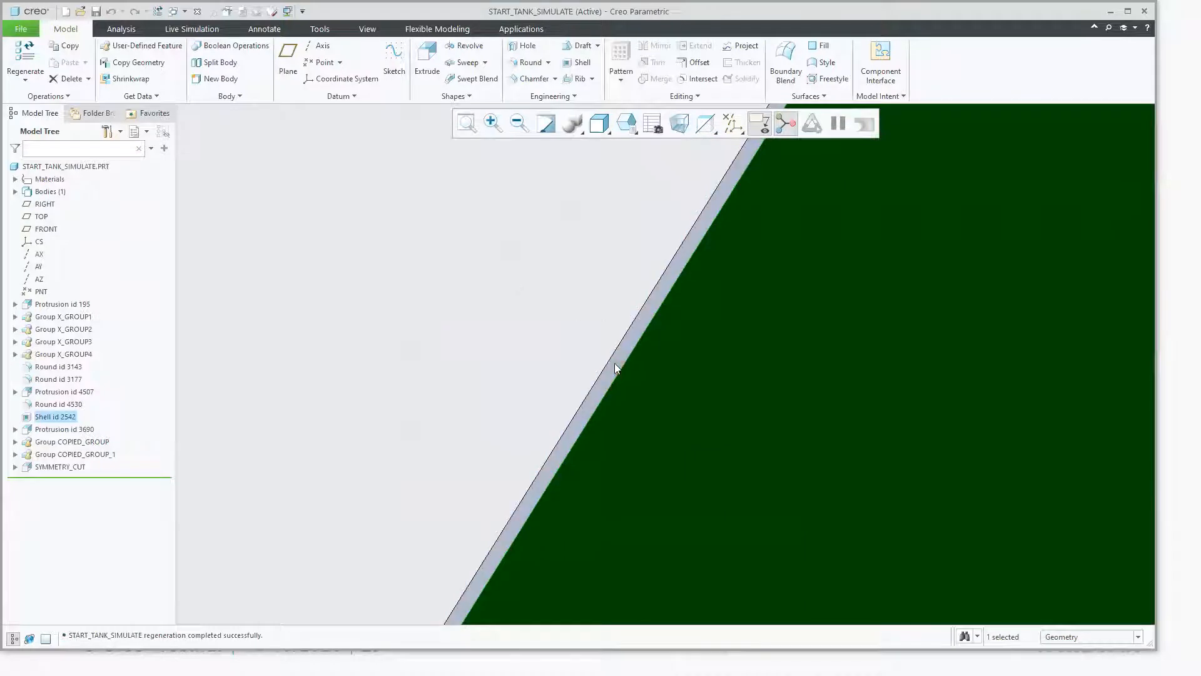
pyautogui.click(612, 364)
pyautogui.scroll(2, 491, 338)
pyautogui.scroll(5, 511, 359)
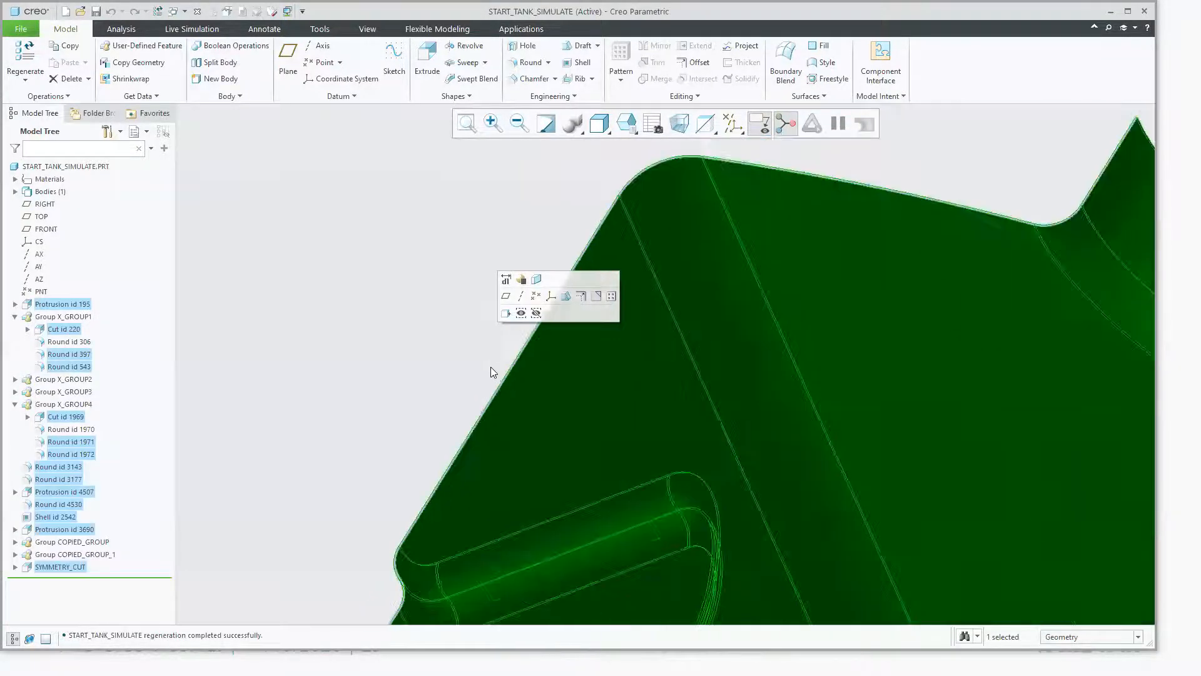
pyautogui.moveTo(762, 285); pyautogui.dragTo(751, 328, button='middle')
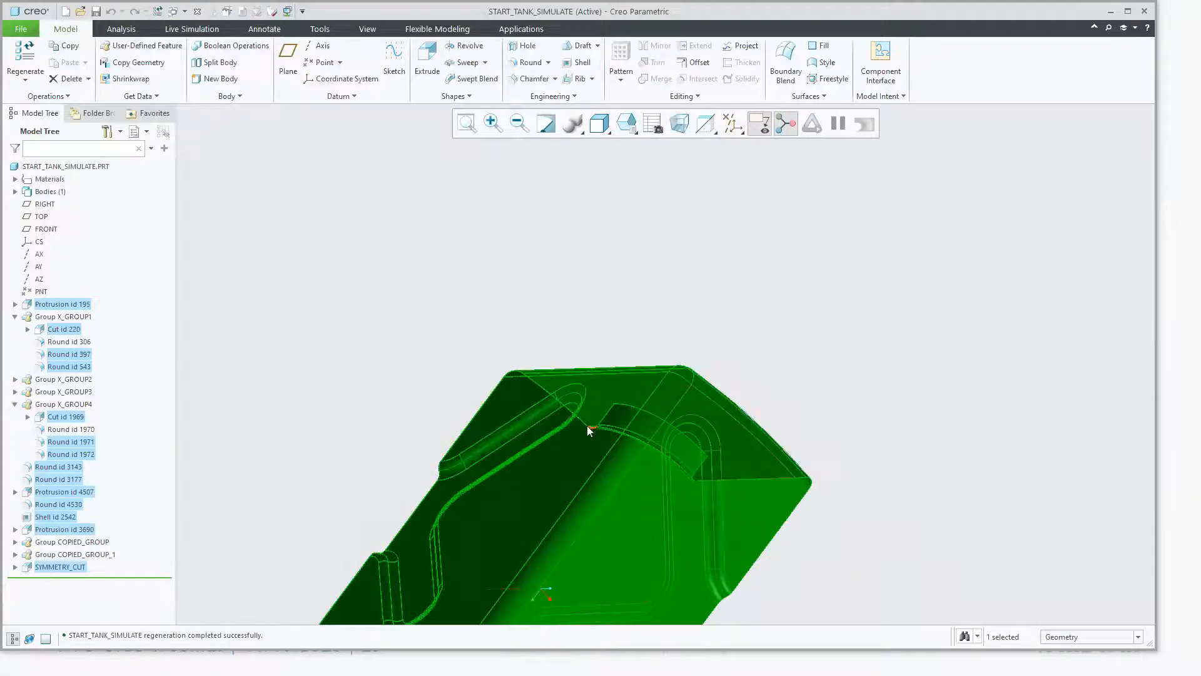
# Step: Add the thin rim face at the filler neck opening as a boundary surface of the selection
pyautogui.scroll(-6, 605, 413)
pyautogui.scroll(-6, 602, 359)
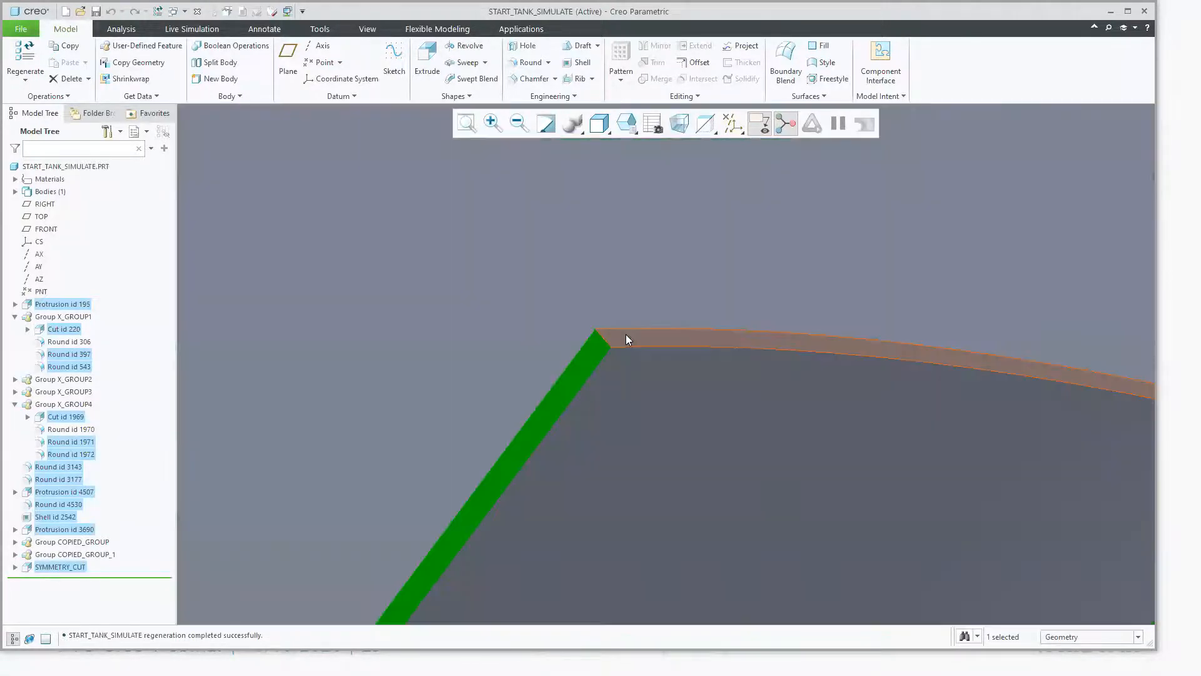
pyautogui.keyDown('shift'); pyautogui.click(625, 334); pyautogui.keyUp('shift')
pyautogui.scroll(3, 571, 288)
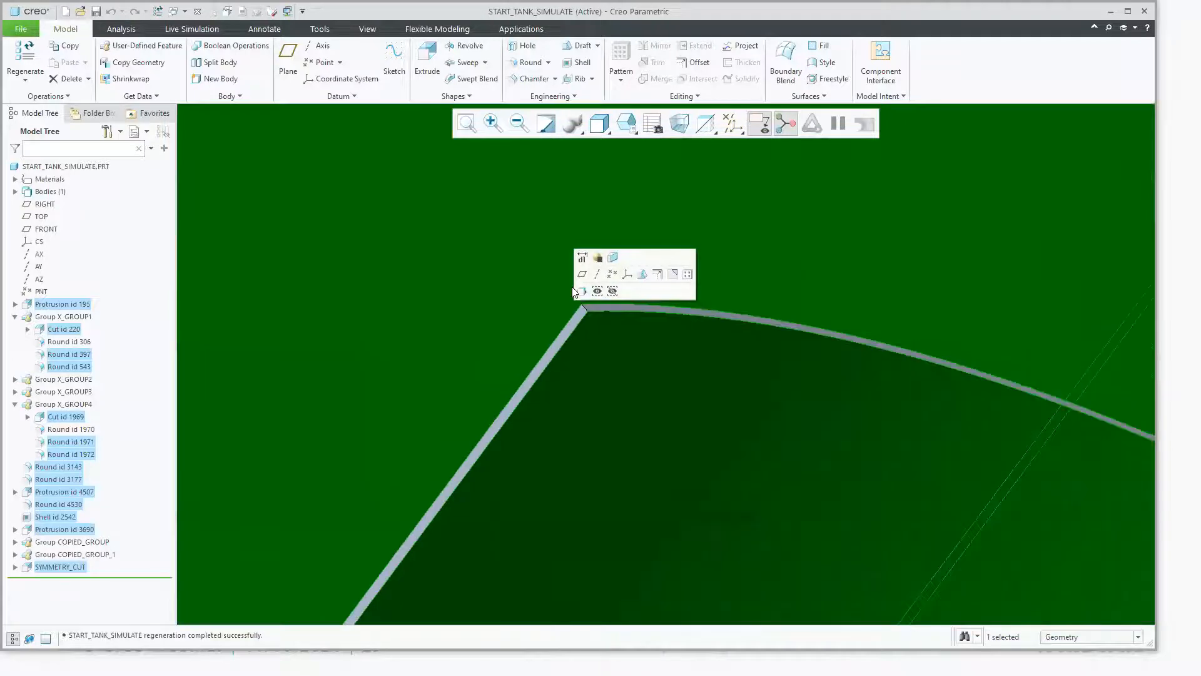
pyautogui.scroll(6, 643, 356)
# Step: Add the tank's outer face around the filler neck as another boundary surface, and inspect the selected surfaces from several sides
pyautogui.moveTo(643, 356); pyautogui.dragTo(436, 248, button='middle')
pyautogui.scroll(-10, 437, 250)
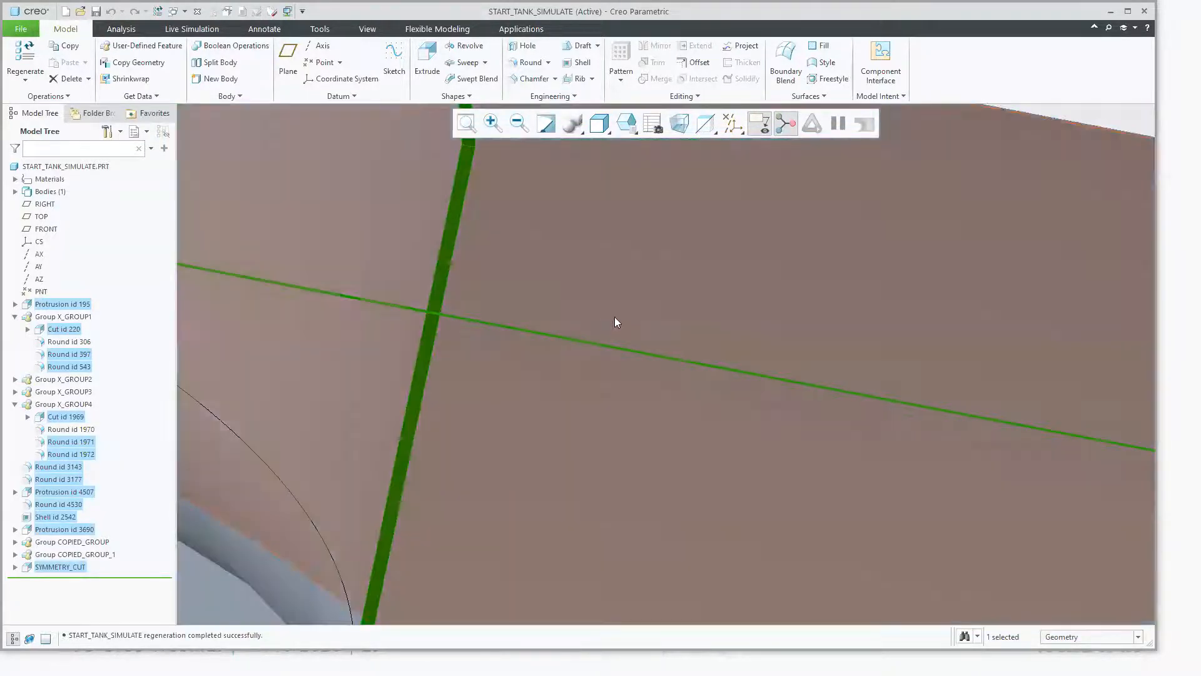
pyautogui.click(614, 318)
pyautogui.scroll(8, 601, 308)
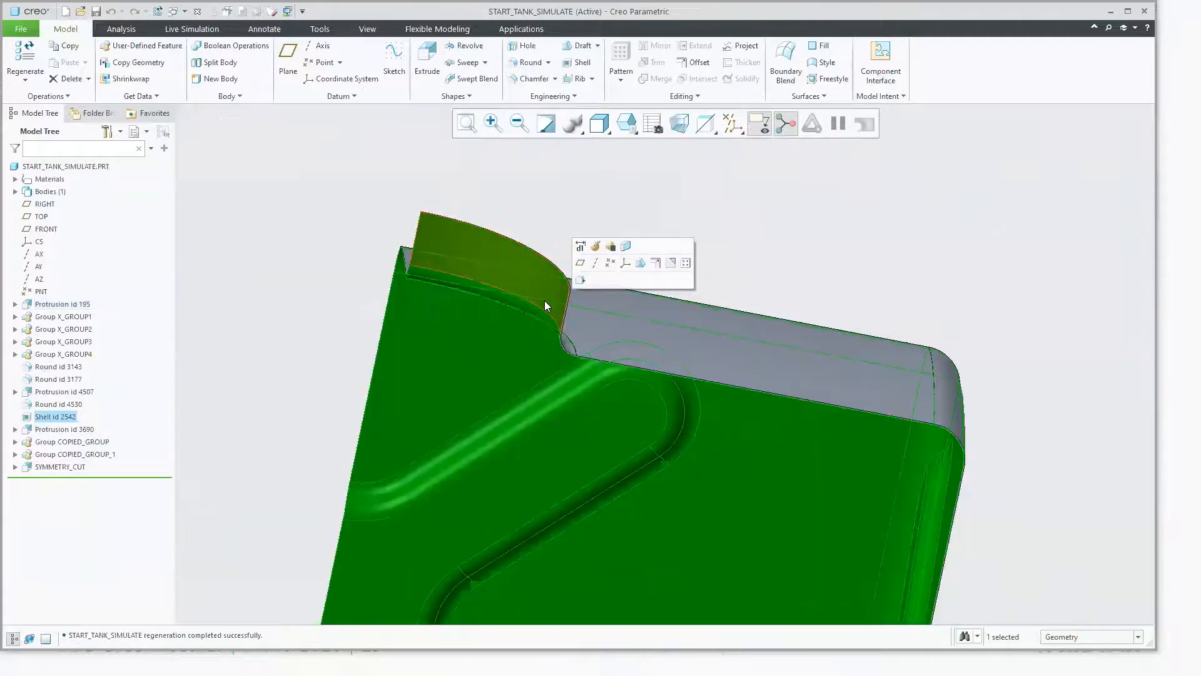
pyautogui.scroll(6, 544, 302)
pyautogui.moveTo(544, 301); pyautogui.dragTo(707, 517, button='middle')
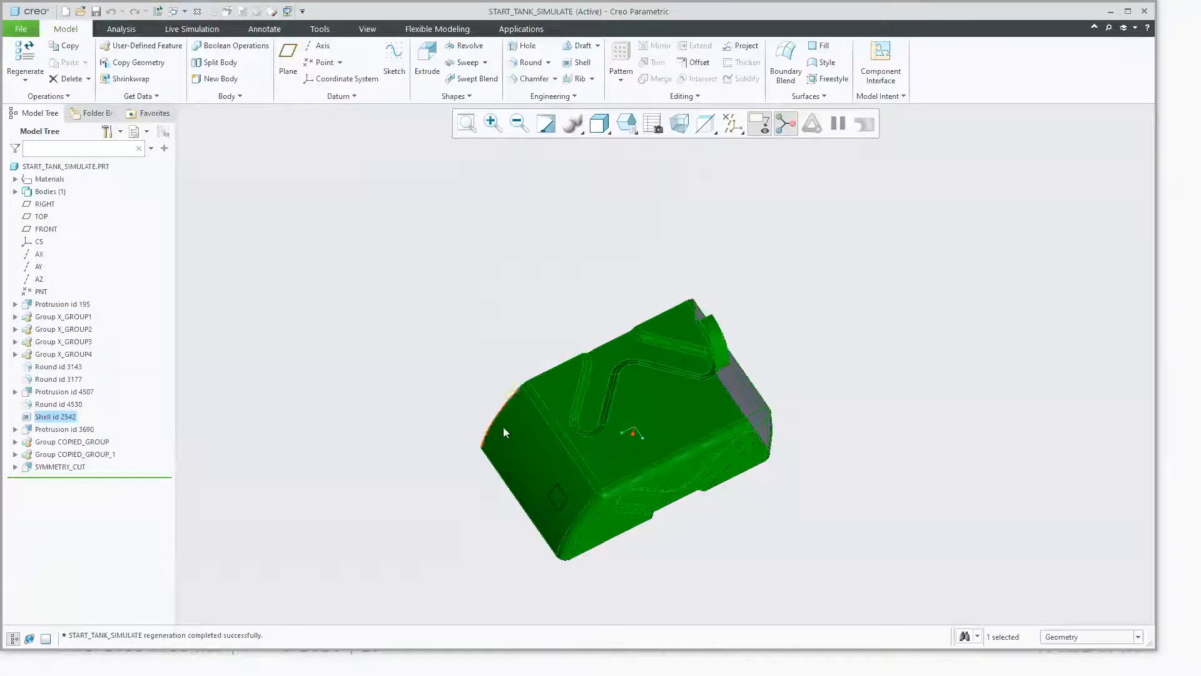
pyautogui.moveTo(707, 372); pyautogui.dragTo(738, 503, button='middle')
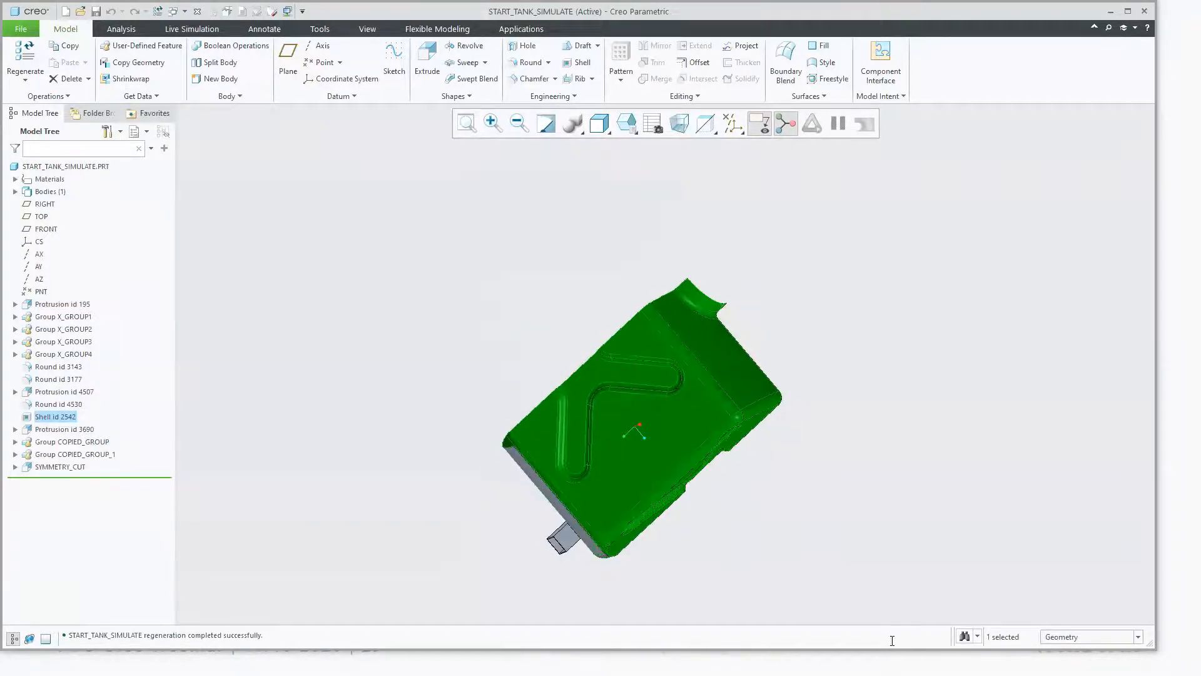
# Step: Review the seed-and-boundary set in the selected items list, close the list and clear the selection
pyautogui.click(1000, 636)
pyautogui.click(1086, 136)
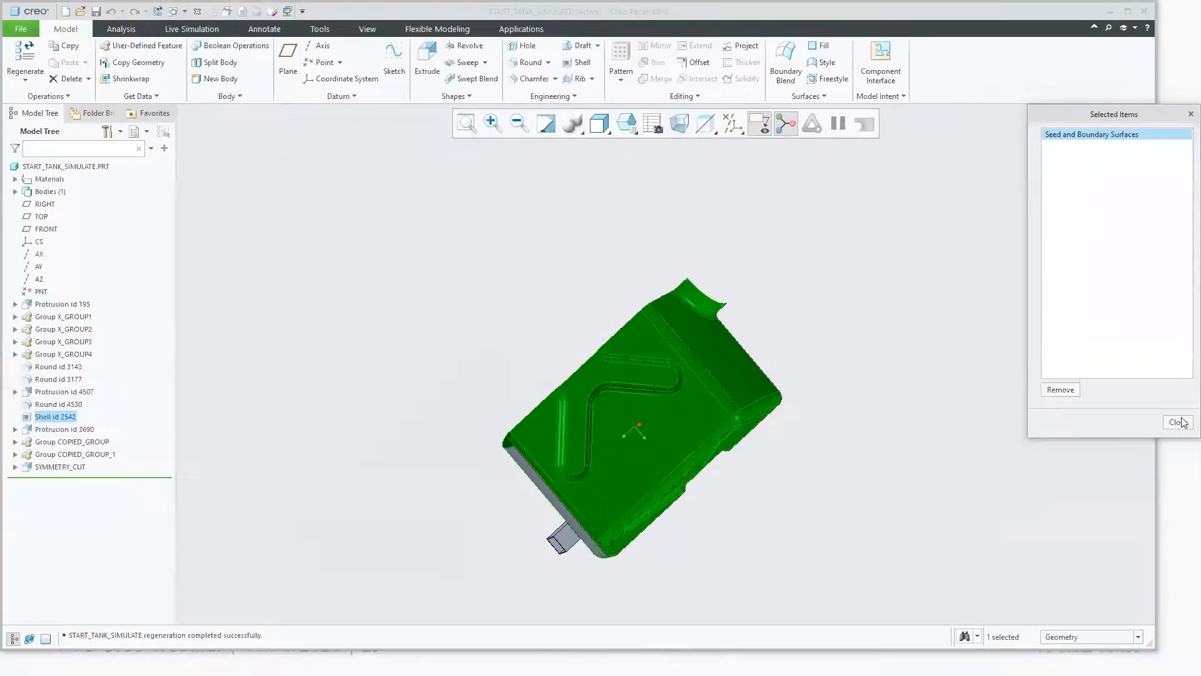
pyautogui.click(1172, 503)
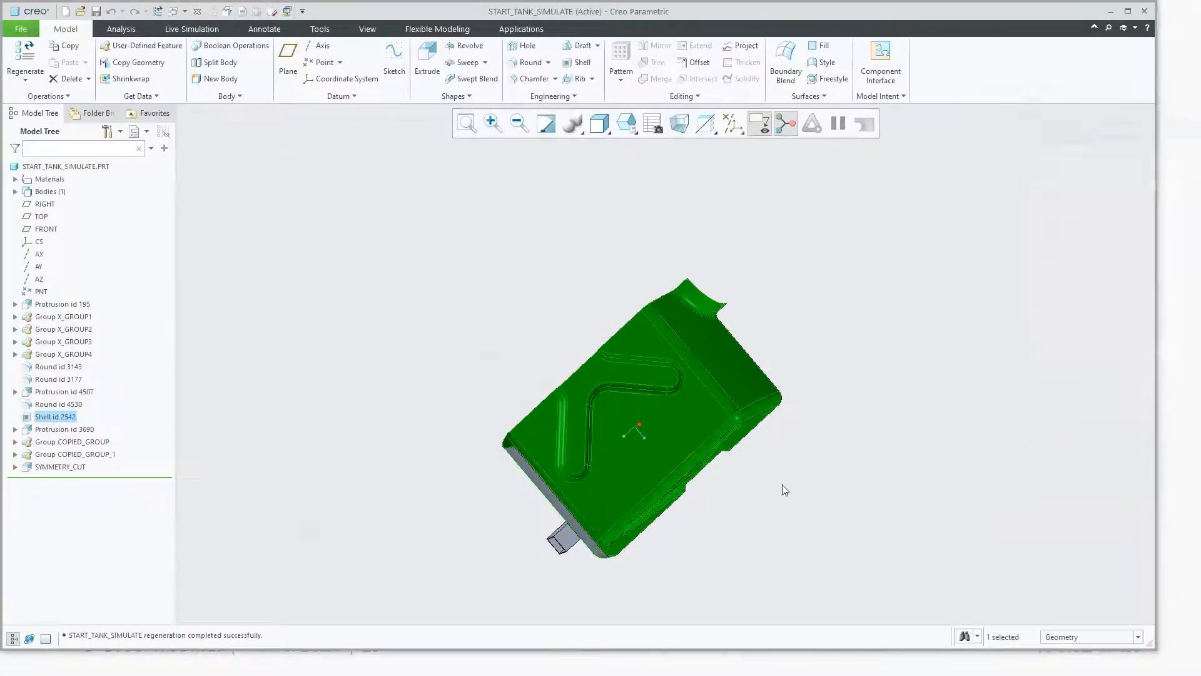
pyautogui.click(835, 407)
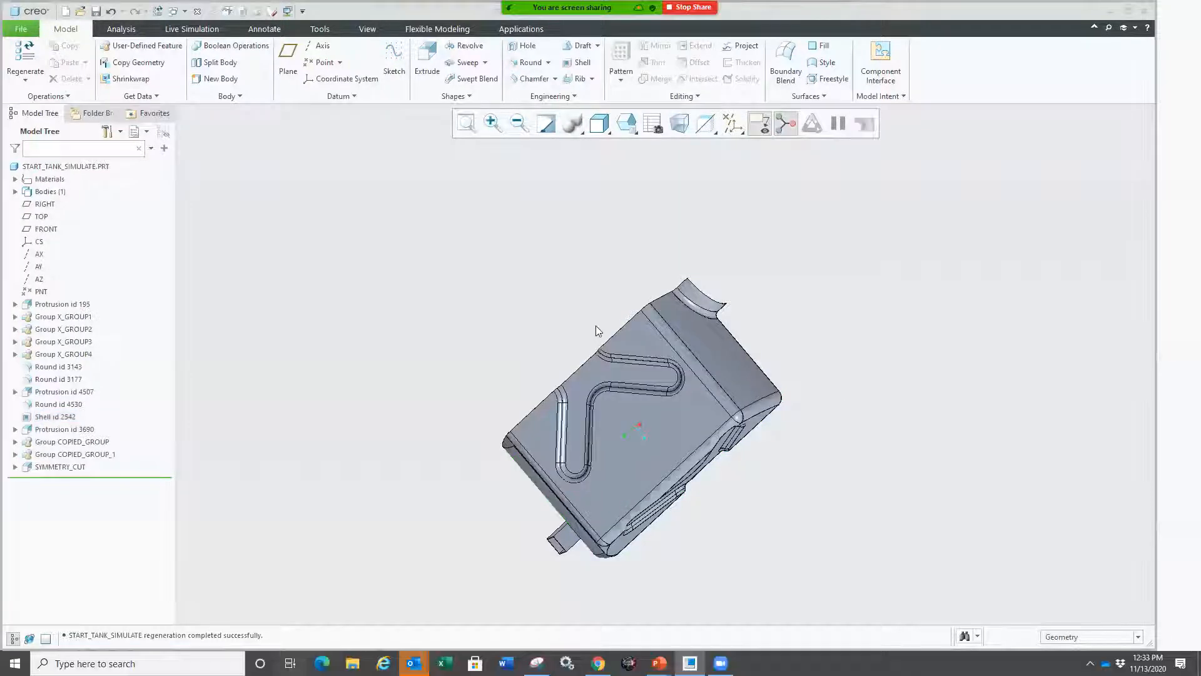
# Step: Open composite.prt from the ctrlaltshift folder
pyautogui.press('super+Tab')
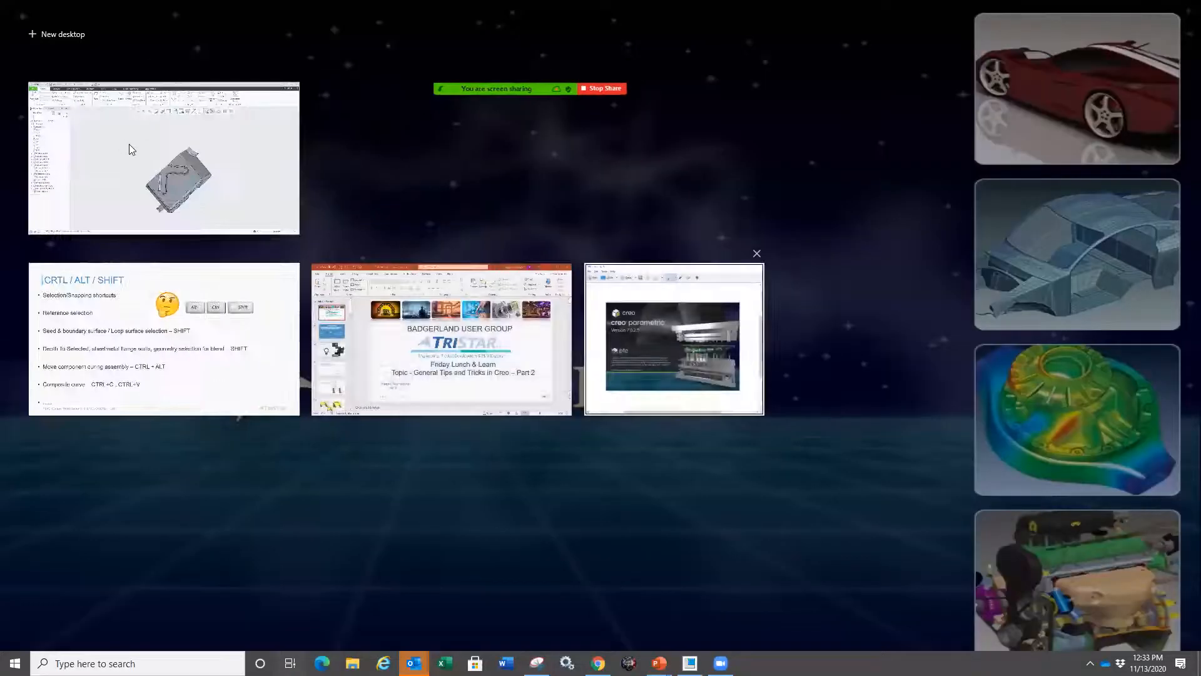
pyautogui.click(236, 210)
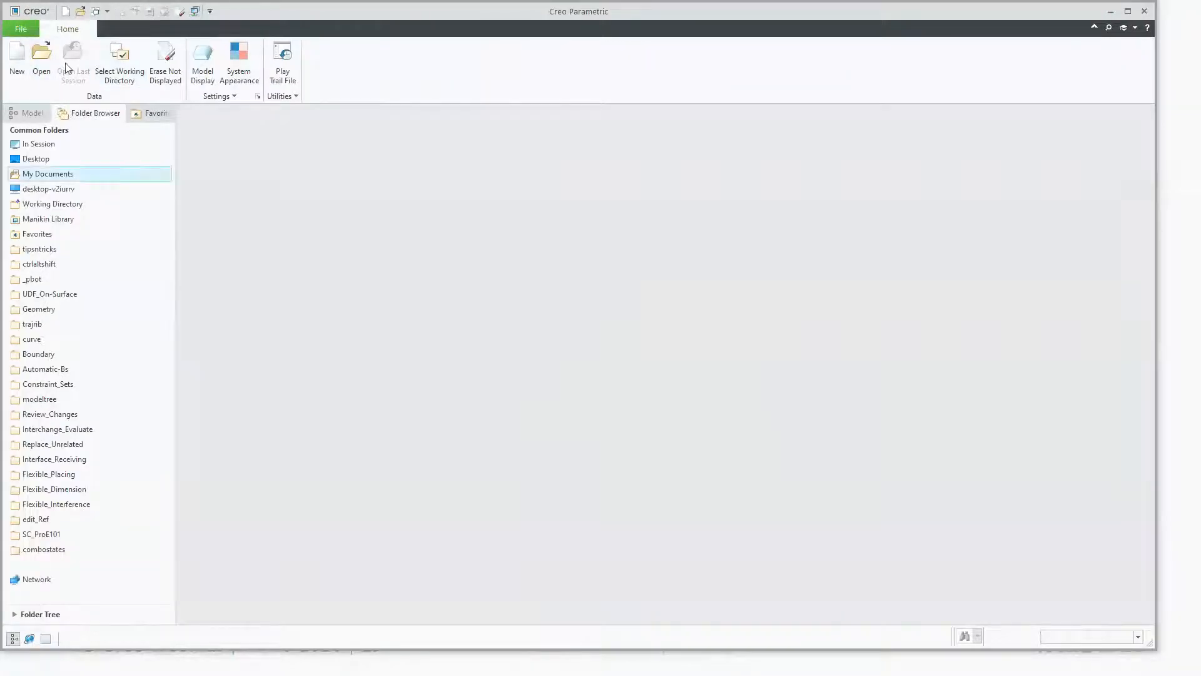
pyautogui.click(35, 265)
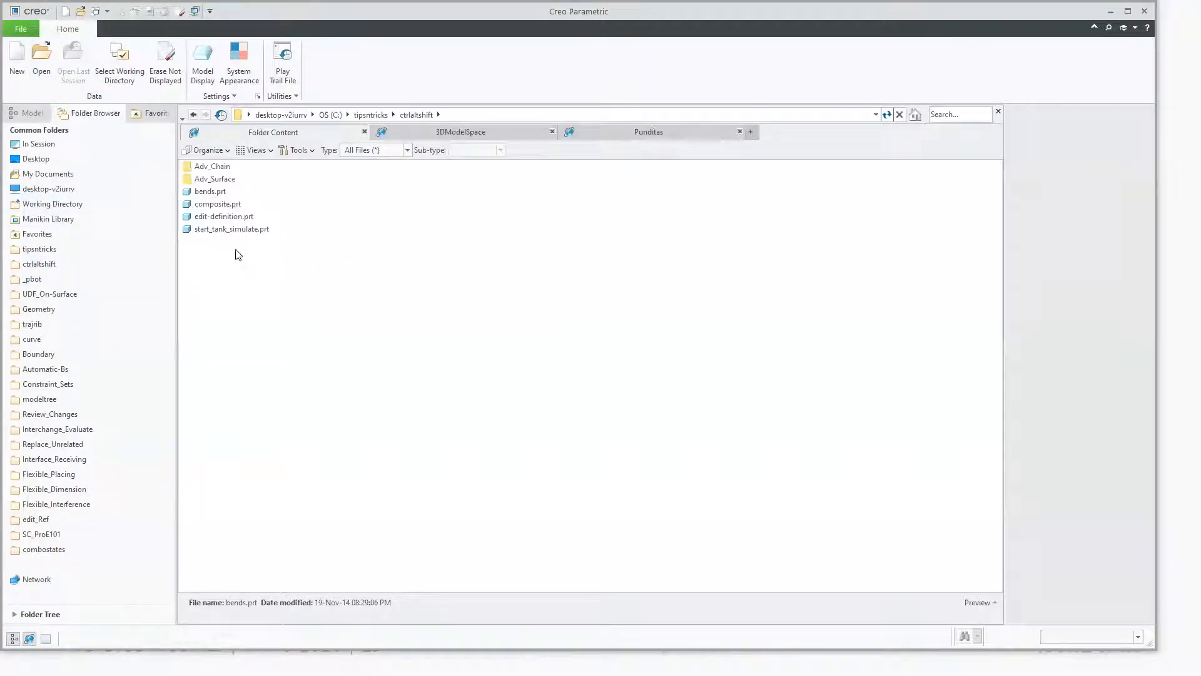
pyautogui.doubleClick(213, 204)
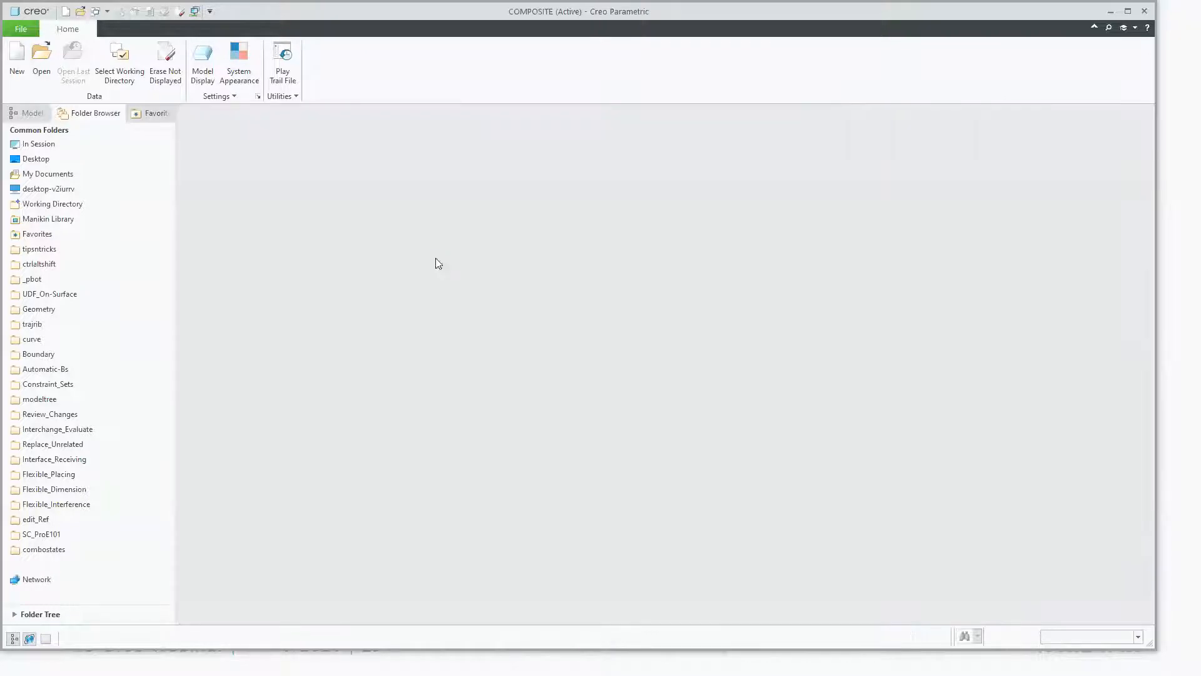
# Step: Inspect the boundary blend surface, examining the patch edges across its curved areas
pyautogui.moveTo(412, 401); pyautogui.dragTo(367, 388, button='middle')
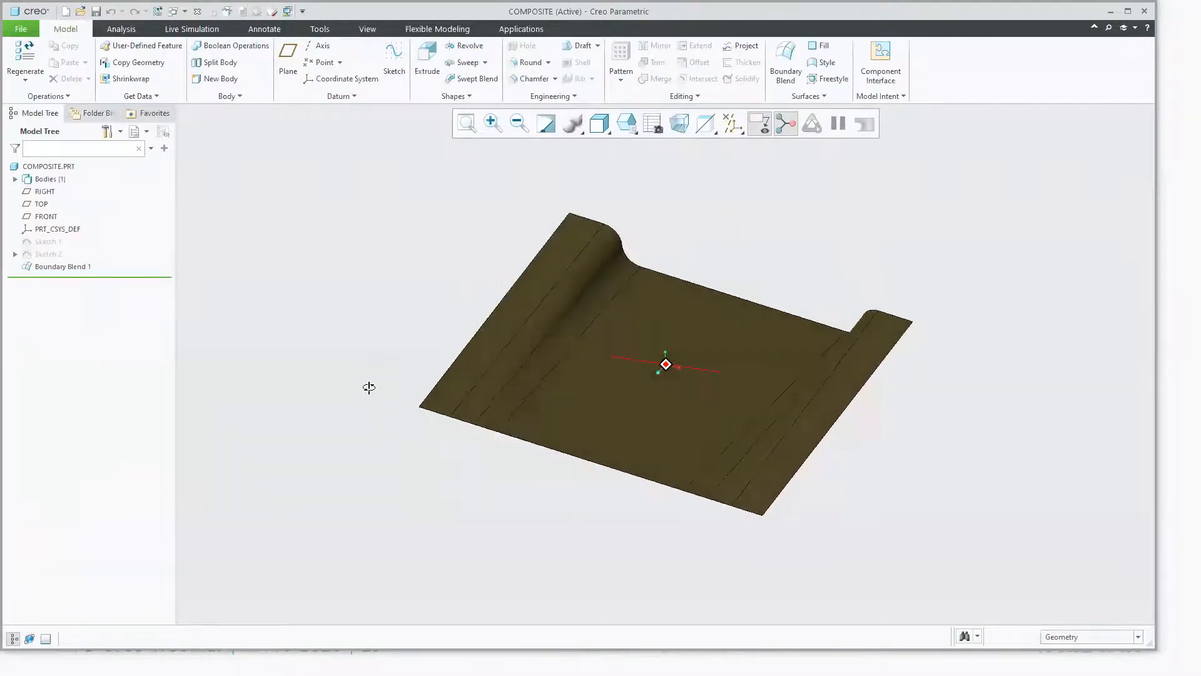
pyautogui.moveTo(655, 282); pyautogui.dragTo(452, 378, button='middle')
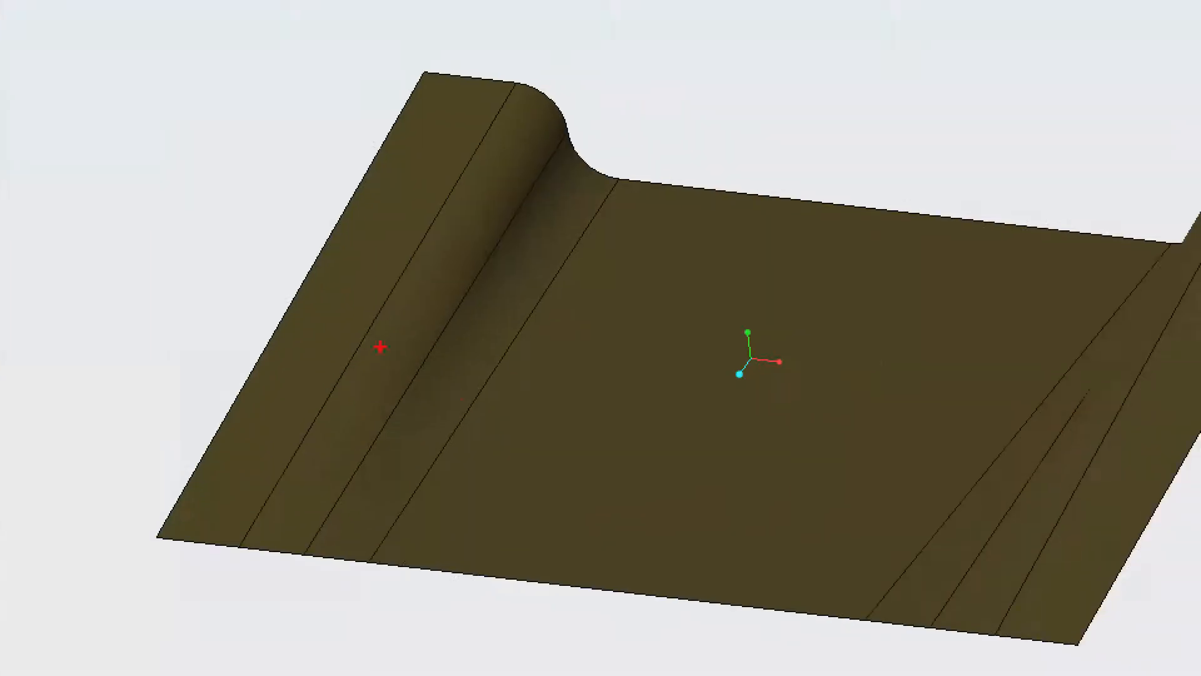
pyautogui.moveTo(477, 269); pyautogui.dragTo(430, 362)
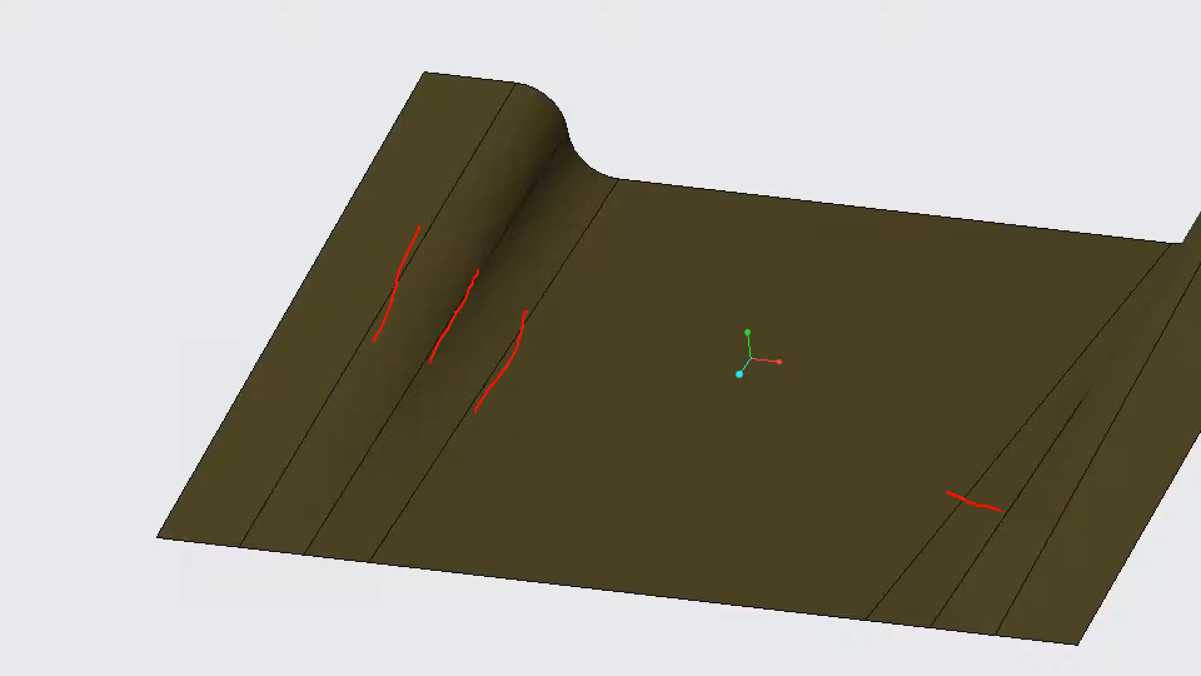
pyautogui.press('Escape')
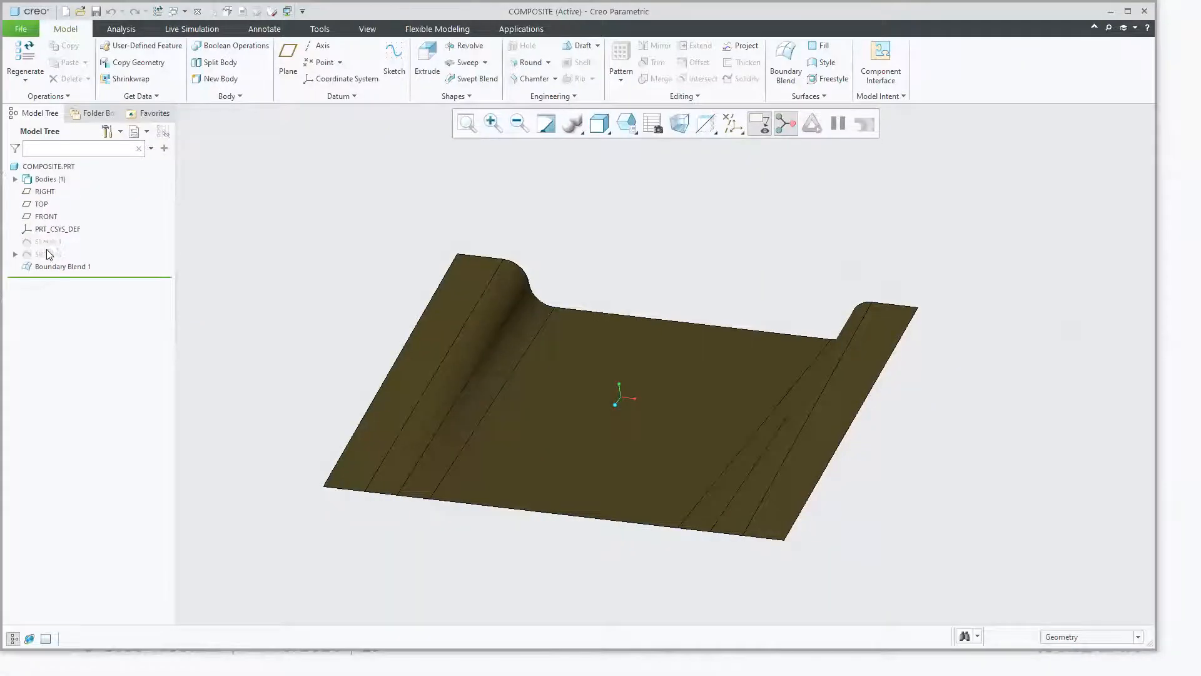
# Step: Move the insertion point above Boundary Blend 1 and show Sketch 1 and Sketch 2
pyautogui.moveTo(52, 279); pyautogui.dragTo(50, 261)
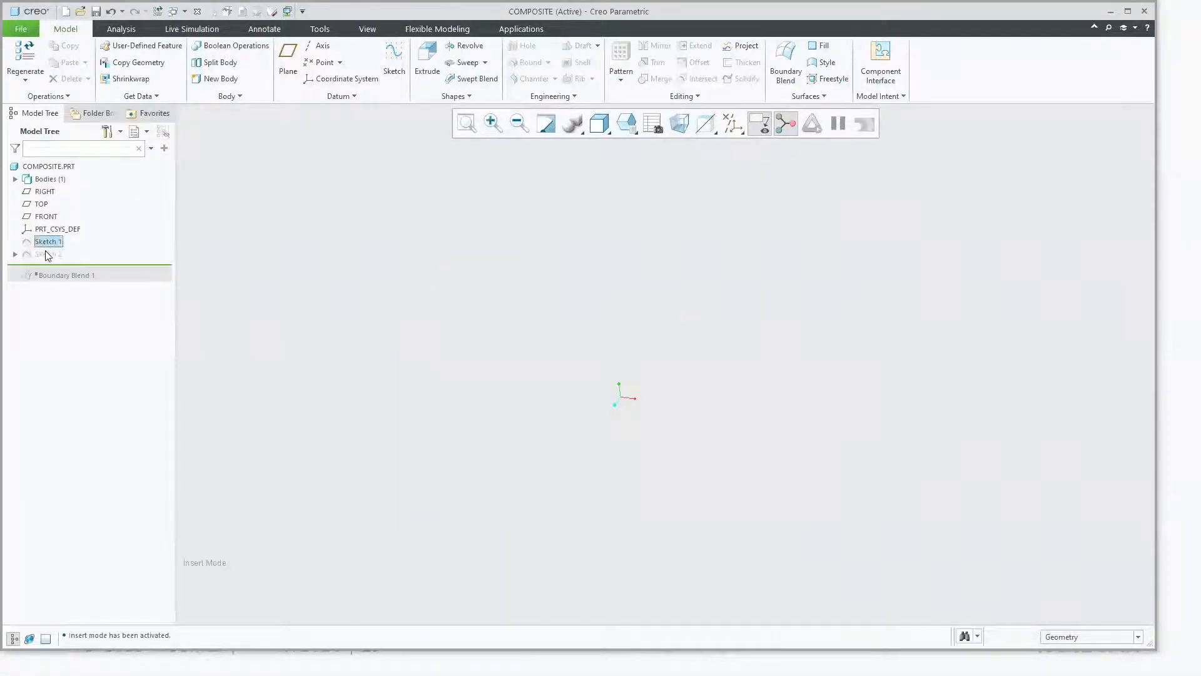
pyautogui.click(69, 212)
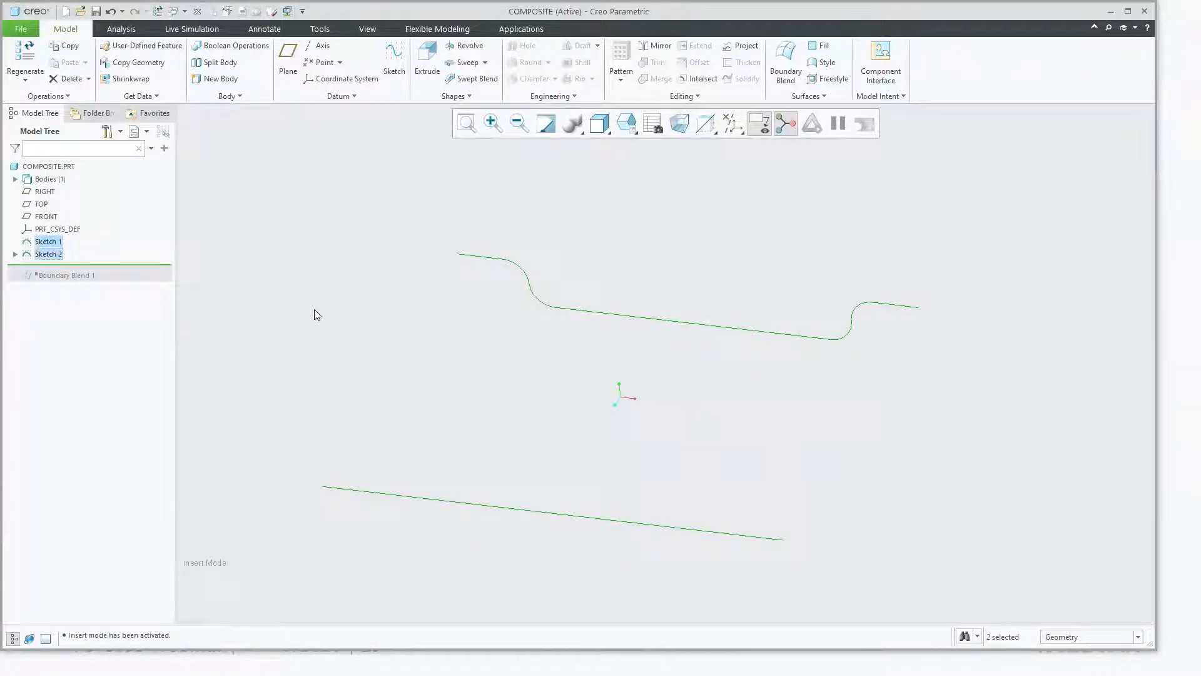
pyautogui.click(378, 317)
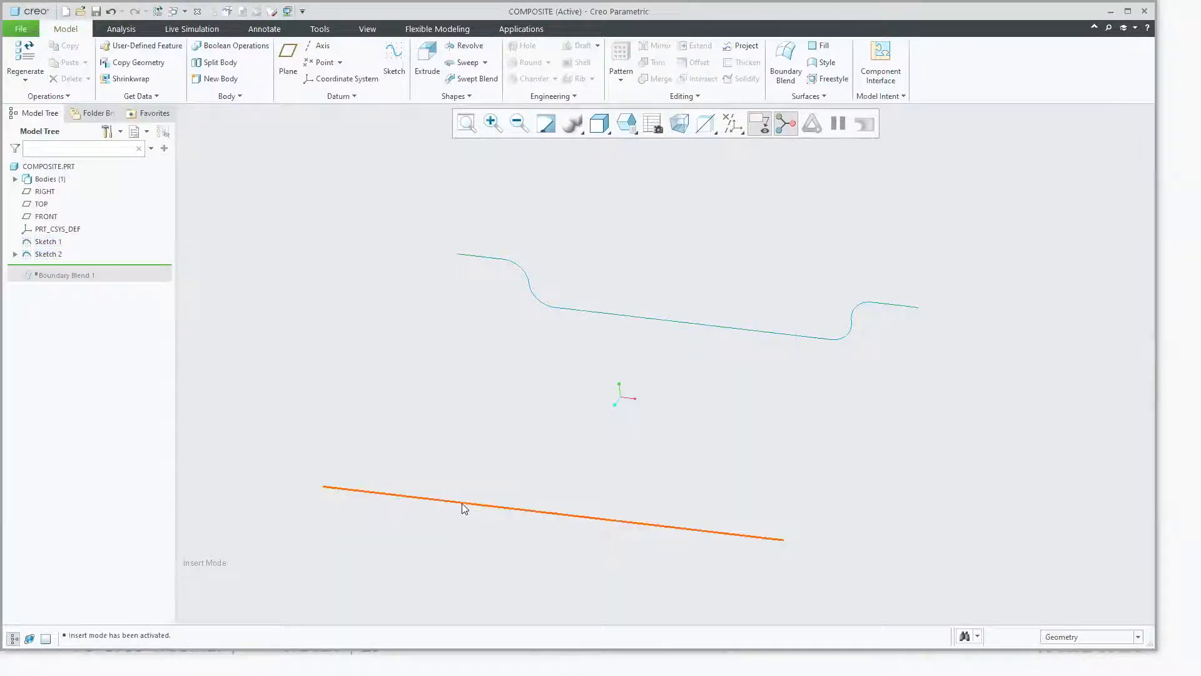
# Step: Open Sketch 1 for redefinition and examine the line, arcs and constraint symbols at its starting end
pyautogui.click(481, 258)
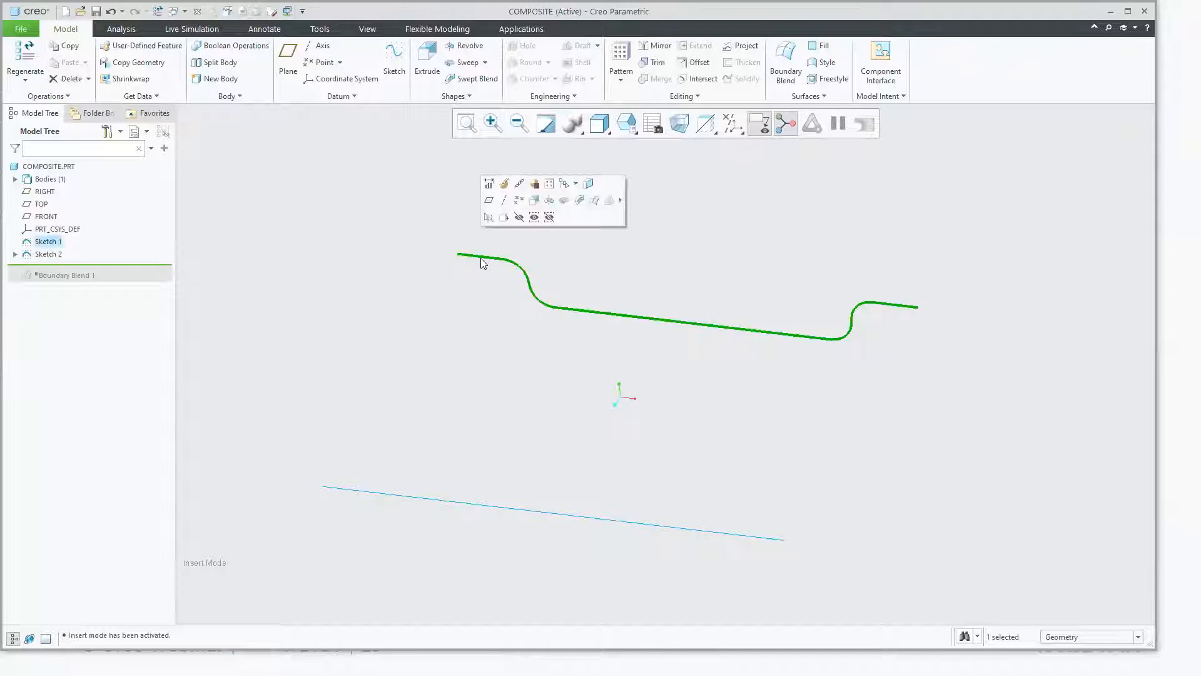
pyautogui.click(503, 187)
pyautogui.scroll(3, 462, 257)
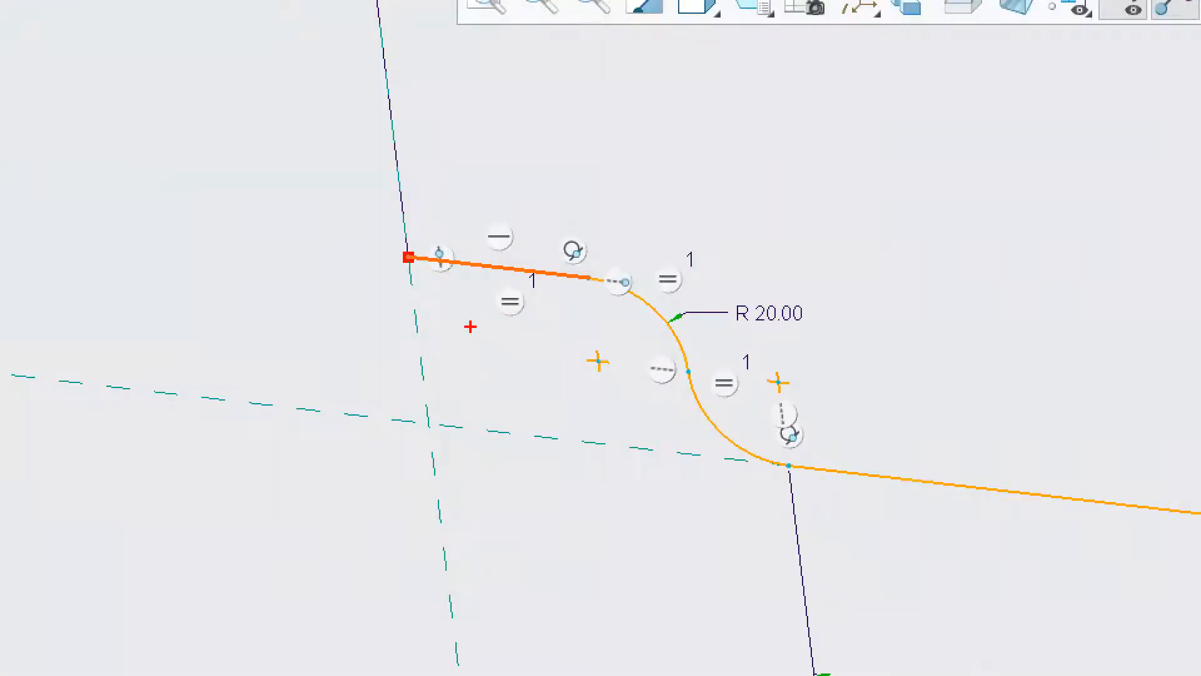
pyautogui.moveTo(466, 255); pyautogui.dragTo(465, 225)
pyautogui.moveTo(648, 269)
pyautogui.mouseDown()
pyautogui.moveTo(691, 294)
pyautogui.moveTo(636, 293)
pyautogui.mouseUp()
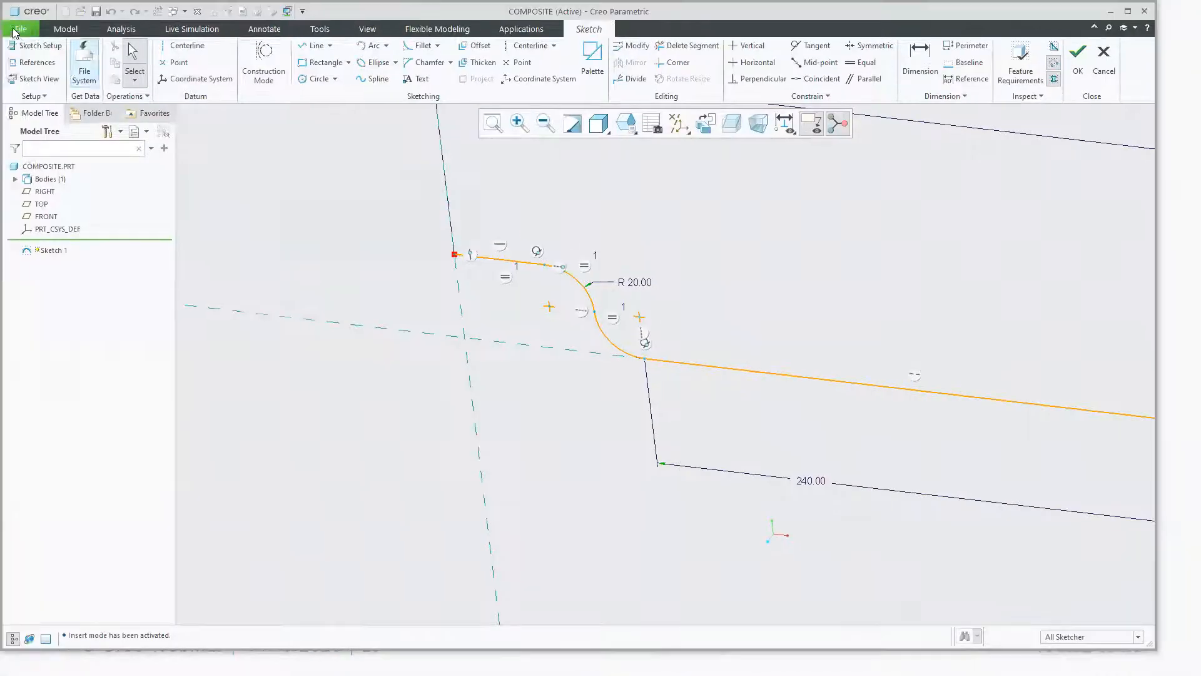
# Step: Review the constraint display settings for size, background color and line color in the entity display options, and close the options
pyautogui.click(9, 23)
pyautogui.click(39, 309)
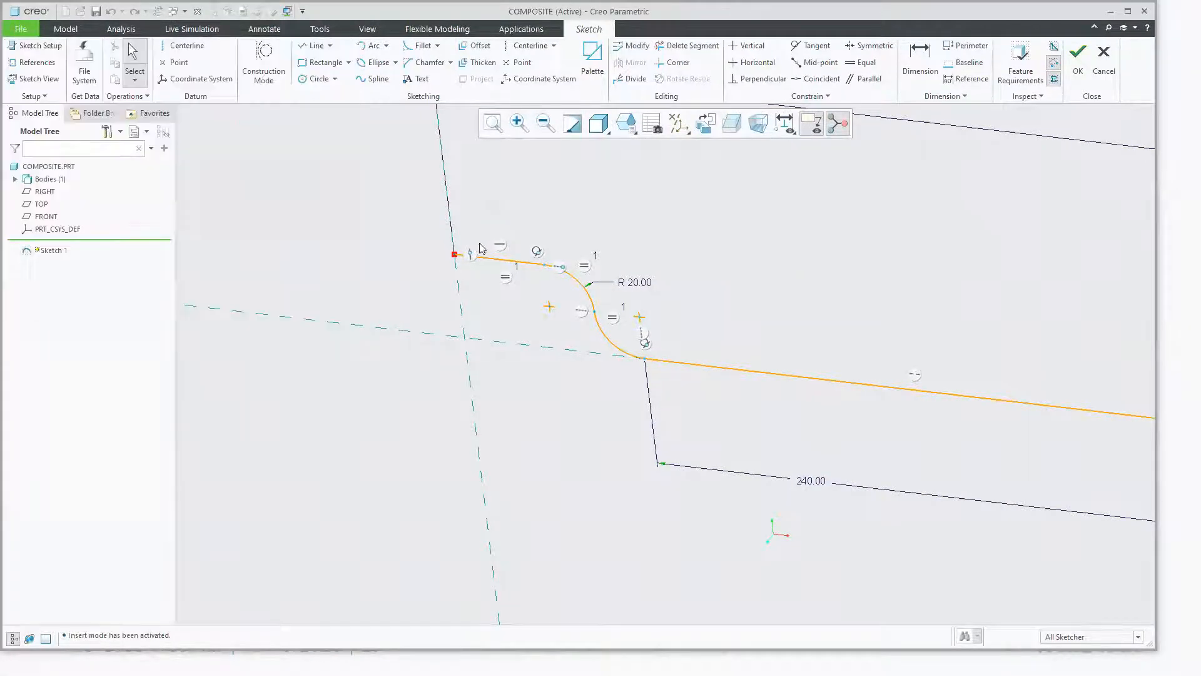
pyautogui.click(301, 170)
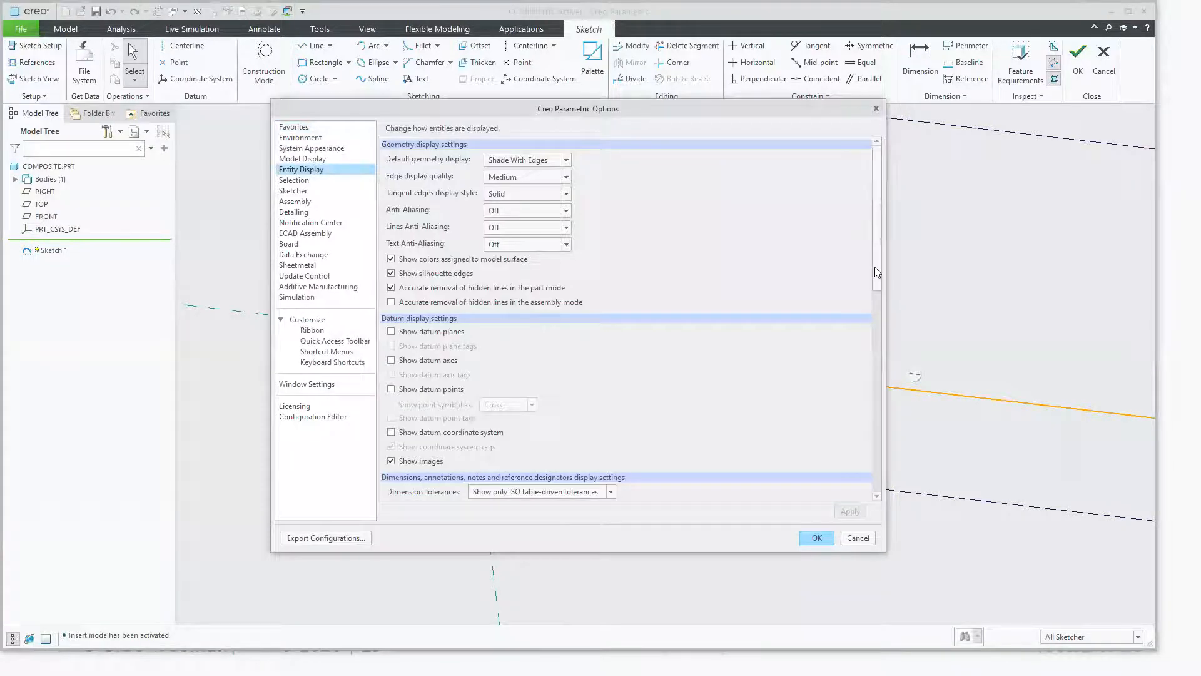
pyautogui.moveTo(874, 267); pyautogui.dragTo(881, 439)
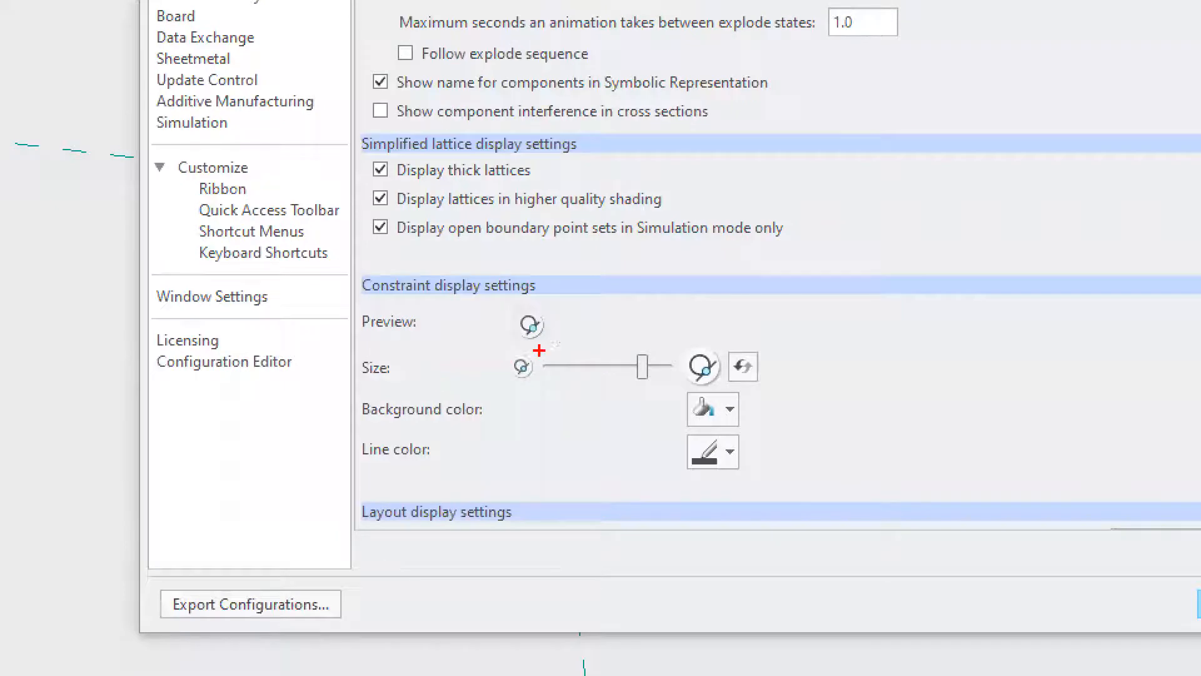
pyautogui.moveTo(508, 341)
pyautogui.mouseDown()
pyautogui.moveTo(547, 300)
pyautogui.moveTo(507, 331)
pyautogui.moveTo(512, 342)
pyautogui.mouseUp()
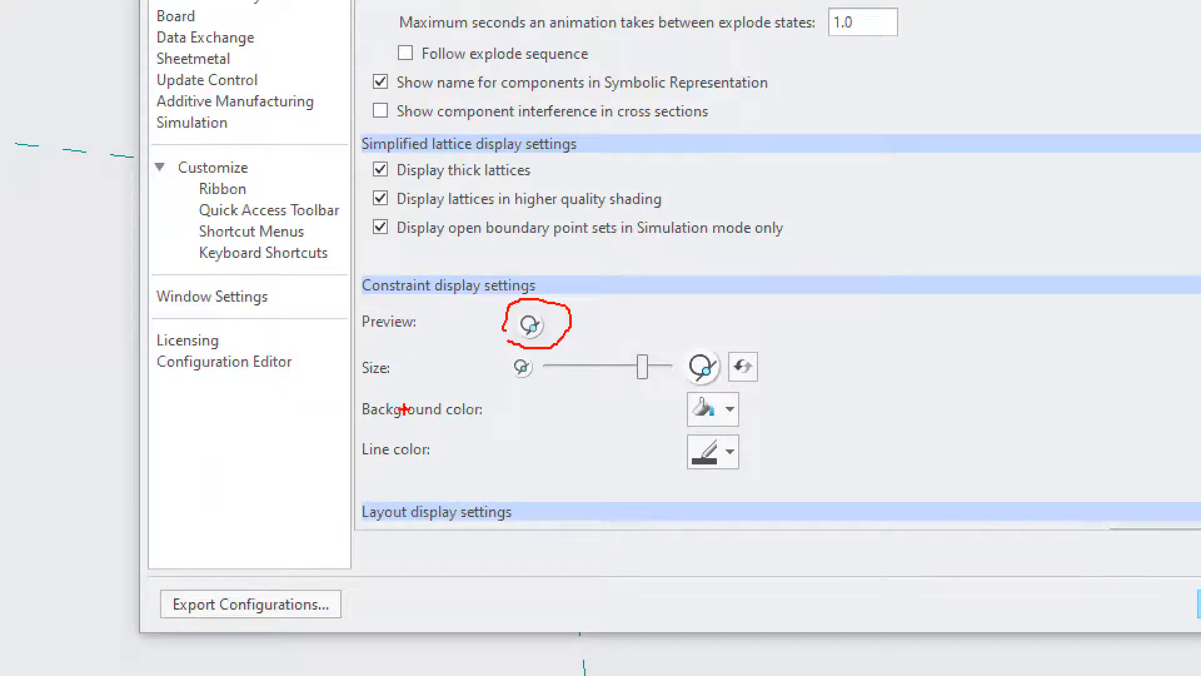
pyautogui.moveTo(377, 467); pyautogui.dragTo(454, 472)
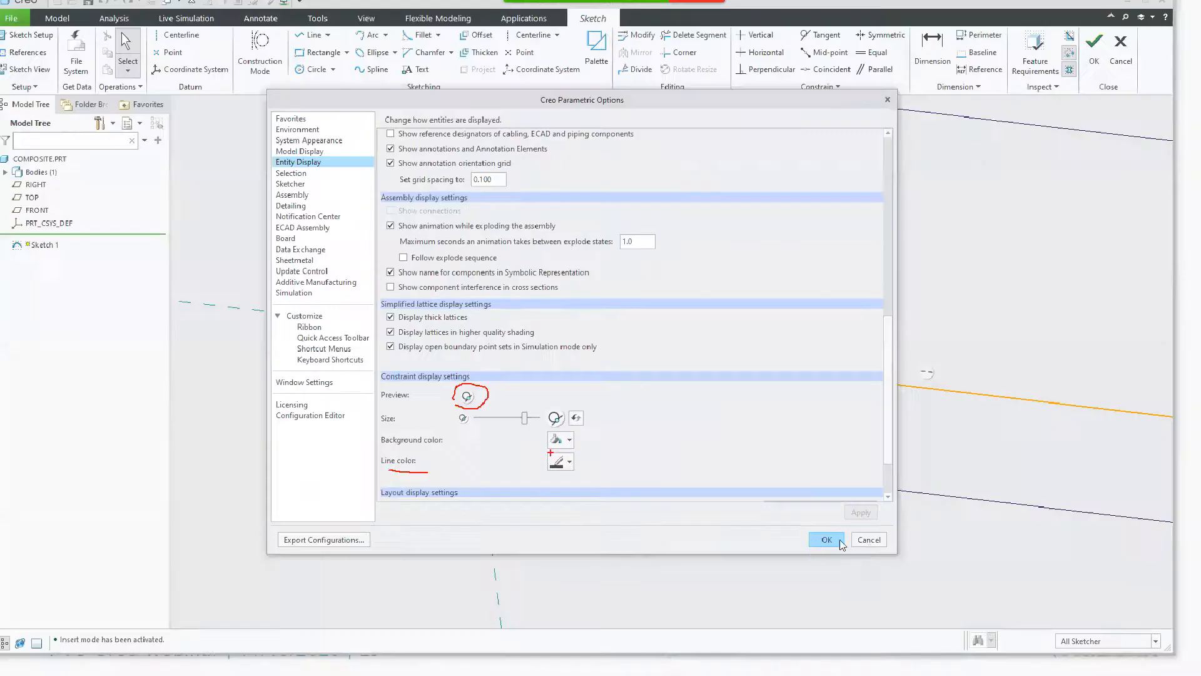
pyautogui.click(839, 539)
# Step: Examine the line and arc segments of the Sketch 1 profile and finish the sketch
pyautogui.scroll(-2, 513, 383)
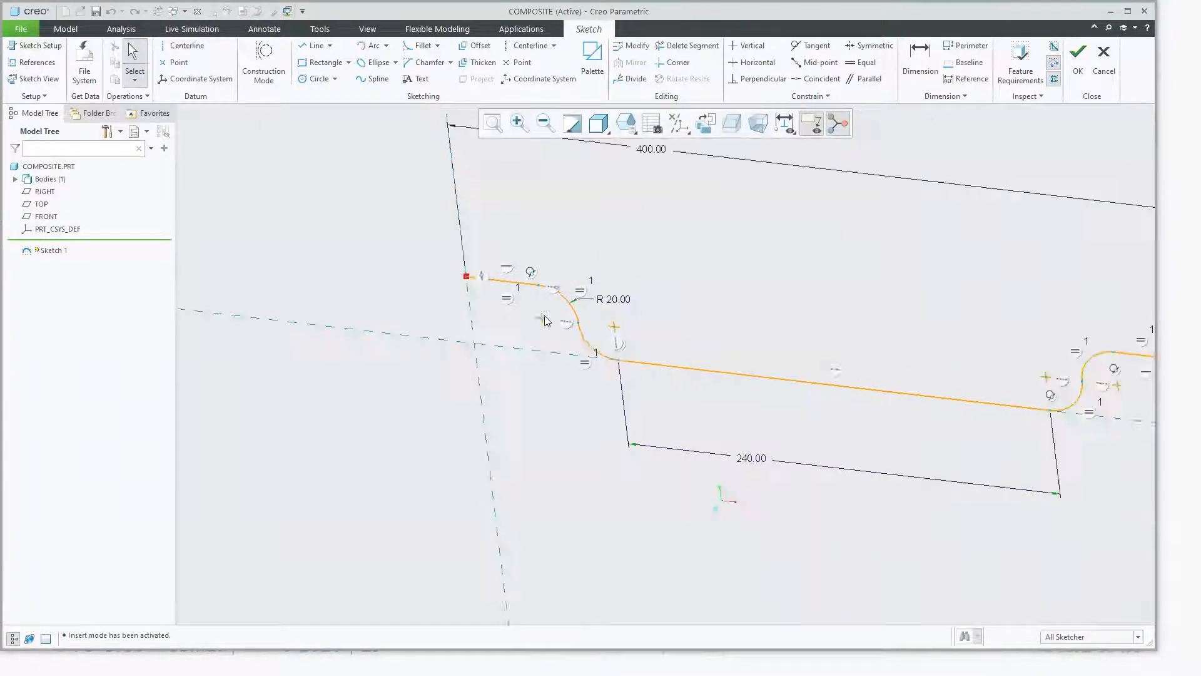
pyautogui.scroll(3, 478, 335)
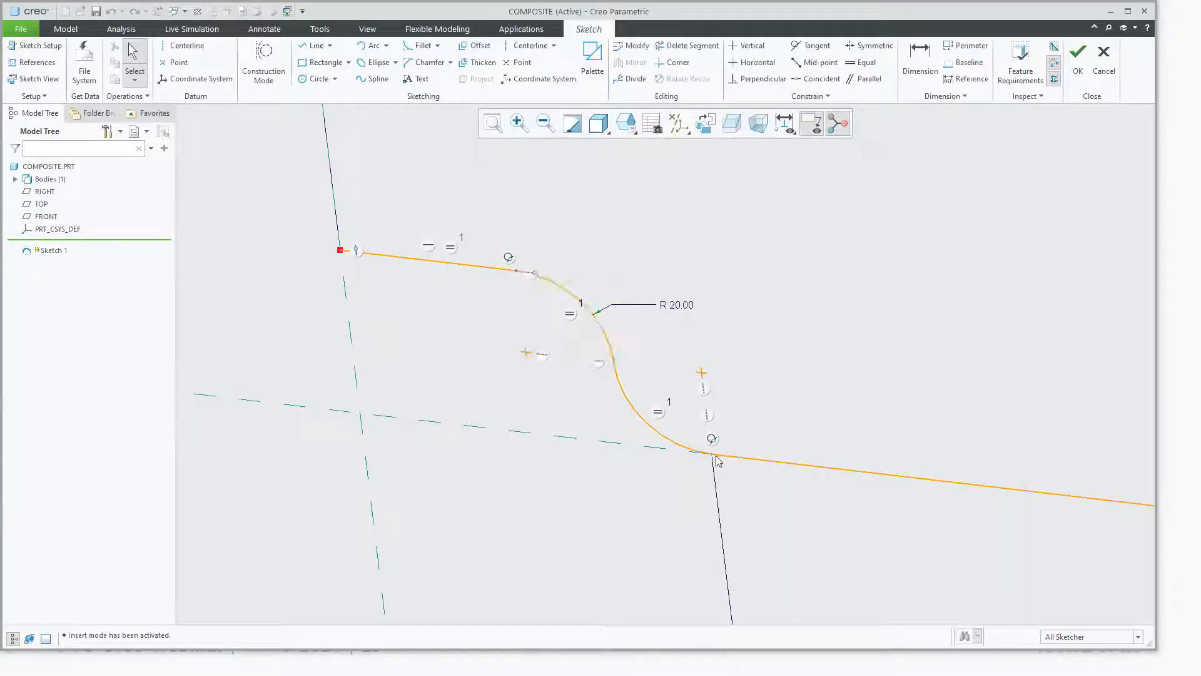
pyautogui.scroll(-5, 378, 391)
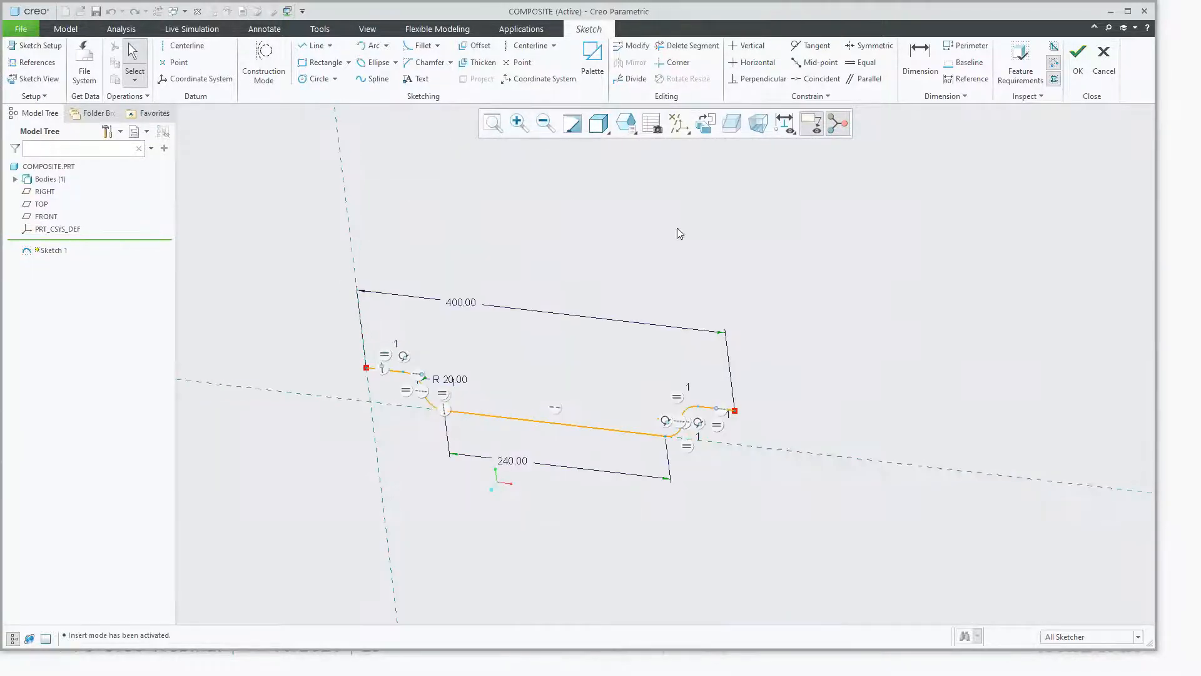
pyautogui.click(1078, 59)
pyautogui.click(429, 434)
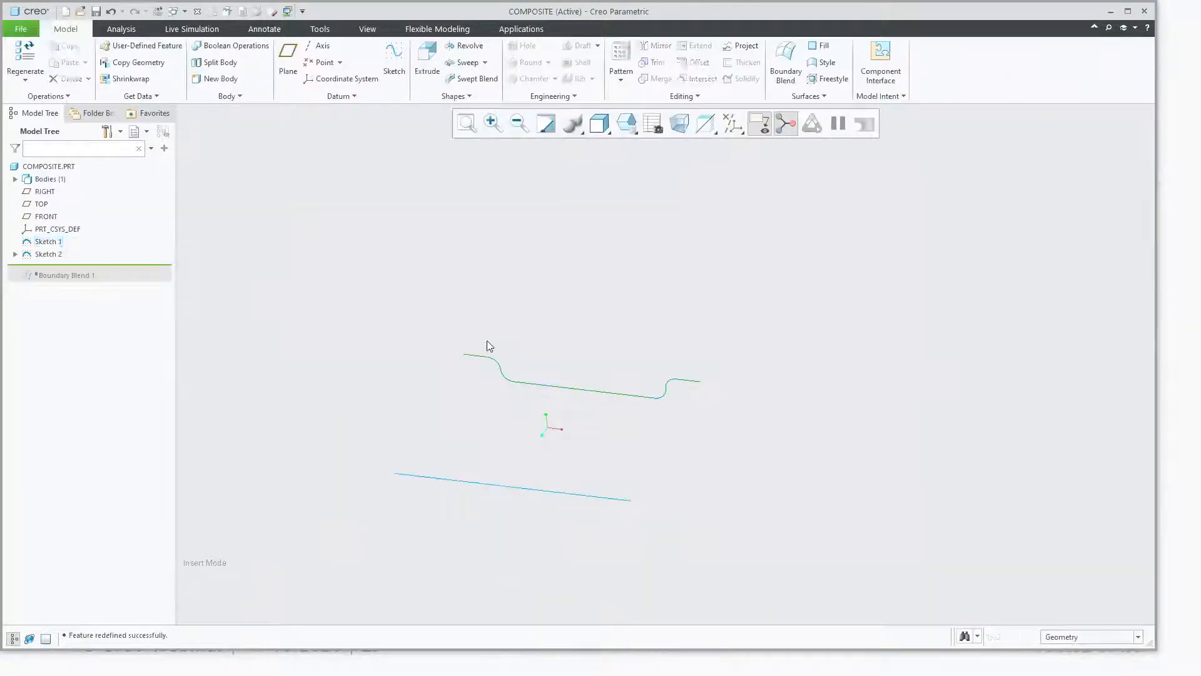
# Step: Copy and paste the Sketch 1 curve as a composite curve and set its curve type to Approximate
pyautogui.scroll(3, 461, 453)
pyautogui.moveTo(461, 450)
pyautogui.mouseDown(button='middle')
pyautogui.moveTo(501, 451)
pyautogui.moveTo(464, 455)
pyautogui.mouseUp(button='middle')
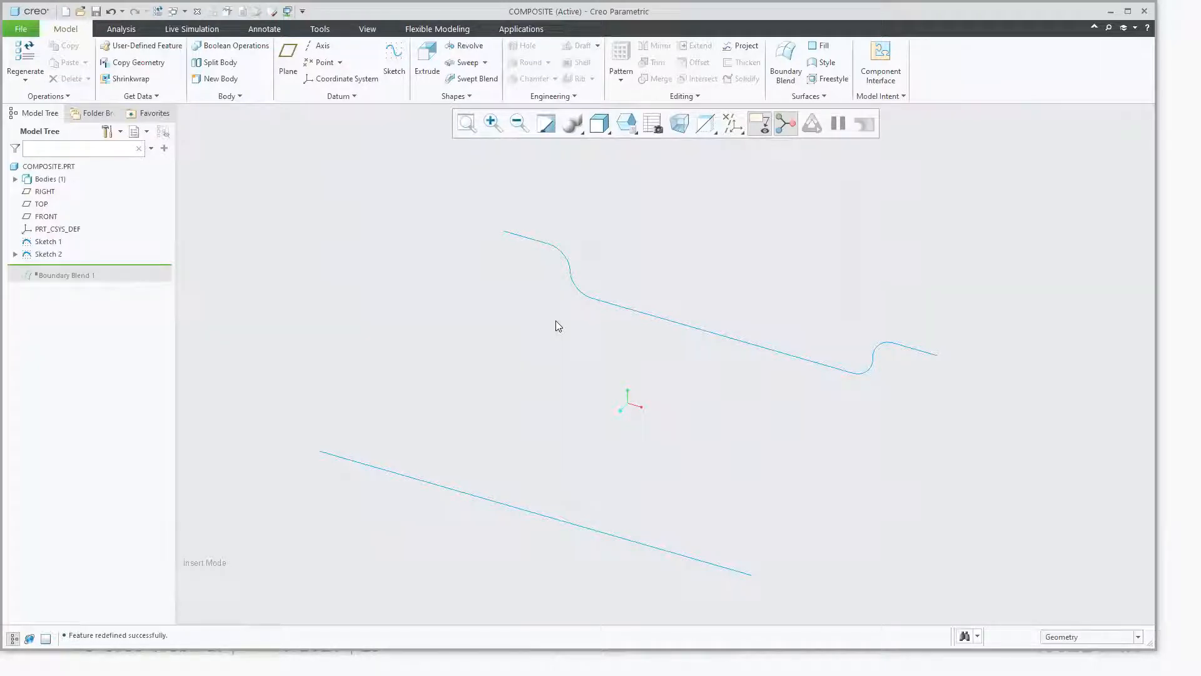
pyautogui.click(527, 240)
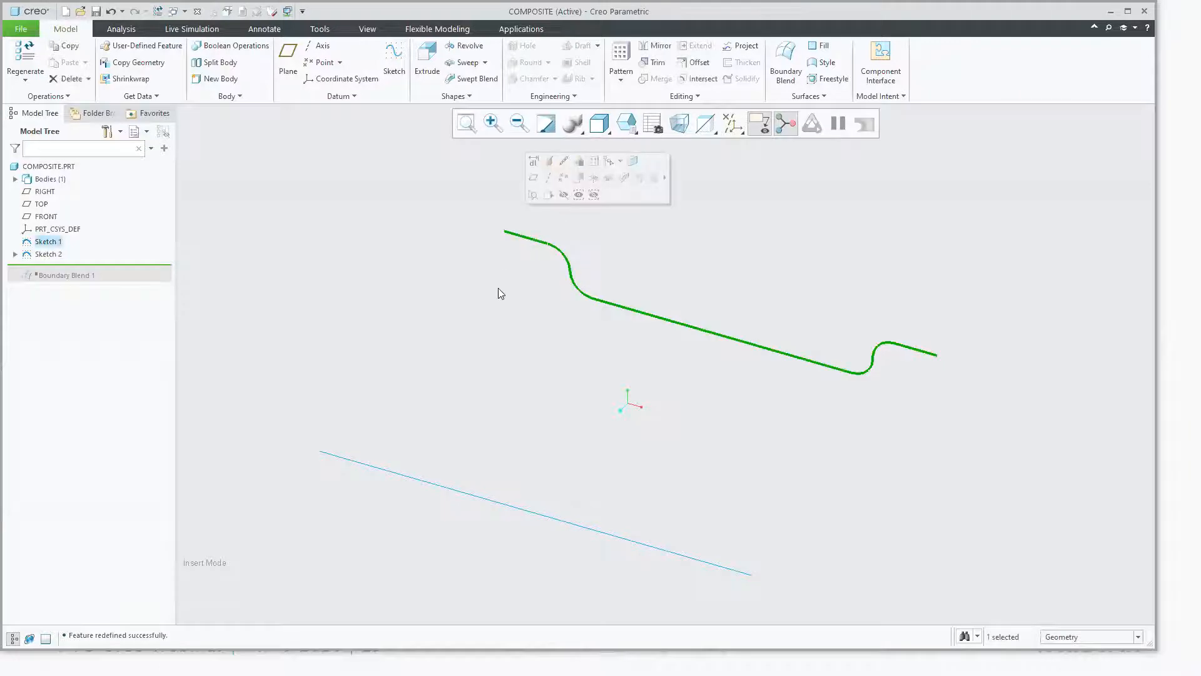
pyautogui.hotkey('ctrl', 'c')
pyautogui.hotkey('ctrl', 'v')
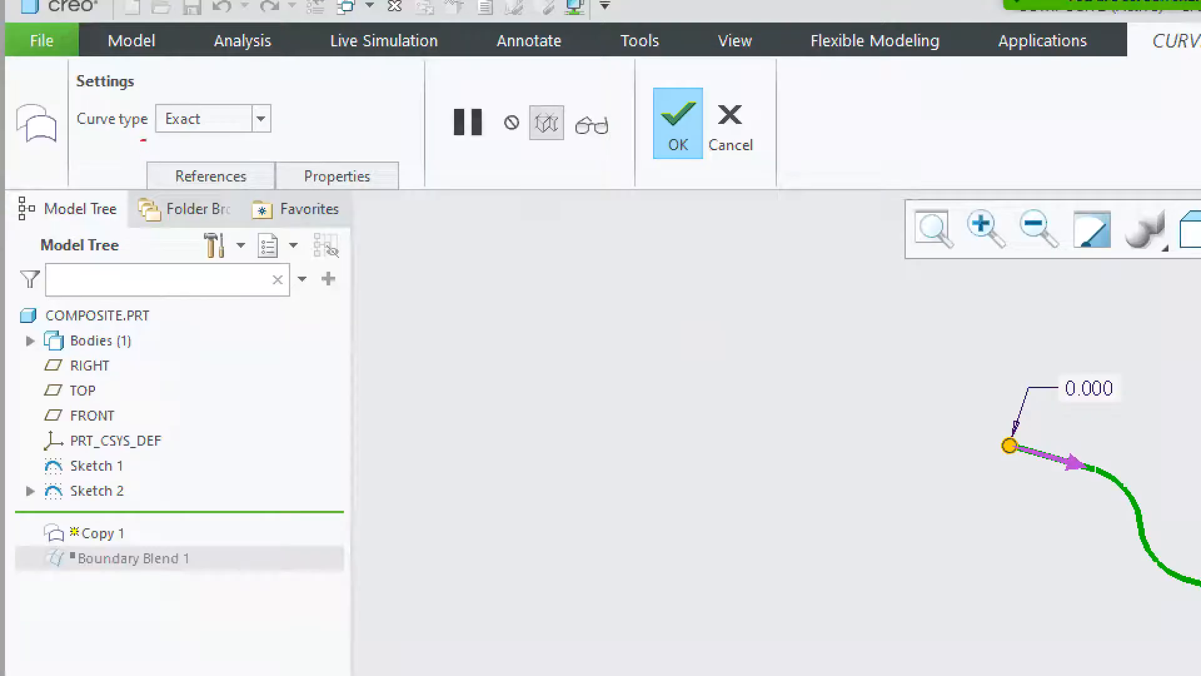
pyautogui.click(245, 122)
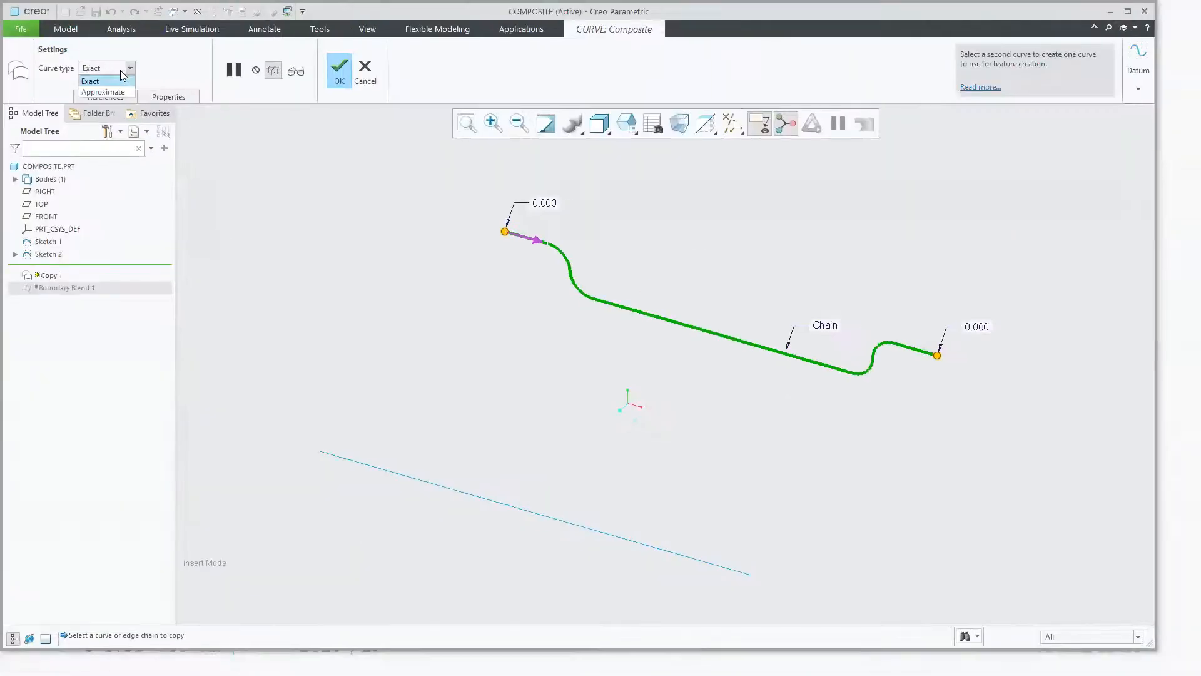
pyautogui.click(100, 92)
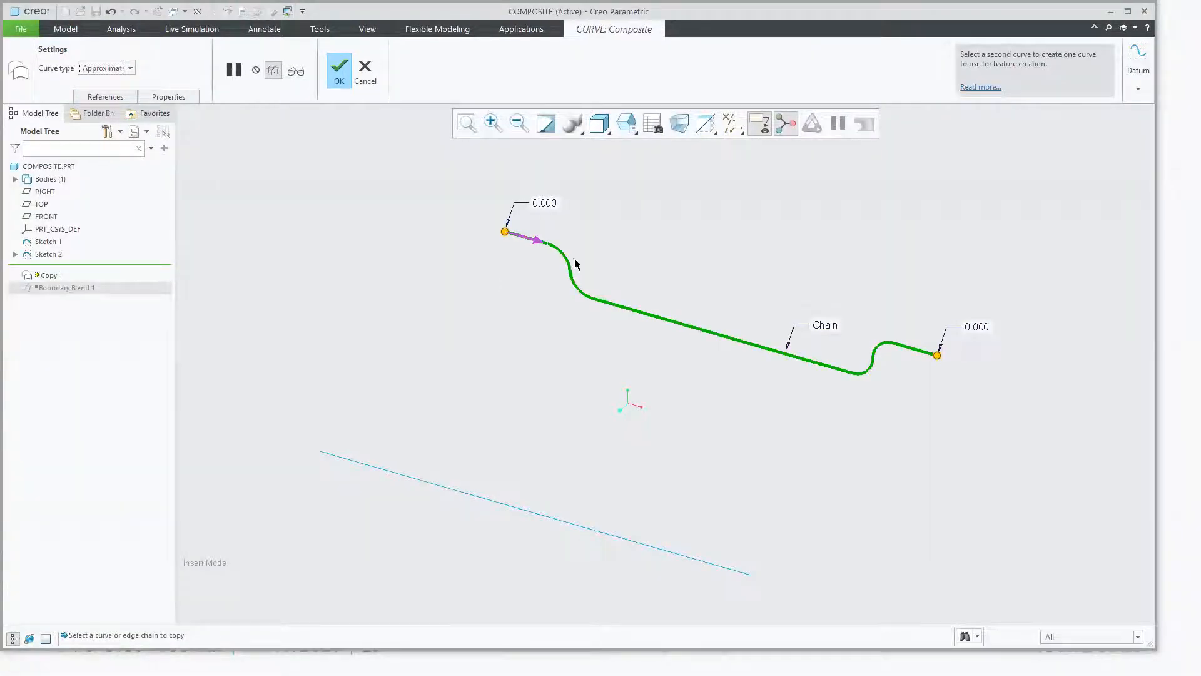
# Step: Check the composite curve at the original line and arc joints and complete the feature
pyautogui.scroll(4, 576, 265)
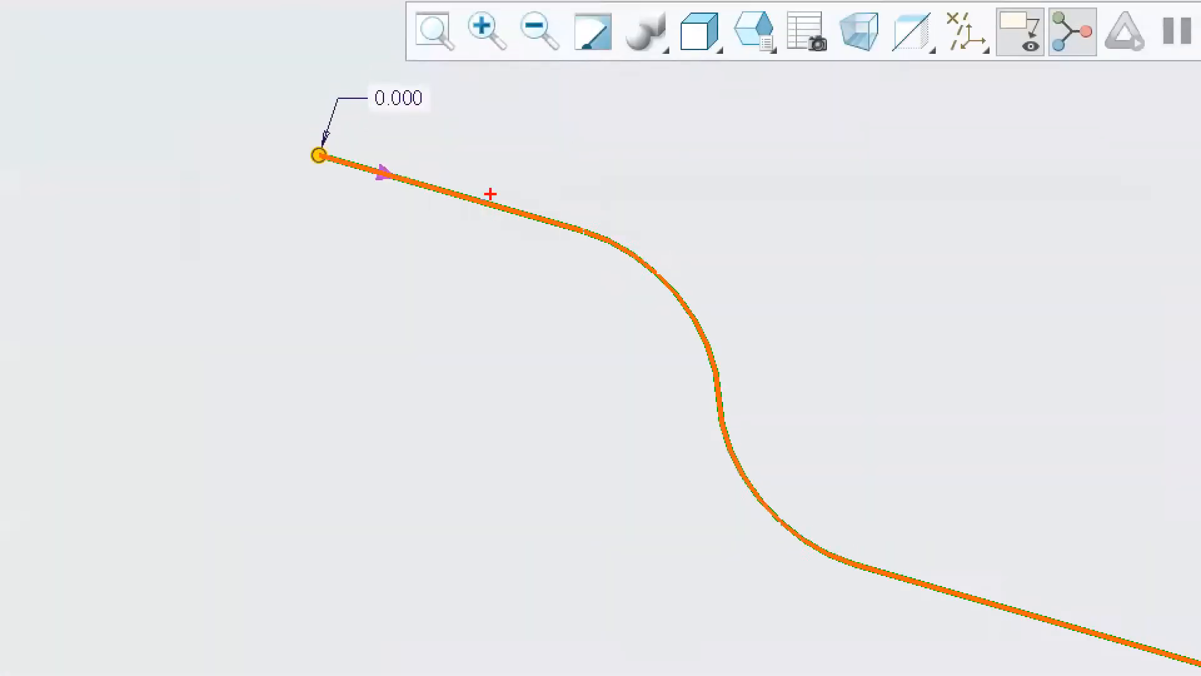
pyautogui.moveTo(440, 190)
pyautogui.mouseDown()
pyautogui.moveTo(537, 206)
pyautogui.moveTo(533, 235)
pyautogui.mouseUp()
pyautogui.moveTo(700, 388); pyautogui.dragTo(741, 388)
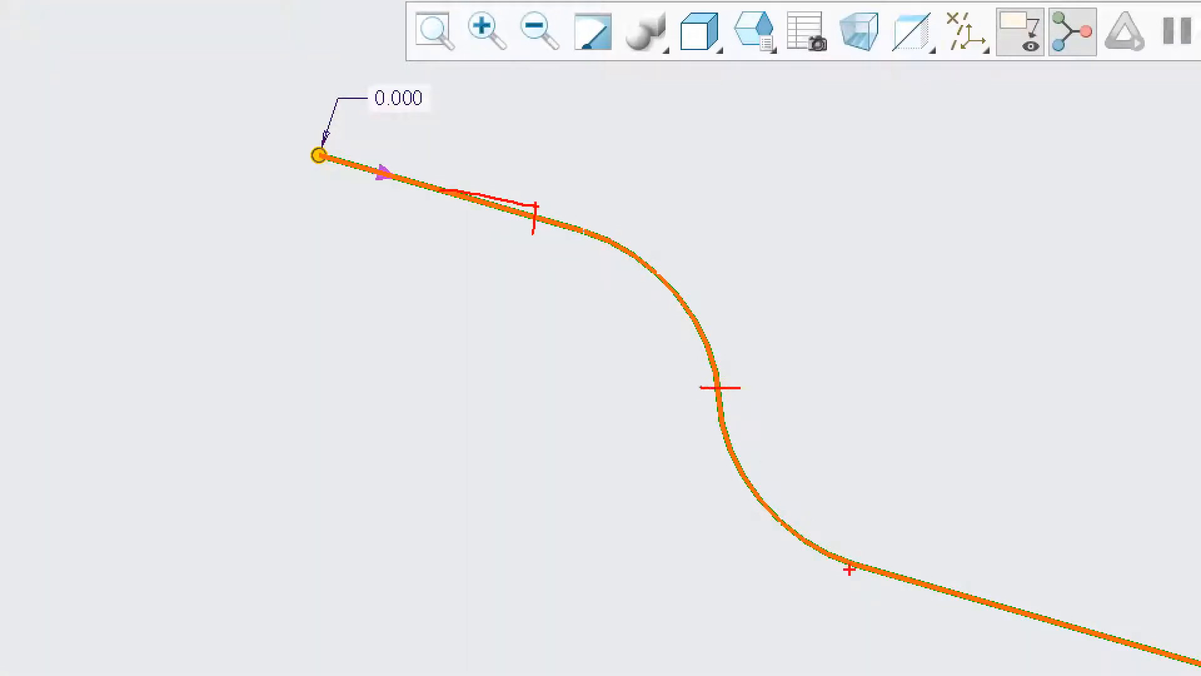
pyautogui.moveTo(853, 546); pyautogui.dragTo(848, 594)
pyautogui.press('Escape')
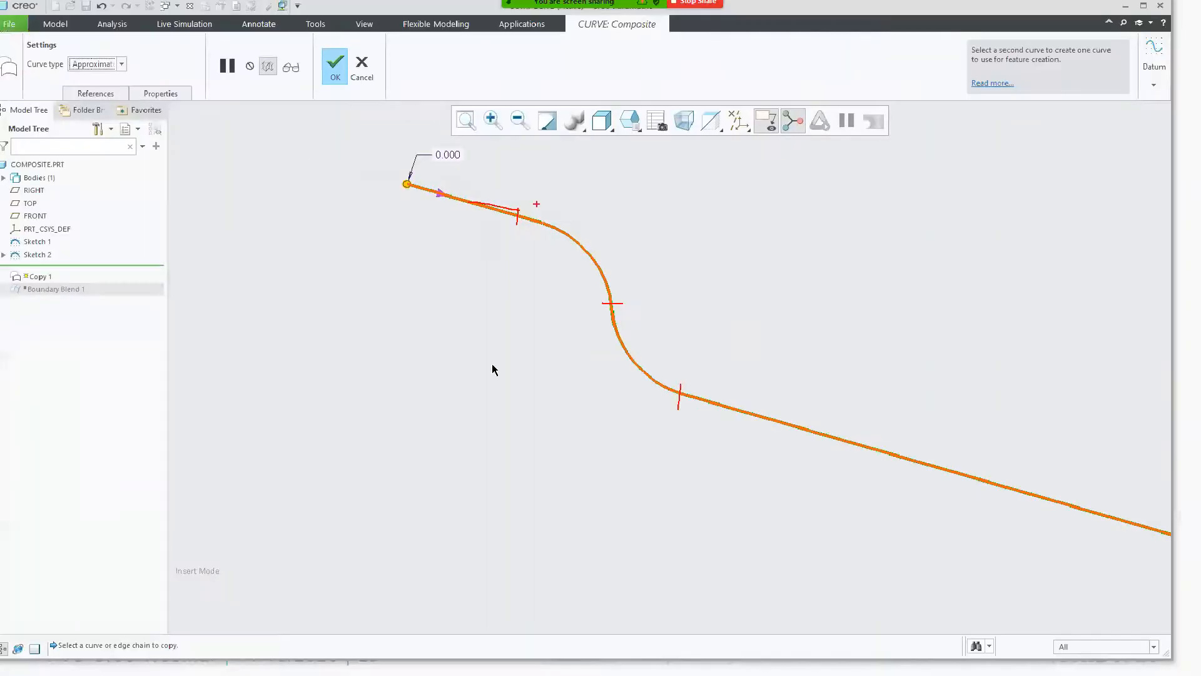
pyautogui.scroll(4, 406, 328)
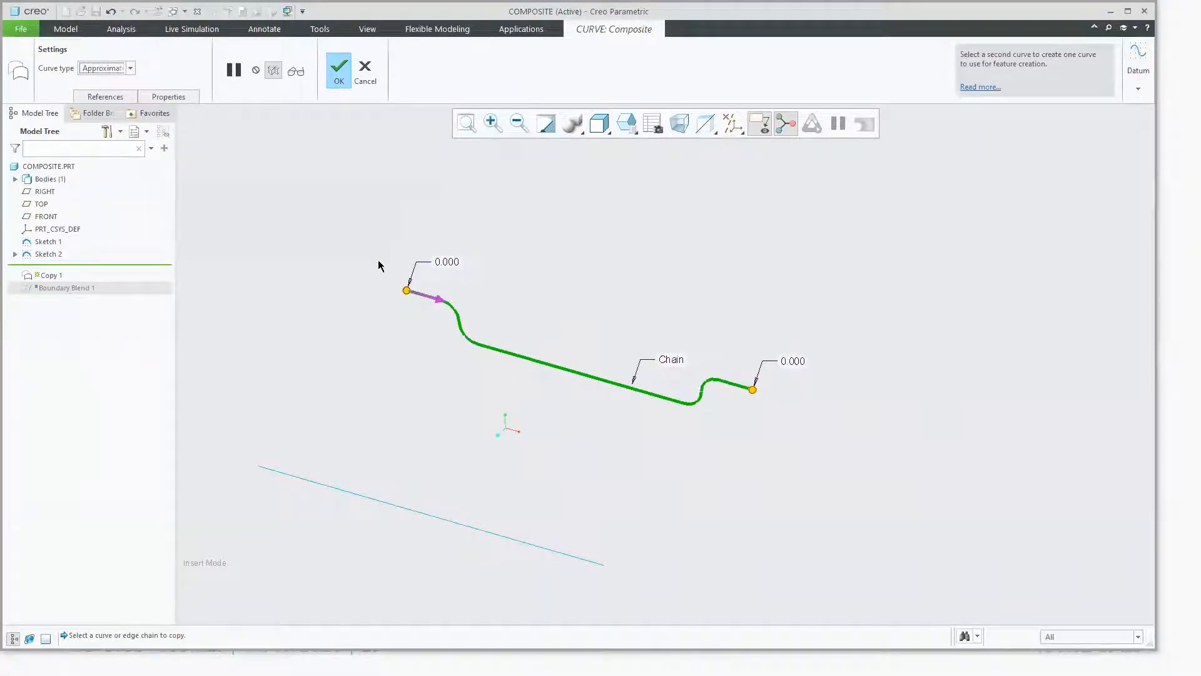
pyautogui.click(339, 70)
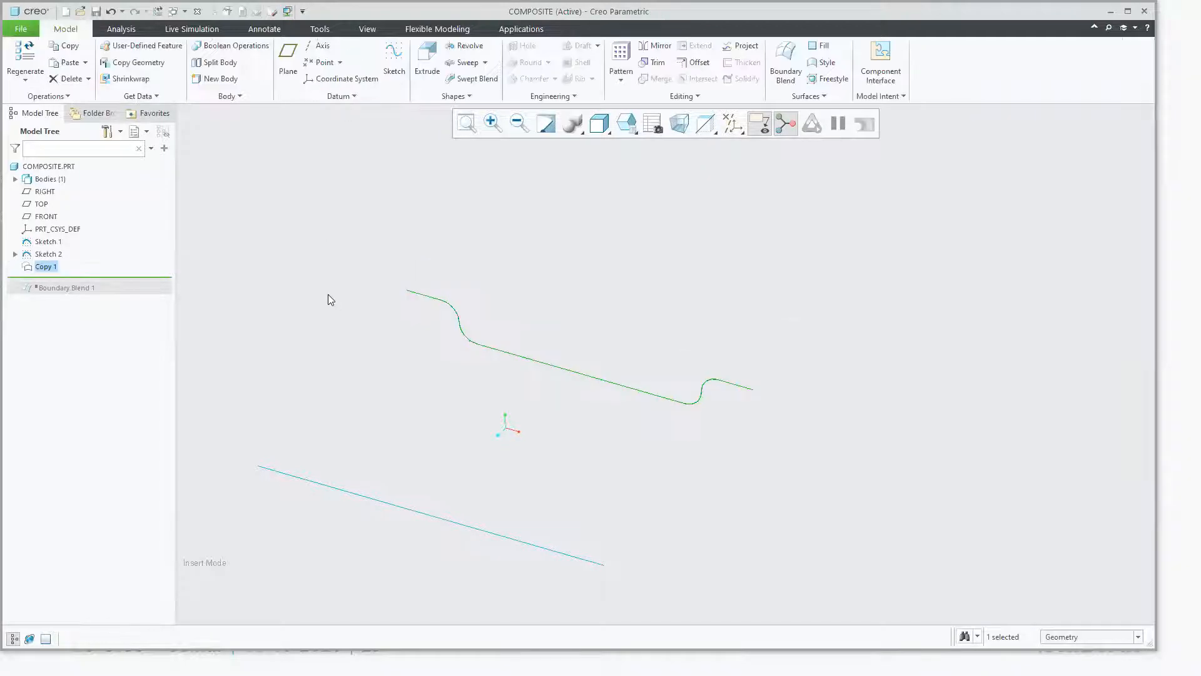
# Step: Hide Sketch 1 so that only the copied curve and Sketch 2 are displayed
pyautogui.moveTo(327, 294); pyautogui.dragTo(533, 351, button='middle')
pyautogui.click(47, 242)
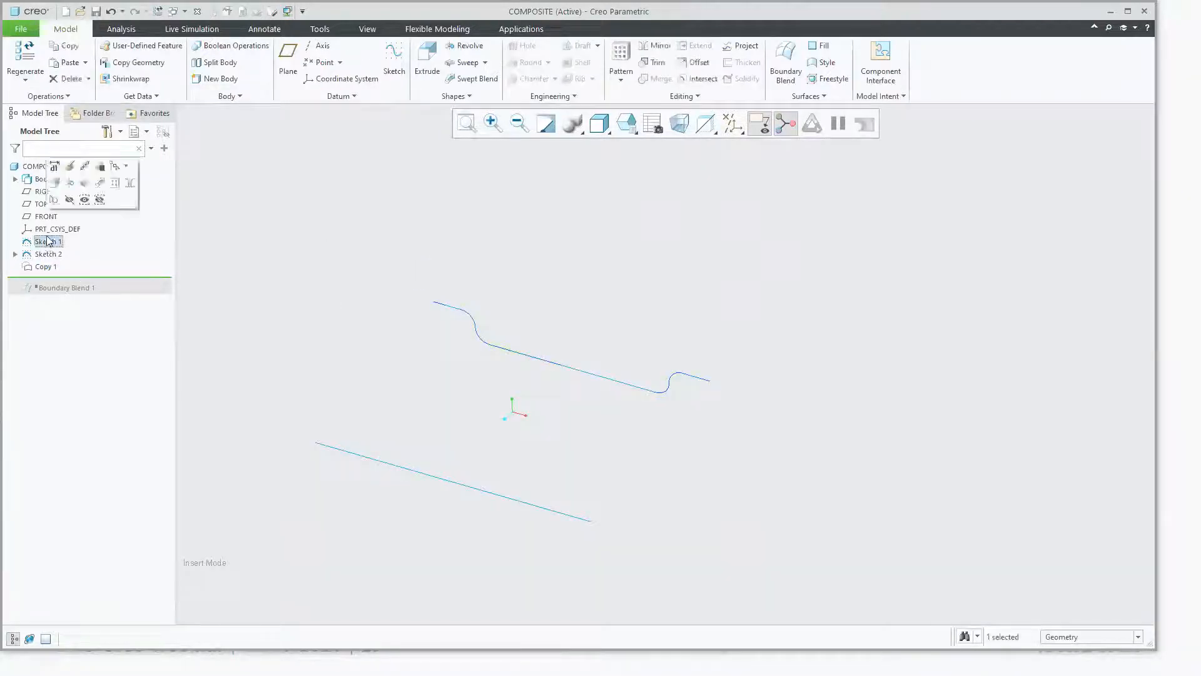
pyautogui.click(68, 199)
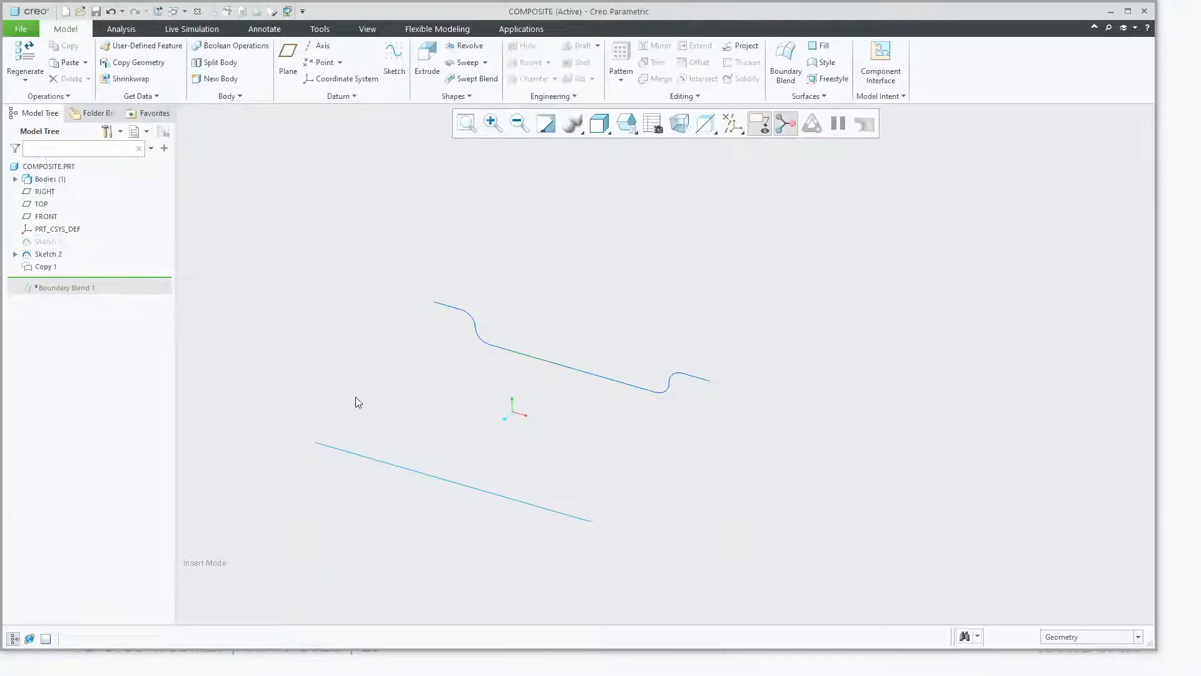
# Step: Create a one-direction boundary blend surface between the copied composite curve and the Sketch 2 line
pyautogui.rightClick(368, 247)
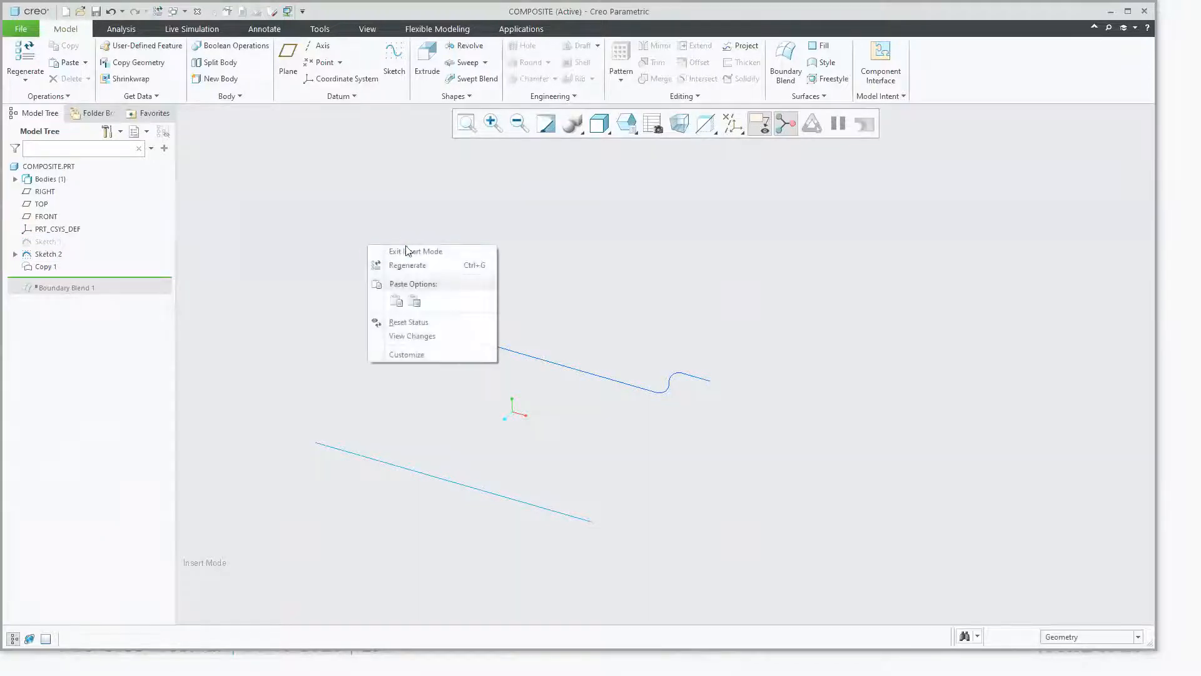
pyautogui.click(291, 303)
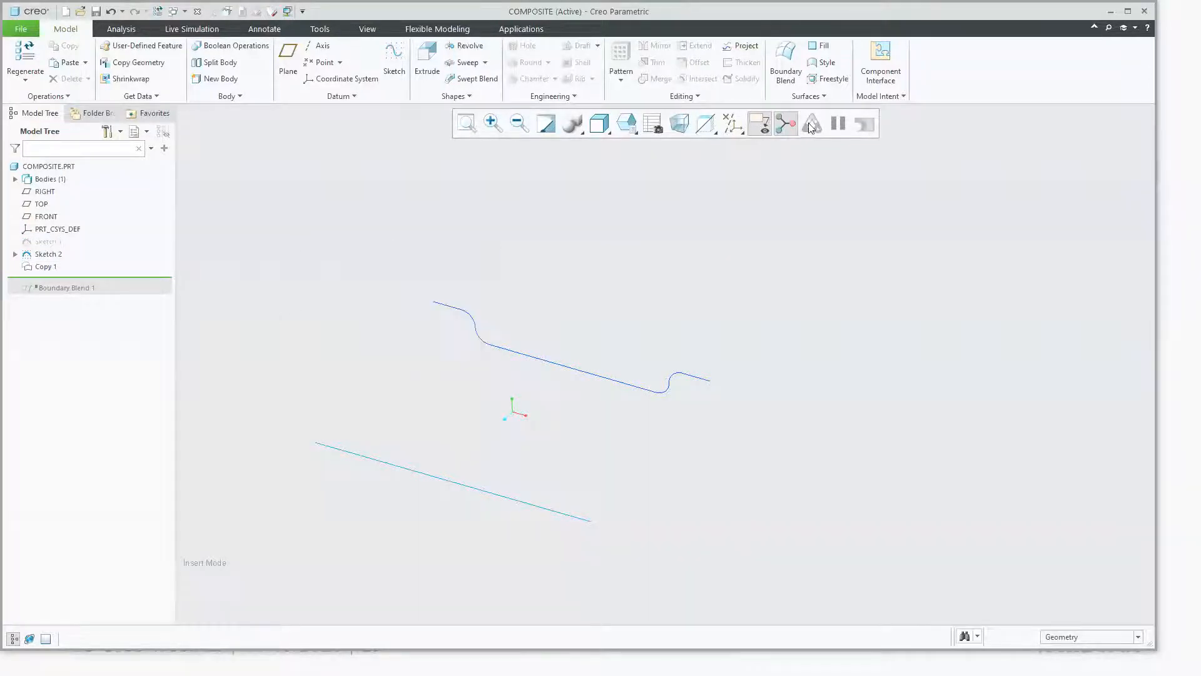
pyautogui.click(786, 59)
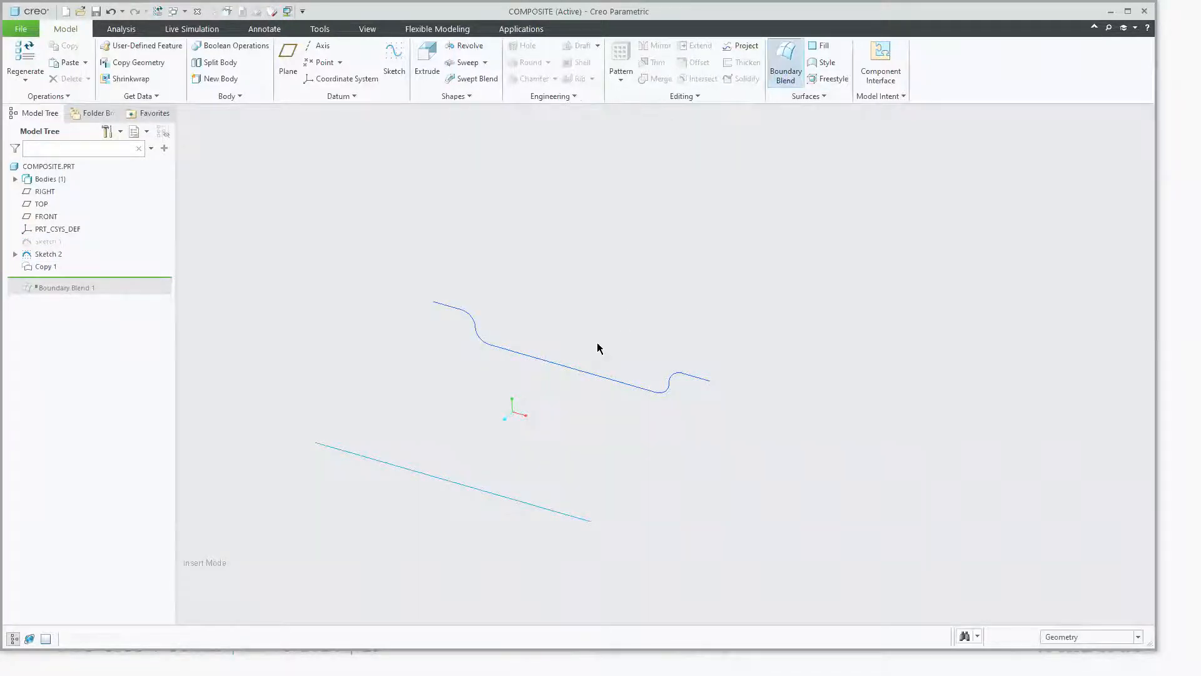
pyautogui.keyDown('ctrl'); pyautogui.click(408, 469); pyautogui.keyUp('ctrl')
pyautogui.moveTo(380, 474); pyautogui.dragTo(348, 485, button='middle')
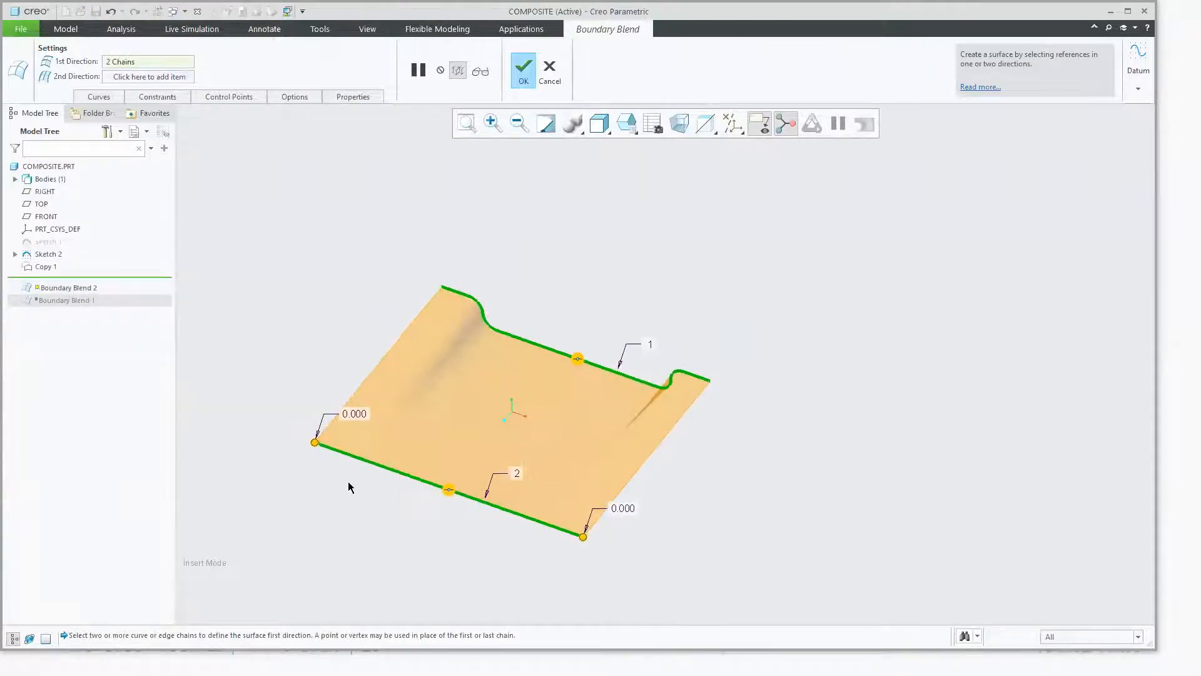
pyautogui.middleClick(345, 495)
pyautogui.click(343, 502)
pyautogui.scroll(-2, 350, 459)
pyautogui.scroll(1, 422, 461)
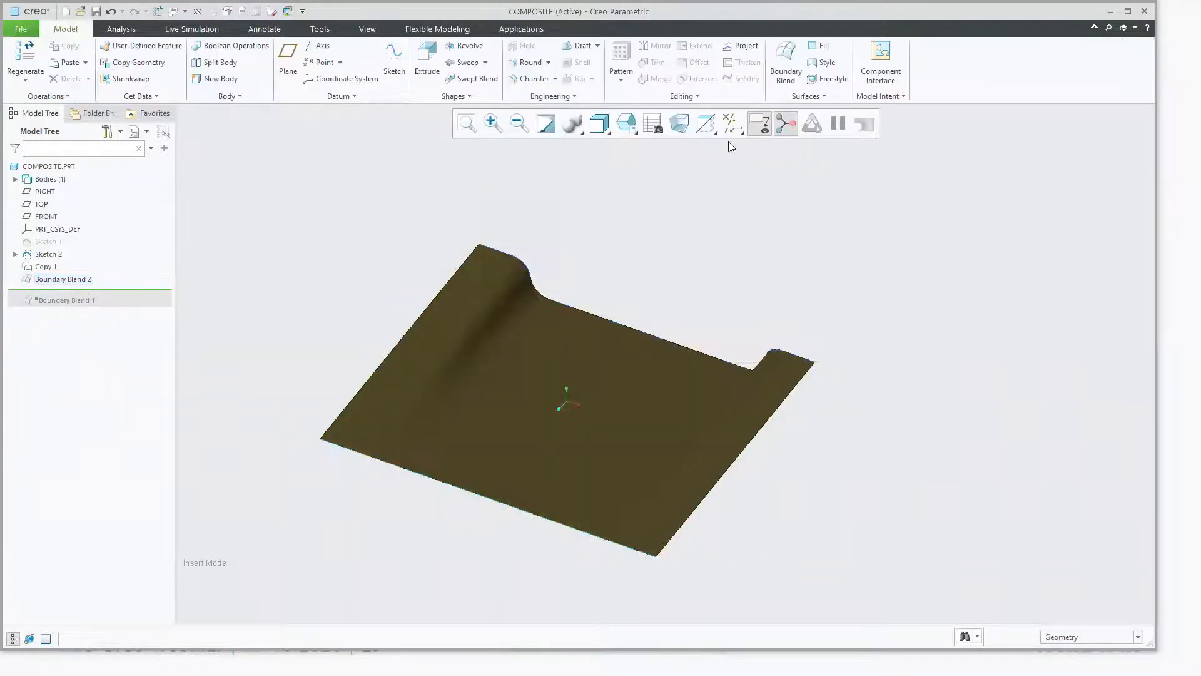
# Step: Examine the available display style options and their shortcuts without changing the current style
pyautogui.click(596, 128)
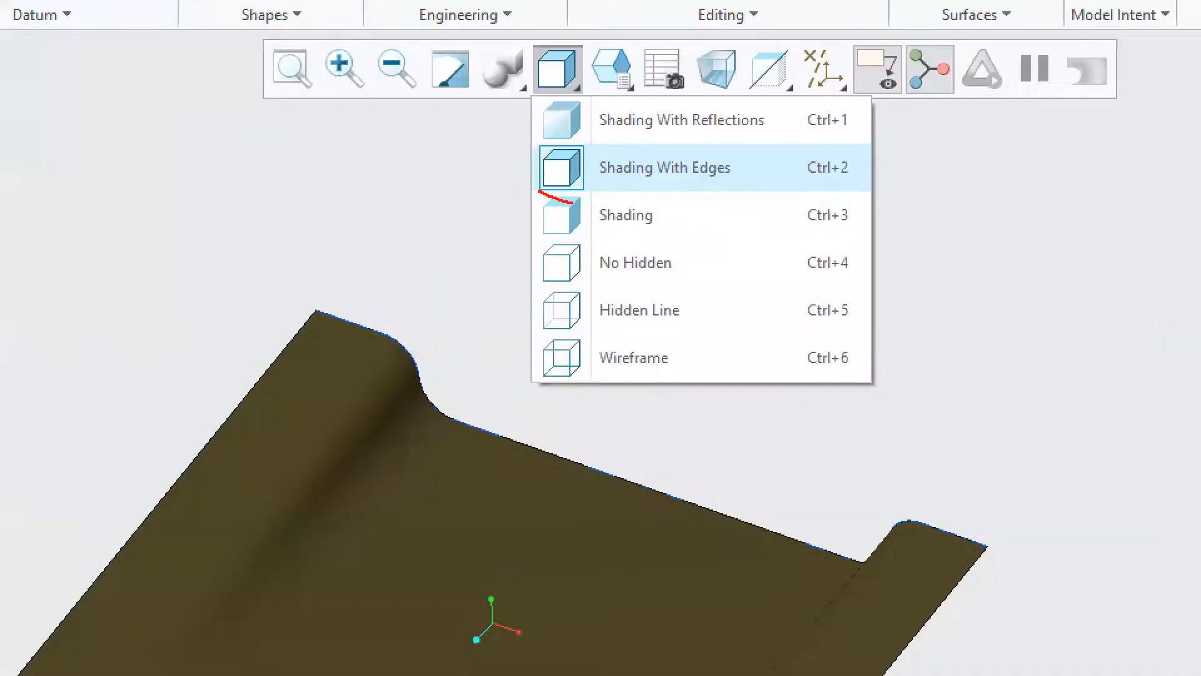
pyautogui.press('Escape')
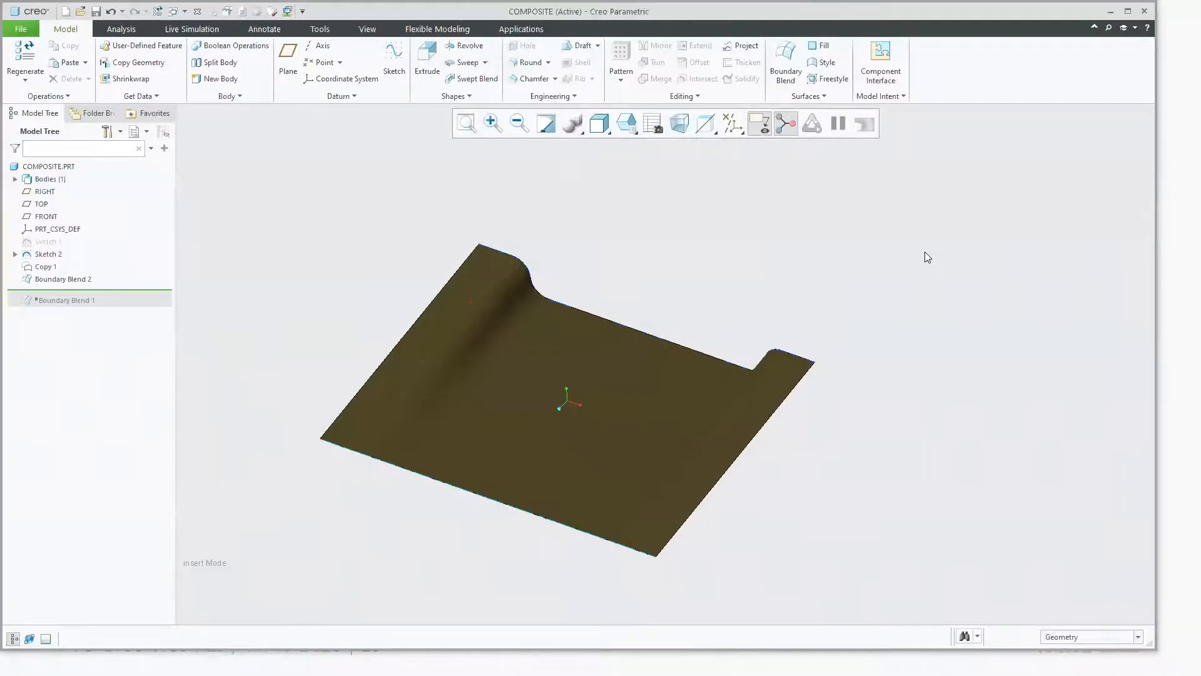
pyautogui.press('super+Tab')
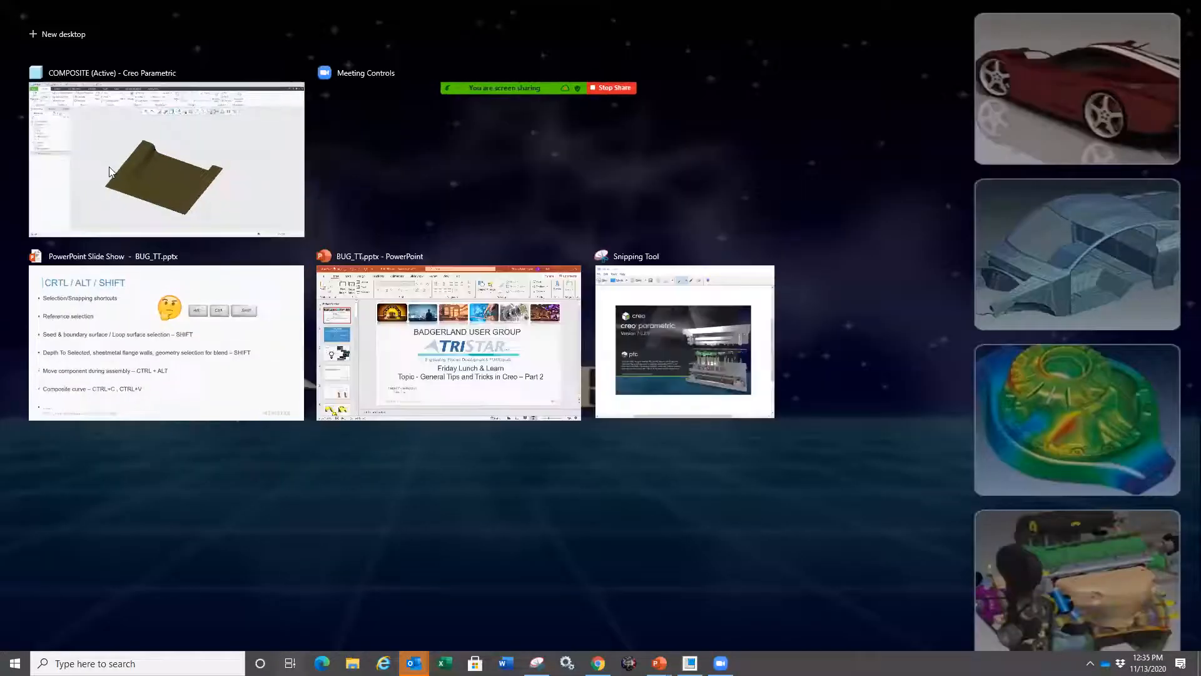
pyautogui.click(109, 167)
# Step: Erase the undisplayed models from session, then close the composite part and erase it from session too
pyautogui.hotkey('ctrl', 'e')
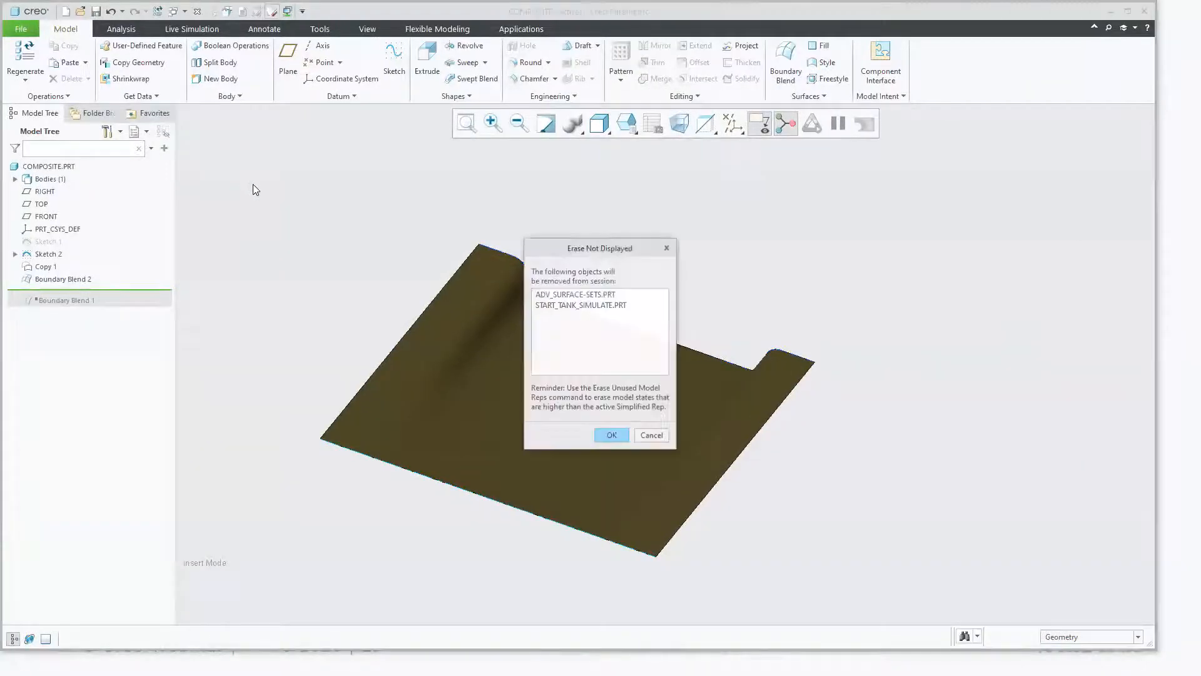
pyautogui.press('Return')
pyautogui.click(469, 324)
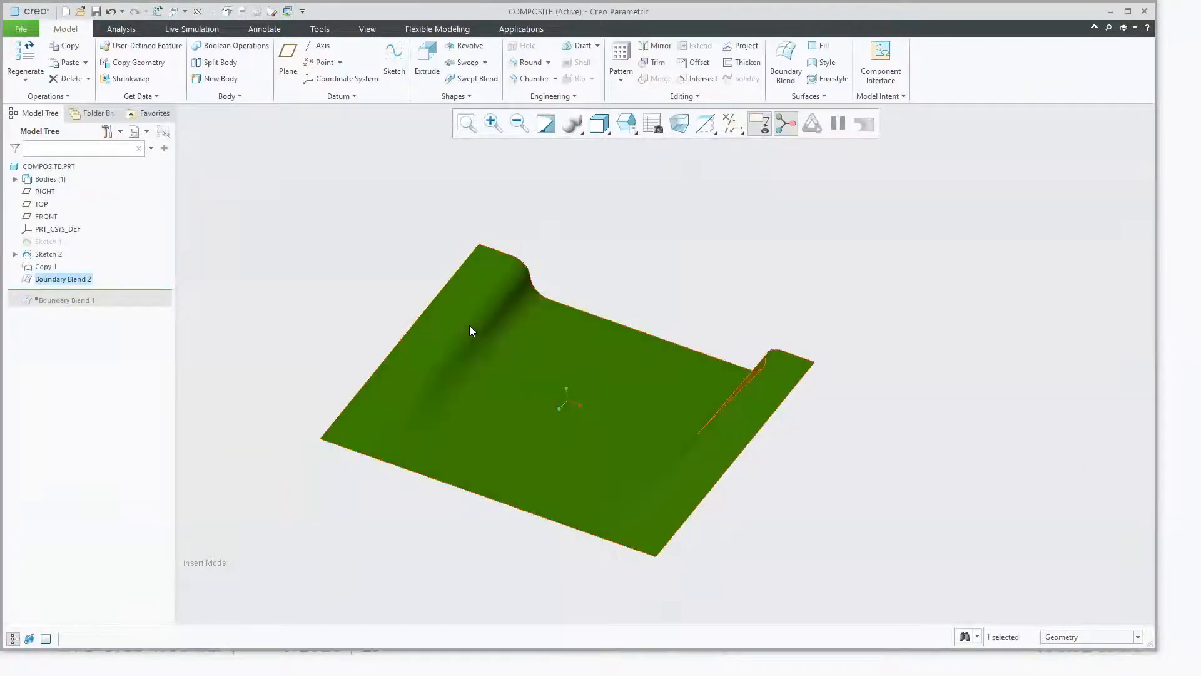
pyautogui.hotkey('ctrl', 'w')
pyautogui.hotkey('ctrl', 'e')
pyautogui.press('Return')
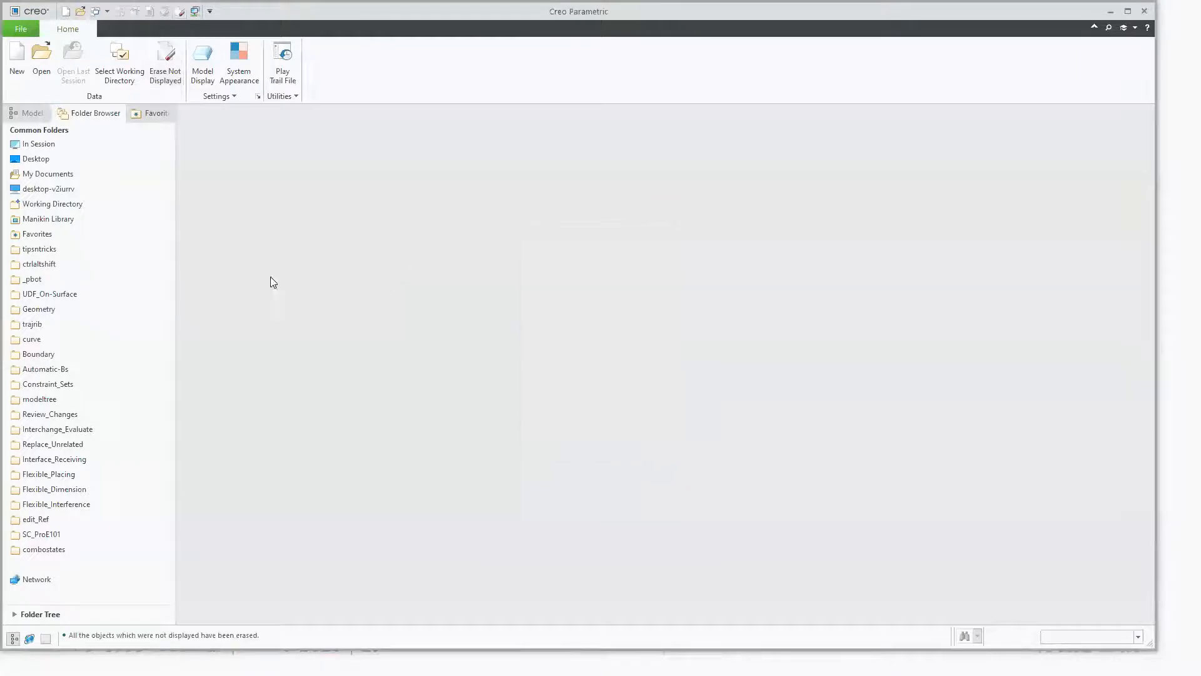
# Step: Show the contents of the ctrlaltshift folder and switch to the CTRL / ALT / SHIFT slide in the PowerPoint slide show
pyautogui.click(44, 263)
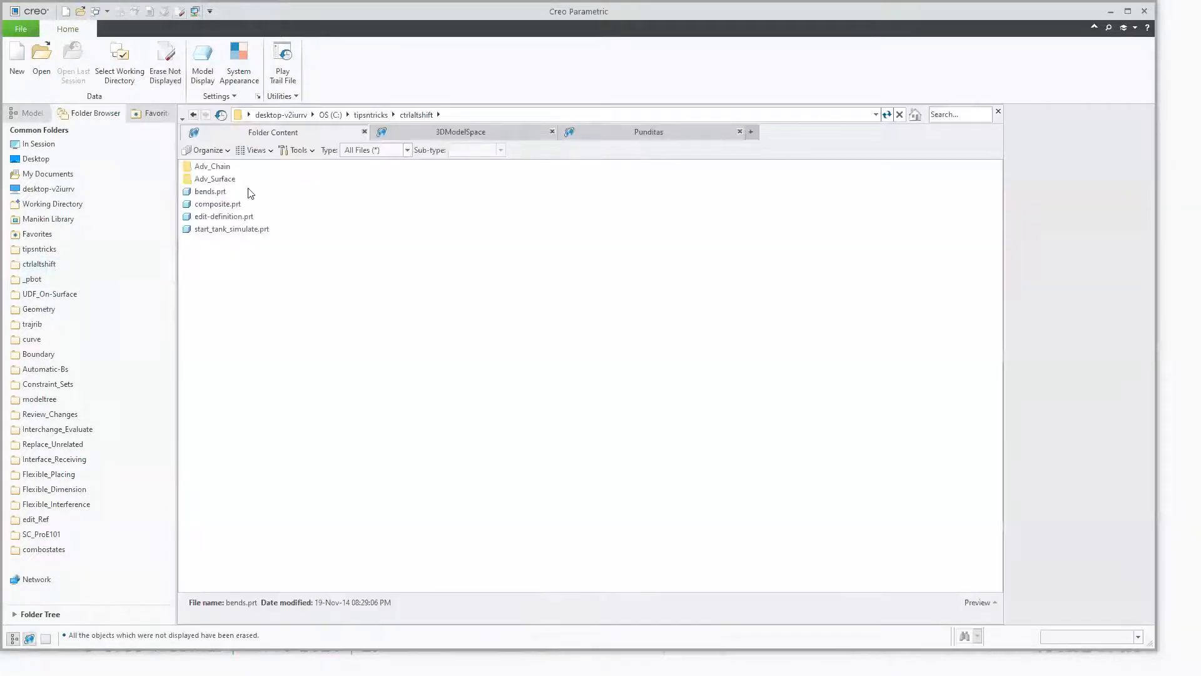
pyautogui.press('super+Tab')
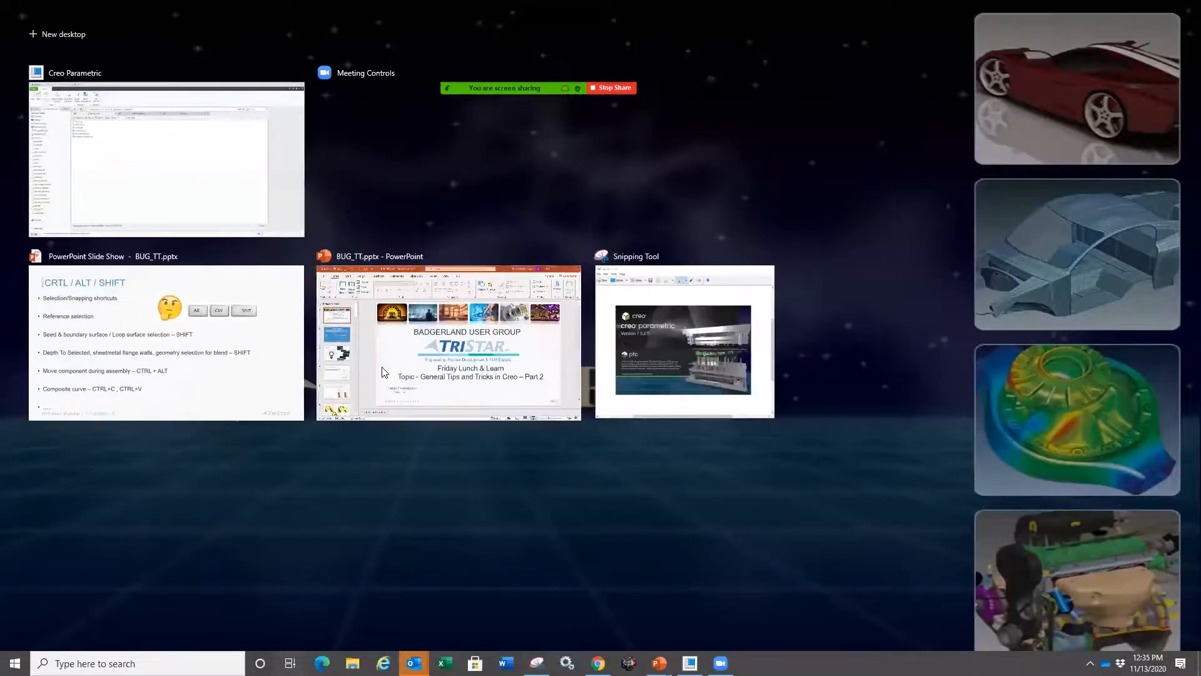
pyautogui.click(169, 356)
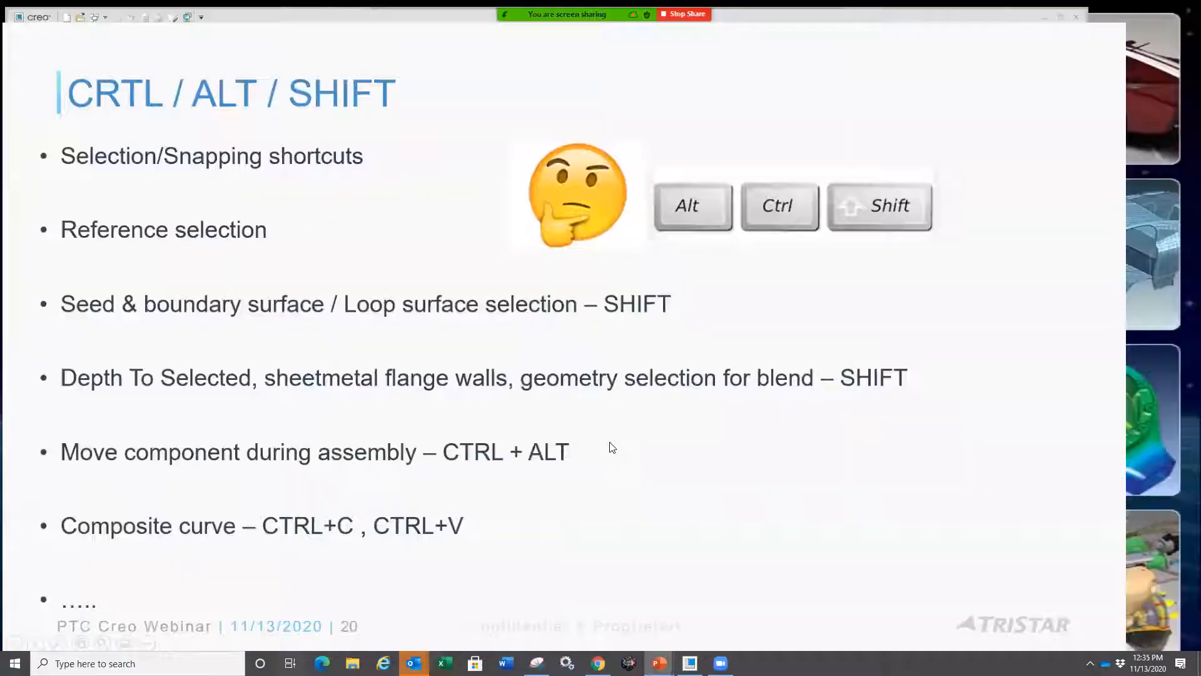
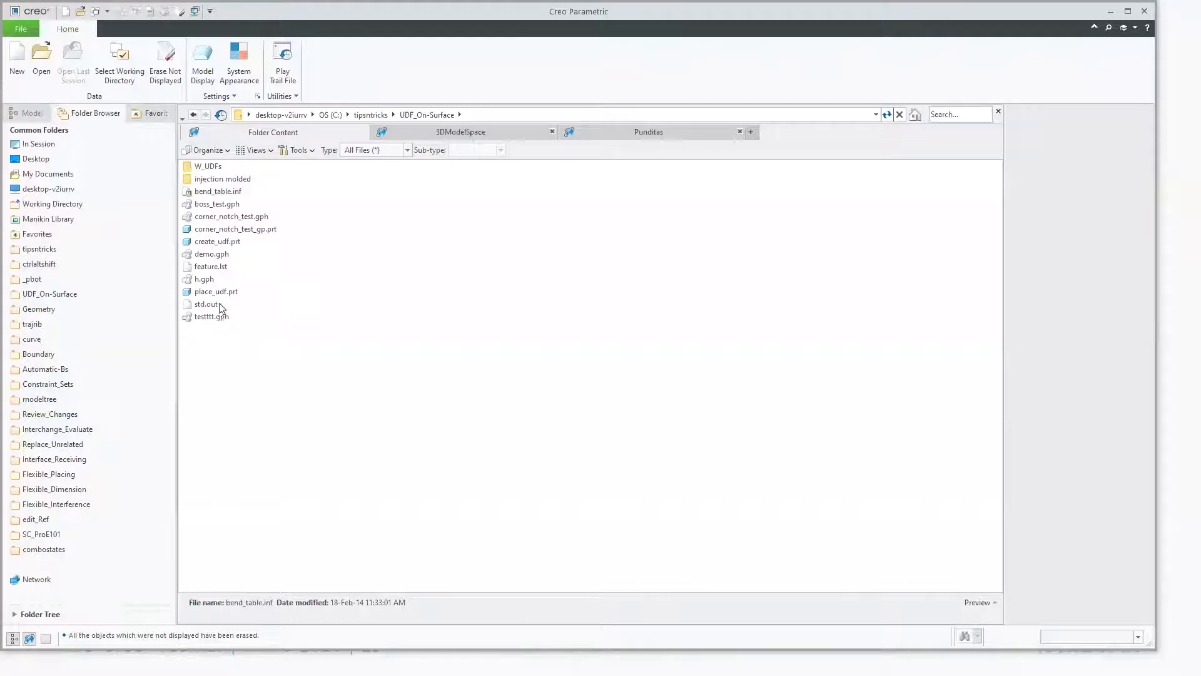
# Step: Open mb_multimat_inj_molded_demo.prt from the injection molded folder
pyautogui.click(216, 181)
pyautogui.doubleClick(216, 180)
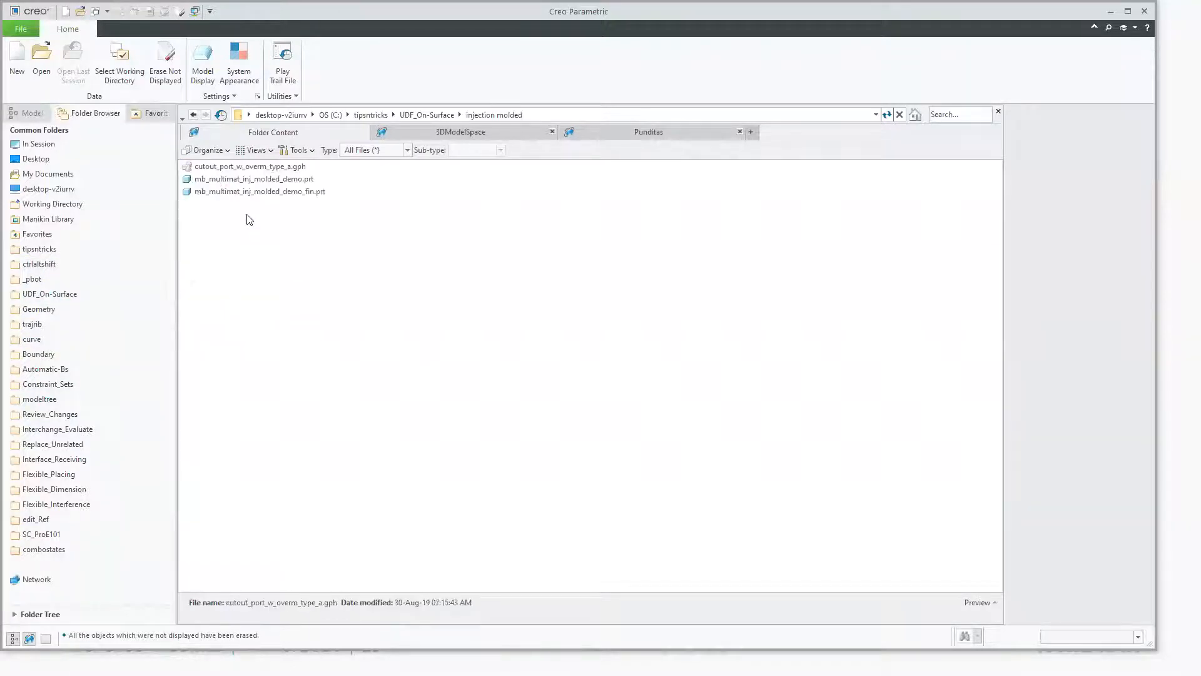
pyautogui.doubleClick(235, 179)
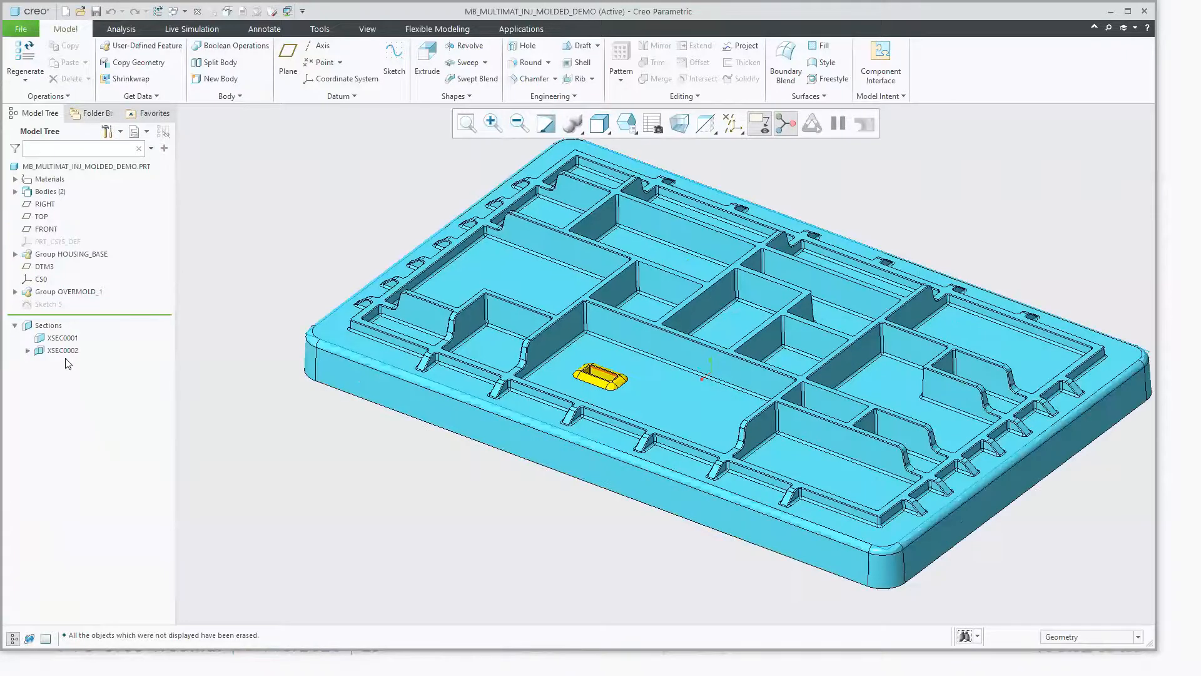
# Step: Activate the XSEC0001 cross-section to inspect the cut through the yellow overmold and the housing
pyautogui.click(62, 338)
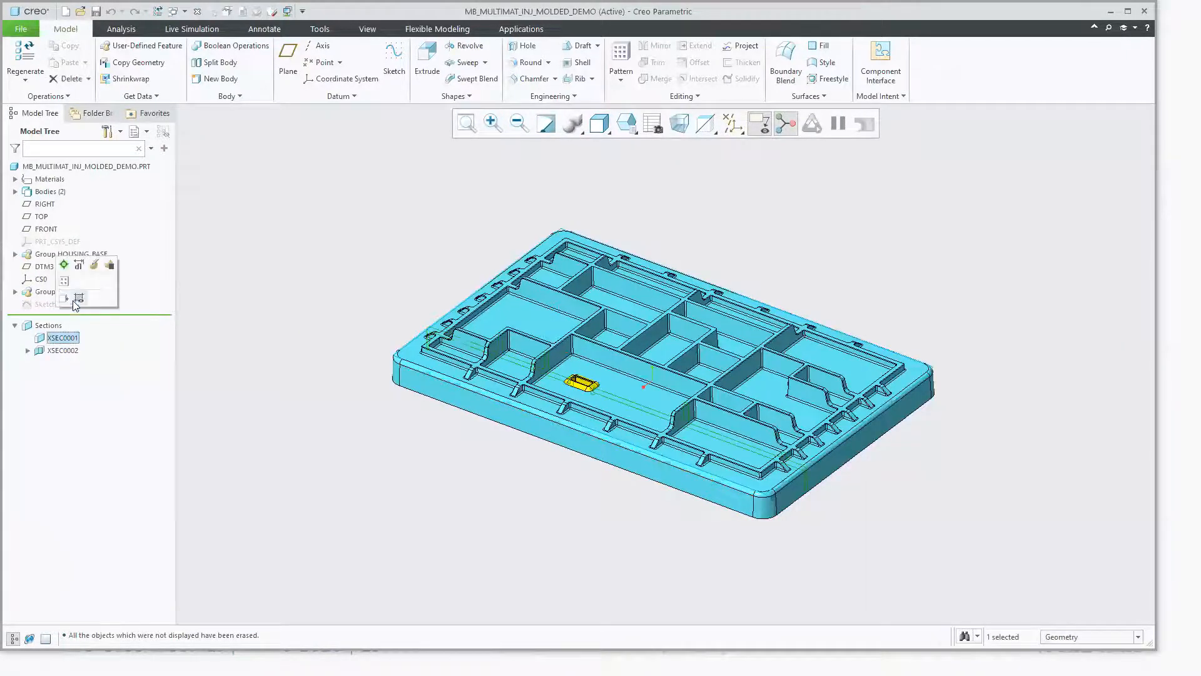
pyautogui.click(63, 262)
pyautogui.click(514, 422)
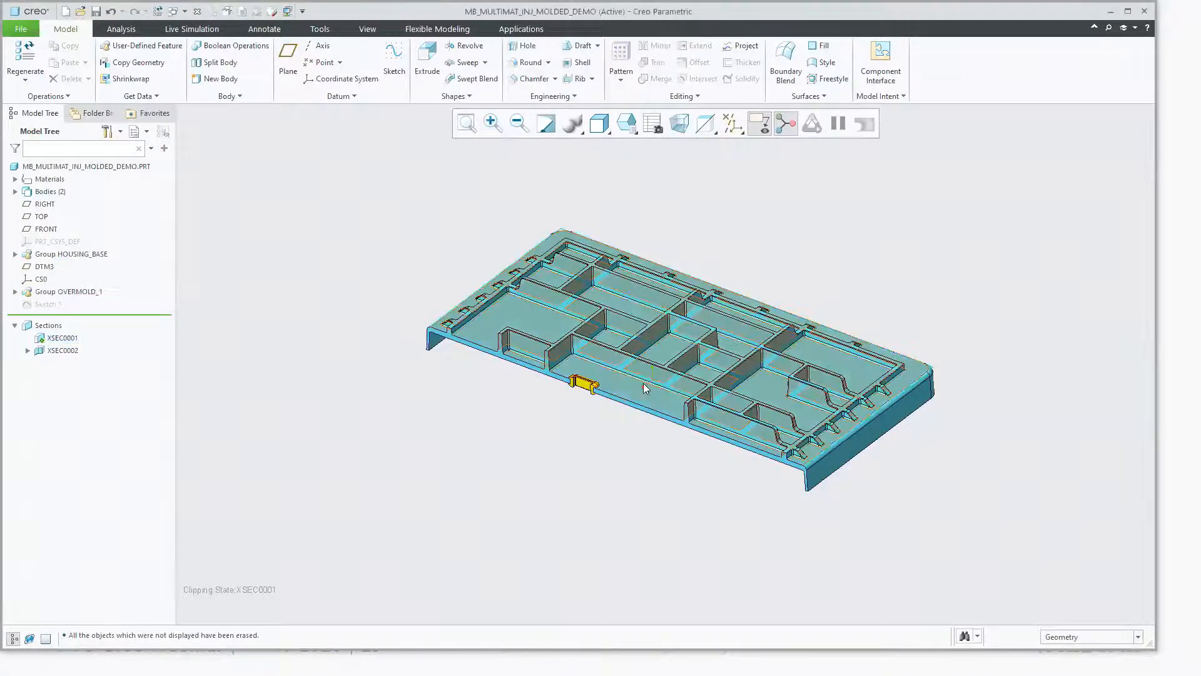
pyautogui.scroll(-4, 644, 384)
pyautogui.scroll(-4, 431, 392)
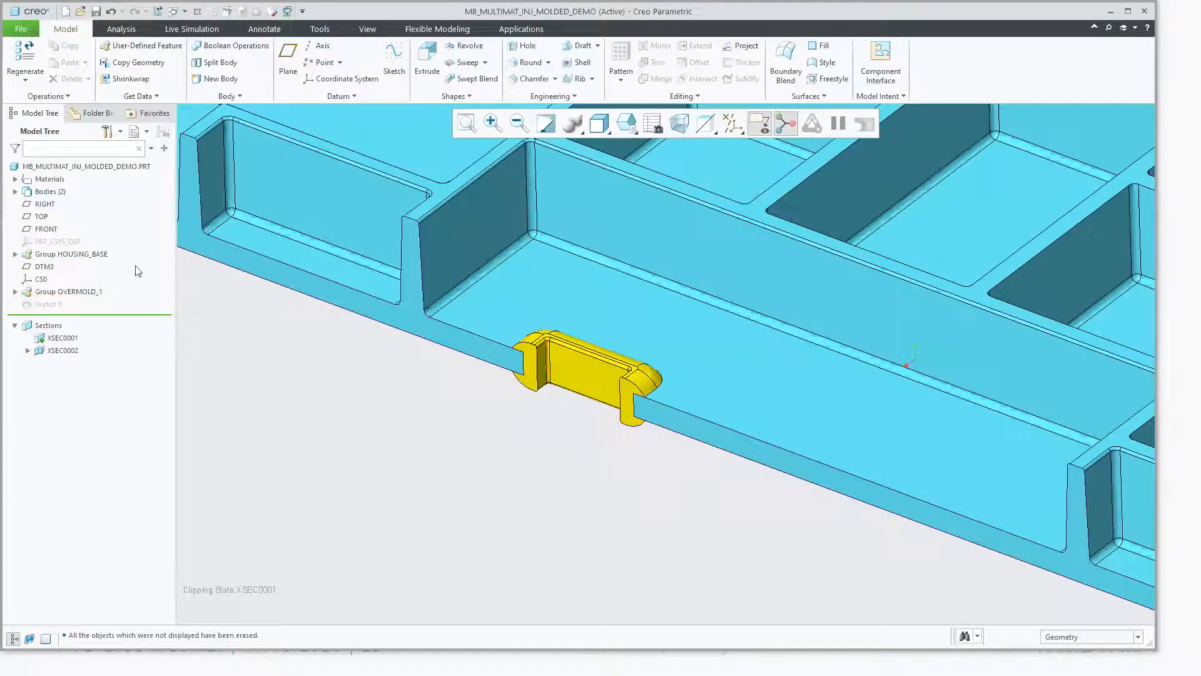
# Step: Examine the HOUSING and OVERMOLD1 bodies, the features that build OVERMOLD1, and the available body commands
pyautogui.click(15, 191)
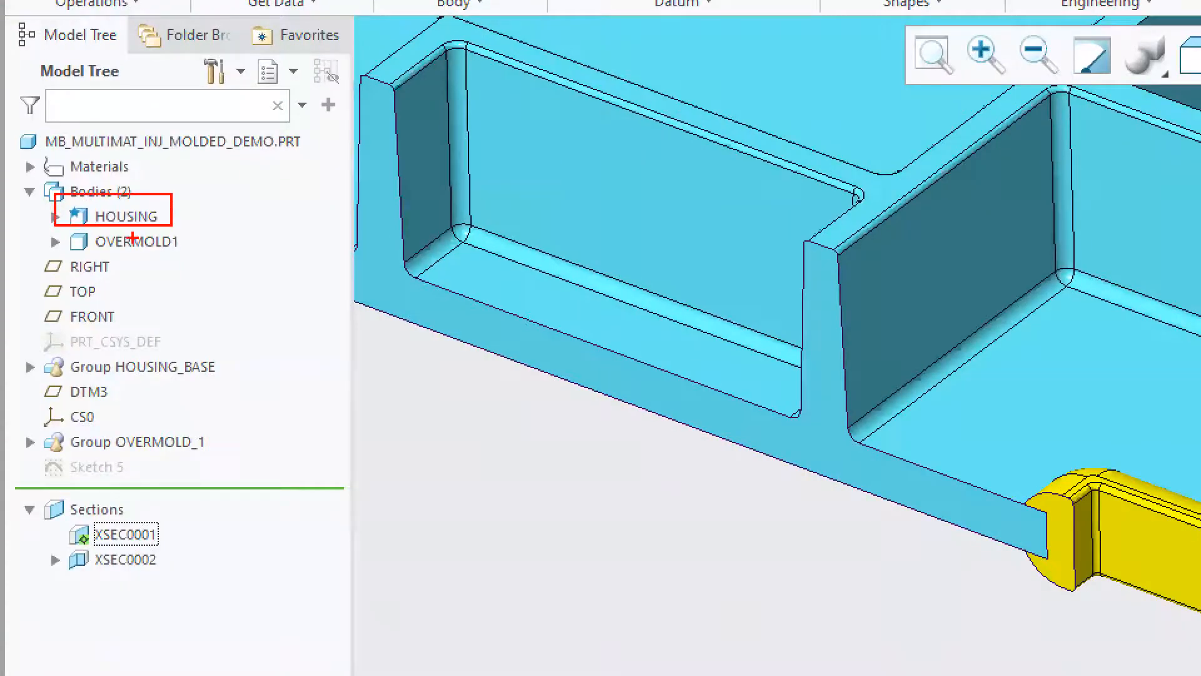
pyautogui.keyDown('ctrl'); pyautogui.moveTo(47, 233); pyautogui.dragTo(214, 260); pyautogui.keyUp('ctrl')
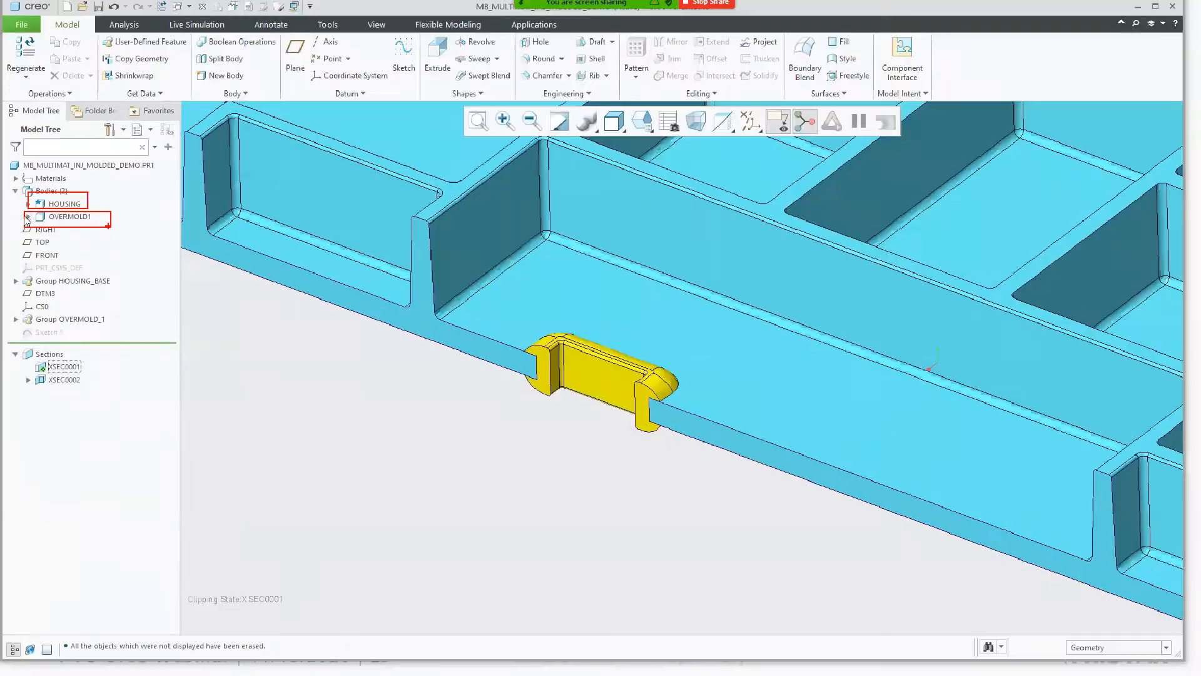
pyautogui.click(55, 242)
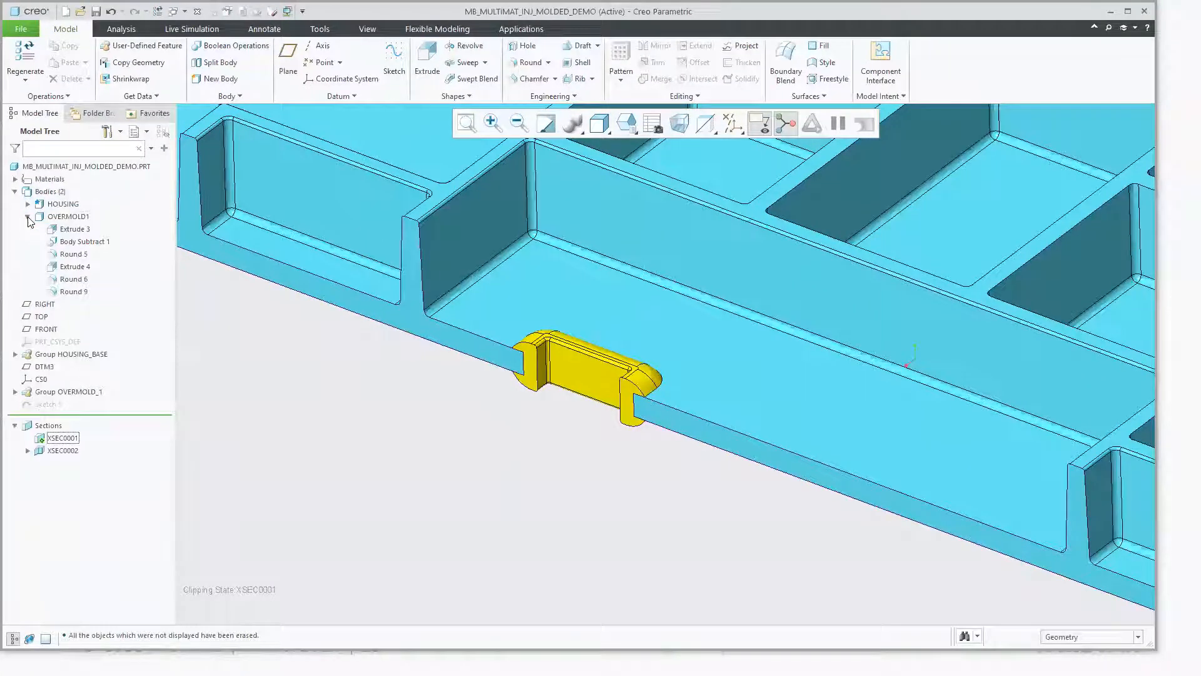
pyautogui.click(27, 218)
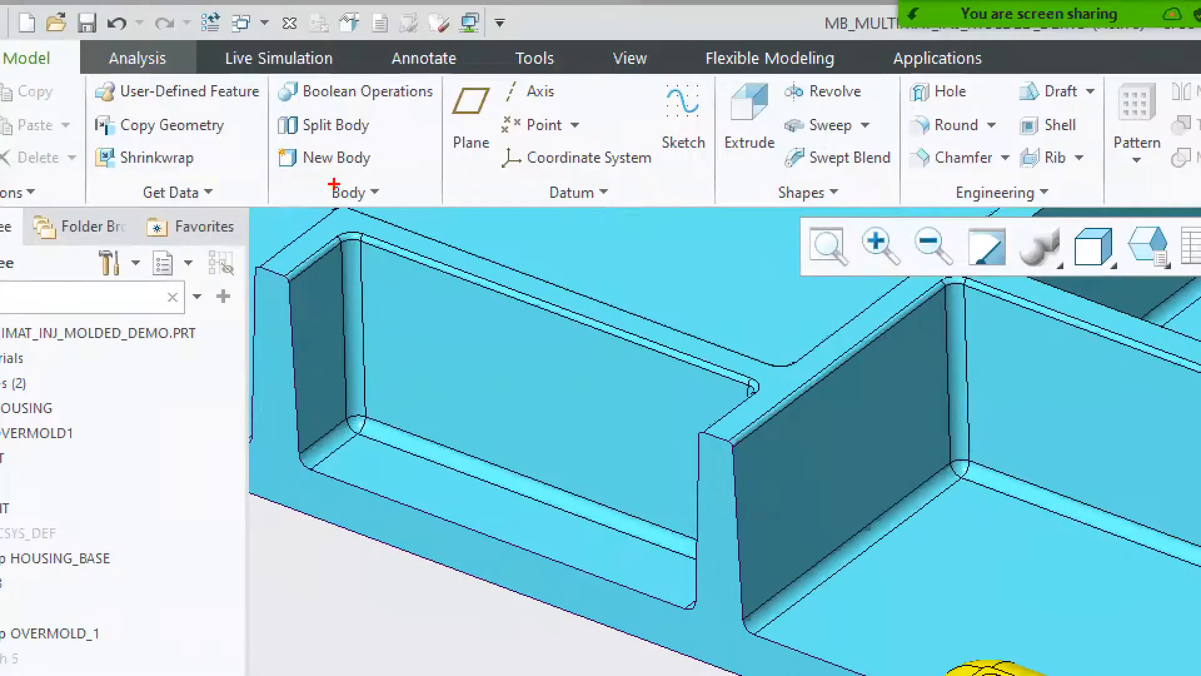
pyautogui.moveTo(184, 86); pyautogui.dragTo(220, 88)
pyautogui.moveTo(334, 176)
pyautogui.mouseDown()
pyautogui.moveTo(382, 179)
pyautogui.moveTo(260, 158)
pyautogui.mouseUp()
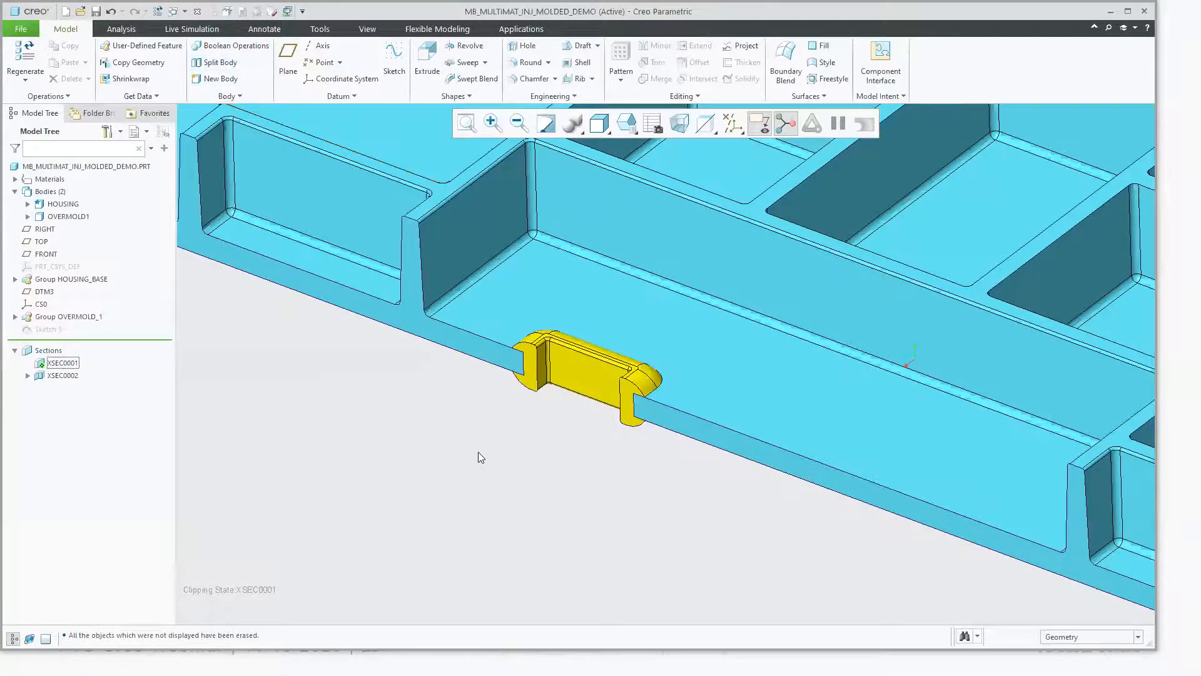
# Step: Inspect the sectioned housing around the overmold and deactivate the XSEC0001 cross-section
pyautogui.scroll(-2, 479, 458)
pyautogui.scroll(-2, 478, 453)
pyautogui.scroll(-2, 478, 452)
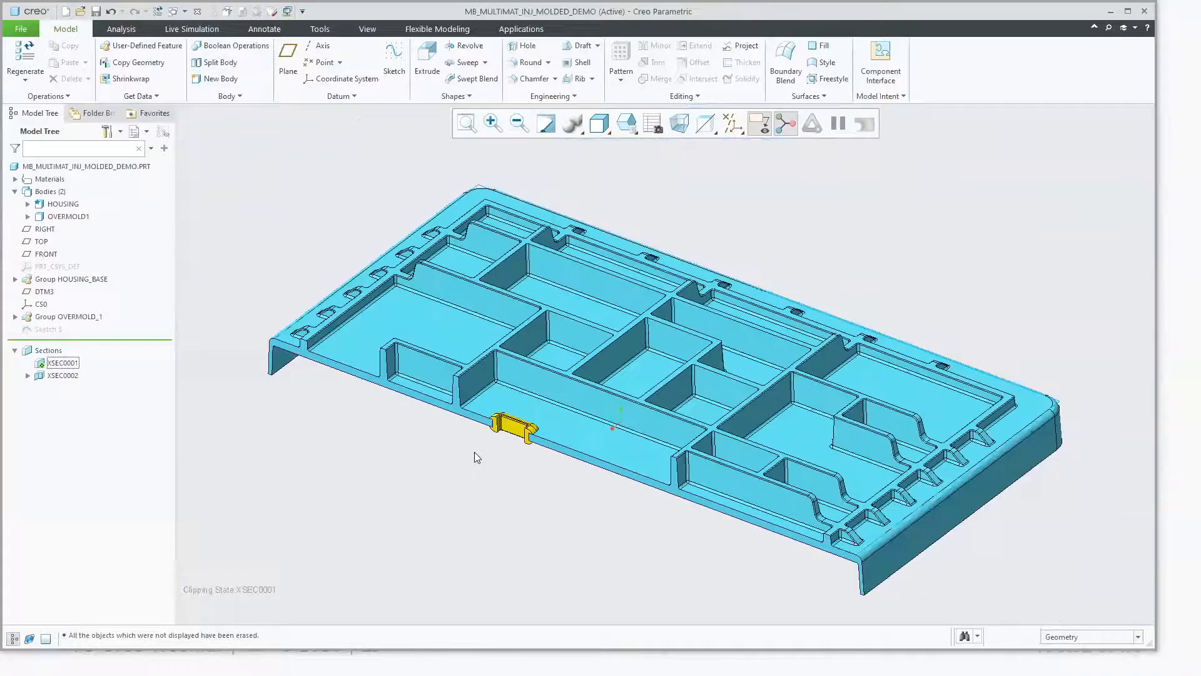
pyautogui.scroll(5, 491, 443)
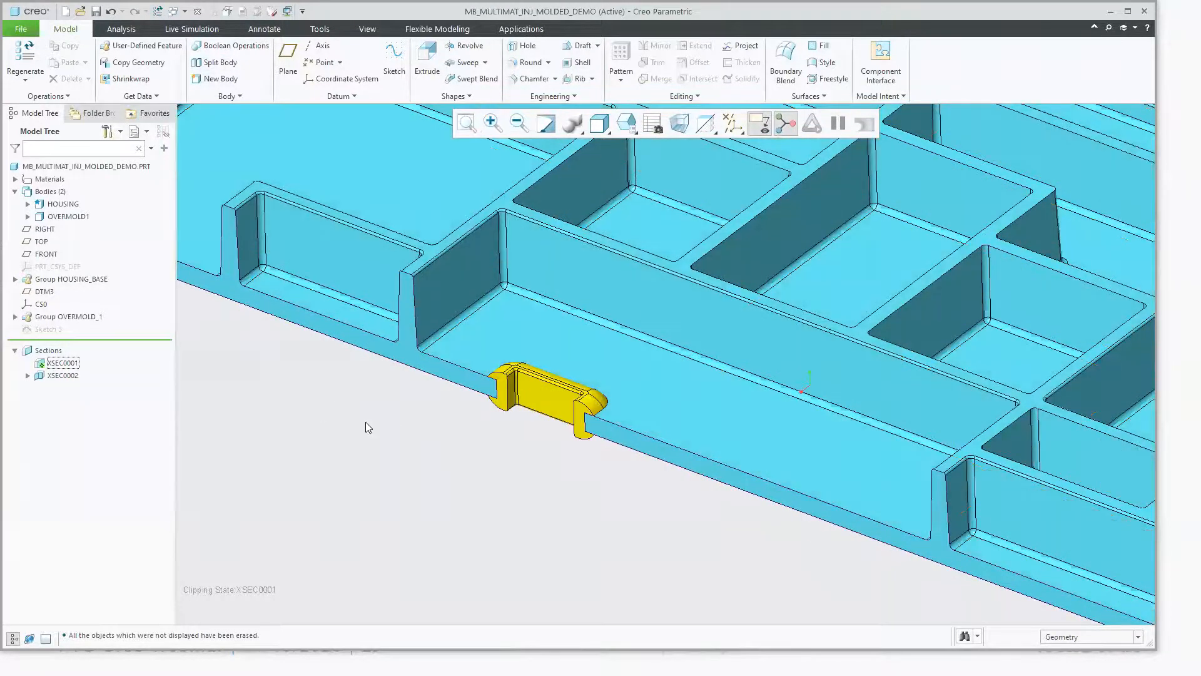
pyautogui.scroll(-2, 425, 433)
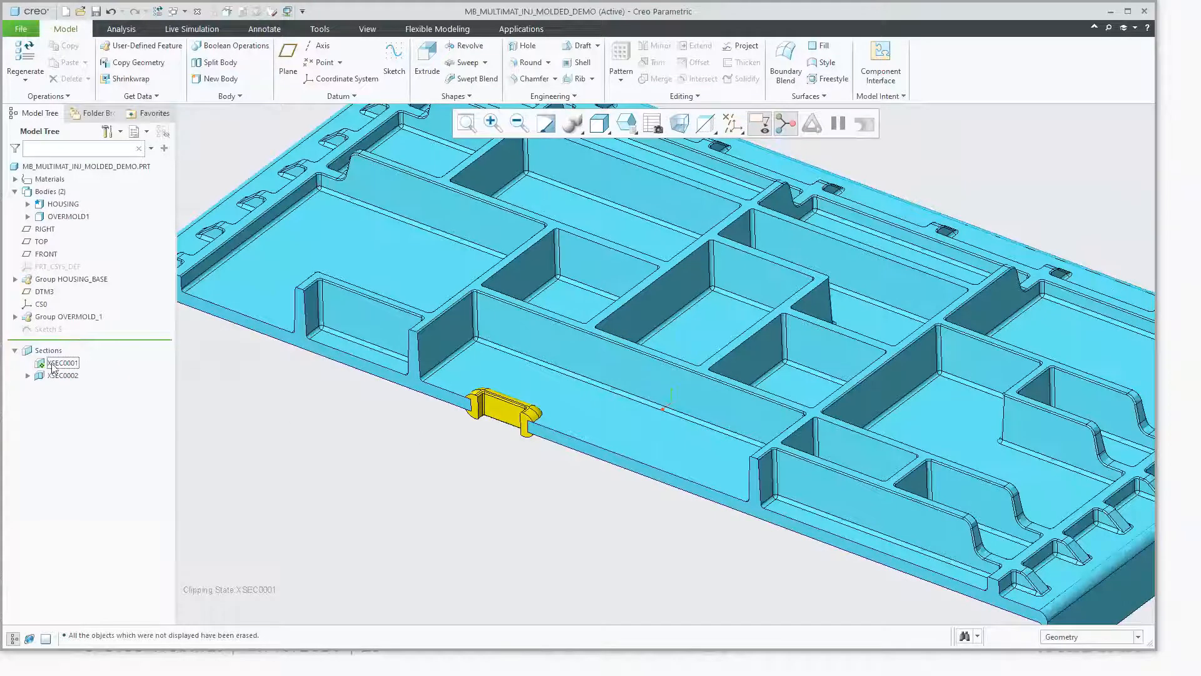
pyautogui.click(55, 366)
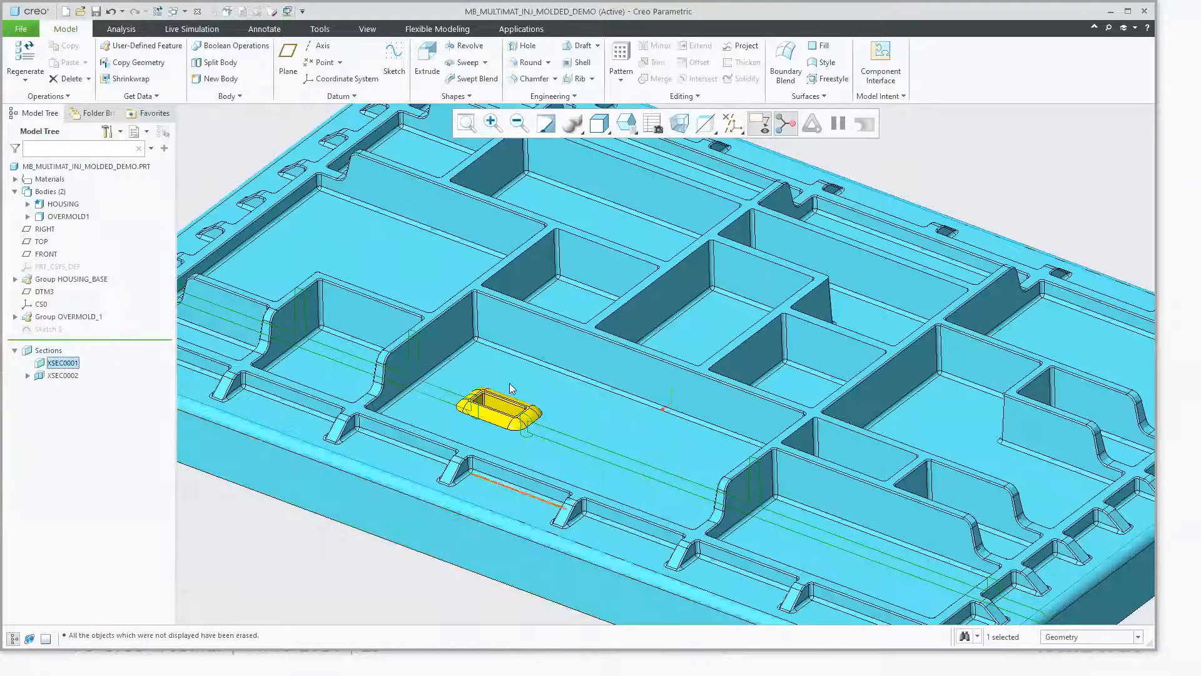
pyautogui.scroll(-3, 275, 499)
# Step: Examine the features in the OVERMOLD_1 group, including the CS0 reference coordinate system and Body Subtract 1, on the model
pyautogui.click(14, 317)
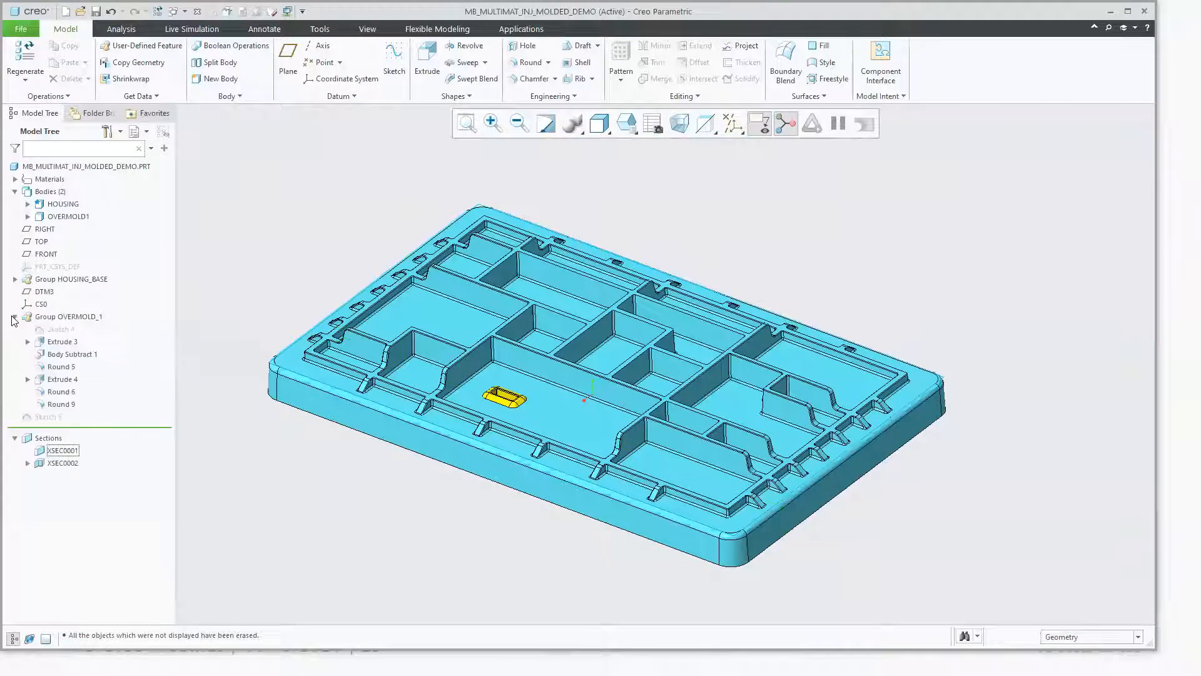
pyautogui.click(38, 305)
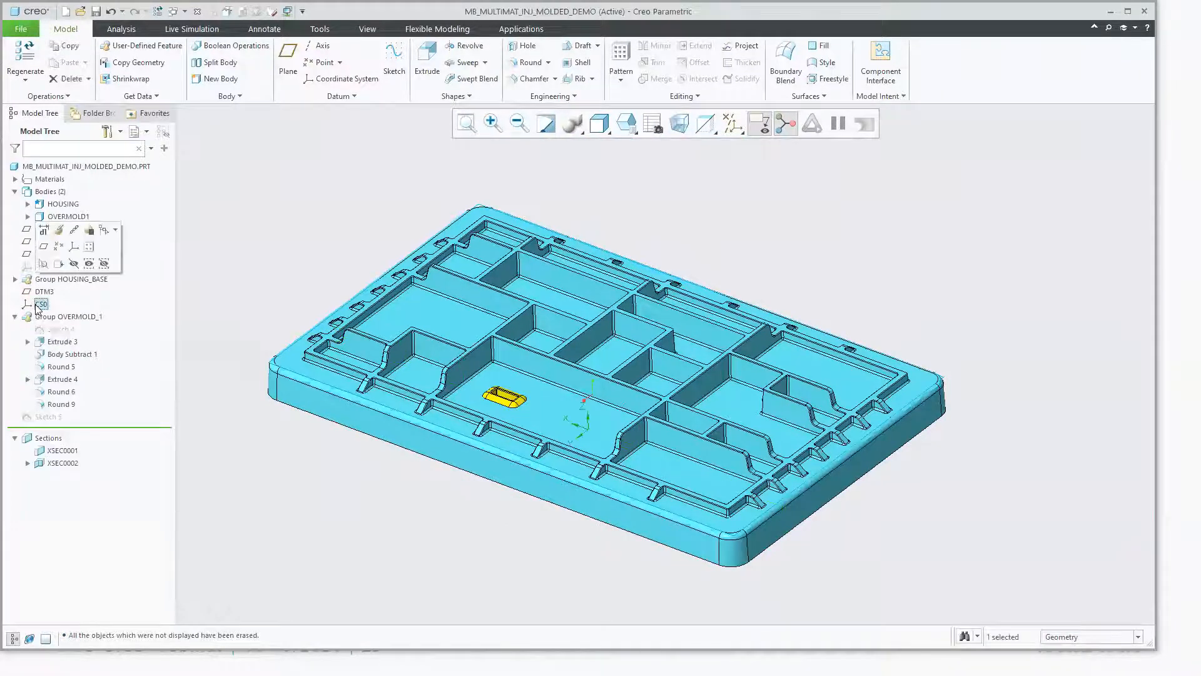
pyautogui.scroll(3, 599, 446)
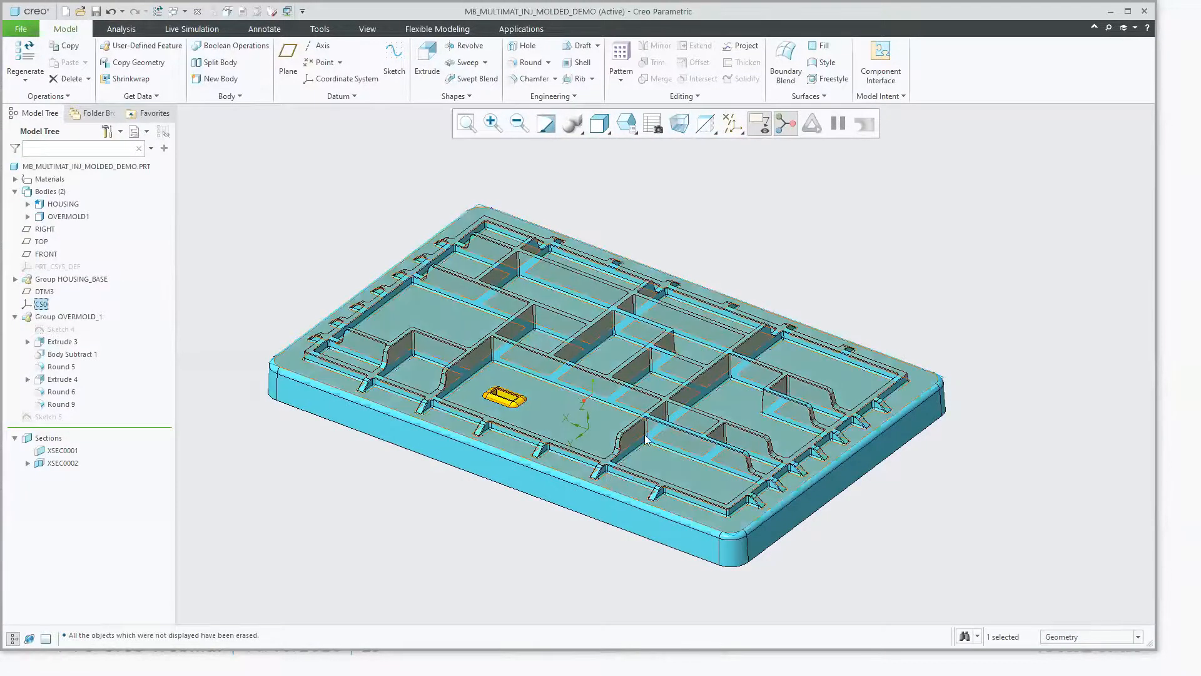
pyautogui.scroll(3, 594, 447)
pyautogui.scroll(-4, 527, 431)
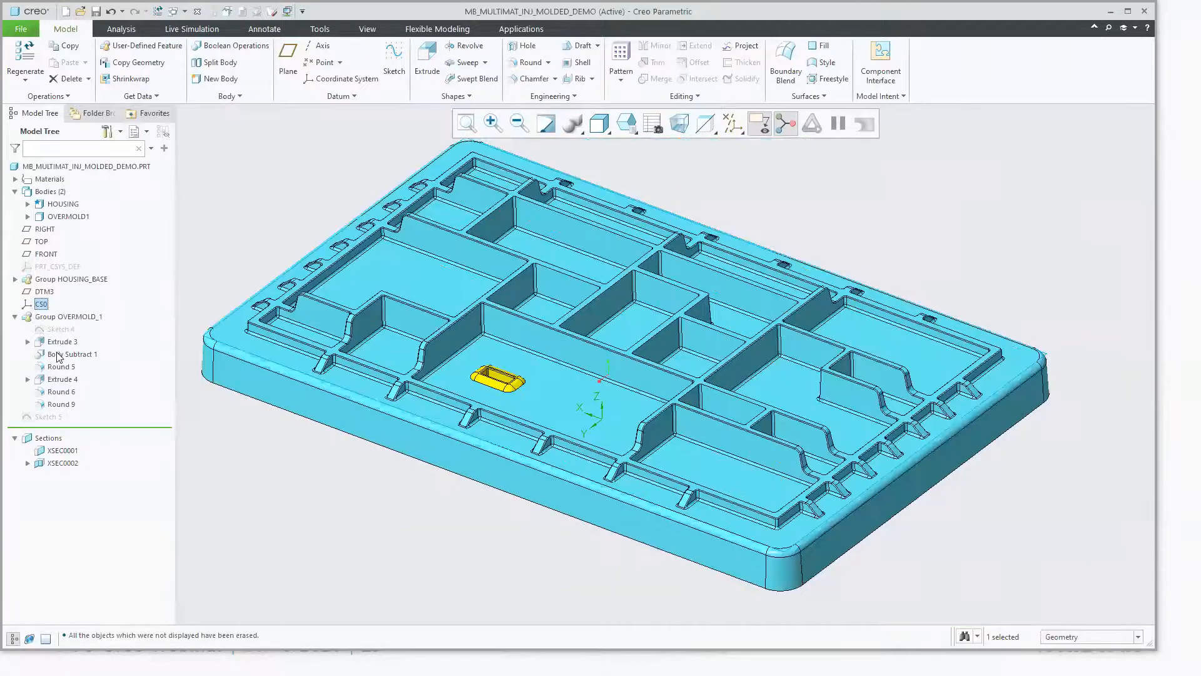
pyautogui.click(59, 354)
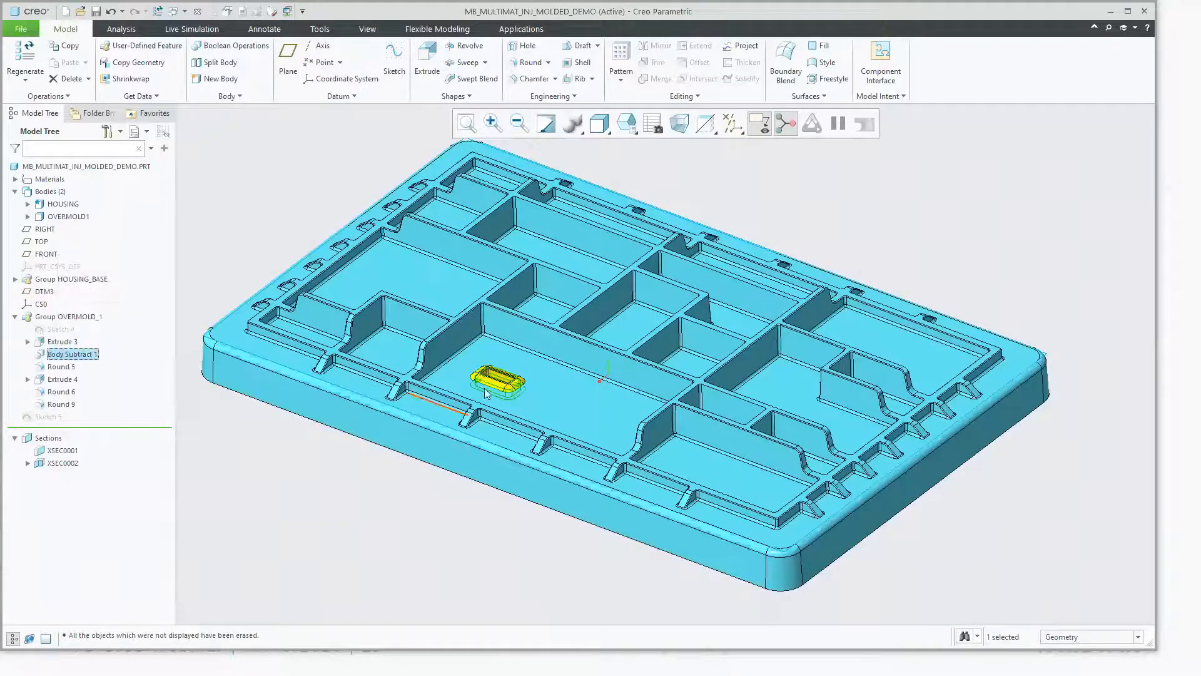
pyautogui.scroll(5, 478, 399)
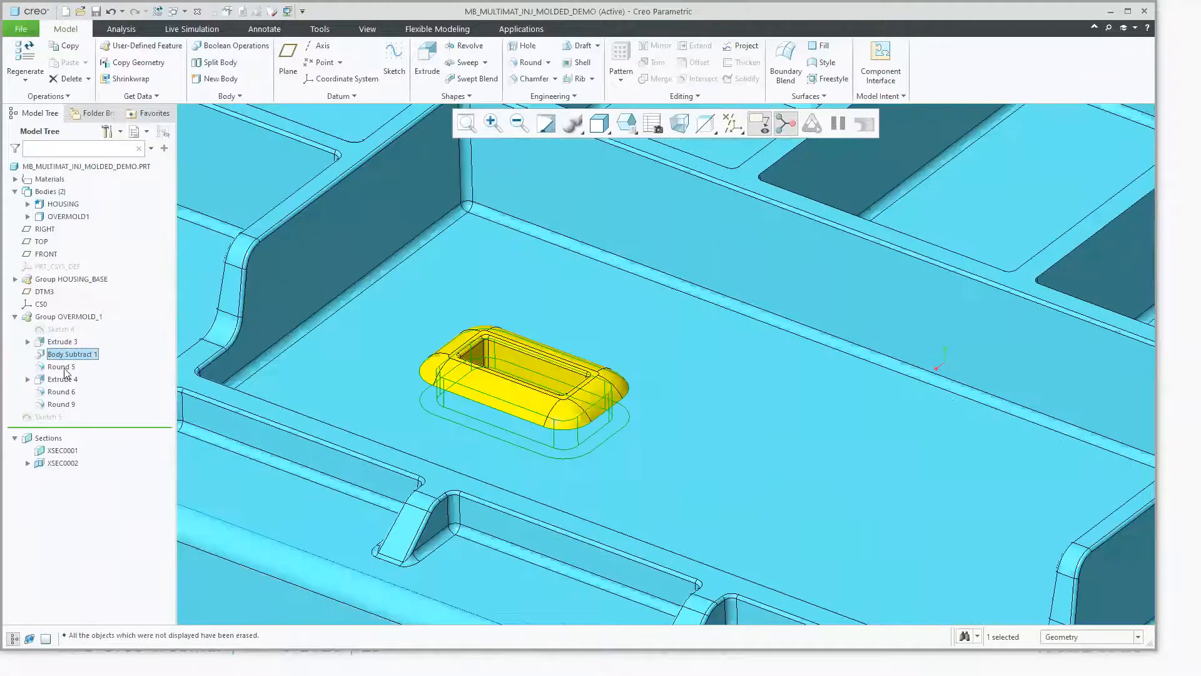
# Step: Examine the Round 5 and Round 9 features of the OVERMOLD_1 group on the yellow overmold
pyautogui.click(61, 366)
pyautogui.click(61, 404)
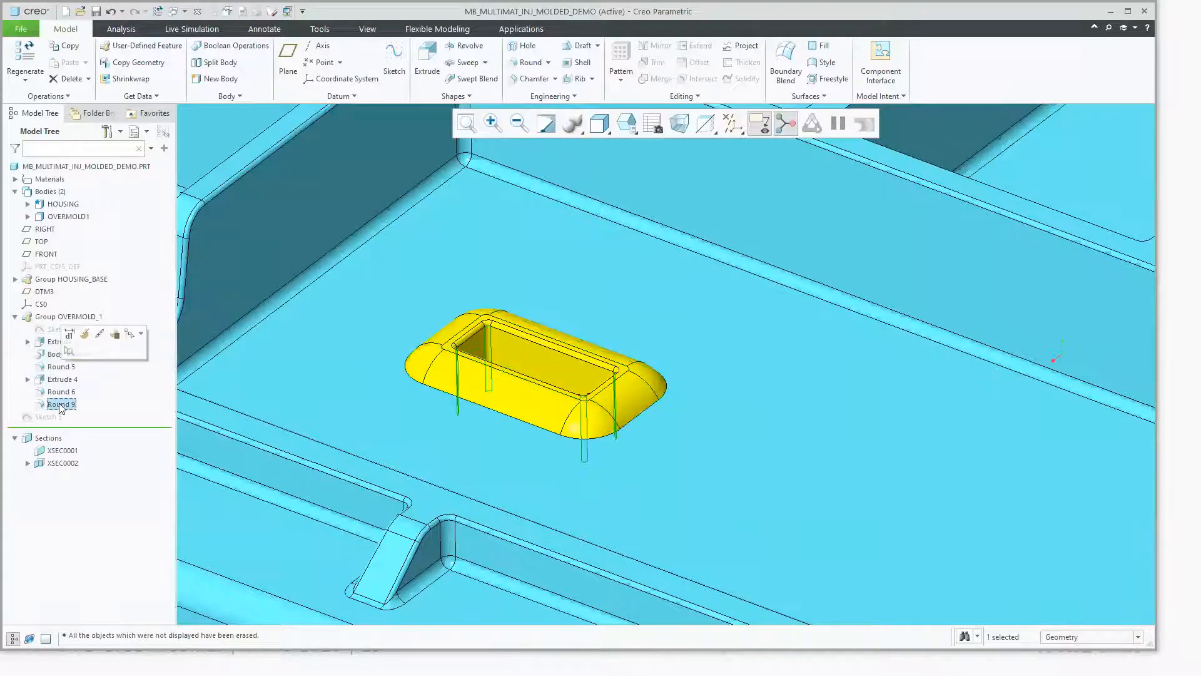
pyautogui.scroll(-5, 494, 447)
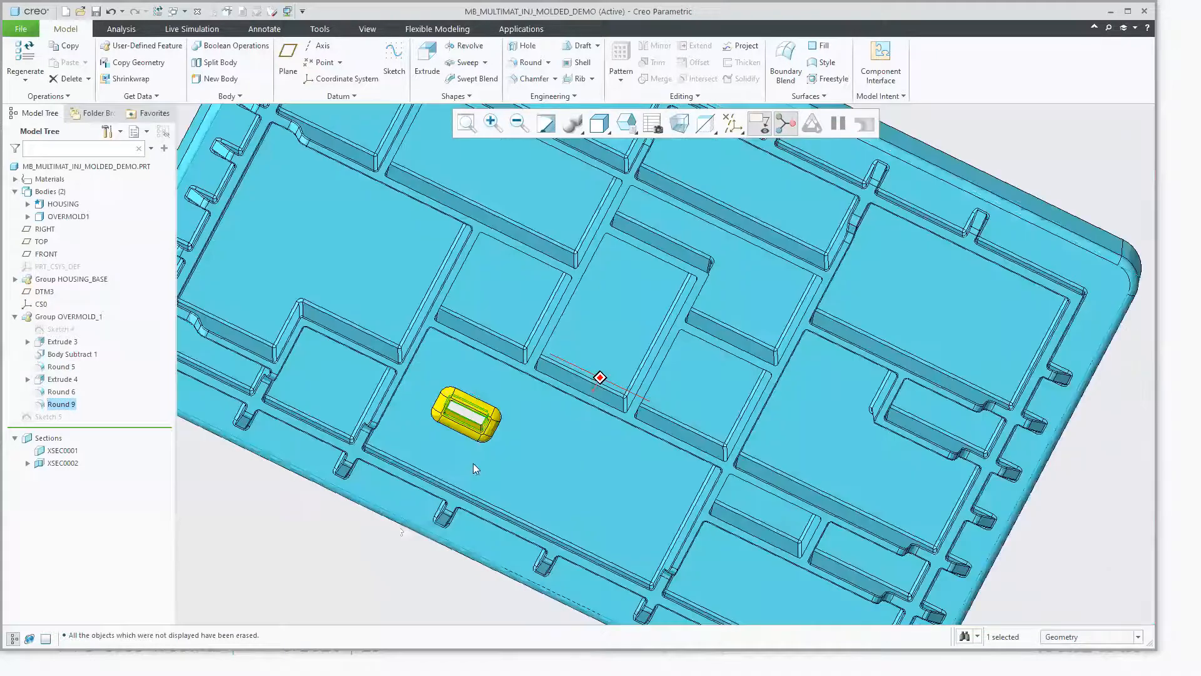
pyautogui.hotkey('ctrl', 'd')
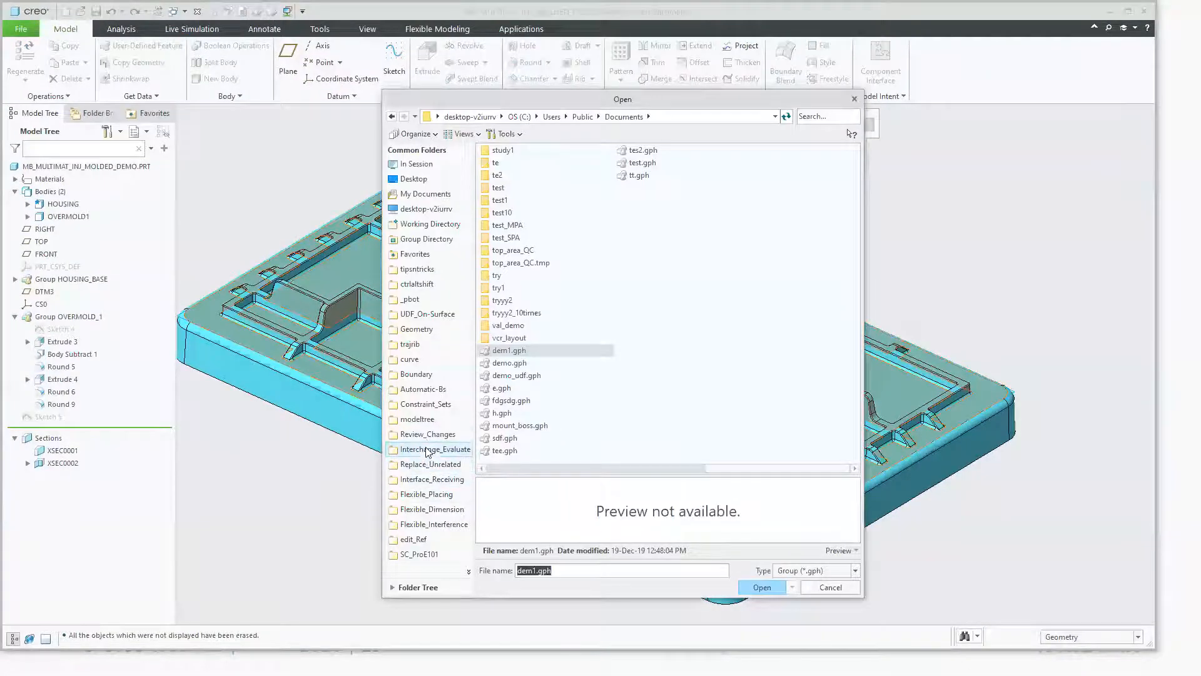
# Step: Insert the user-defined feature cutout_port_w_overm_type_a.gph from the injection molded folder in UDF_On-Surface, using advanced reference configuration
pyautogui.click(431, 314)
pyautogui.doubleClick(501, 164)
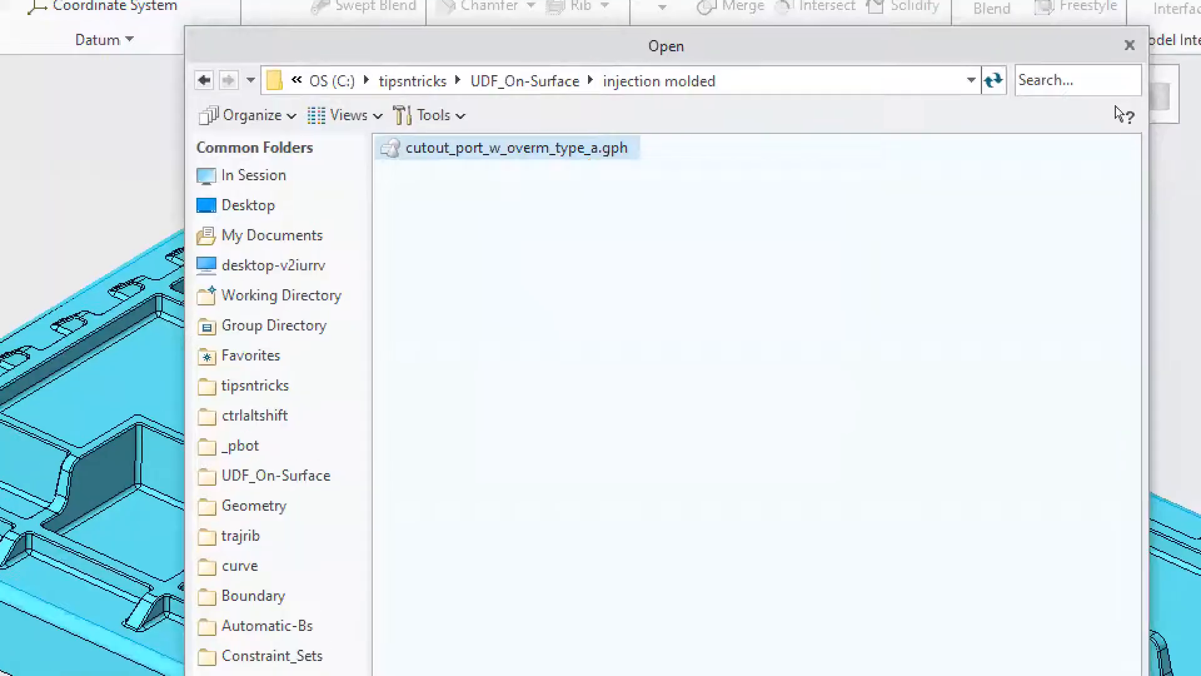
pyautogui.moveTo(584, 157)
pyautogui.mouseDown()
pyautogui.moveTo(576, 148)
pyautogui.moveTo(590, 168)
pyautogui.mouseUp()
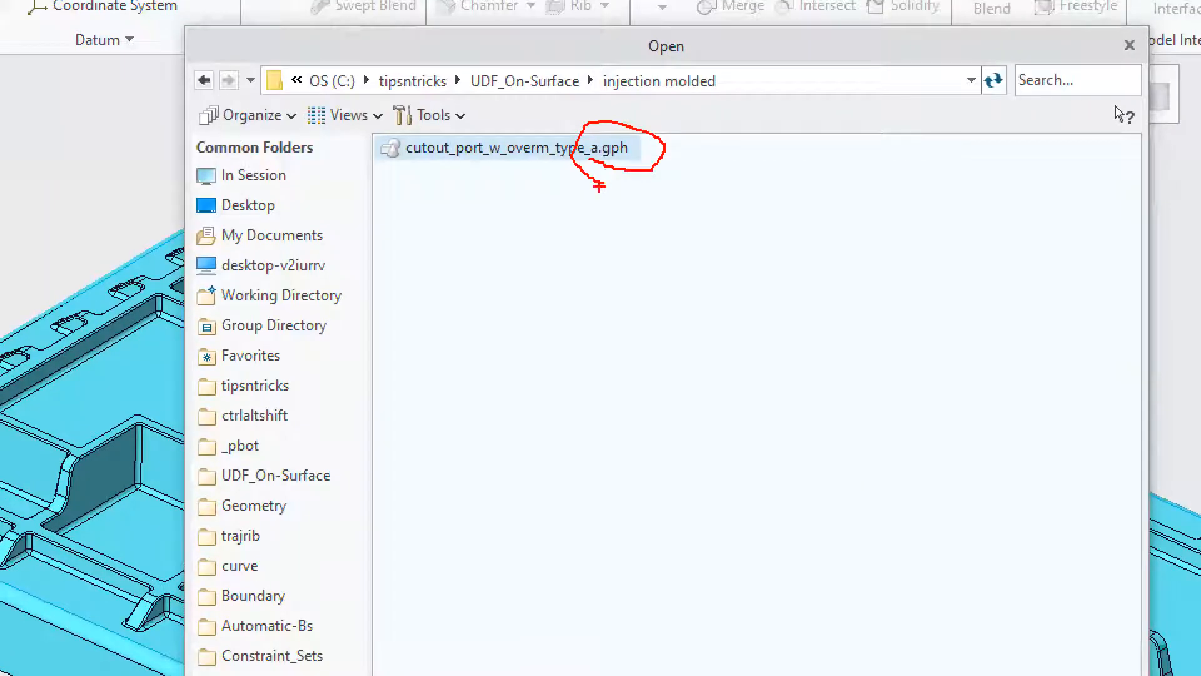
pyautogui.press('Escape')
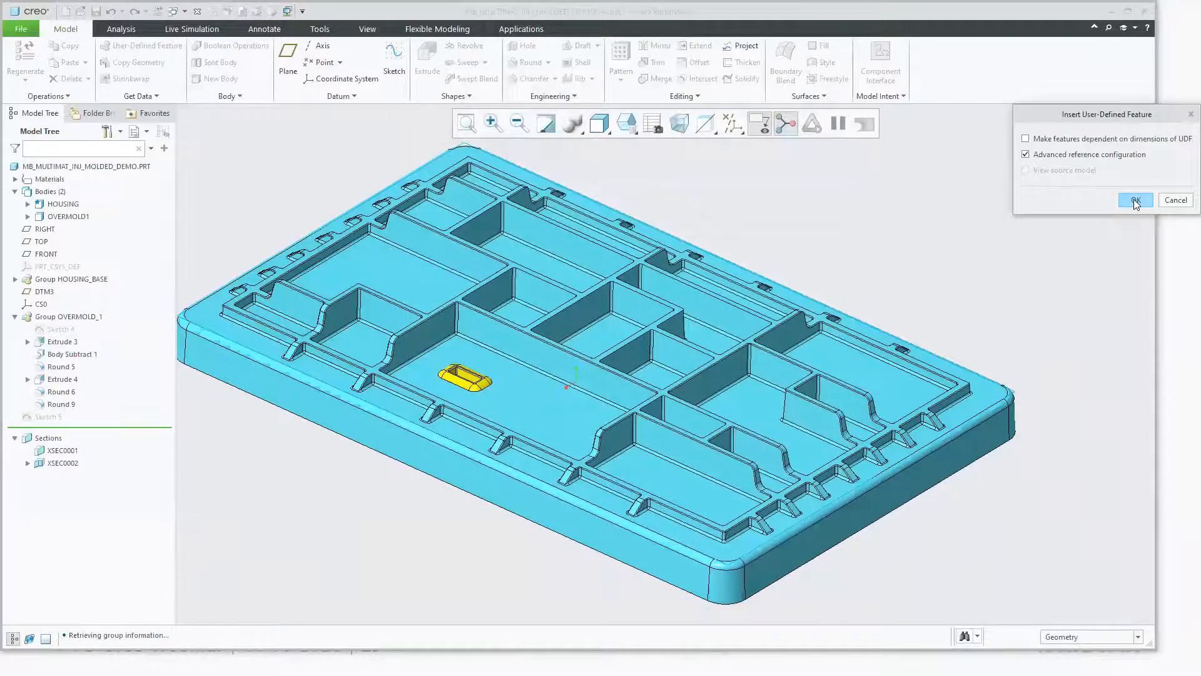
pyautogui.click(1135, 200)
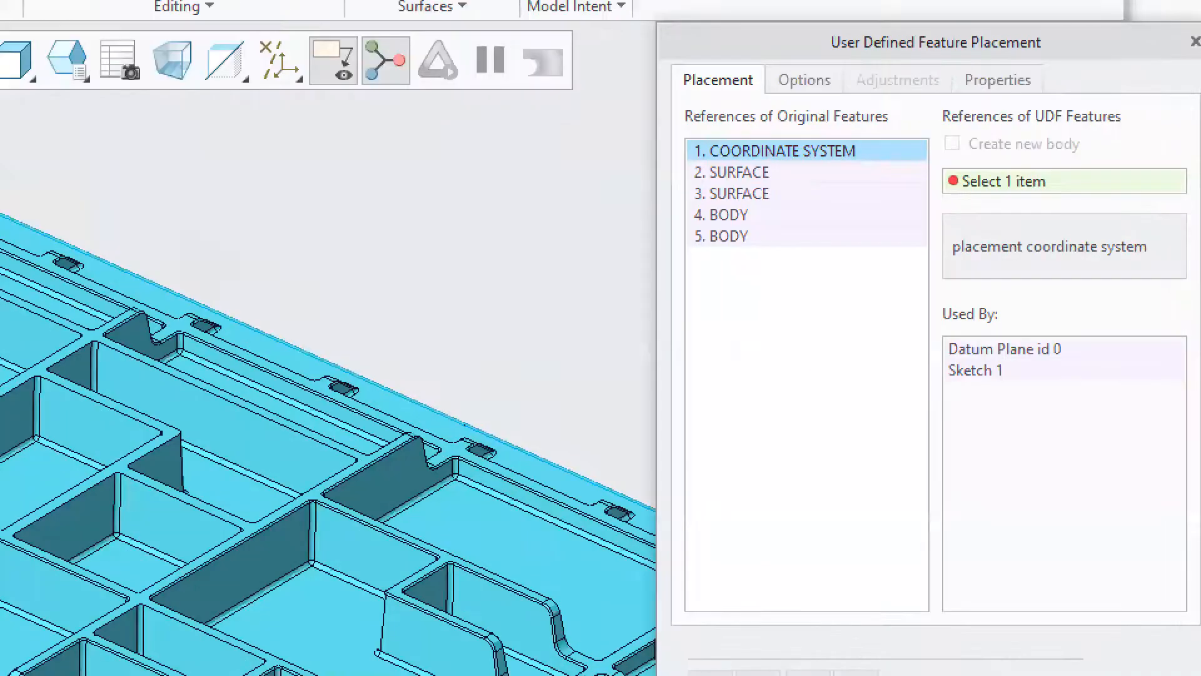
# Step: Turn on coordinate system display and assign CS0 as the UDF's placement coordinate system
pyautogui.moveTo(990, 148); pyautogui.dragTo(962, 174)
pyautogui.moveTo(773, 166); pyautogui.dragTo(758, 255)
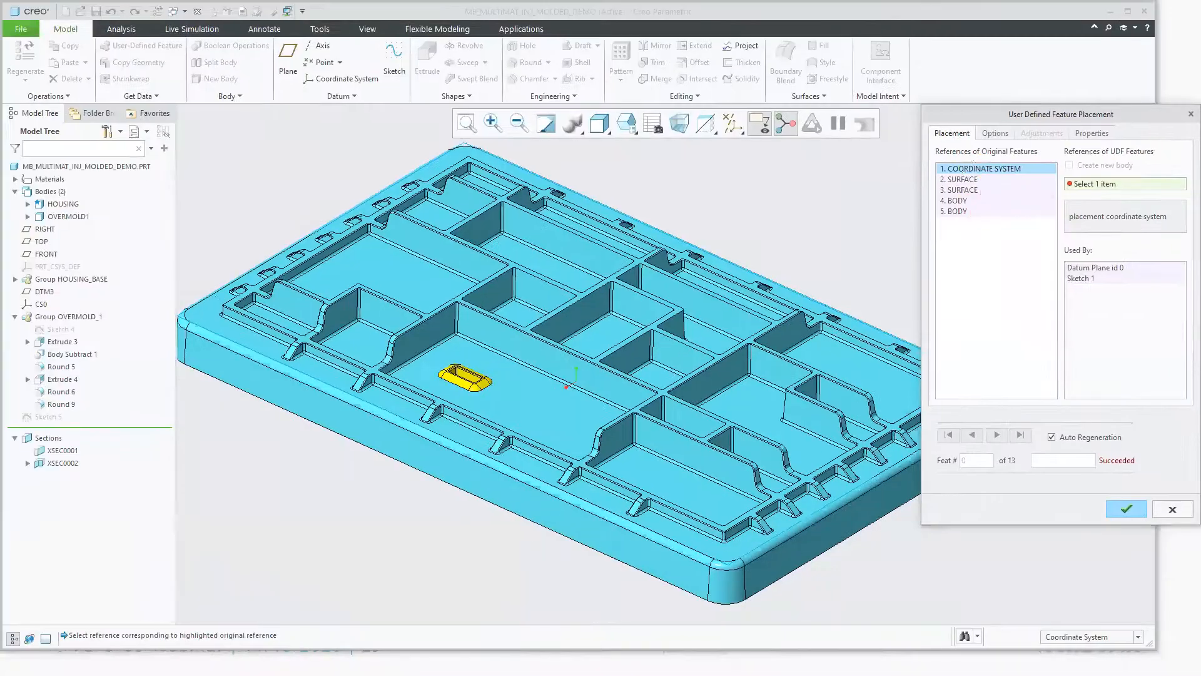
pyautogui.moveTo(912, 205)
pyautogui.mouseDown()
pyautogui.moveTo(862, 202)
pyautogui.moveTo(909, 229)
pyautogui.moveTo(946, 210)
pyautogui.mouseUp()
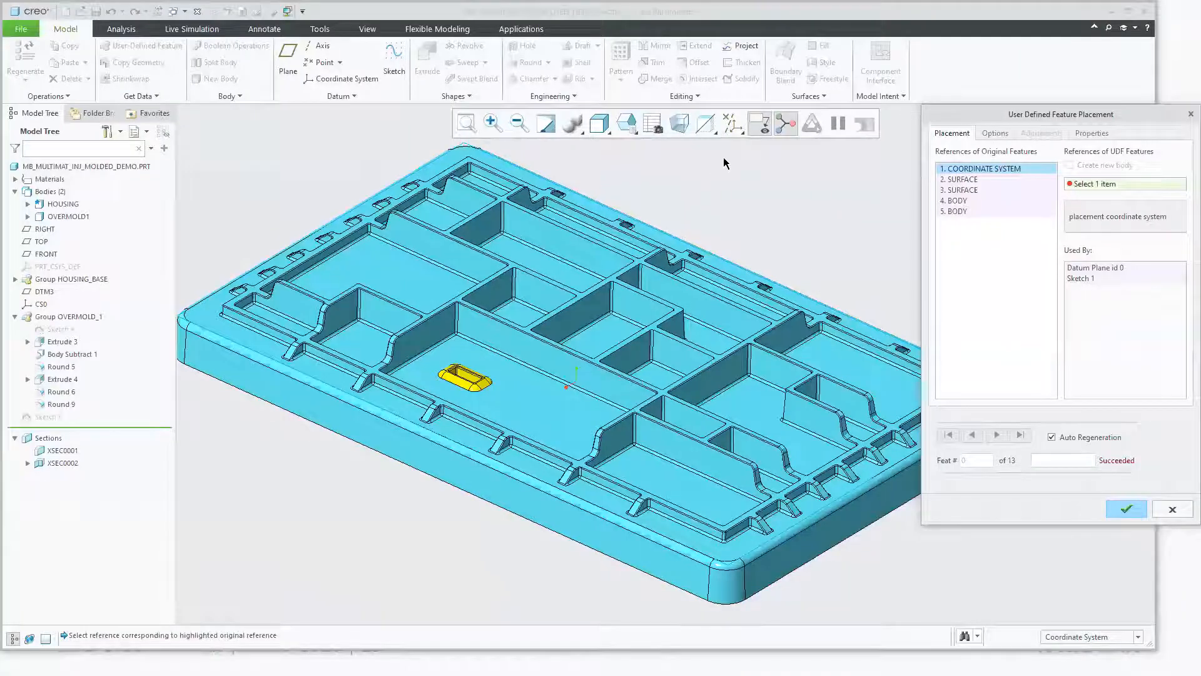
pyautogui.click(690, 105)
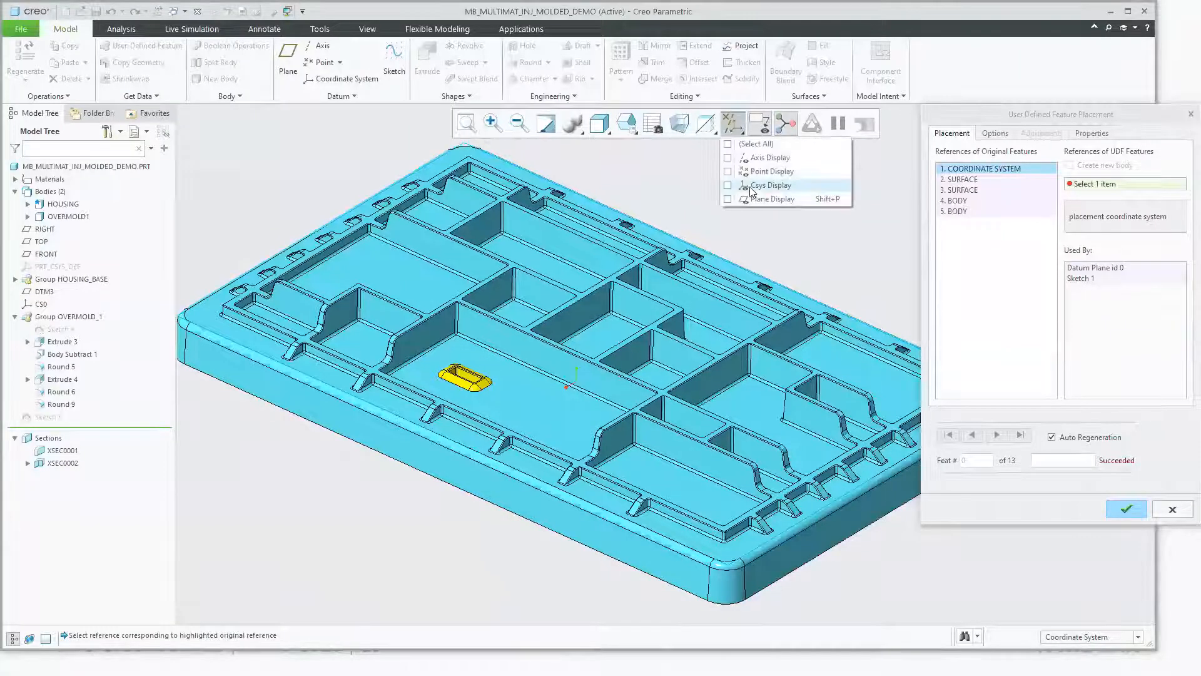
pyautogui.click(679, 185)
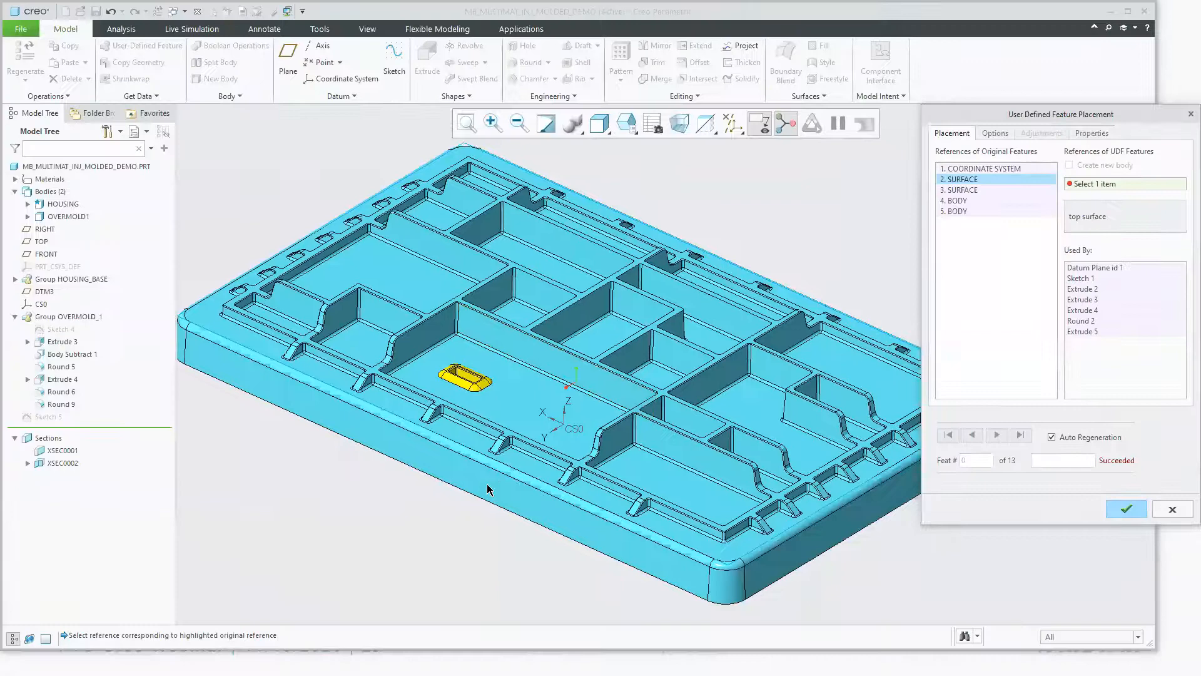
# Step: Assign the housing's top and bottom surfaces, HOUSING as main body and OVERMOLD1 as overmold body, and complete the UDF placement
pyautogui.click(488, 489)
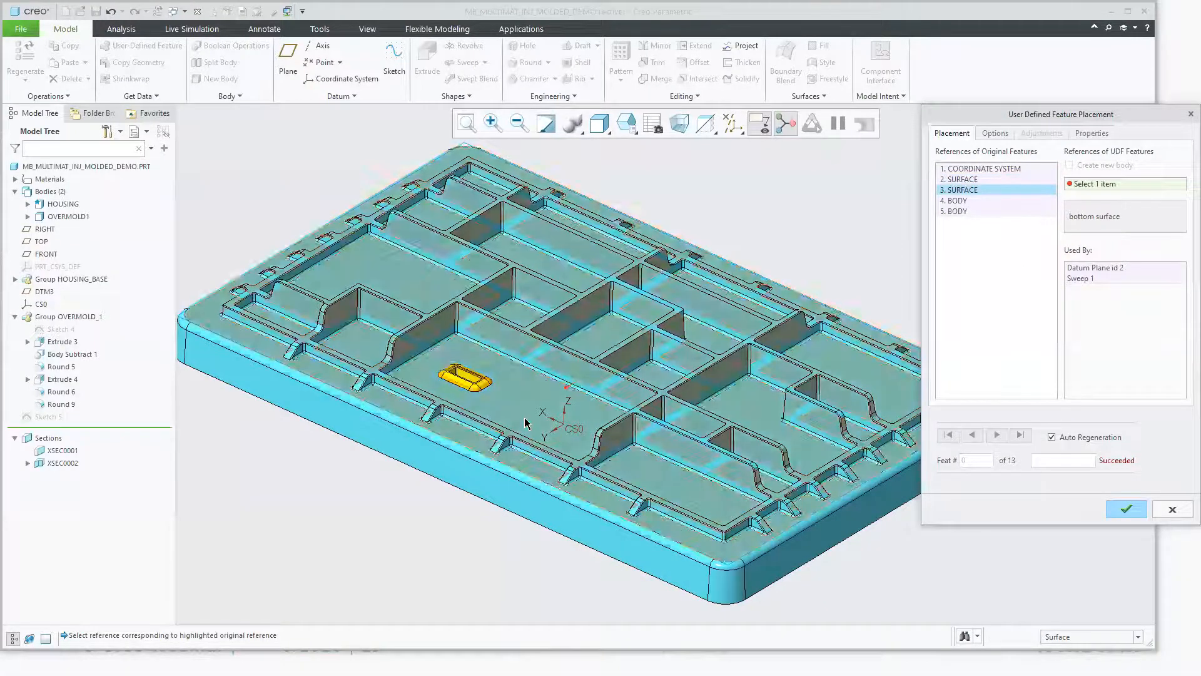
pyautogui.click(459, 561)
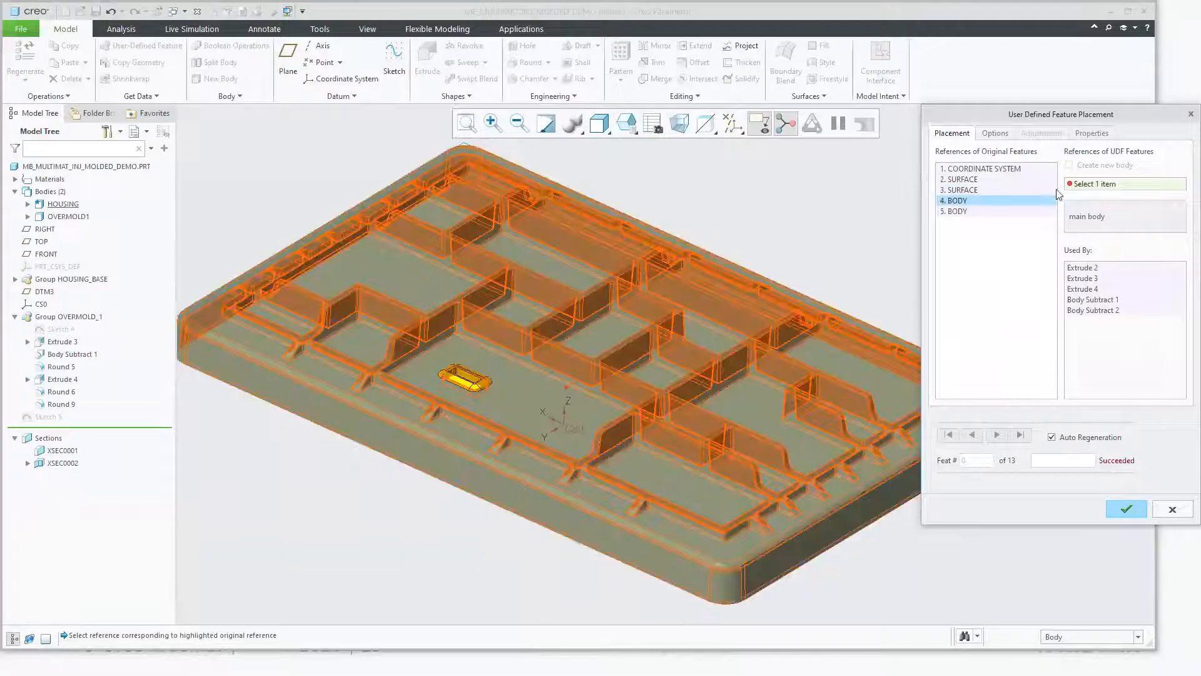
pyautogui.click(959, 211)
pyautogui.click(488, 373)
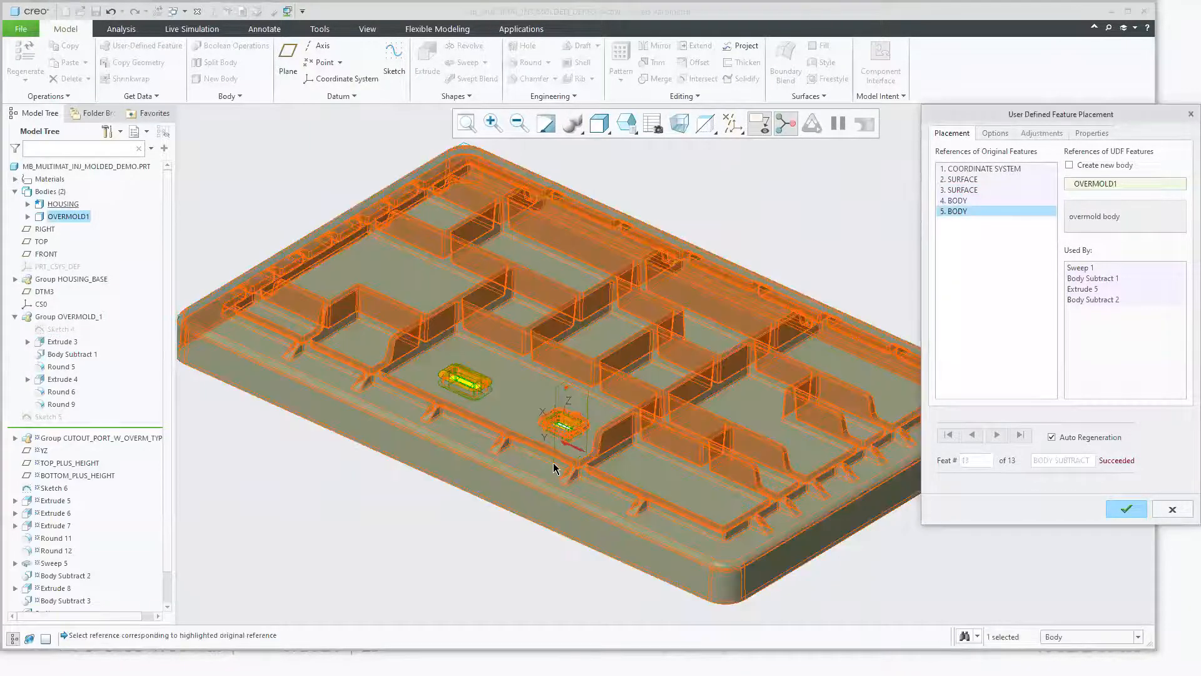
pyautogui.scroll(3, 581, 416)
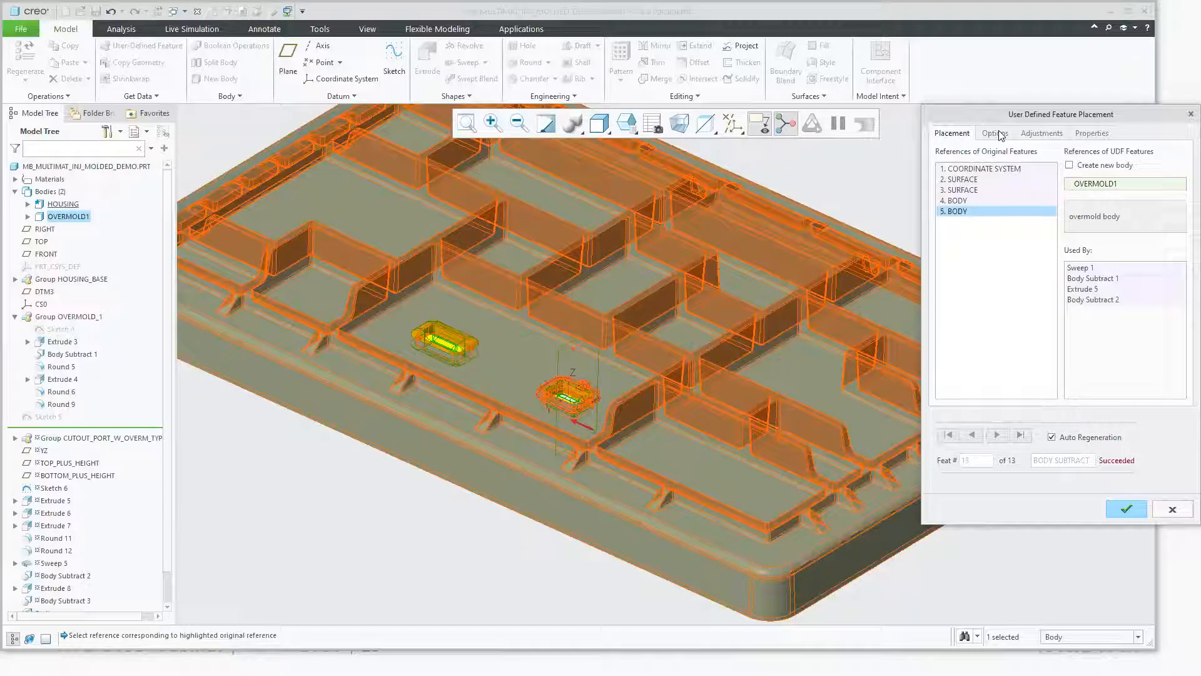
pyautogui.click(1127, 508)
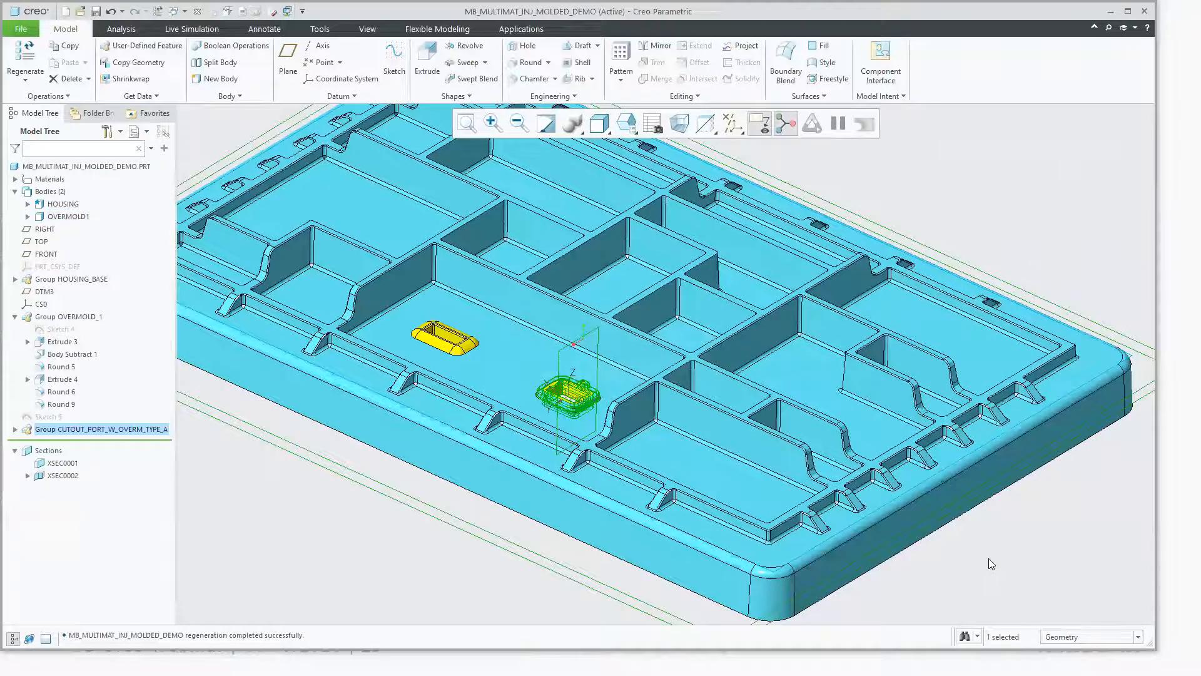
# Step: Inspect the placed cutout port with its overmold beside the existing overmold on the housing
pyautogui.click(987, 562)
pyautogui.scroll(-5, 554, 515)
pyautogui.moveTo(552, 420); pyautogui.dragTo(718, 409, button='middle')
pyautogui.scroll(4, 718, 409)
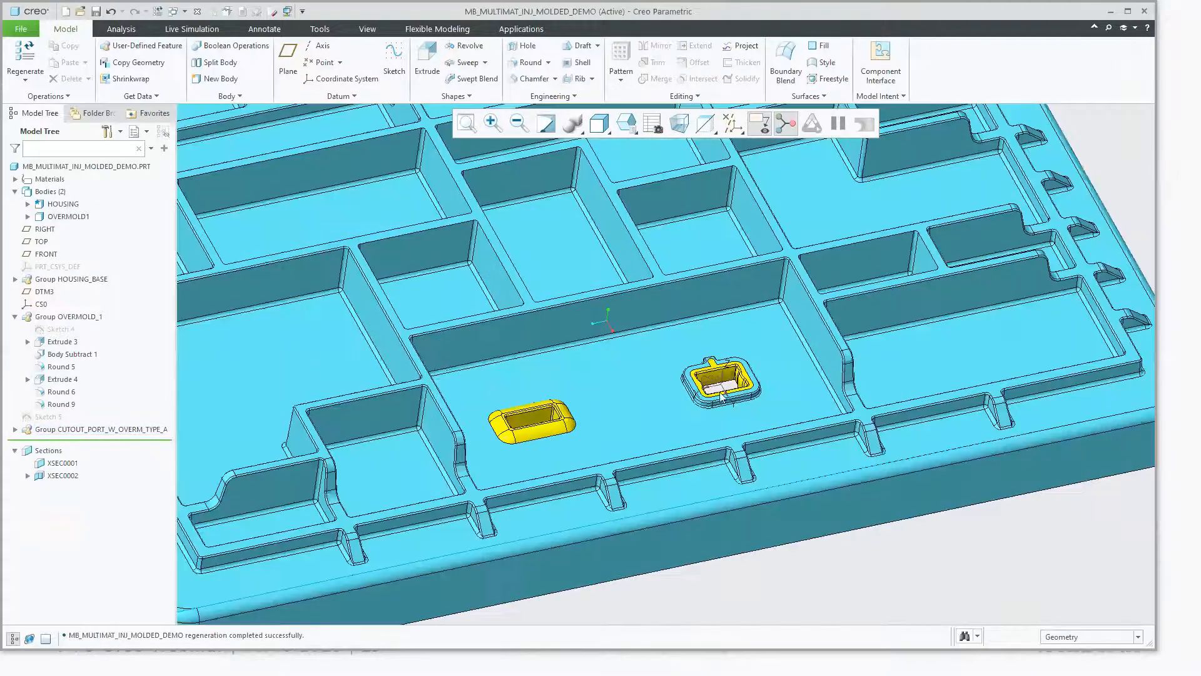
pyautogui.scroll(-3, 701, 406)
# Step: Expand the CUTOUT_PORT_W_OVERM_TYPE_A group and roll the model back to just after Extrude 5 to examine the opening
pyautogui.click(15, 429)
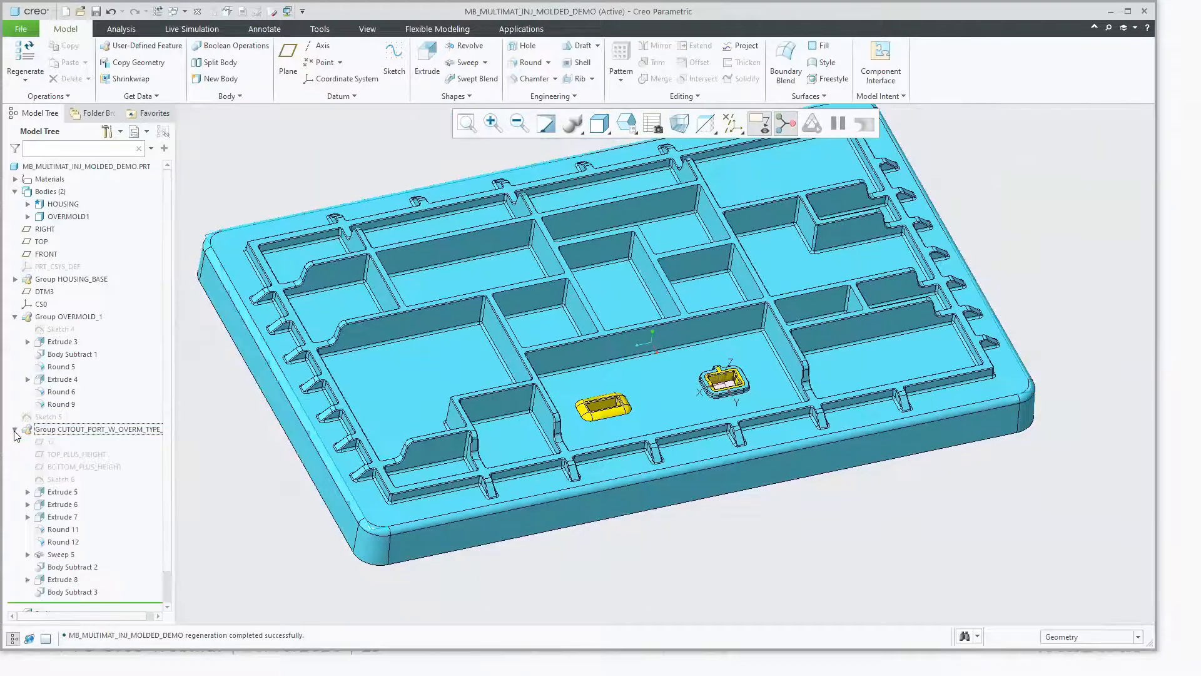
pyautogui.scroll(-1, 83, 503)
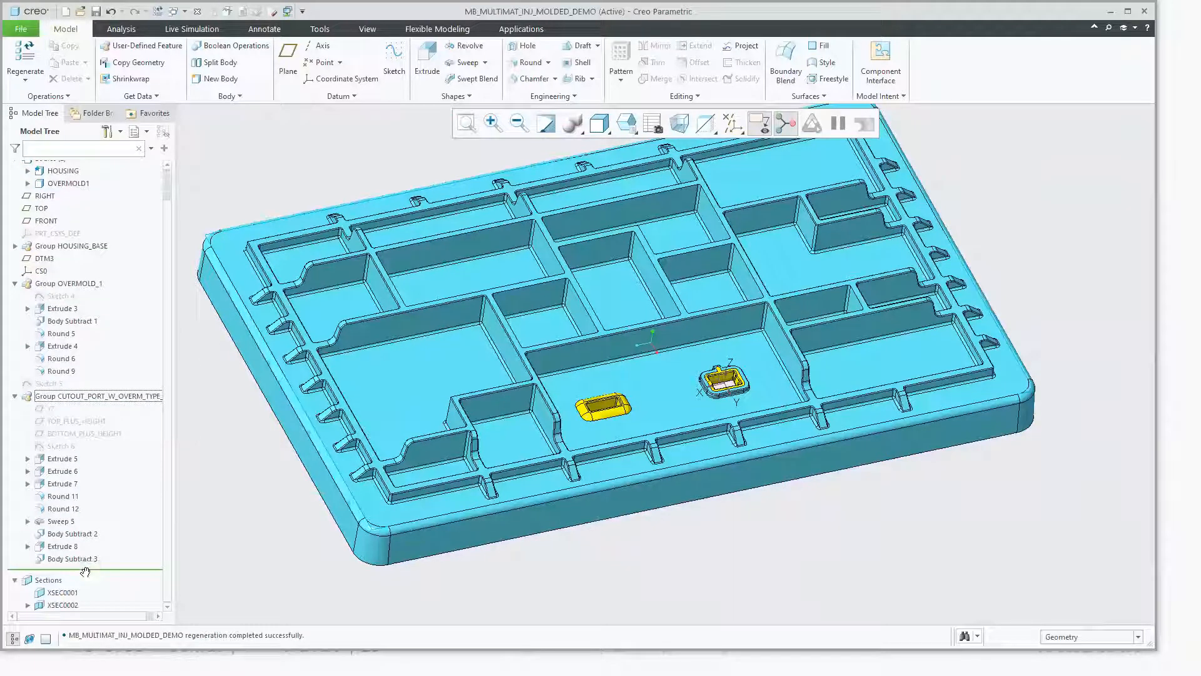
pyautogui.moveTo(84, 569); pyautogui.dragTo(75, 459)
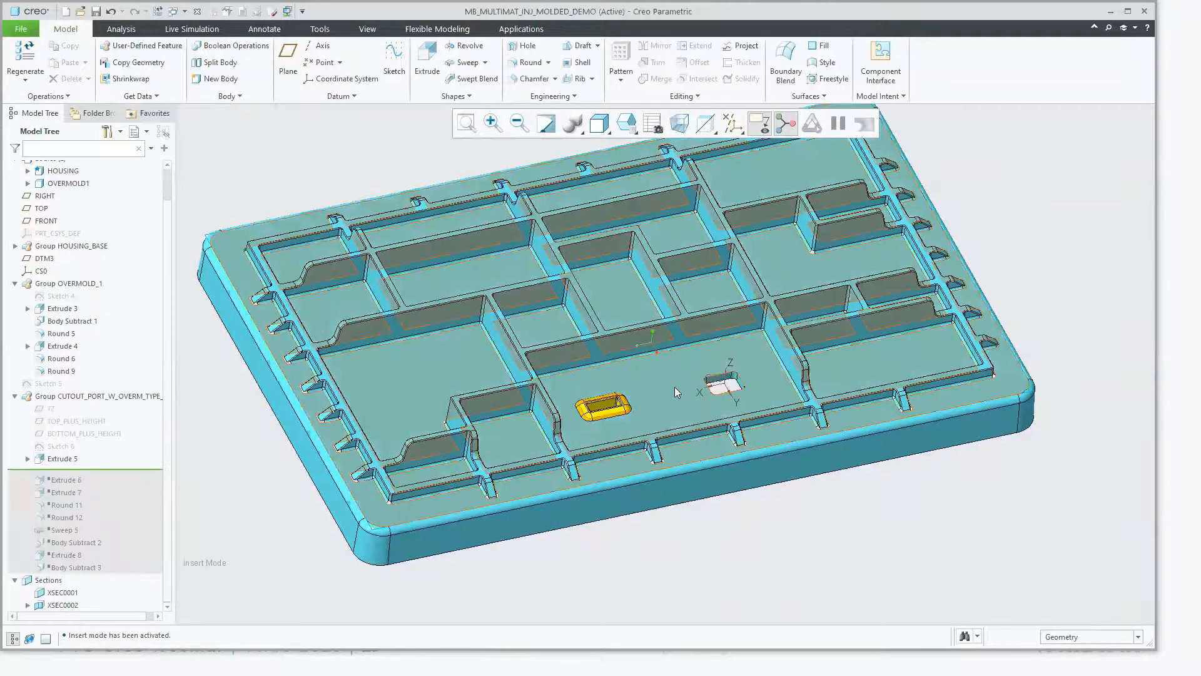
pyautogui.scroll(5, 818, 371)
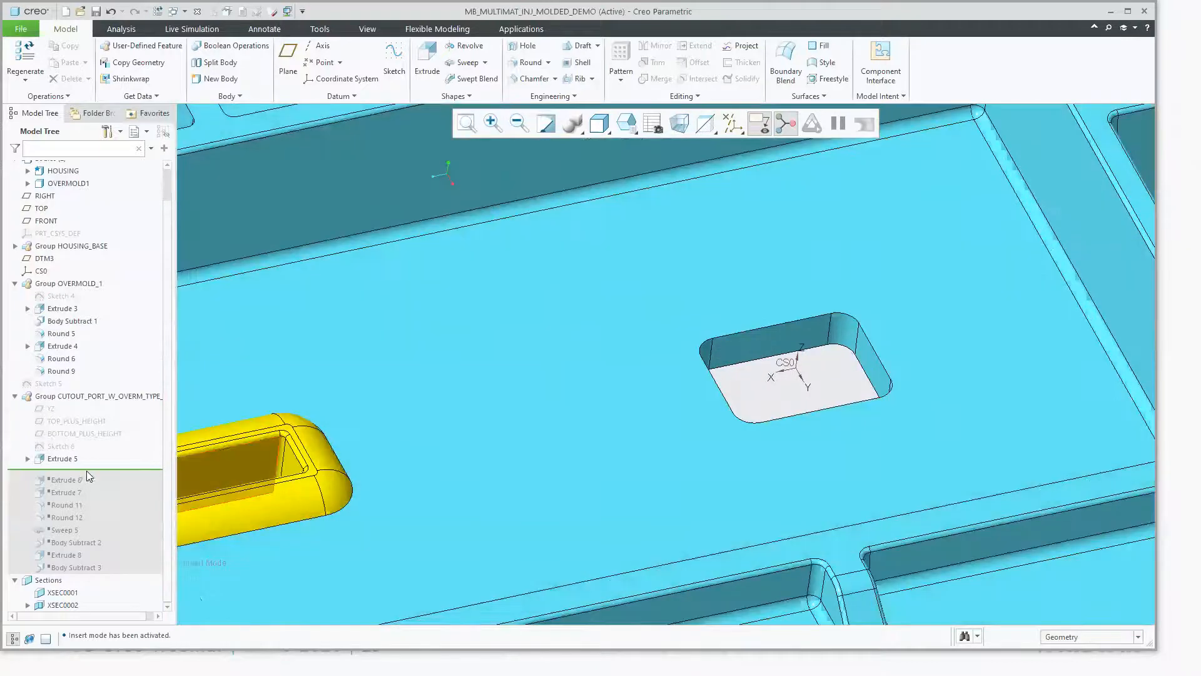
# Step: Roll the model forward past Sweep 5 to the end of the port group, after Body Subtract 3, and inspect the overmolded port
pyautogui.moveTo(93, 483); pyautogui.dragTo(76, 530)
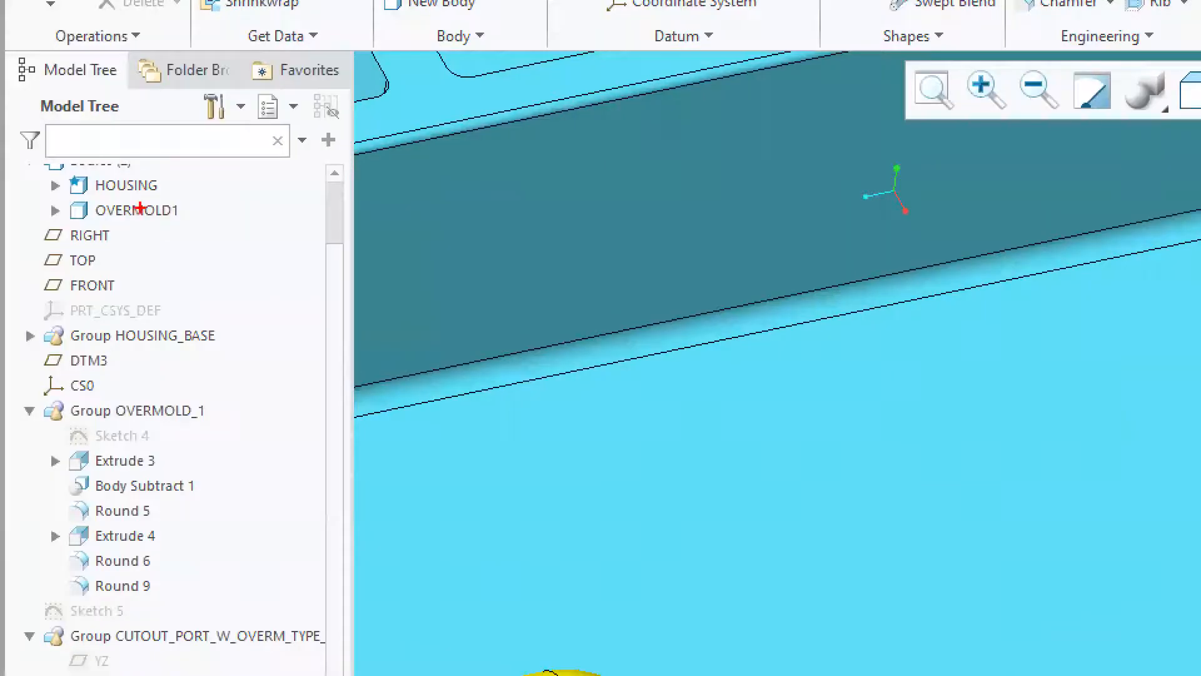
pyautogui.moveTo(67, 169)
pyautogui.mouseDown()
pyautogui.moveTo(102, 167)
pyautogui.moveTo(108, 181)
pyautogui.mouseUp()
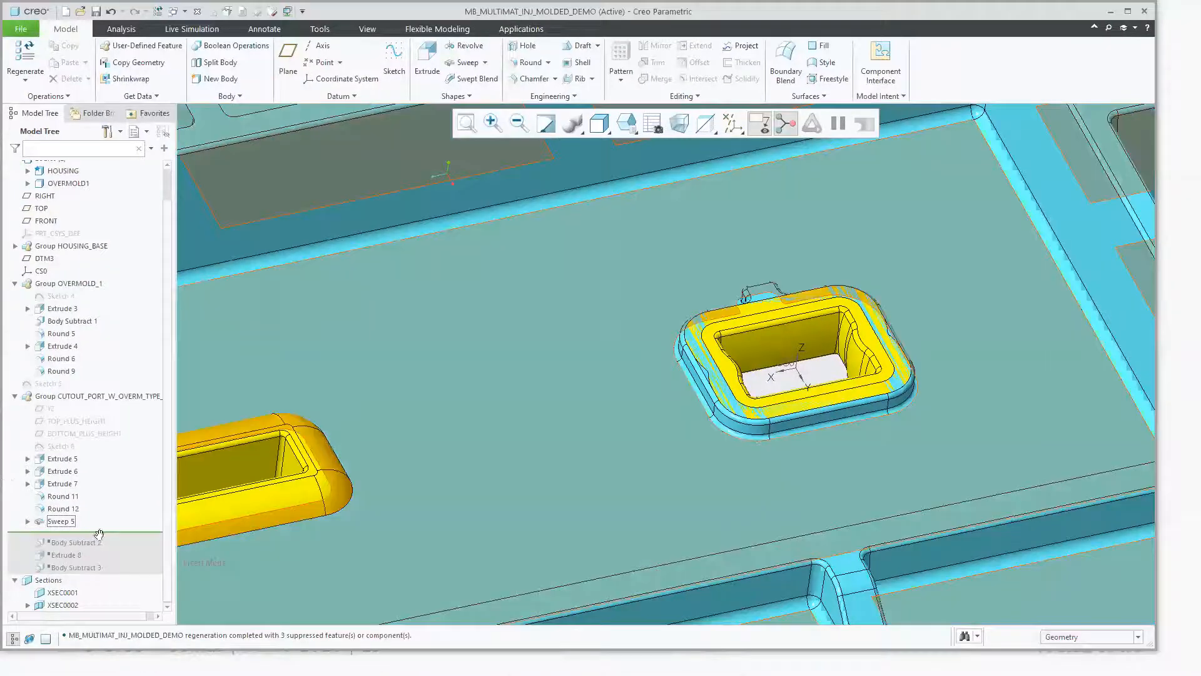
pyautogui.moveTo(99, 533); pyautogui.dragTo(87, 570)
pyautogui.scroll(3, 739, 386)
pyautogui.moveTo(739, 385); pyautogui.dragTo(671, 402, button='middle')
pyautogui.hotkey('ctrl', 'd')
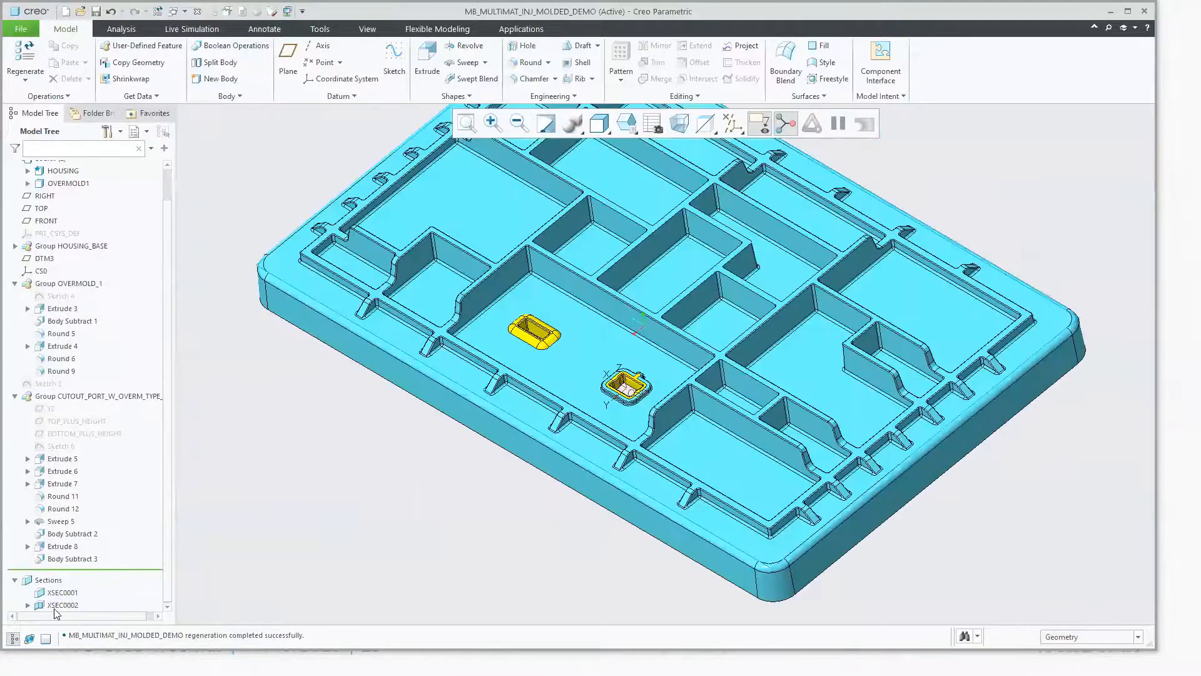
# Step: Activate the XSEC0002 cross-section and inspect the cut through both overmolds and the housing wall
pyautogui.click(61, 605)
pyautogui.click(62, 534)
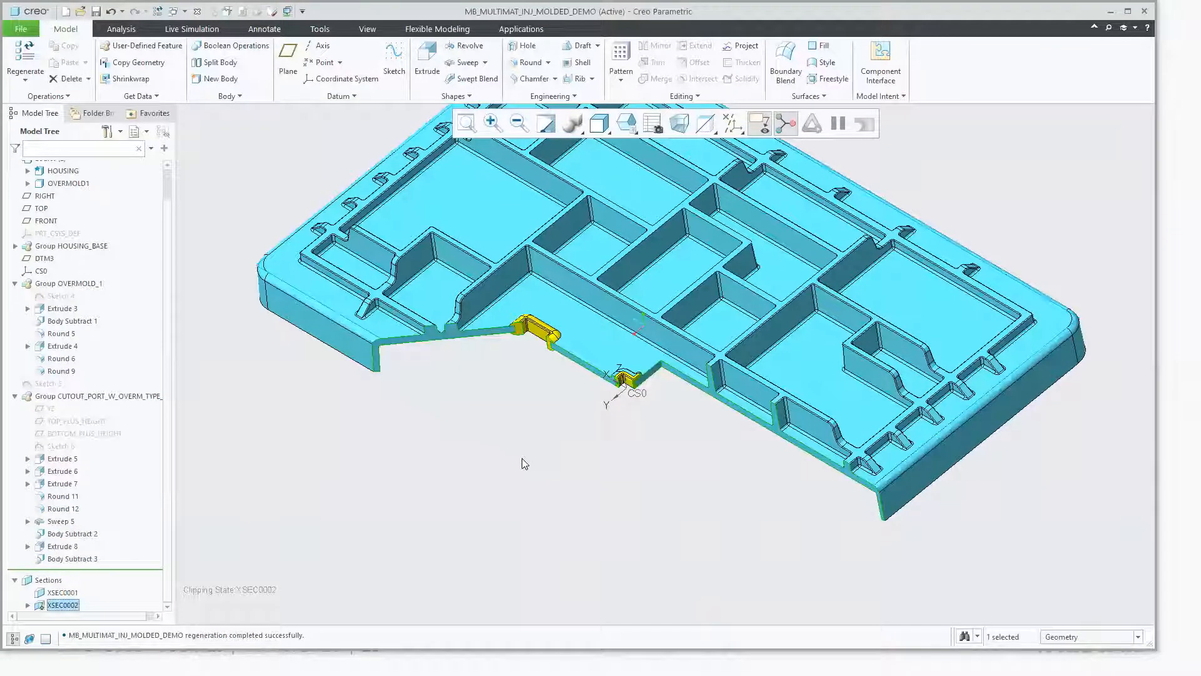
pyautogui.click(522, 457)
pyautogui.moveTo(522, 458); pyautogui.dragTo(604, 344, button='middle')
pyautogui.scroll(-5, 604, 343)
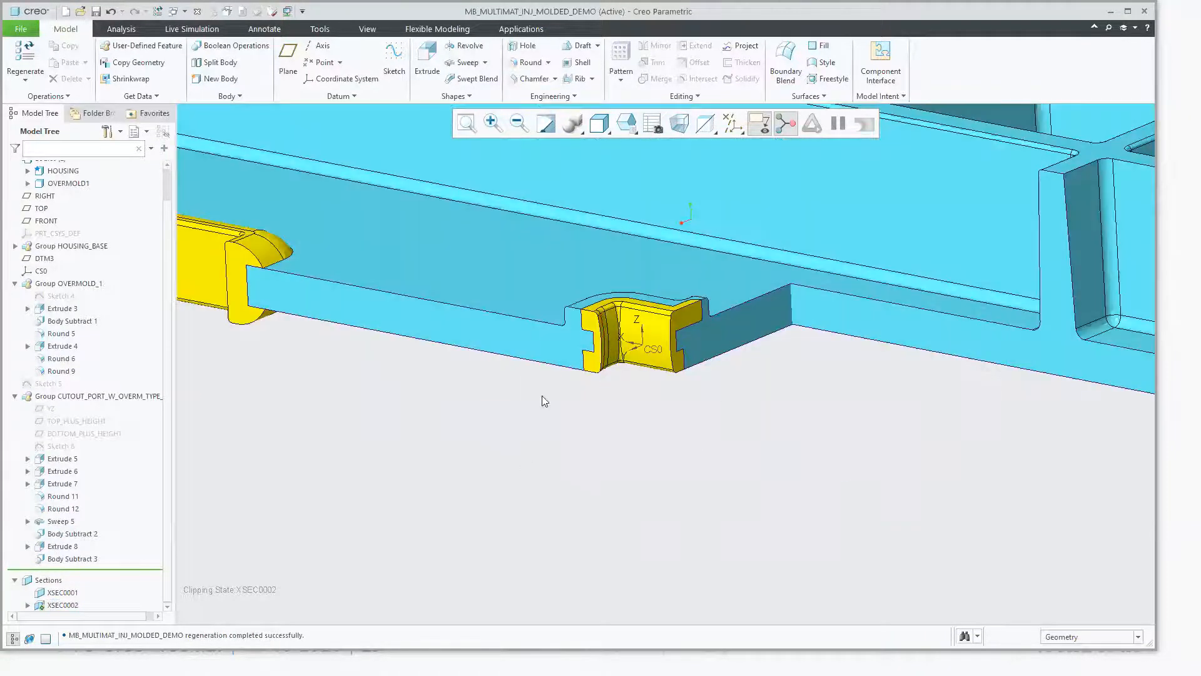
pyautogui.scroll(3, 555, 456)
pyautogui.hotkey('ctrl', 'd')
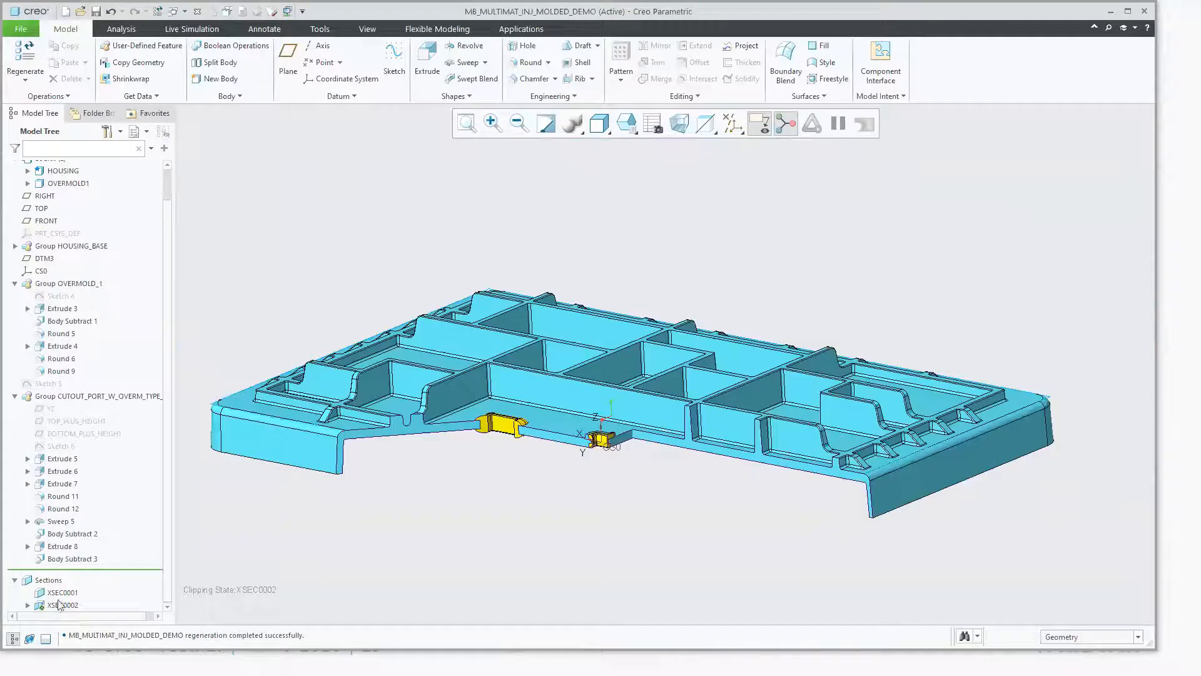
# Step: Deactivate and reactivate XSEC0002 to compare the full housing with its sectioned view
pyautogui.click(62, 605)
pyautogui.click(66, 527)
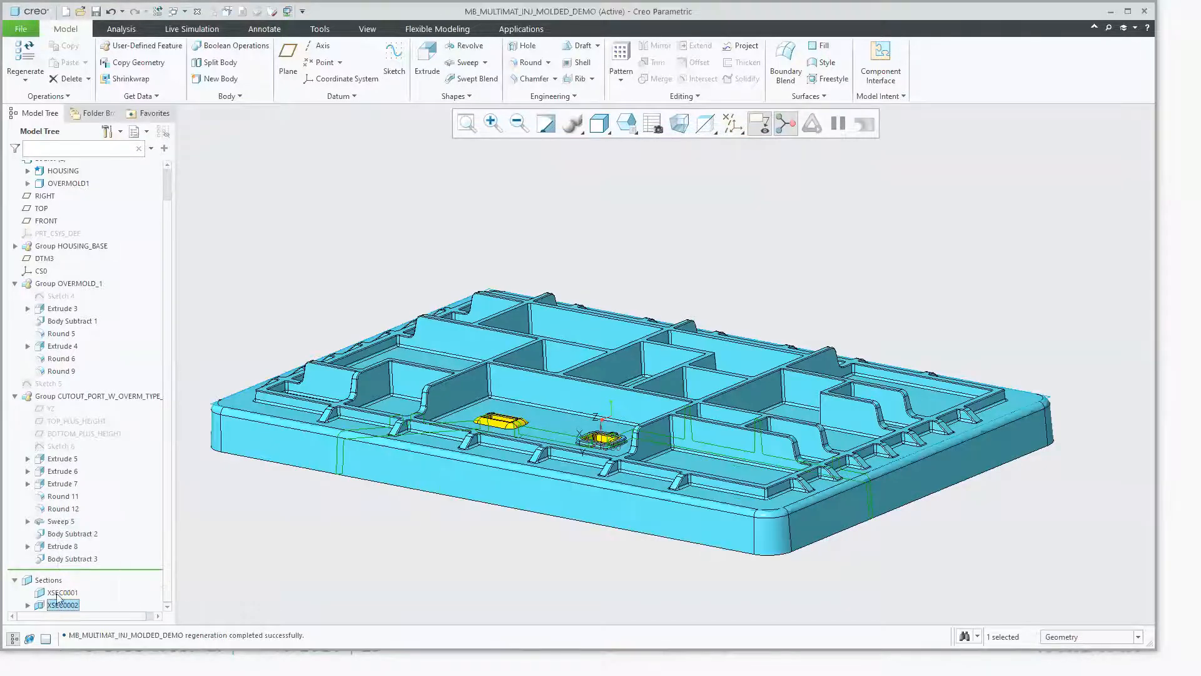
pyautogui.click(62, 605)
pyautogui.click(66, 529)
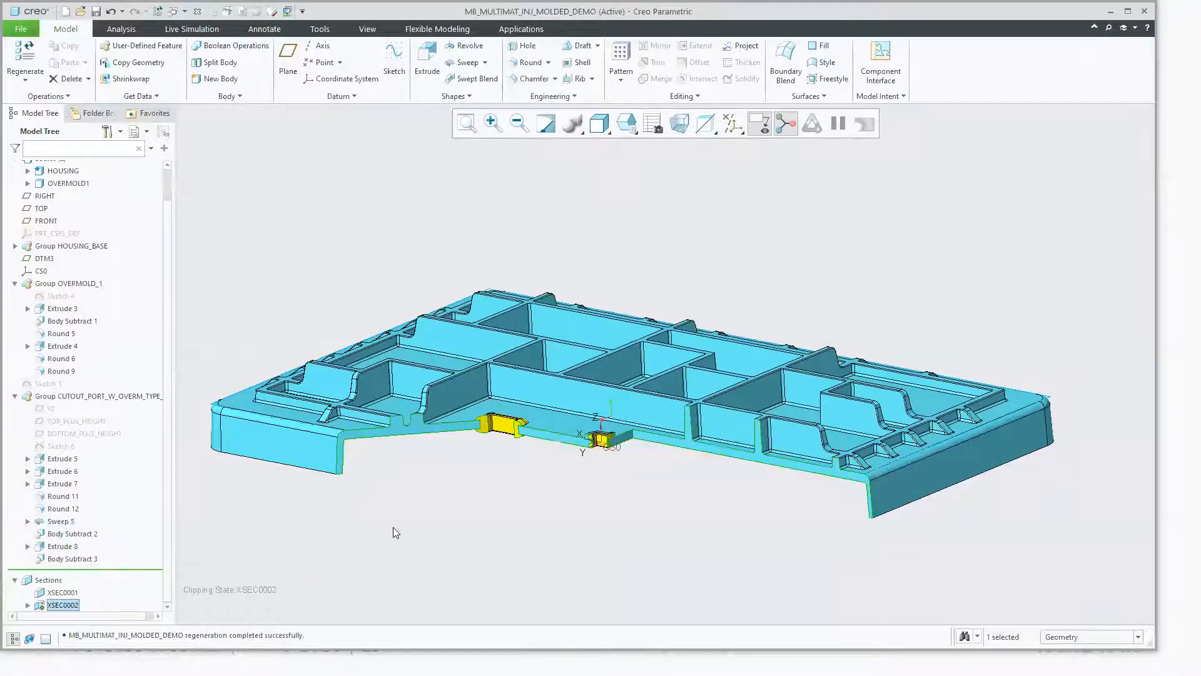
# Step: Erase the models that are not displayed from the session and open create_udf.prt from the UDF_On-Surface folder
pyautogui.moveTo(541, 494); pyautogui.dragTo(331, 244, button='middle')
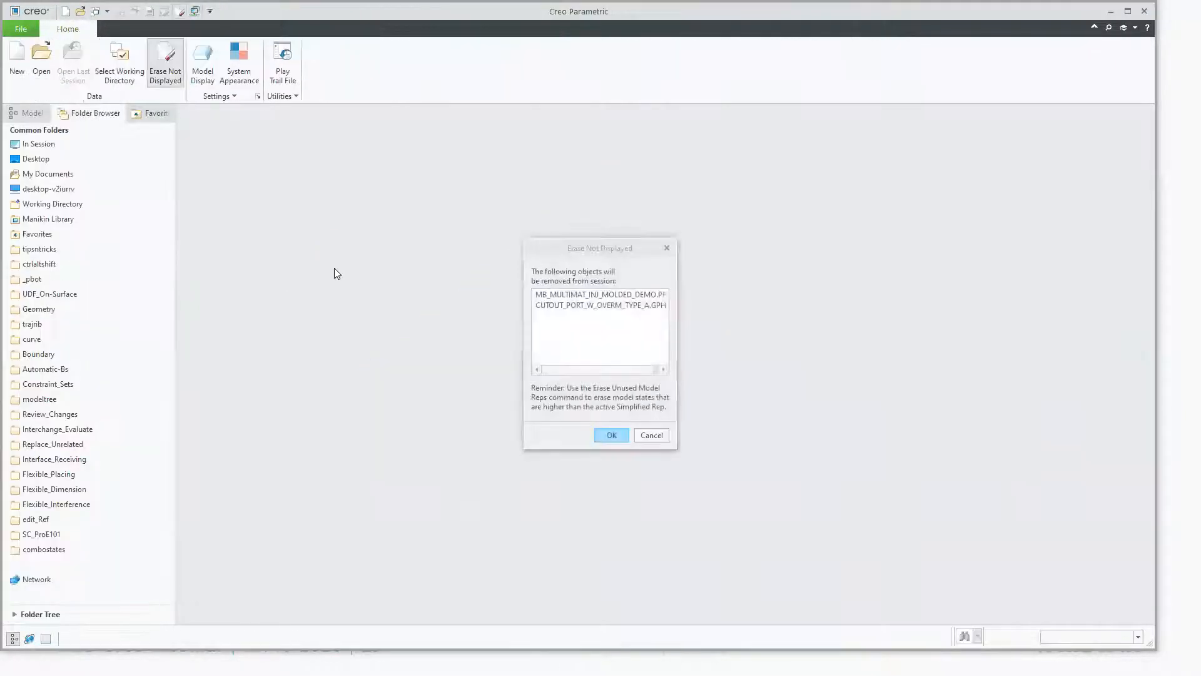
pyautogui.press('Return')
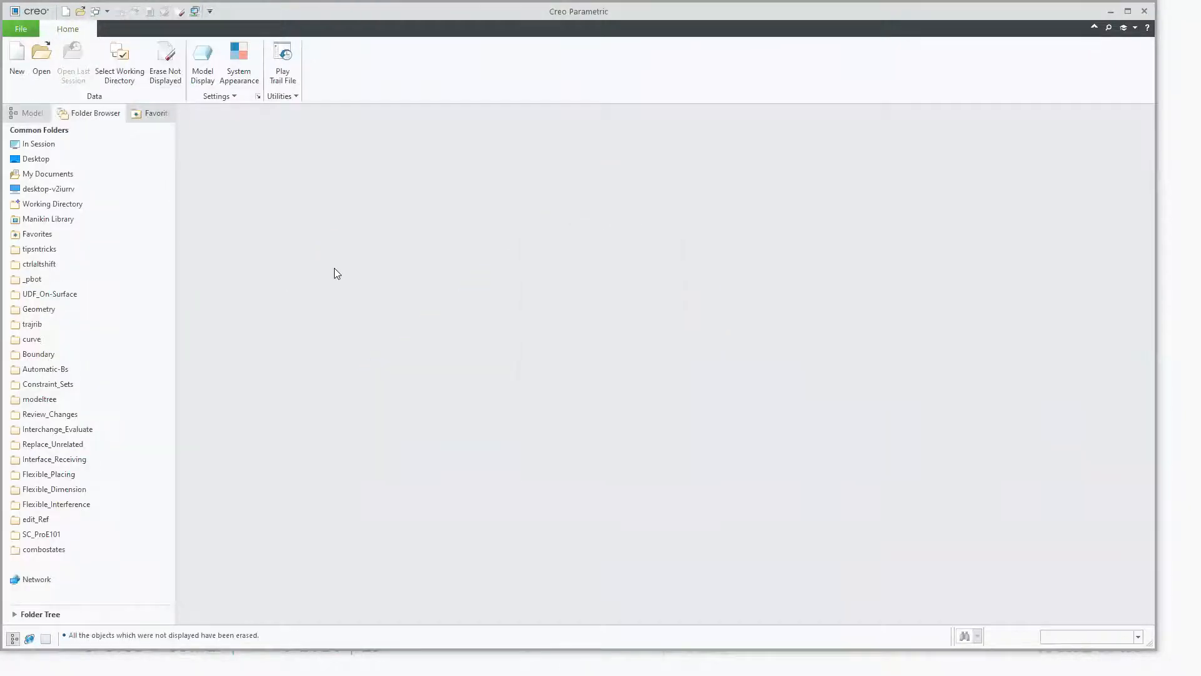
pyautogui.click(56, 293)
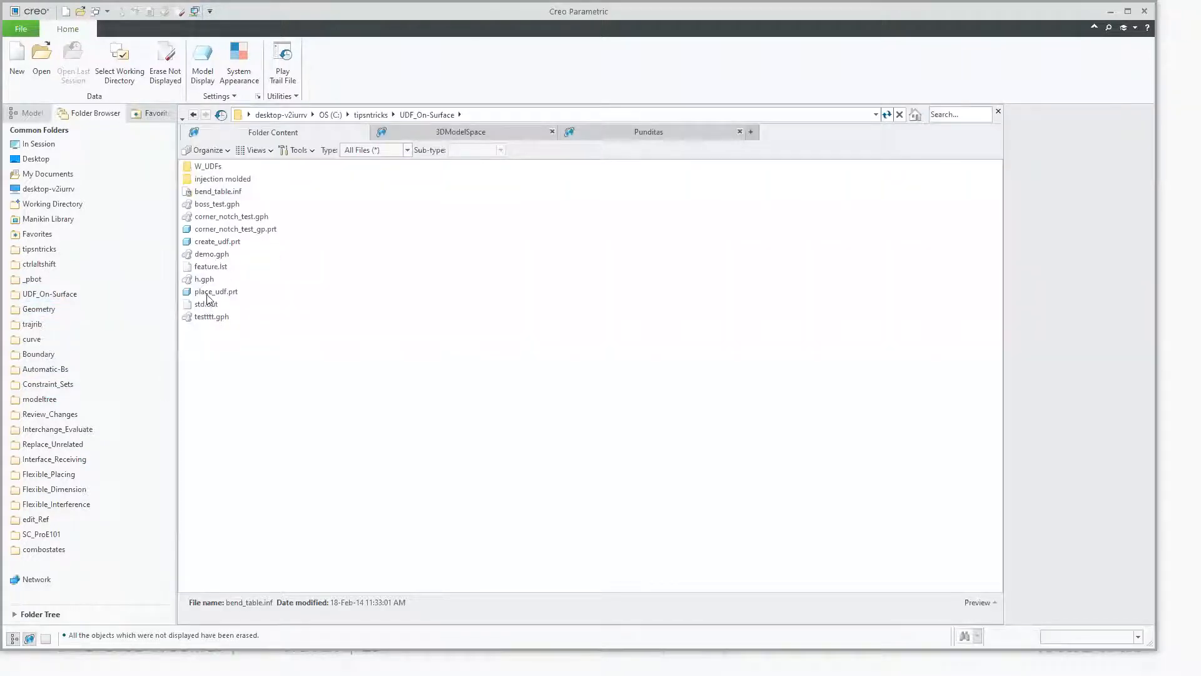
pyautogui.doubleClick(208, 243)
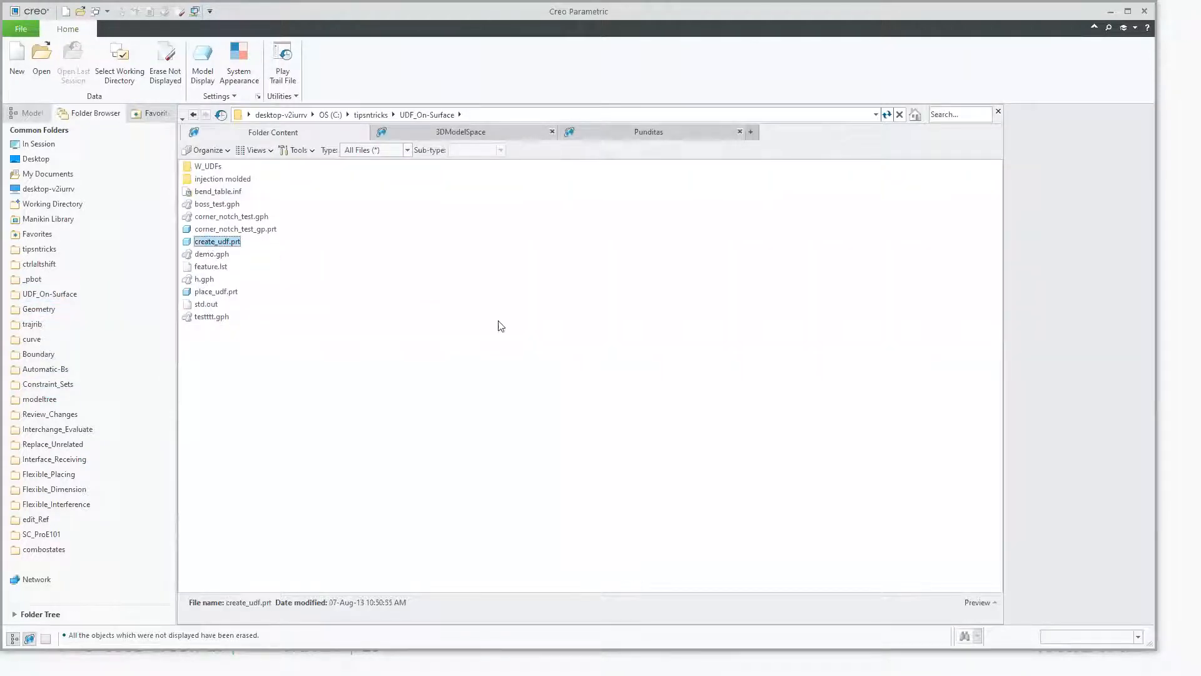
# Step: Roll the ribbed boss model back to just before the HOLE feature to examine how it is built
pyautogui.moveTo(424, 432)
pyautogui.mouseDown(button='middle')
pyautogui.moveTo(357, 411)
pyautogui.moveTo(335, 485)
pyautogui.moveTo(306, 448)
pyautogui.moveTo(373, 410)
pyautogui.moveTo(333, 405)
pyautogui.moveTo(359, 406)
pyautogui.mouseUp(button='middle')
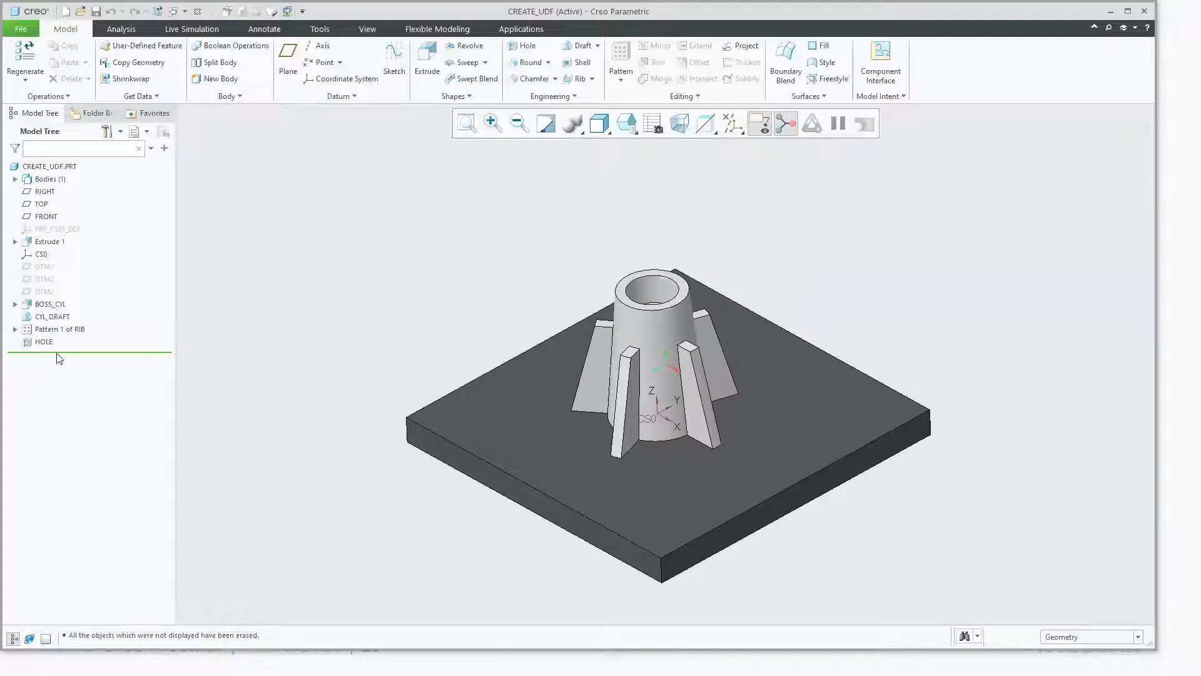
pyautogui.moveTo(60, 352)
pyautogui.mouseDown()
pyautogui.moveTo(61, 249)
pyautogui.moveTo(81, 352)
pyautogui.mouseUp()
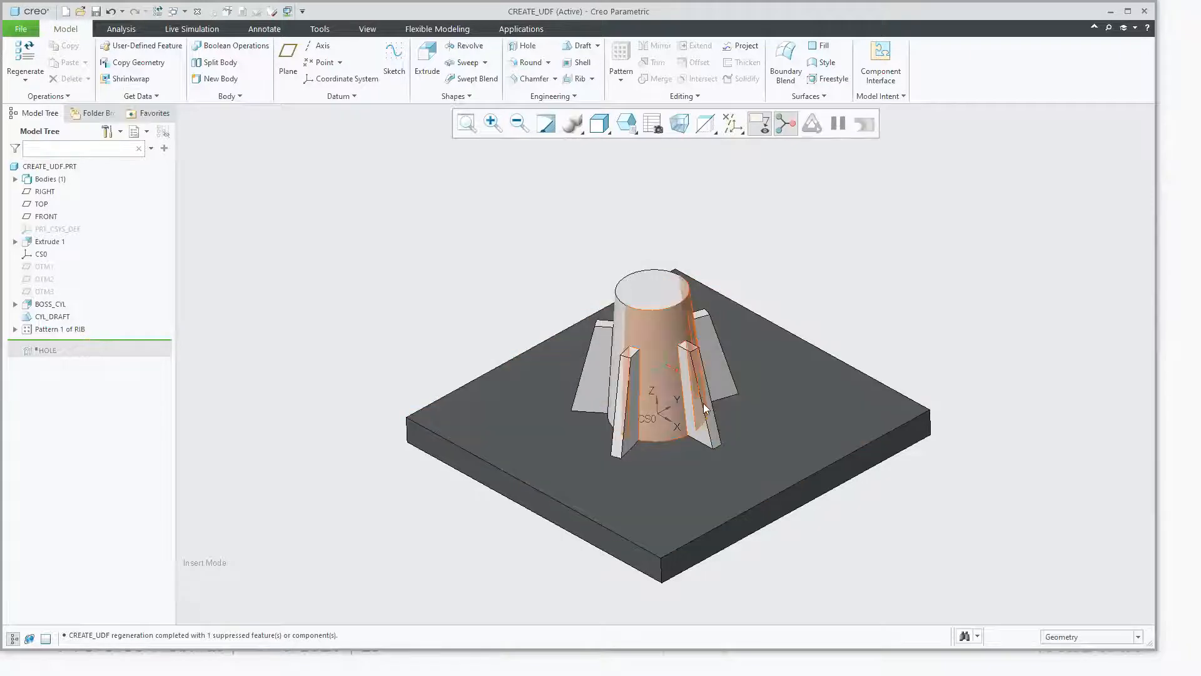
# Step: Roll the ribbed boss model forward past the HOLE feature to restore the bore
pyautogui.moveTo(663, 362); pyautogui.dragTo(763, 375, button='middle')
pyautogui.scroll(-4, 726, 328)
pyautogui.moveTo(726, 327); pyautogui.dragTo(663, 384, button='middle')
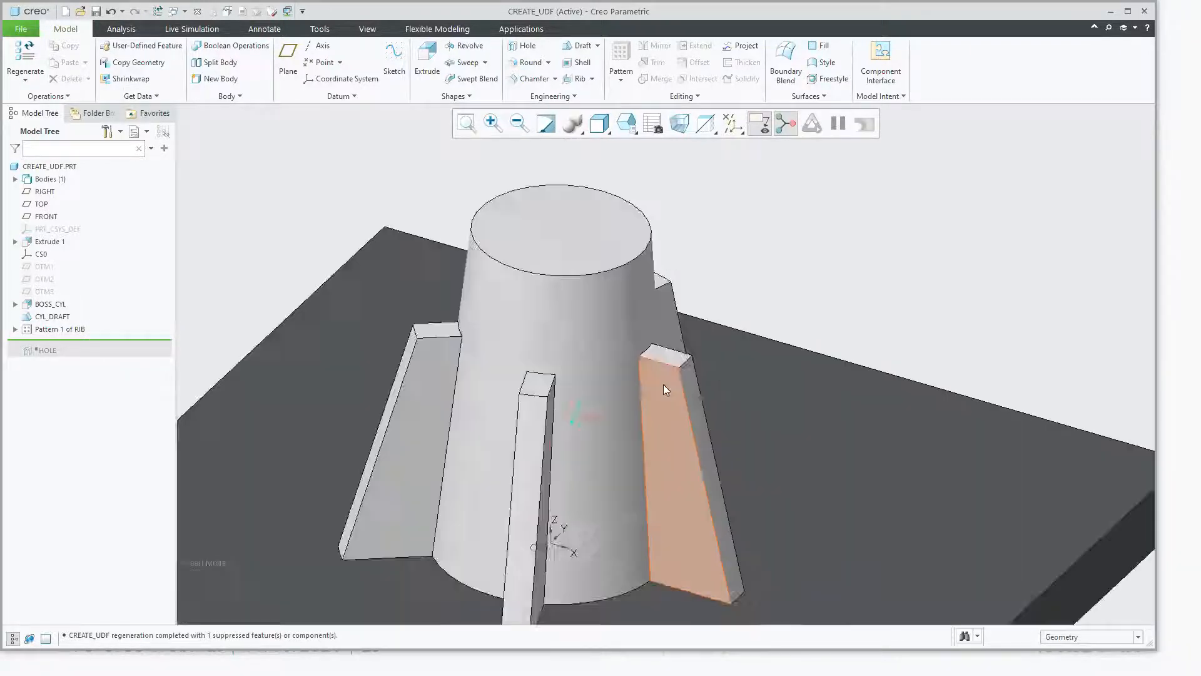
pyautogui.scroll(-3, 663, 384)
pyautogui.moveTo(510, 303)
pyautogui.mouseDown()
pyautogui.moveTo(706, 228)
pyautogui.moveTo(706, 189)
pyautogui.mouseUp()
pyautogui.press('Escape')
pyautogui.hotkey('ctrl', 'd')
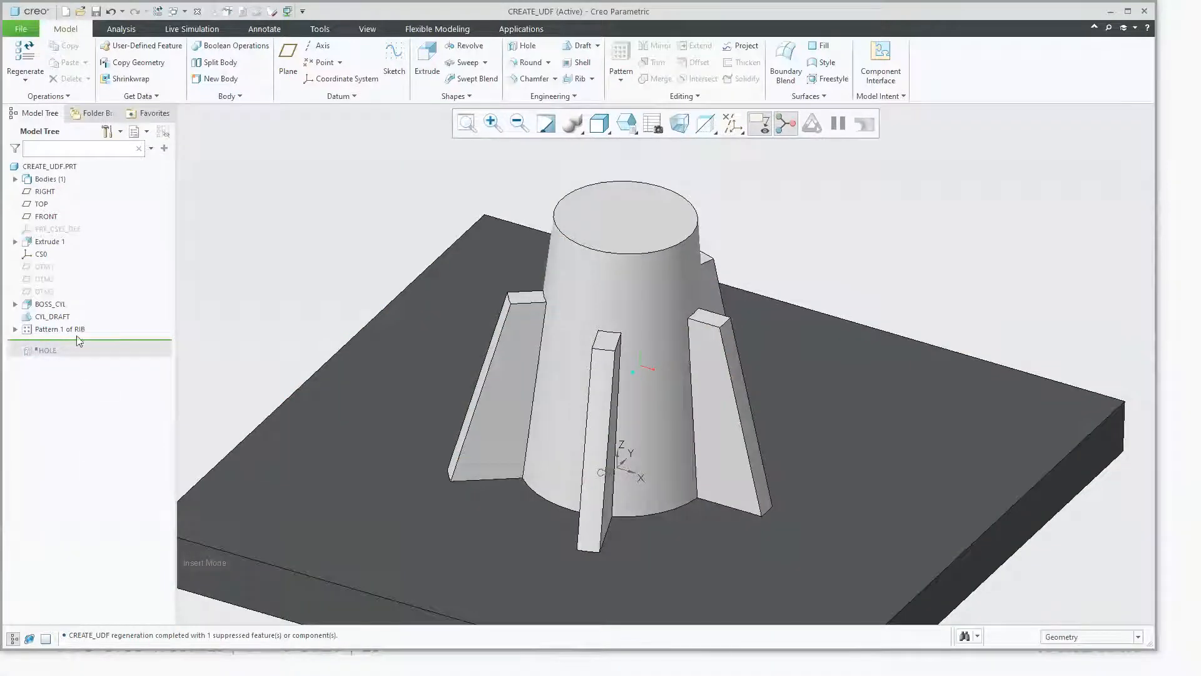
pyautogui.moveTo(75, 340); pyautogui.dragTo(72, 353)
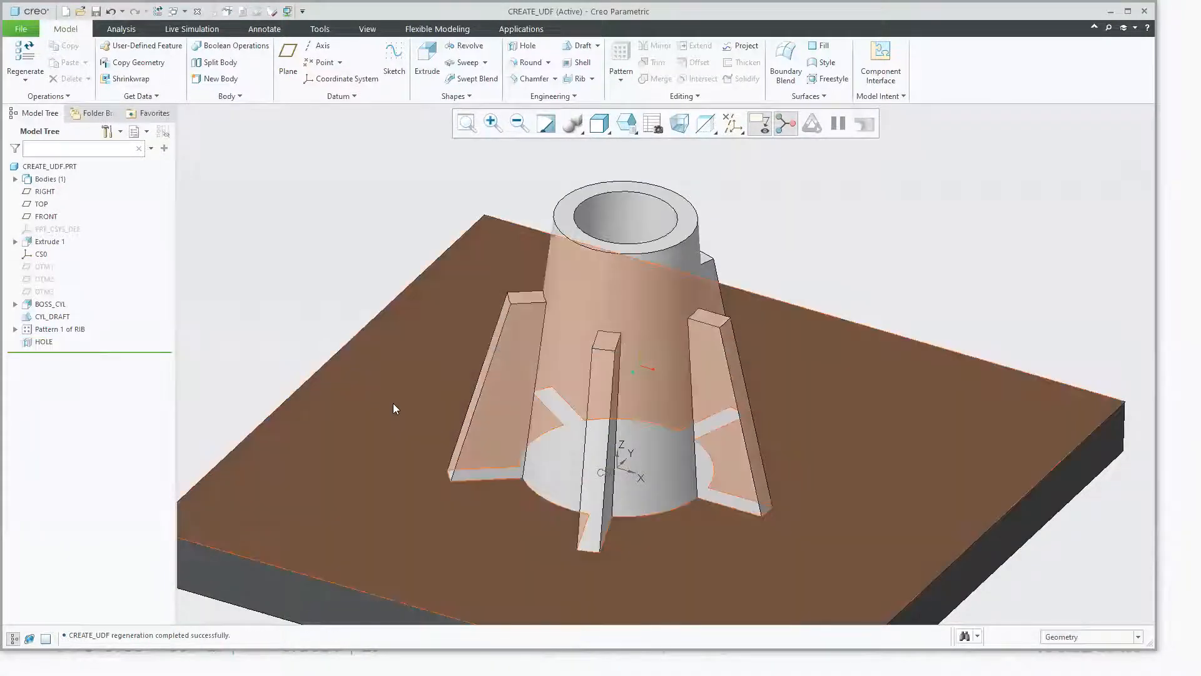
# Step: Examine the bored boss and its surrounding ribs from several angles
pyautogui.moveTo(395, 407); pyautogui.dragTo(370, 438, button='middle')
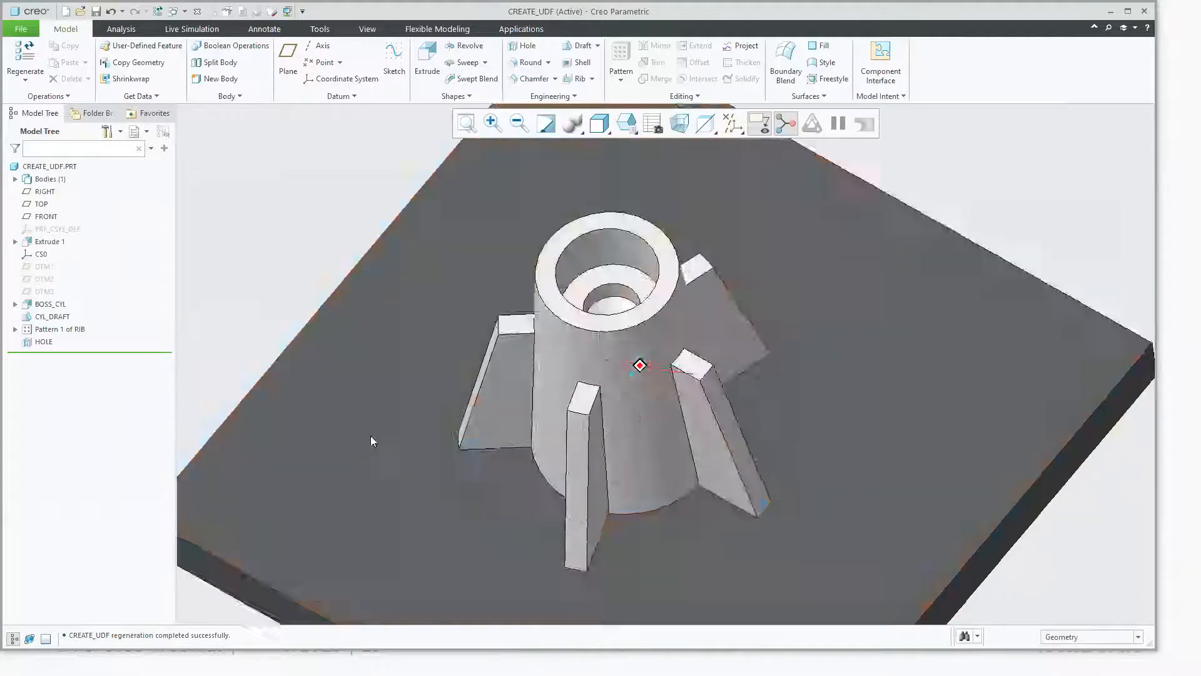
pyautogui.scroll(-2, 616, 250)
pyautogui.scroll(1, 576, 300)
pyautogui.moveTo(531, 381)
pyautogui.mouseDown(button='middle')
pyautogui.moveTo(556, 336)
pyautogui.moveTo(560, 387)
pyautogui.moveTo(512, 343)
pyautogui.mouseUp(button='middle')
pyautogui.scroll(3, 552, 355)
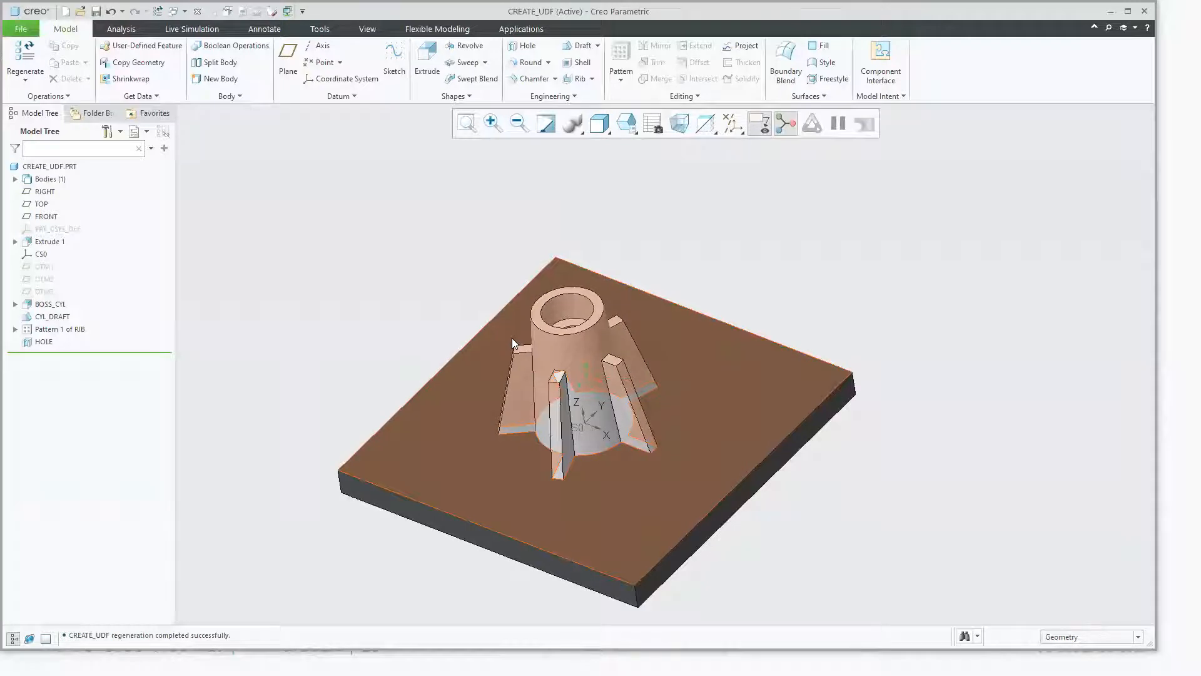
pyautogui.scroll(-3, 570, 308)
pyautogui.scroll(4, 494, 288)
pyautogui.moveTo(391, 336); pyautogui.dragTo(388, 324, button='middle')
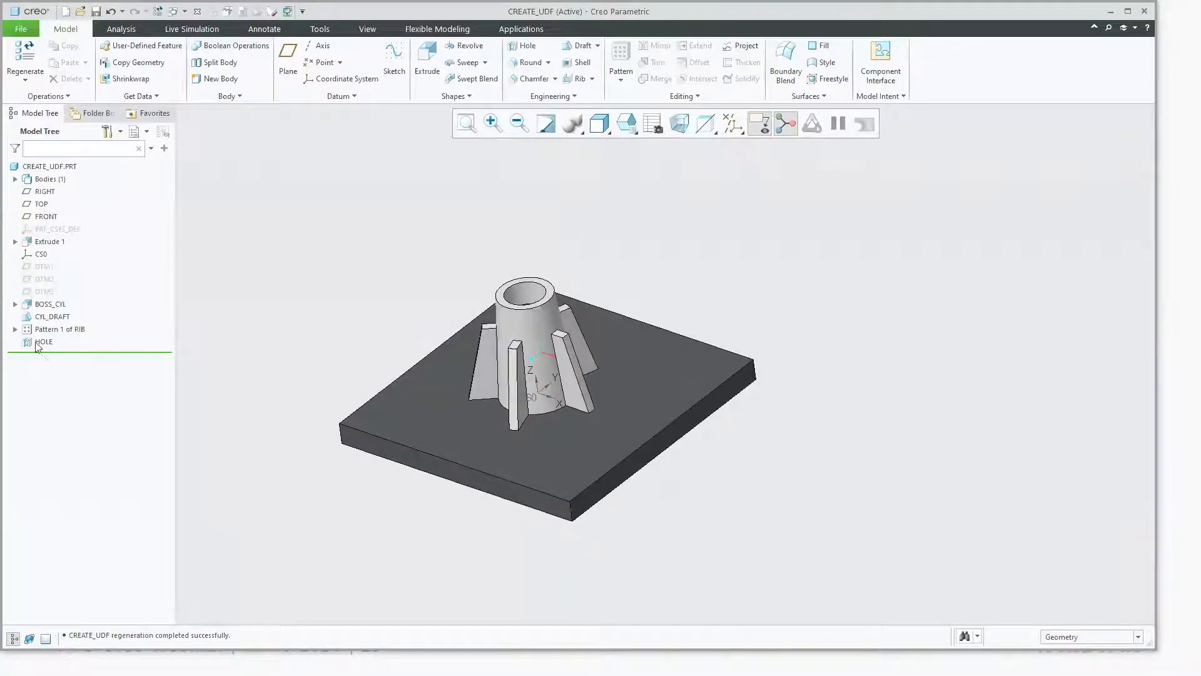
# Step: Highlight all features from CS0 through HOLE on the model to review what the UDF should cover
pyautogui.click(41, 254)
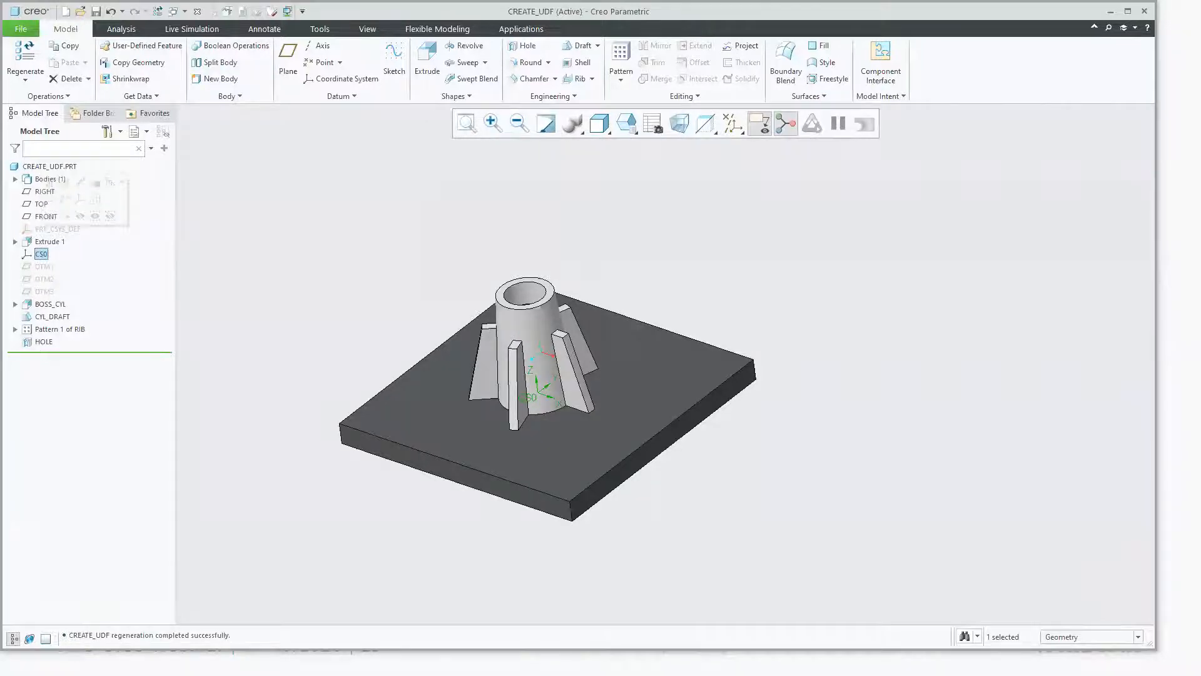
pyautogui.keyDown('shift'); pyautogui.click(38, 343); pyautogui.keyUp('shift')
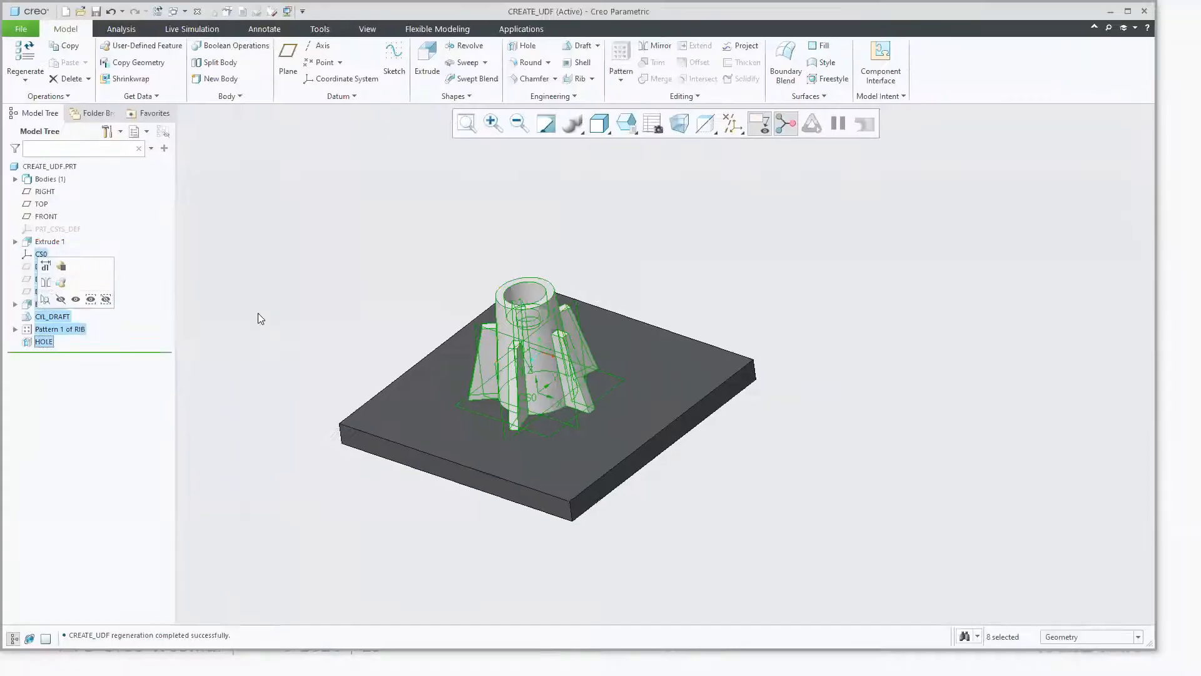
pyautogui.click(485, 373)
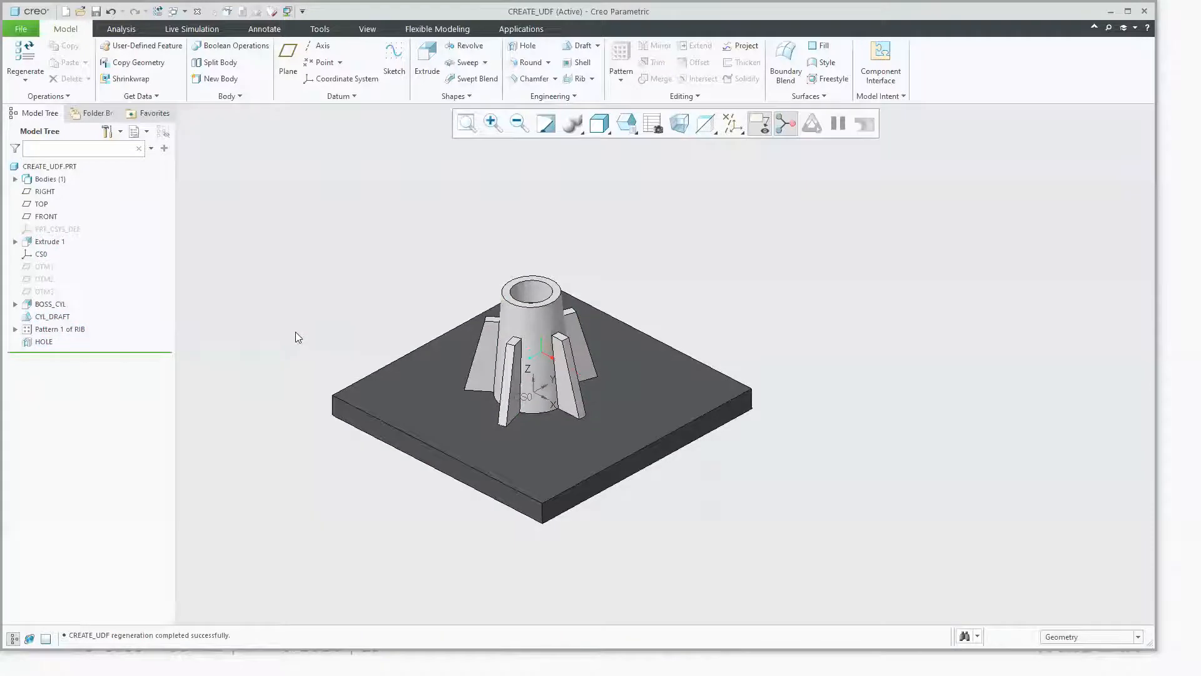
pyautogui.scroll(-3, 304, 288)
pyautogui.scroll(3, 358, 306)
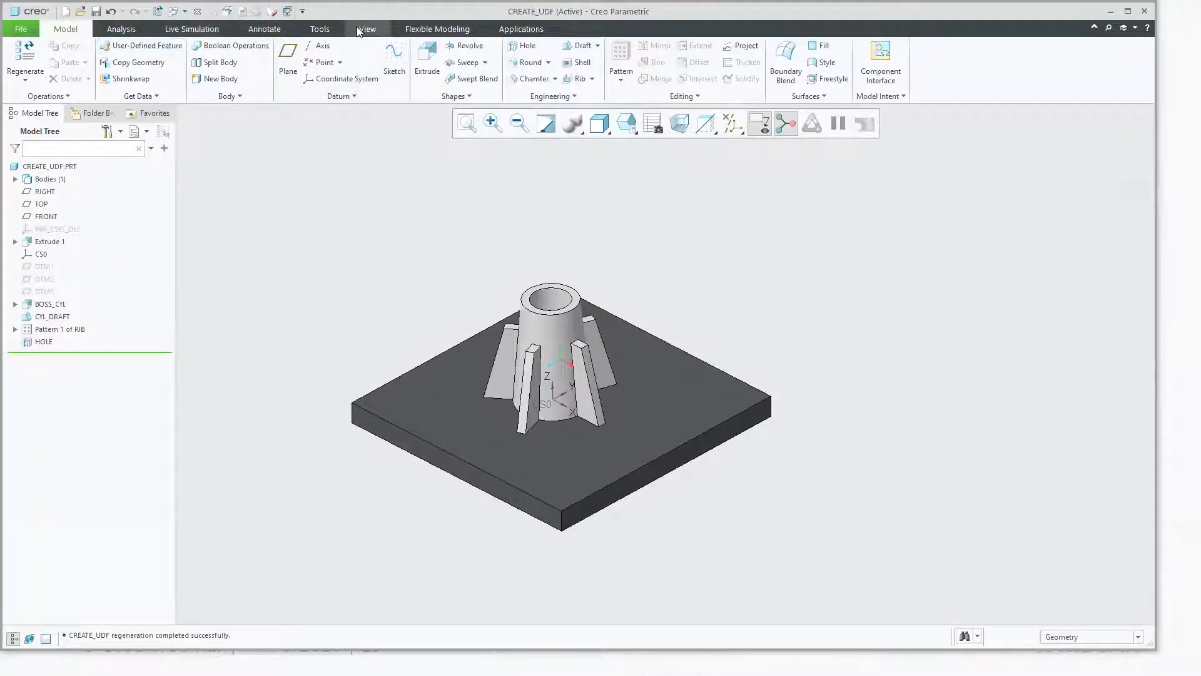
# Step: Start creating a new user-defined feature named ttrtt in the UDF library
pyautogui.click(316, 32)
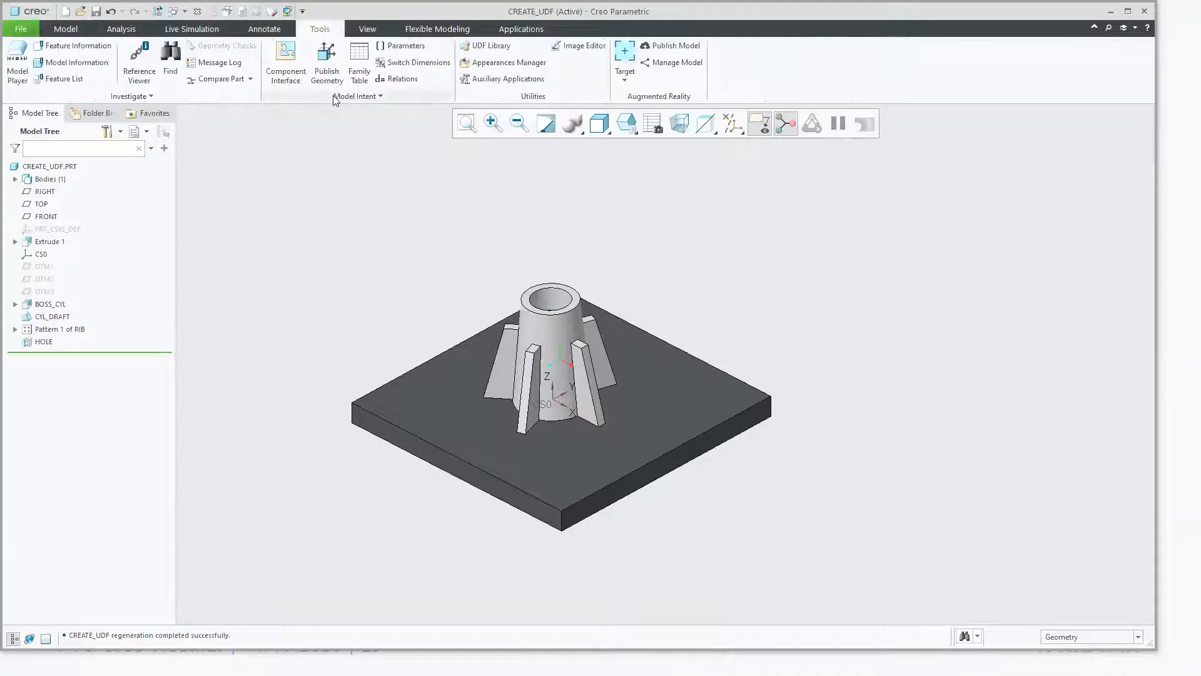
pyautogui.click(488, 46)
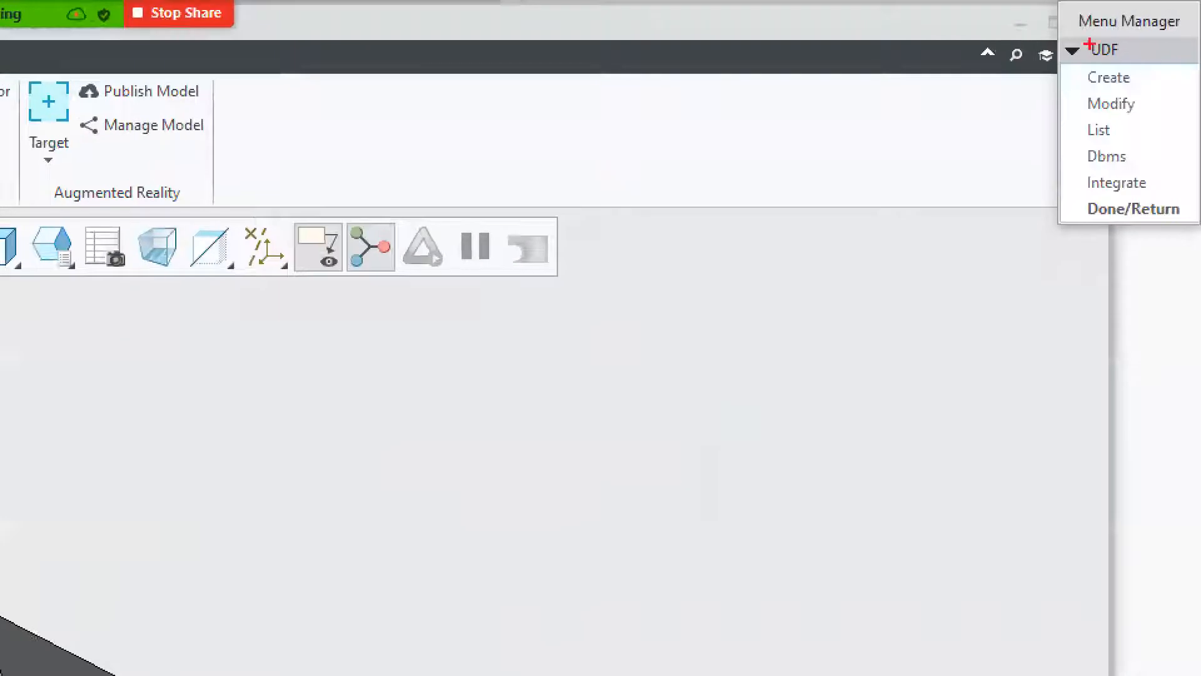
pyautogui.moveTo(1057, 7); pyautogui.dragTo(1195, 245)
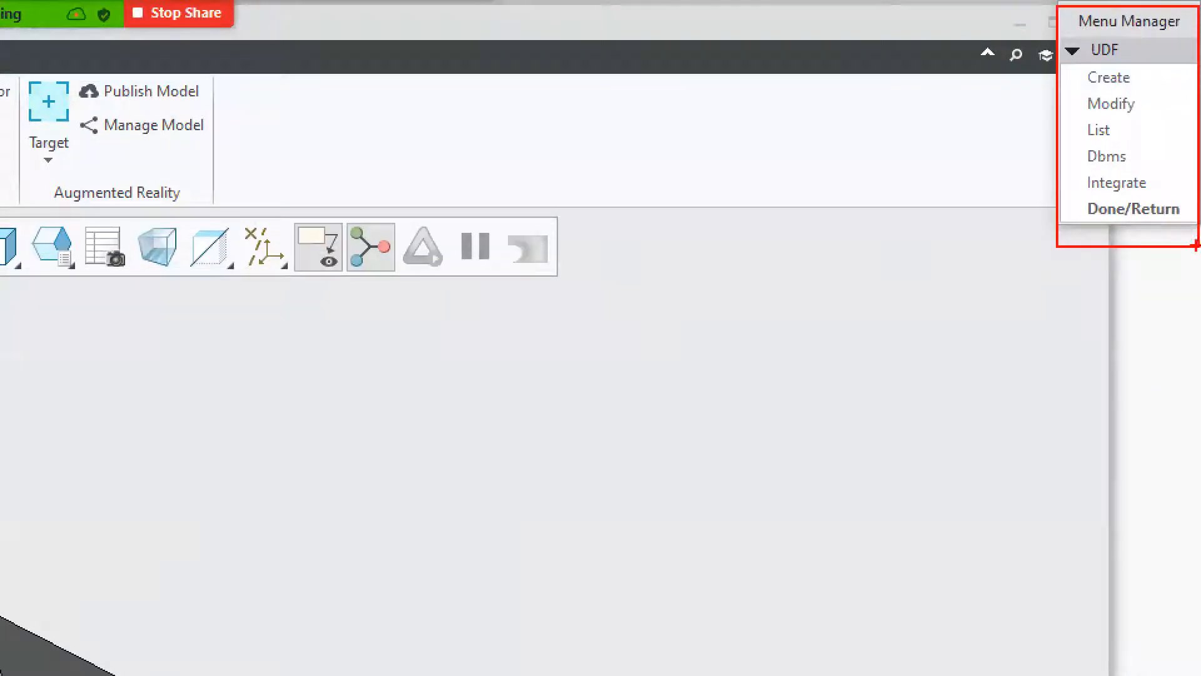
pyautogui.moveTo(1056, 227); pyautogui.dragTo(1124, 174)
pyautogui.moveTo(1056, 275); pyautogui.dragTo(1099, 243)
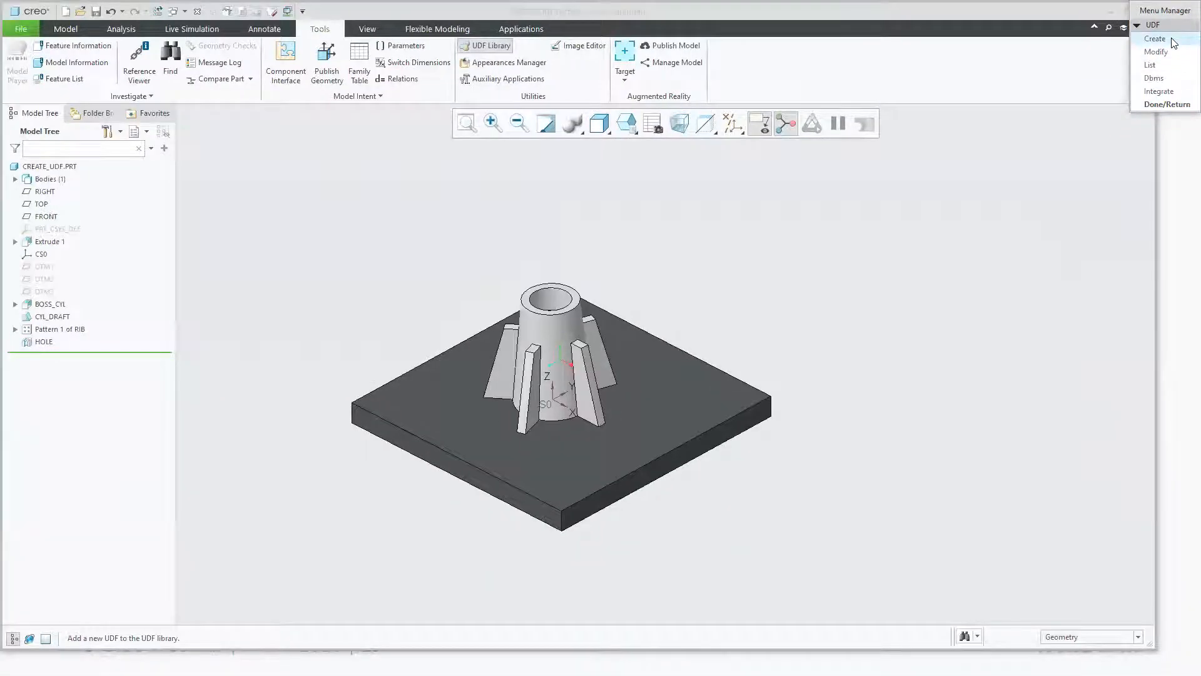
pyautogui.click(1155, 39)
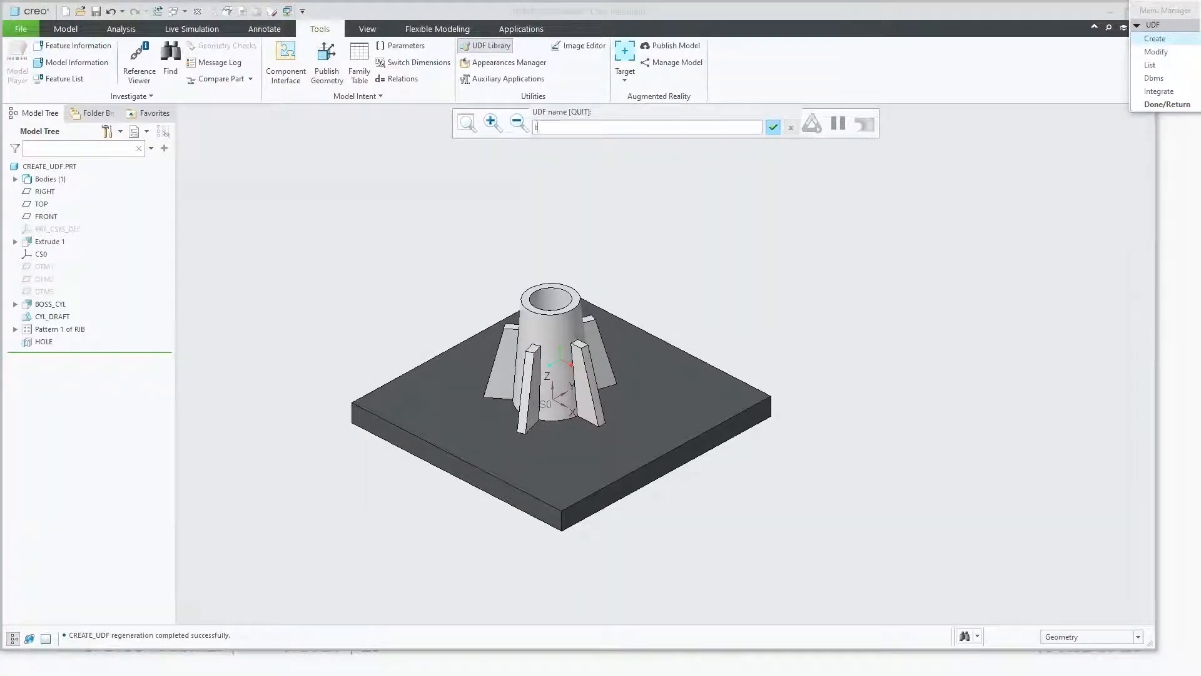
pyautogui.write('ttr')
pyautogui.write('tt')
pyautogui.press('Return')
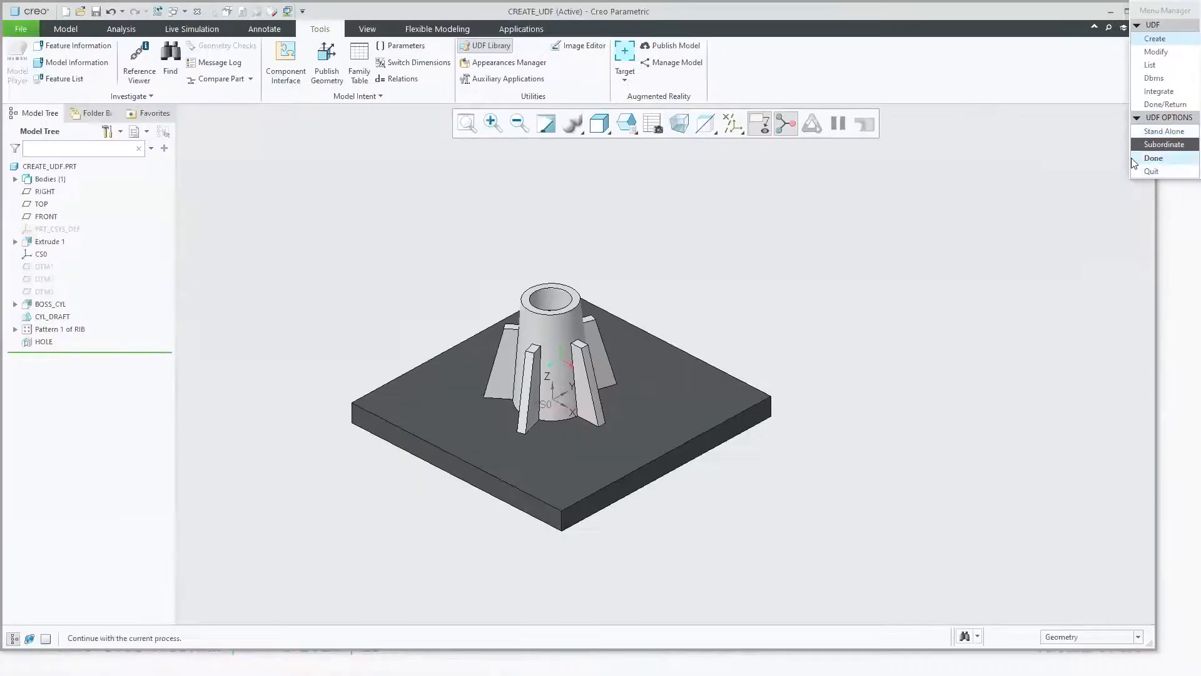
# Step: Define the UDF as Stand Alone without including the reference part
pyautogui.click(1161, 133)
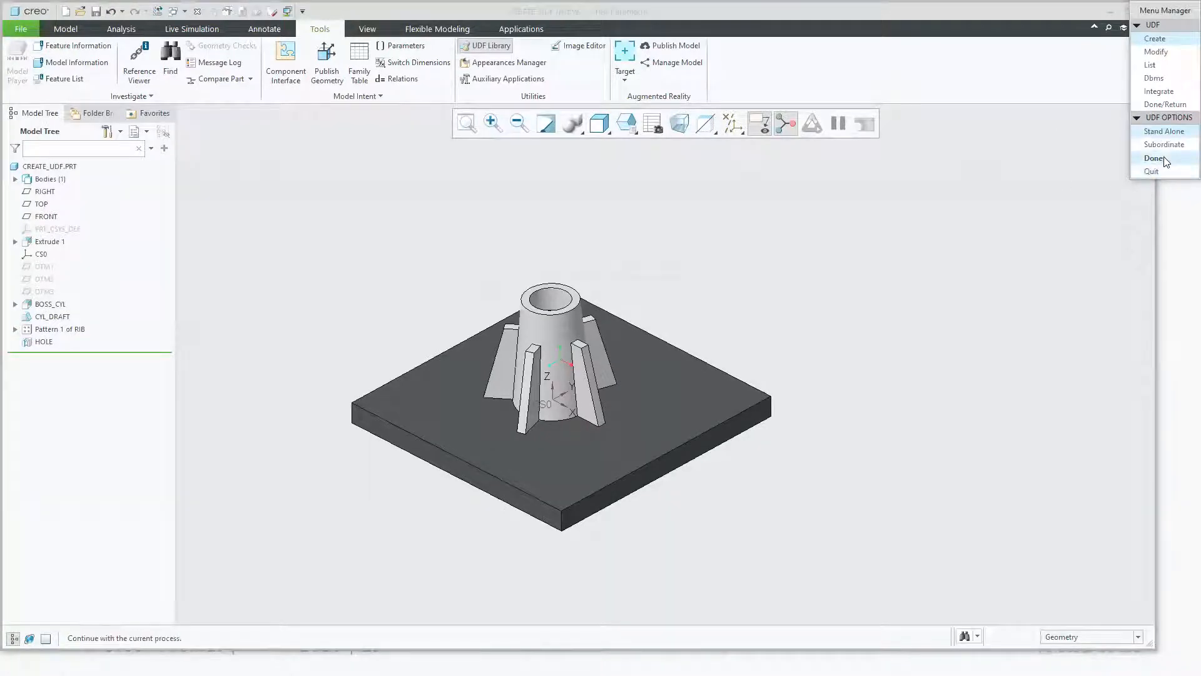
pyautogui.click(1165, 159)
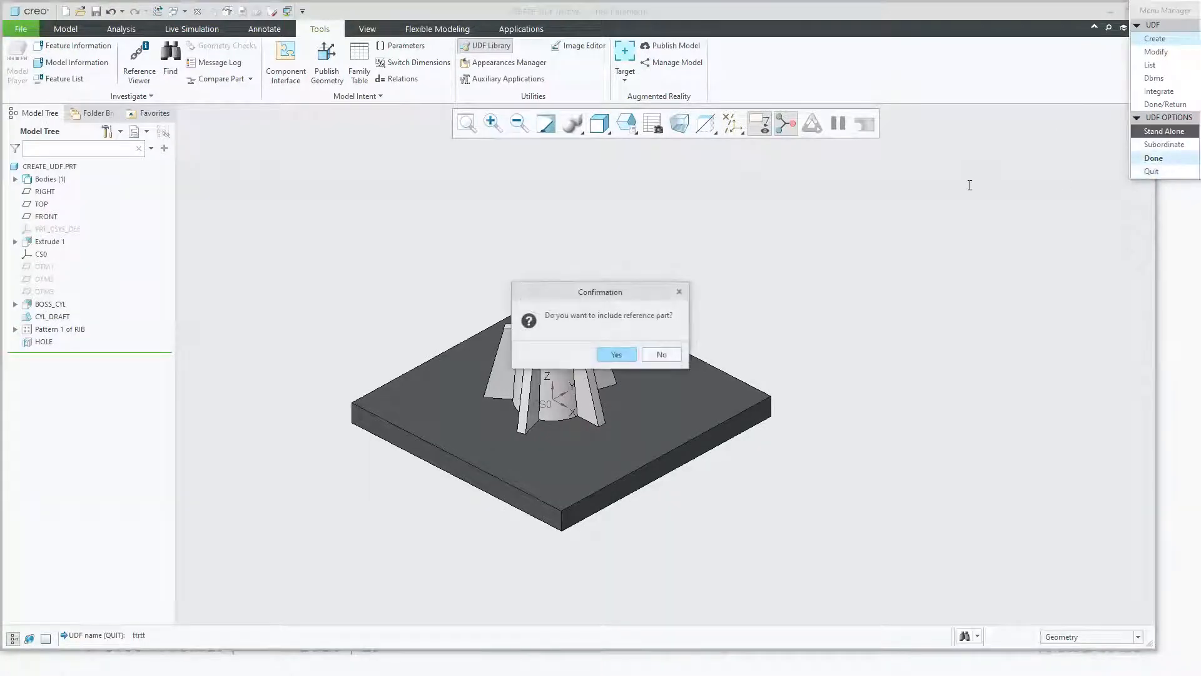
pyautogui.click(663, 354)
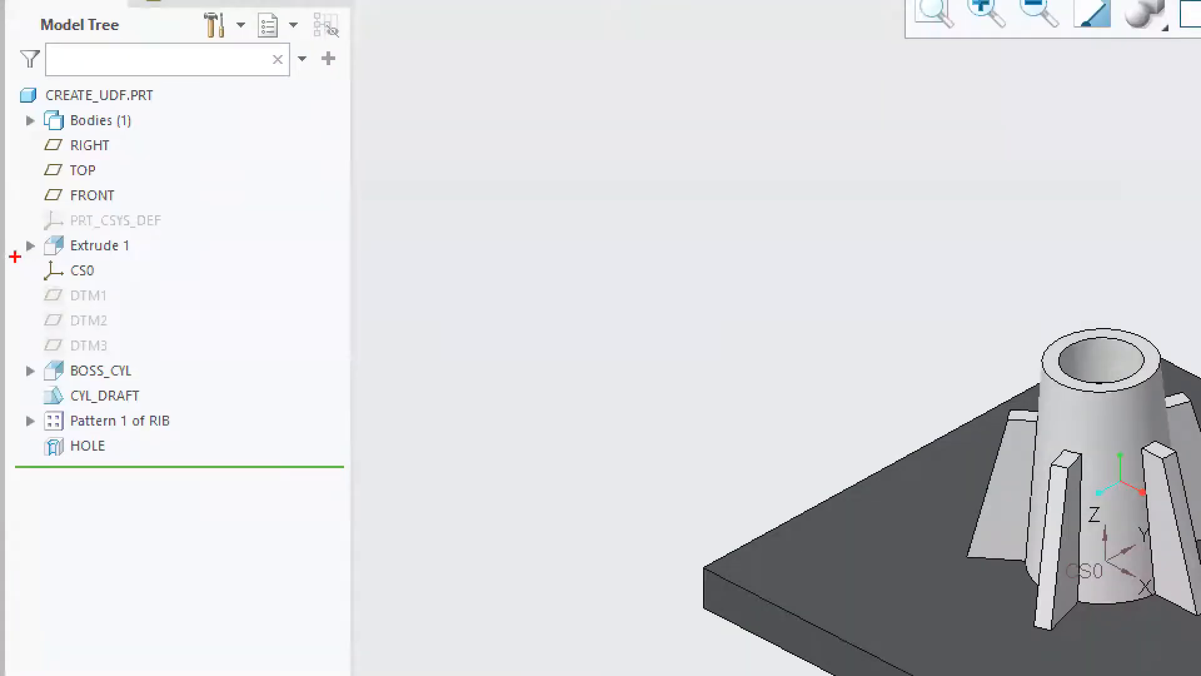
# Step: Add all features from CS0 through HOLE to the UDF and complete the feature selection
pyautogui.moveTo(15, 256)
pyautogui.keyDown('ctrl'); pyautogui.mouseDown()
pyautogui.moveTo(124, 286)
pyautogui.moveTo(199, 220)
pyautogui.mouseUp(); pyautogui.keyUp('ctrl')
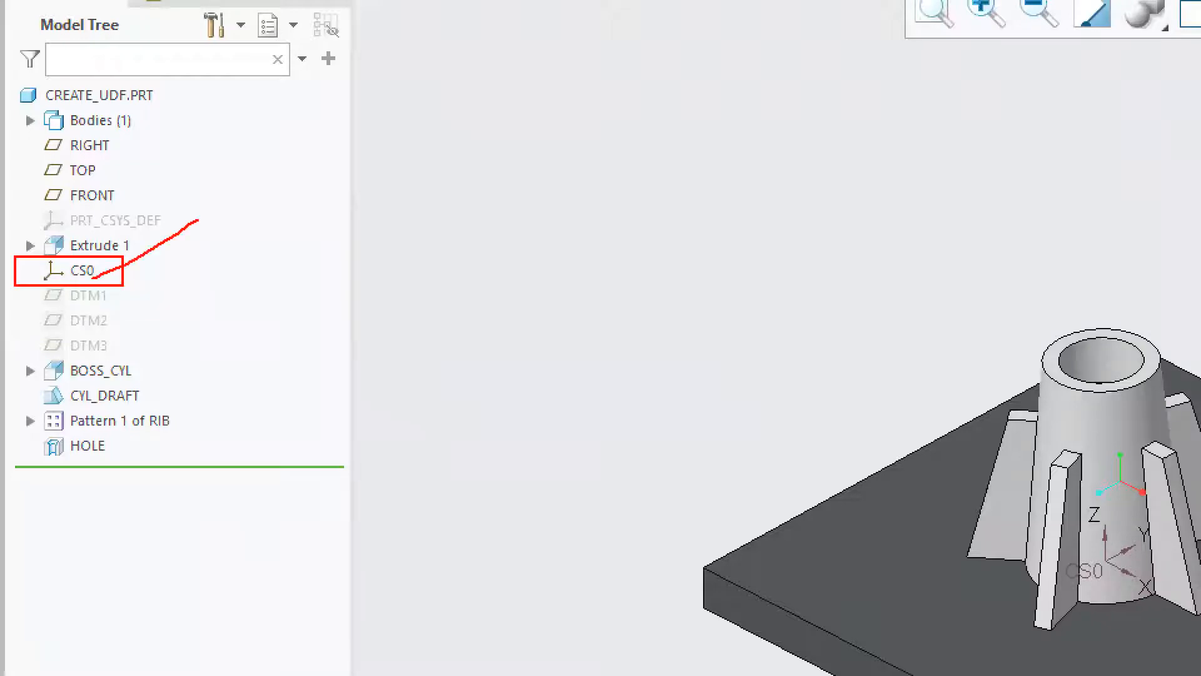
pyautogui.press('Escape')
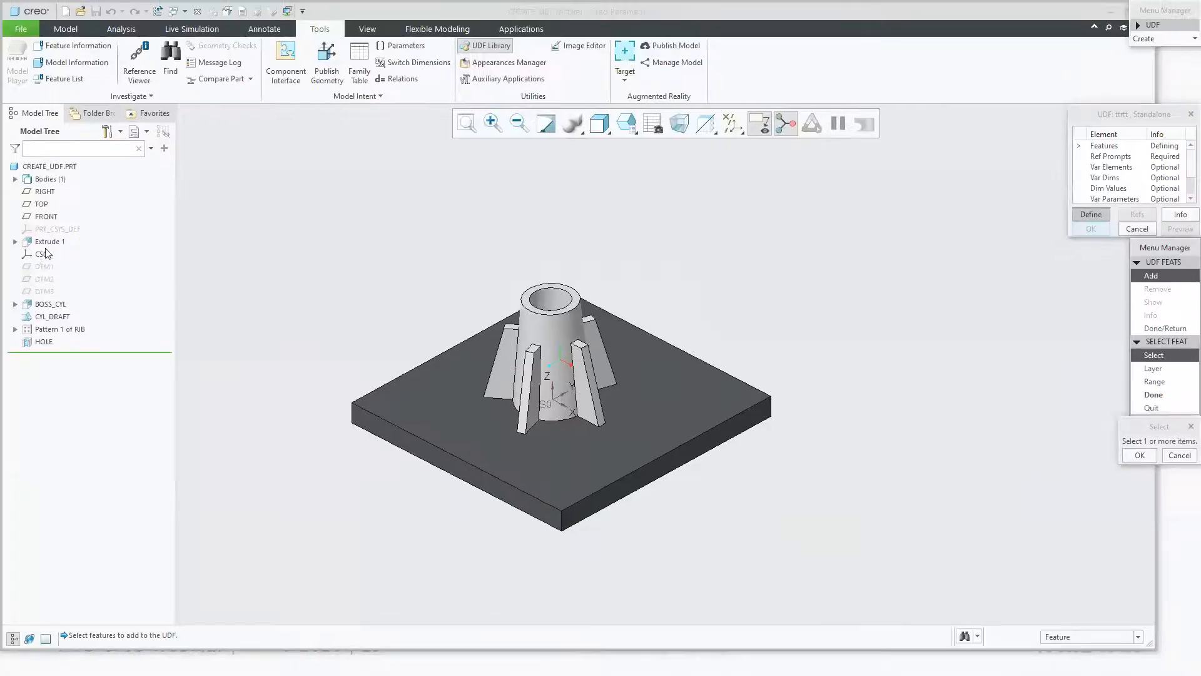
pyautogui.click(40, 255)
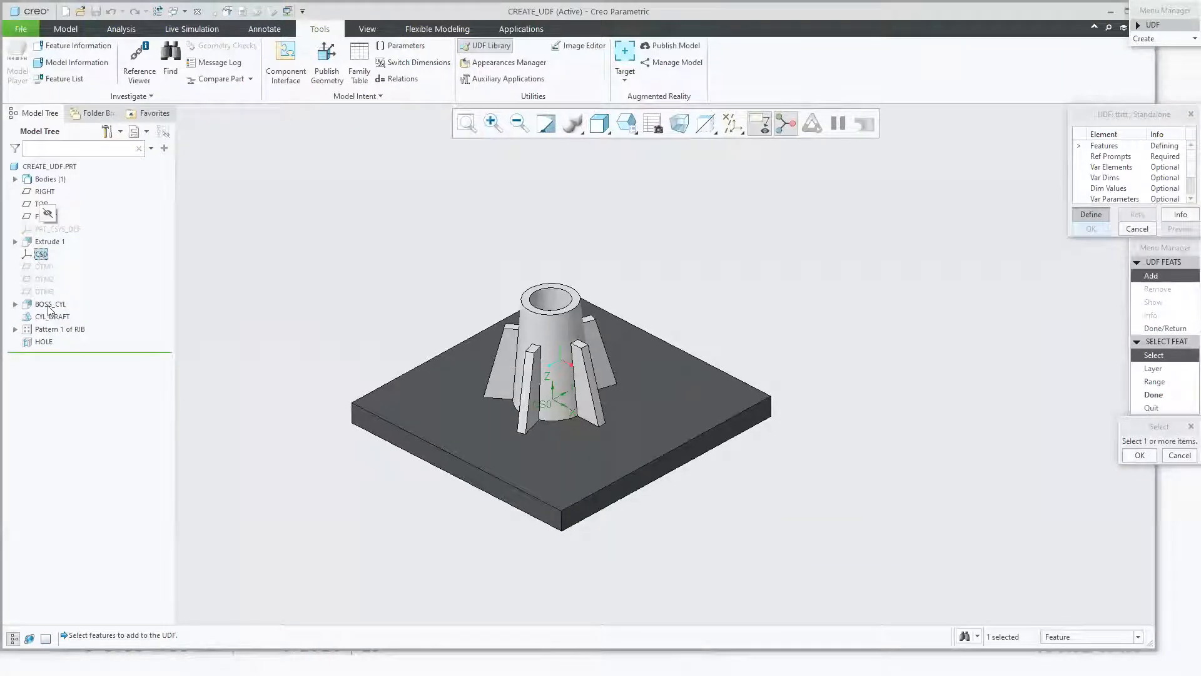
pyautogui.keyDown('shift'); pyautogui.click(43, 342); pyautogui.keyUp('shift')
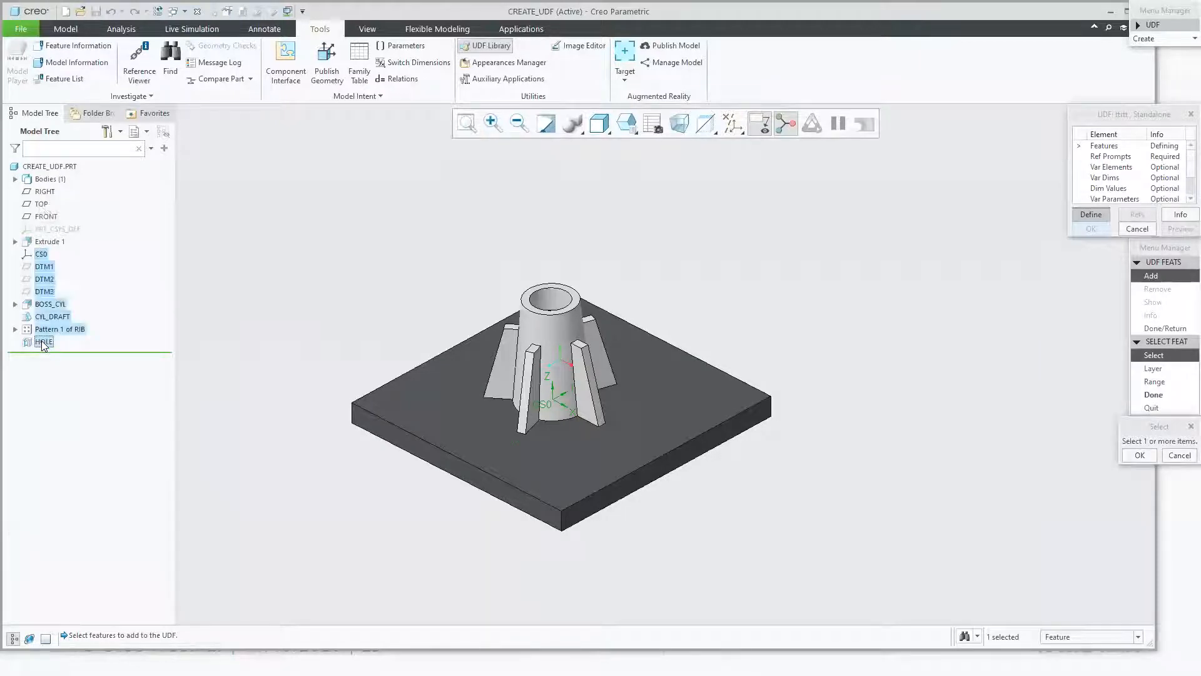
pyautogui.middleClick(434, 260)
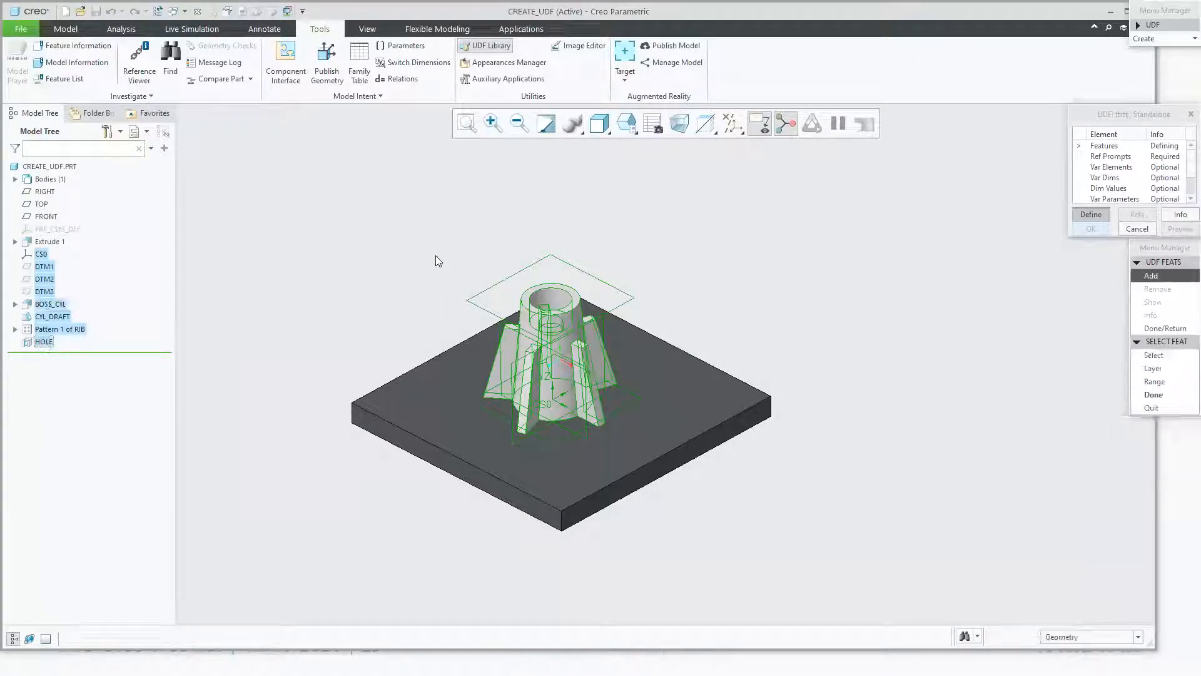
pyautogui.click(1153, 395)
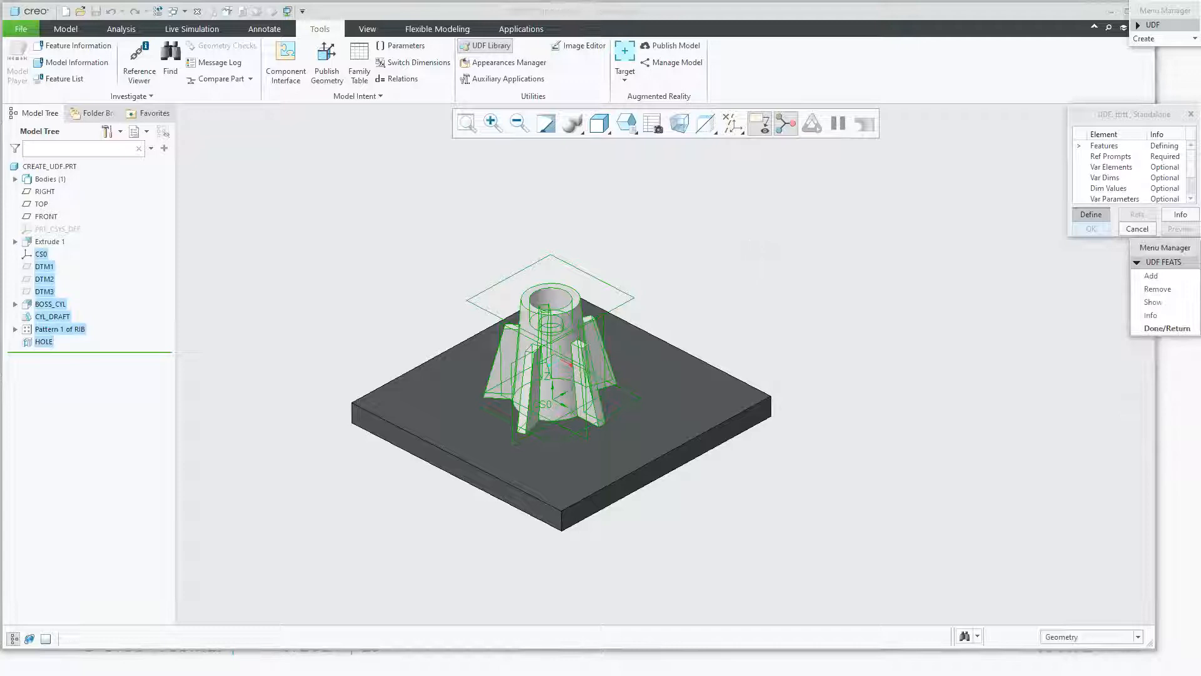
pyautogui.click(1161, 328)
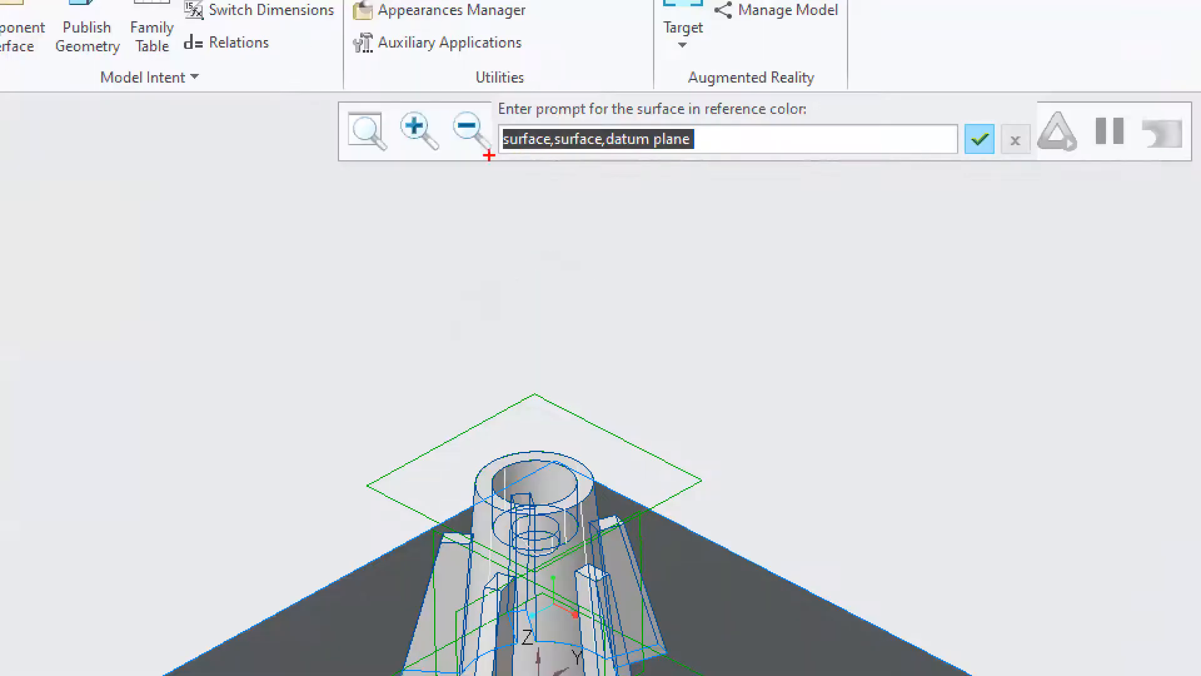
# Step: Accept the default reference prompts with a single prompt for the shared body reference, and store the finished UDF
pyautogui.moveTo(529, 133); pyautogui.dragTo(639, 127)
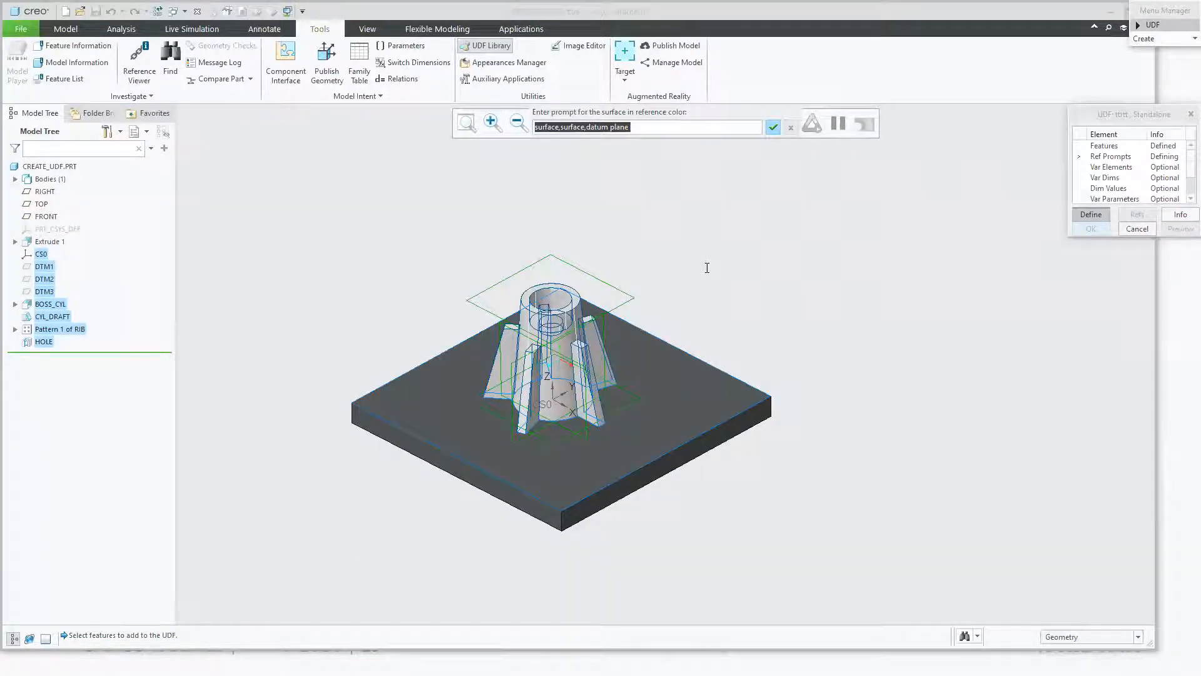
pyautogui.press('Return')
pyautogui.press('Return')
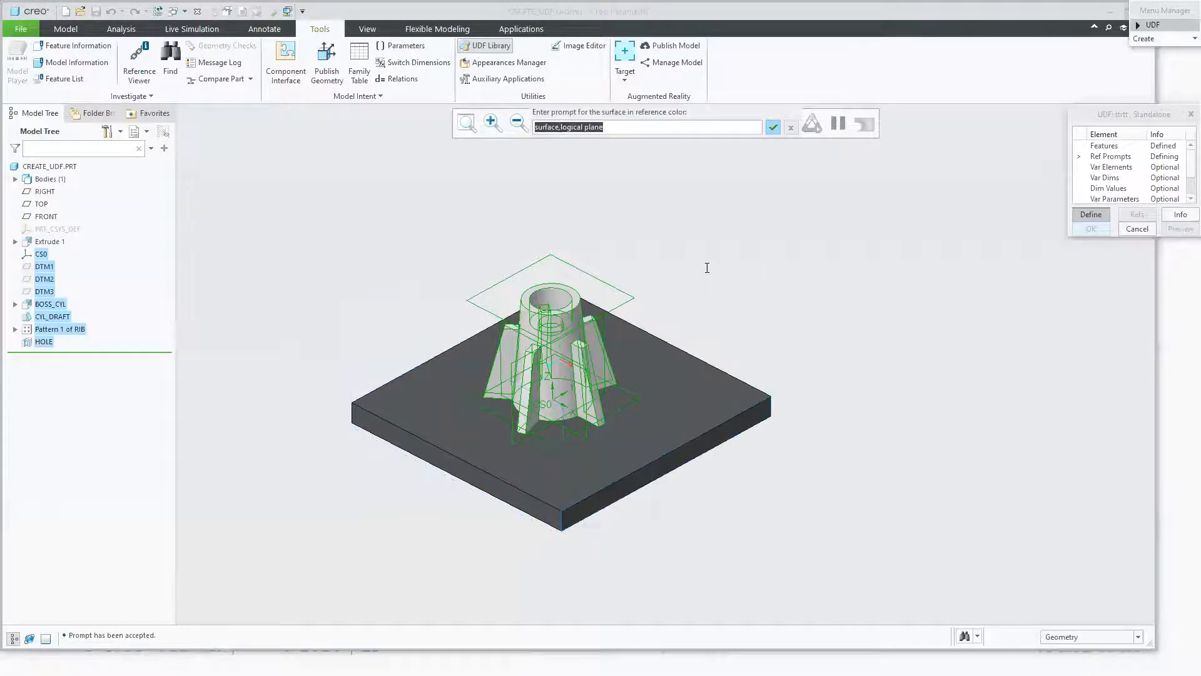
pyautogui.press('Return')
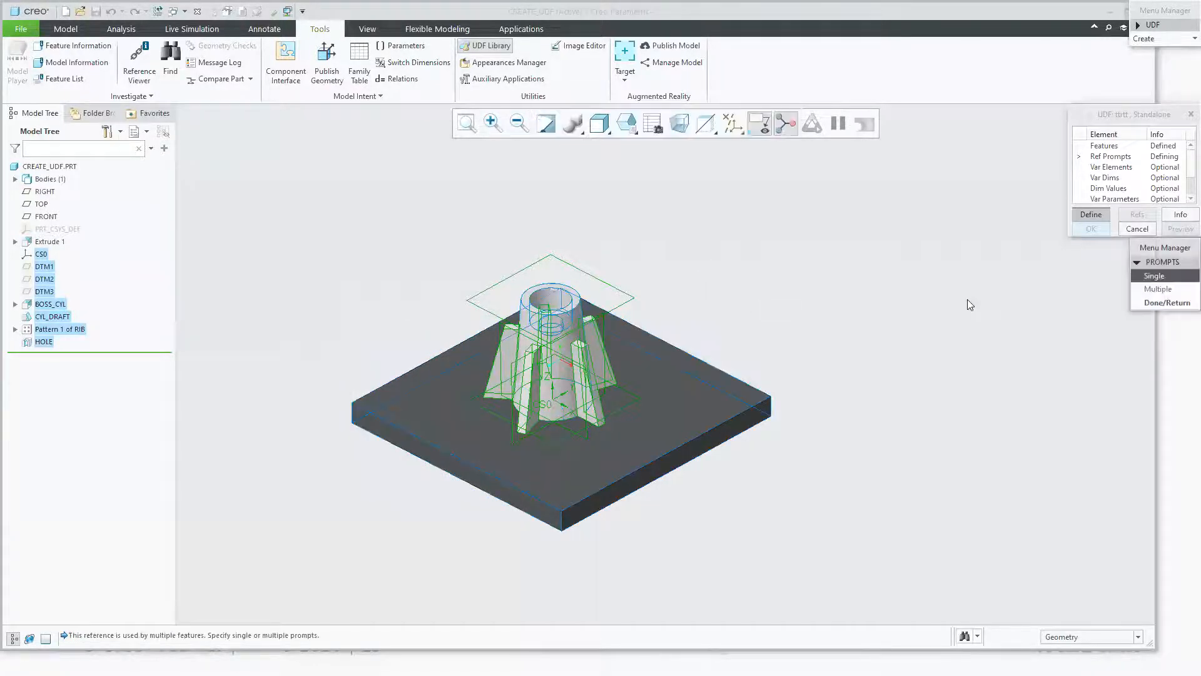
pyautogui.click(1166, 303)
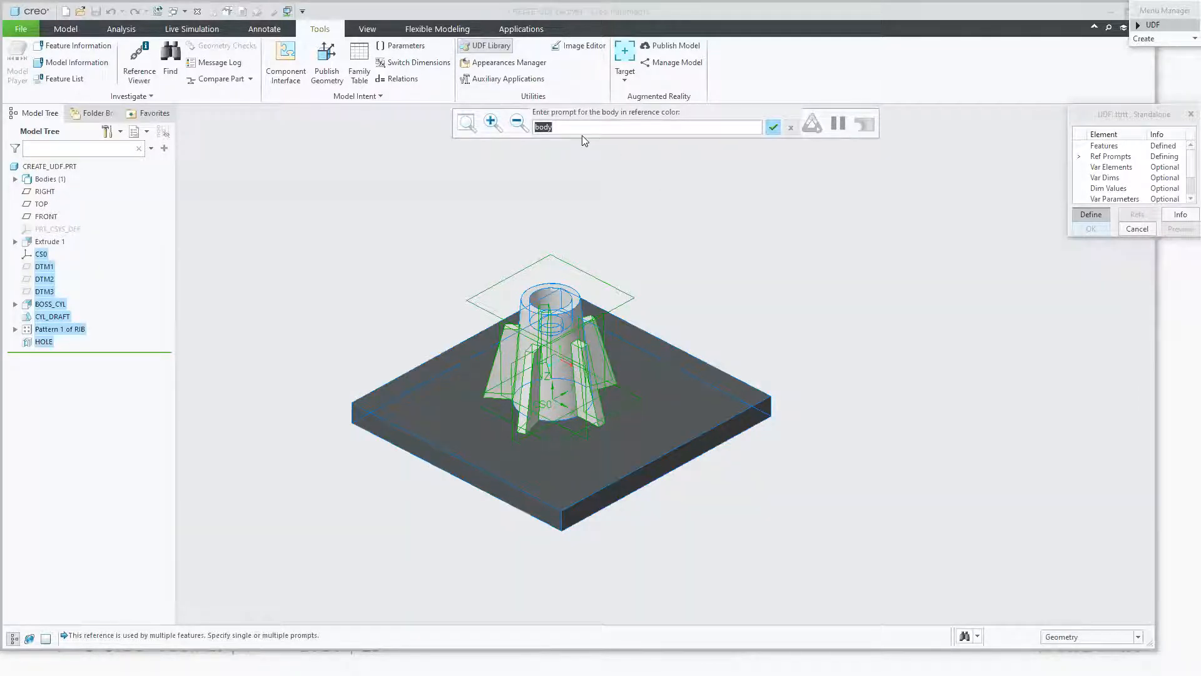
pyautogui.click(774, 127)
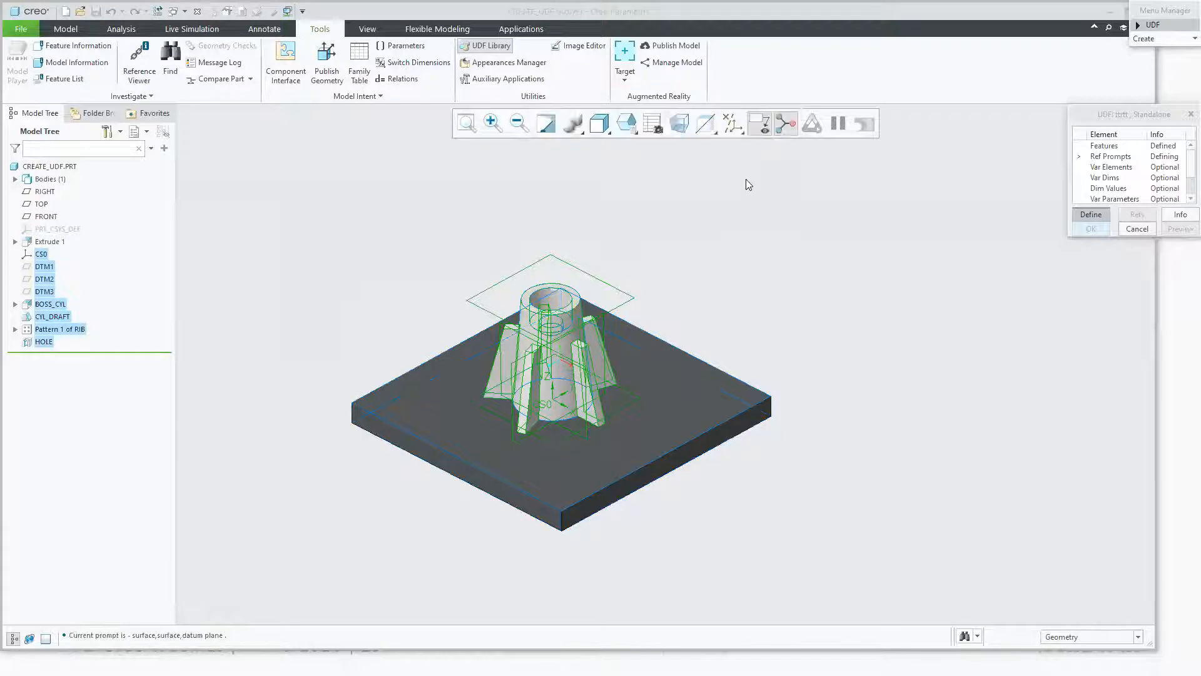
pyautogui.click(1150, 343)
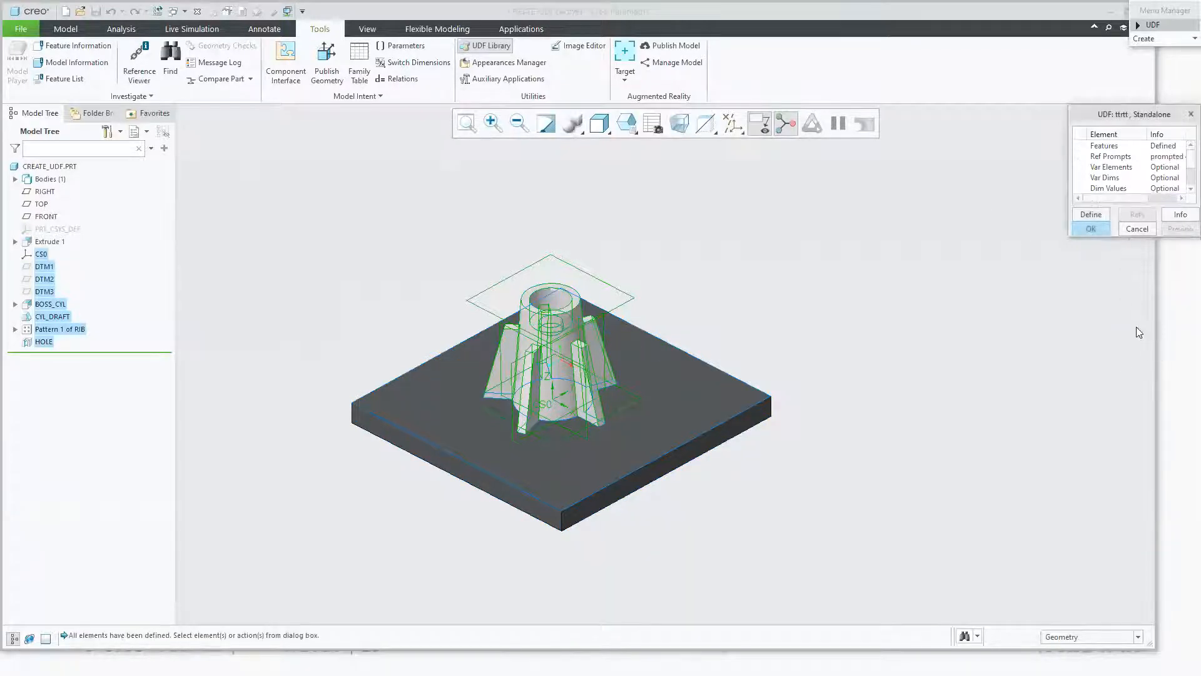
pyautogui.click(1090, 228)
pyautogui.click(1155, 109)
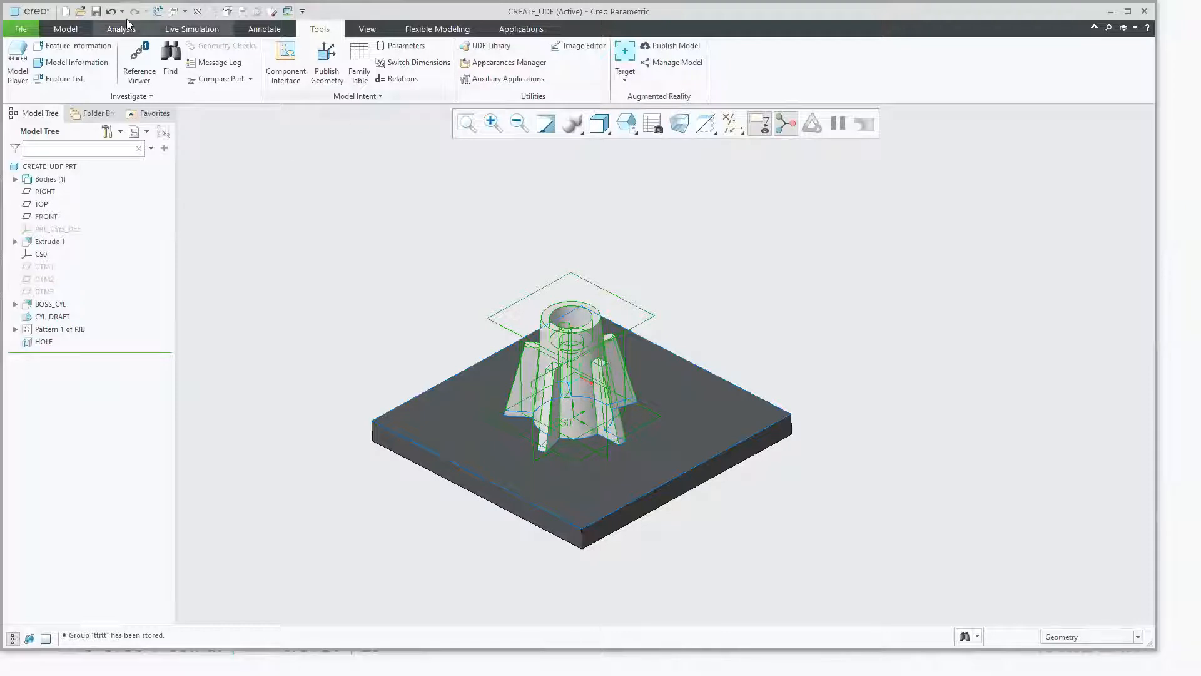
# Step: Close the boss part and open place_udf.prt from the UDF_On-Surface folder
pyautogui.click(187, 11)
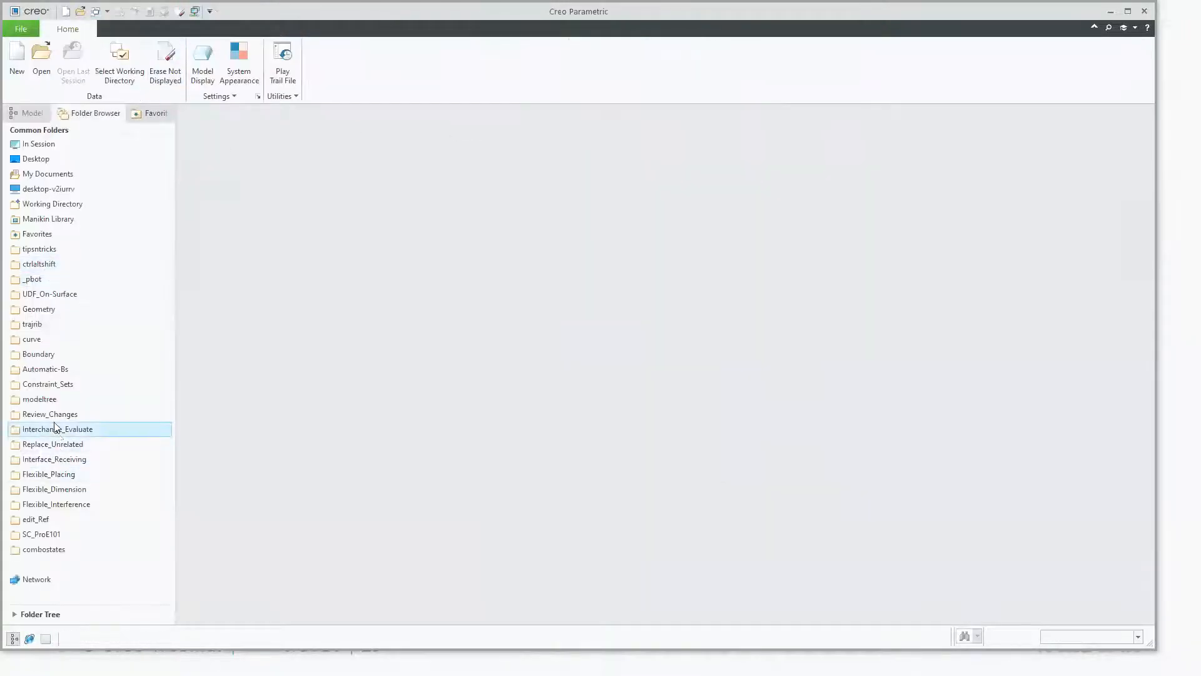
pyautogui.click(63, 294)
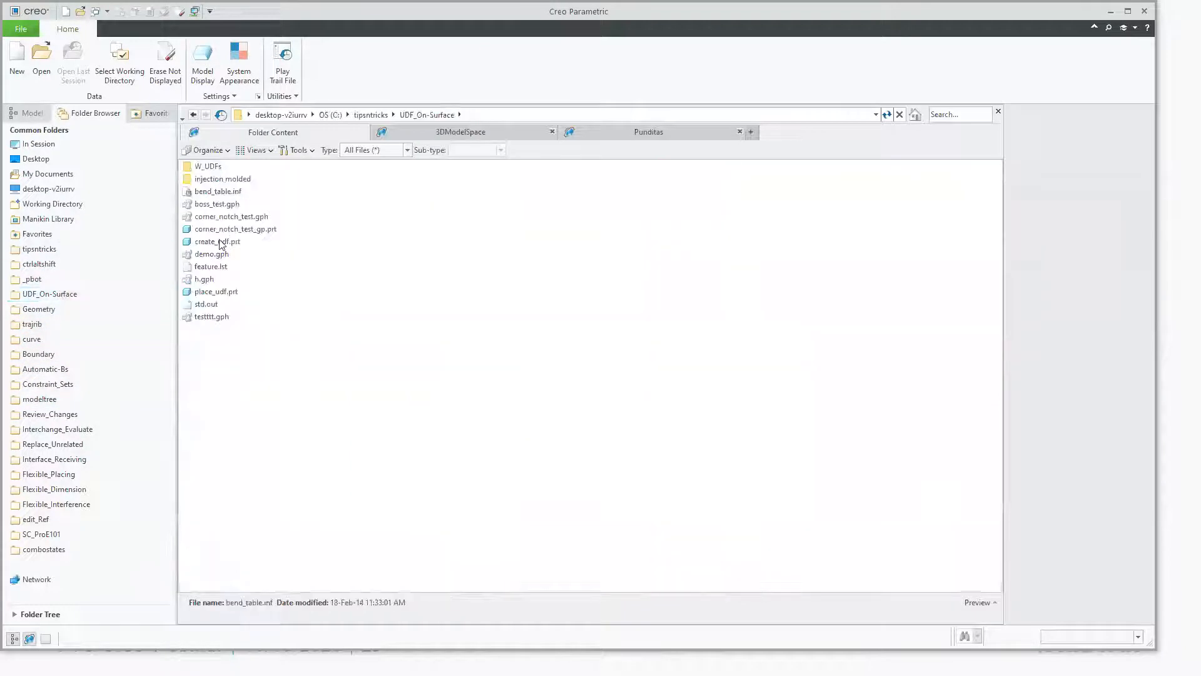
pyautogui.doubleClick(212, 291)
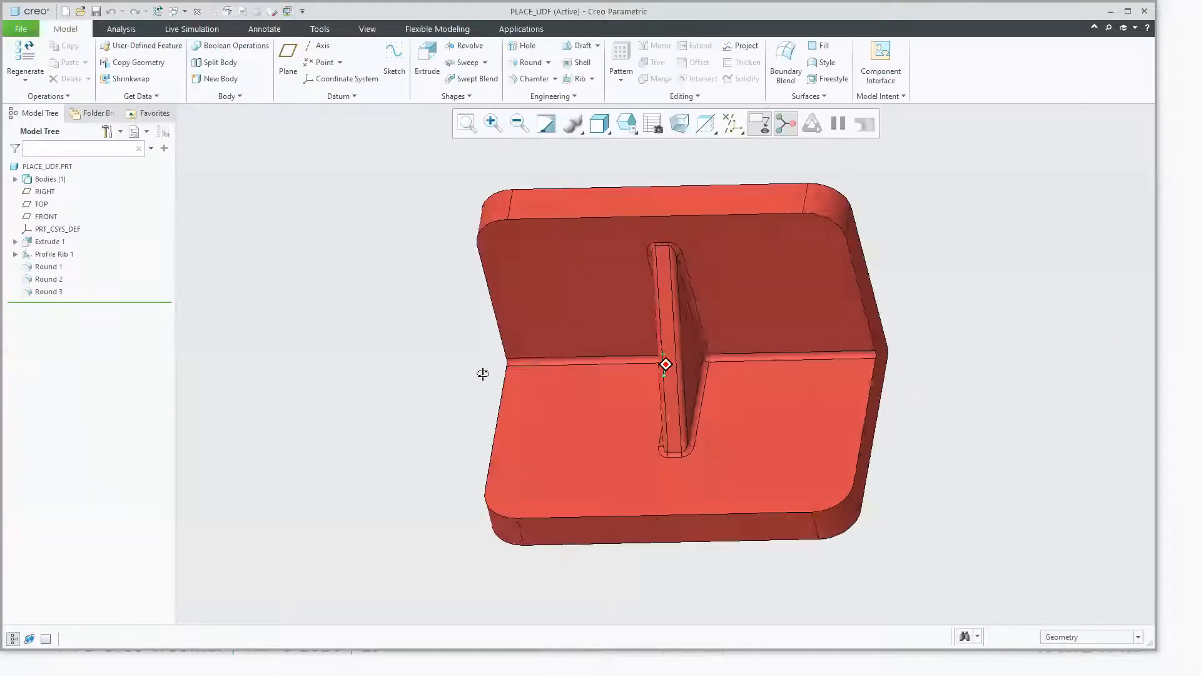
# Step: Examine which stored group files are offered for placing a user-defined feature, and close the file selection without opening one
pyautogui.click(149, 44)
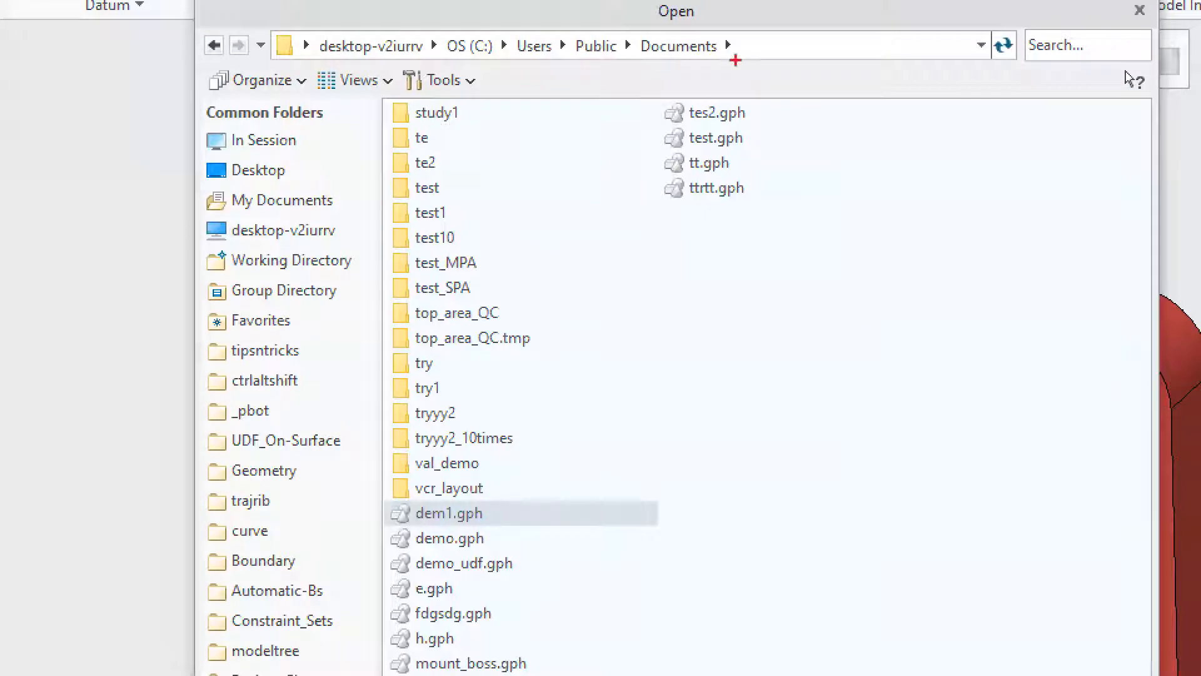
pyautogui.moveTo(685, 110); pyautogui.dragTo(683, 233)
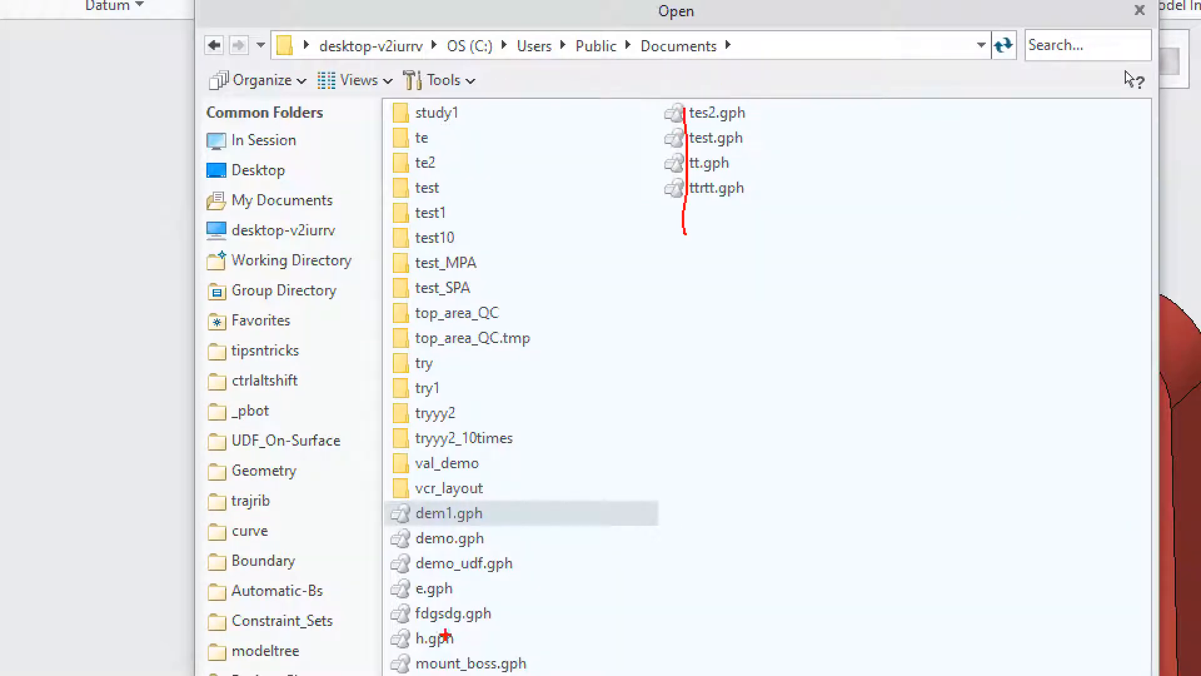
pyautogui.moveTo(440, 510); pyautogui.dragTo(458, 625)
pyautogui.press('Escape')
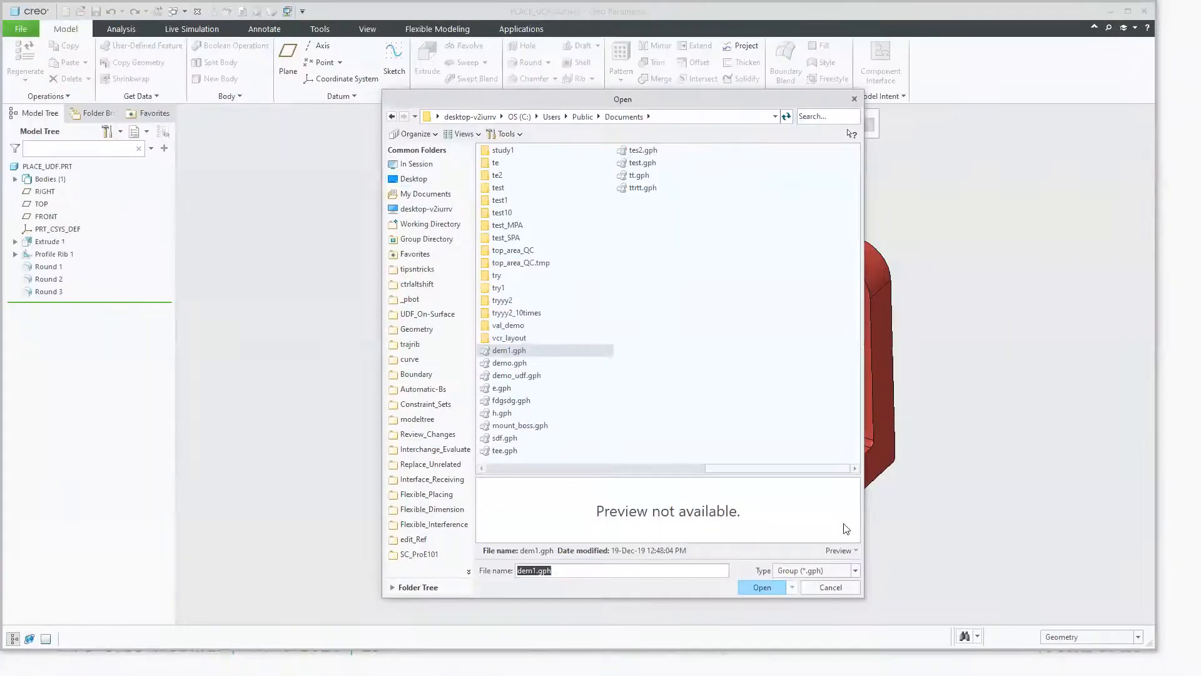
pyautogui.click(830, 586)
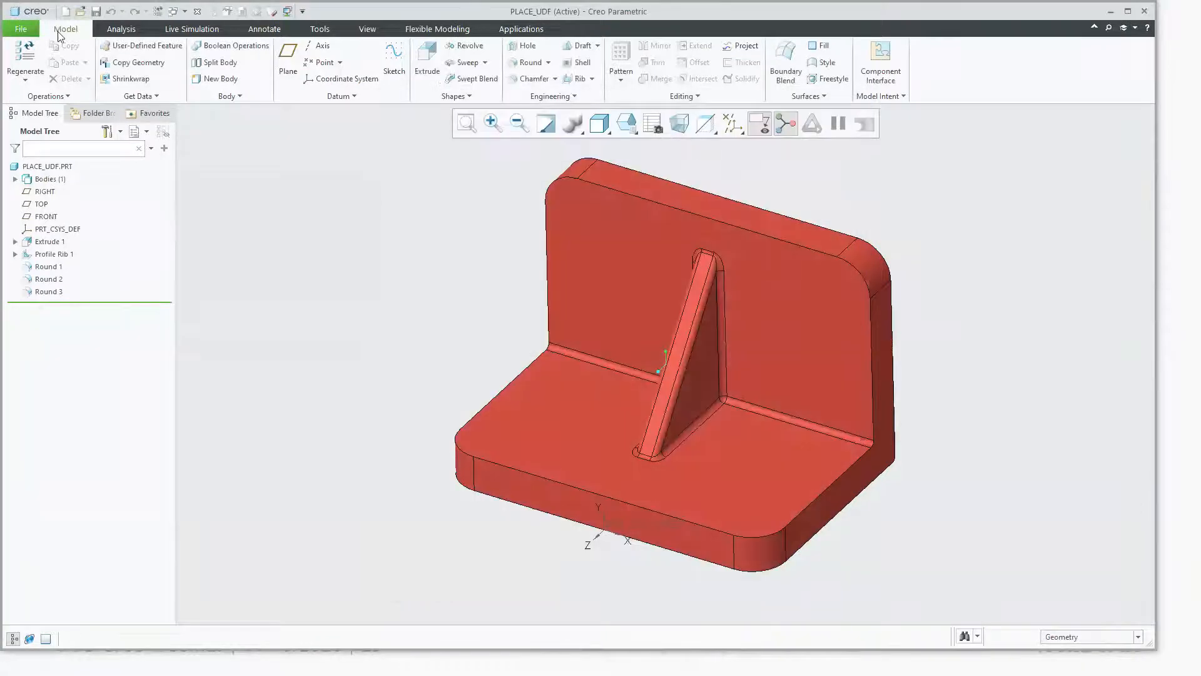
# Step: Start adding a new option to config.pro in the Configuration Editor
pyautogui.click(21, 29)
pyautogui.click(38, 304)
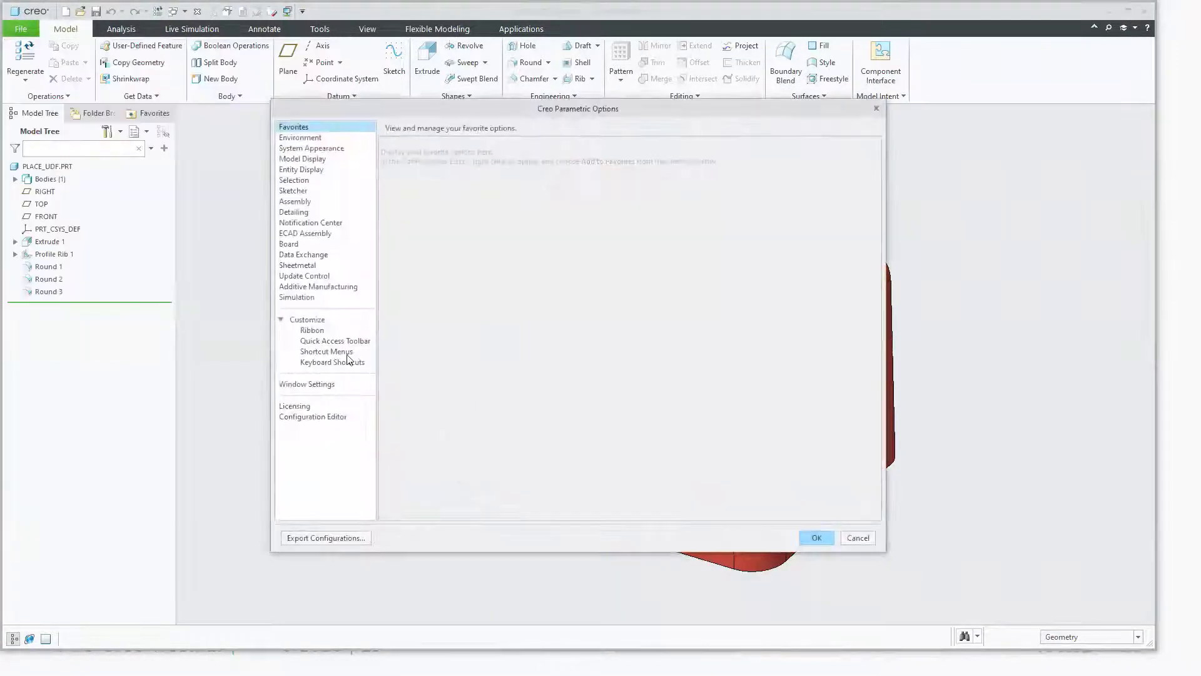
pyautogui.click(321, 418)
pyautogui.click(399, 511)
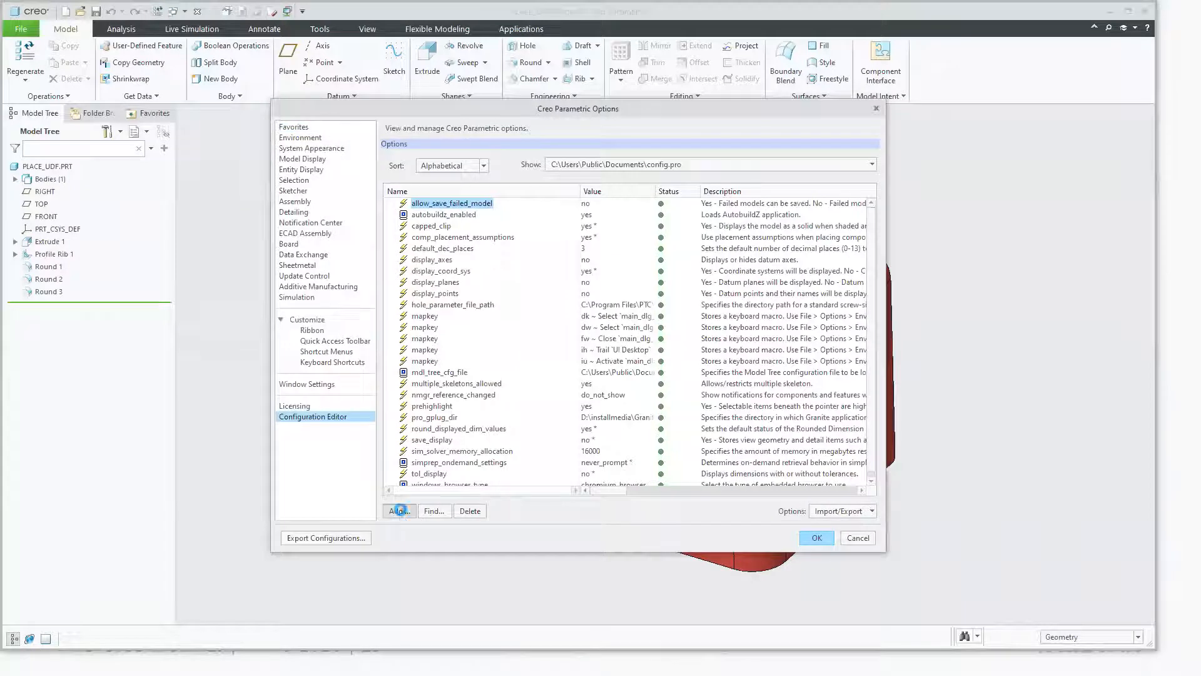
pyautogui.write('pror_g')
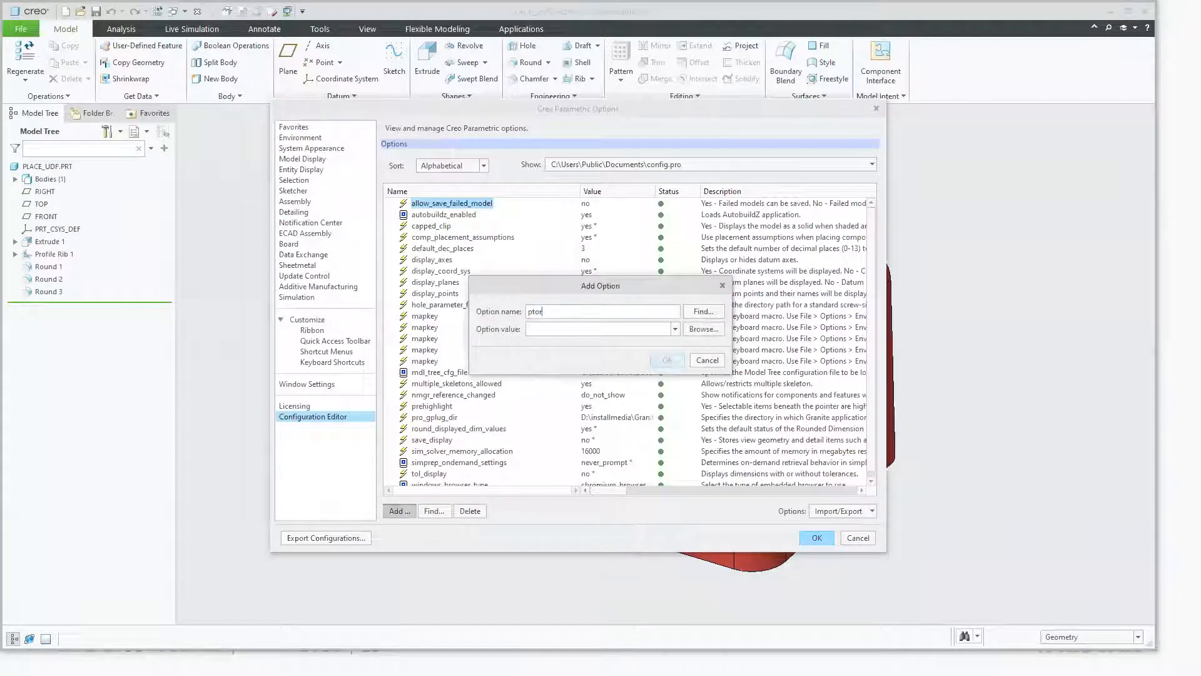
pyautogui.write('roup_')
pyautogui.press('Left')
pyautogui.press('BackSpace')
pyautogui.press('BackSpace')
pyautogui.press('BackSpace')
pyautogui.write('ro')
pyautogui.click(567, 331)
pyautogui.click(707, 360)
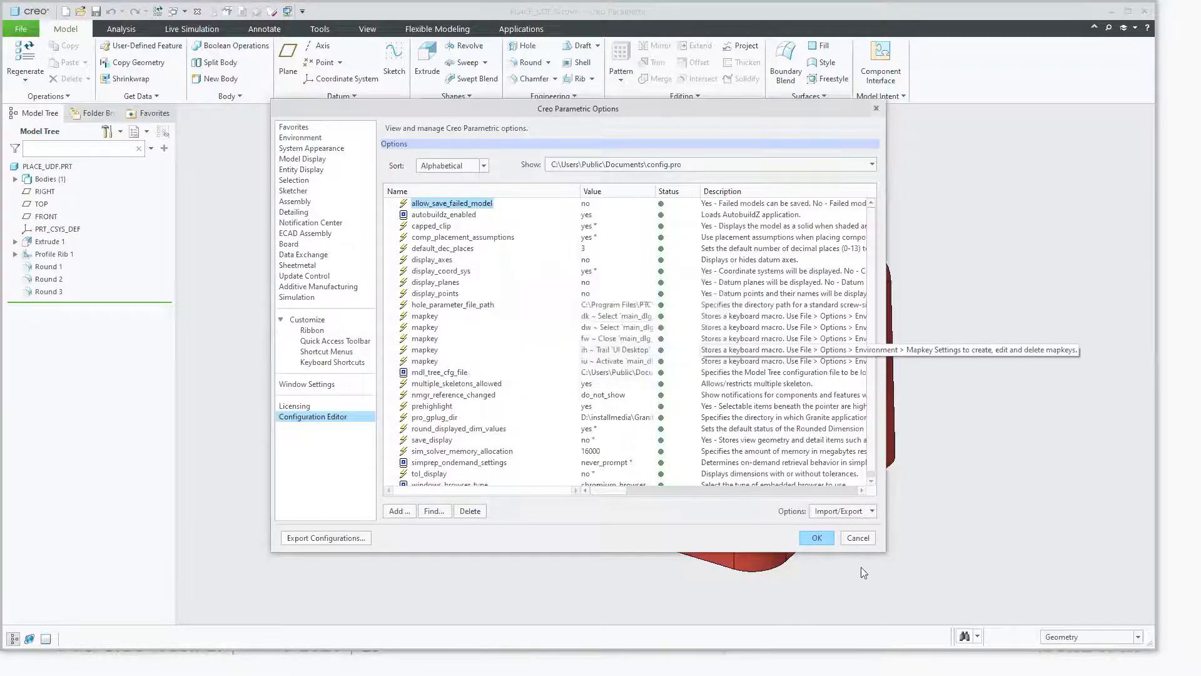
pyautogui.click(849, 537)
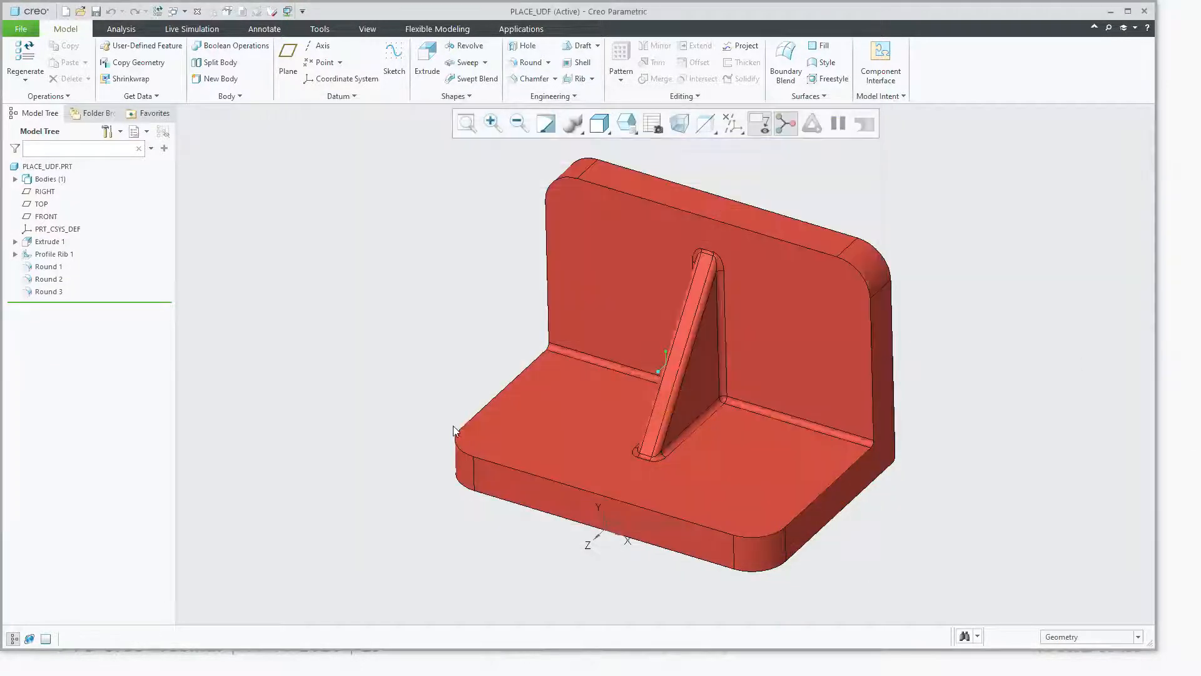
# Step: Insert the user-defined feature ttrtt.gph with the advanced reference configuration
pyautogui.click(141, 46)
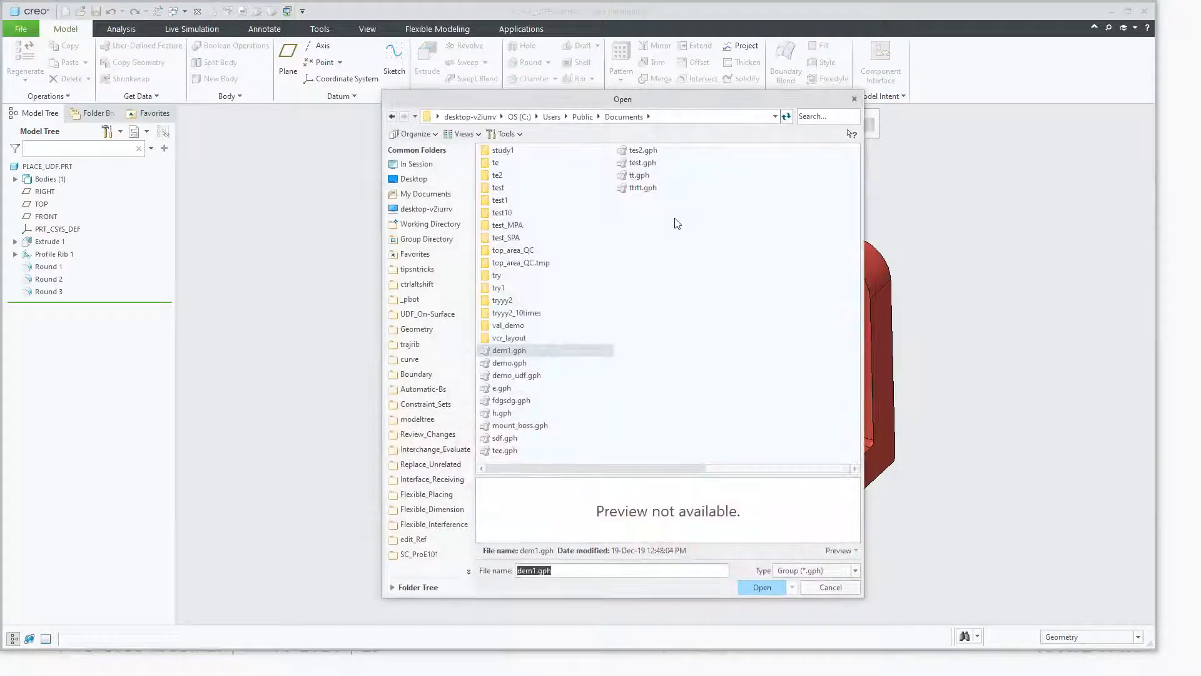
pyautogui.press('Return')
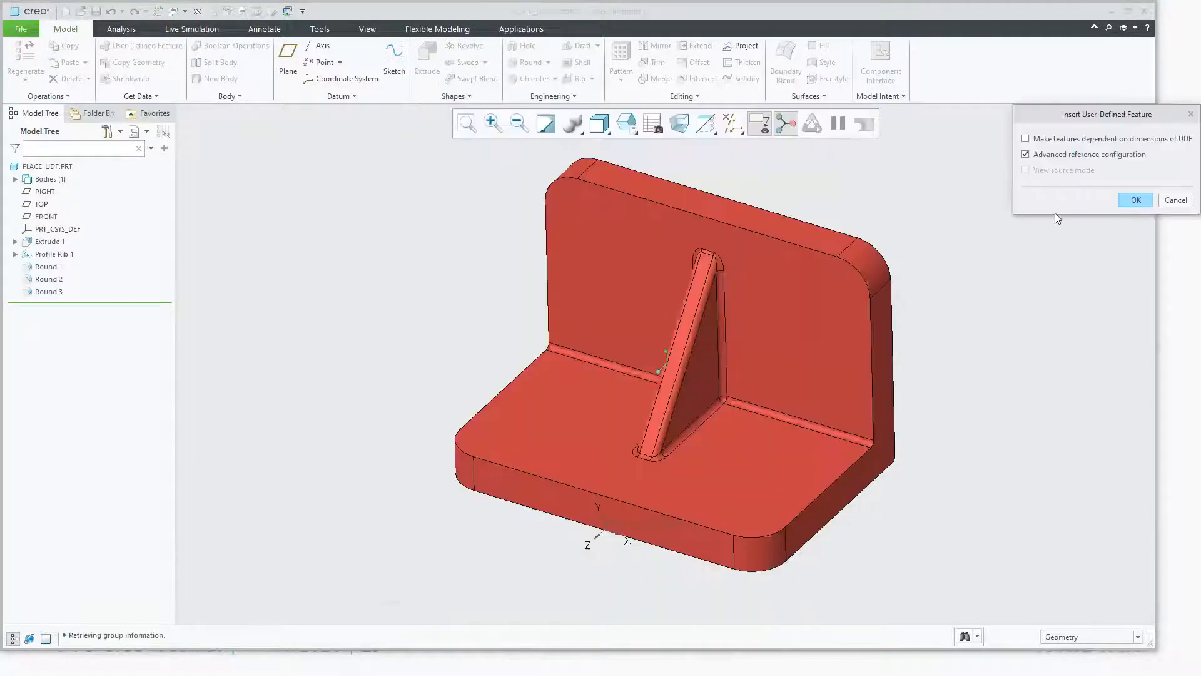
pyautogui.click(1140, 199)
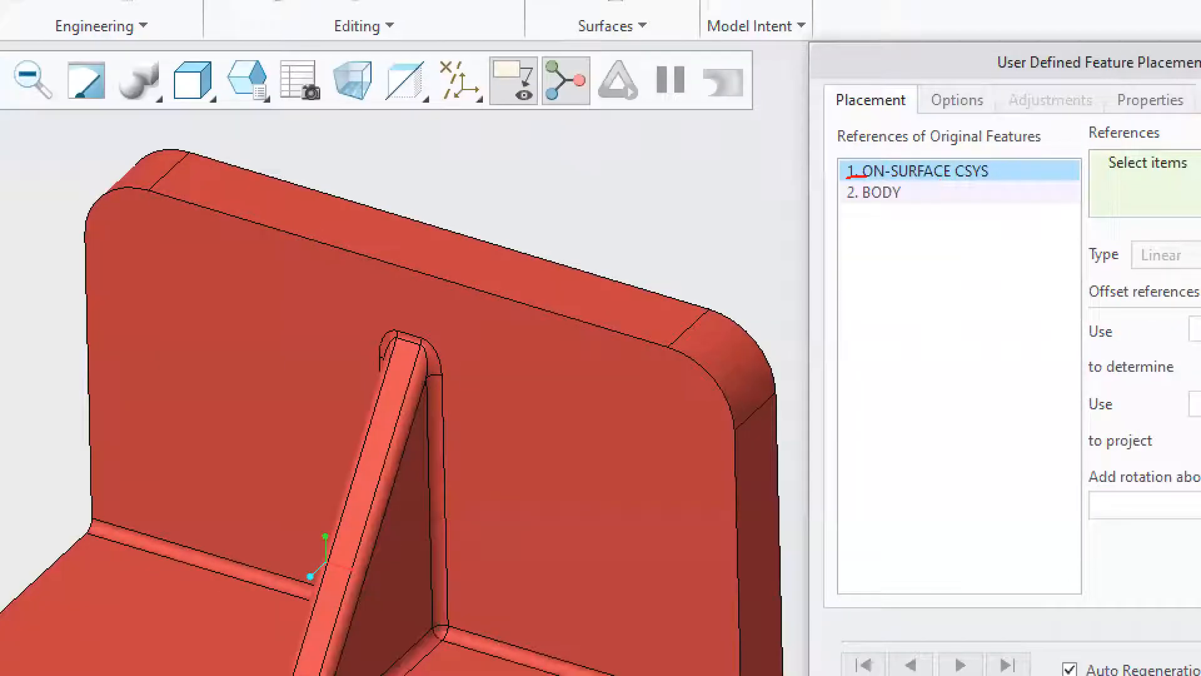
# Step: Place the on-surface coordinate system on the base plate's upper face, with the plate's front and side faces as linear offset references
pyautogui.click(569, 438)
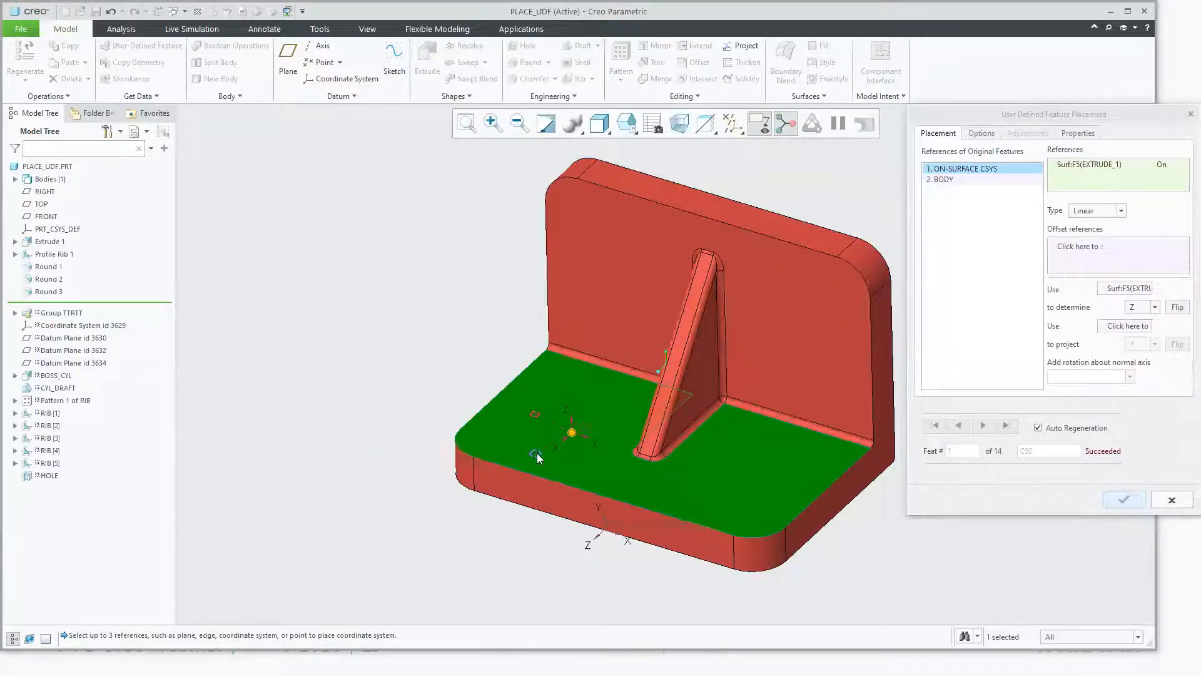
pyautogui.click(539, 496)
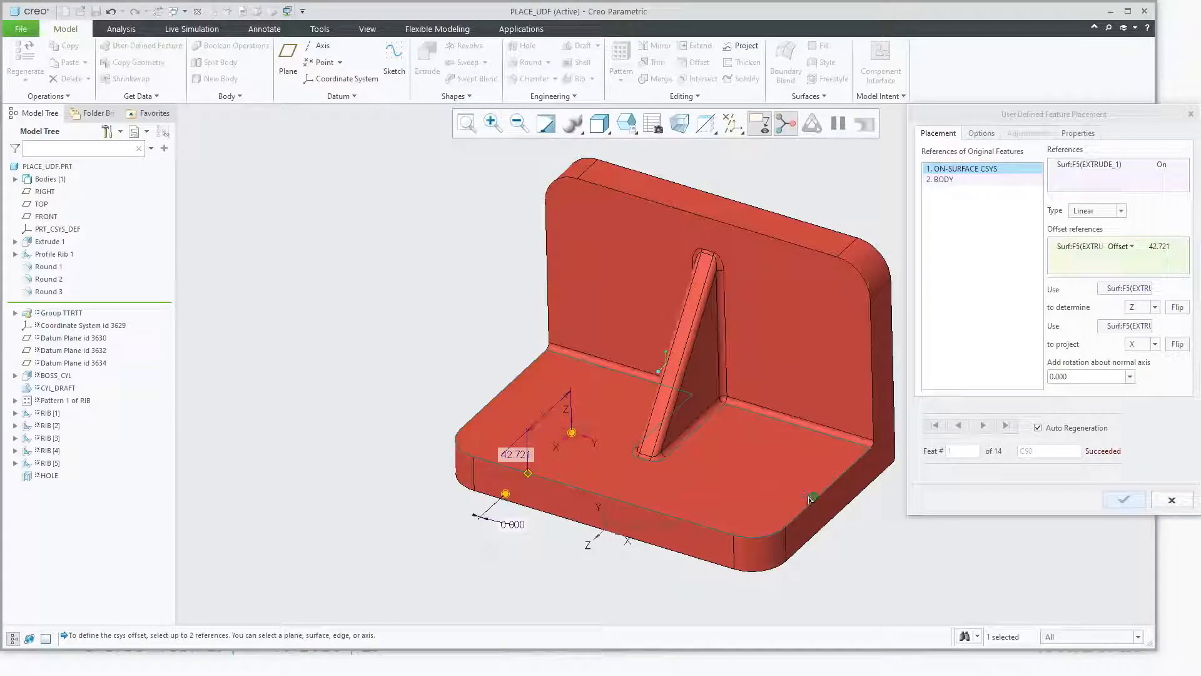
pyautogui.keyDown('ctrl'); pyautogui.click(827, 505); pyautogui.keyUp('ctrl')
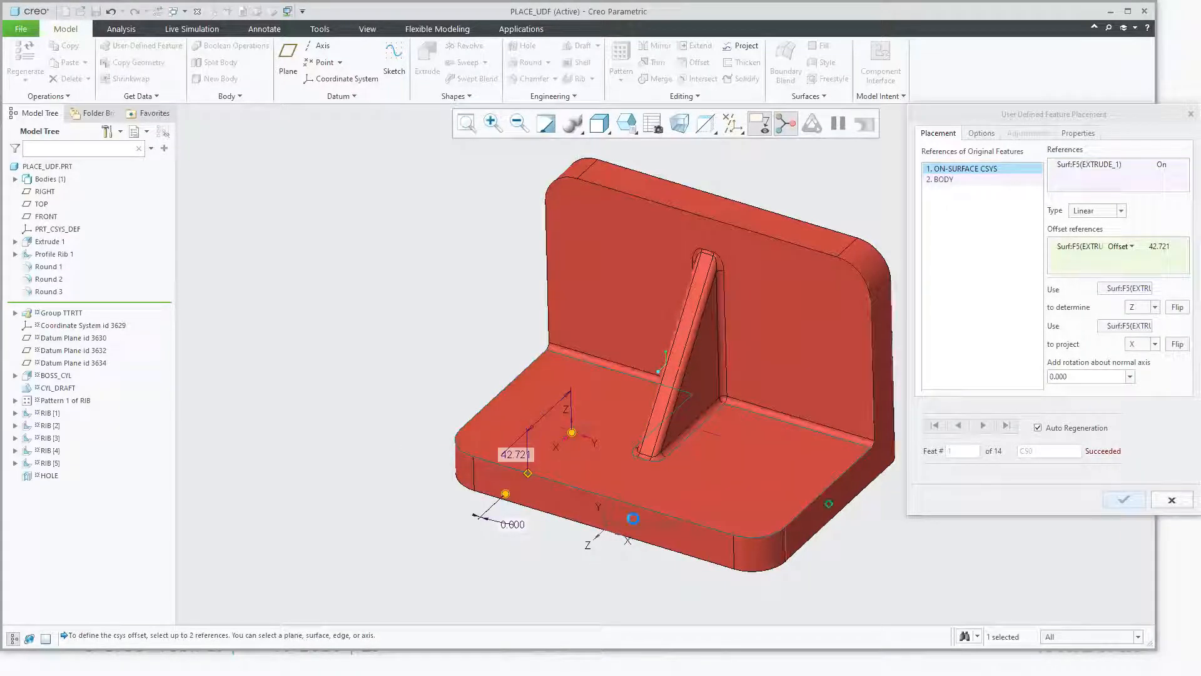
# Step: Assign Body 1 as the BODY reference and position the ribbed boss at offsets of about 67 and 46.5
pyautogui.click(951, 180)
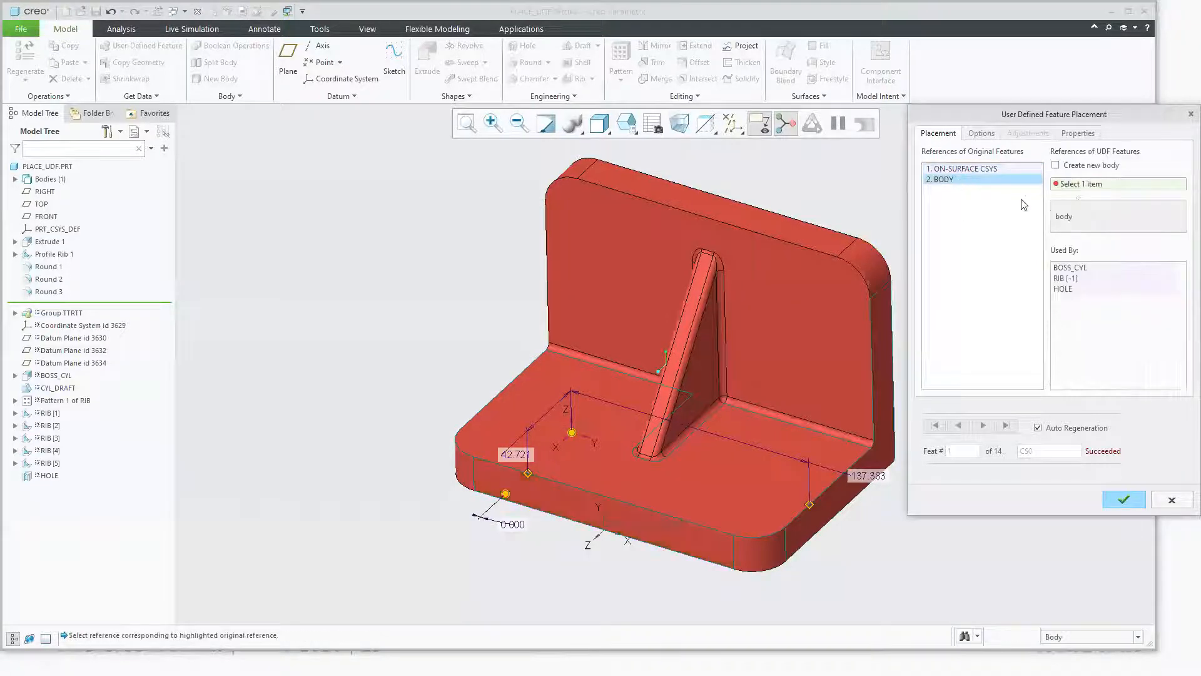
pyautogui.click(732, 437)
pyautogui.moveTo(508, 430); pyautogui.dragTo(651, 531, button='middle')
pyautogui.scroll(3, 650, 532)
pyautogui.scroll(-3, 478, 474)
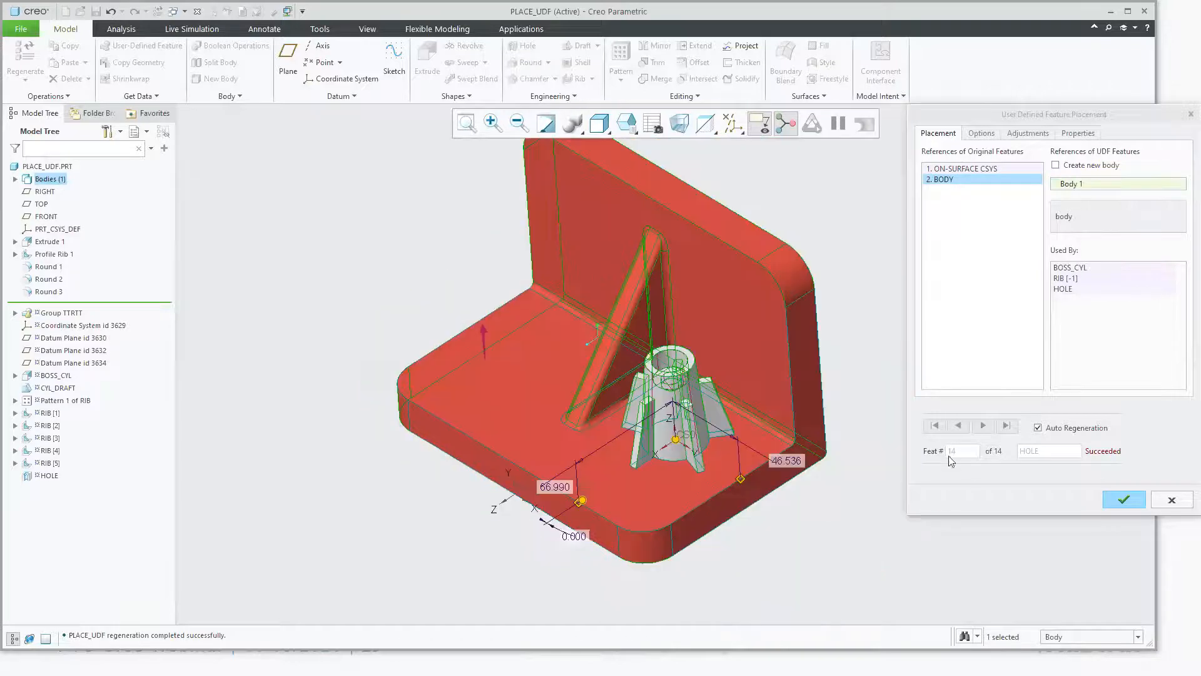
# Step: Rotate the boss 14 degrees about the normal axis of its coordinate system and complete the feature placement
pyautogui.click(980, 170)
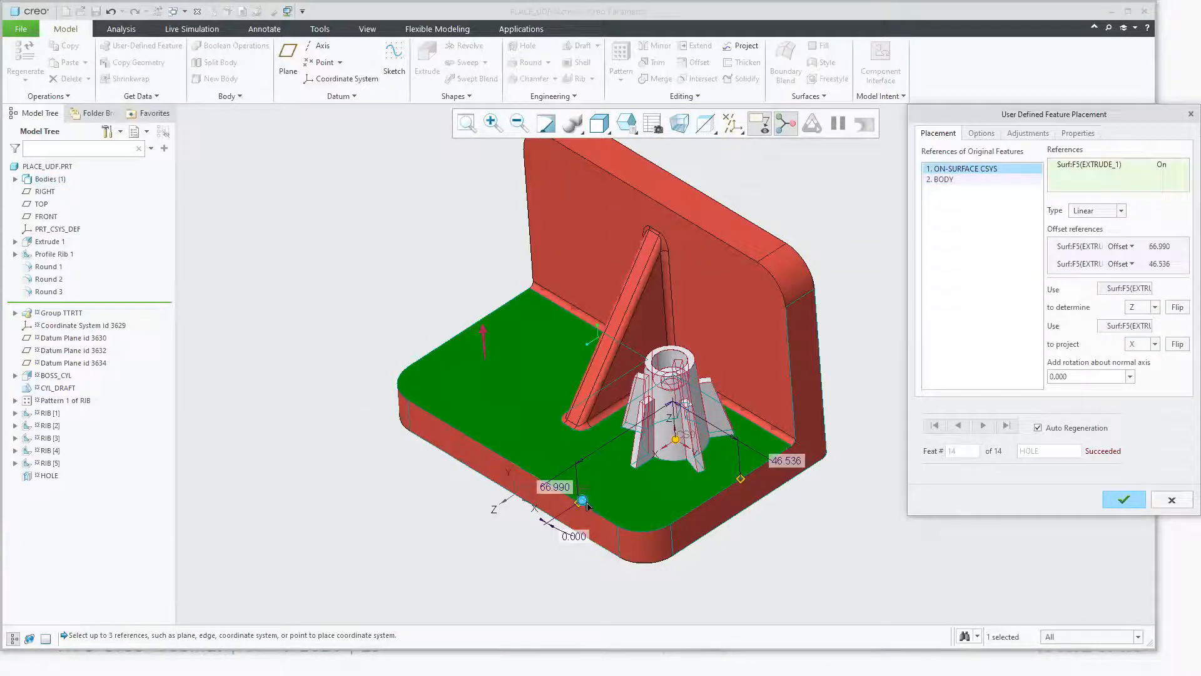
pyautogui.moveTo(581, 501); pyautogui.dragTo(606, 511)
pyautogui.scroll(-2, 589, 491)
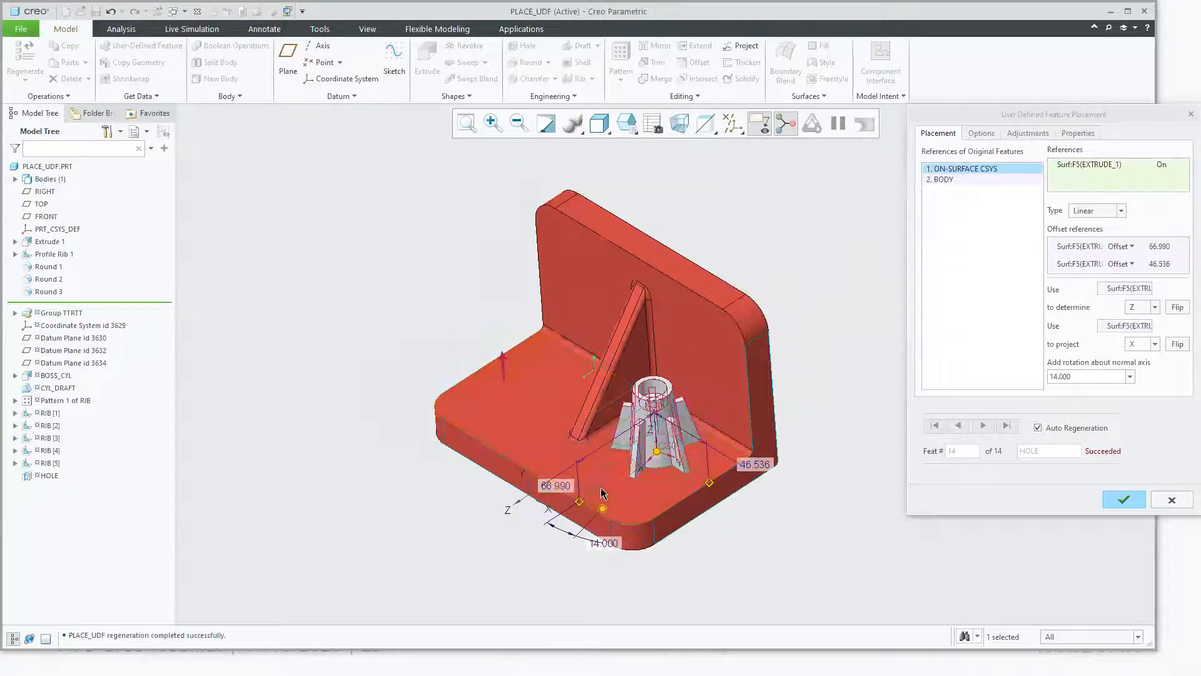
pyautogui.moveTo(683, 462); pyautogui.dragTo(673, 465, button='middle')
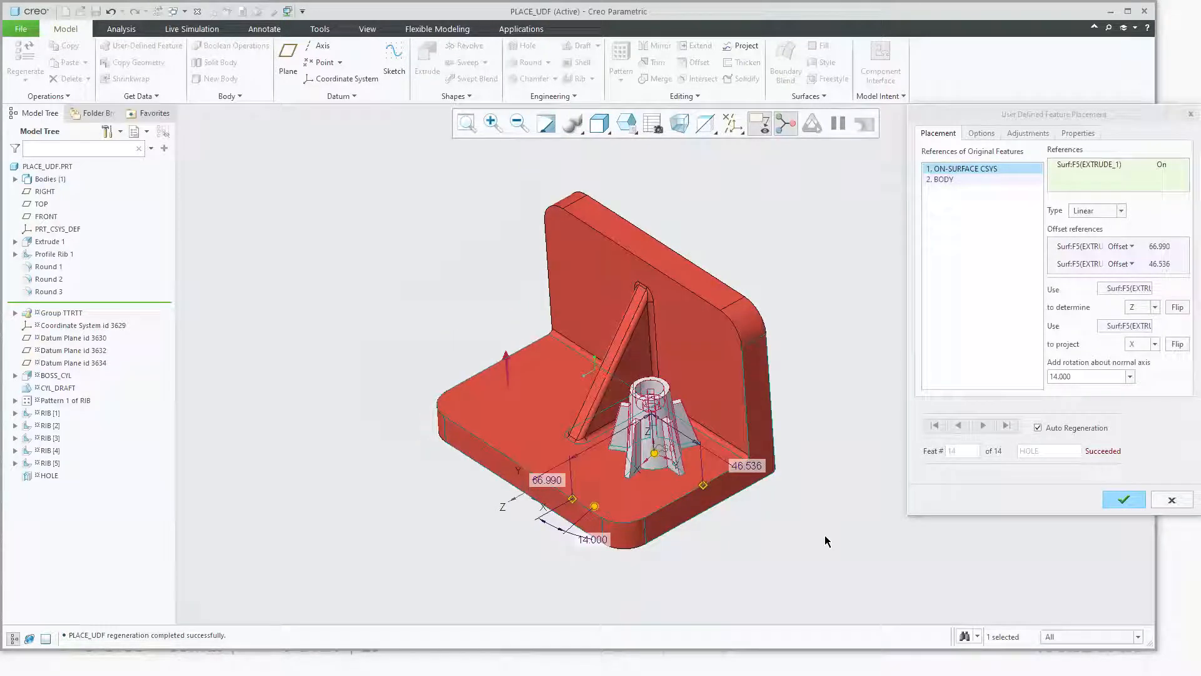
pyautogui.scroll(4, 651, 400)
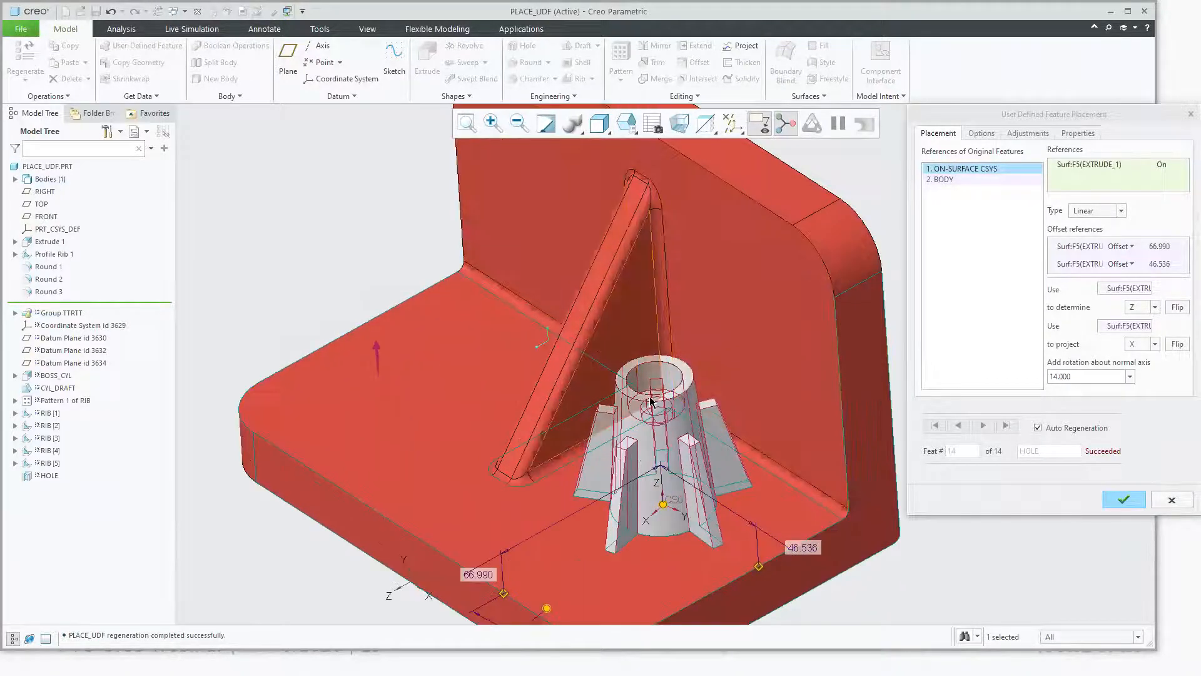
pyautogui.scroll(-2, 650, 400)
pyautogui.click(1124, 499)
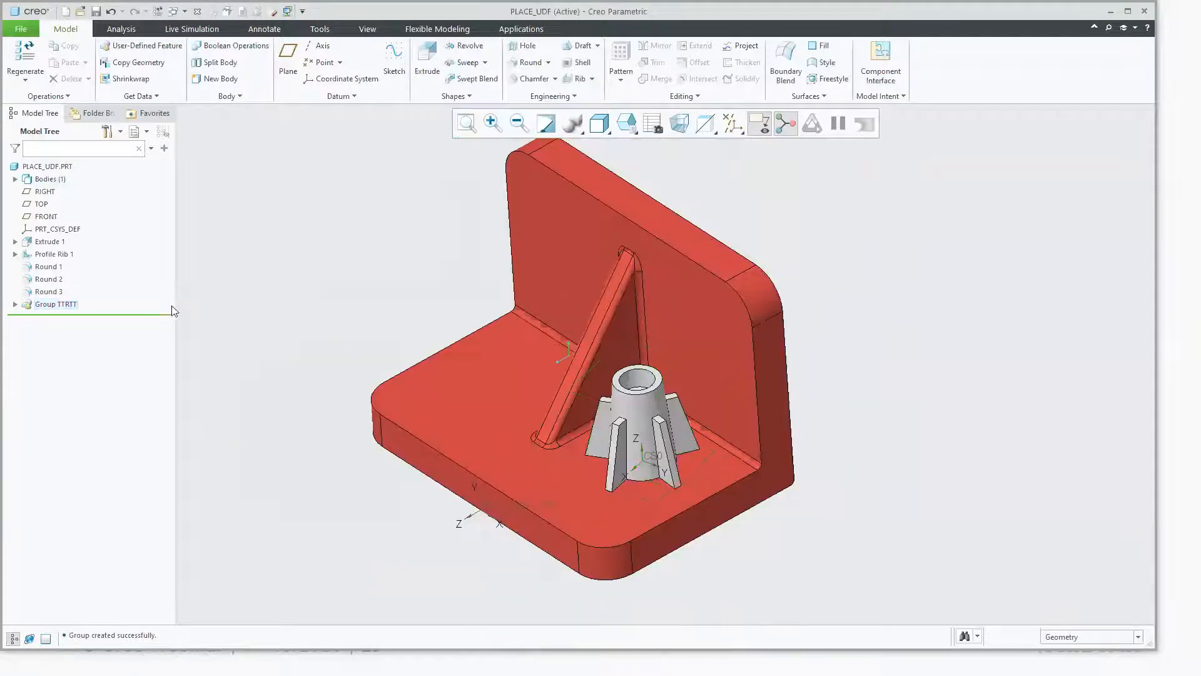
# Step: Expand the placed boss group to show its features, and close the PLACE_UDF part
pyautogui.click(15, 304)
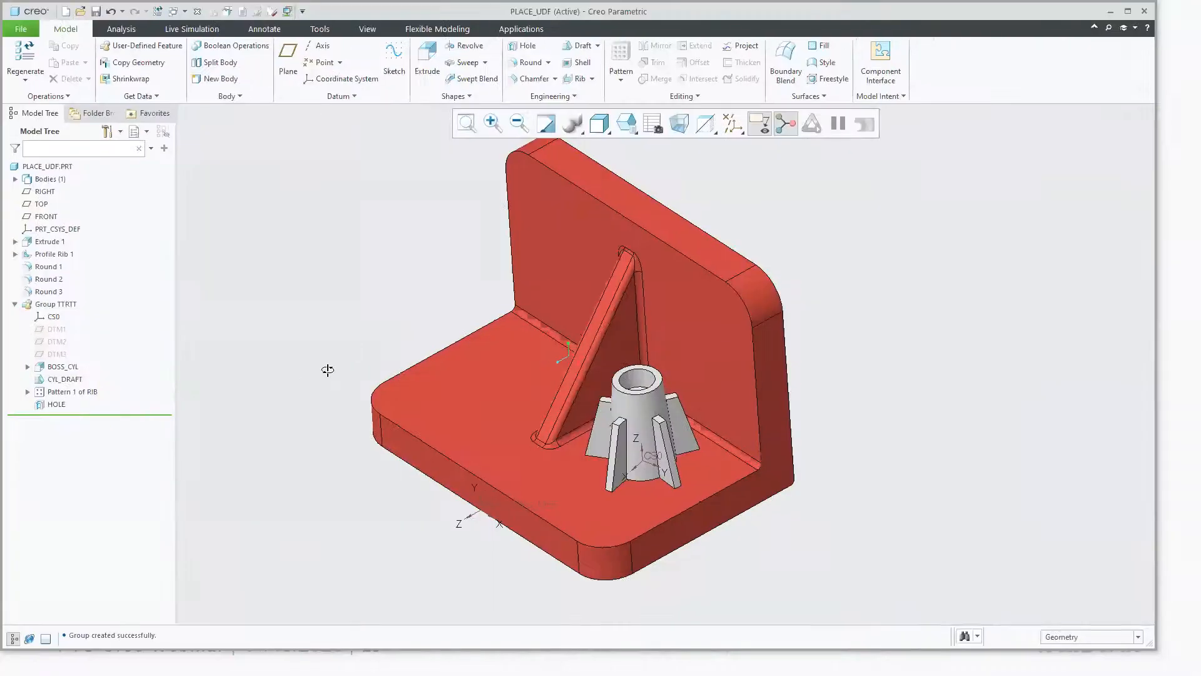
pyautogui.moveTo(328, 369); pyautogui.dragTo(304, 384, button='middle')
pyautogui.hotkey('ctrl', 'w')
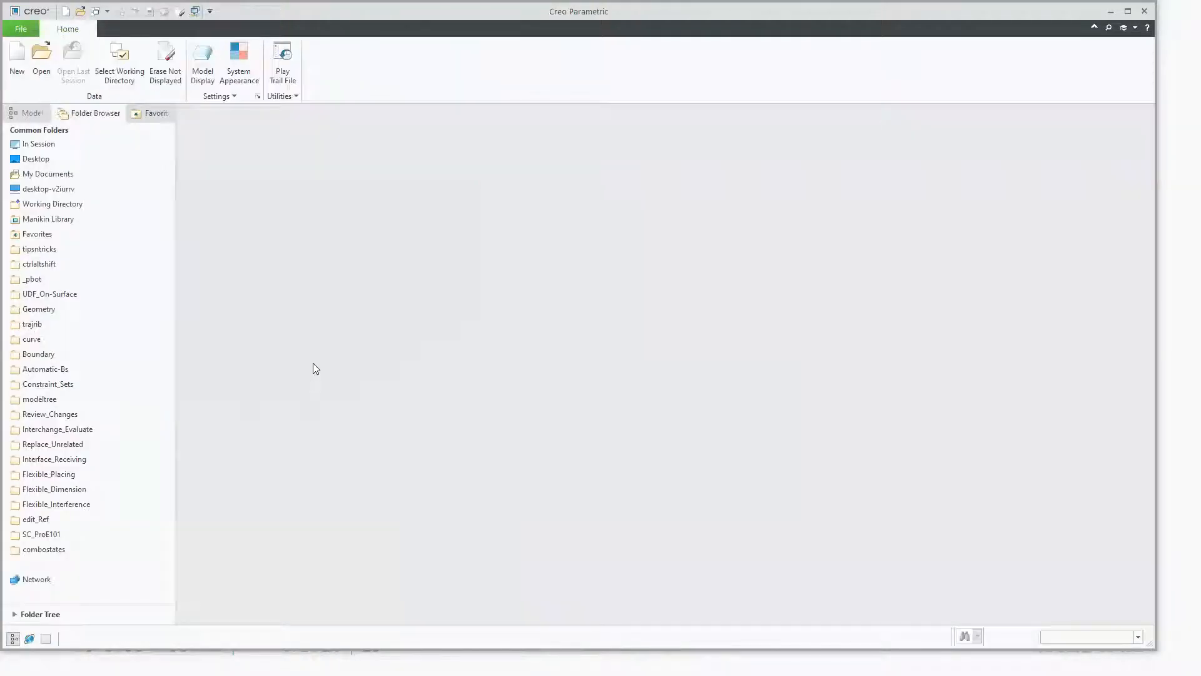
# Step: Switch to the BUG_TT.pptx slide show in PowerPoint and review the slides on user-defined features and patterned copy geometry
pyautogui.press('super+Tab')
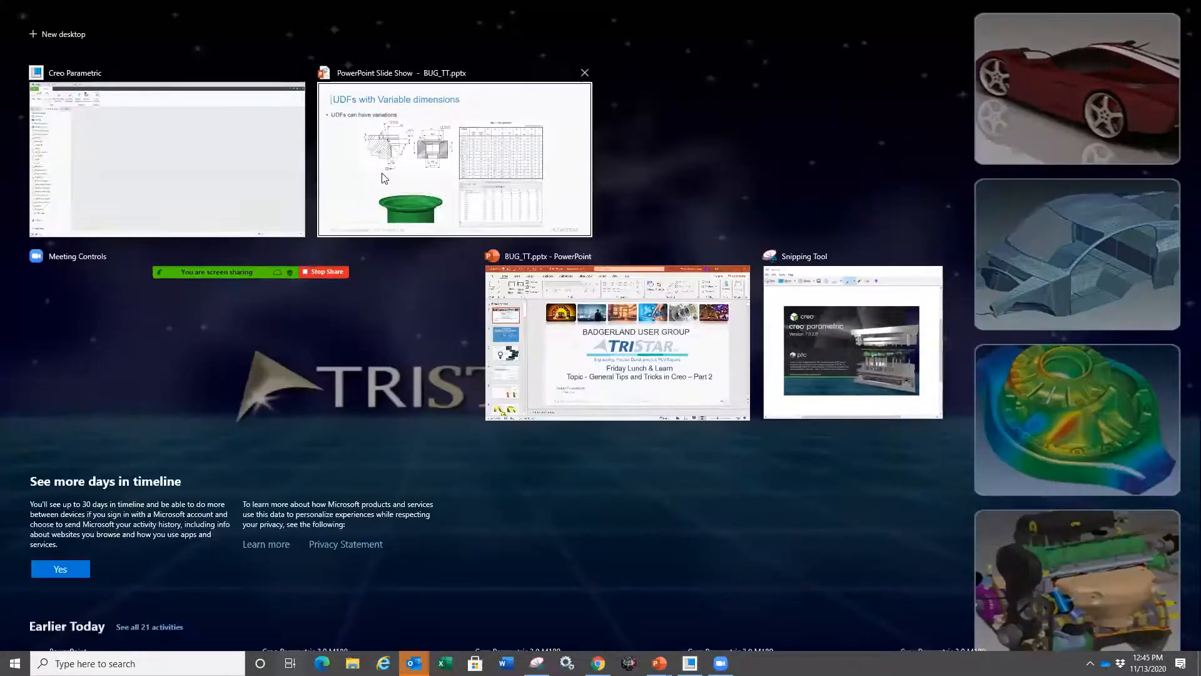
pyautogui.click(384, 179)
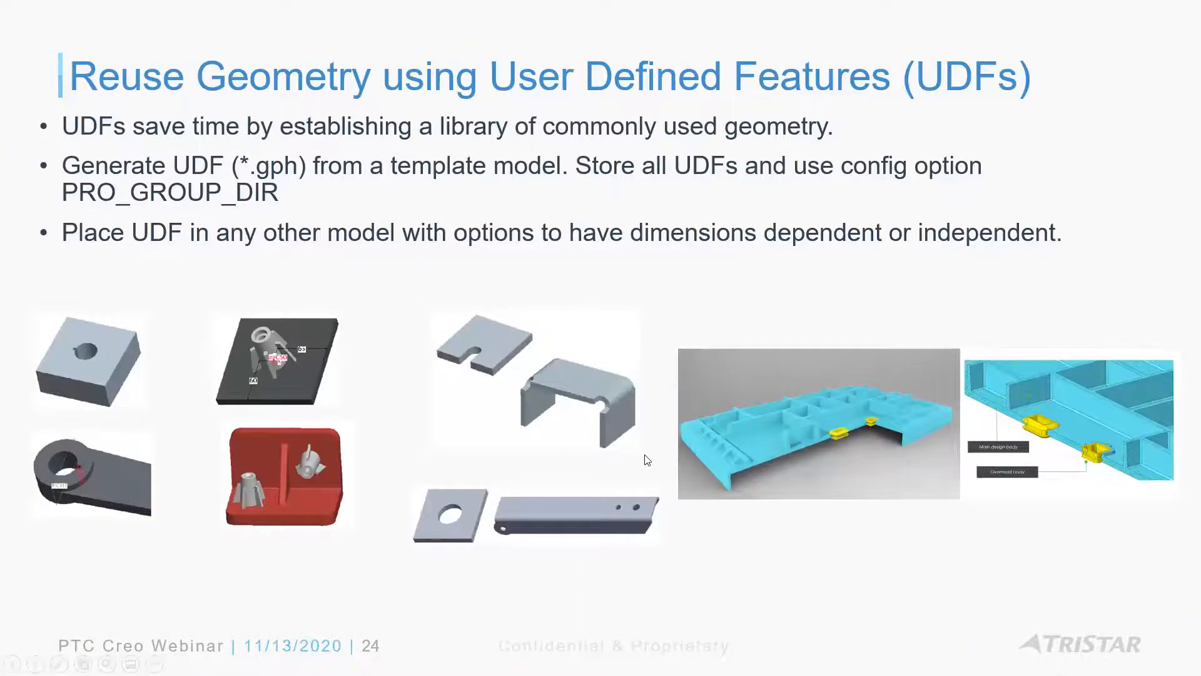
pyautogui.scroll(-2, 645, 455)
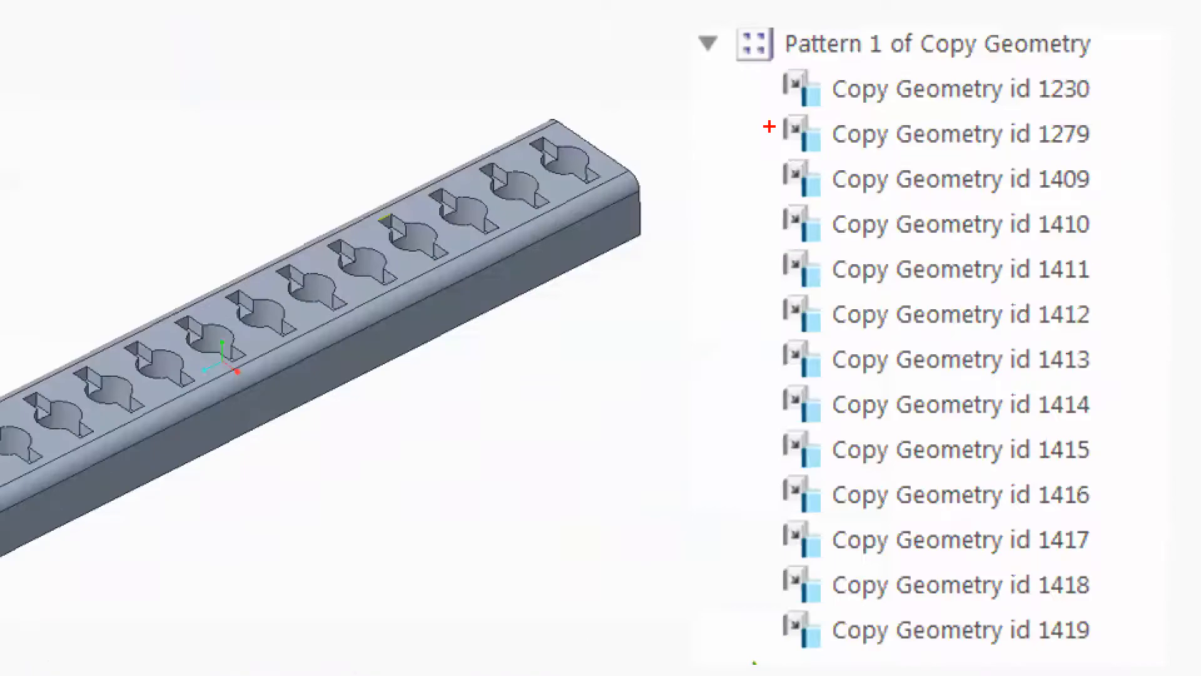
pyautogui.moveTo(769, 127); pyautogui.dragTo(764, 657)
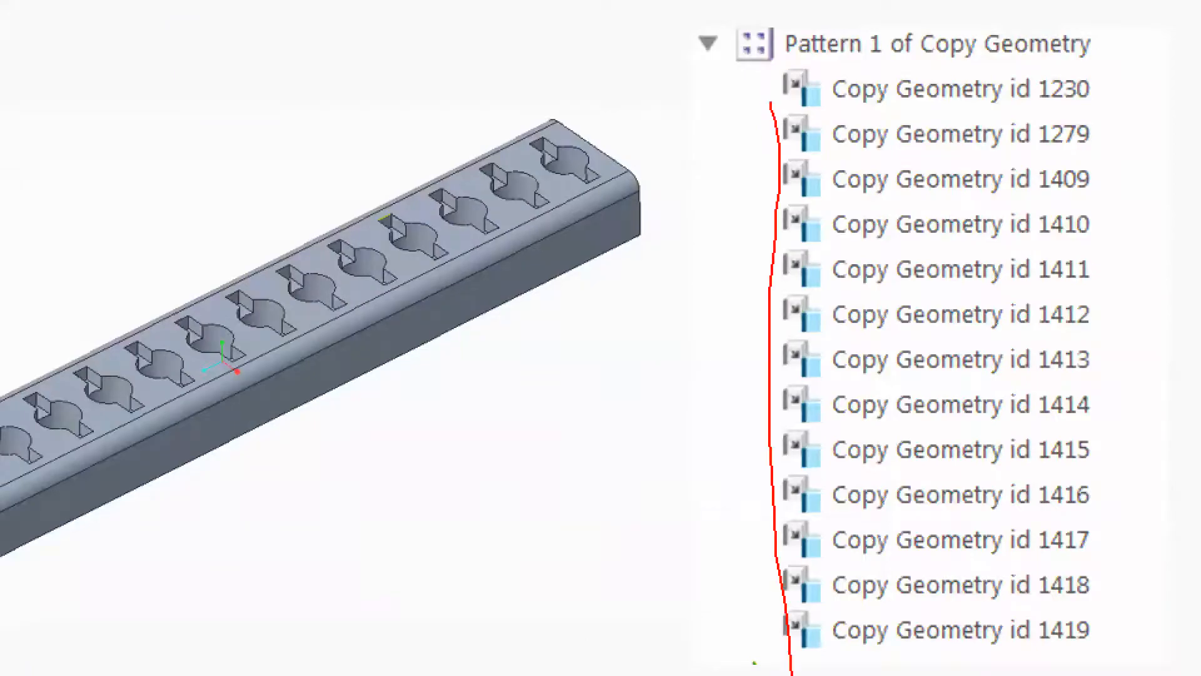
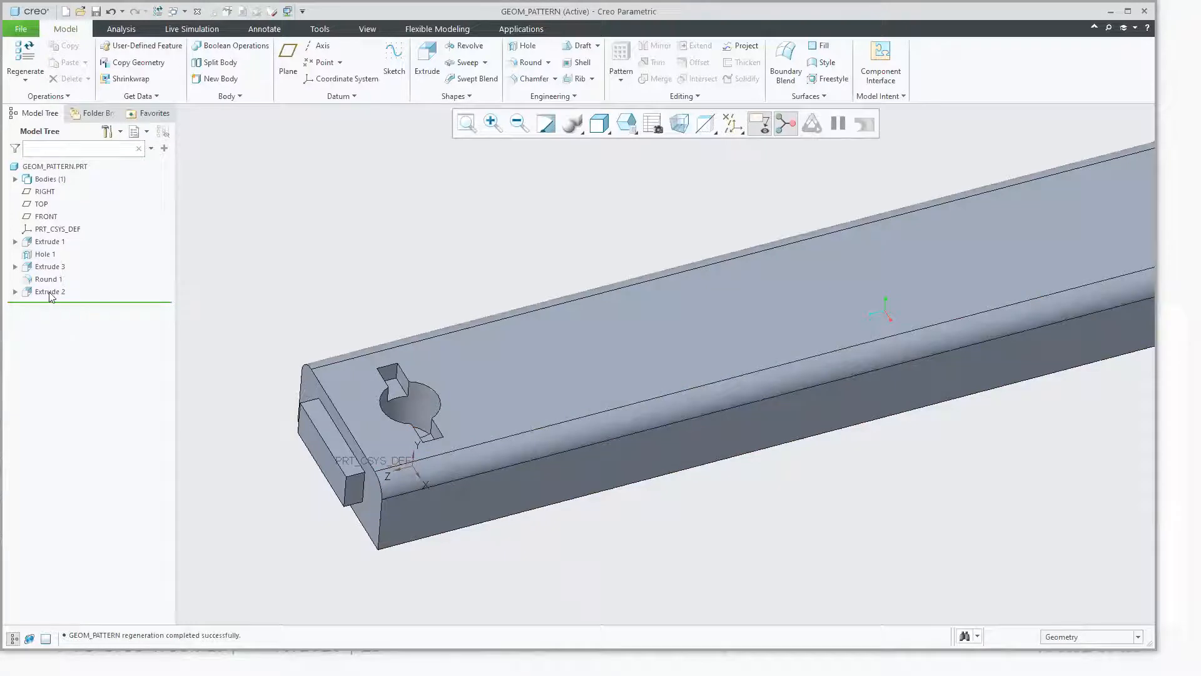
pyautogui.click(48, 292)
pyautogui.moveTo(48, 292); pyautogui.dragTo(80, 303)
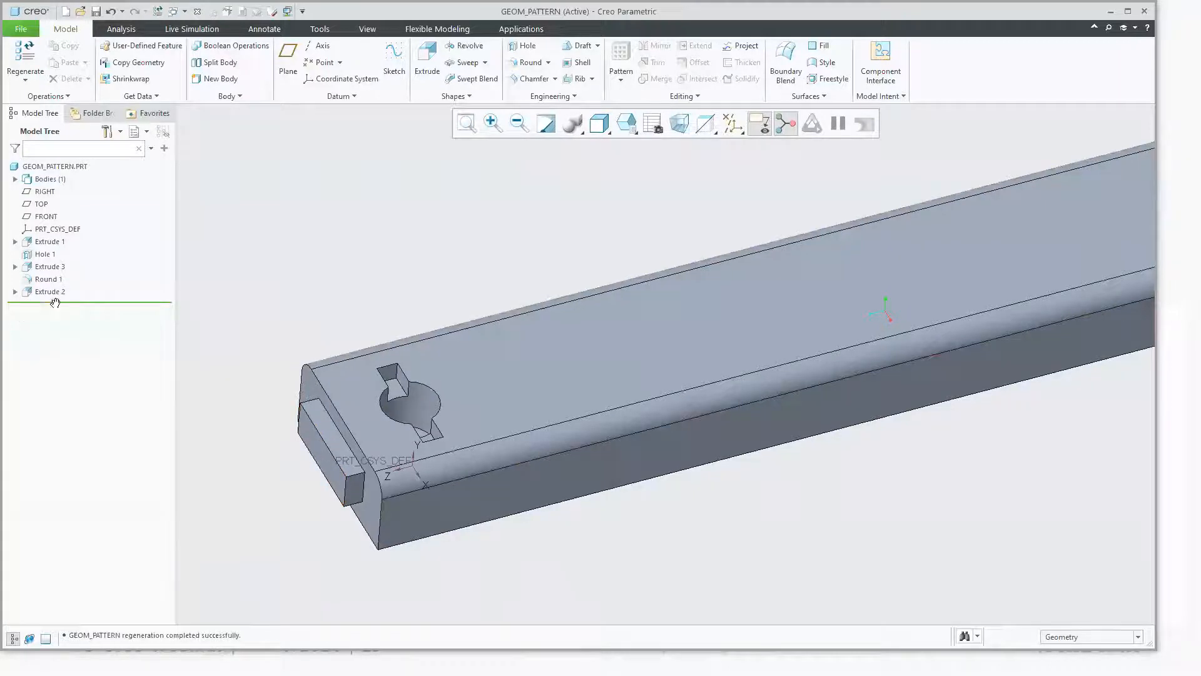
pyautogui.click(50, 292)
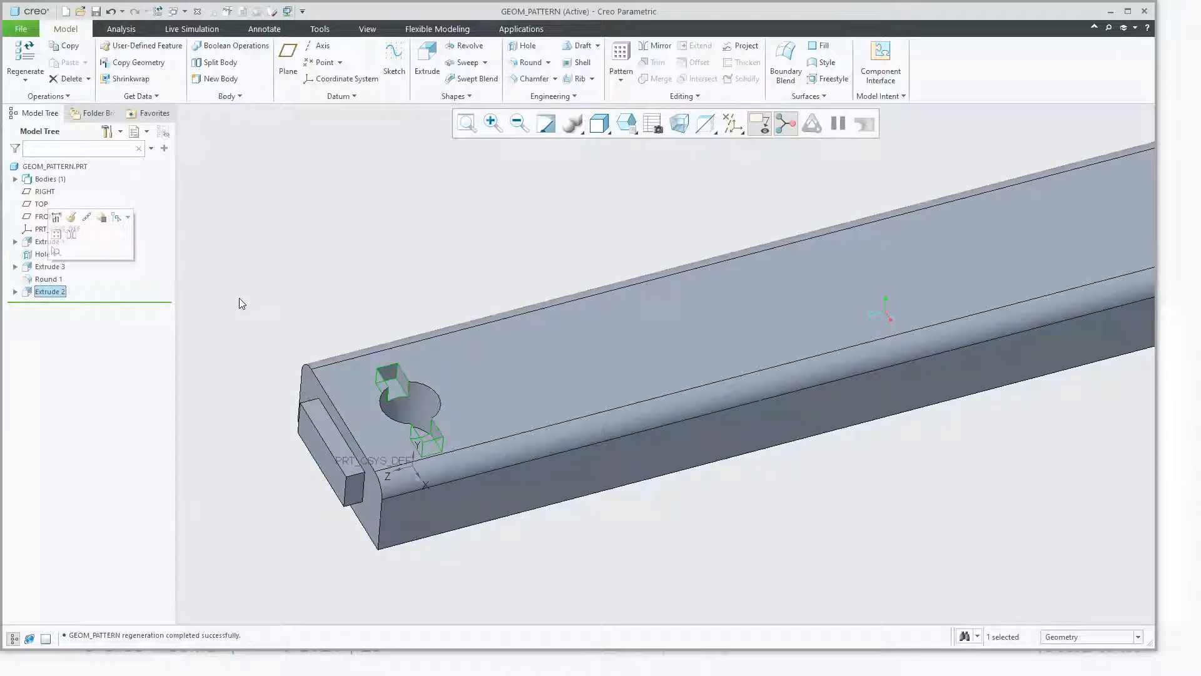
pyautogui.moveTo(274, 334); pyautogui.dragTo(242, 388, button='middle')
pyautogui.click(242, 394)
# Step: Select the hole and slot cutout surfaces as a seed-and-boundary set starting from the hole wall, and check the selected items
pyautogui.moveTo(239, 463); pyautogui.dragTo(237, 511, button='middle')
pyautogui.scroll(-3, 401, 507)
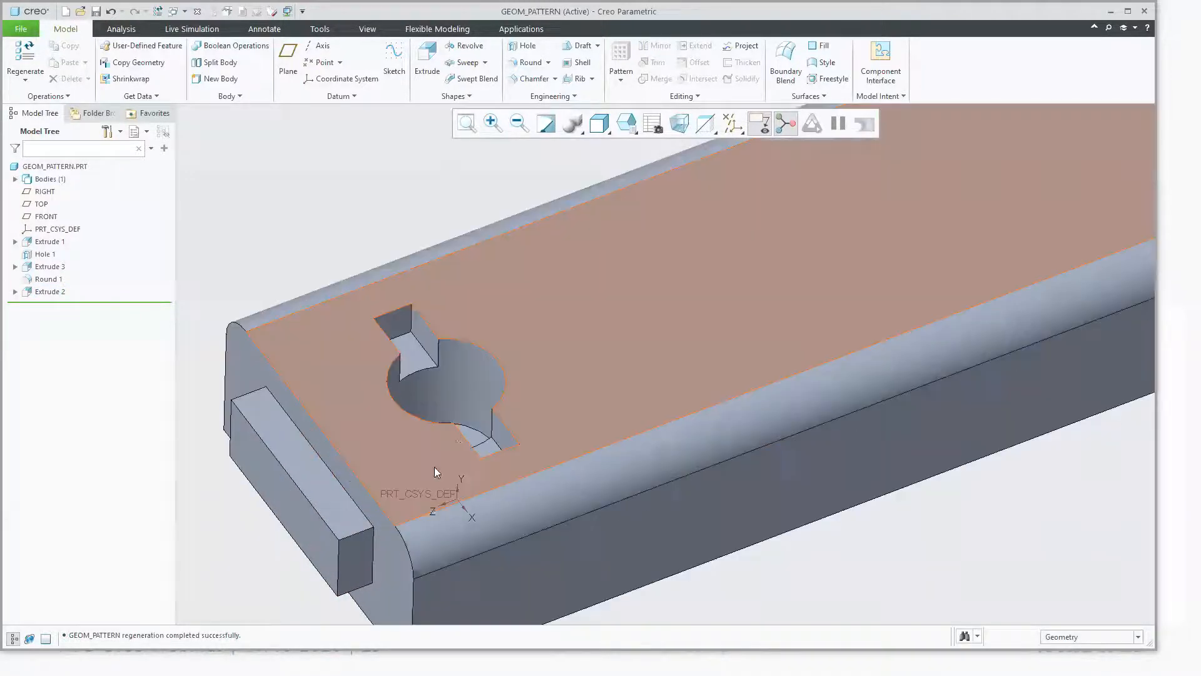
pyautogui.click(468, 383)
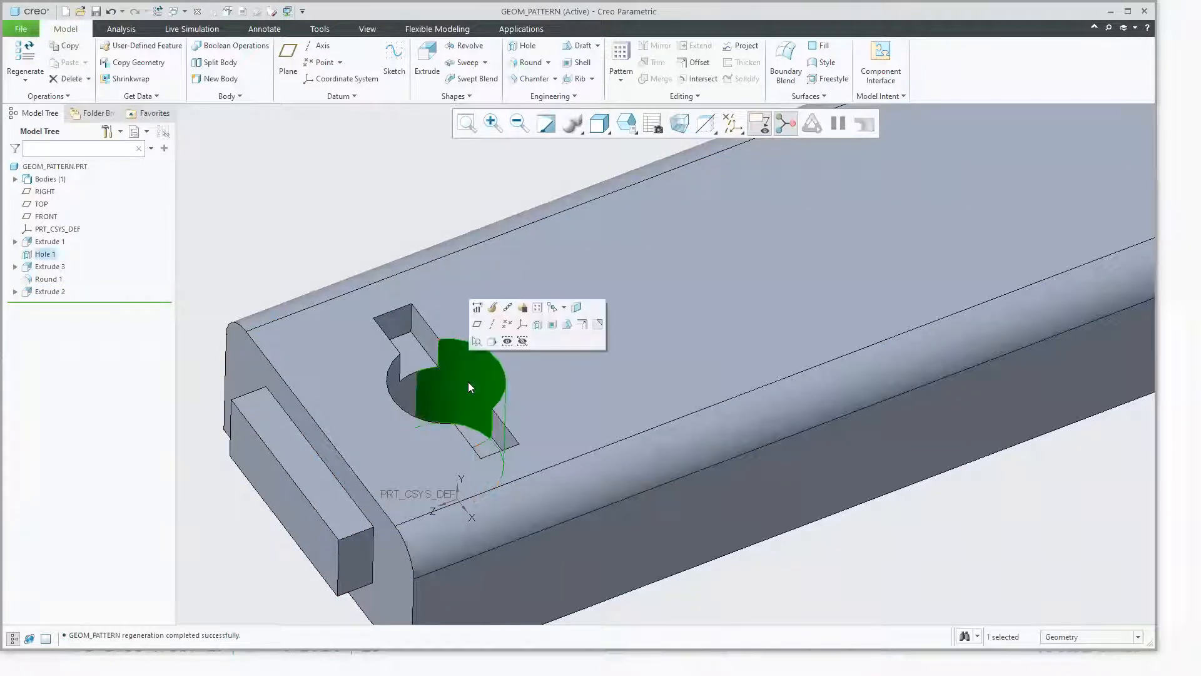
pyautogui.keyDown('ctrl'); pyautogui.click(395, 319); pyautogui.keyUp('ctrl')
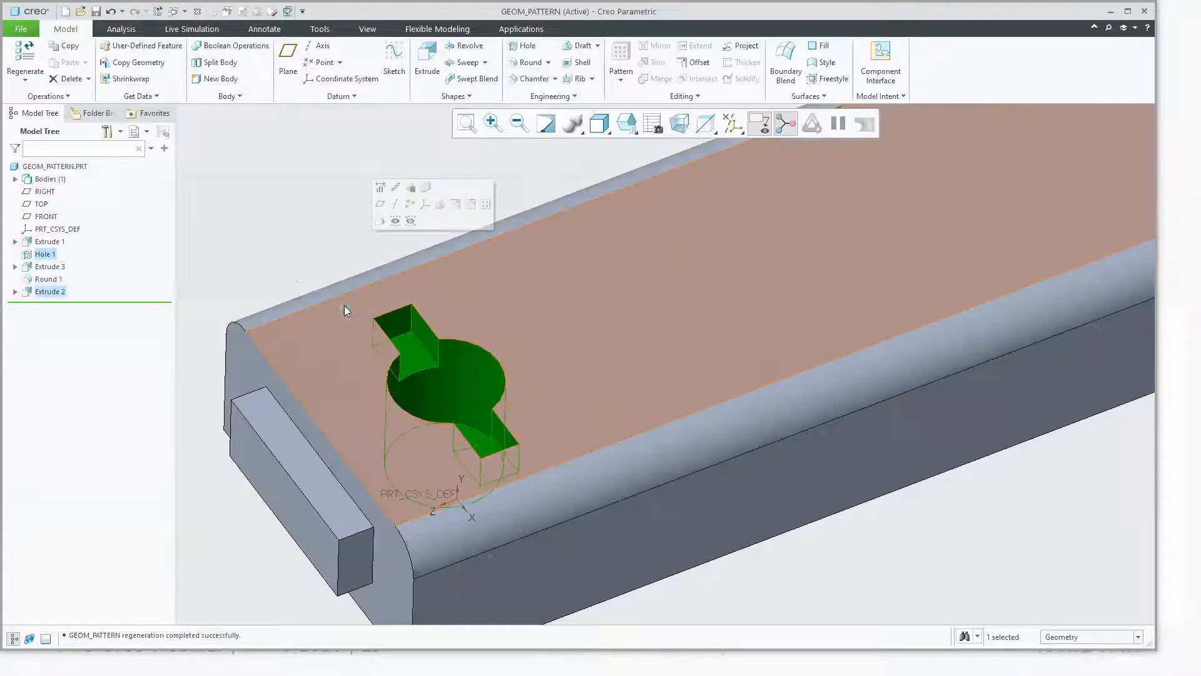
pyautogui.moveTo(302, 269); pyautogui.dragTo(292, 301, button='middle')
pyautogui.scroll(2, 353, 352)
pyautogui.moveTo(353, 352); pyautogui.dragTo(341, 382, button='middle')
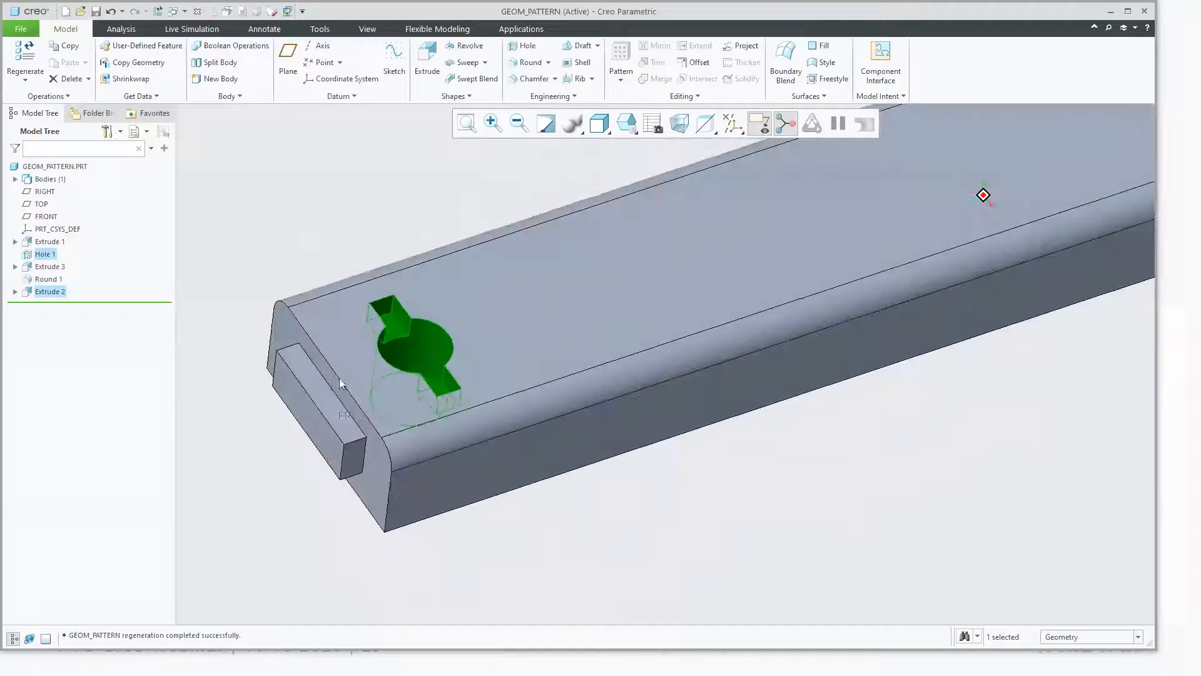
pyautogui.click(1001, 636)
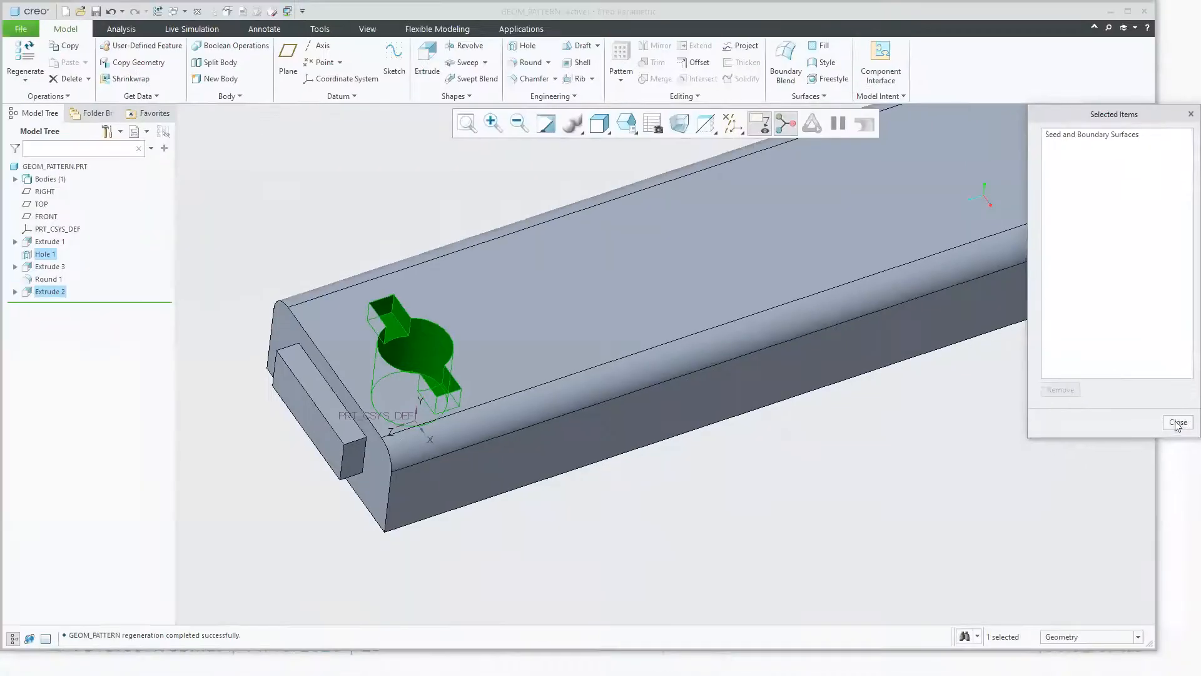
pyautogui.click(1177, 426)
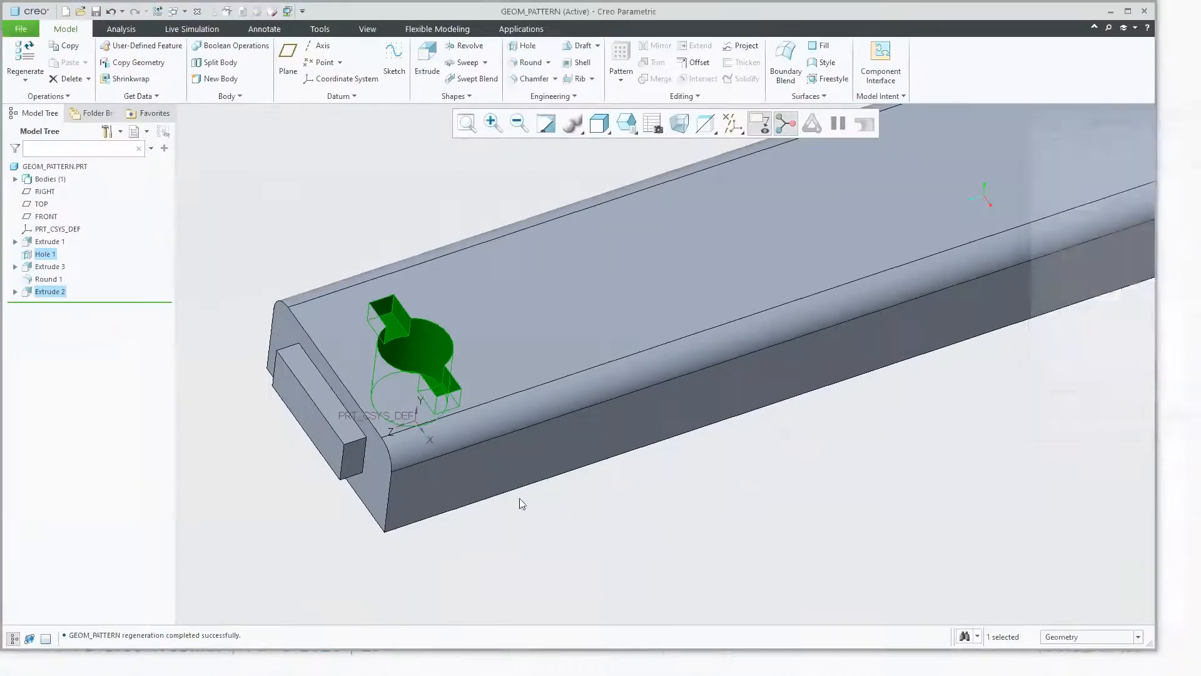
# Step: Start a geometry pattern of the selected hole and slot cutout surfaces
pyautogui.scroll(2, 508, 491)
pyautogui.scroll(-2, 451, 417)
pyautogui.scroll(1, 391, 398)
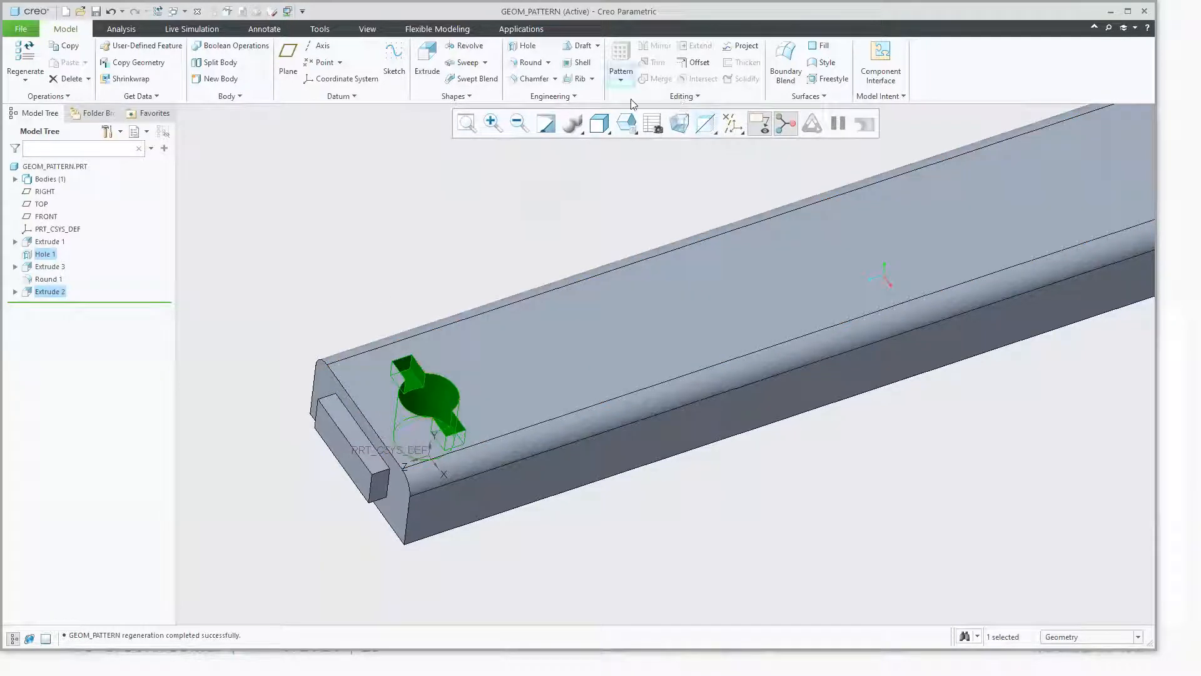
pyautogui.click(621, 80)
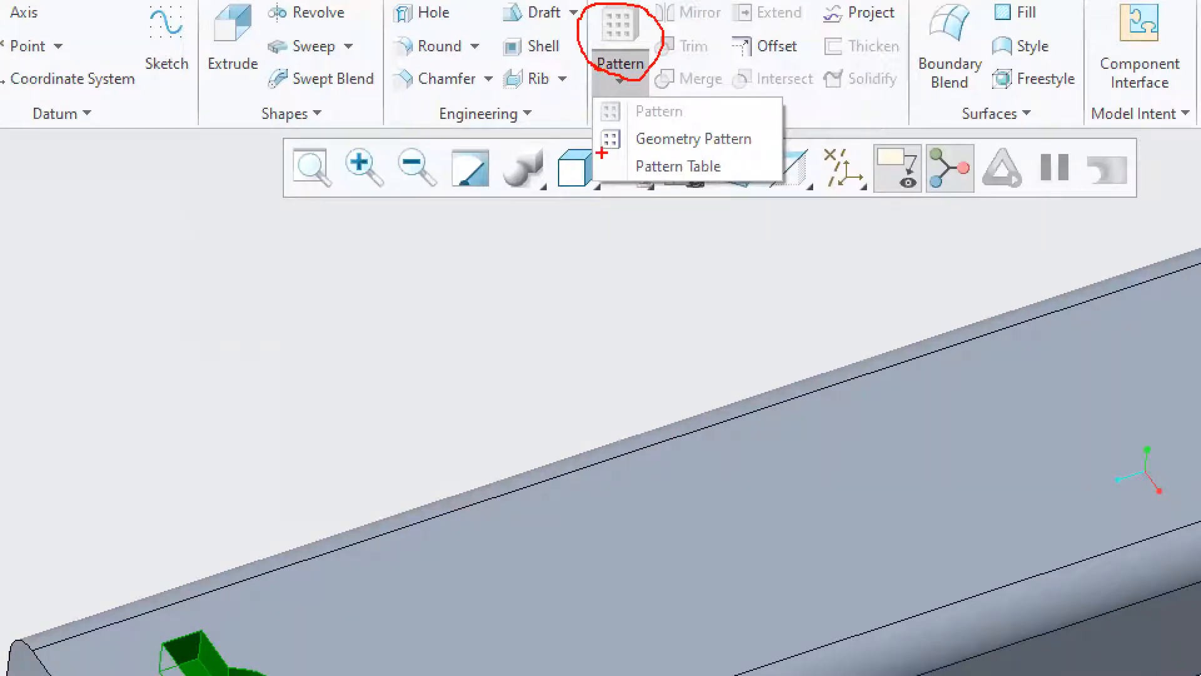
pyautogui.moveTo(600, 150)
pyautogui.mouseDown()
pyautogui.moveTo(757, 141)
pyautogui.moveTo(622, 144)
pyautogui.mouseUp()
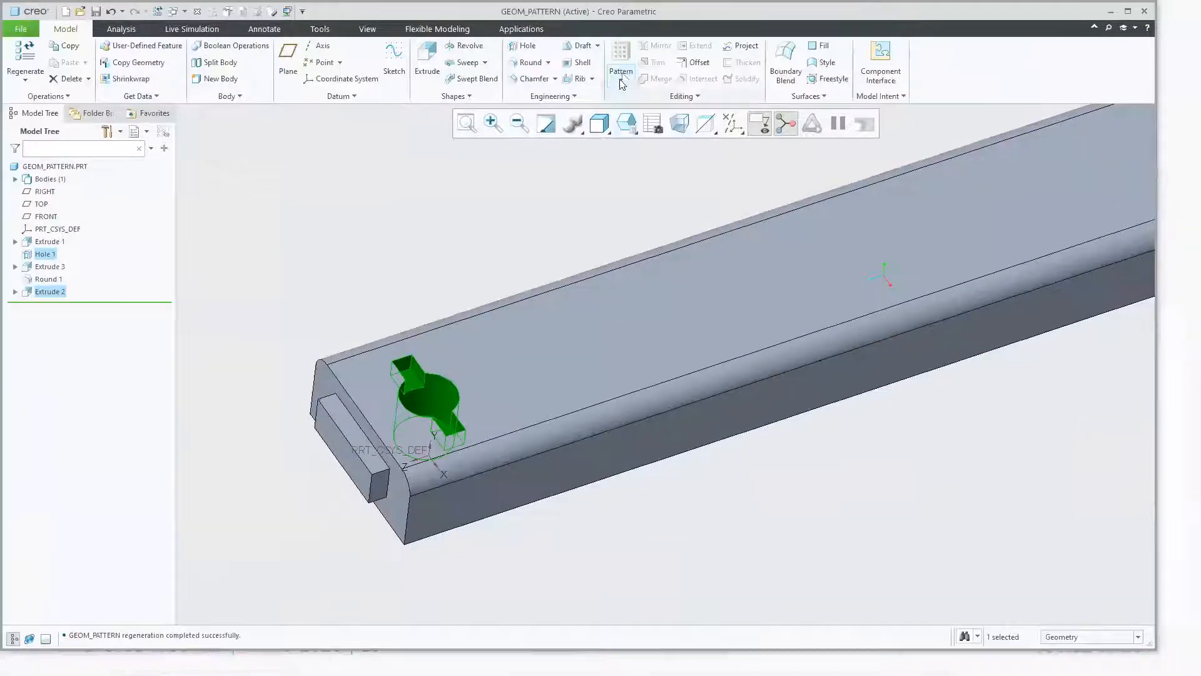
pyautogui.click(619, 79)
pyautogui.click(656, 109)
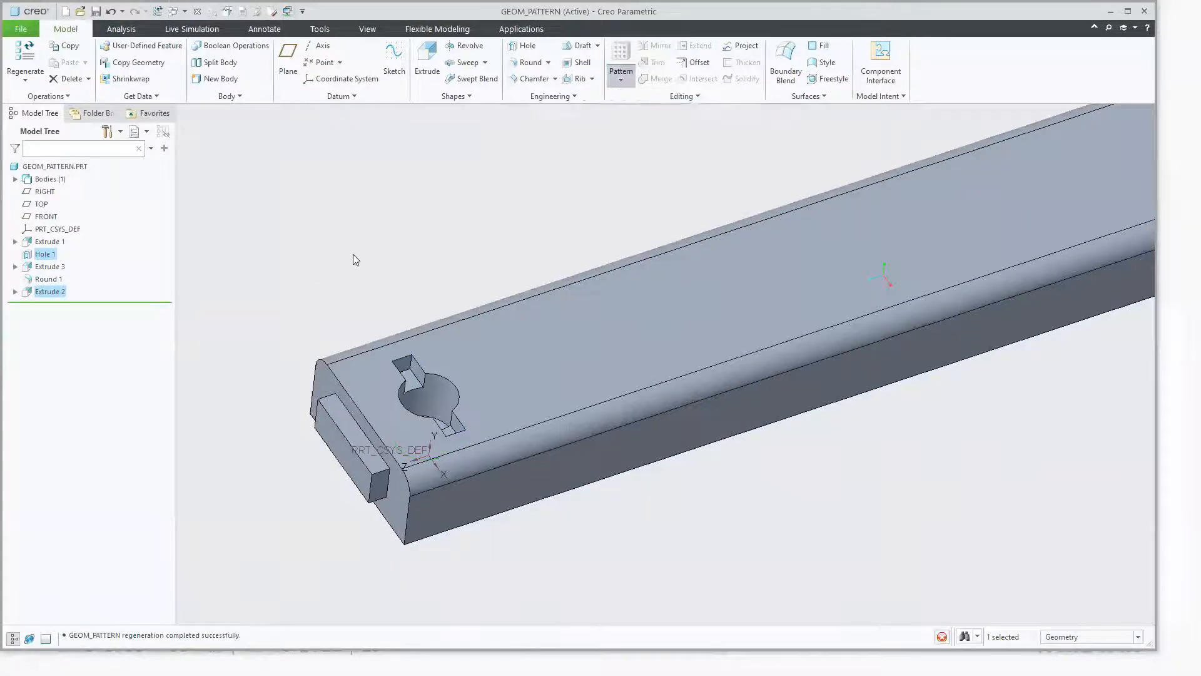
# Step: Look over the available pattern types and choose Direction for the geometry pattern
pyautogui.rightClick(328, 241)
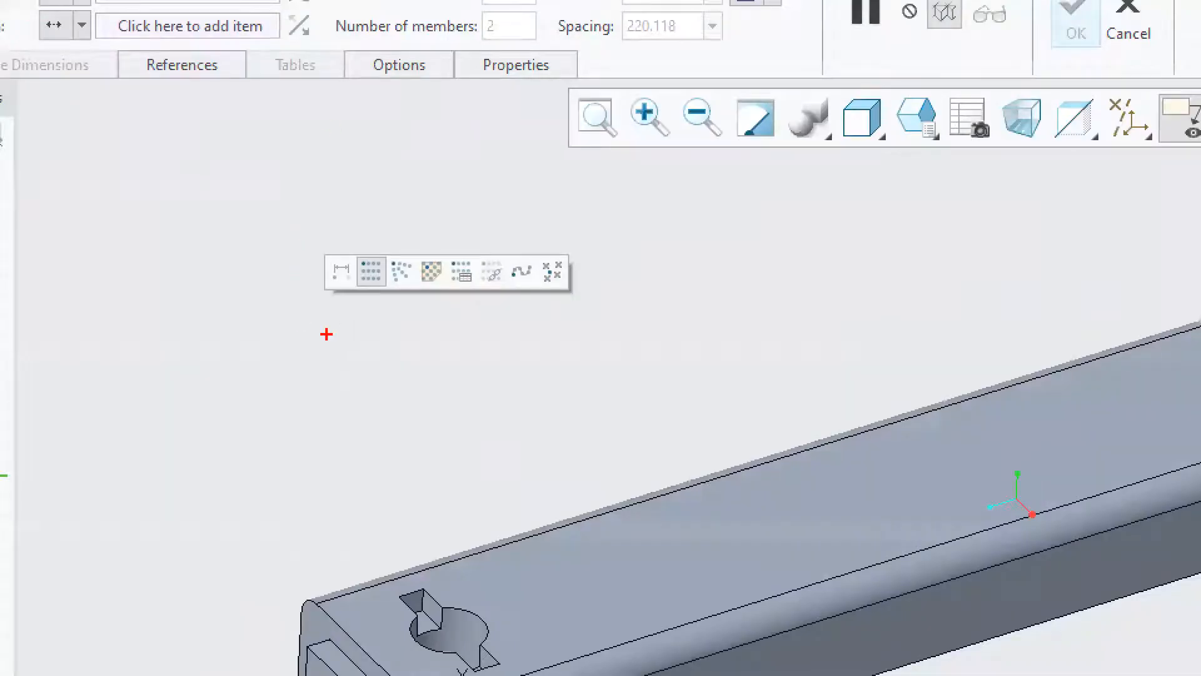
pyautogui.moveTo(304, 287)
pyautogui.mouseDown()
pyautogui.moveTo(335, 299)
pyautogui.moveTo(584, 303)
pyautogui.moveTo(457, 233)
pyautogui.moveTo(313, 291)
pyautogui.moveTo(369, 216)
pyautogui.mouseUp()
pyautogui.moveTo(369, 283); pyautogui.dragTo(389, 234)
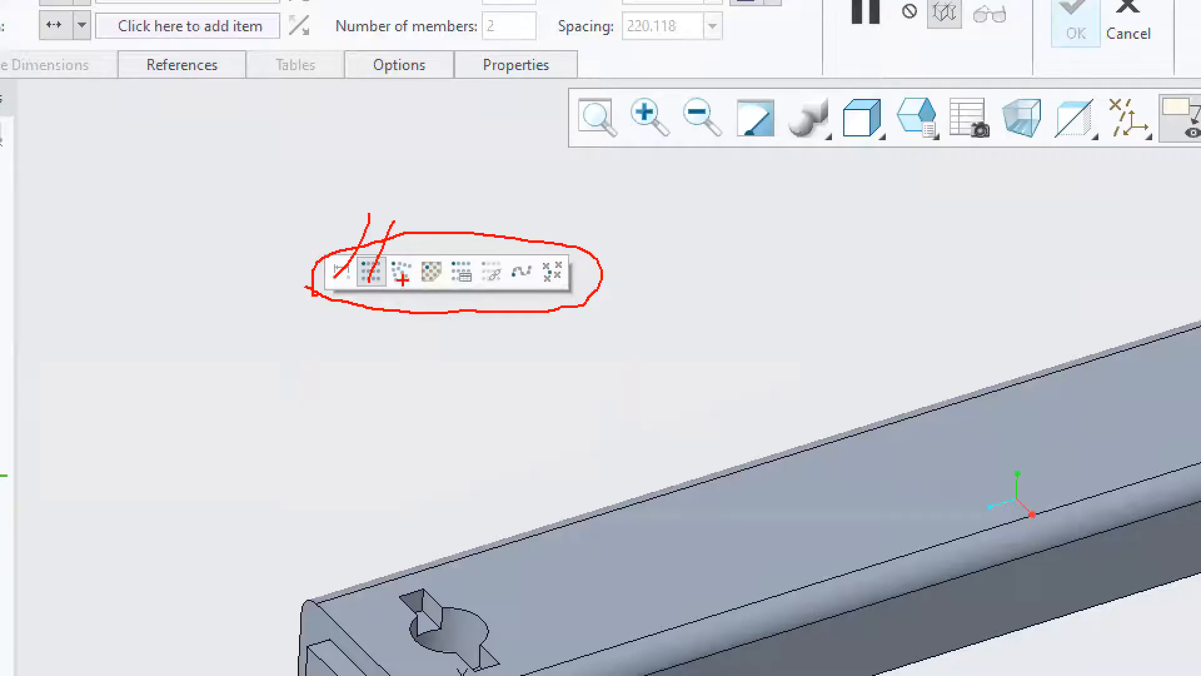
pyautogui.moveTo(402, 281); pyautogui.dragTo(439, 214)
pyautogui.moveTo(420, 284); pyautogui.dragTo(470, 221)
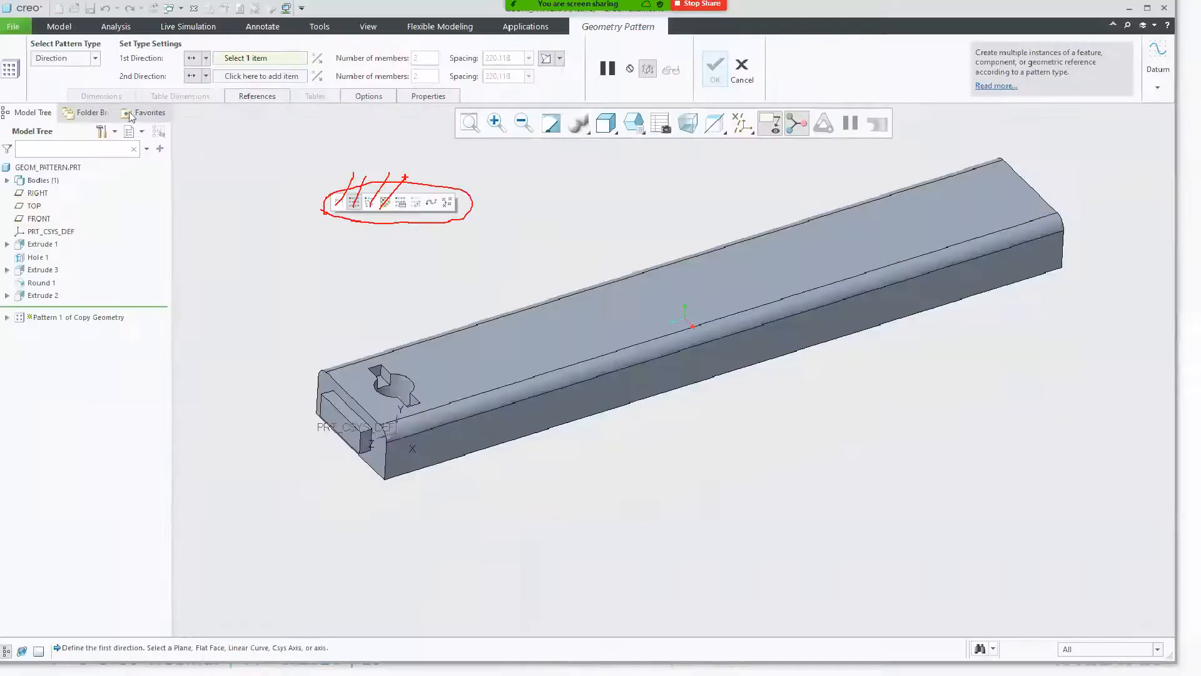
pyautogui.click(83, 62)
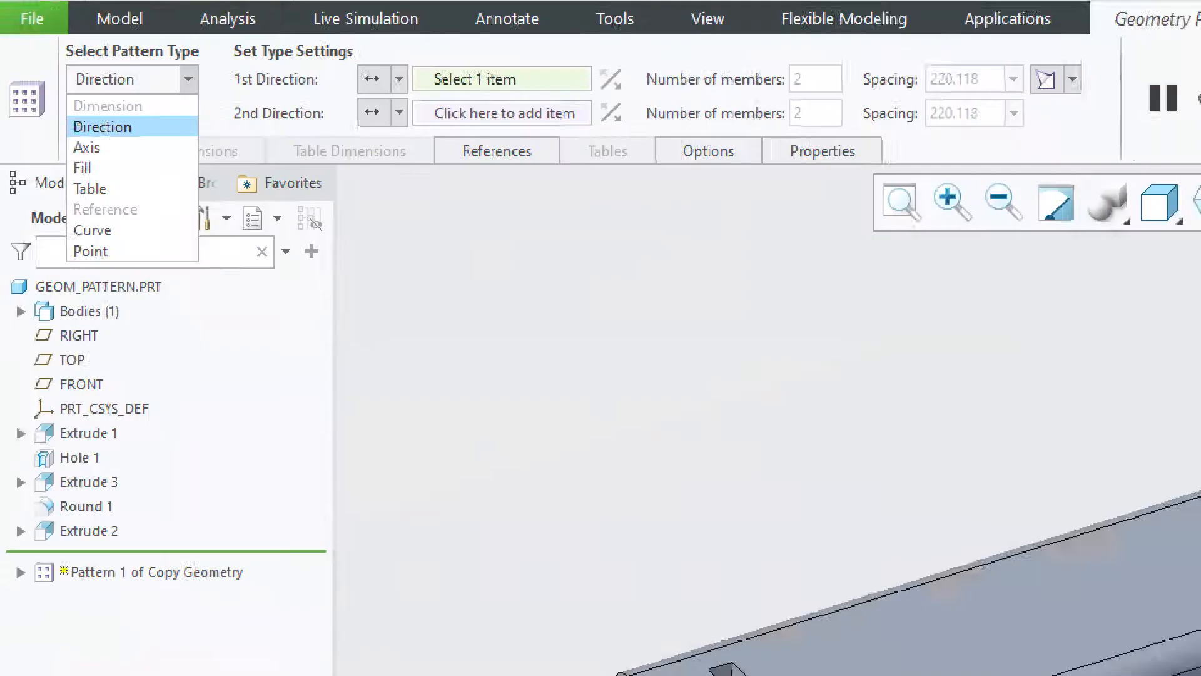
pyautogui.moveTo(44, 61); pyautogui.dragTo(55, 154)
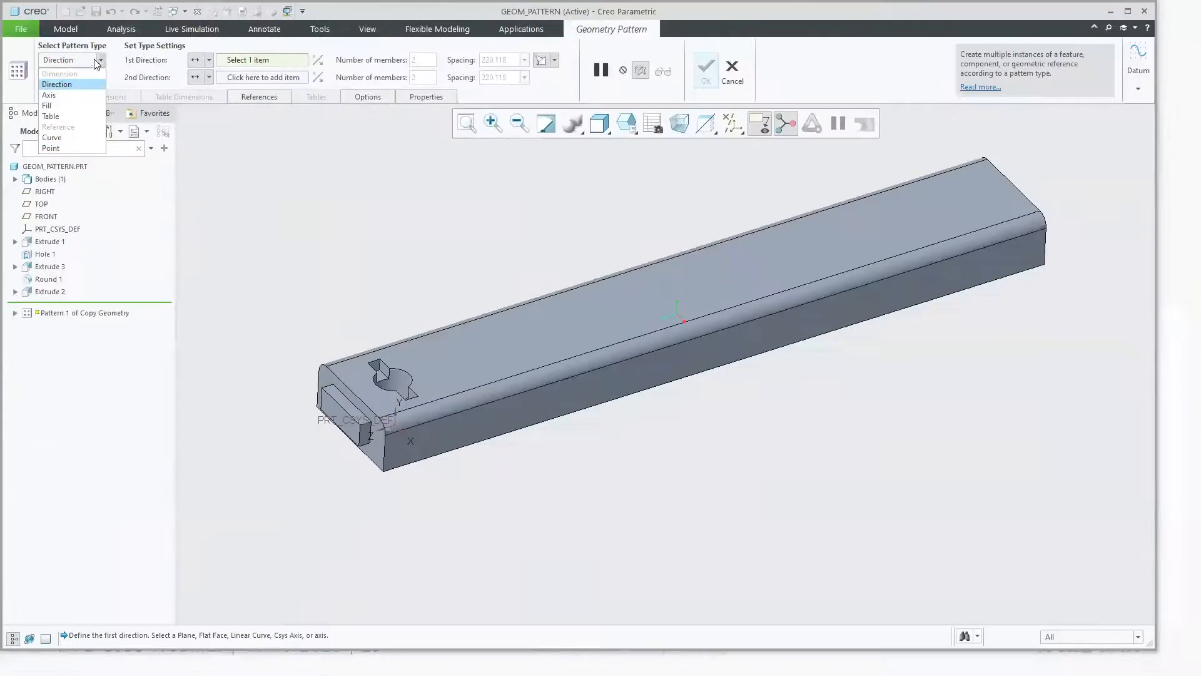
pyautogui.click(68, 85)
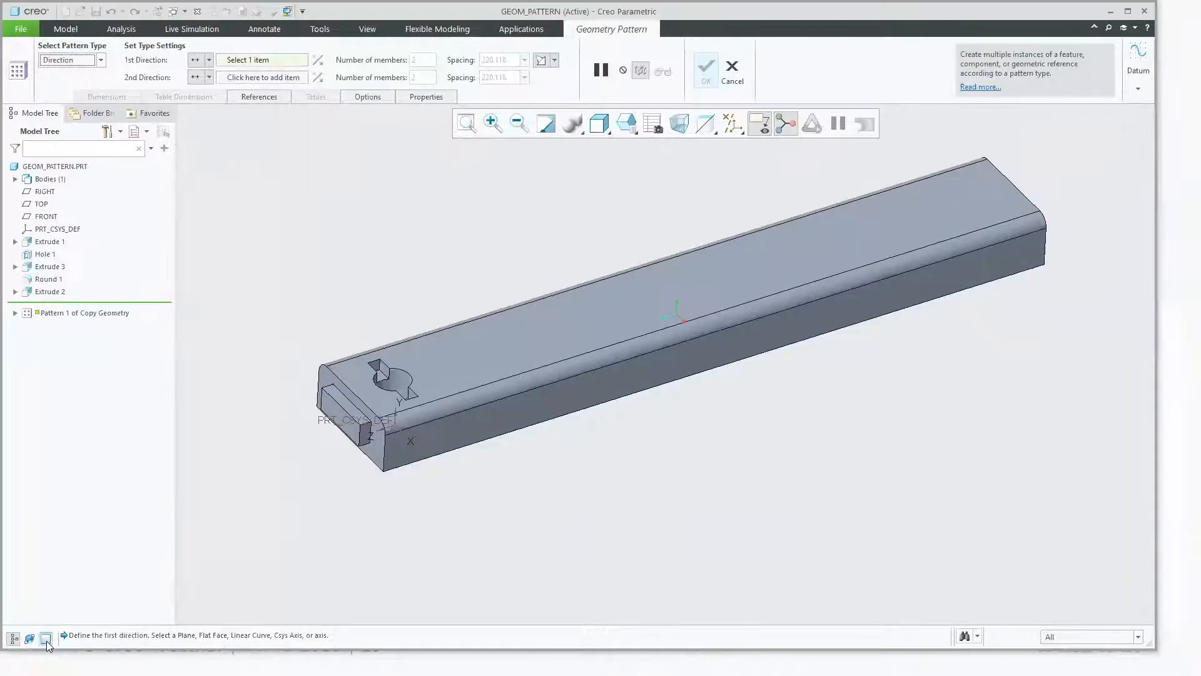
# Step: Switch the model display to full screen and examine the cutout near the bar's end
pyautogui.click(73, 616)
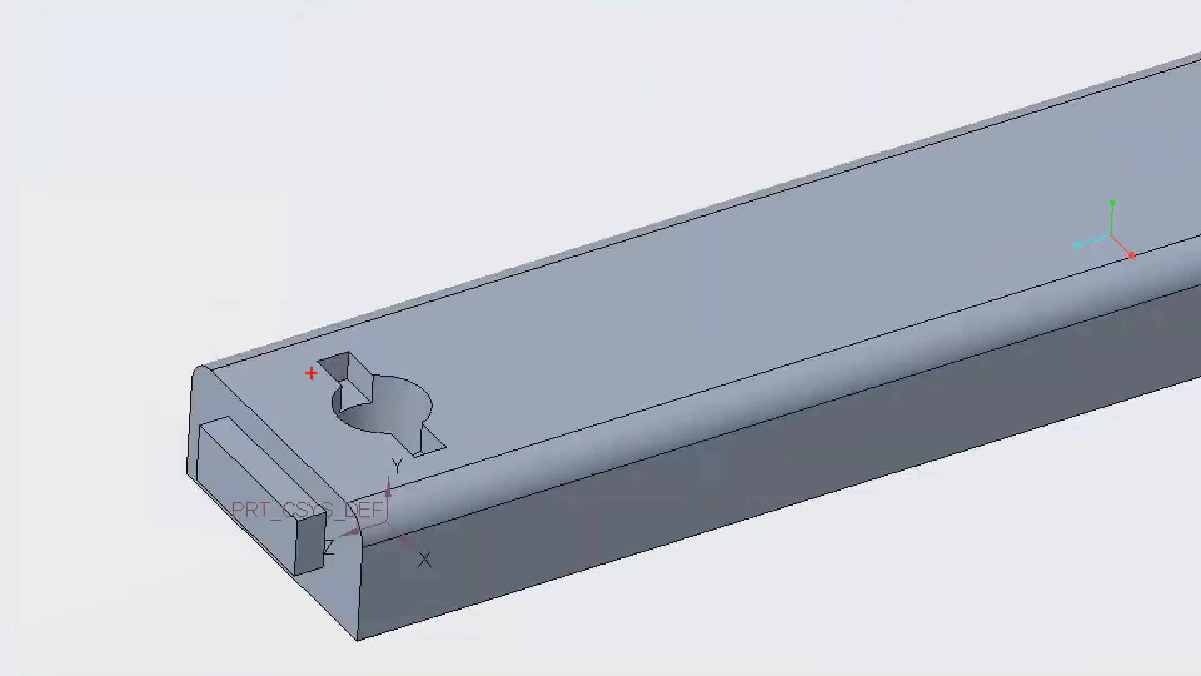
pyautogui.moveTo(280, 309)
pyautogui.mouseDown()
pyautogui.moveTo(527, 361)
pyautogui.moveTo(238, 328)
pyautogui.mouseUp()
pyautogui.press('Escape')
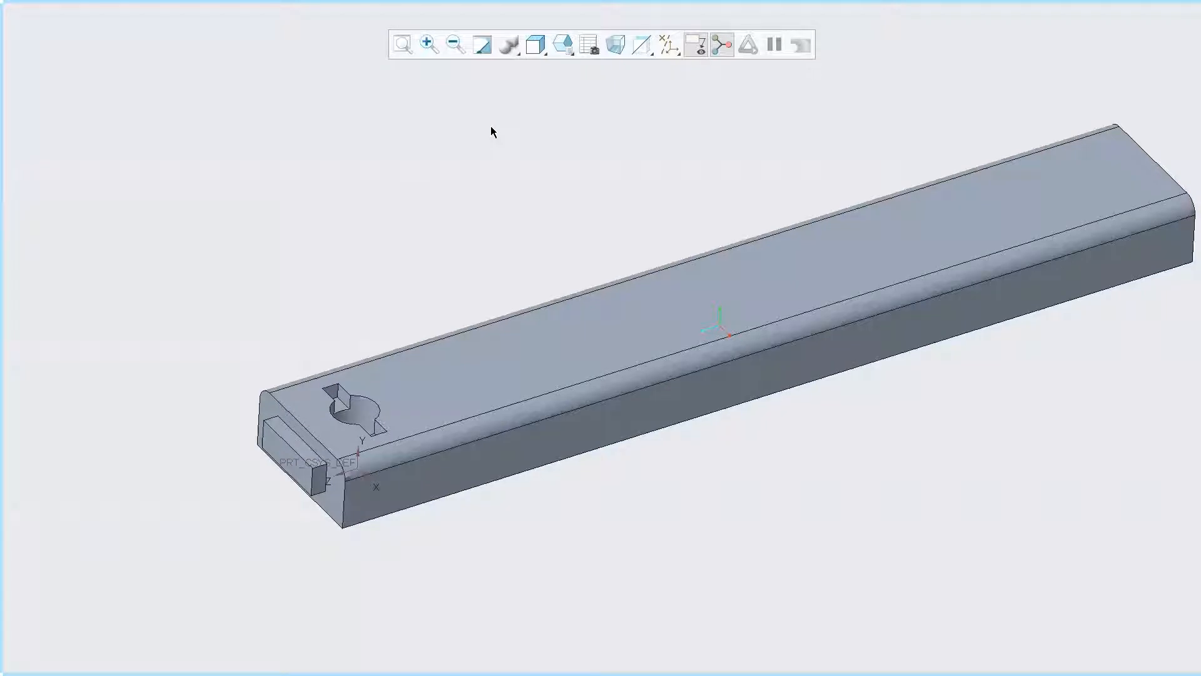
pyautogui.scroll(-3, 318, 427)
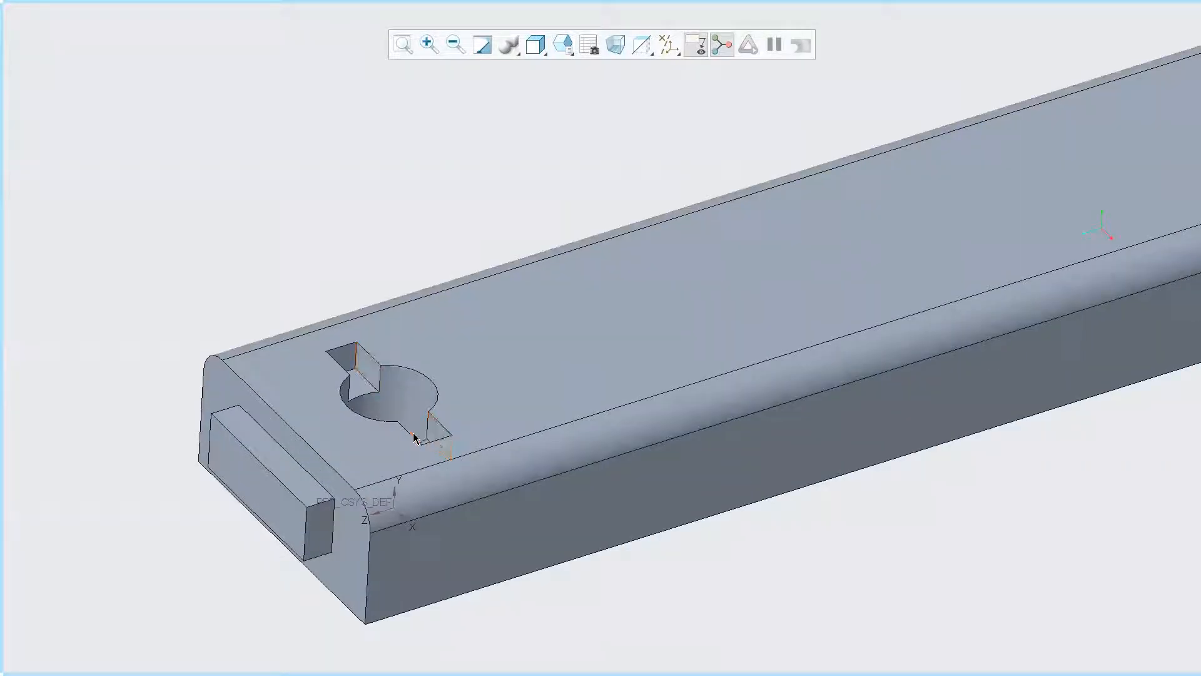
pyautogui.scroll(2, 411, 436)
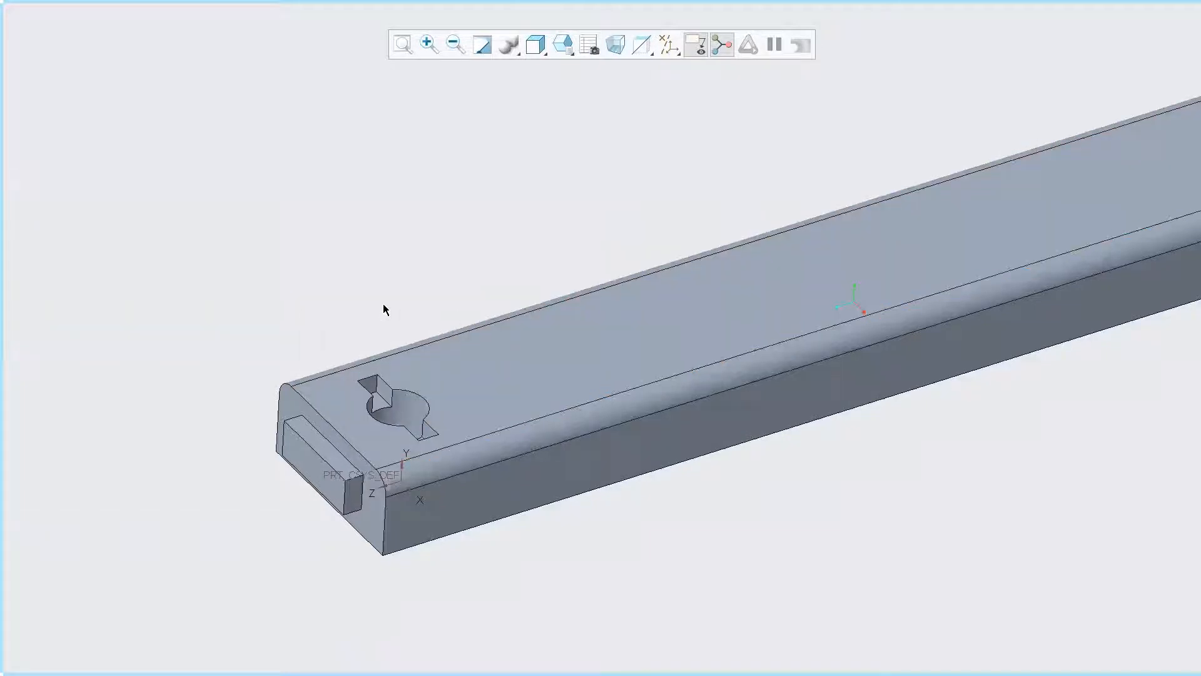
# Step: Check the prompt for the first pattern direction and pin the status bar in the full-screen view
pyautogui.rightClick(379, 287)
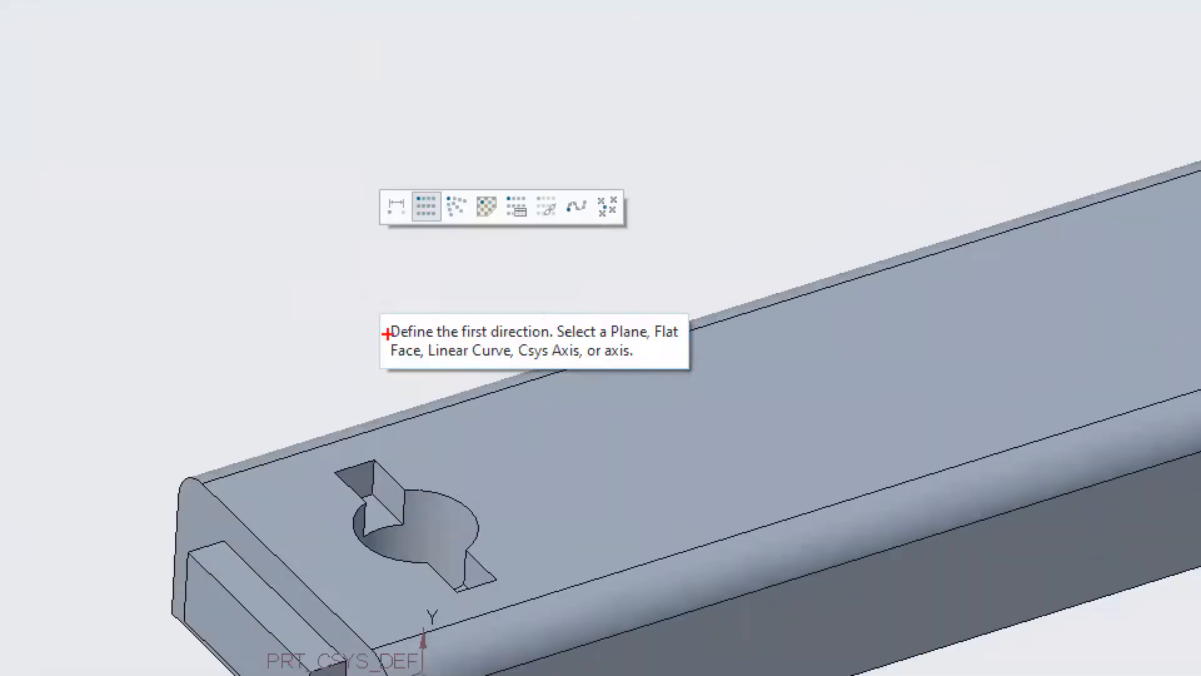
pyautogui.moveTo(384, 326); pyautogui.dragTo(520, 339)
pyautogui.moveTo(662, 389)
pyautogui.mouseDown()
pyautogui.moveTo(622, 290)
pyautogui.moveTo(377, 348)
pyautogui.moveTo(394, 369)
pyautogui.mouseUp()
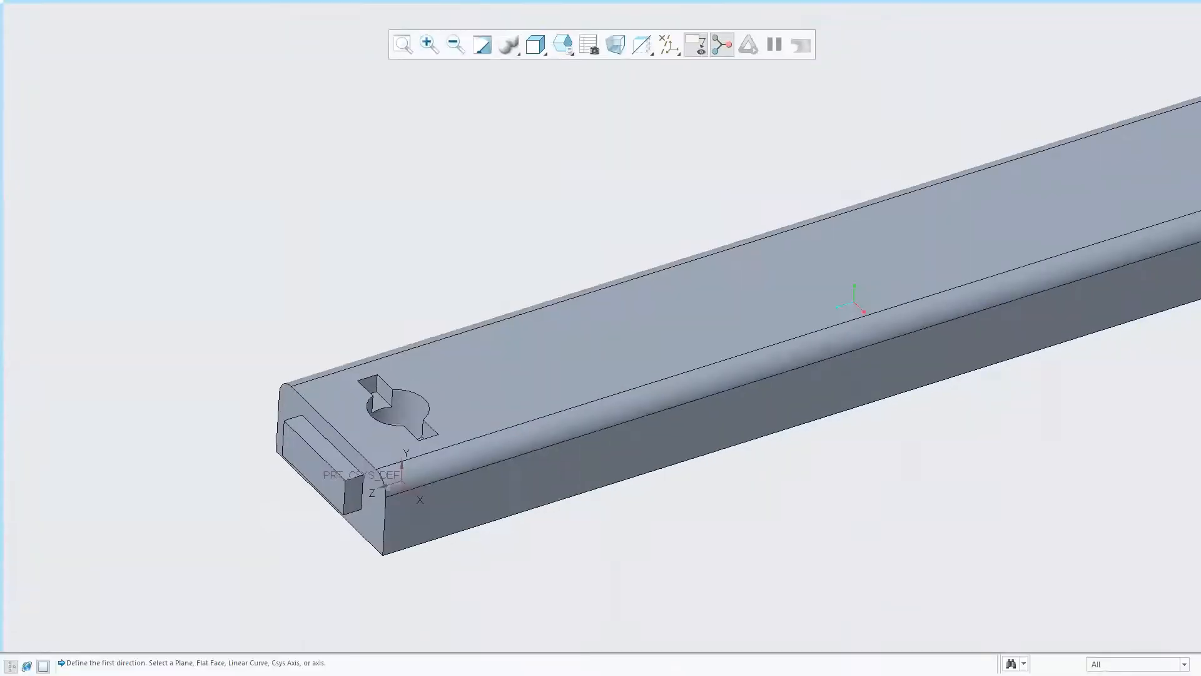
pyautogui.rightClick(350, 663)
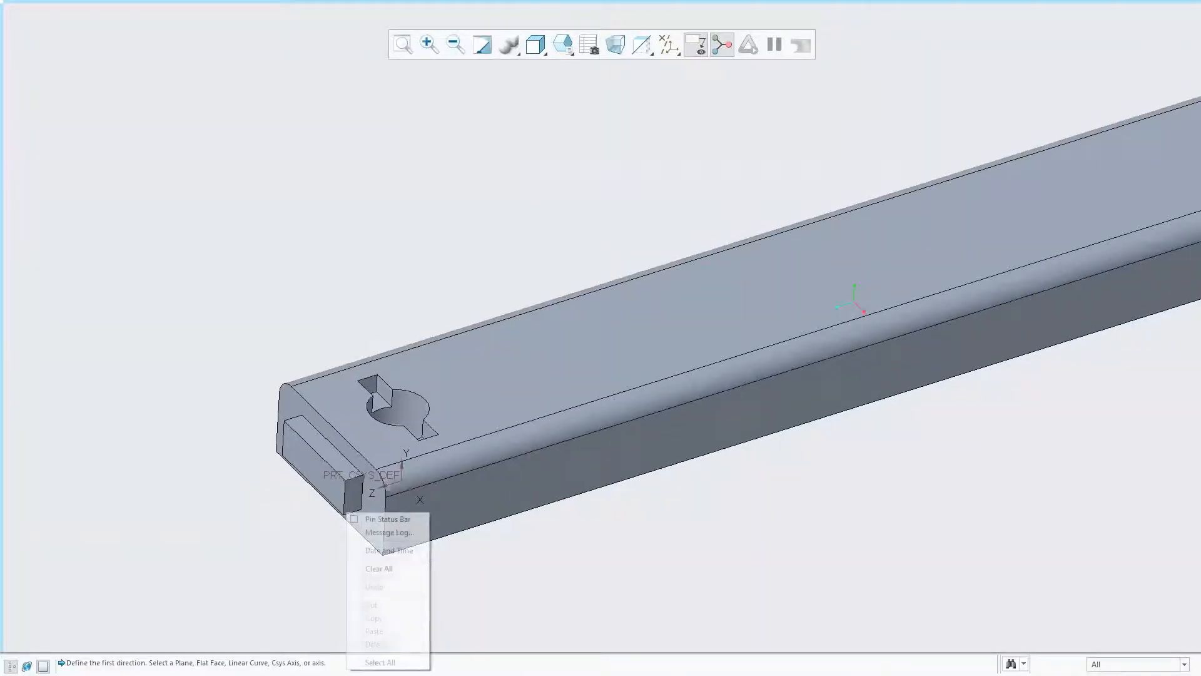
pyautogui.click(356, 520)
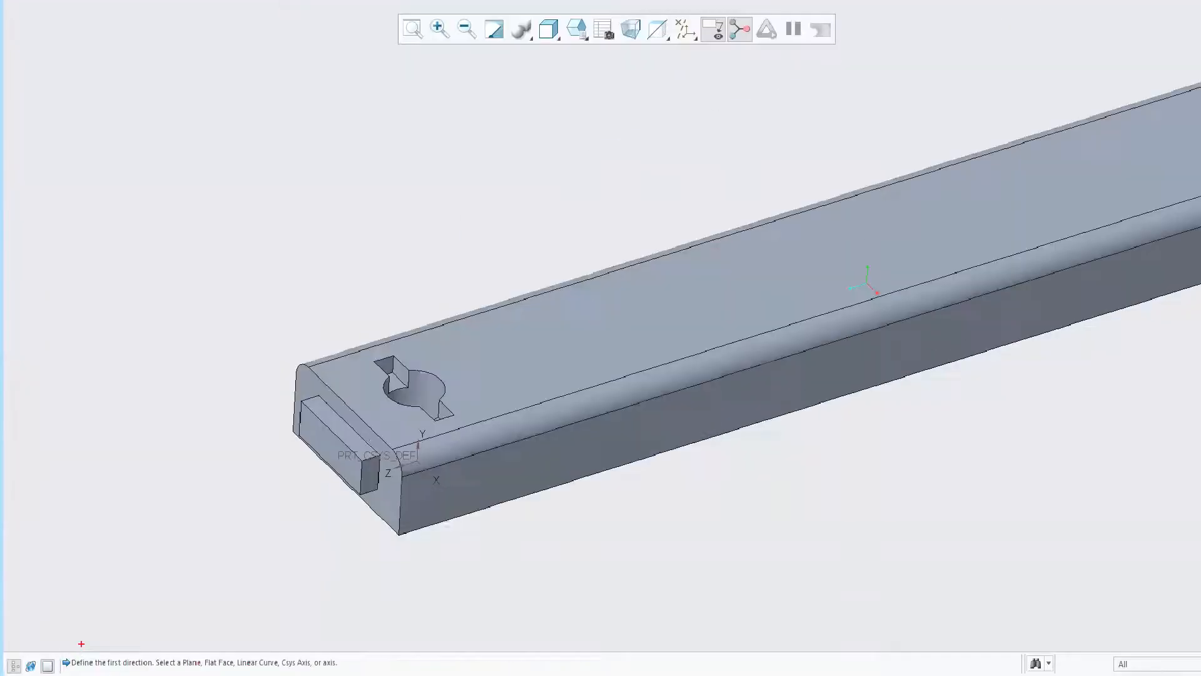
pyautogui.click(625, 300)
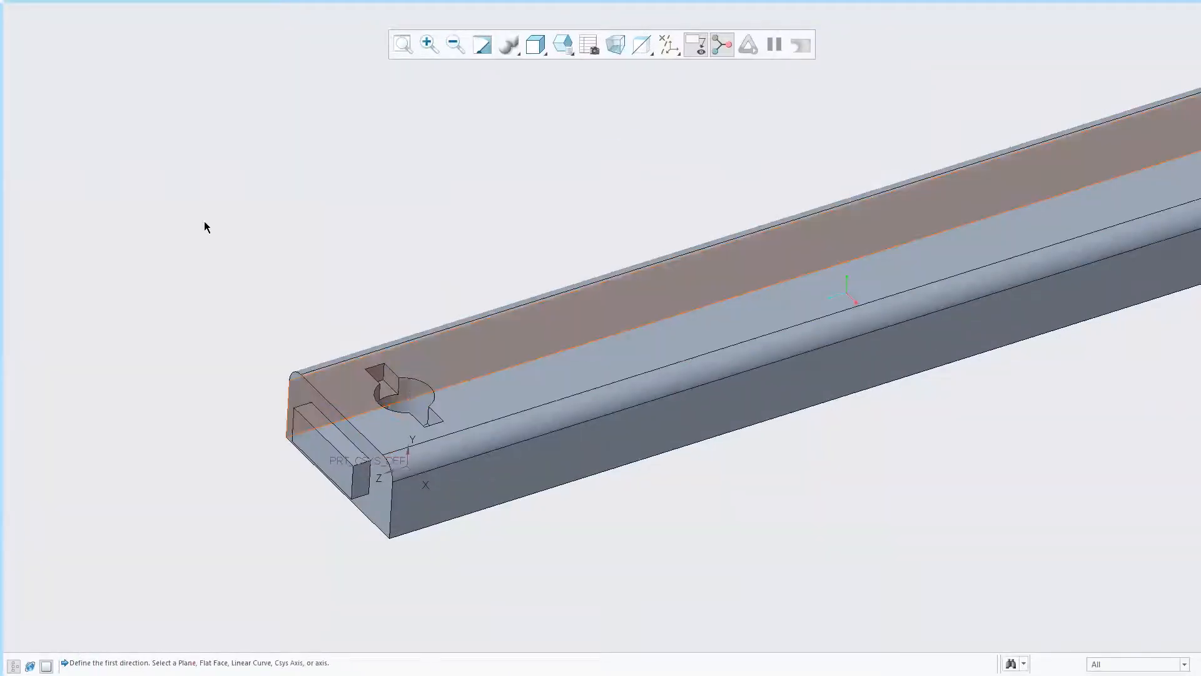
# Step: Use the bar's flat end face as the Direction pattern's first reference, pointing along the bar with a spacing of 495.594
pyautogui.click(319, 251)
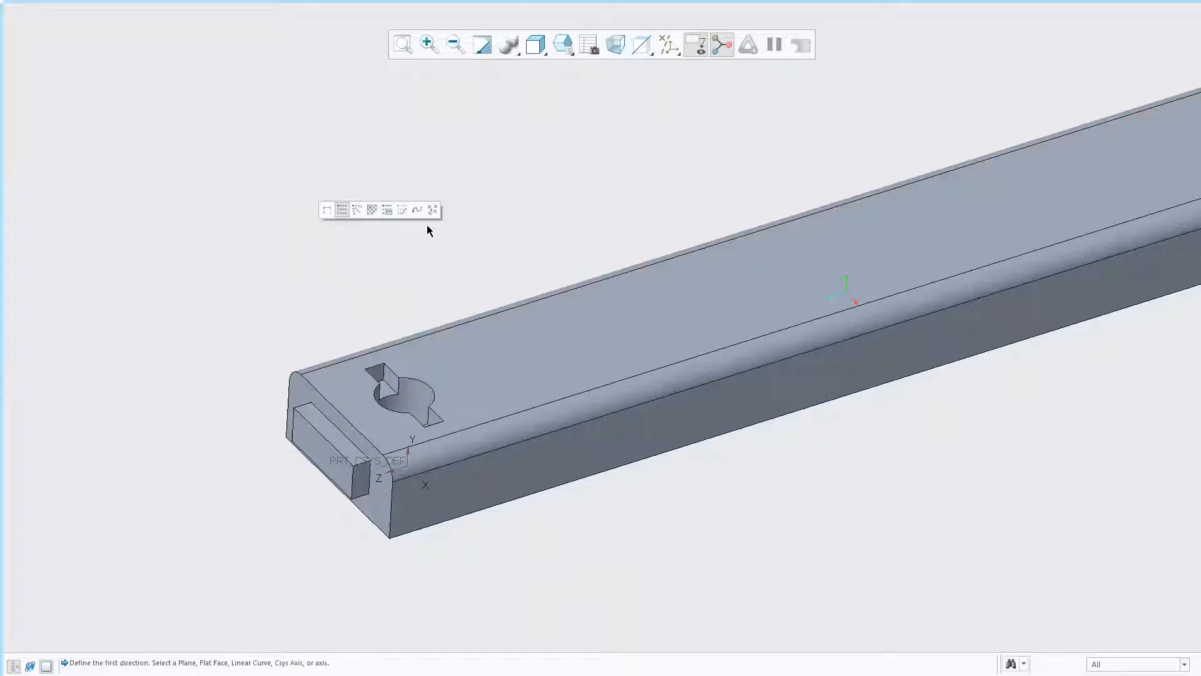
pyautogui.click(344, 212)
pyautogui.click(311, 393)
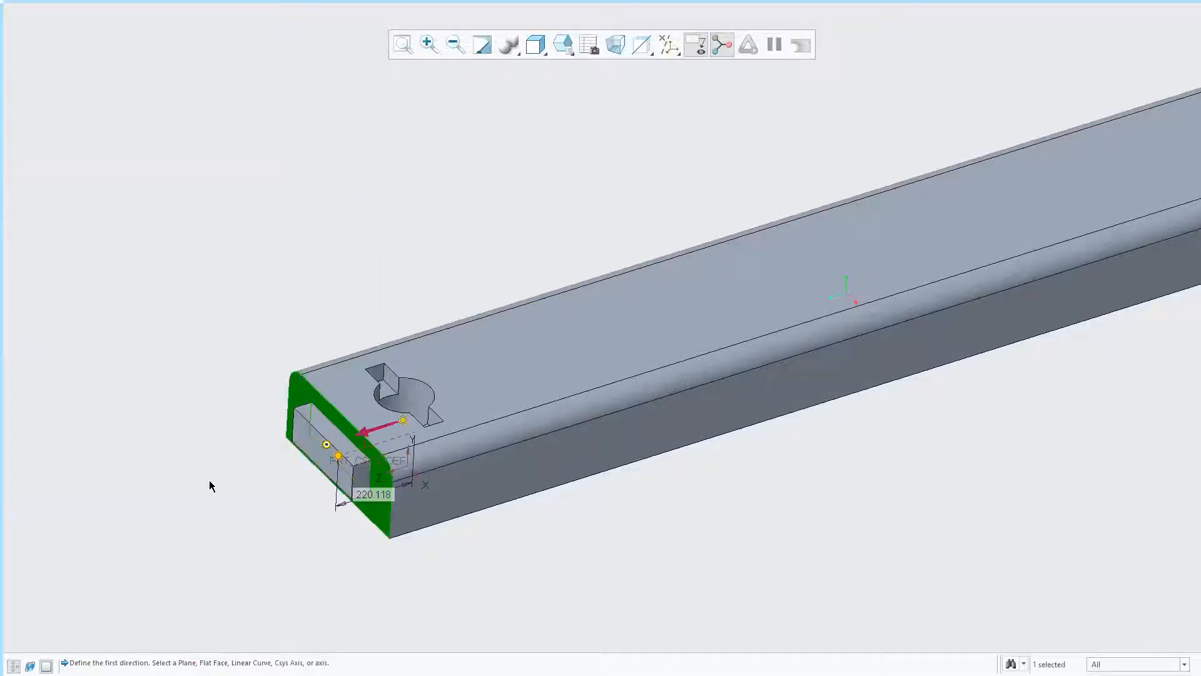
pyautogui.scroll(-3, 209, 486)
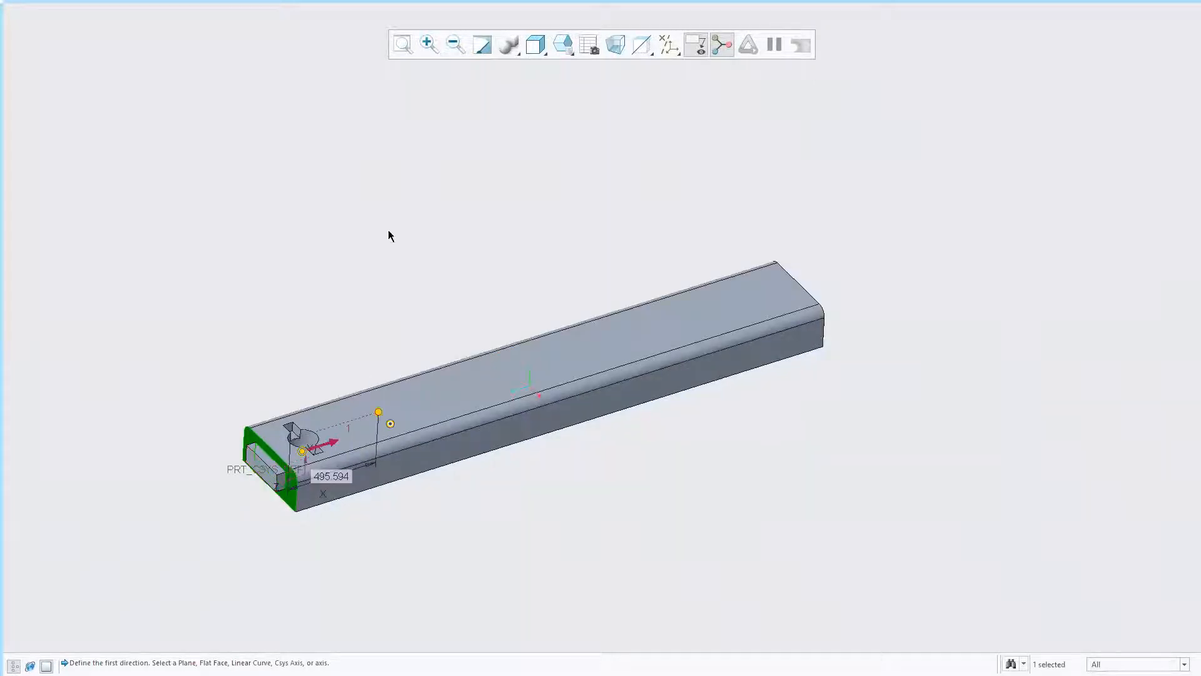
# Step: Set the number of members in the first direction to 5 and complete the geometry pattern
pyautogui.moveTo(365, 3)
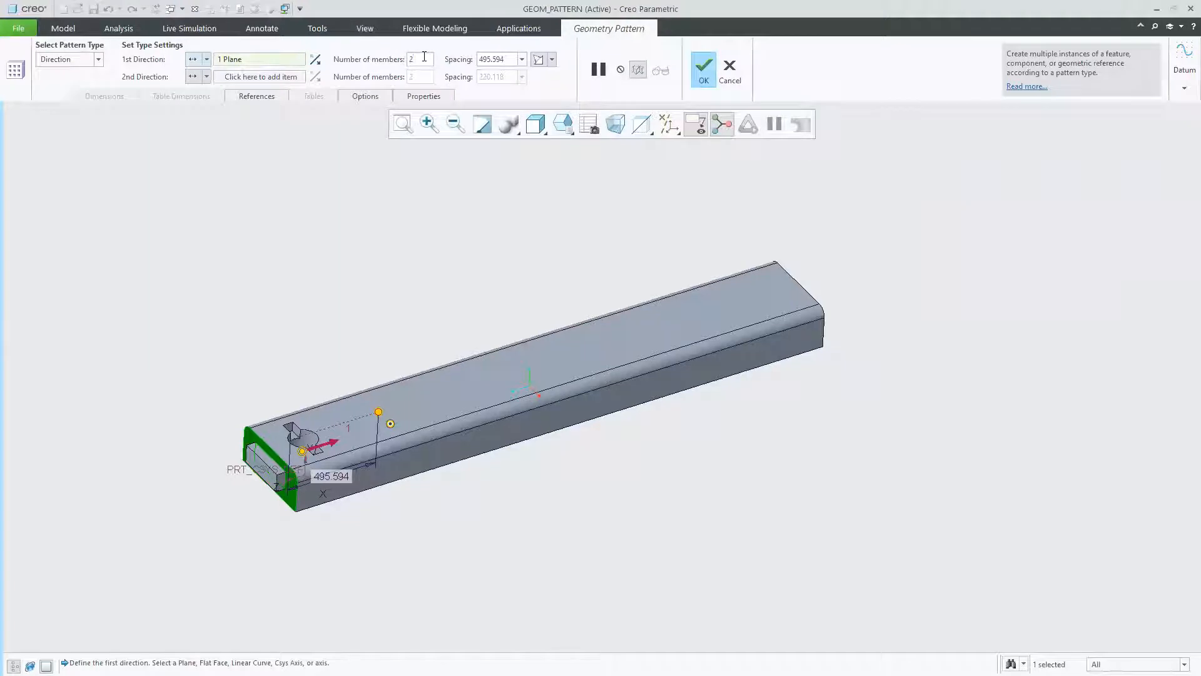
pyautogui.write('5')
pyautogui.press('Return')
pyautogui.middleClick(347, 300)
# Step: Examine the members under the copy geometry pattern and the patterned cutouts along the bar
pyautogui.moveTo(3, 129)
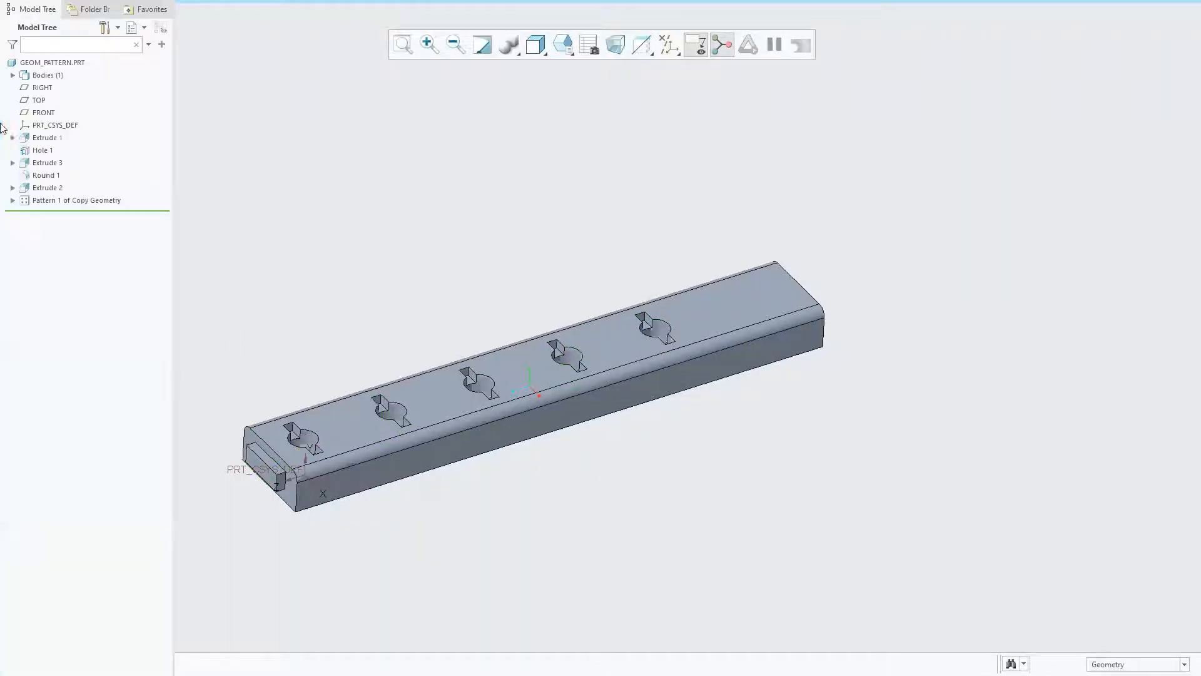
pyautogui.click(12, 200)
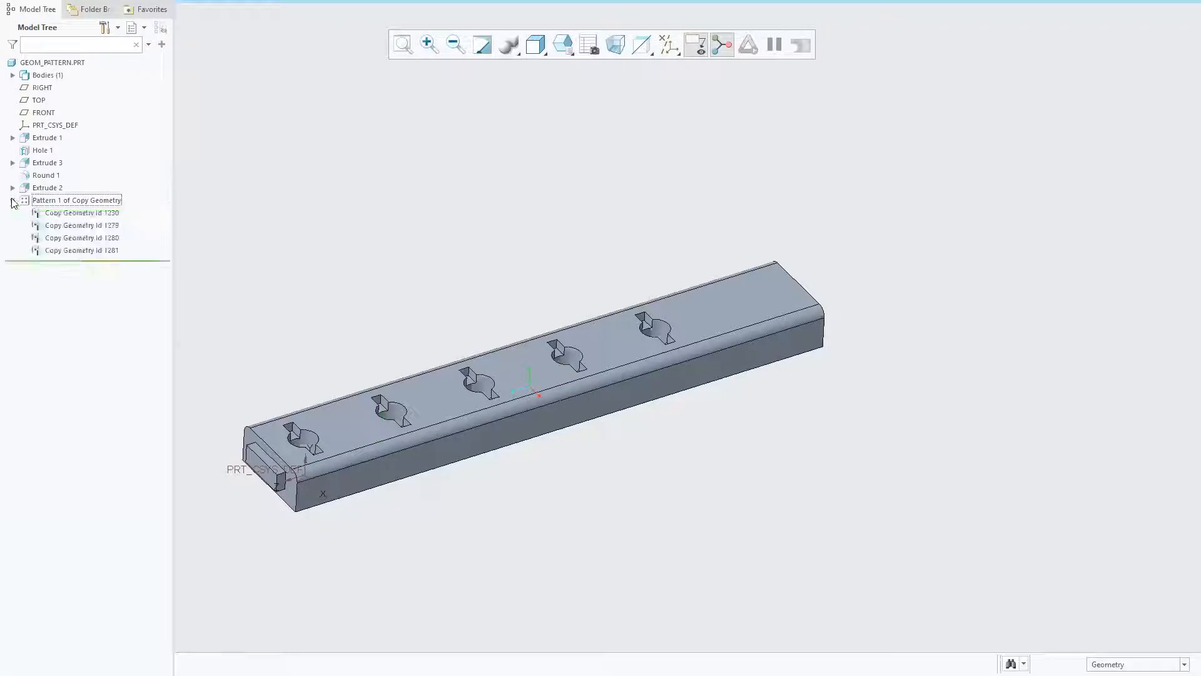
pyautogui.hotkey('ctrl', '1')
pyautogui.click(12, 200)
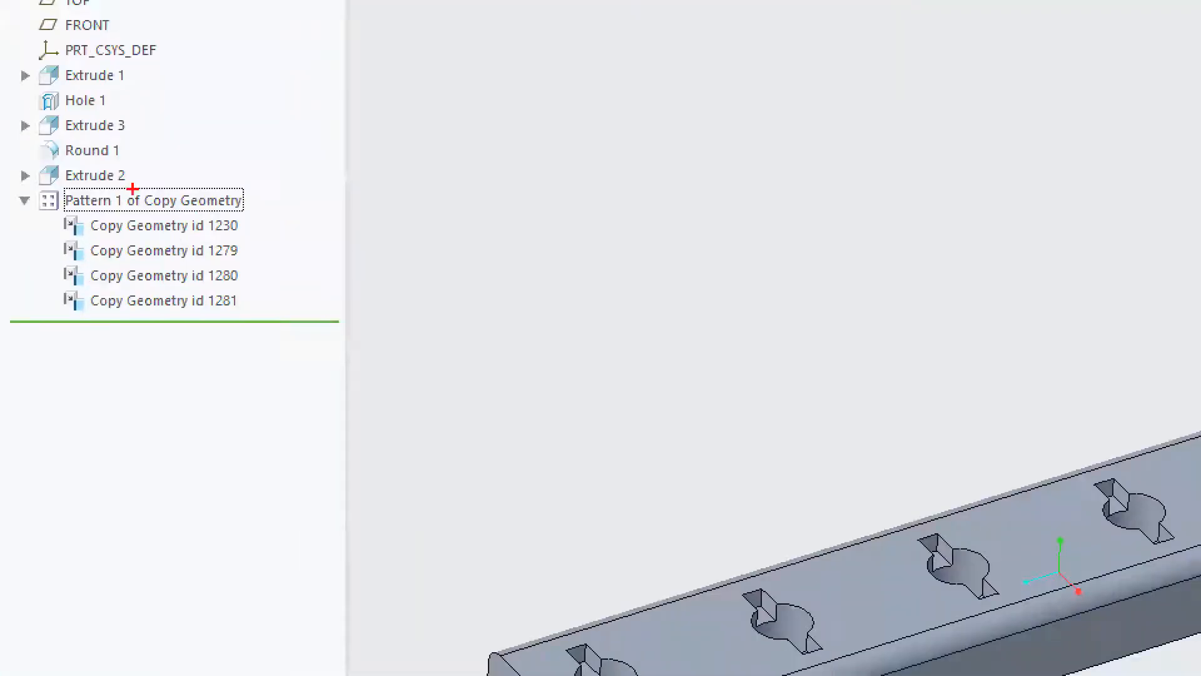
pyautogui.moveTo(132, 189)
pyautogui.mouseDown()
pyautogui.moveTo(93, 341)
pyautogui.moveTo(150, 200)
pyautogui.moveTo(124, 201)
pyautogui.mouseUp()
pyautogui.press('Escape')
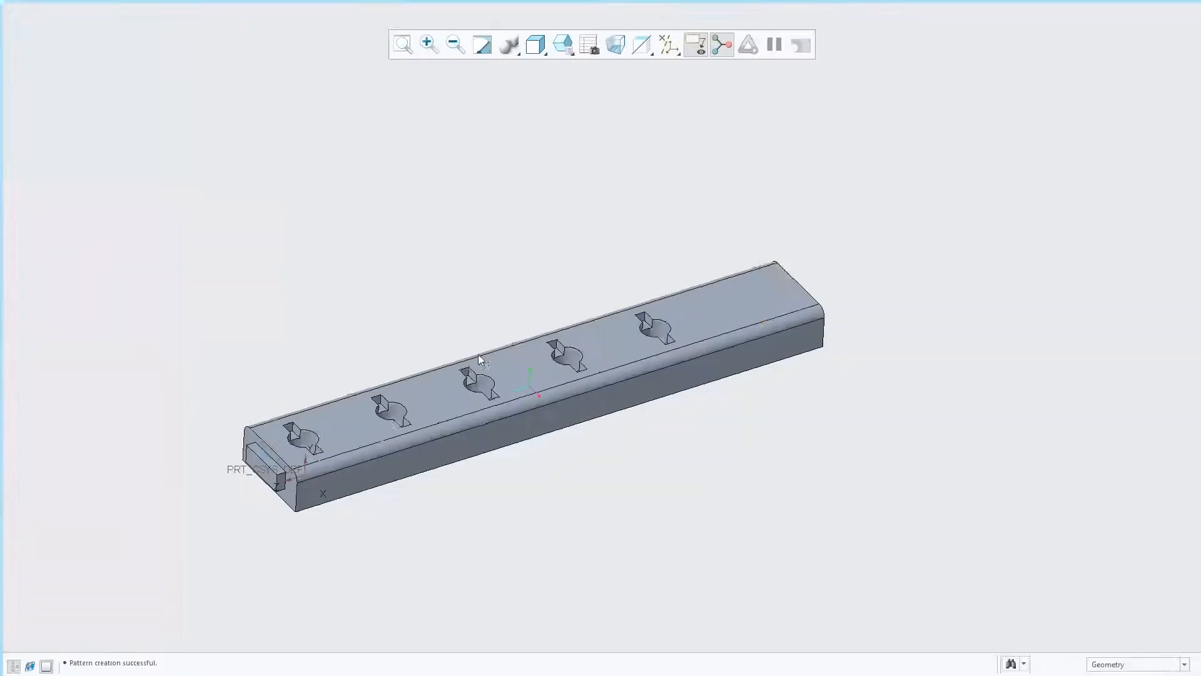
pyautogui.moveTo(478, 354)
pyautogui.mouseDown(button='middle')
pyautogui.moveTo(343, 383)
pyautogui.moveTo(351, 477)
pyautogui.moveTo(367, 385)
pyautogui.mouseUp(button='middle')
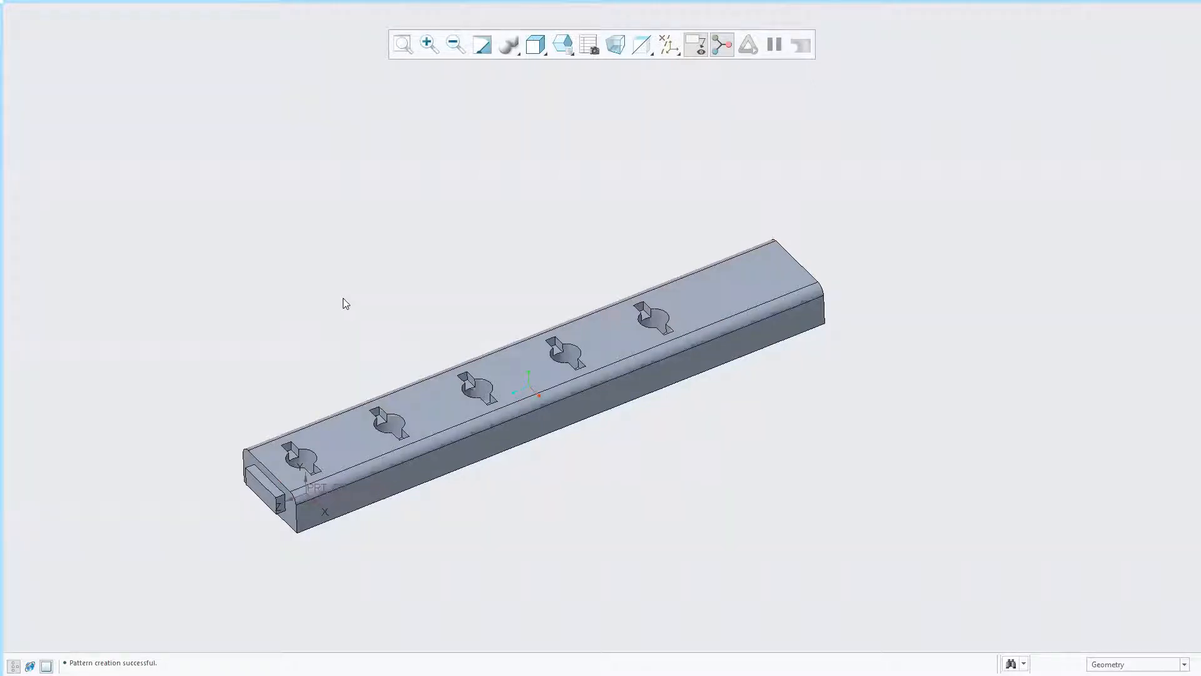
# Step: Open geom_pattern.prt from the Geometry folder
pyautogui.hotkey('ctrl', '2')
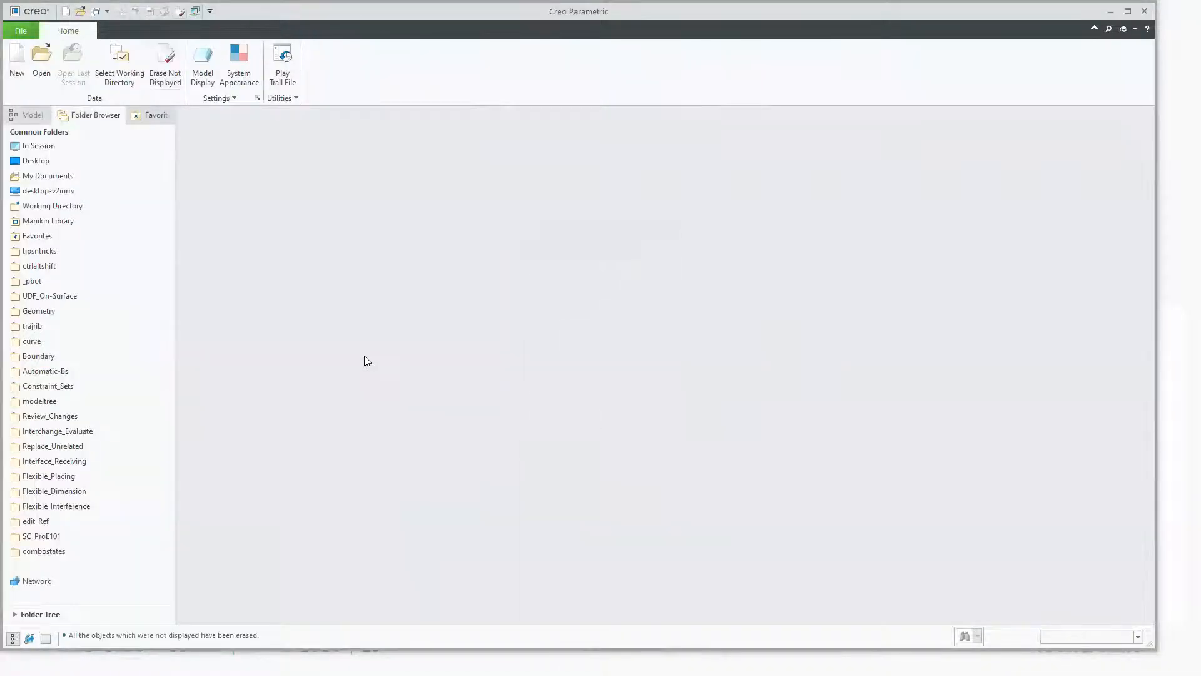
pyautogui.click(41, 312)
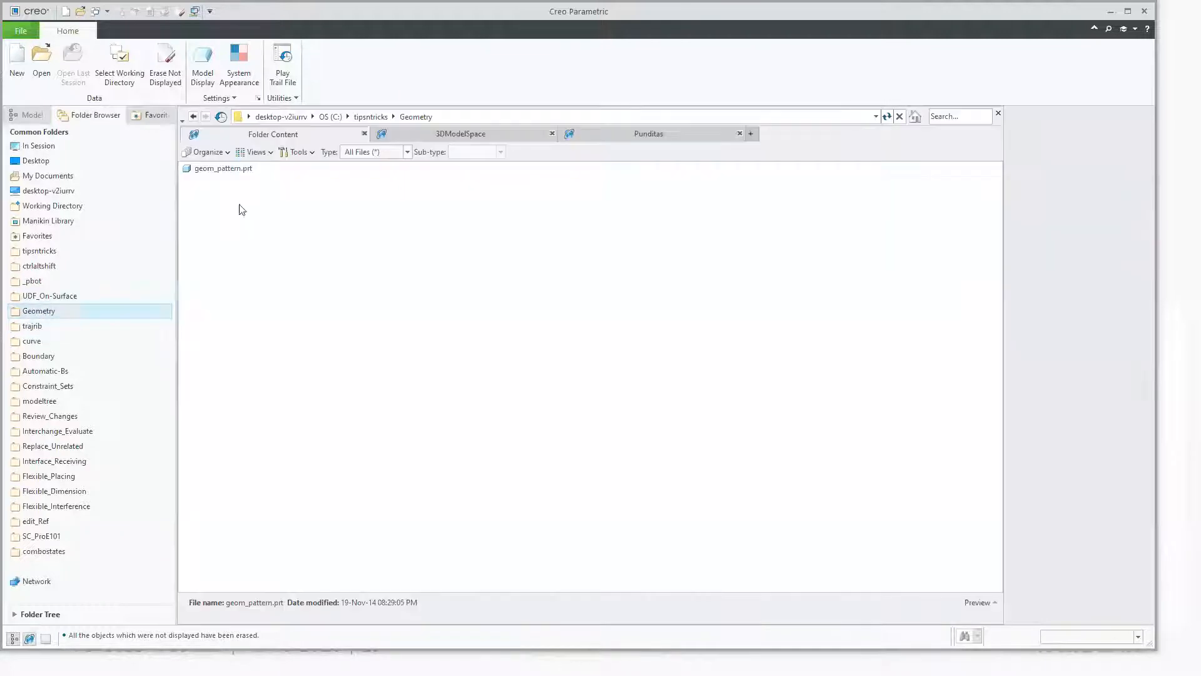
pyautogui.doubleClick(221, 170)
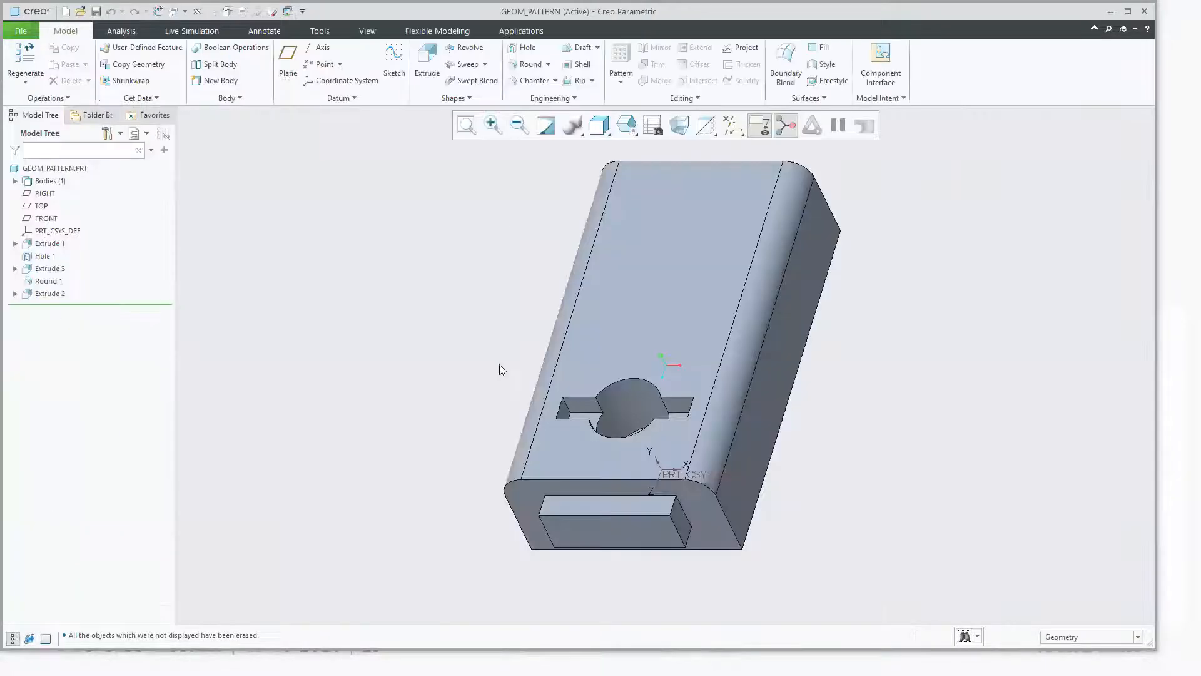
# Step: Select all hole and slot cutout surfaces, using the hole wall as seed and the bar's upper face as boundary
pyautogui.moveTo(500, 366); pyautogui.dragTo(385, 339, button='middle')
pyautogui.scroll(-3, 666, 342)
pyautogui.scroll(2, 624, 349)
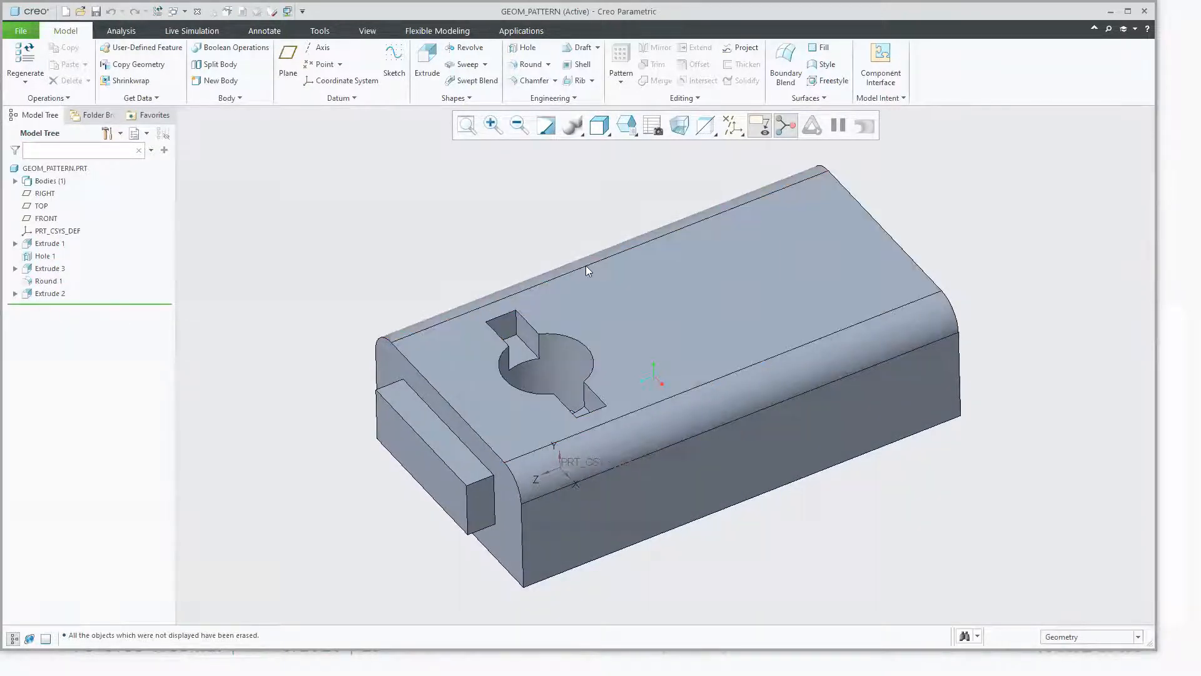
pyautogui.scroll(3, 543, 405)
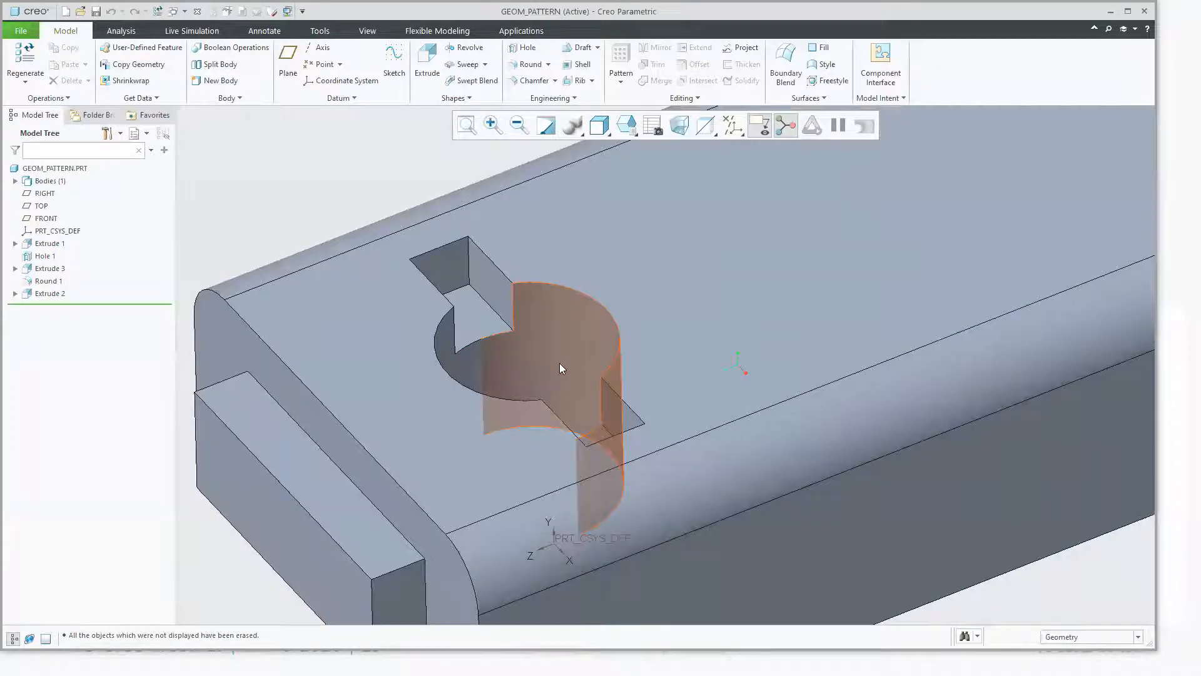
pyautogui.click(560, 369)
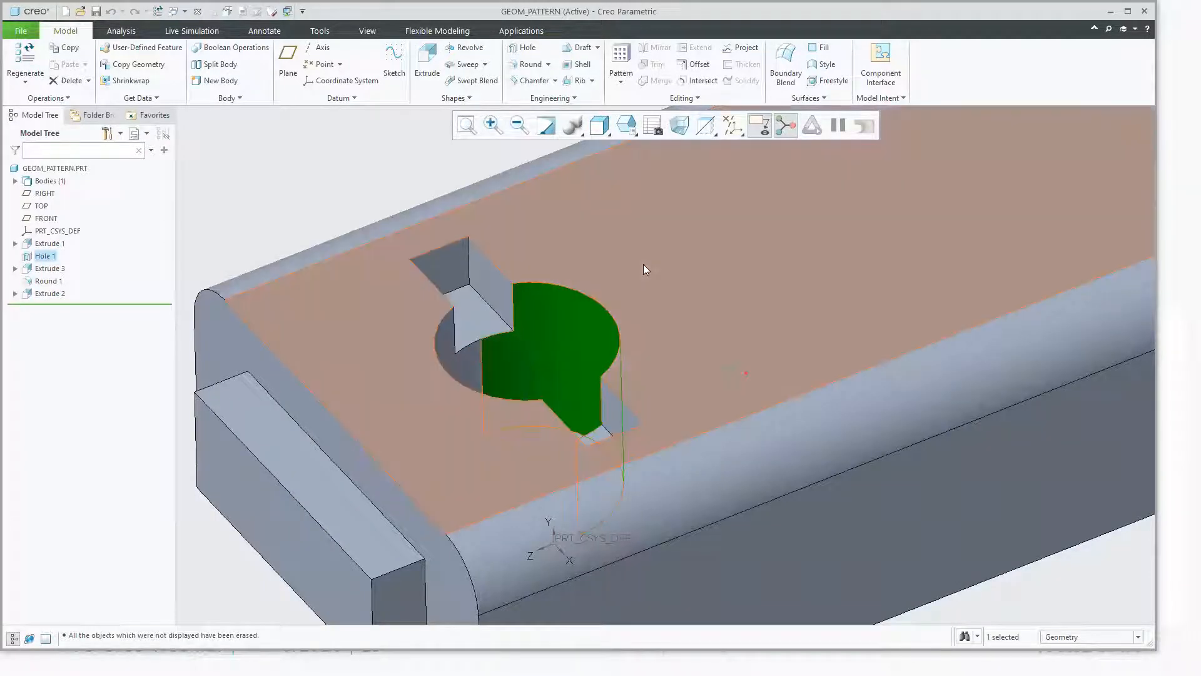
pyautogui.keyDown('shift'); pyautogui.click(644, 266); pyautogui.keyUp('shift')
pyautogui.moveTo(397, 305)
pyautogui.mouseDown(button='middle')
pyautogui.moveTo(399, 383)
pyautogui.moveTo(404, 300)
pyautogui.mouseUp(button='middle')
pyautogui.scroll(-2, 404, 299)
pyautogui.click(688, 98)
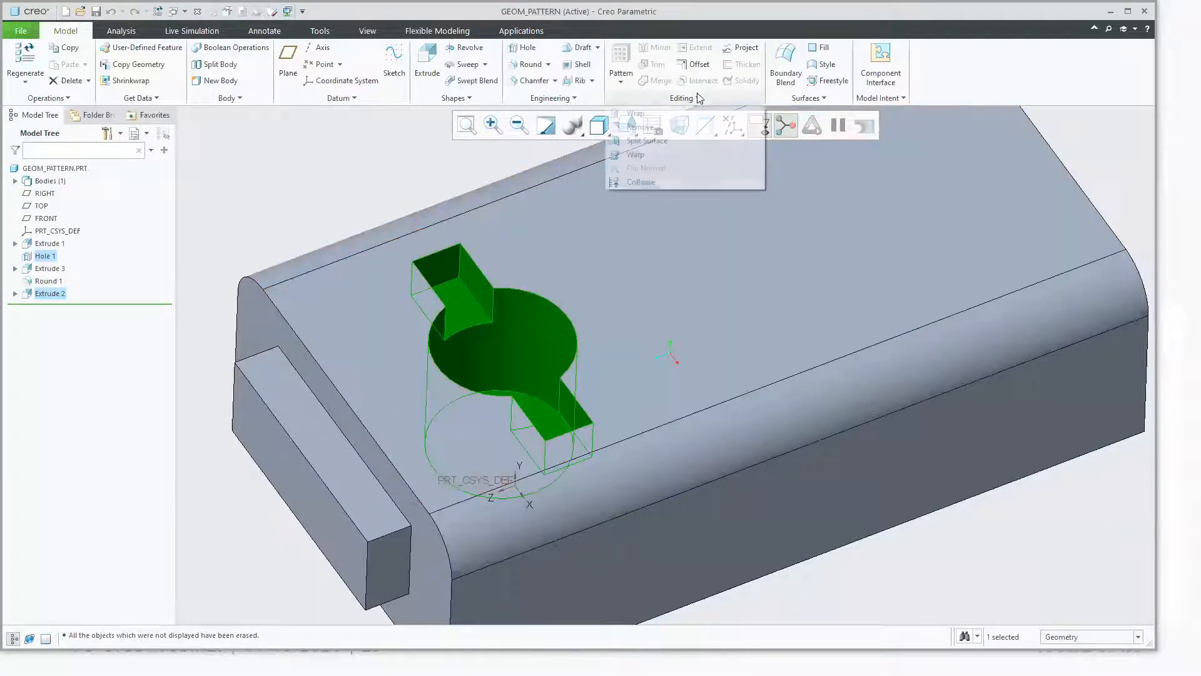
pyautogui.hotkey('ctrl', '1')
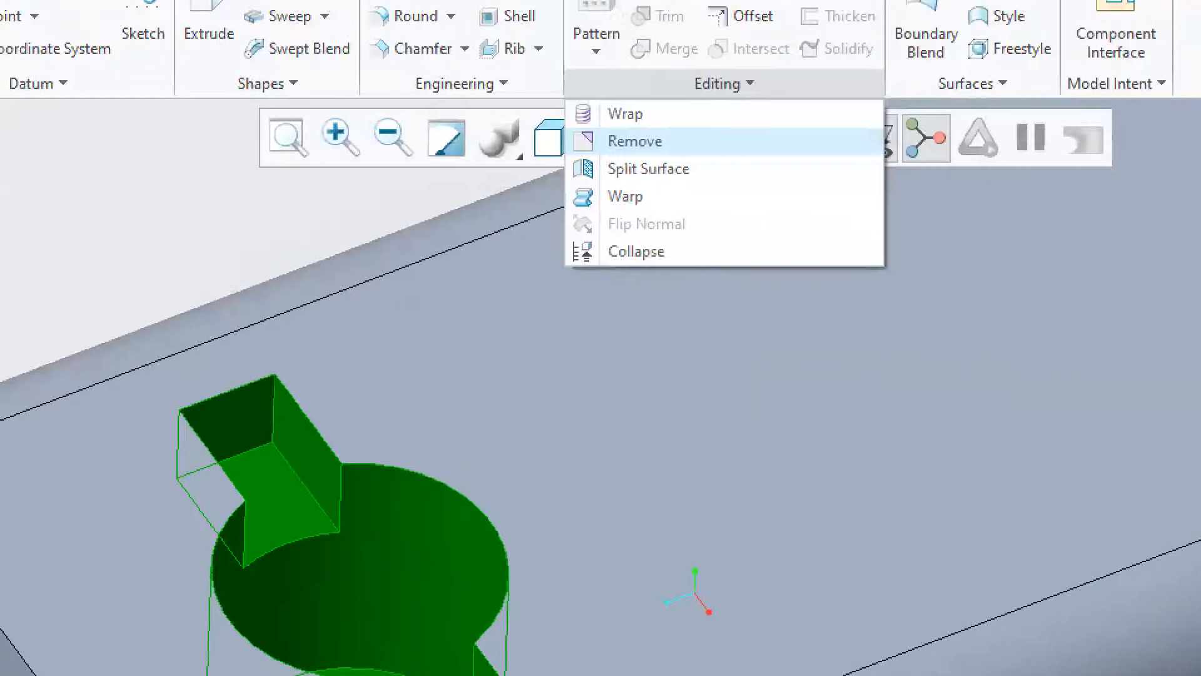
pyautogui.click(625, 122)
pyautogui.moveTo(606, 134)
pyautogui.mouseDown()
pyautogui.moveTo(655, 127)
pyautogui.moveTo(562, 175)
pyautogui.moveTo(580, 180)
pyautogui.mouseUp()
pyautogui.press('Escape')
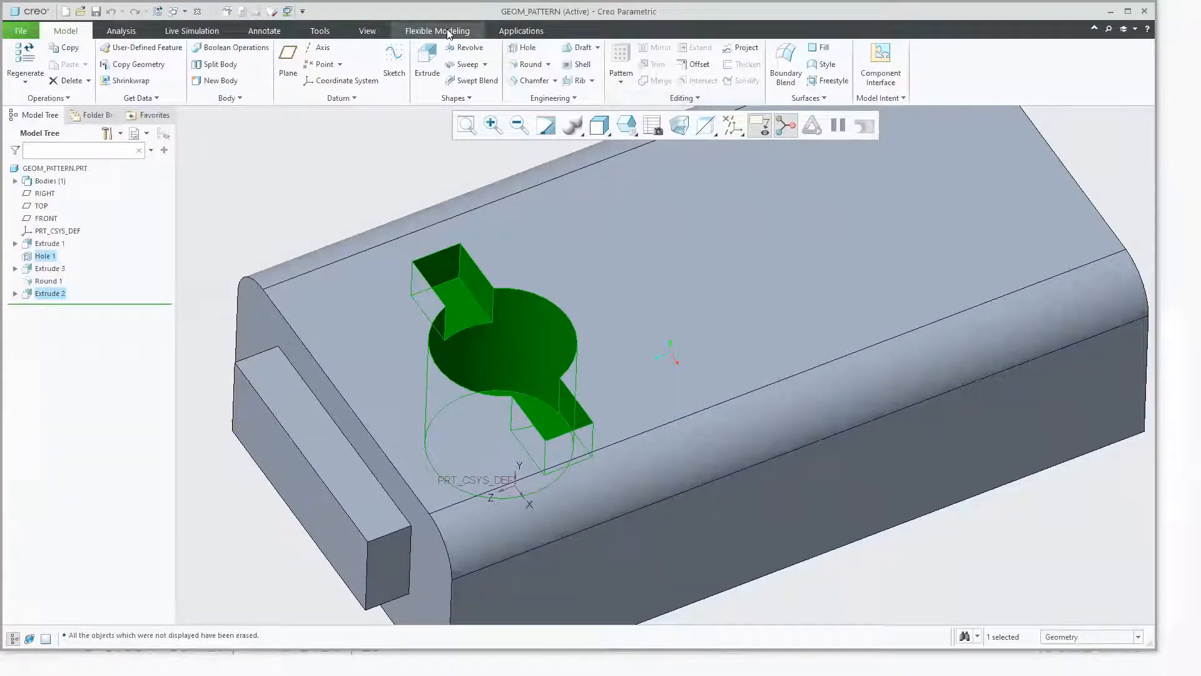
pyautogui.click(697, 99)
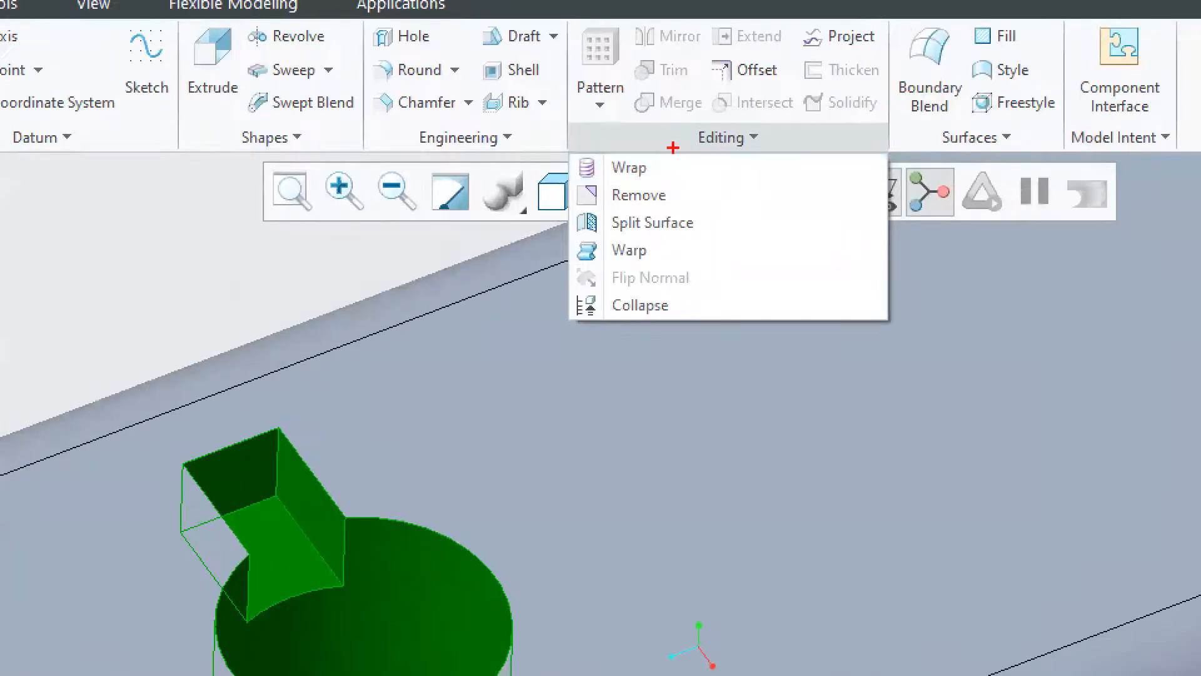
pyautogui.moveTo(672, 148); pyautogui.dragTo(808, 148)
pyautogui.moveTo(580, 207); pyautogui.dragTo(675, 207)
pyautogui.press('Escape')
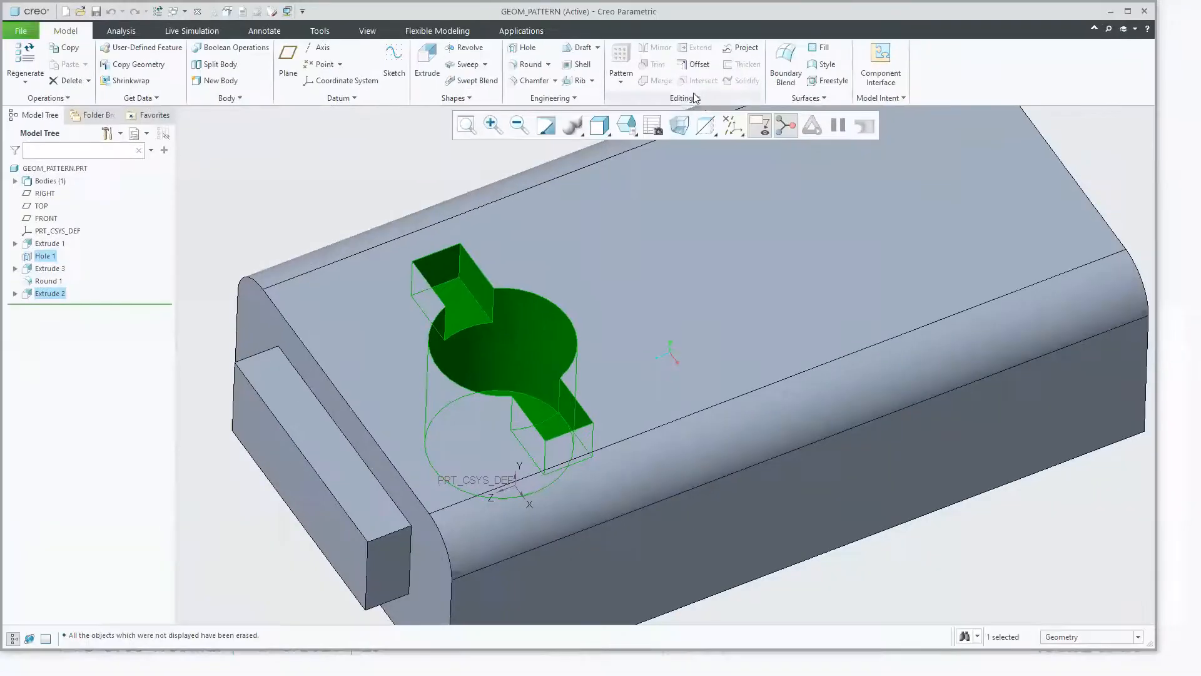
# Step: Remove the selected hole and slot cutout surfaces from the bar with the Remove command
pyautogui.click(745, 137)
pyautogui.click(682, 196)
pyautogui.middleClick(329, 182)
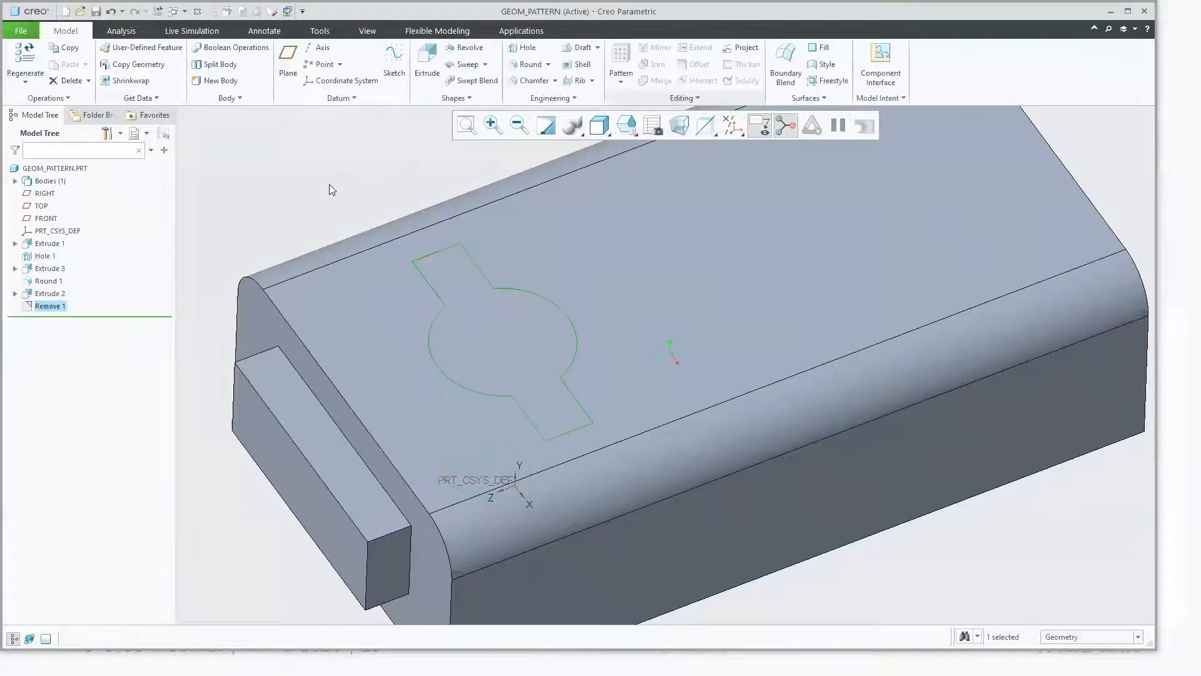
pyautogui.click(328, 181)
# Step: Search the commands available for customizing the geometry mini toolbar for "remove", leaving the toolbar as it is
pyautogui.scroll(3, 297, 182)
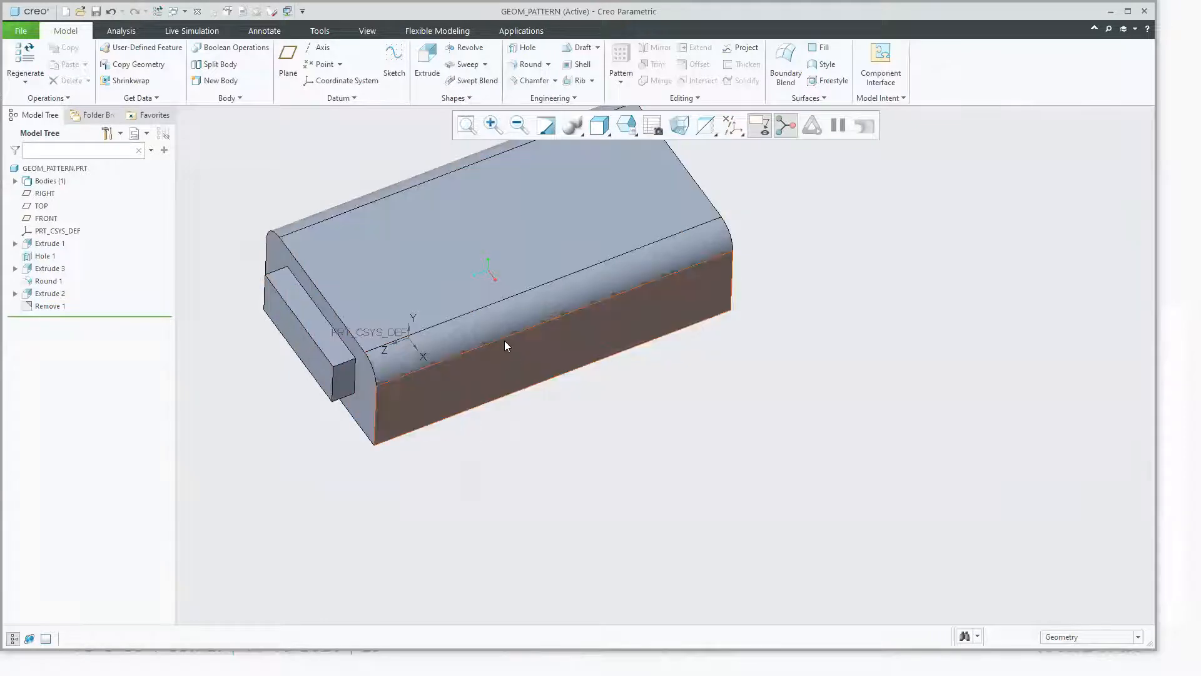
pyautogui.click(485, 322)
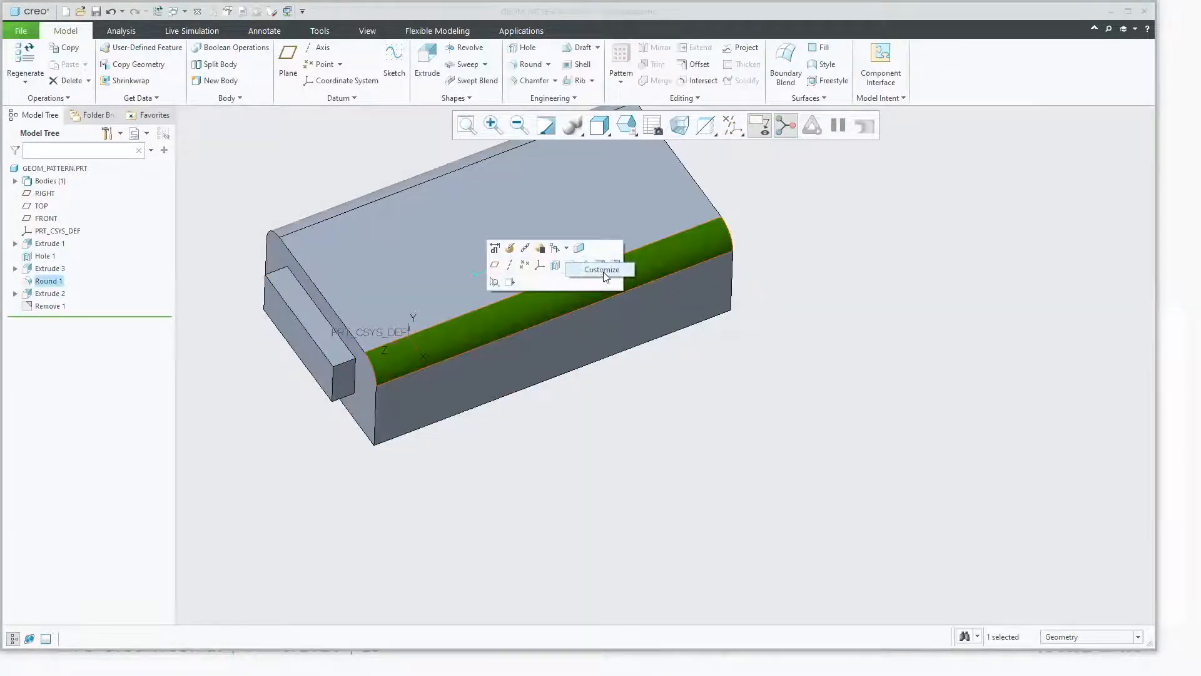
pyautogui.click(568, 265)
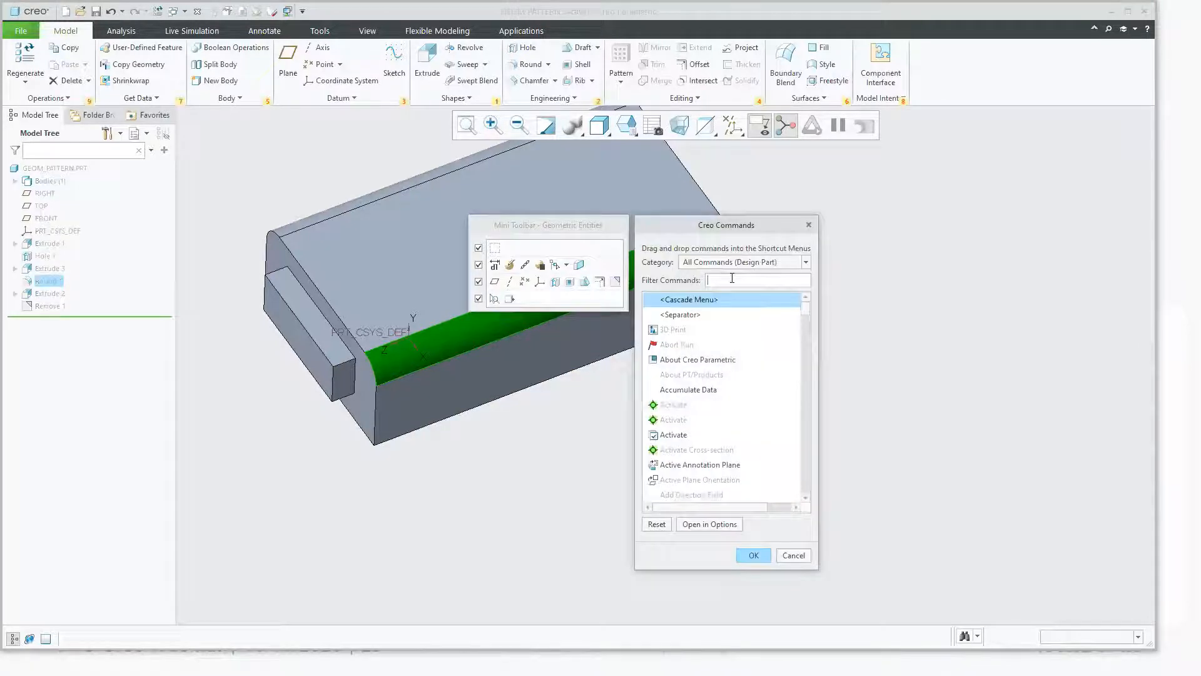
pyautogui.write('remove')
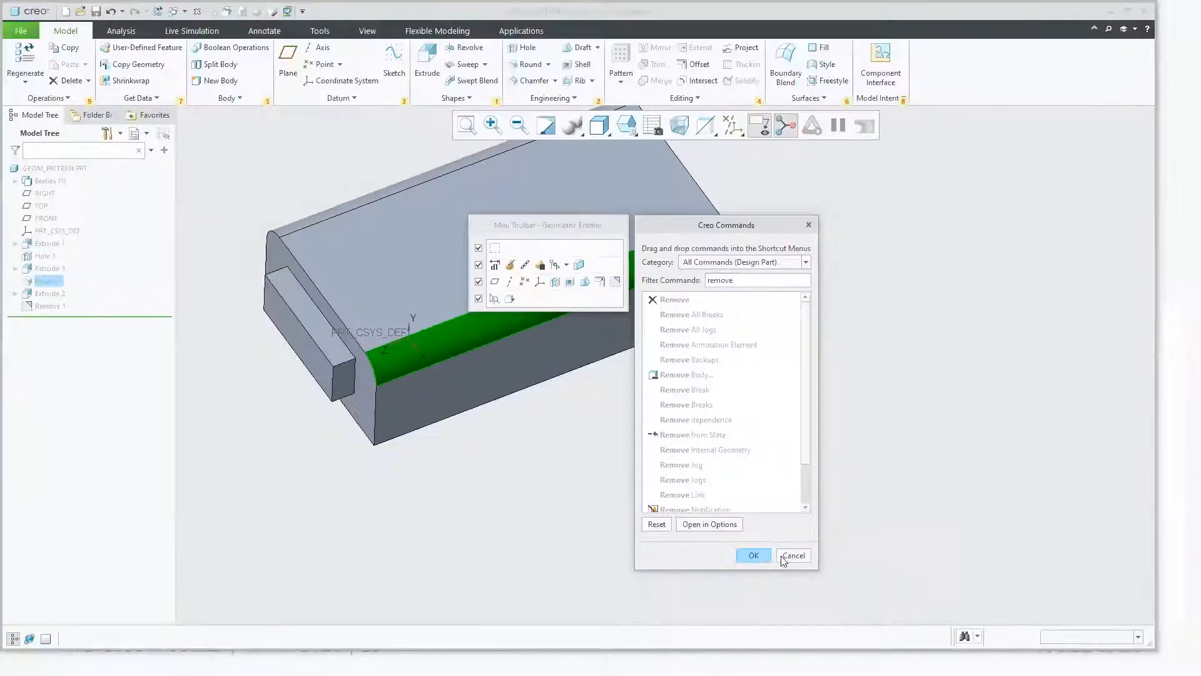
pyautogui.click(799, 555)
# Step: Remove the rounded surface along the bar's upper long edge so that the edge closes sharp
pyautogui.click(532, 317)
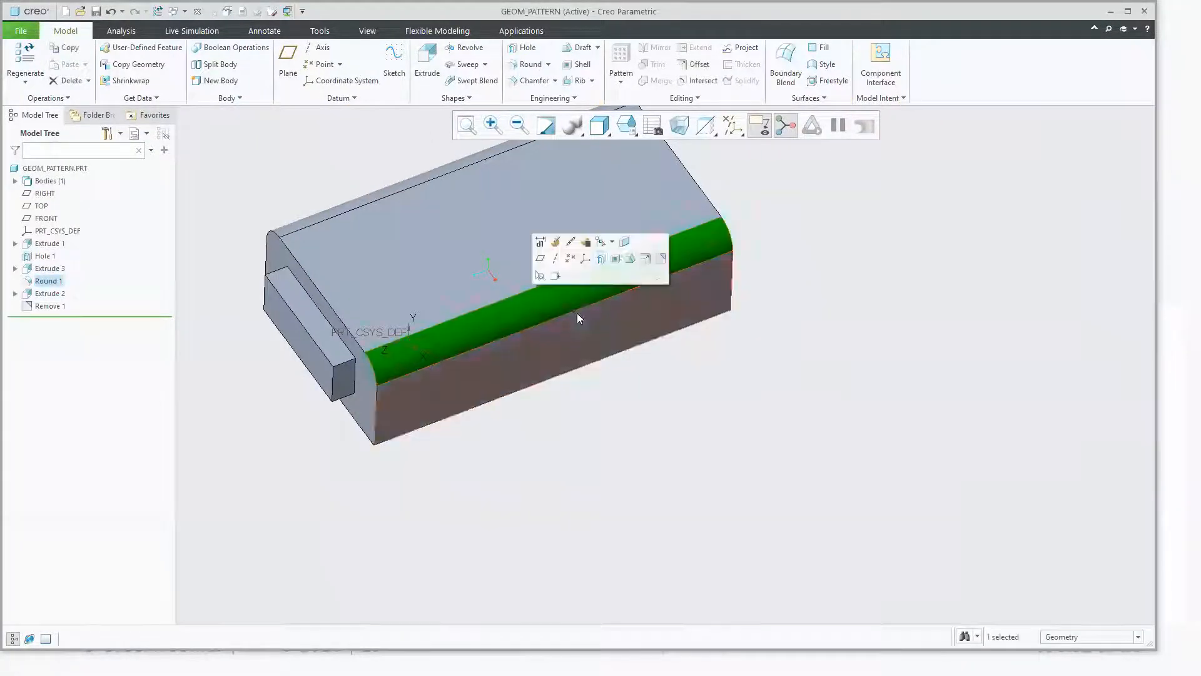
pyautogui.click(660, 259)
pyautogui.moveTo(674, 443)
pyautogui.mouseDown(button='middle')
pyautogui.moveTo(713, 400)
pyautogui.moveTo(645, 430)
pyautogui.moveTo(664, 438)
pyautogui.mouseUp(button='middle')
pyautogui.middleClick(676, 419)
pyautogui.hotkey('ctrl', '1')
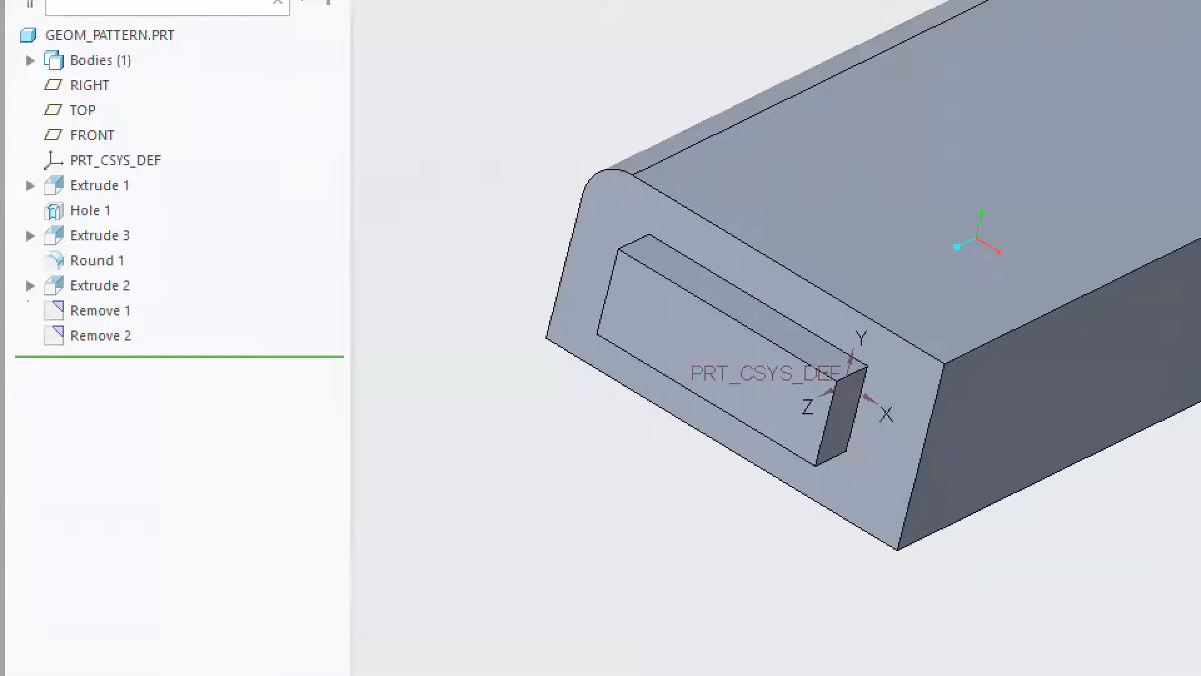
pyautogui.moveTo(8, 320)
pyautogui.mouseDown()
pyautogui.moveTo(33, 329)
pyautogui.moveTo(102, 292)
pyautogui.moveTo(38, 351)
pyautogui.mouseUp()
pyautogui.press('Escape')
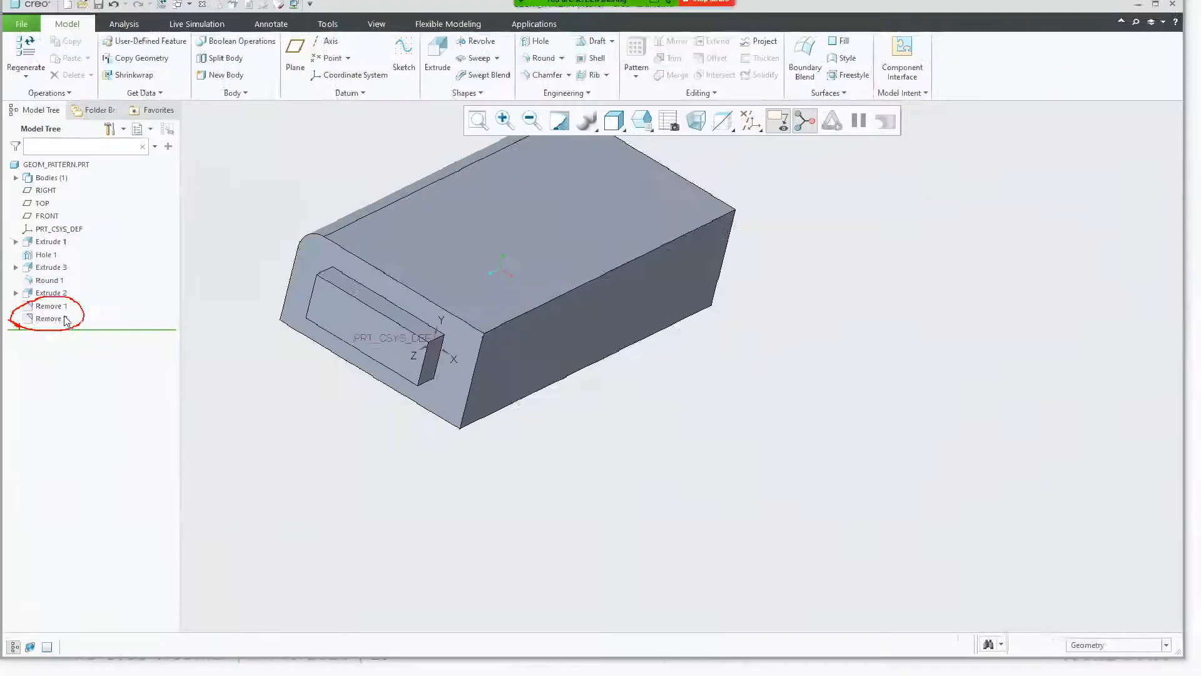
# Step: Suppress the Remove 2 feature that removed the bar's edge round
pyautogui.click(52, 320)
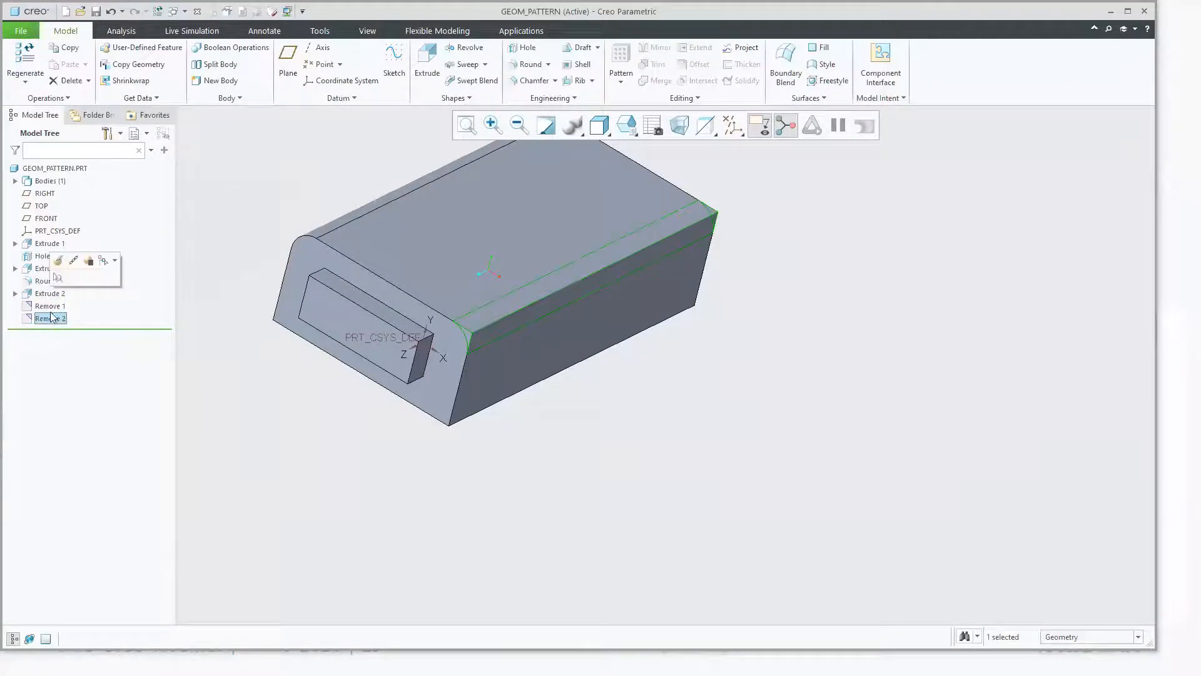
pyautogui.click(87, 262)
pyautogui.press('Return')
pyautogui.moveTo(360, 490)
pyautogui.mouseDown(button='middle')
pyautogui.moveTo(368, 461)
pyautogui.moveTo(349, 479)
pyautogui.moveTo(358, 414)
pyautogui.mouseUp(button='middle')
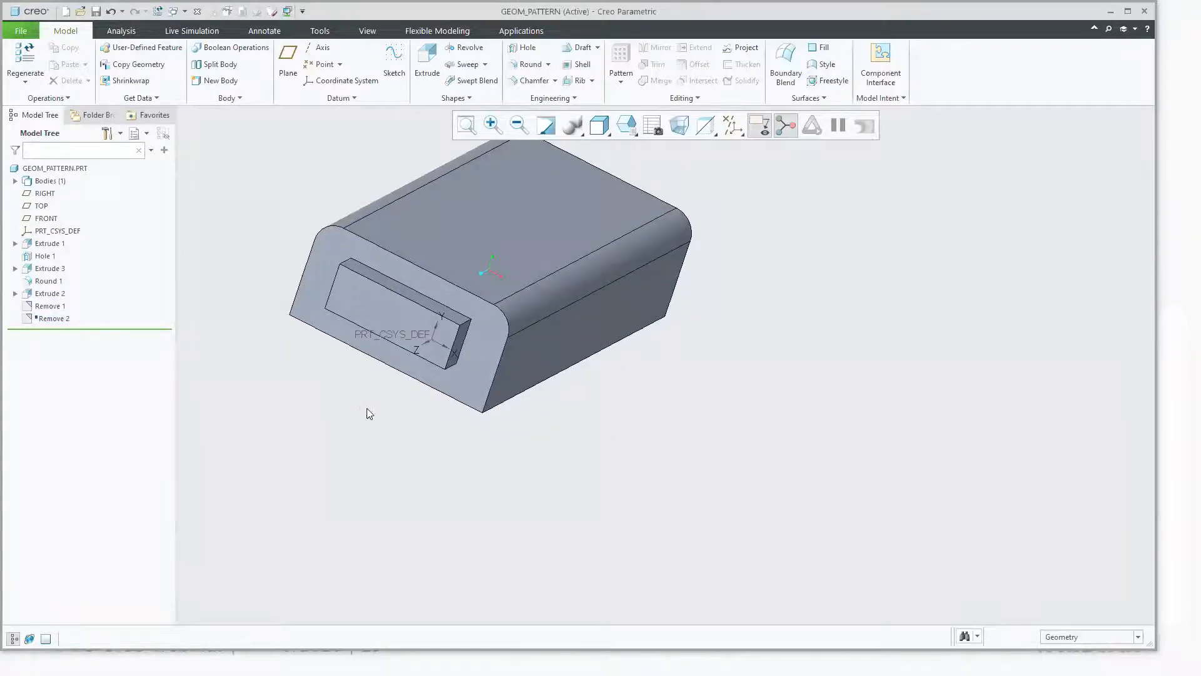
# Step: Close the part and switch to the Geometry Pattern slide of the PowerPoint presentation
pyautogui.hotkey('ctrl', 'w')
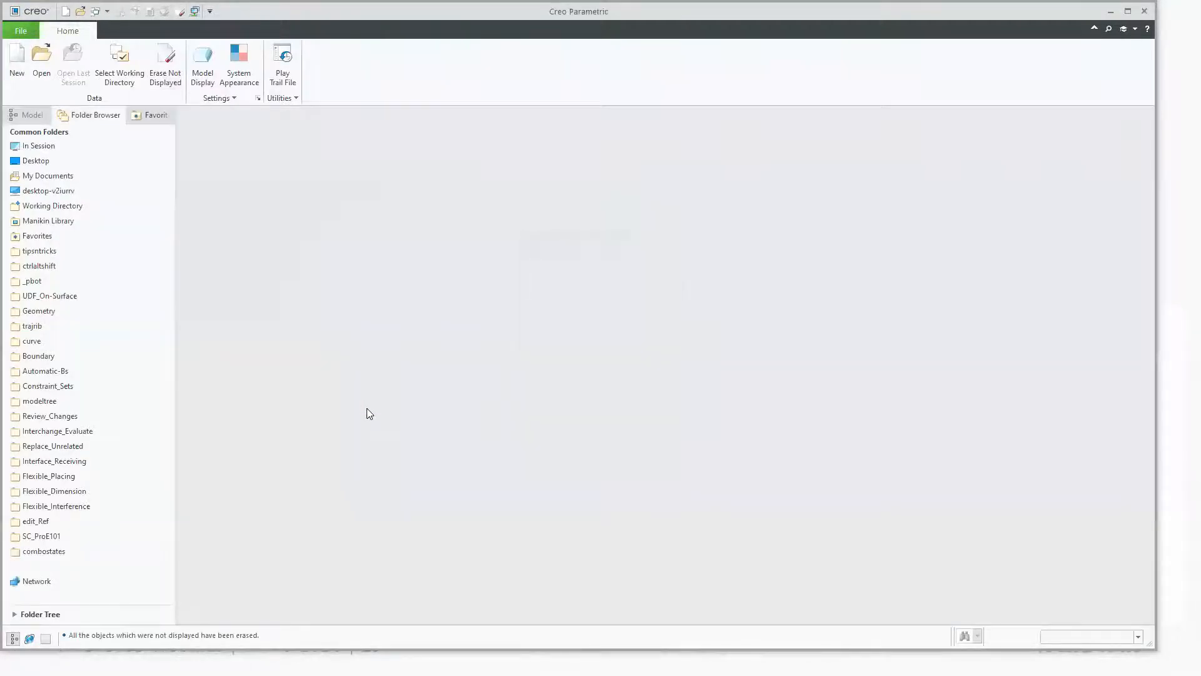
pyautogui.press('super+Tab')
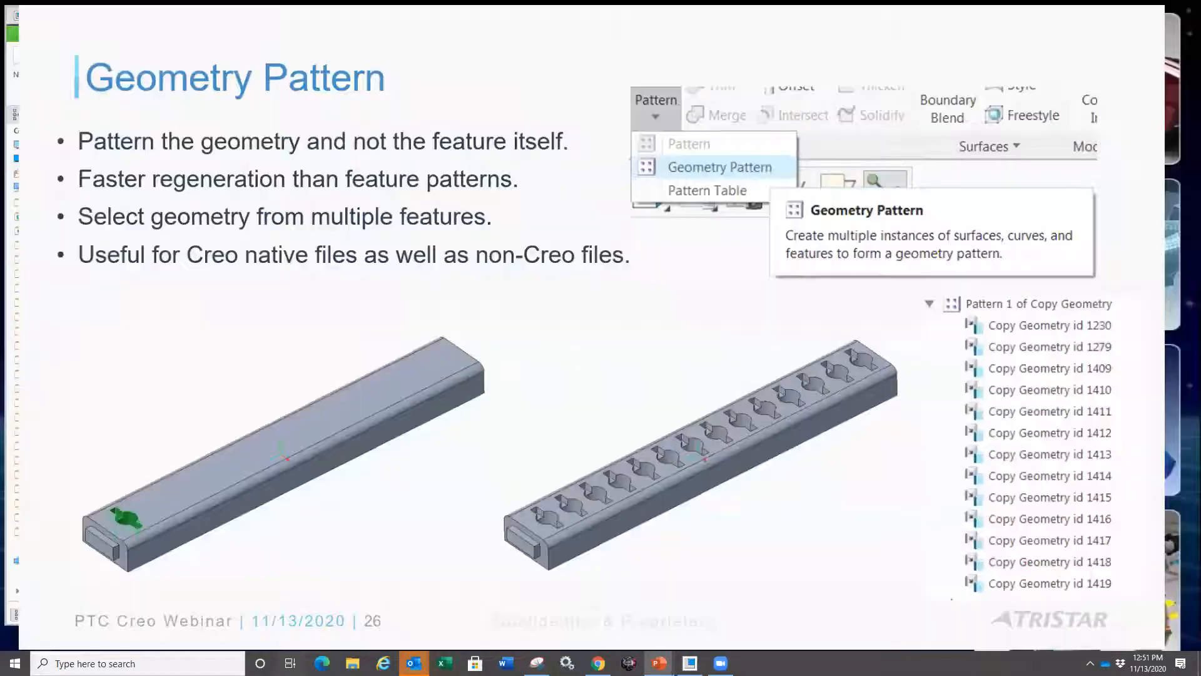
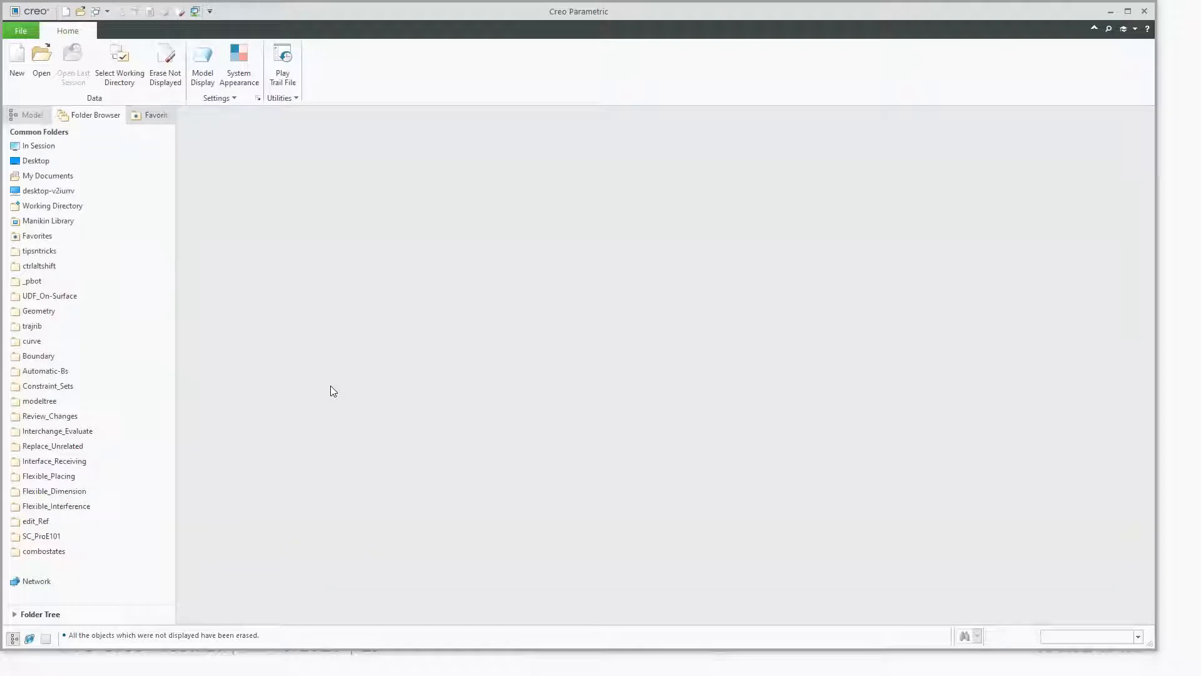
# Step: Open intersect.prt from the curve folder
pyautogui.click(44, 338)
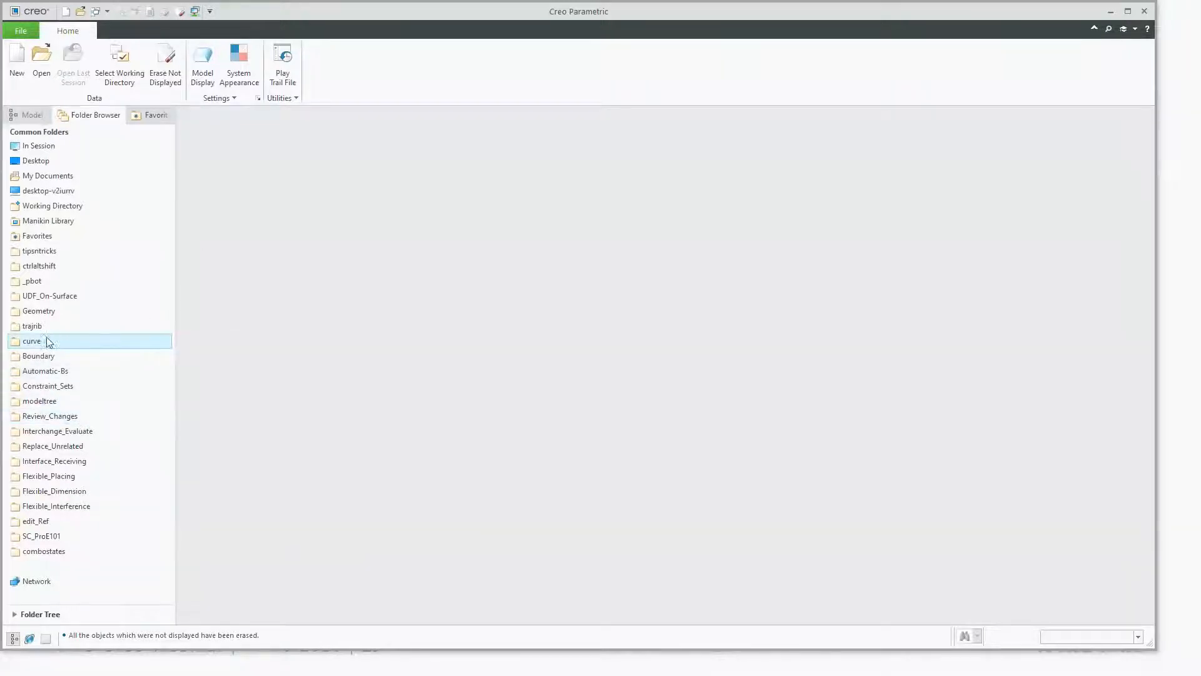
pyautogui.doubleClick(215, 167)
pyautogui.moveTo(418, 402); pyautogui.dragTo(388, 354, button='middle')
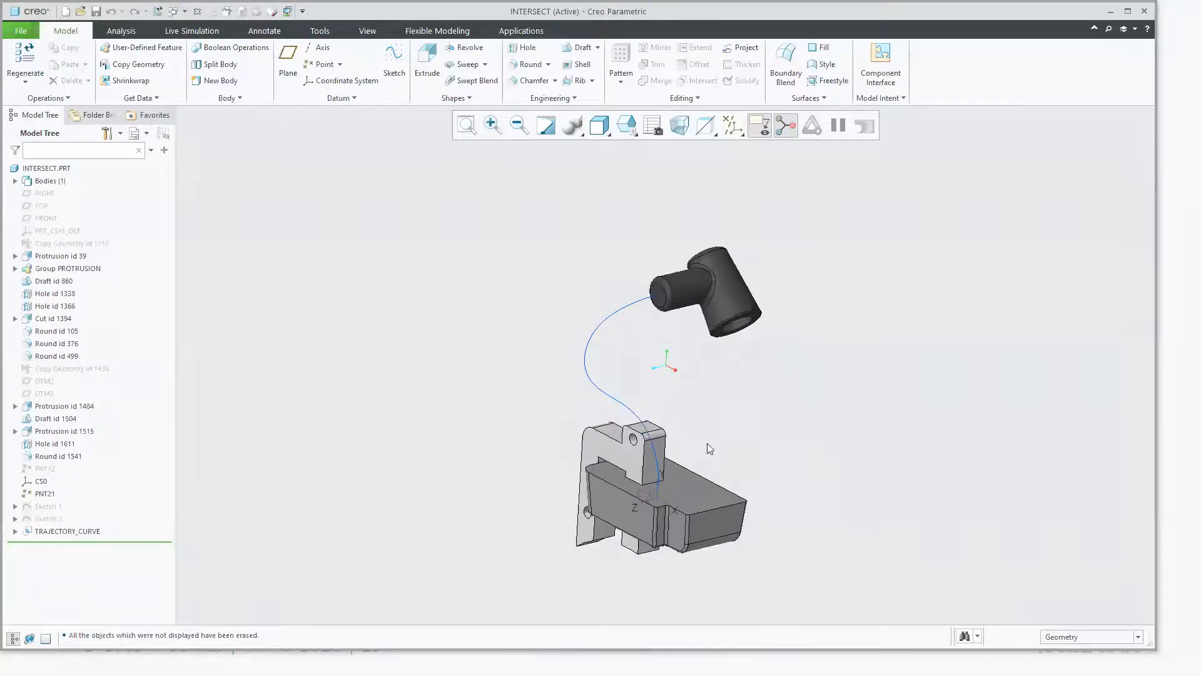
pyautogui.scroll(-4, 707, 445)
pyautogui.scroll(2, 686, 445)
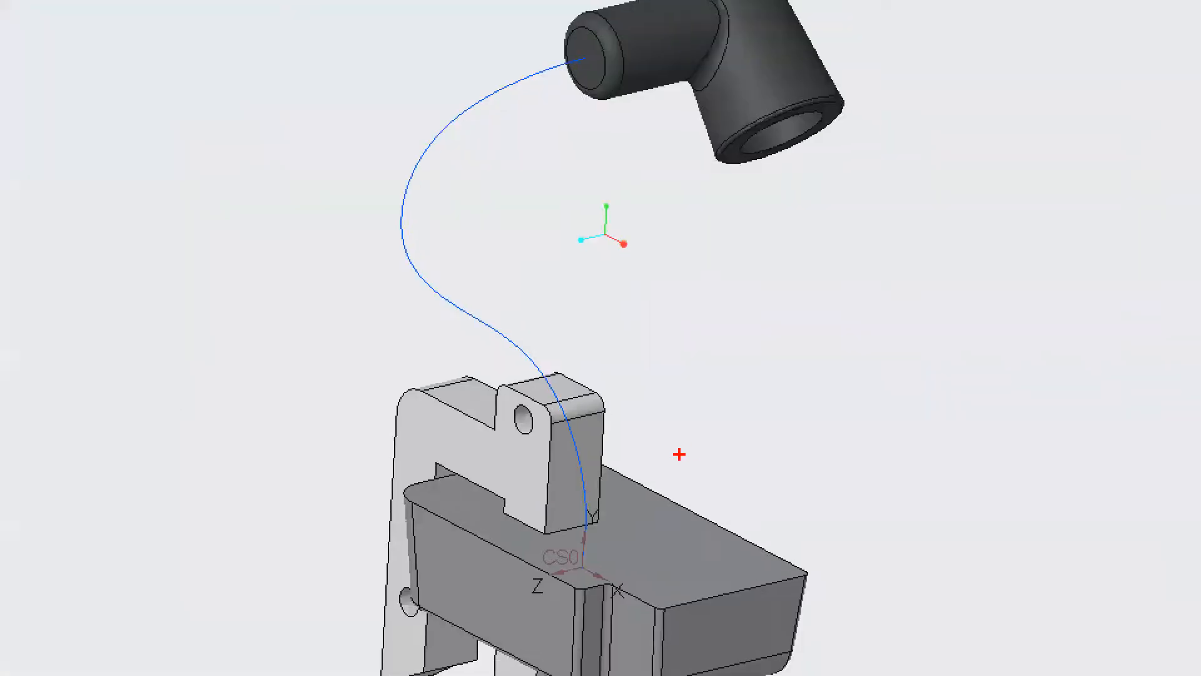
# Step: Examine the blue trajectory curve between the bracket and the dark fitting from the side and front
pyautogui.moveTo(508, 338); pyautogui.dragTo(541, 366)
pyautogui.moveTo(520, 331); pyautogui.dragTo(507, 352)
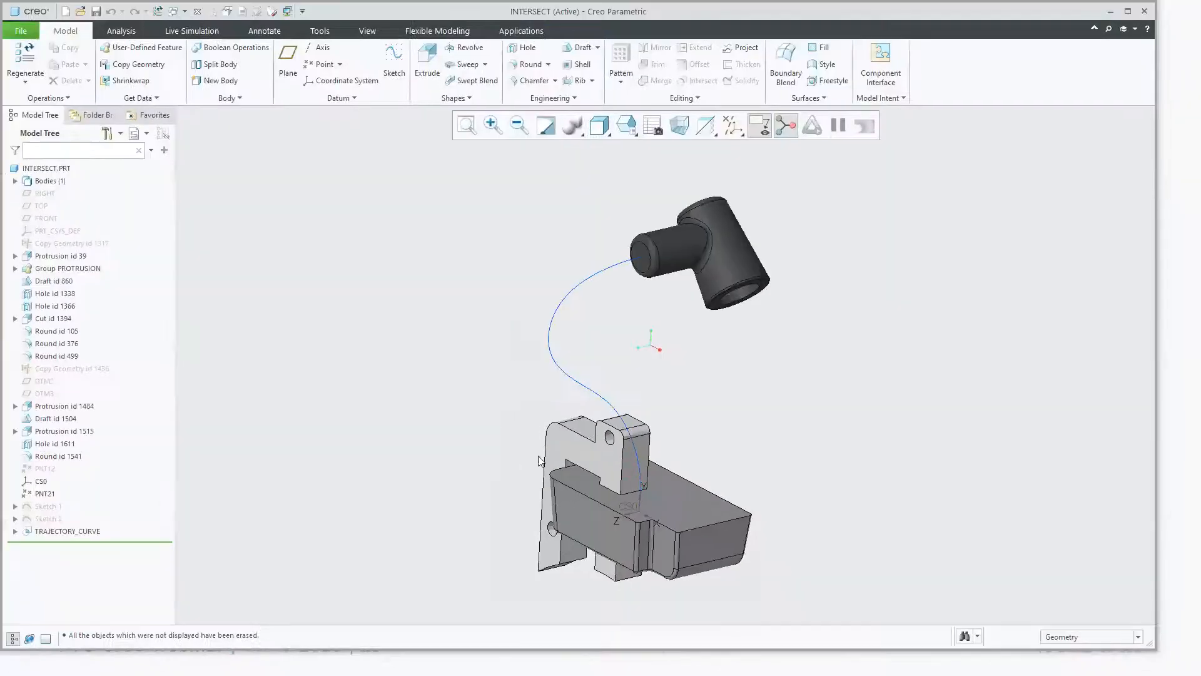
pyautogui.moveTo(499, 438)
pyautogui.mouseDown(button='middle')
pyautogui.moveTo(463, 434)
pyautogui.moveTo(538, 419)
pyautogui.moveTo(461, 420)
pyautogui.moveTo(496, 421)
pyautogui.moveTo(511, 460)
pyautogui.moveTo(557, 456)
pyautogui.mouseUp(button='middle')
pyautogui.moveTo(583, 390); pyautogui.dragTo(516, 436, button='middle')
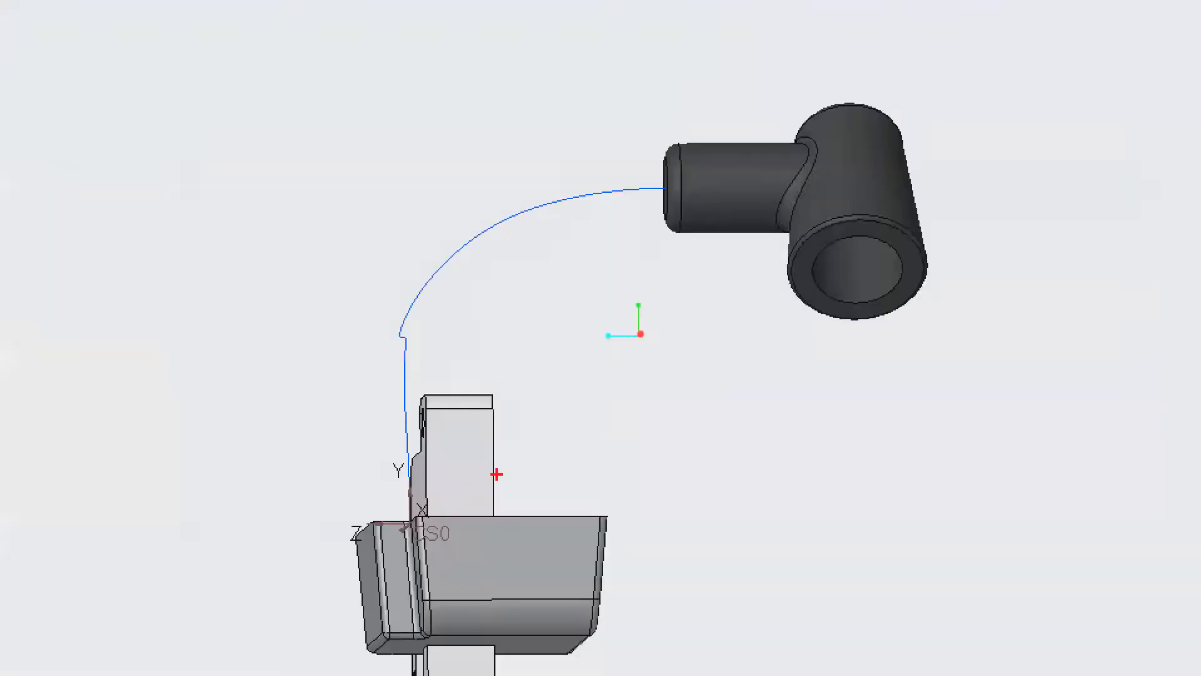
pyautogui.moveTo(413, 523)
pyautogui.mouseDown()
pyautogui.moveTo(437, 315)
pyautogui.moveTo(579, 211)
pyautogui.moveTo(676, 198)
pyautogui.mouseUp()
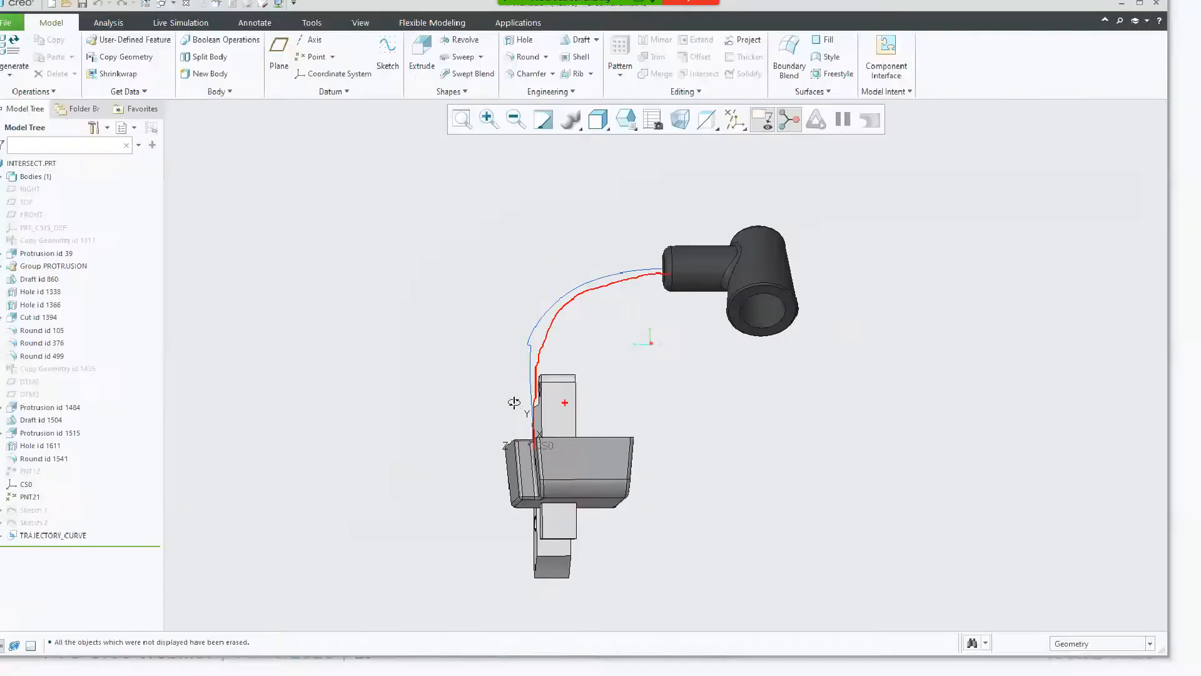
pyautogui.moveTo(518, 402)
pyautogui.mouseDown(button='middle')
pyautogui.moveTo(628, 402)
pyautogui.moveTo(619, 396)
pyautogui.moveTo(690, 323)
pyautogui.mouseUp(button='middle')
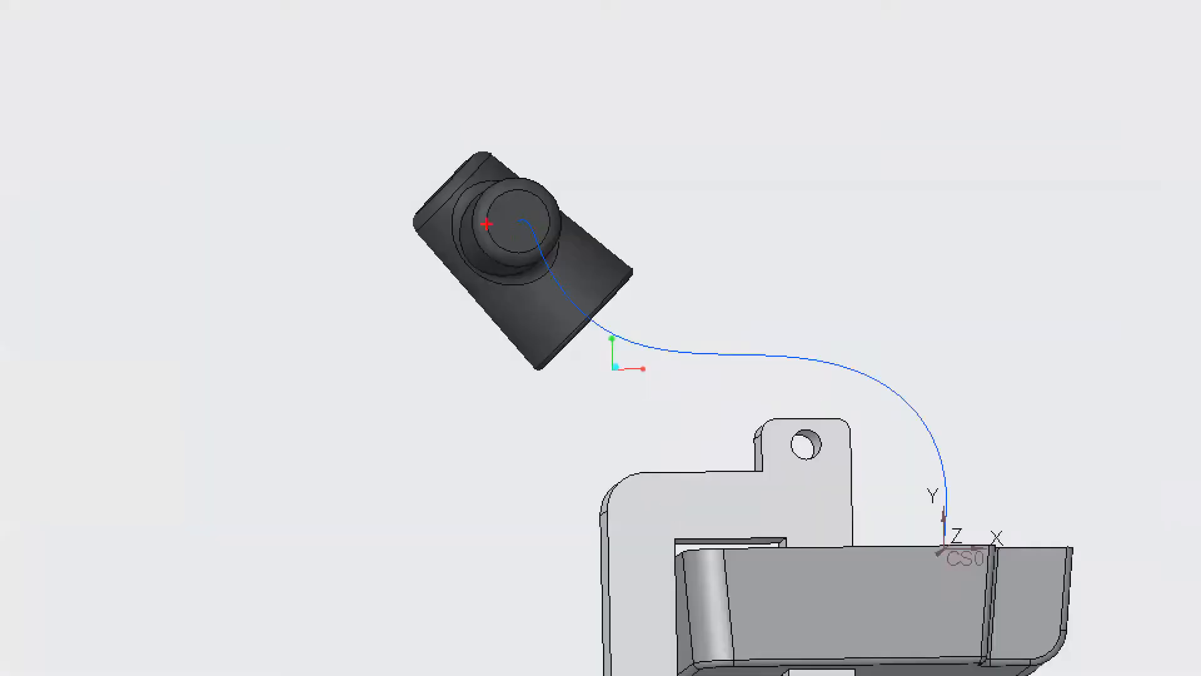
pyautogui.moveTo(588, 269); pyautogui.dragTo(782, 407)
pyautogui.moveTo(582, 349); pyautogui.dragTo(529, 361, button='middle')
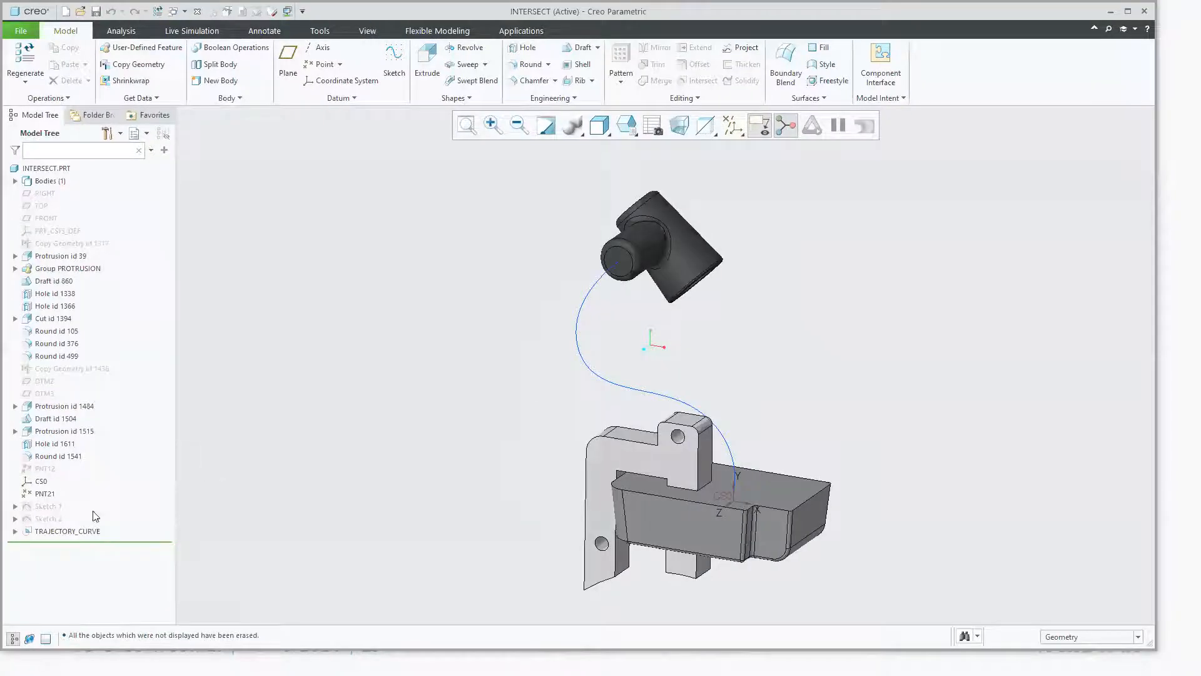
# Step: Show Sketch 1 and Sketch 2, and roll the model back to just before TRAJECTORY_CURVE
pyautogui.click(38, 507)
pyautogui.keyDown('ctrl'); pyautogui.click(41, 519); pyautogui.keyUp('ctrl')
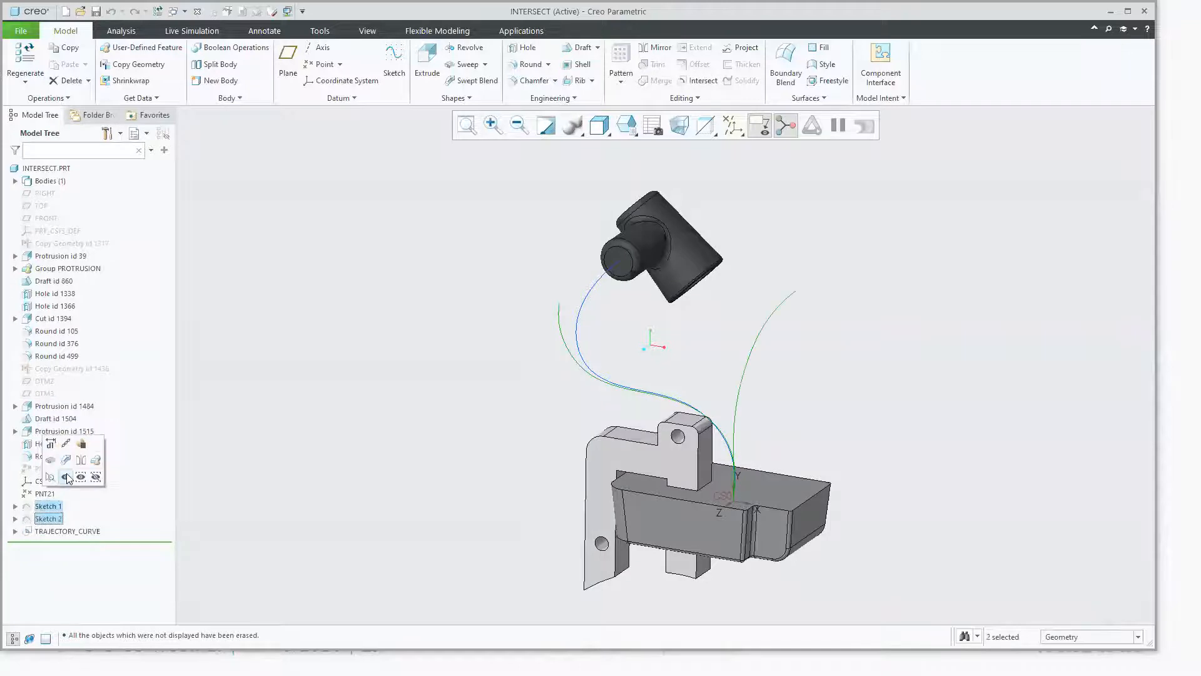
pyautogui.click(68, 478)
pyautogui.moveTo(83, 521); pyautogui.dragTo(82, 525)
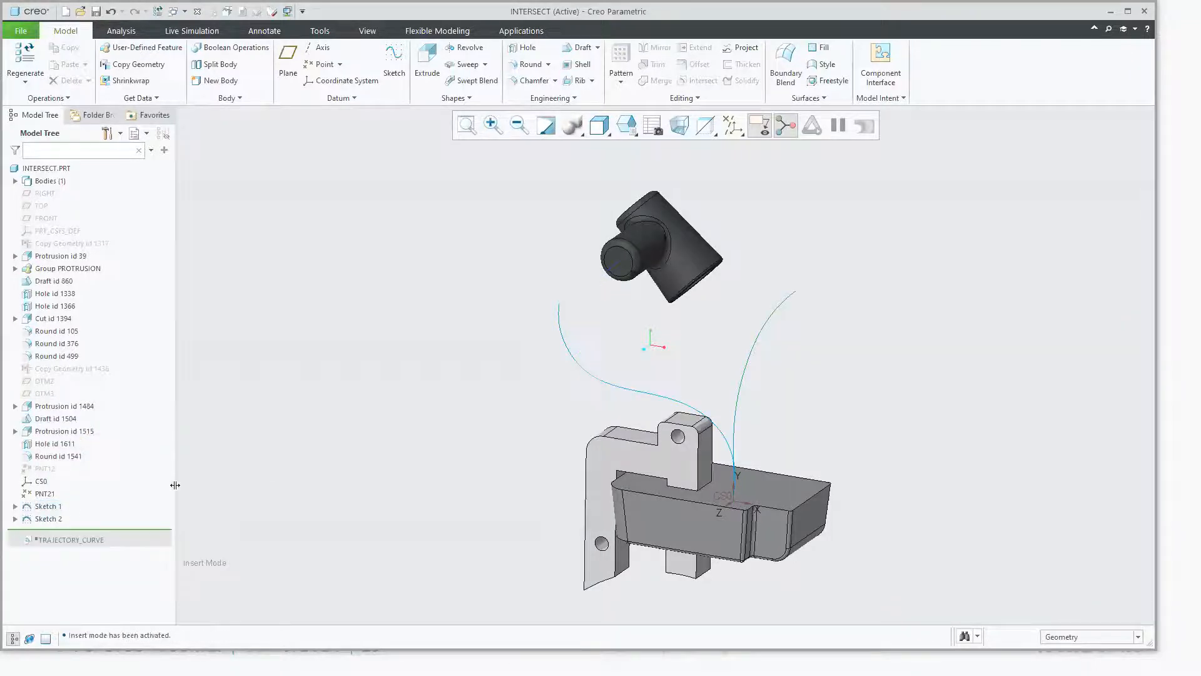
# Step: Open Sketch 2's definition, examine its spline in the 2D sketch orientation, and exit the sketch
pyautogui.moveTo(558, 437); pyautogui.dragTo(604, 428, button='middle')
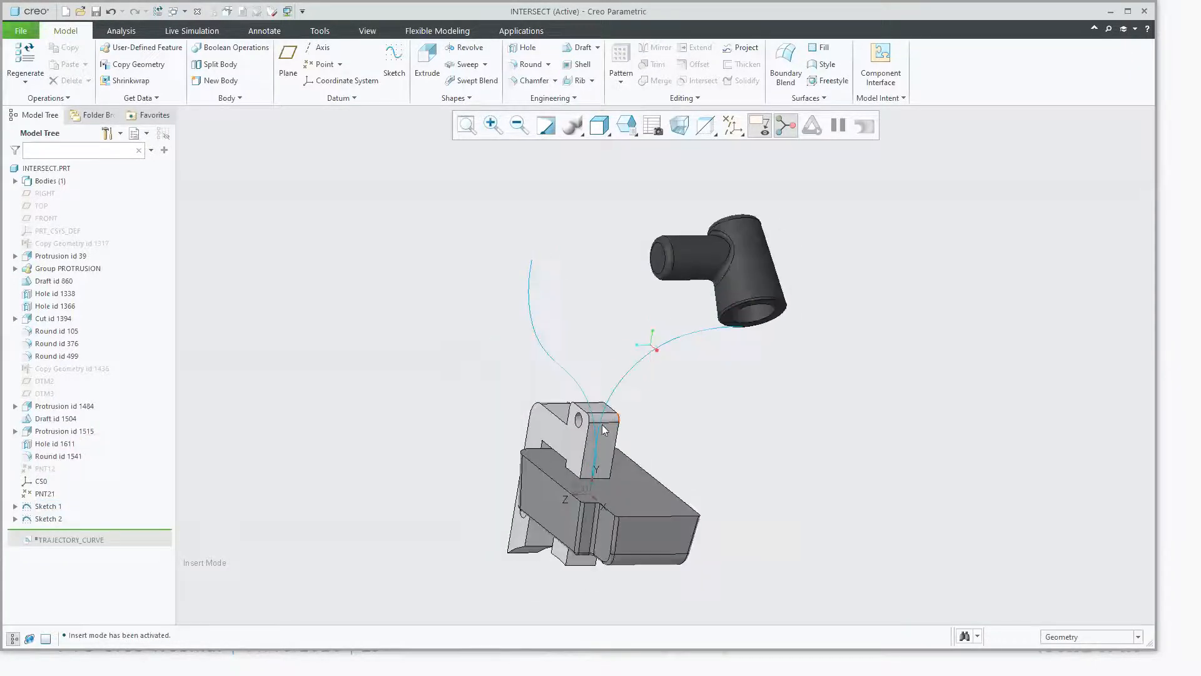
pyautogui.click(631, 369)
pyautogui.click(650, 290)
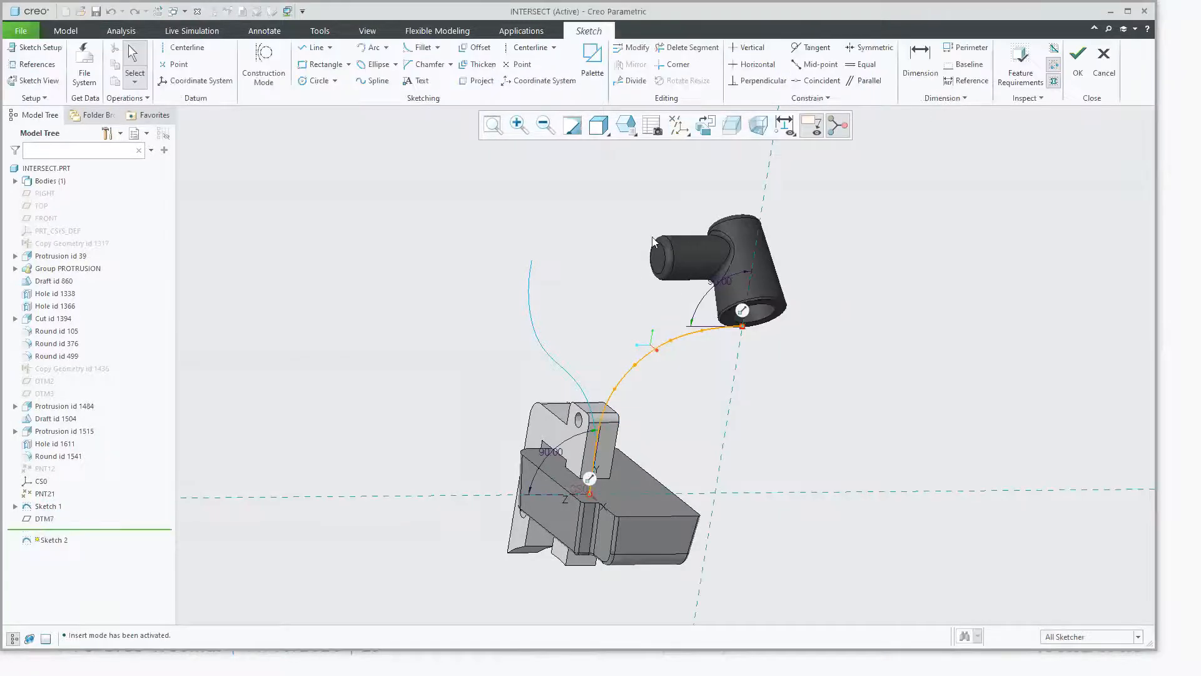
pyautogui.click(706, 125)
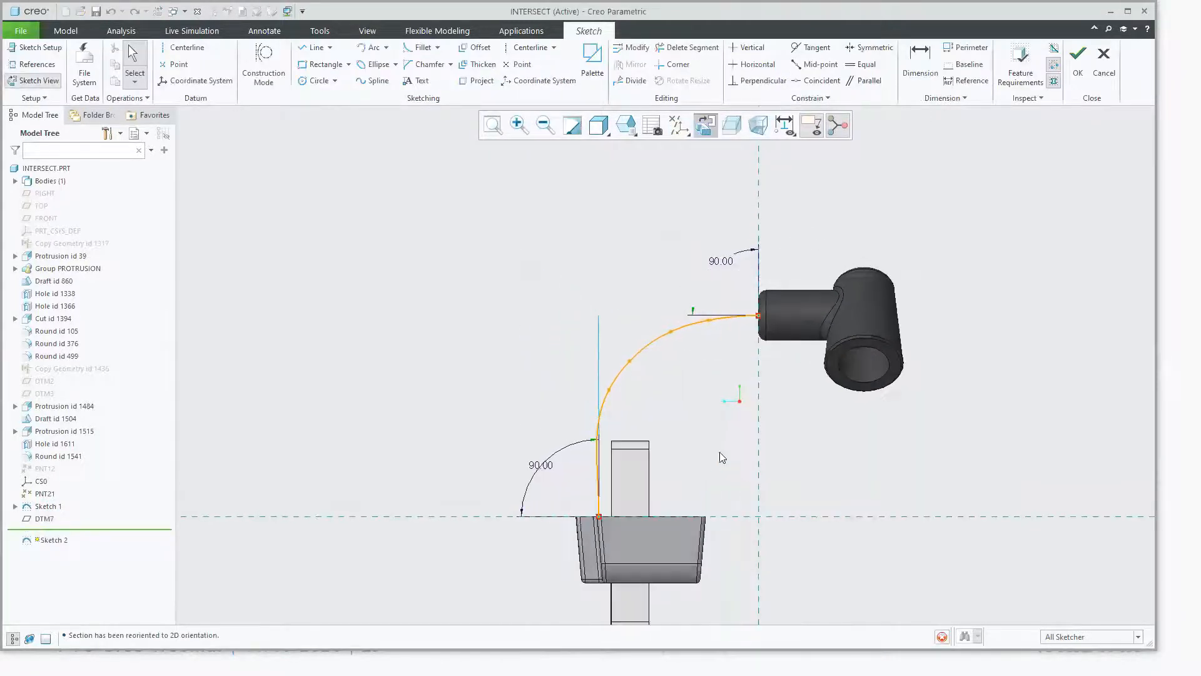
pyautogui.scroll(2, 613, 407)
pyautogui.rightClick(632, 355)
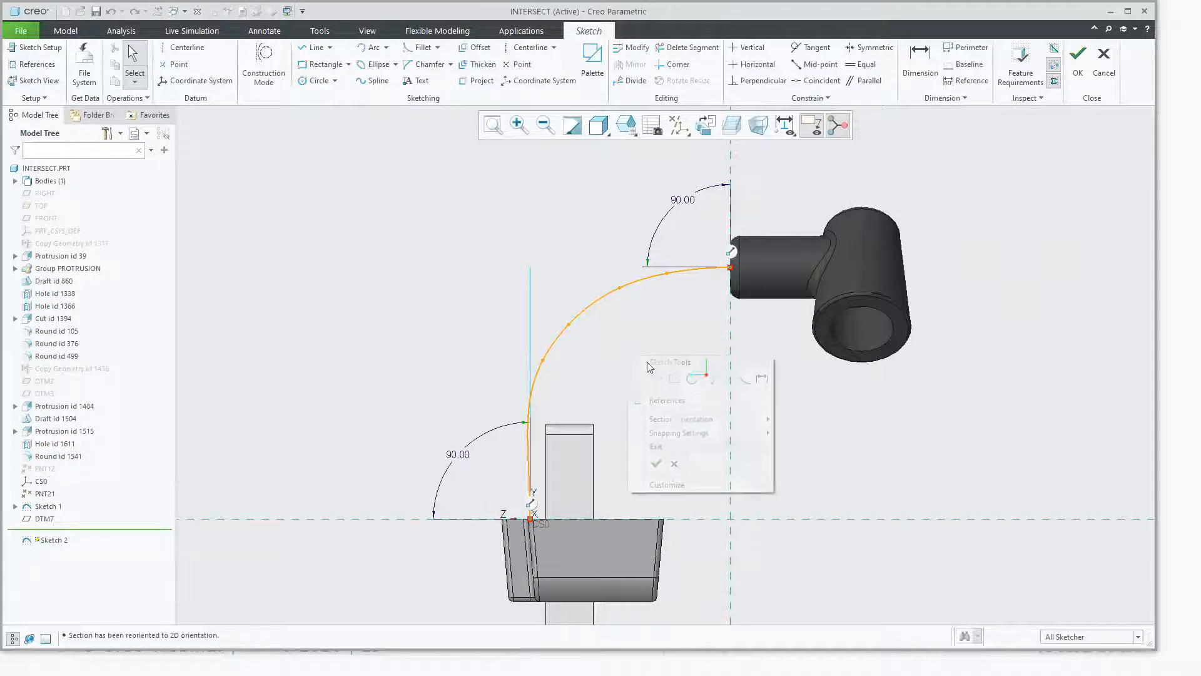
pyautogui.click(657, 466)
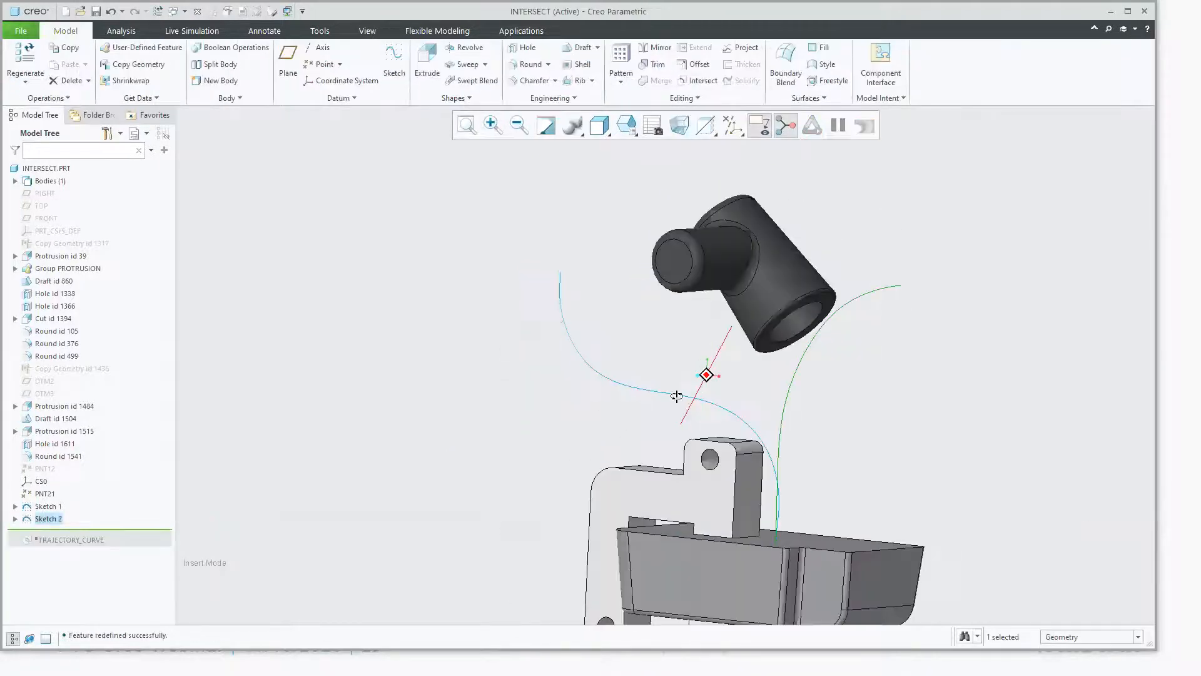
# Step: Open Sketch 1's definition, examine its spline in the 2D sketch orientation, and exit the sketch
pyautogui.click(611, 407)
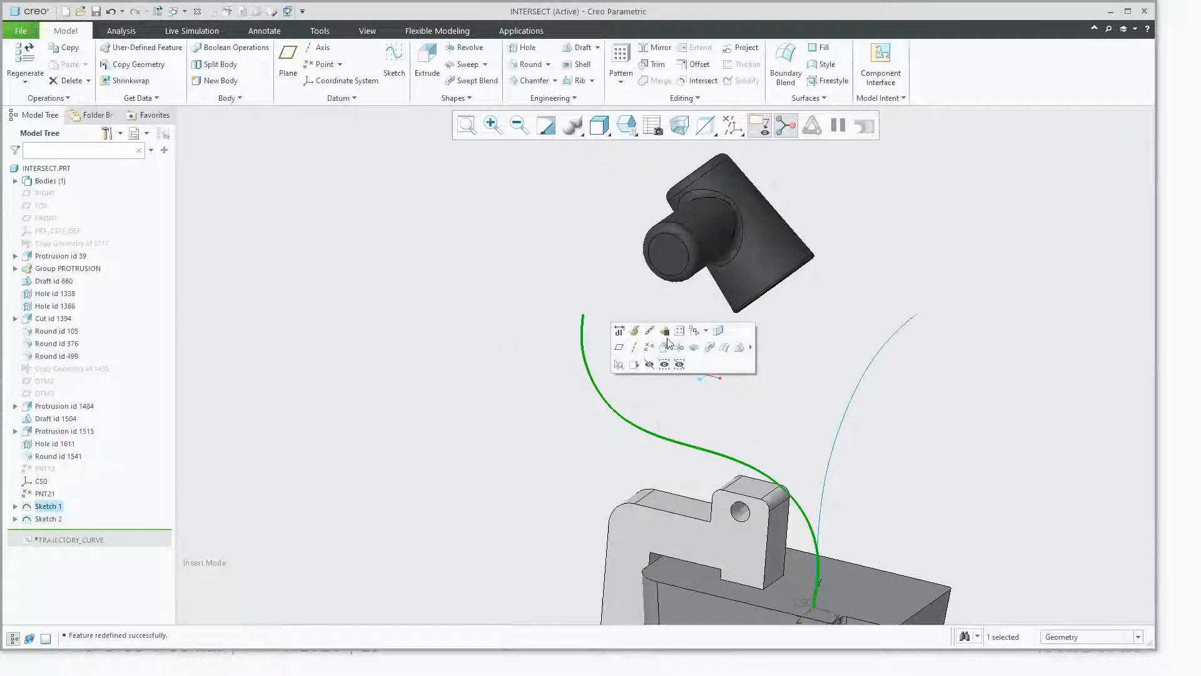
pyautogui.click(633, 330)
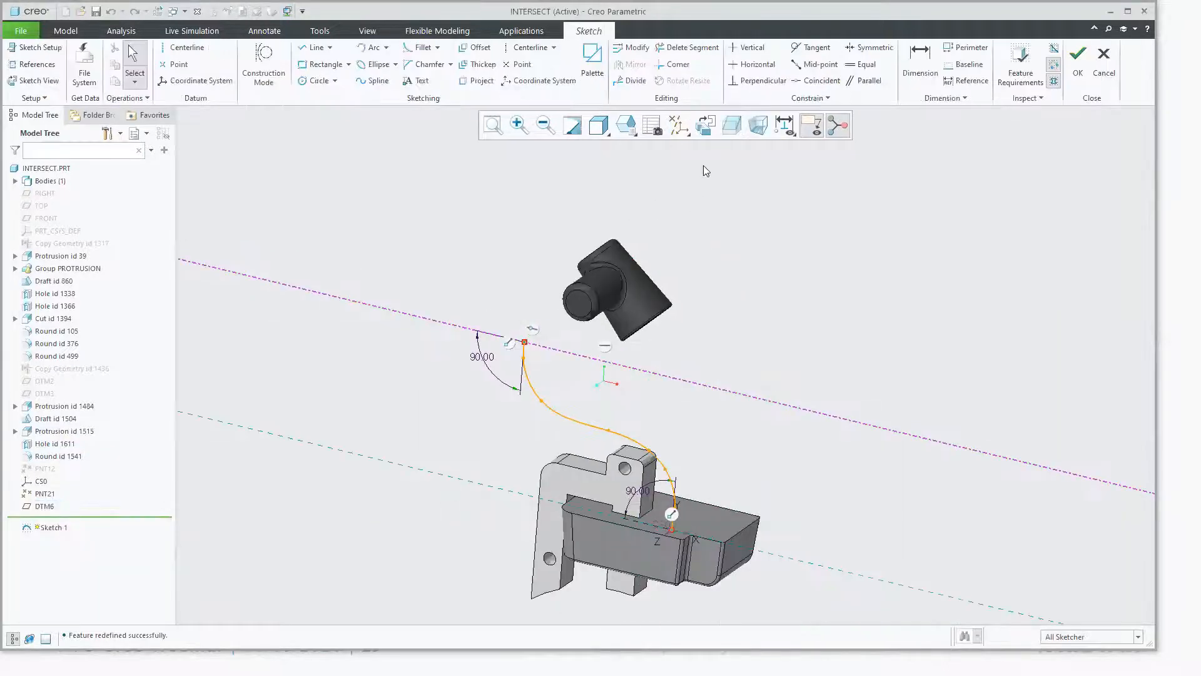
pyautogui.click(706, 126)
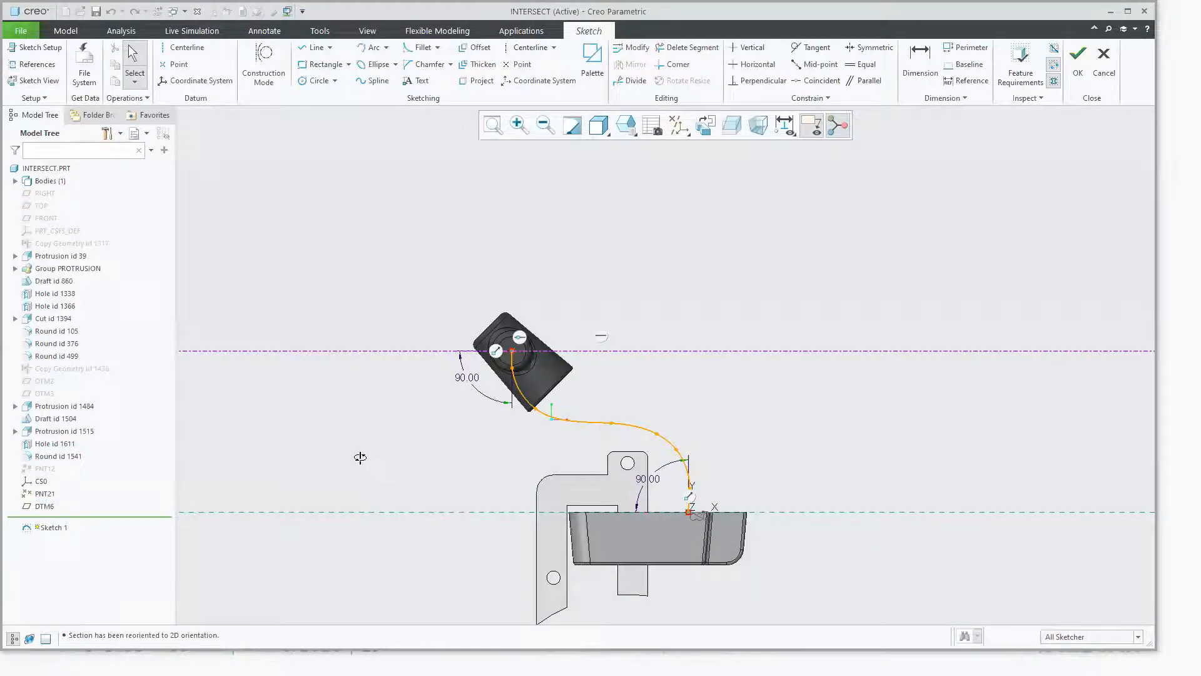
pyautogui.moveTo(369, 451); pyautogui.dragTo(670, 374, button='middle')
pyautogui.click(1077, 61)
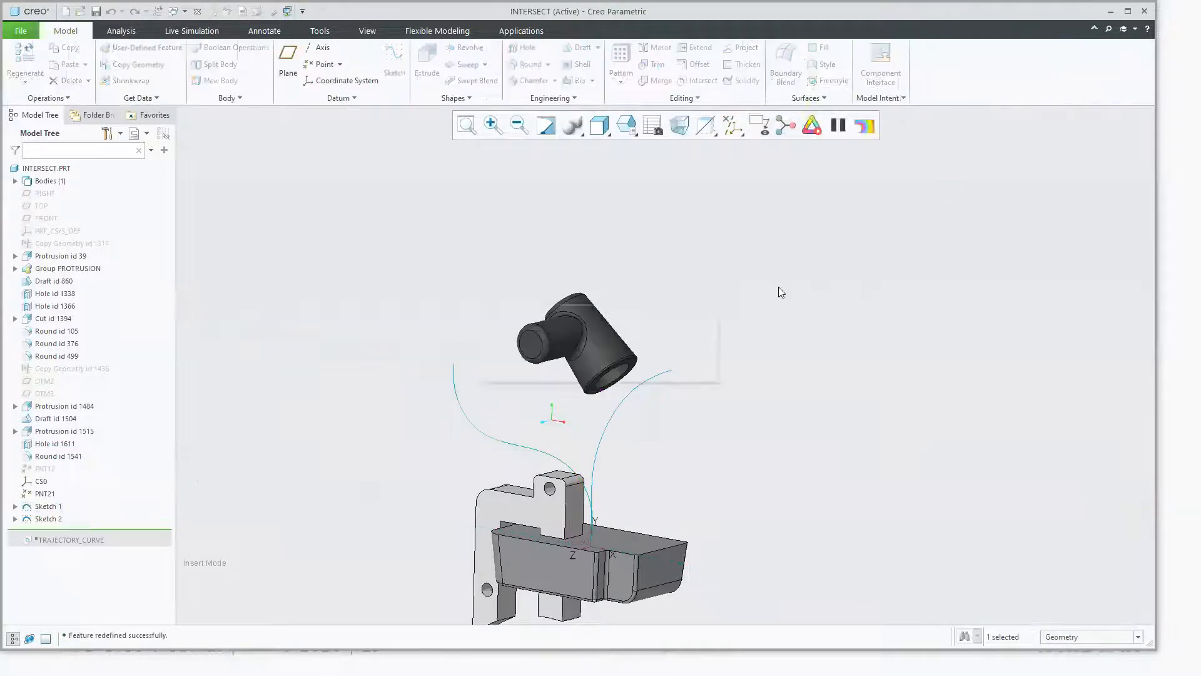
pyautogui.moveTo(830, 314); pyautogui.dragTo(792, 337, button='middle')
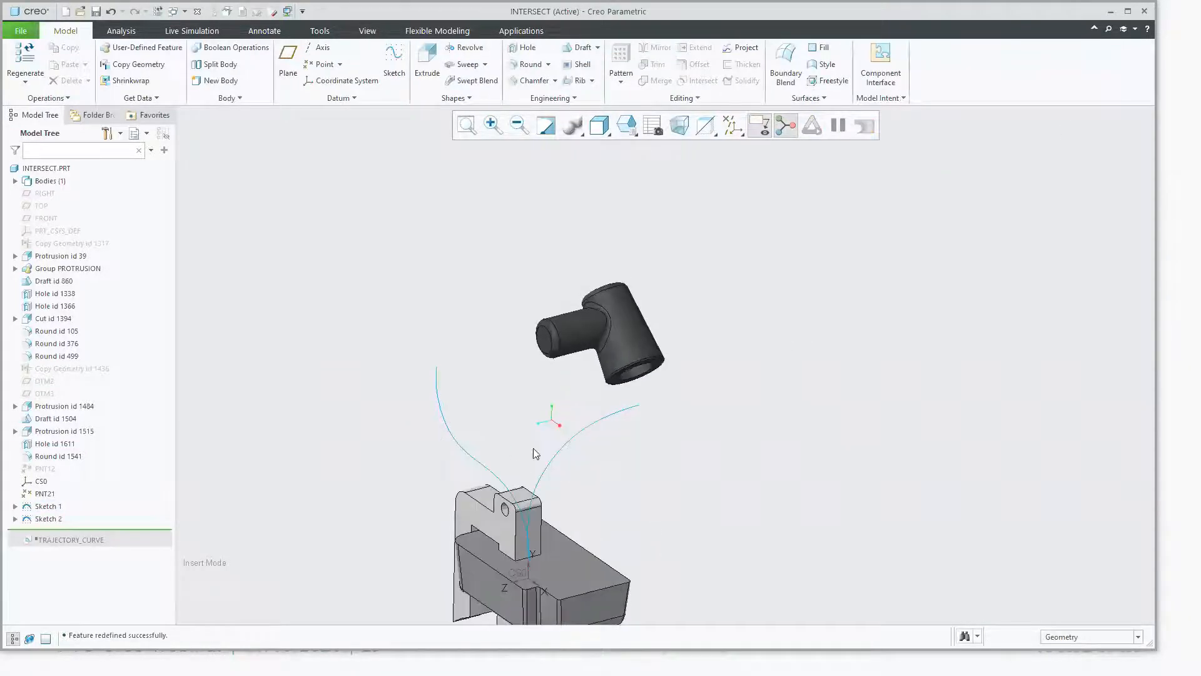
# Step: Select both sketched curves and intersect them into a single 3D curve from the block to the dark fitting
pyautogui.click(532, 481)
pyautogui.keyDown('ctrl'); pyautogui.click(487, 468); pyautogui.keyUp('ctrl')
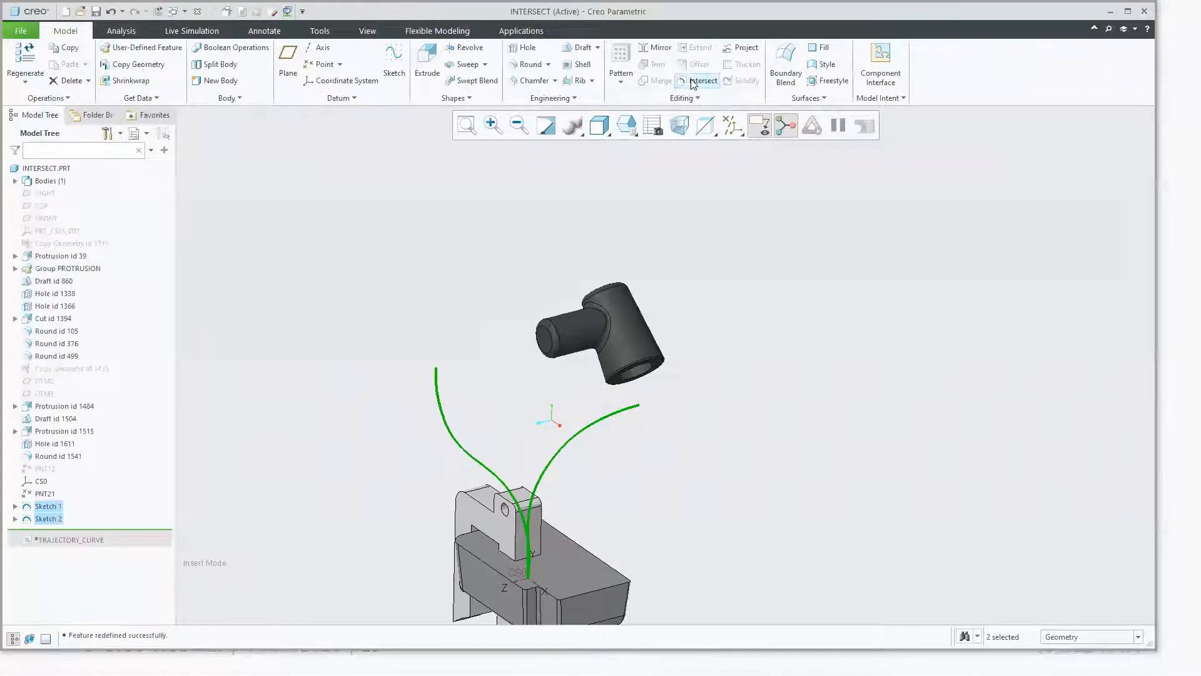
pyautogui.click(693, 82)
pyautogui.moveTo(544, 444); pyautogui.dragTo(584, 452, button='middle')
pyautogui.scroll(-3, 448, 531)
pyautogui.scroll(3, 441, 491)
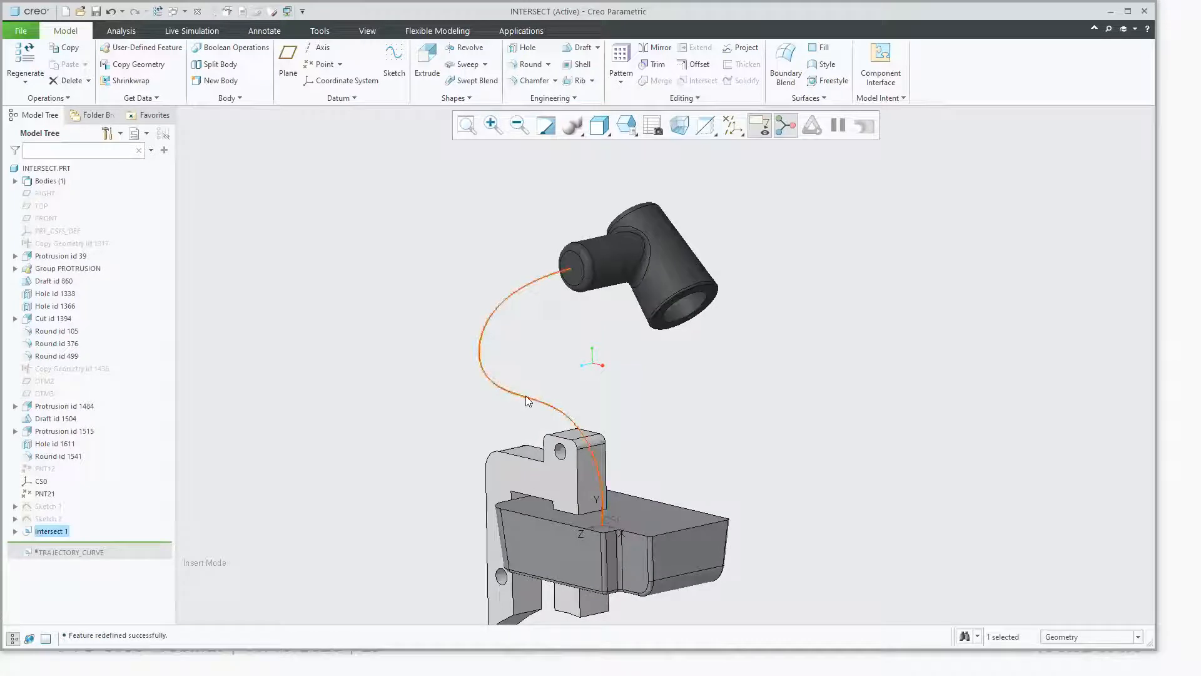
pyautogui.moveTo(450, 410)
pyautogui.mouseDown(button='middle')
pyautogui.moveTo(419, 394)
pyautogui.moveTo(471, 415)
pyautogui.mouseUp(button='middle')
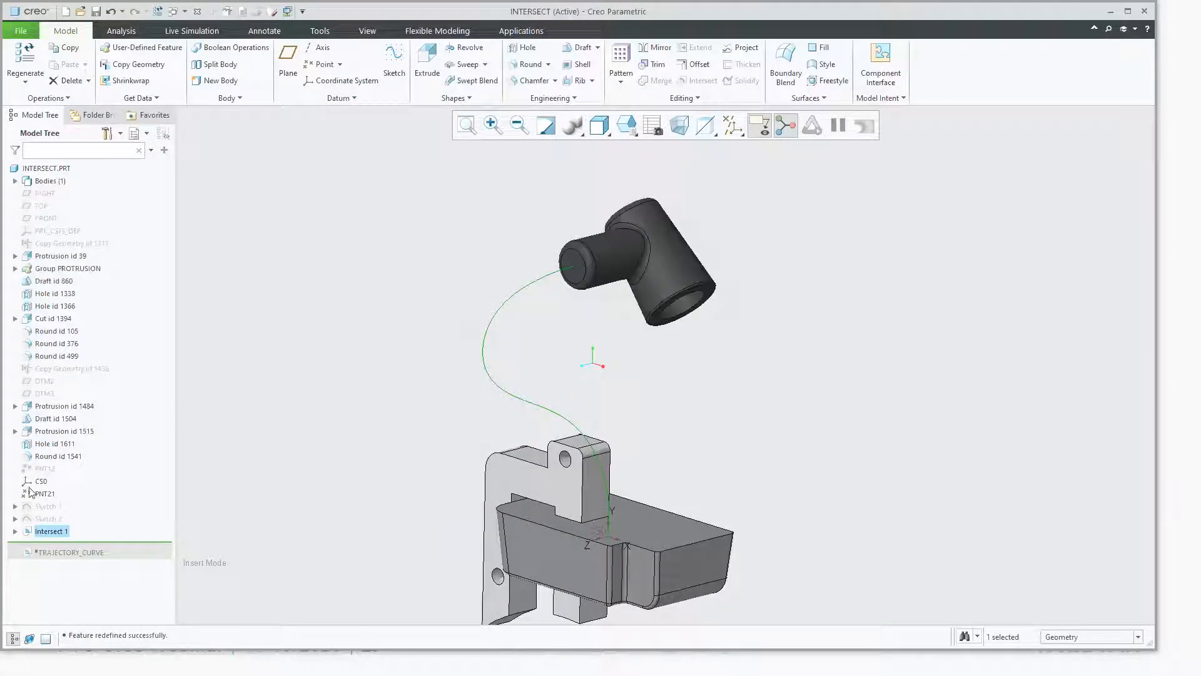
# Step: Extrude Sketch 1 as a surface with a depth of 87.4
pyautogui.click(47, 507)
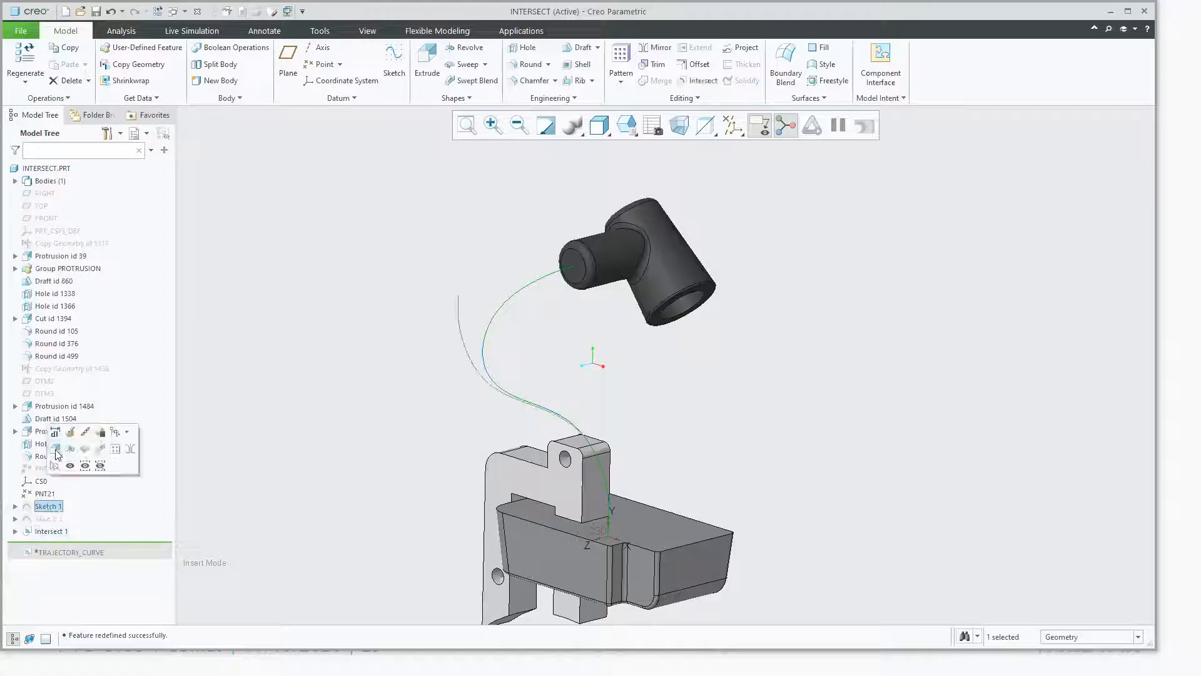
pyautogui.click(55, 450)
pyautogui.moveTo(384, 452); pyautogui.dragTo(796, 321)
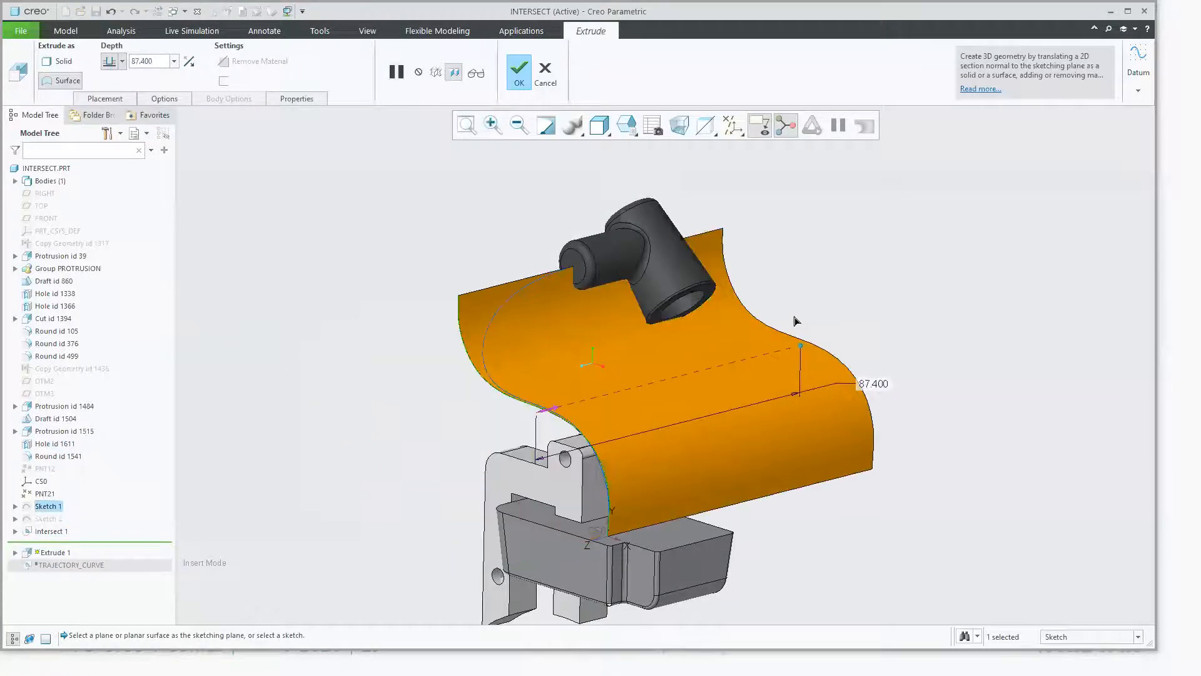
pyautogui.middleClick(377, 457)
# Step: Try extruding Sketch 2 as a surface 82.5 deep across the first extruded surface, and discard both surfaces
pyautogui.click(37, 518)
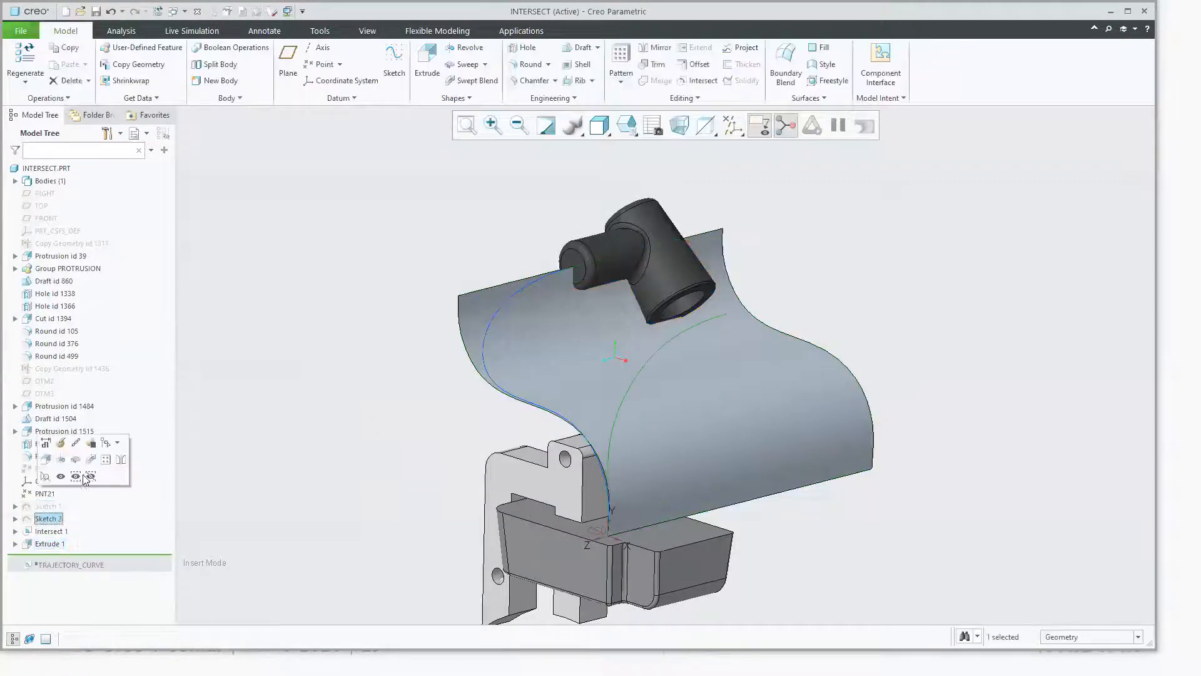
pyautogui.click(45, 444)
pyautogui.click(352, 501)
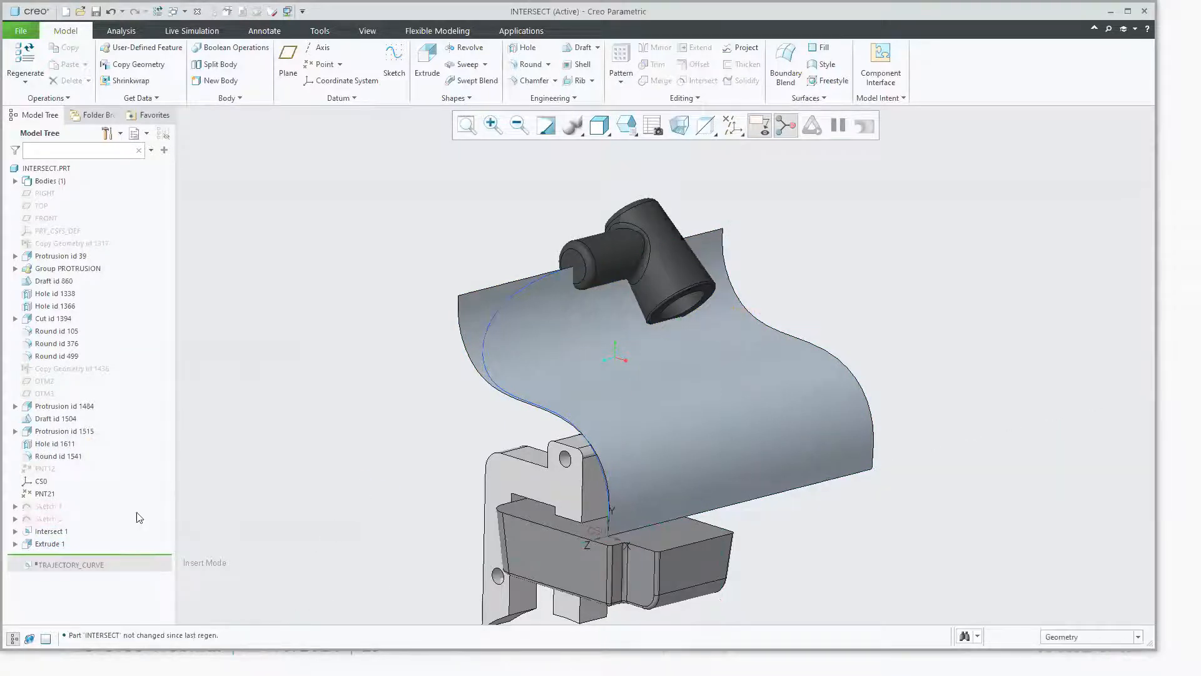
pyautogui.click(55, 518)
pyautogui.click(65, 462)
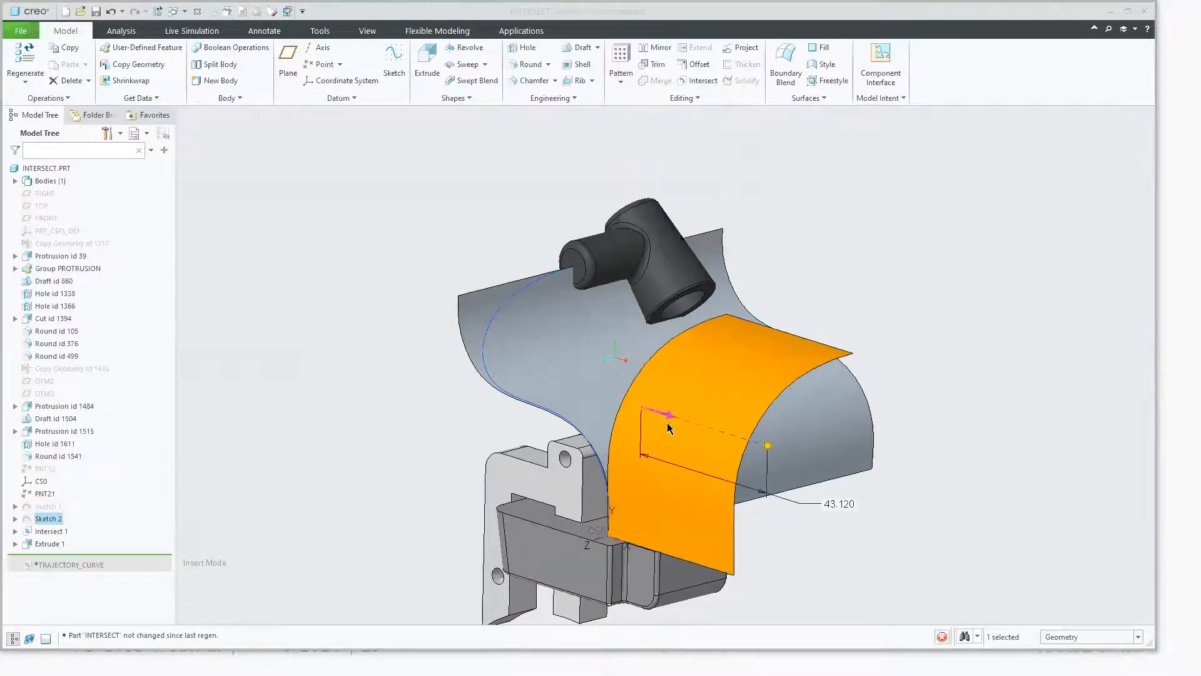
pyautogui.moveTo(767, 446); pyautogui.dragTo(413, 293)
pyautogui.moveTo(431, 483)
pyautogui.mouseDown(button='middle')
pyautogui.moveTo(410, 484)
pyautogui.moveTo(414, 494)
pyautogui.mouseUp(button='middle')
pyautogui.hotkey('ctrl', '1')
pyautogui.click(524, 457)
pyautogui.moveTo(539, 519)
pyautogui.mouseDown()
pyautogui.moveTo(499, 387)
pyautogui.moveTo(503, 282)
pyautogui.moveTo(570, 257)
pyautogui.mouseUp()
pyautogui.press('Escape')
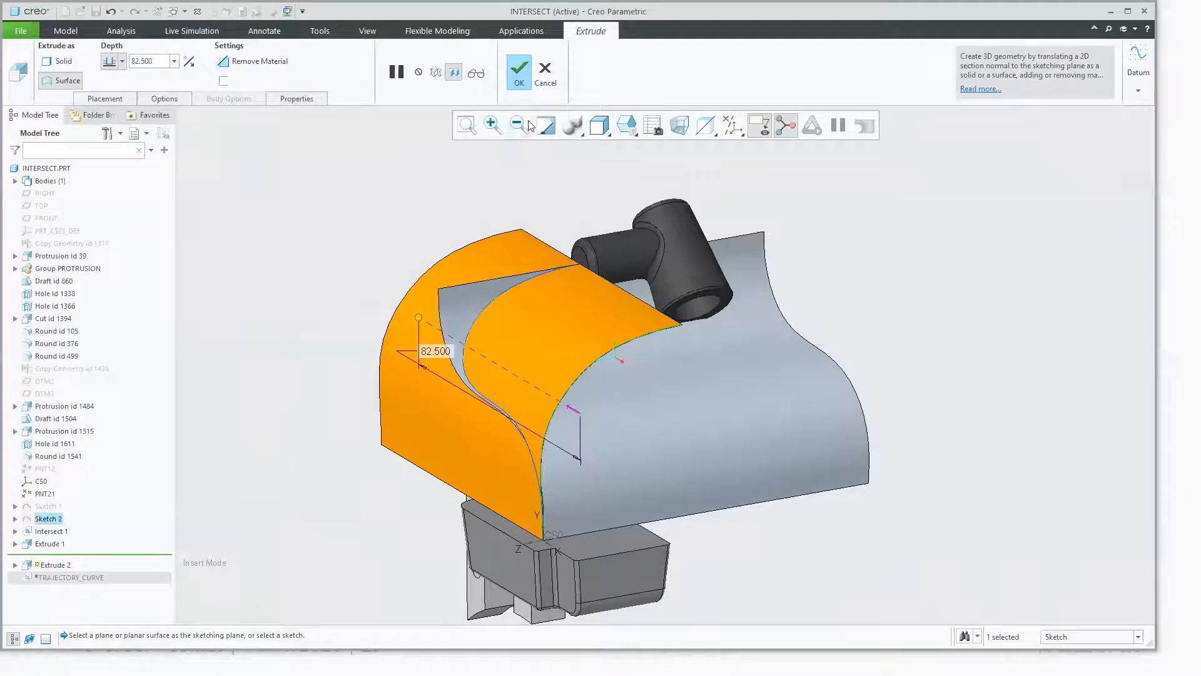
pyautogui.click(545, 73)
pyautogui.click(600, 355)
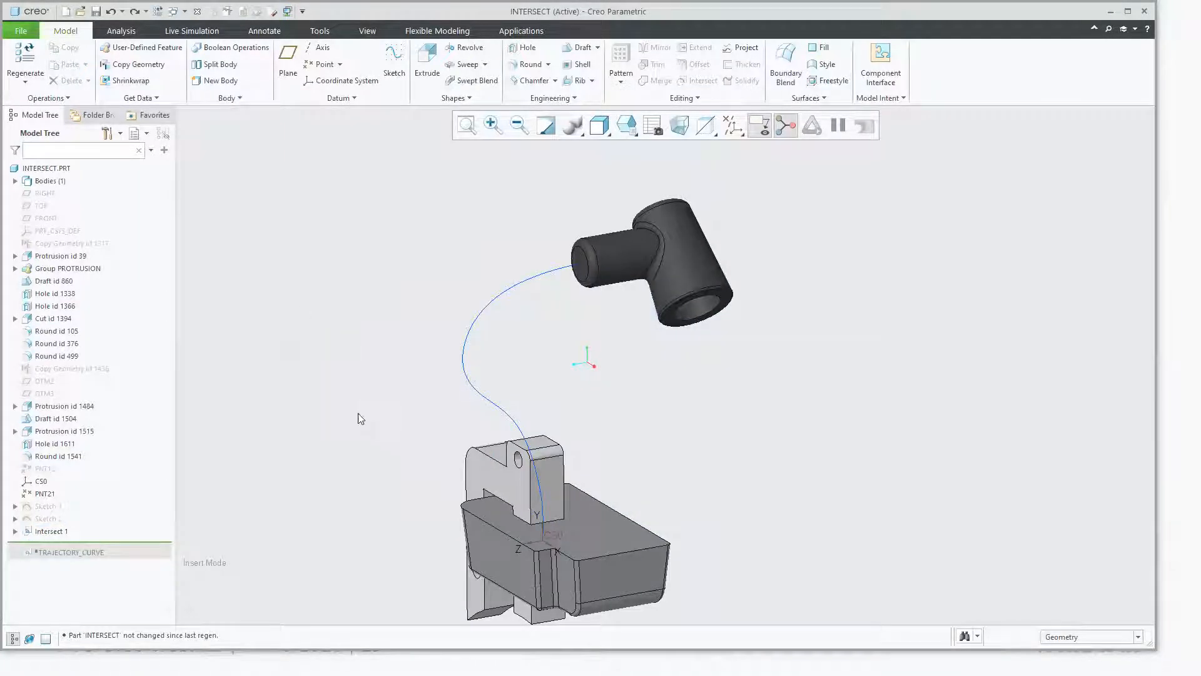
# Step: Start a solid Sweep along the intersection curve and open its section sketch
pyautogui.click(513, 423)
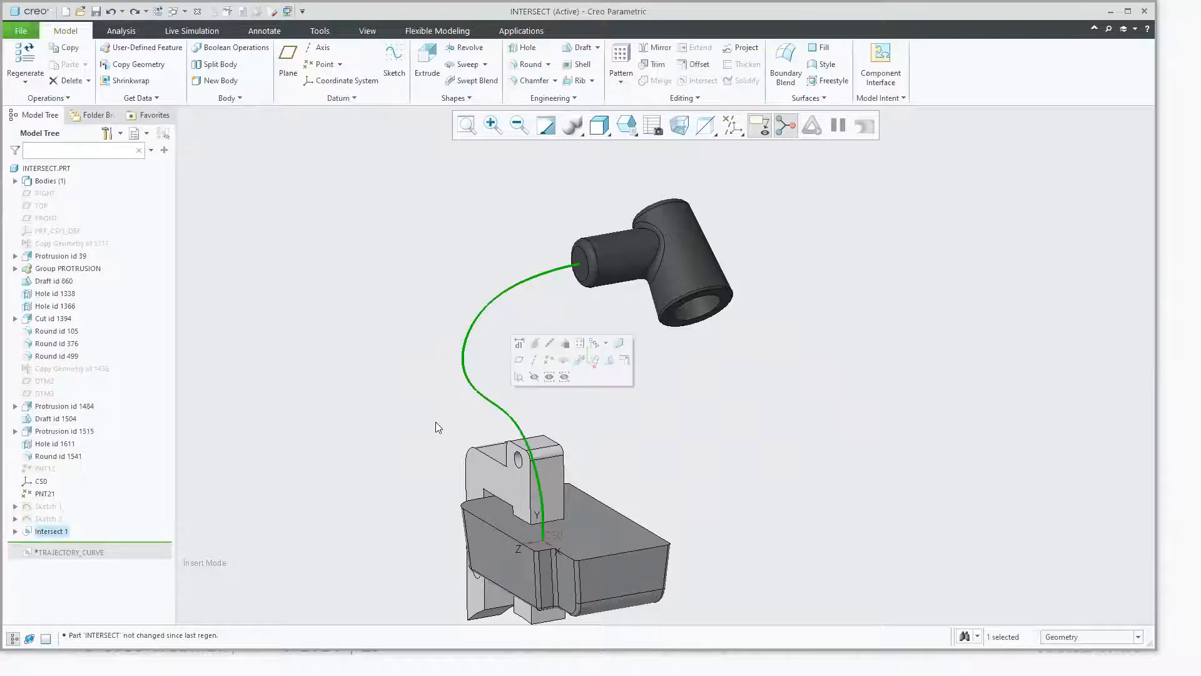
pyautogui.click(565, 360)
pyautogui.rightClick(651, 388)
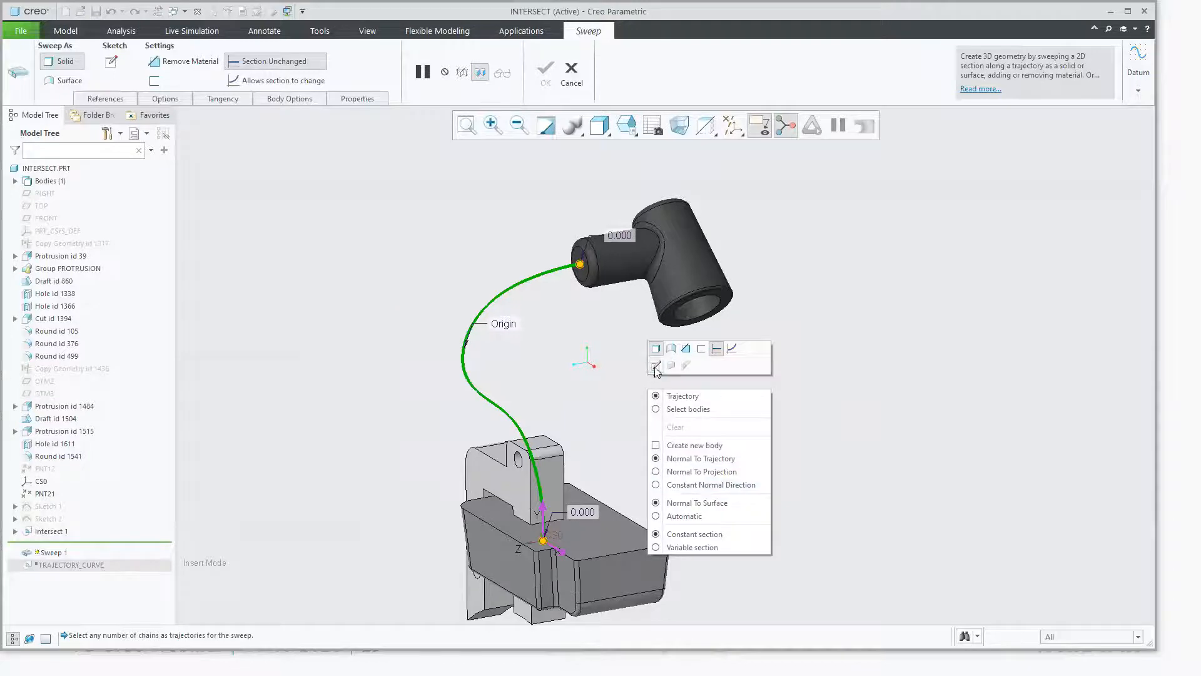
pyautogui.click(653, 369)
# Step: Sketch a small circle centred on the trajectory's start point as the section and complete the sweep
pyautogui.rightClick(585, 432)
pyautogui.click(650, 422)
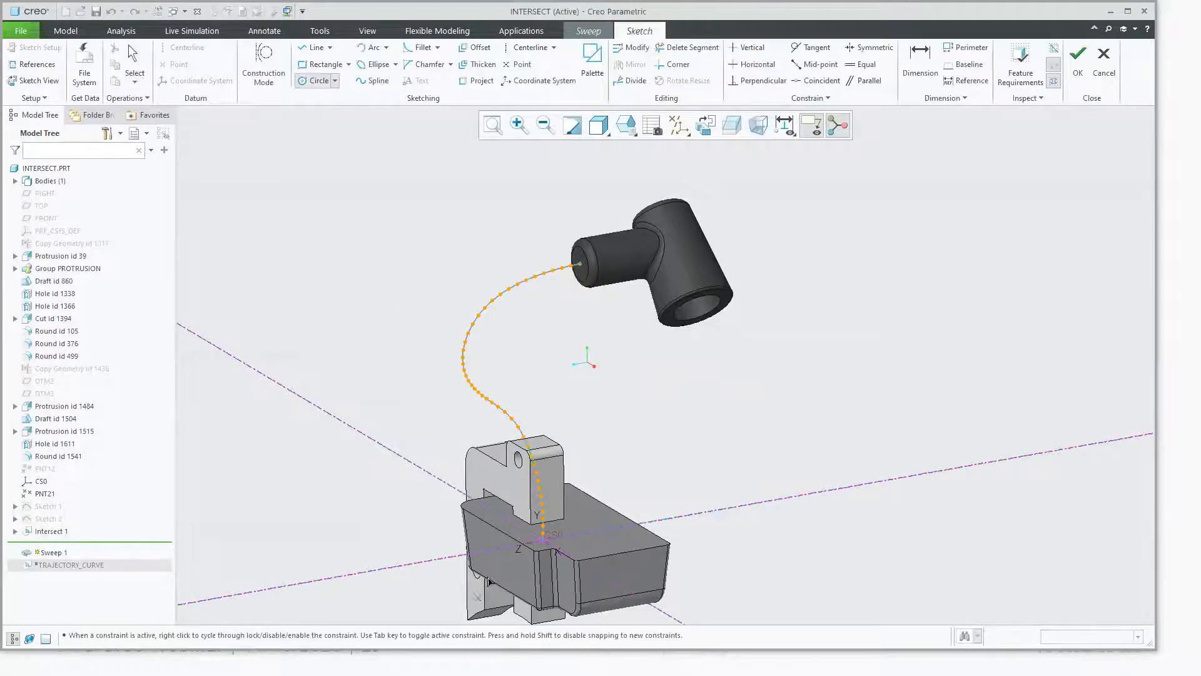
pyautogui.scroll(-3, 477, 598)
pyautogui.click(583, 511)
pyautogui.click(585, 521)
pyautogui.middleClick(585, 521)
pyautogui.rightClick(375, 382)
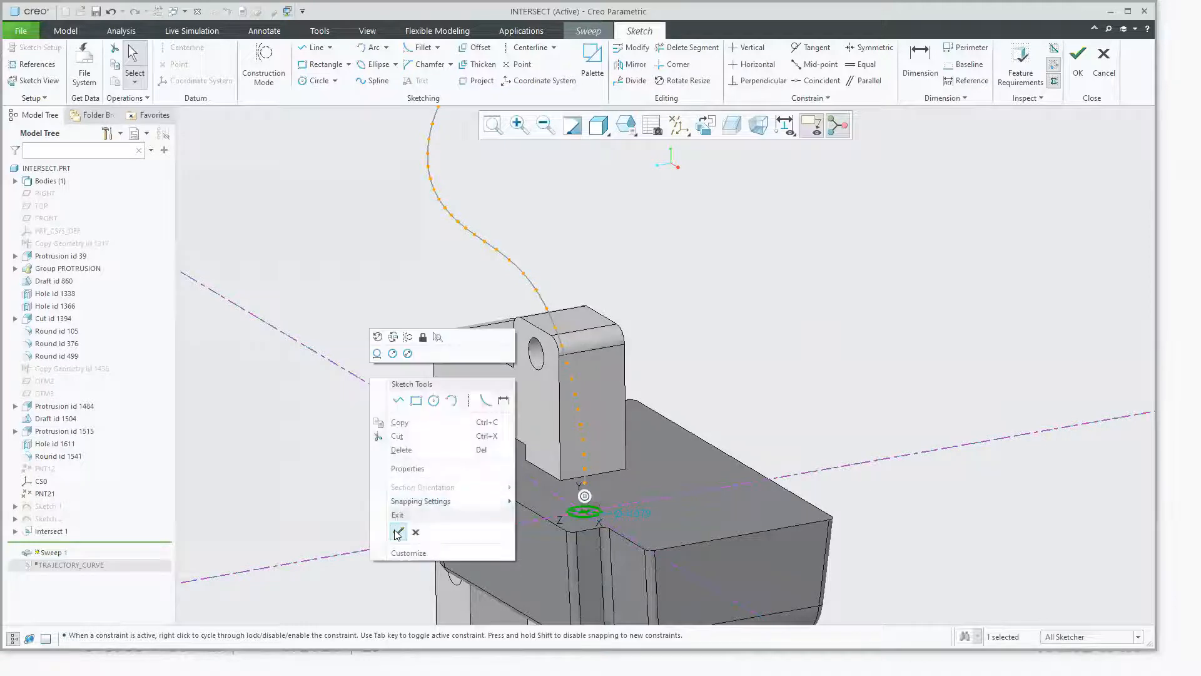
pyautogui.click(397, 533)
pyautogui.scroll(3, 649, 320)
pyautogui.middleClick(649, 321)
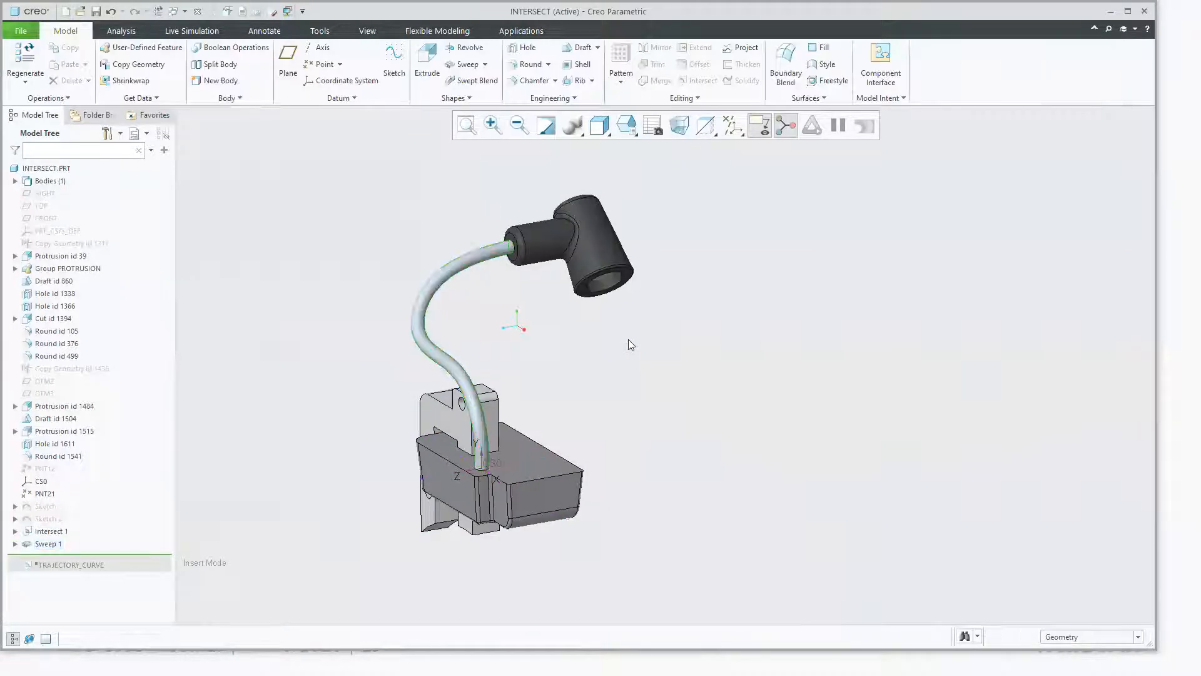
# Step: Close intersect.prt and erase the objects that are not displayed from the session
pyautogui.hotkey('ctrl', 'w')
pyautogui.press('Return')
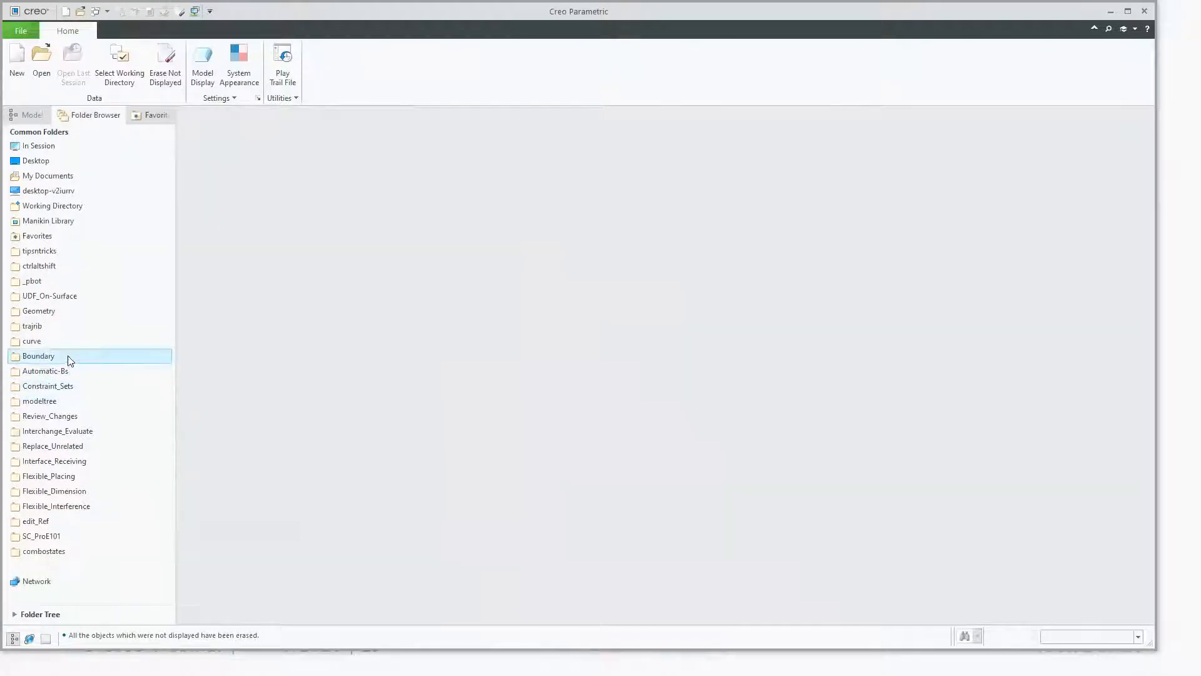
pyautogui.click(34, 326)
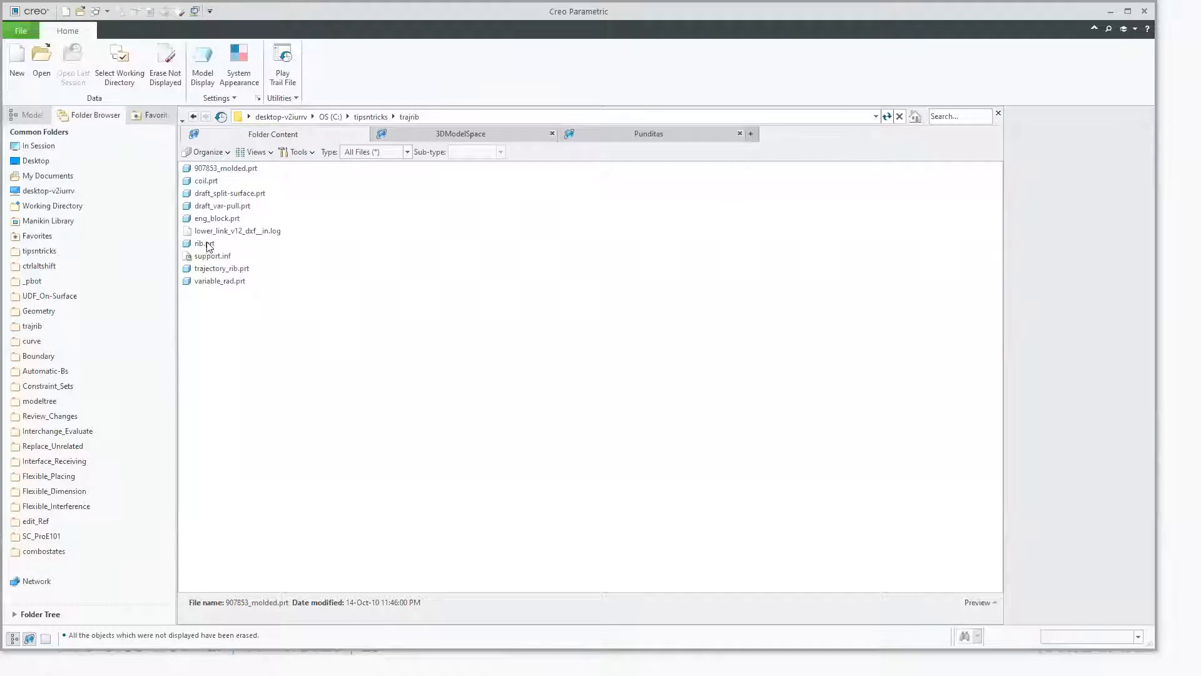
pyautogui.doubleClick(220, 268)
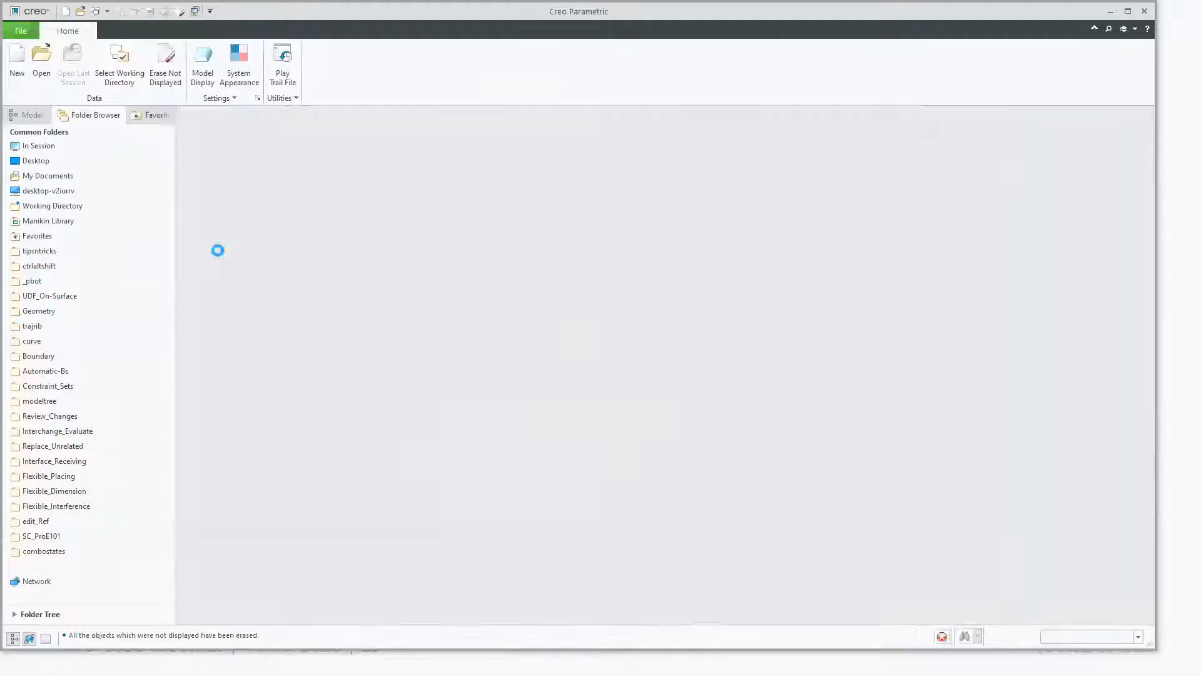
pyautogui.click(197, 12)
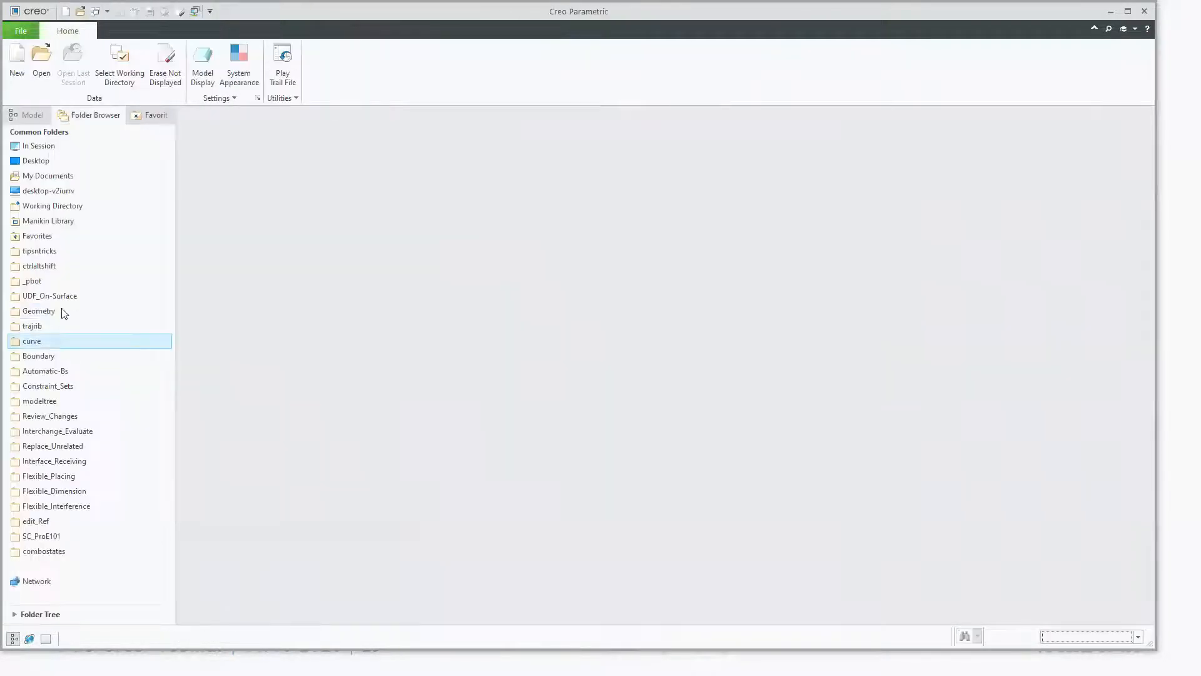
# Step: Open 907853_molded.prt from the trajrib folder and dismiss the legacy datum annotations notice
pyautogui.click(45, 327)
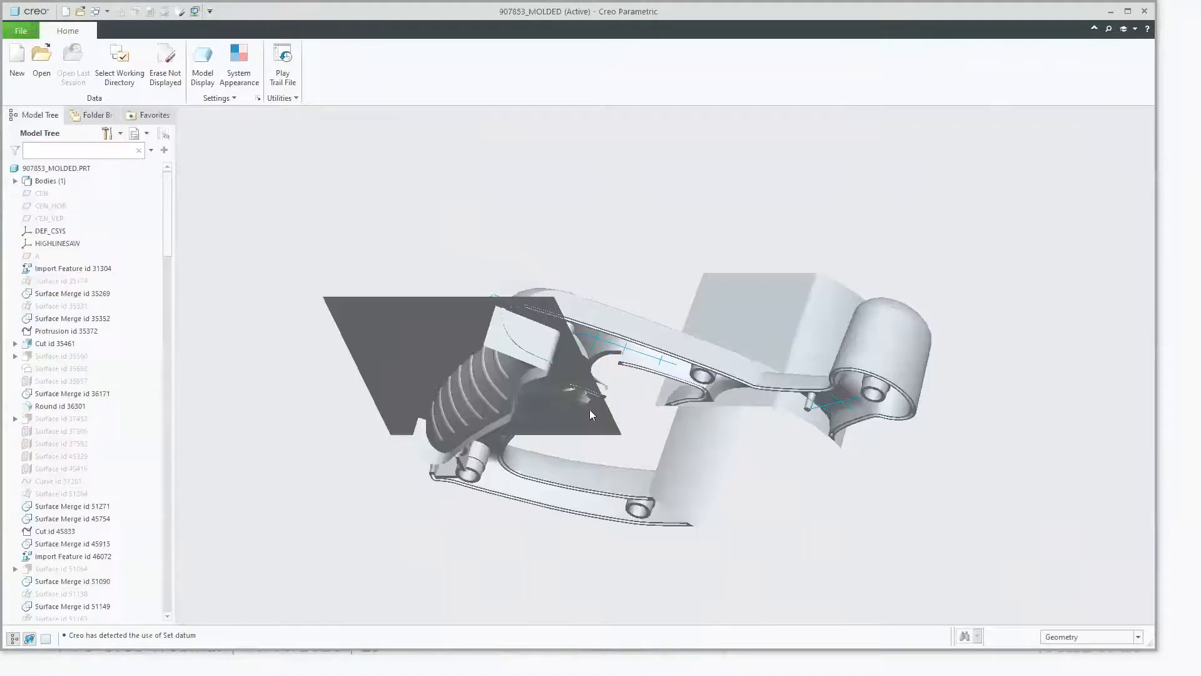
pyautogui.moveTo(590, 409)
pyautogui.mouseDown(button='middle')
pyautogui.moveTo(591, 394)
pyautogui.moveTo(635, 446)
pyautogui.moveTo(628, 433)
pyautogui.mouseUp(button='middle')
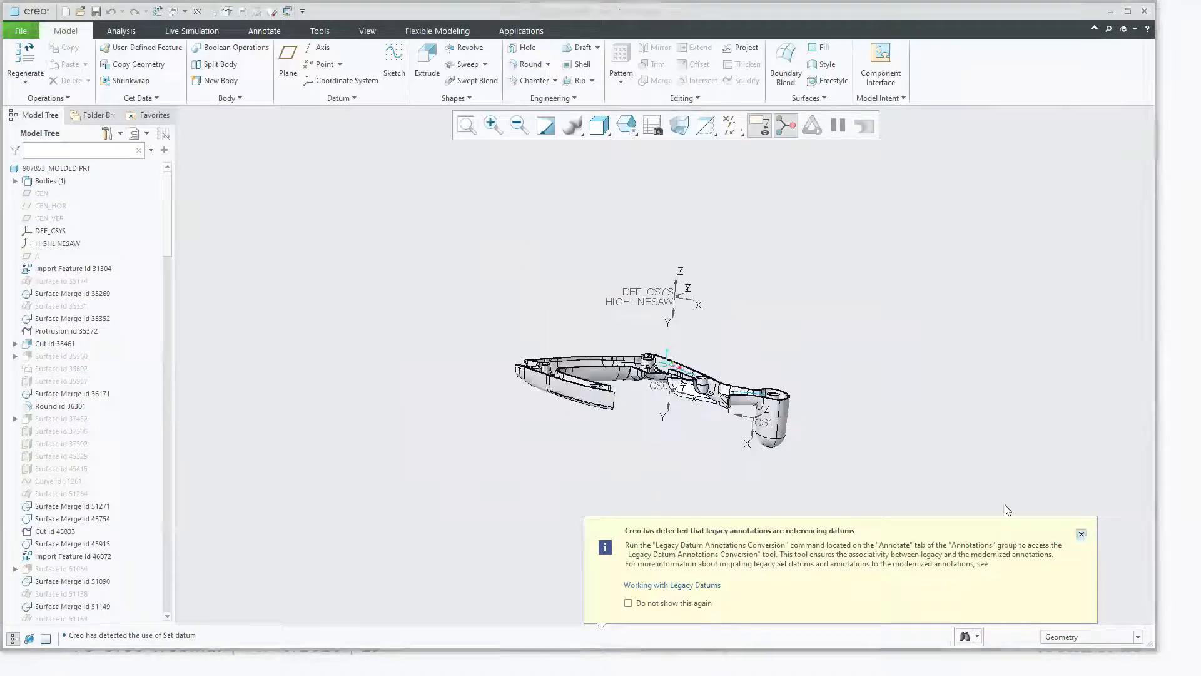
pyautogui.click(1082, 533)
# Step: Change the molded part's display style to Shading after trying Shading With Reflections
pyautogui.scroll(-4, 638, 229)
pyautogui.click(599, 127)
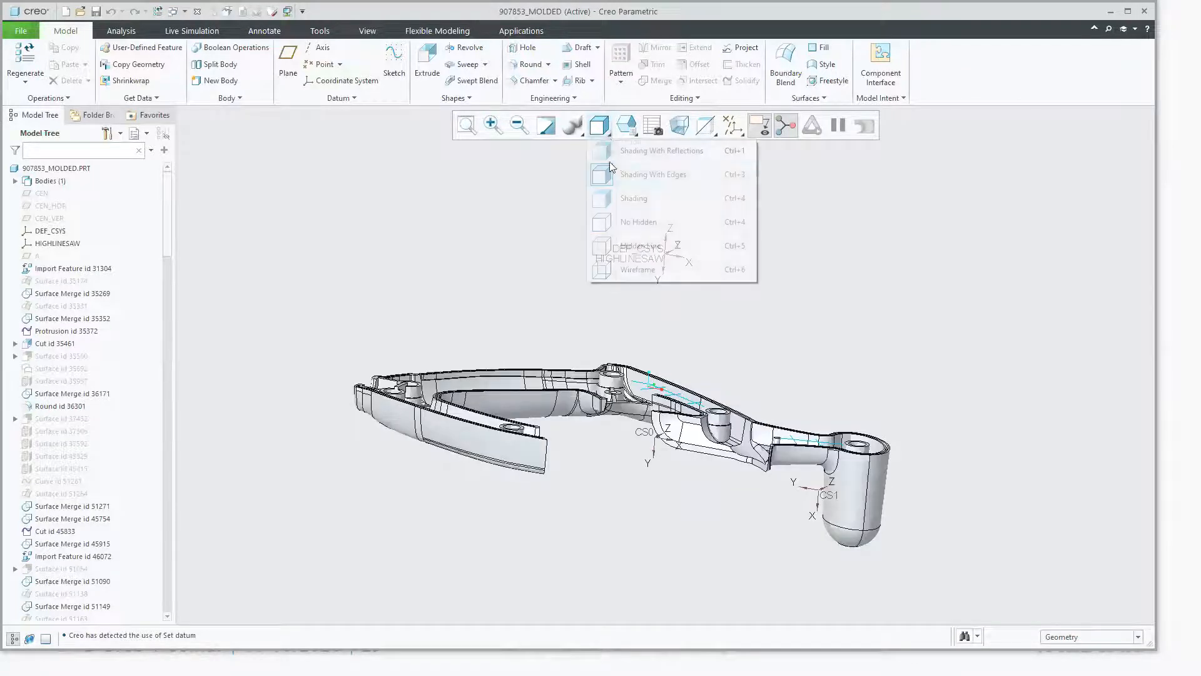
pyautogui.click(626, 152)
pyautogui.click(599, 127)
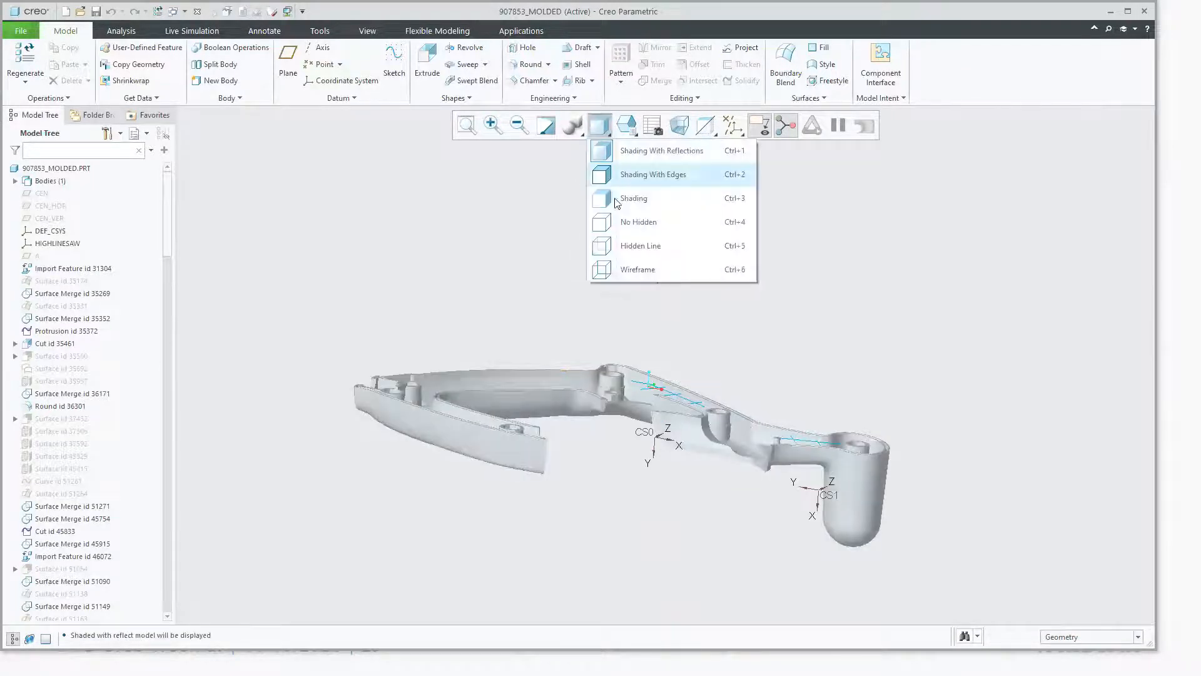
pyautogui.click(619, 194)
# Step: Start a Trajectory Rib on the existing rib path sketch inside the molded part, with a width of 1
pyautogui.moveTo(617, 418)
pyautogui.mouseDown(button='middle')
pyautogui.moveTo(596, 476)
pyautogui.moveTo(643, 441)
pyautogui.moveTo(684, 517)
pyautogui.mouseUp(button='middle')
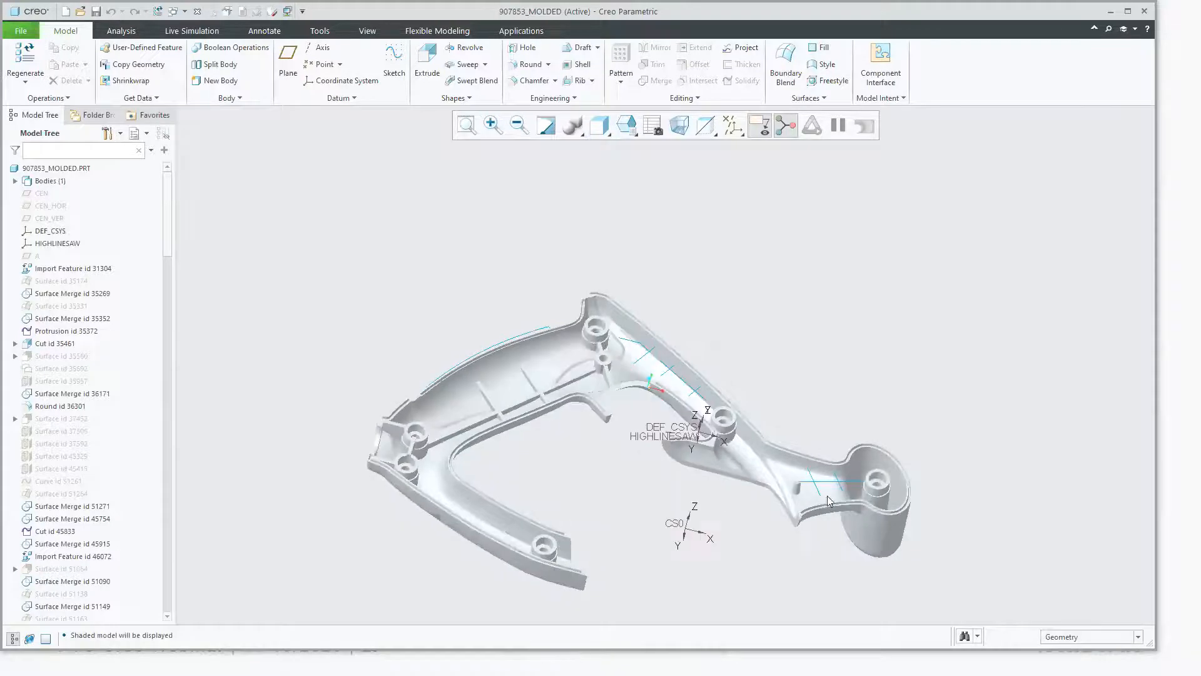
pyautogui.scroll(-4, 700, 501)
pyautogui.moveTo(921, 536); pyautogui.dragTo(828, 531, button='middle')
pyautogui.moveTo(944, 365); pyautogui.dragTo(864, 358, button='middle')
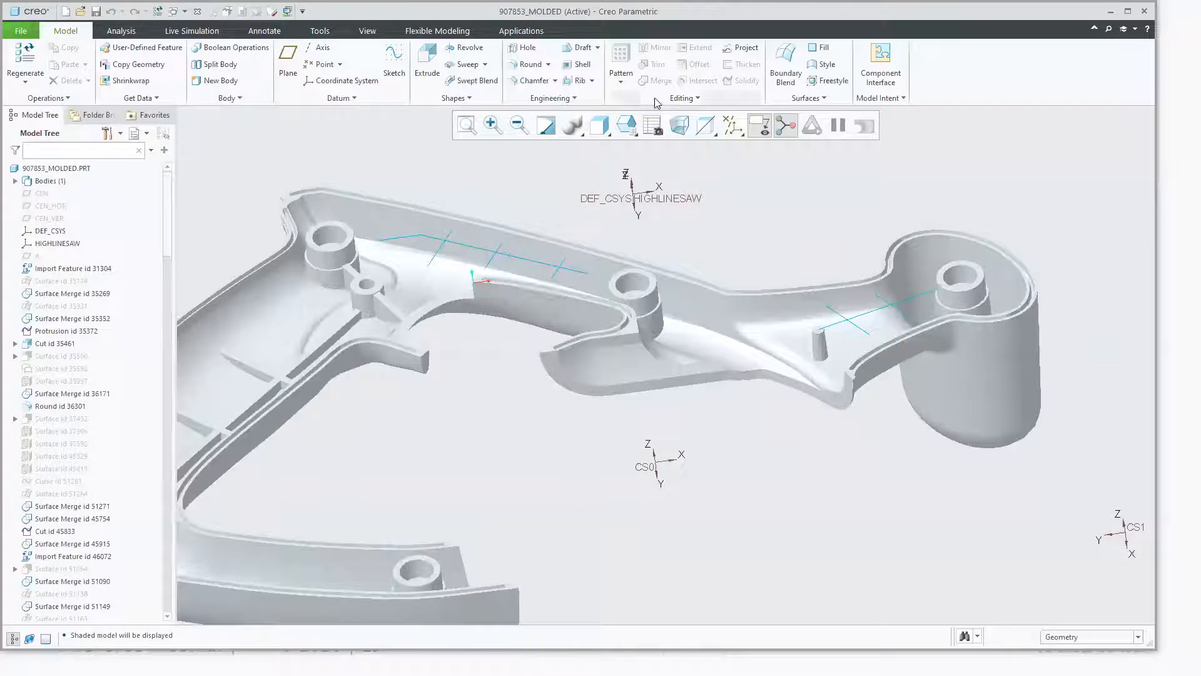
pyautogui.click(592, 82)
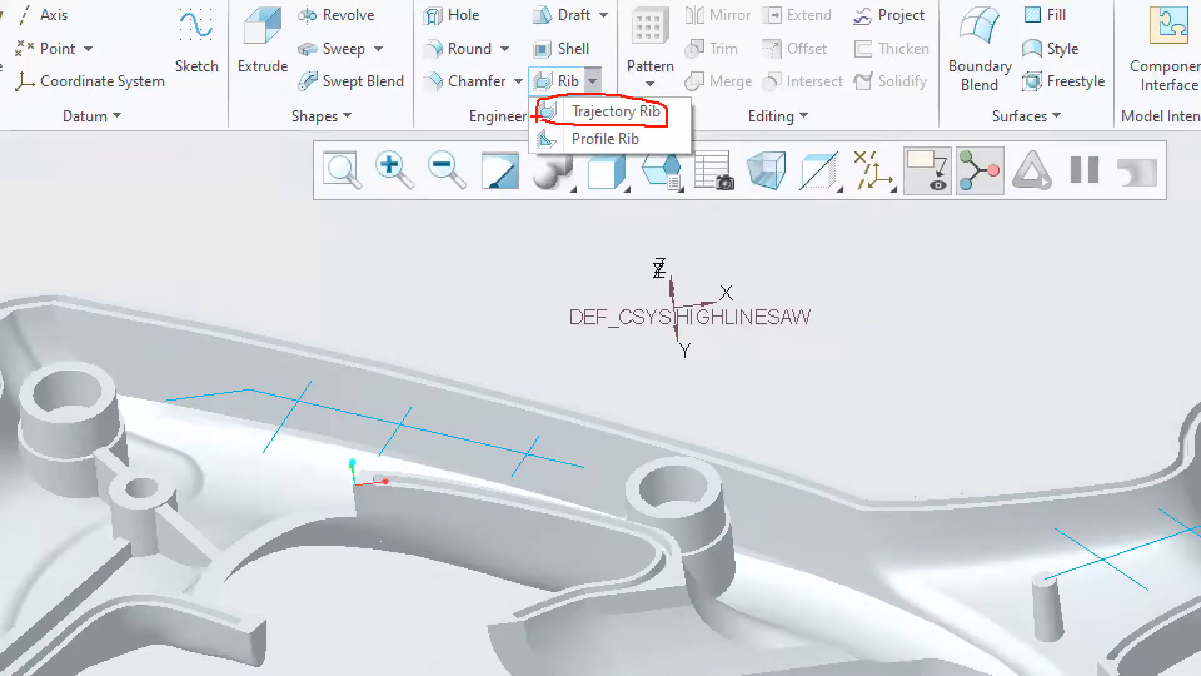
pyautogui.click(600, 96)
pyautogui.click(591, 81)
pyautogui.click(597, 95)
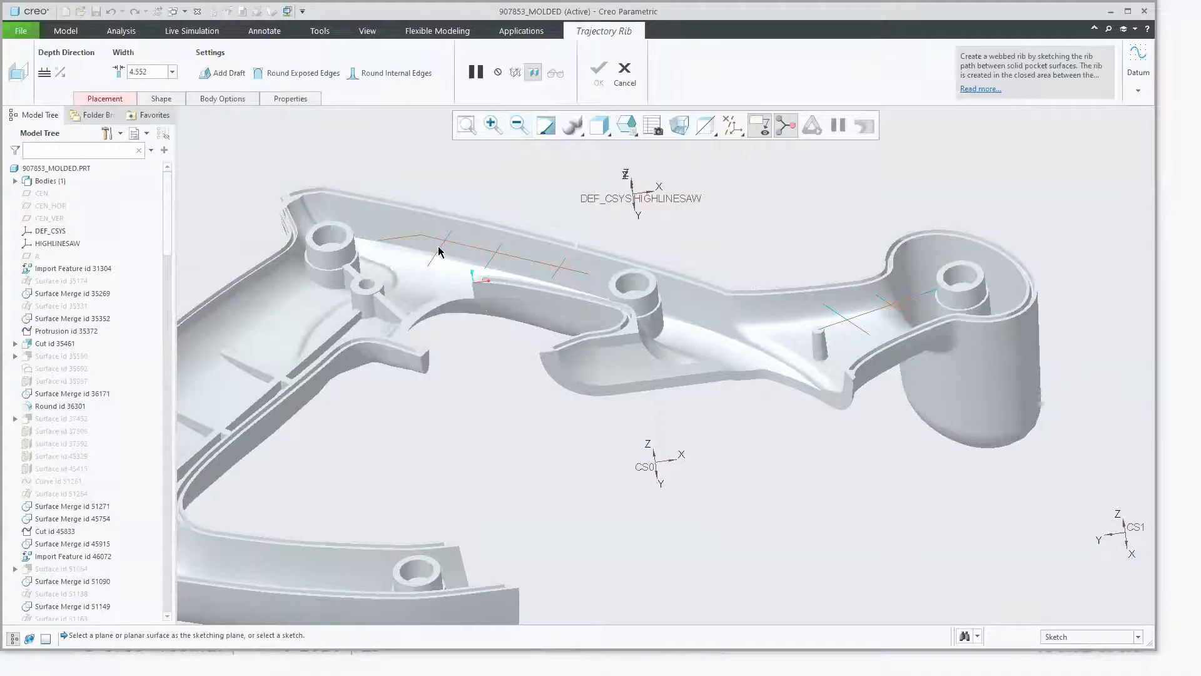
pyautogui.click(496, 248)
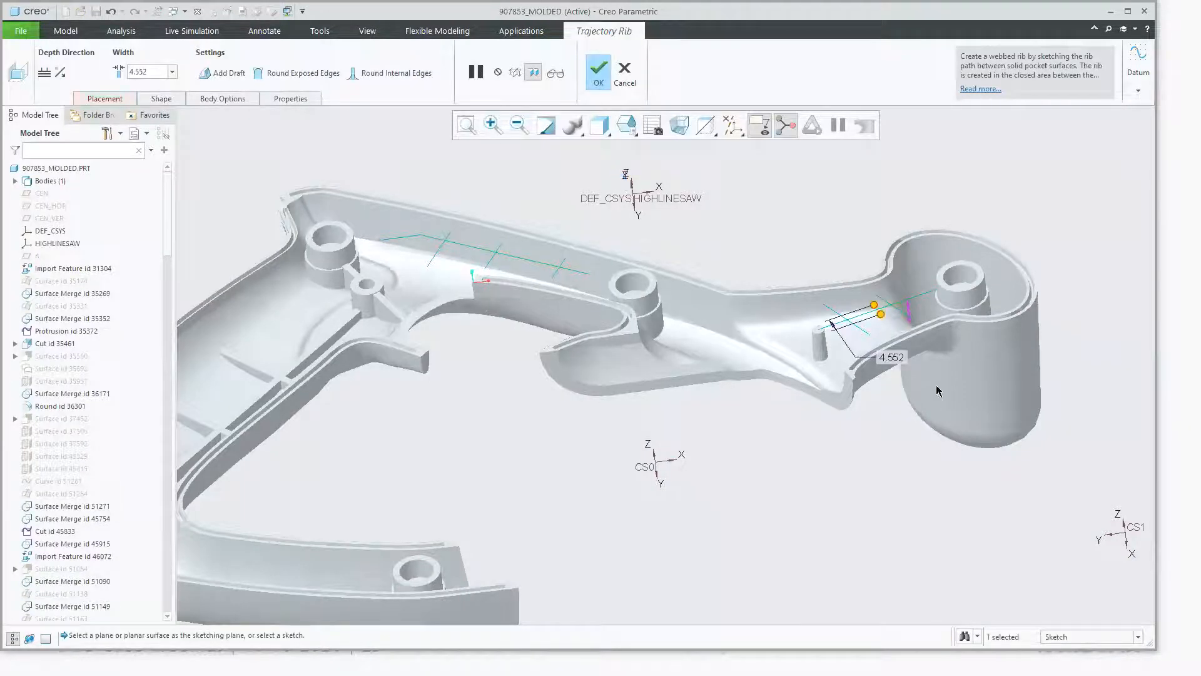
pyautogui.press('Return')
# Step: Examine the previewed ribs between the small post and the round boss, and where they meet the side walls
pyautogui.moveTo(519, 362); pyautogui.dragTo(927, 274, button='middle')
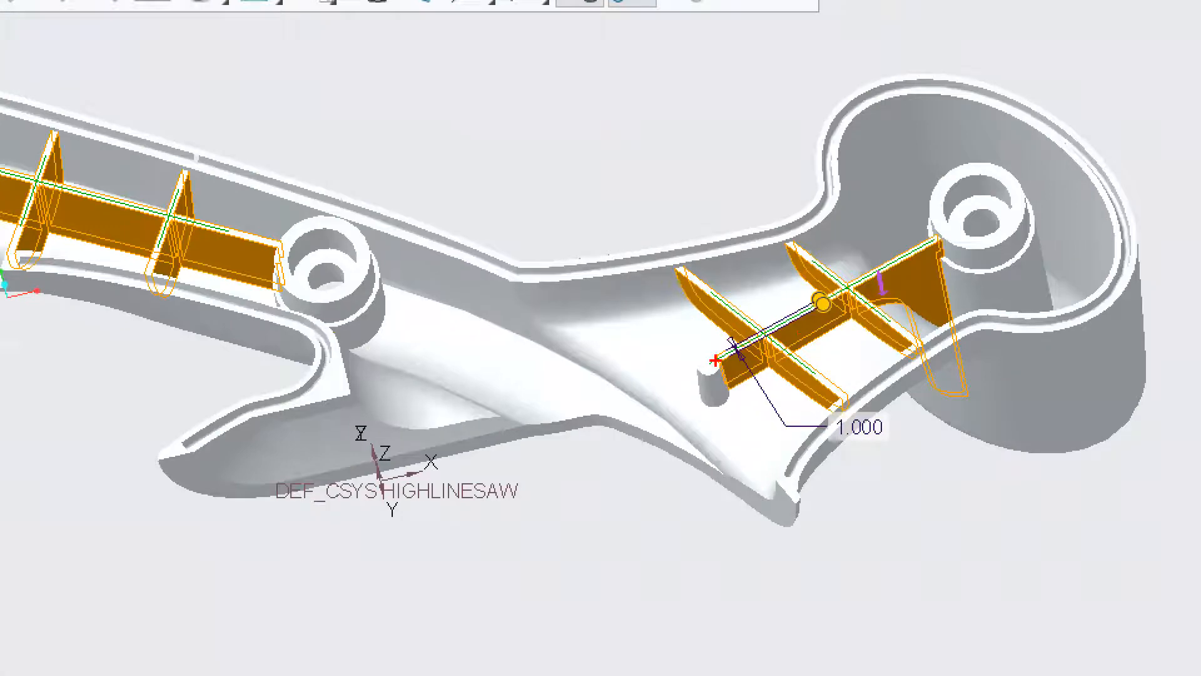
pyautogui.moveTo(717, 361); pyautogui.dragTo(919, 247)
pyautogui.moveTo(700, 276)
pyautogui.mouseDown()
pyautogui.moveTo(775, 335)
pyautogui.moveTo(837, 351)
pyautogui.mouseUp()
pyautogui.moveTo(795, 242); pyautogui.dragTo(881, 330)
pyautogui.press('Escape')
pyautogui.scroll(-5, 890, 252)
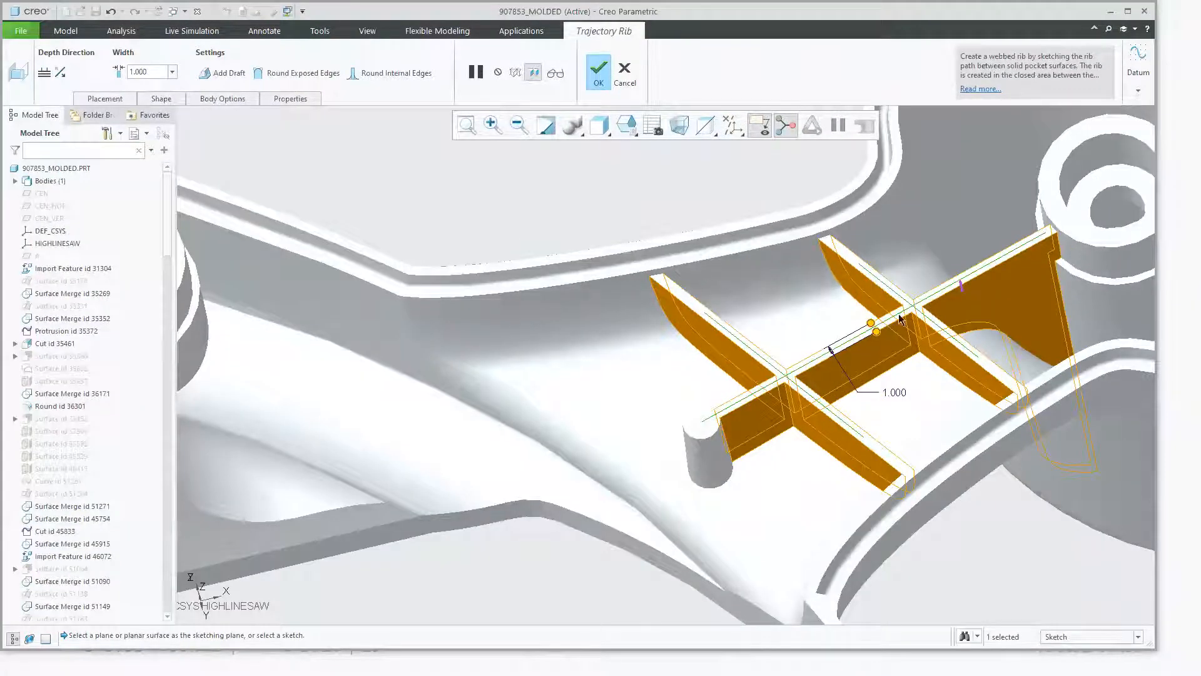
# Step: Check the rib preview across the whole molded part, complete the Trajectory Rib, and clear the selection
pyautogui.scroll(10, 901, 319)
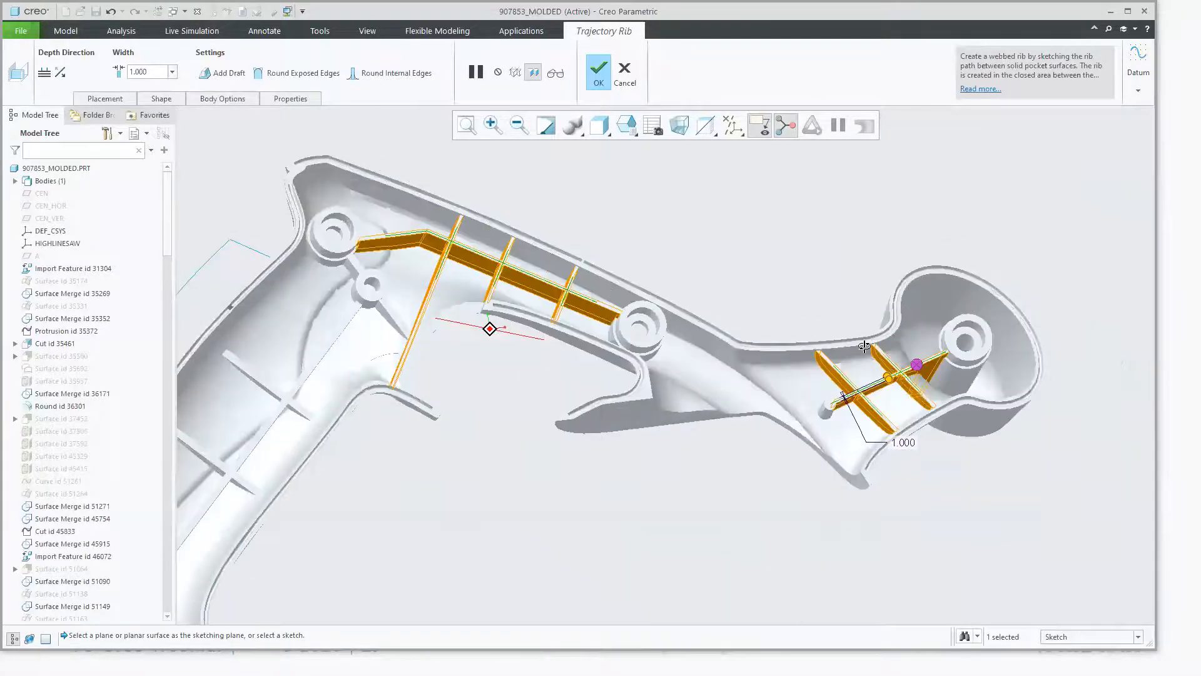
pyautogui.moveTo(864, 346); pyautogui.dragTo(838, 251, button='middle')
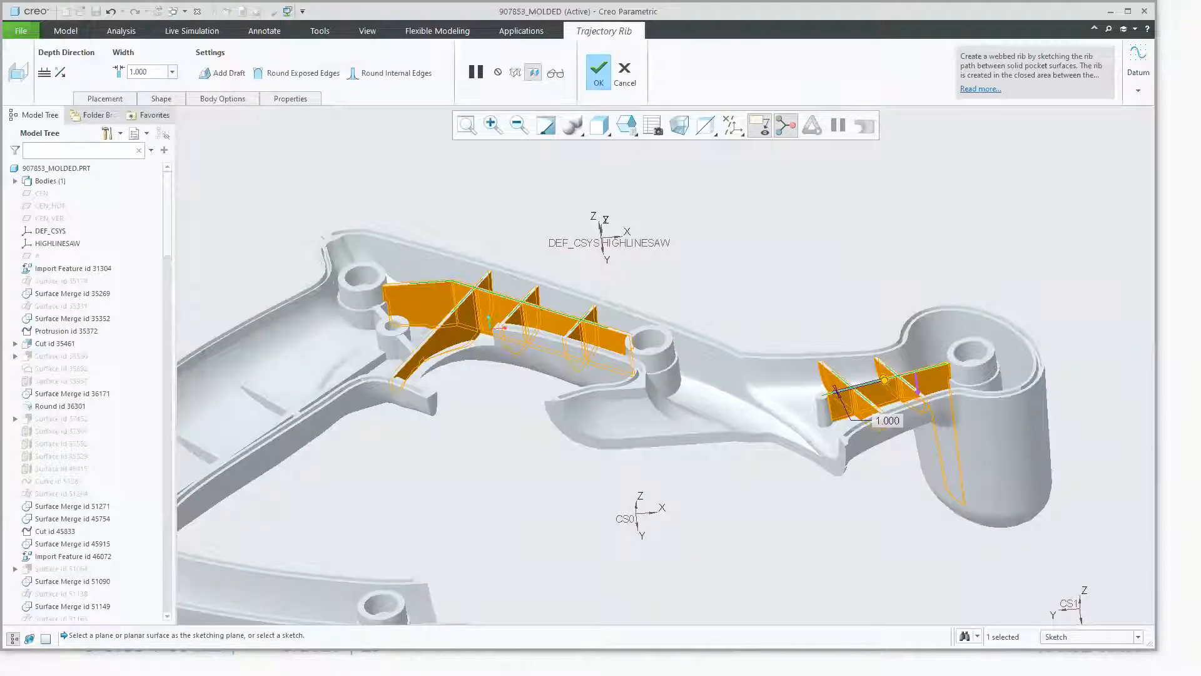
pyautogui.hotkey('ctrl', '1')
pyautogui.click(207, 83)
pyautogui.moveTo(207, 83); pyautogui.dragTo(544, 81)
pyautogui.press('Escape')
pyautogui.middleClick(673, 343)
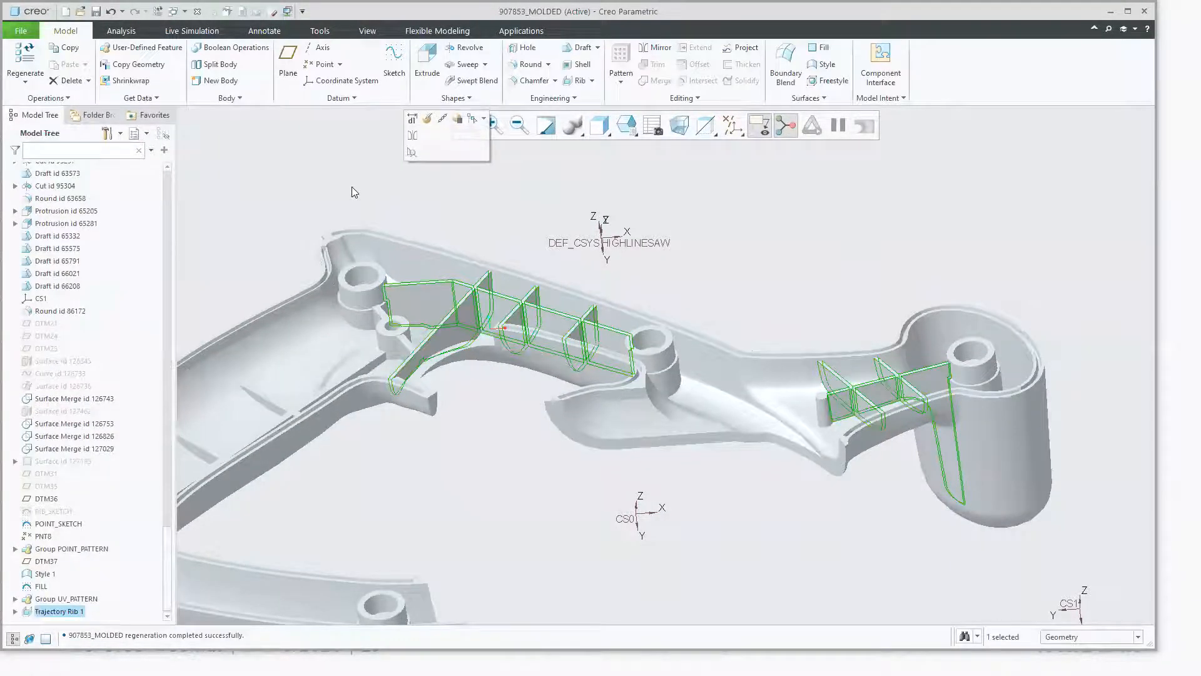
pyautogui.click(351, 191)
pyautogui.moveTo(510, 233); pyautogui.dragTo(430, 221, button='middle')
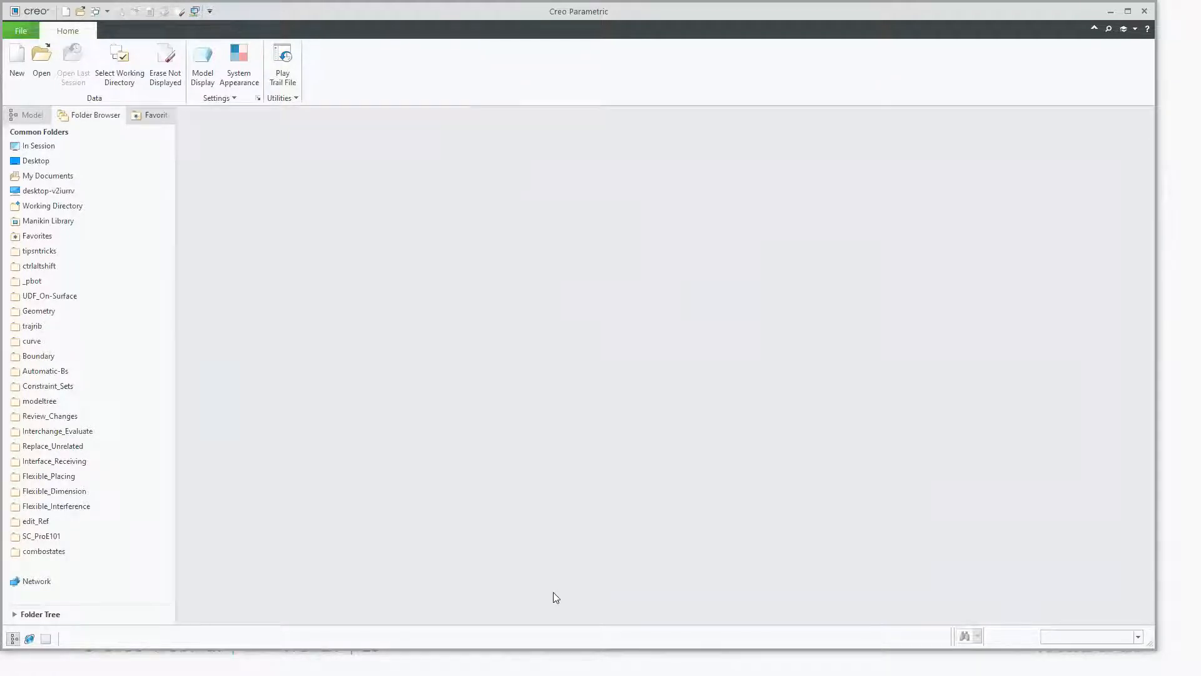
pyautogui.press('super+Tab')
pyautogui.click(423, 196)
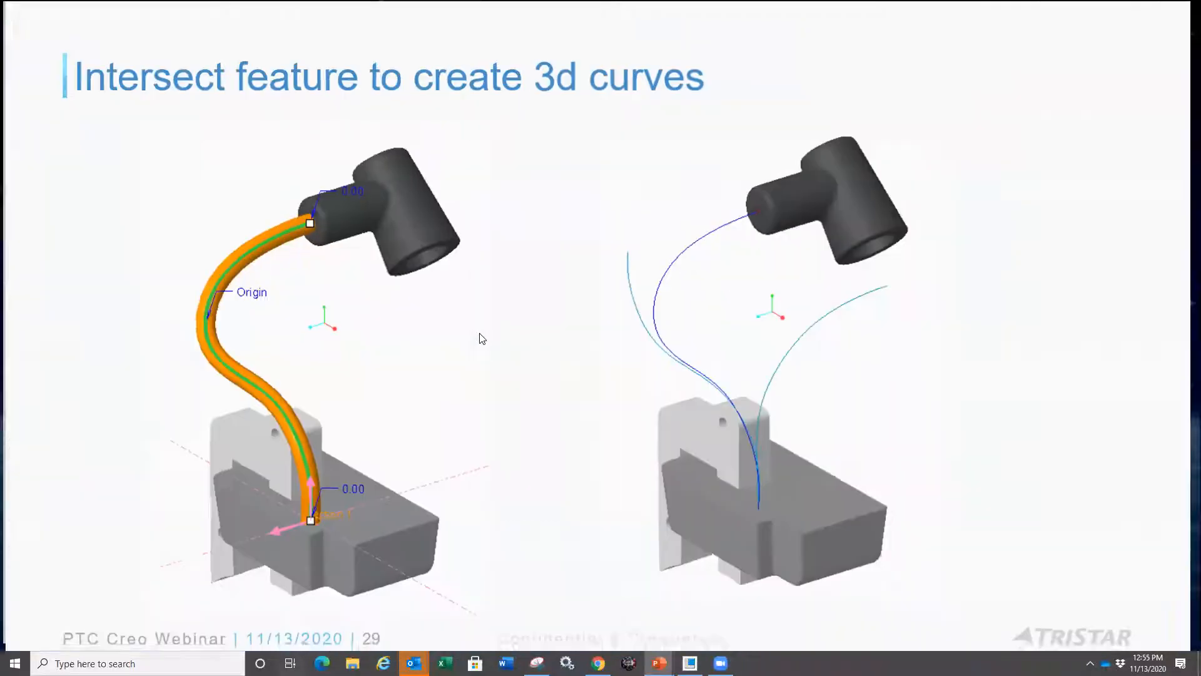
pyautogui.click(481, 339)
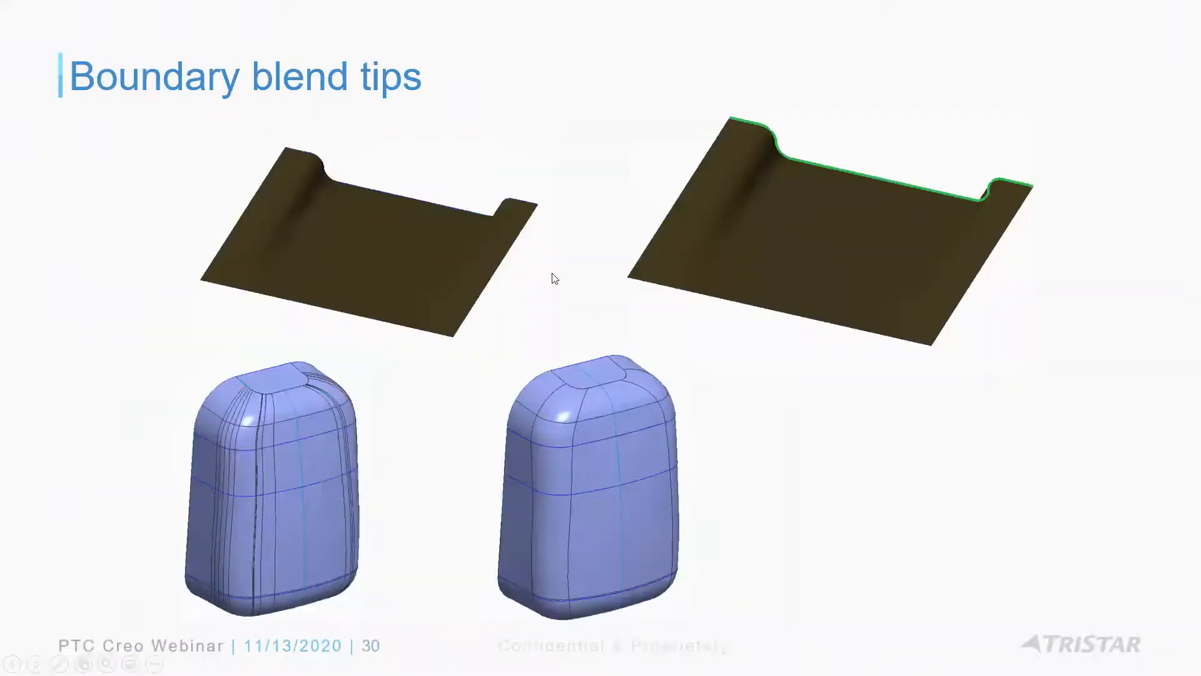
pyautogui.click(524, 292)
pyautogui.press('Left')
pyautogui.press('super+Tab')
pyautogui.click(440, 178)
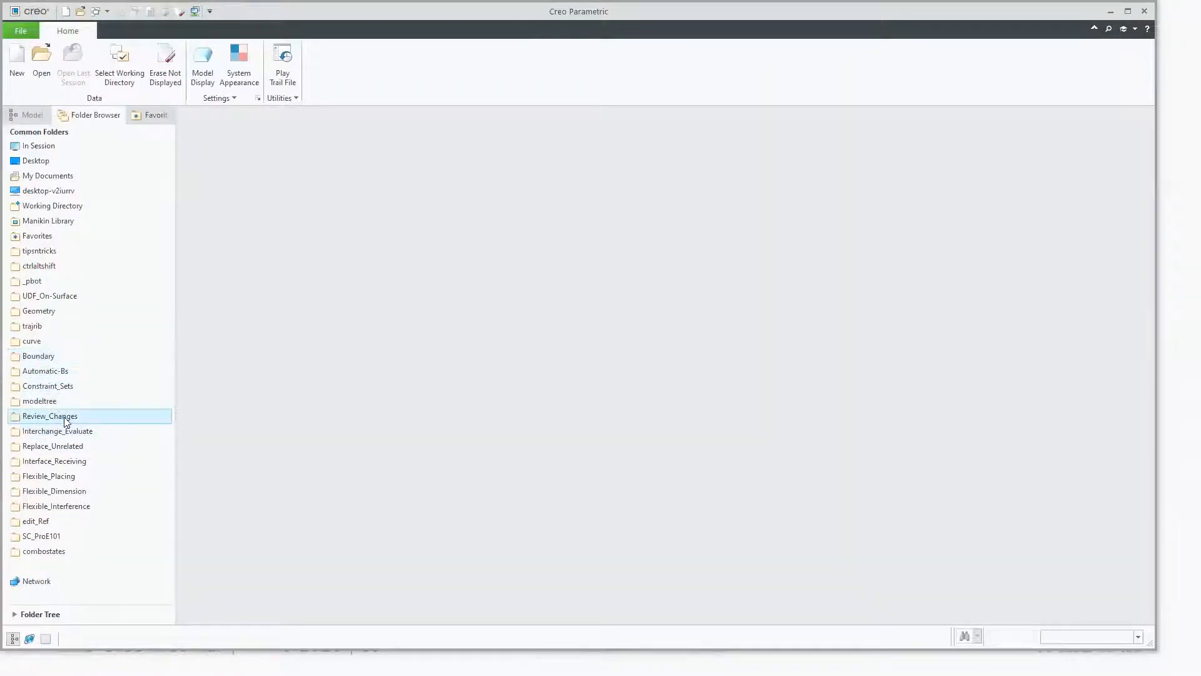
# Step: Open the cover part from the Boundary folder and orient it to show its curves and end surfaces
pyautogui.click(50, 355)
pyautogui.doubleClick(208, 181)
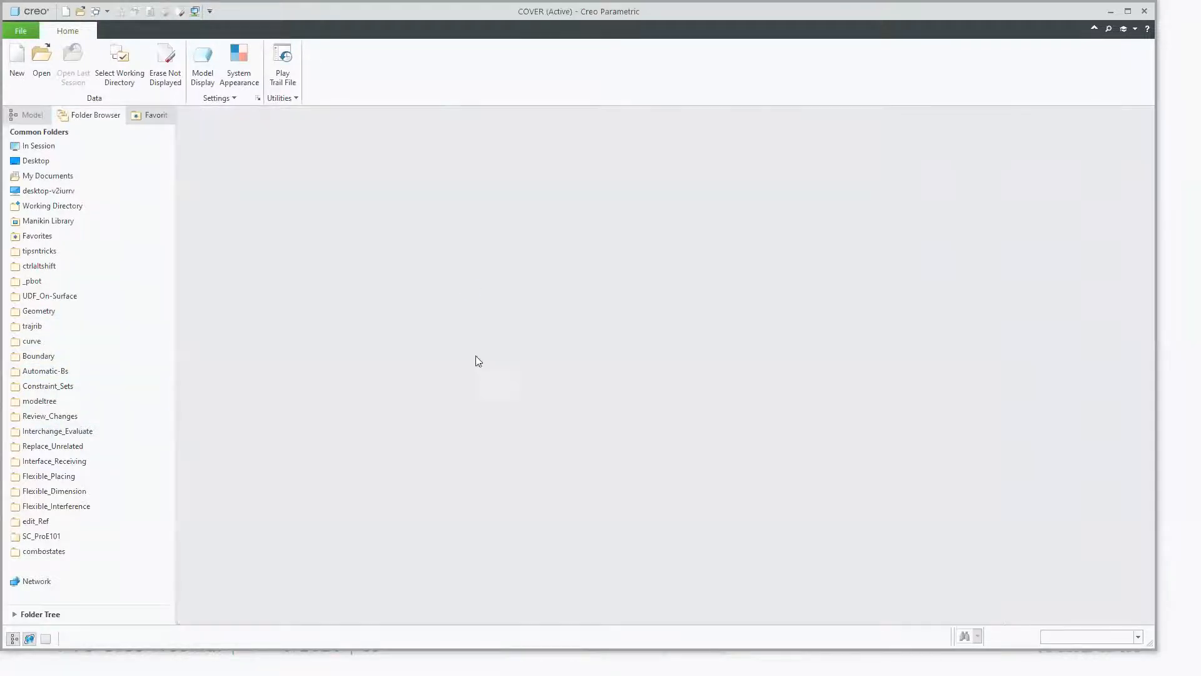
pyautogui.moveTo(481, 345); pyautogui.dragTo(754, 323, button='middle')
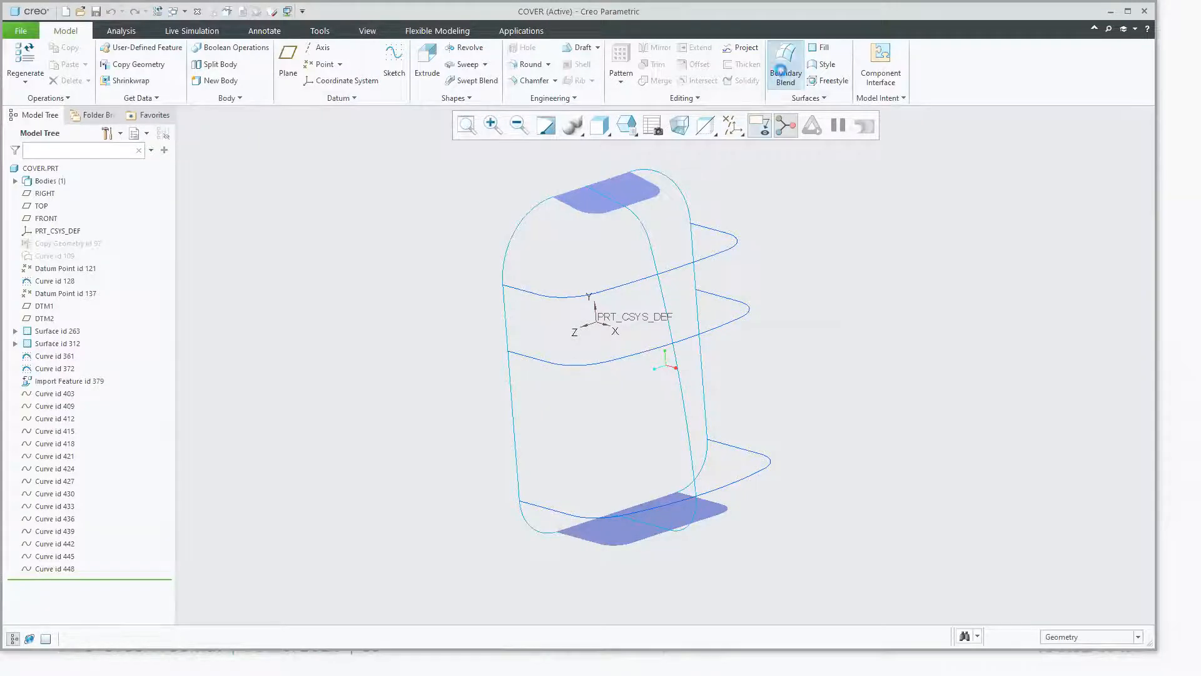
# Step: Start a Boundary Blend with the curved outer edge chain of the cover's top surface as the first chain in the first direction
pyautogui.click(785, 66)
pyautogui.scroll(-5, 611, 192)
pyautogui.scroll(5, 488, 303)
pyautogui.scroll(-3, 475, 310)
pyautogui.click(464, 321)
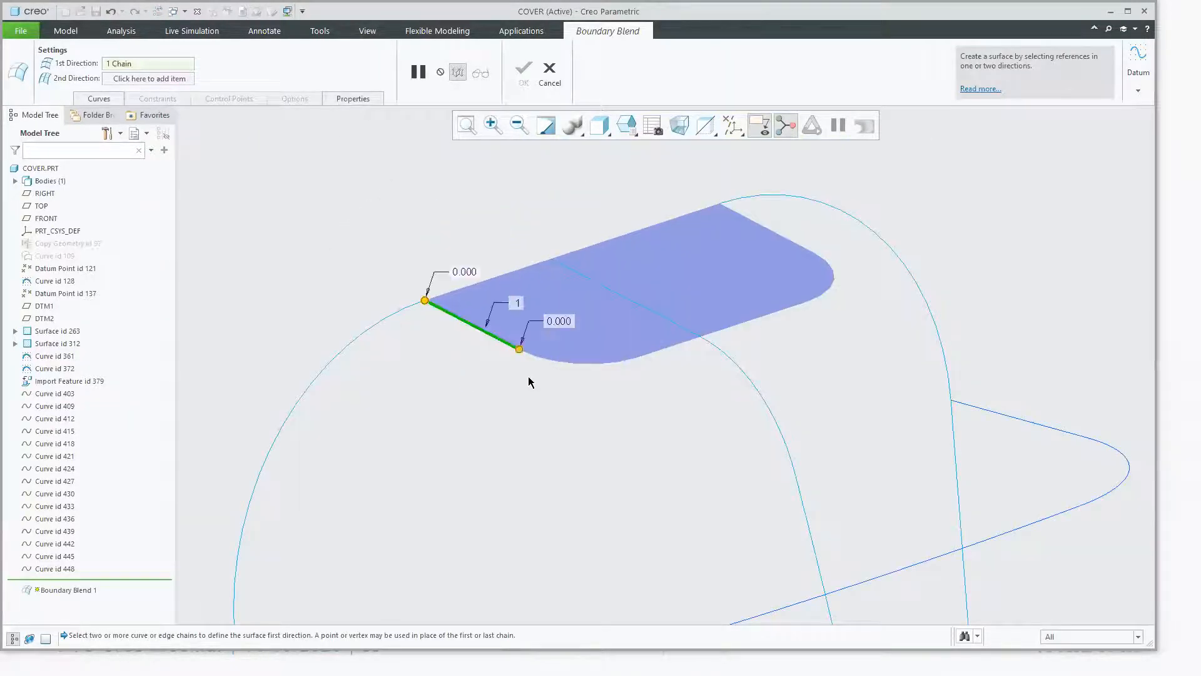
pyautogui.click(768, 231)
pyautogui.scroll(3, 520, 209)
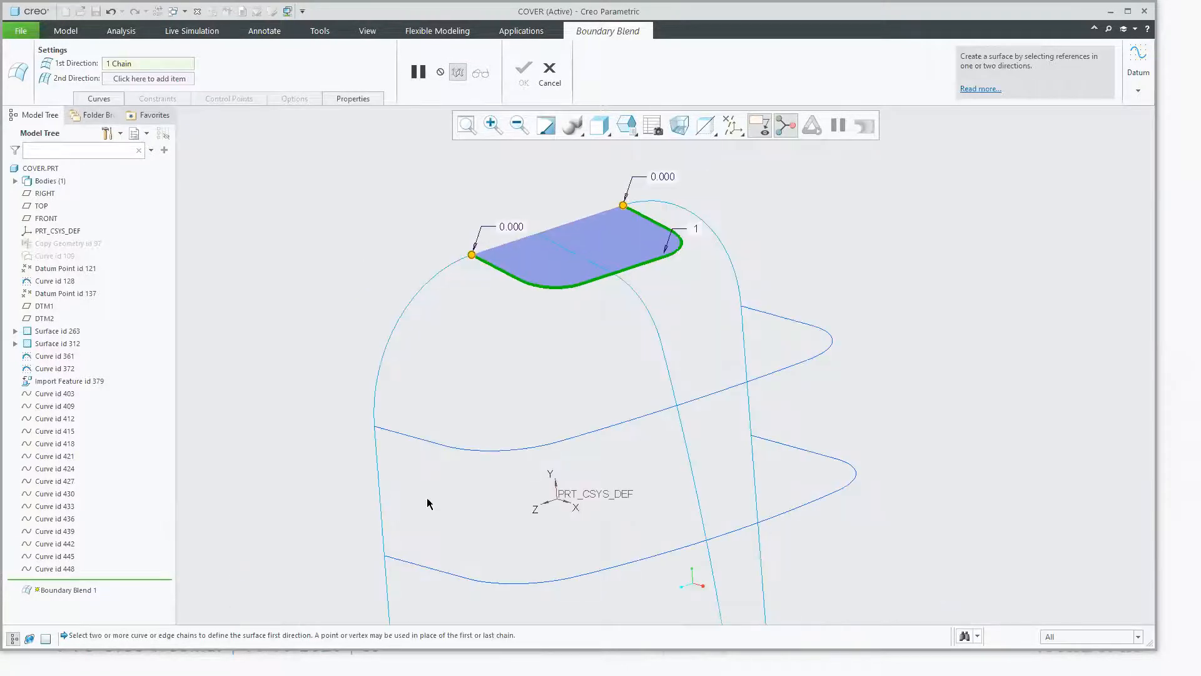
# Step: Add the full uppermost cross-section curve below the top surface as the second chain in the first direction
pyautogui.click(410, 436)
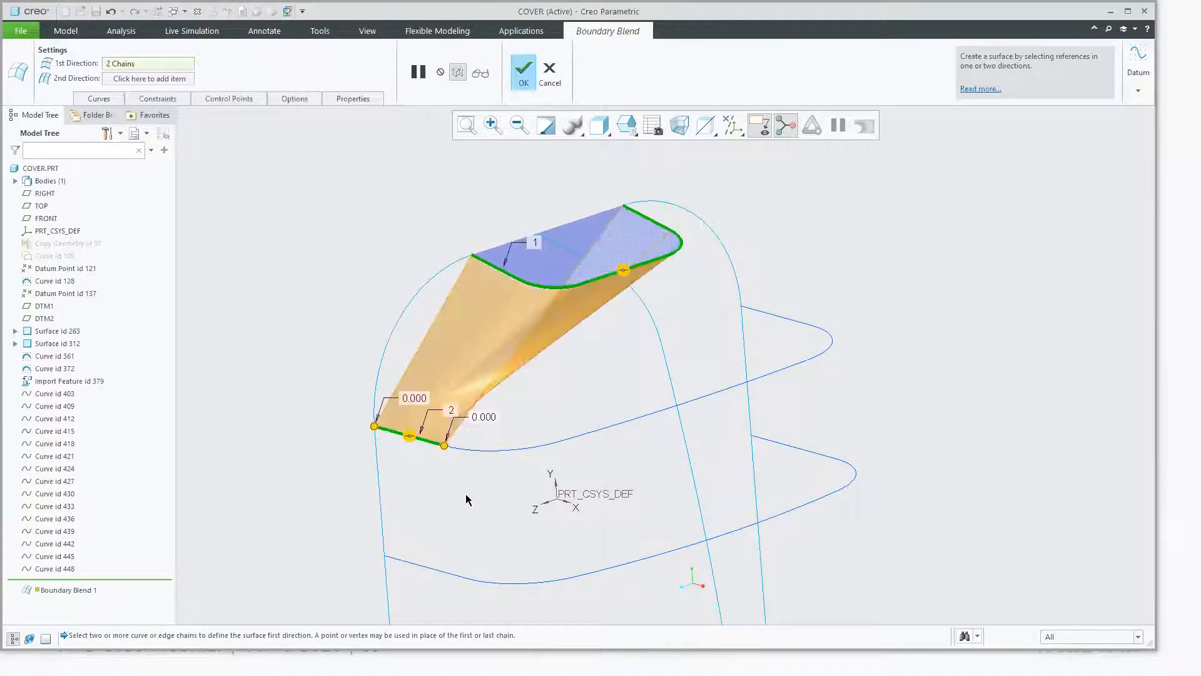
pyautogui.keyDown('shift'); pyautogui.click(471, 450); pyautogui.keyUp('shift')
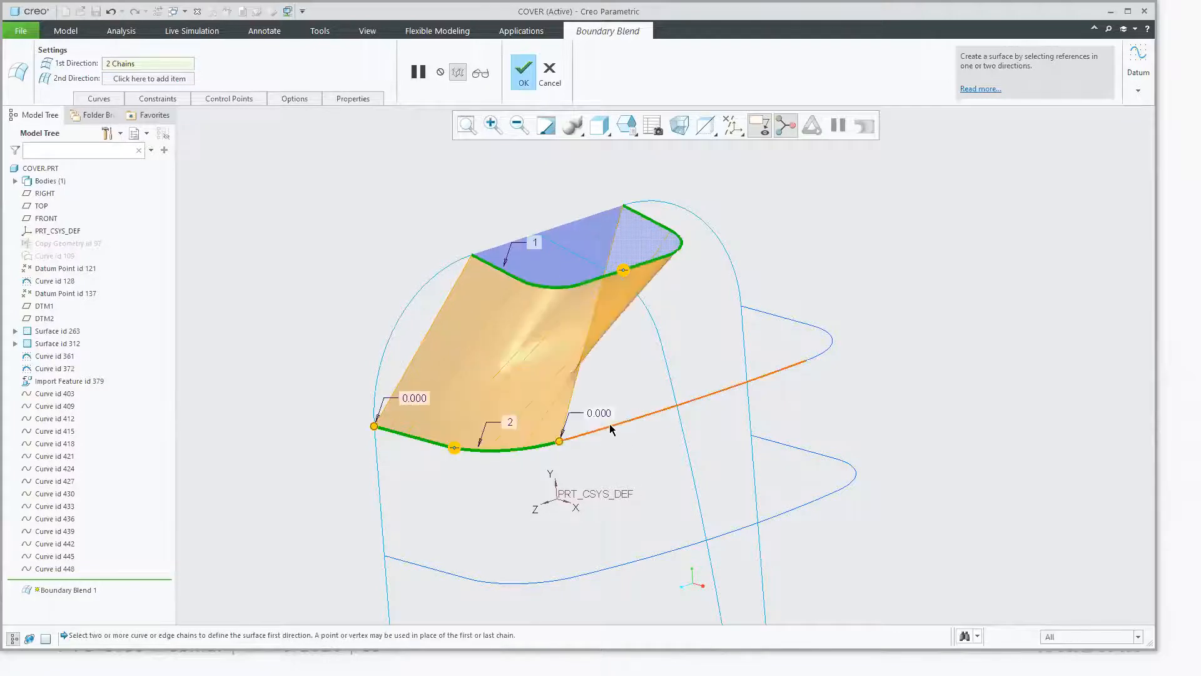
pyautogui.keyDown('shift'); pyautogui.click(793, 366); pyautogui.keyUp('shift')
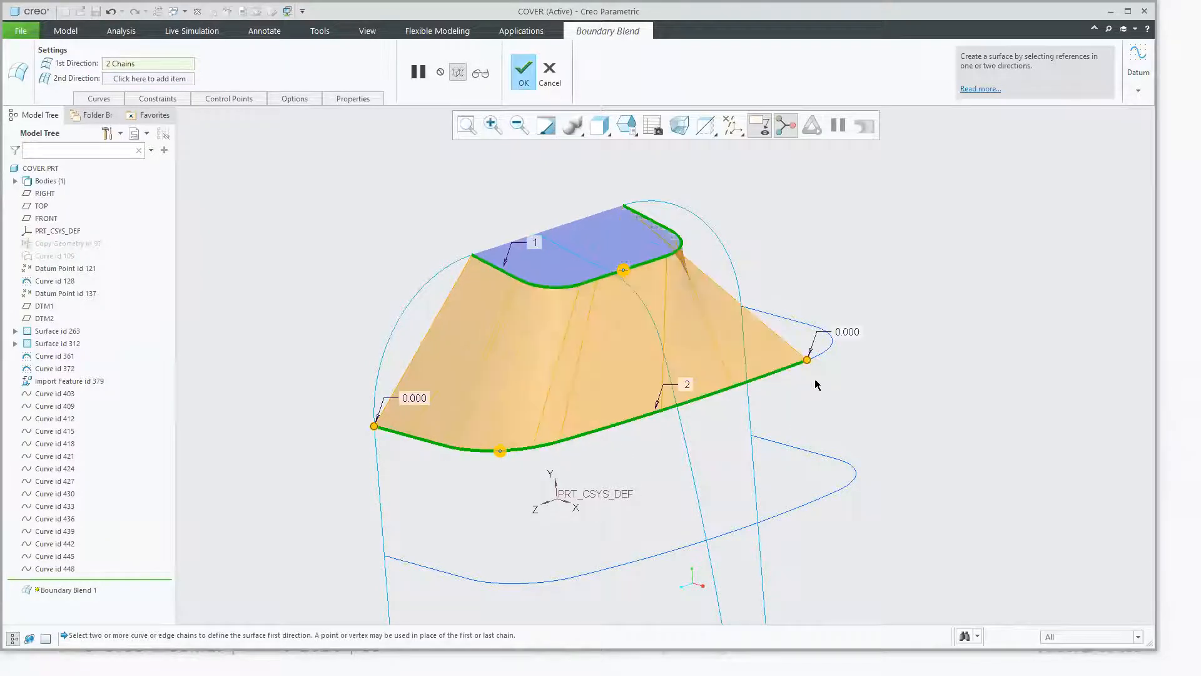
pyautogui.keyDown('shift'); pyautogui.click(827, 344); pyautogui.keyUp('shift')
pyautogui.keyDown('shift'); pyautogui.click(782, 317); pyautogui.keyUp('shift')
pyautogui.scroll(3, 647, 368)
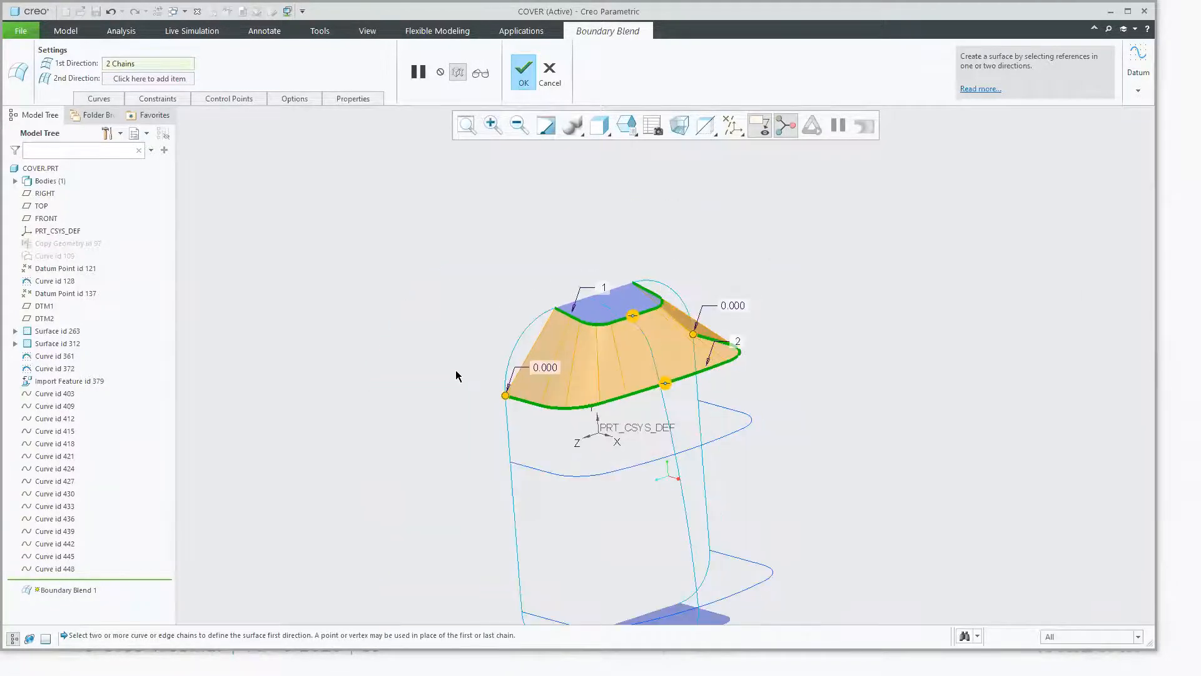
# Step: Add the full middle cross-section curve of the cover as the third chain in the first direction
pyautogui.keyDown('ctrl'); pyautogui.click(535, 468); pyautogui.keyUp('ctrl')
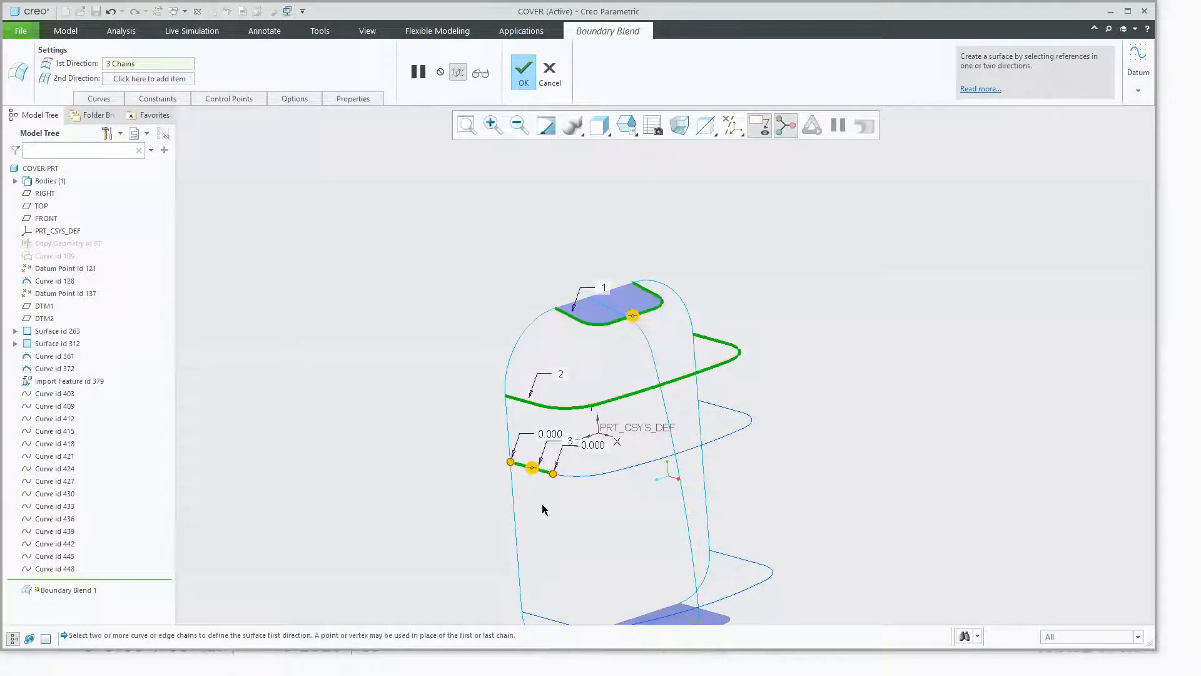
pyautogui.keyDown('shift'); pyautogui.click(658, 463); pyautogui.keyUp('shift')
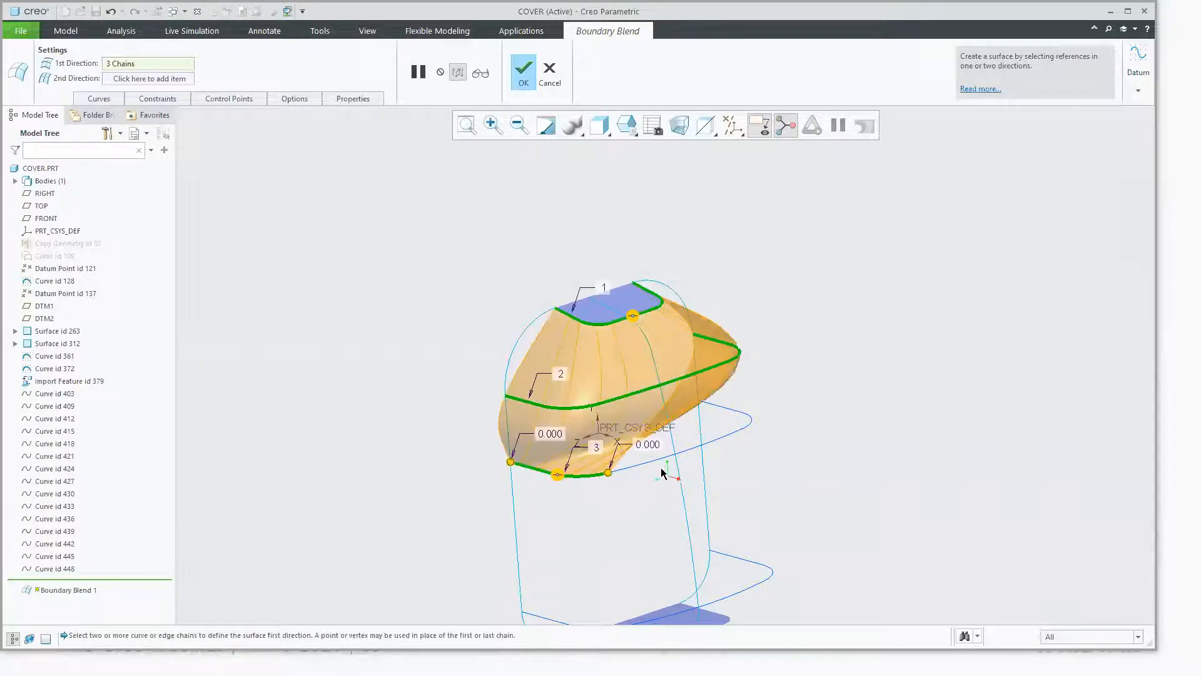
pyautogui.keyDown('shift'); pyautogui.click(750, 418); pyautogui.keyUp('shift')
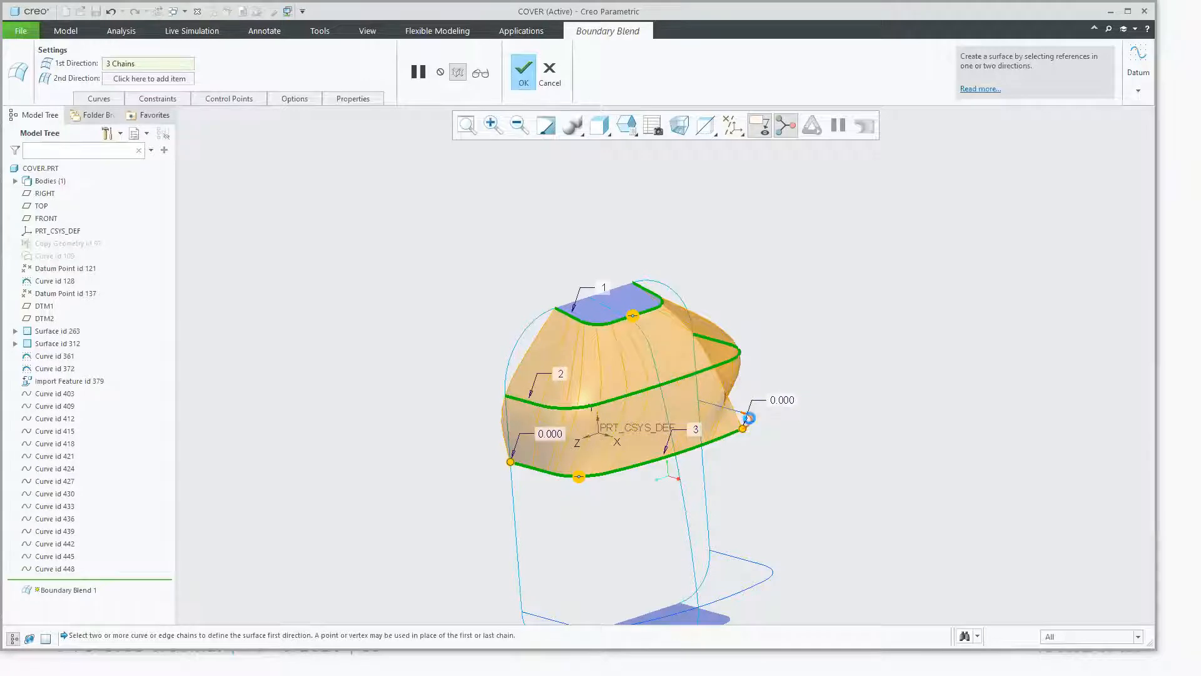
pyautogui.keyDown('shift'); pyautogui.click(715, 405); pyautogui.keyUp('shift')
pyautogui.scroll(1, 665, 469)
# Step: Add the lowest cross-section curve above the bottom surface as the fourth chain in the first direction
pyautogui.keyDown('shift'); pyautogui.moveTo(665, 469); pyautogui.dragTo(433, 537, button='middle'); pyautogui.keyUp('shift')
pyautogui.scroll(-2, 434, 542)
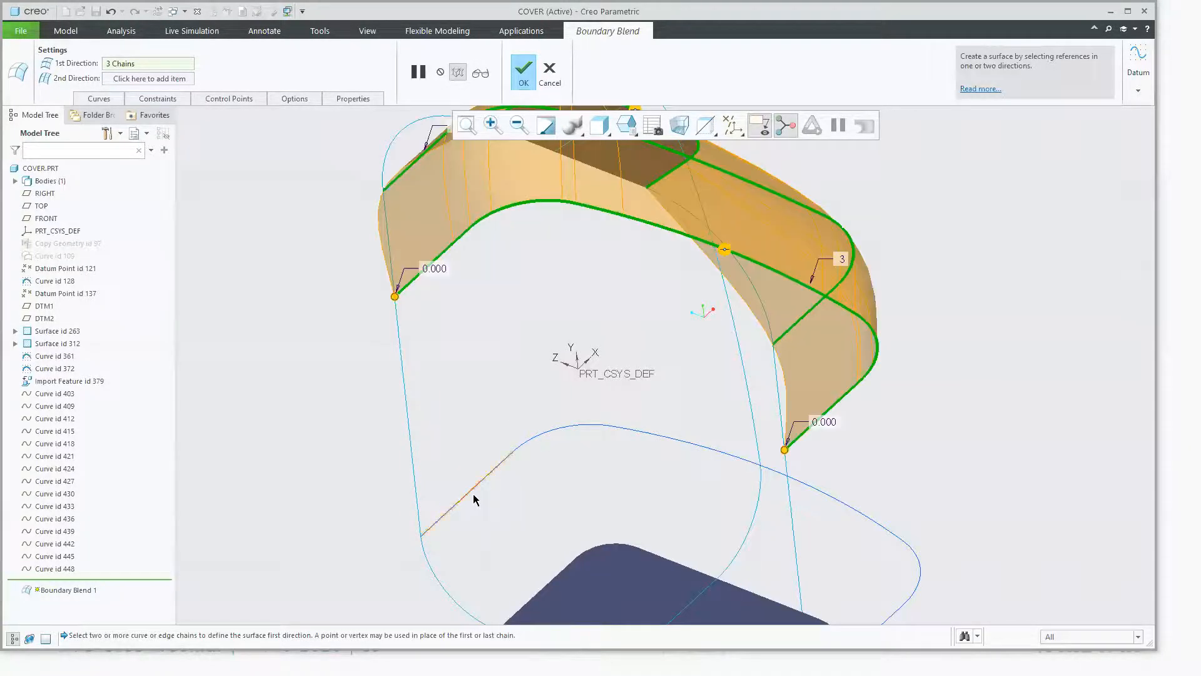
pyautogui.keyDown('ctrl'); pyautogui.click(466, 492); pyautogui.keyUp('ctrl')
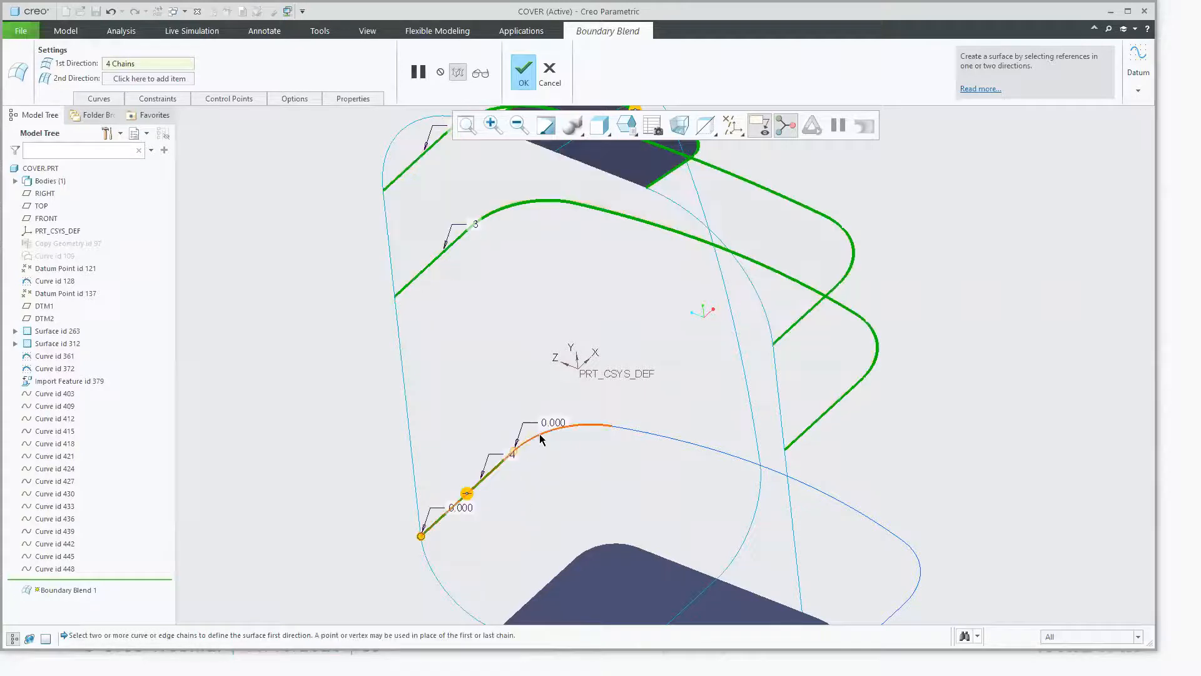
pyautogui.keyDown('shift'); pyautogui.click(711, 448); pyautogui.keyUp('shift')
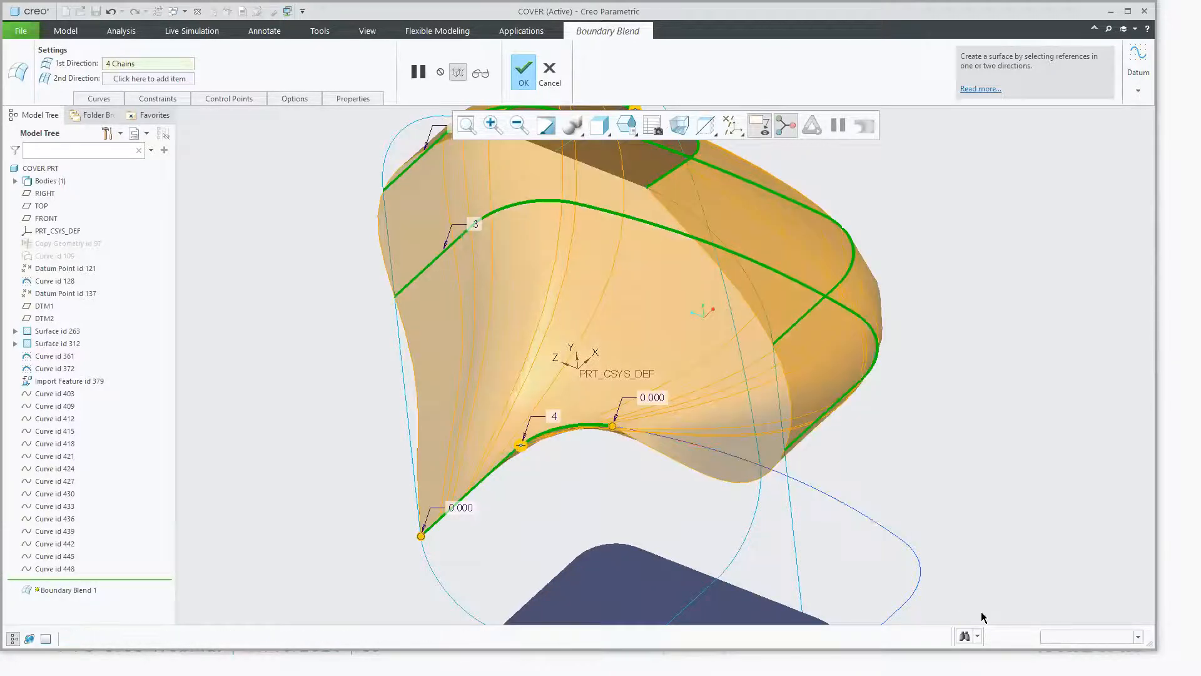
pyautogui.keyDown('shift'); pyautogui.click(917, 590); pyautogui.keyUp('shift')
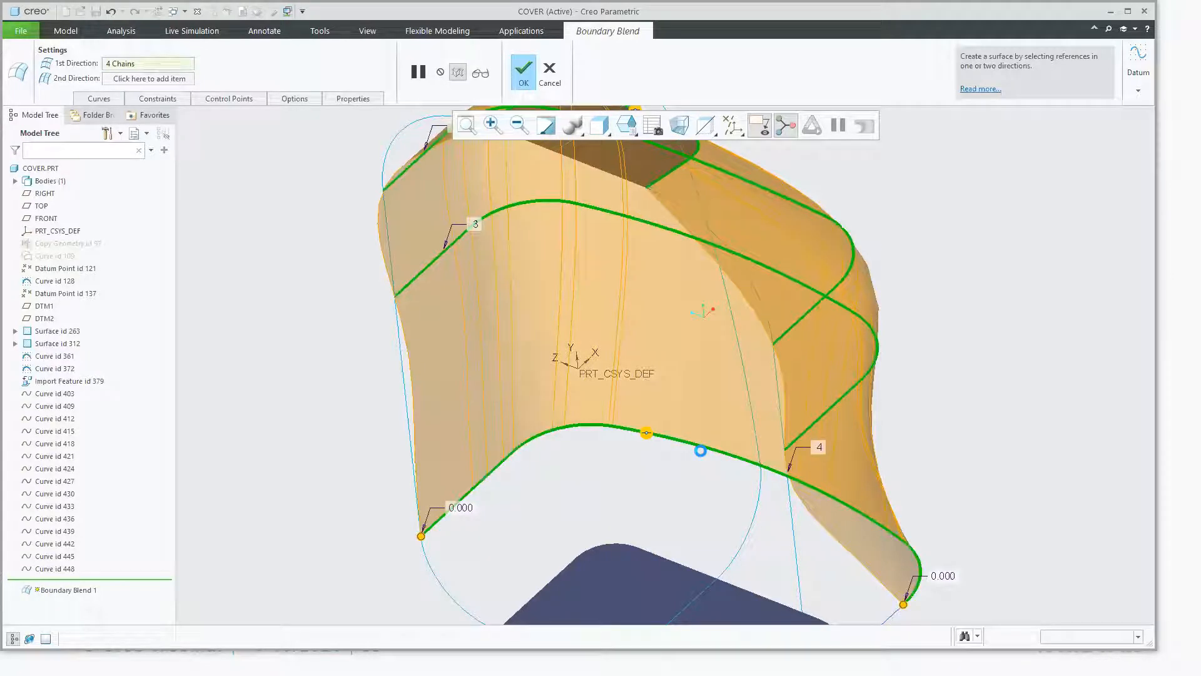
# Step: Add the curved outer edge chain of the cover's bottom surface as the fifth chain in the first direction
pyautogui.scroll(4, 700, 450)
pyautogui.moveTo(832, 582); pyautogui.dragTo(813, 582, button='middle')
pyautogui.scroll(-3, 638, 535)
pyautogui.keyDown('ctrl'); pyautogui.click(608, 511); pyautogui.keyUp('ctrl')
pyautogui.keyDown('shift'); pyautogui.click(813, 582); pyautogui.keyUp('shift')
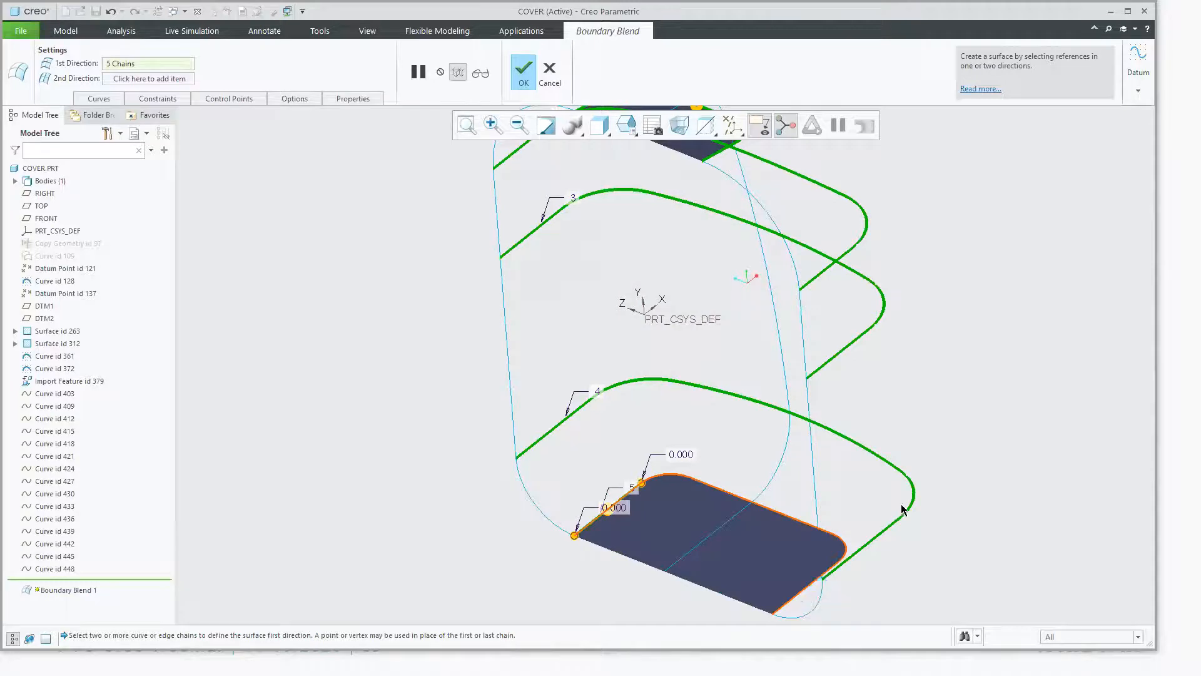
# Step: Collect the near outline curve, the central profile curve and the far outline curve as second-direction chains
pyautogui.moveTo(780, 548); pyautogui.dragTo(410, 301, button='middle')
pyautogui.rightClick(410, 301)
pyautogui.click(459, 319)
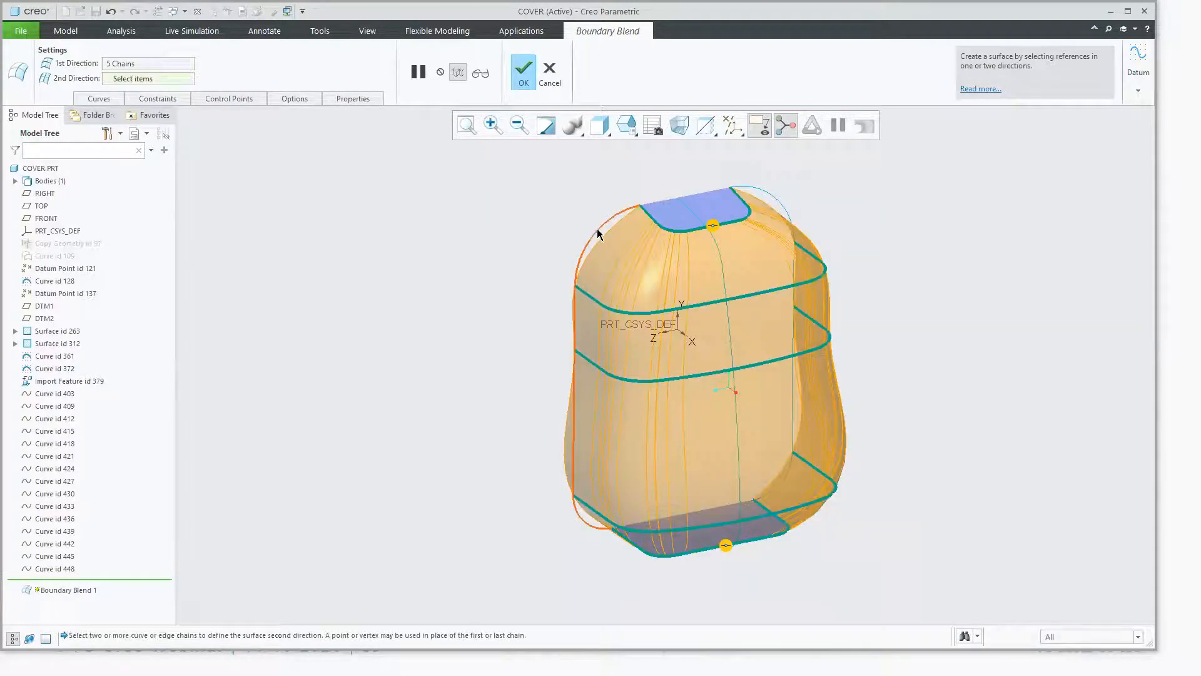
pyautogui.click(597, 233)
pyautogui.keyDown('ctrl'); pyautogui.click(725, 264); pyautogui.keyUp('ctrl')
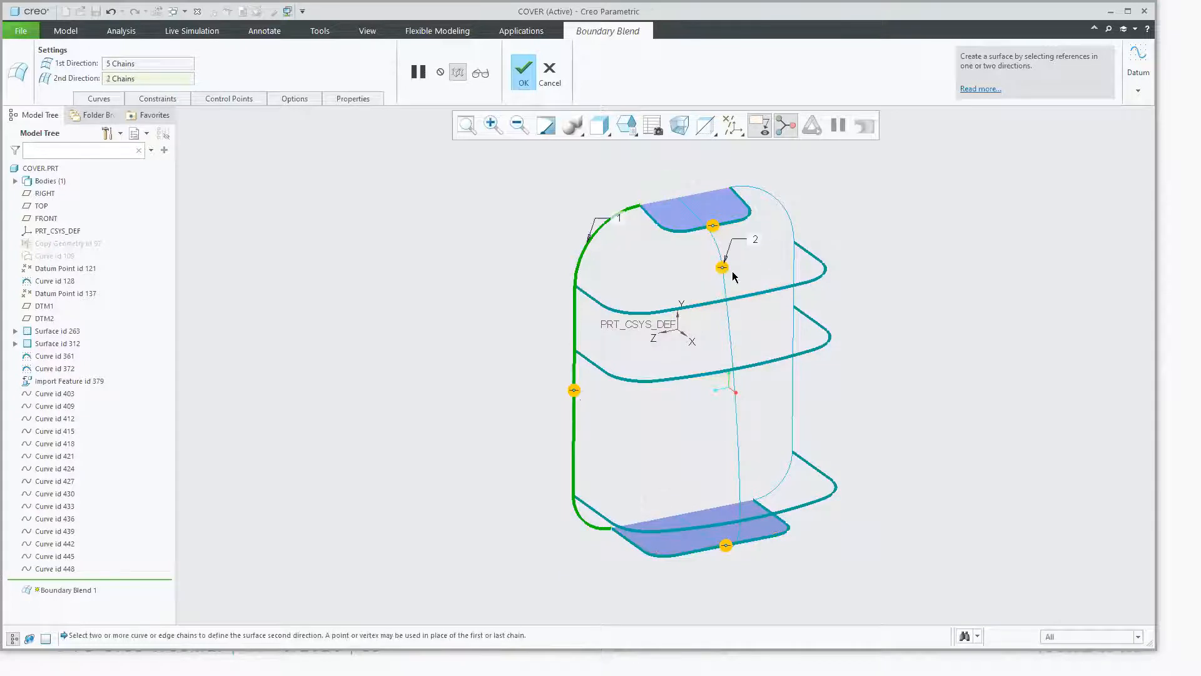
pyautogui.keyDown('ctrl'); pyautogui.click(728, 295); pyautogui.keyUp('ctrl')
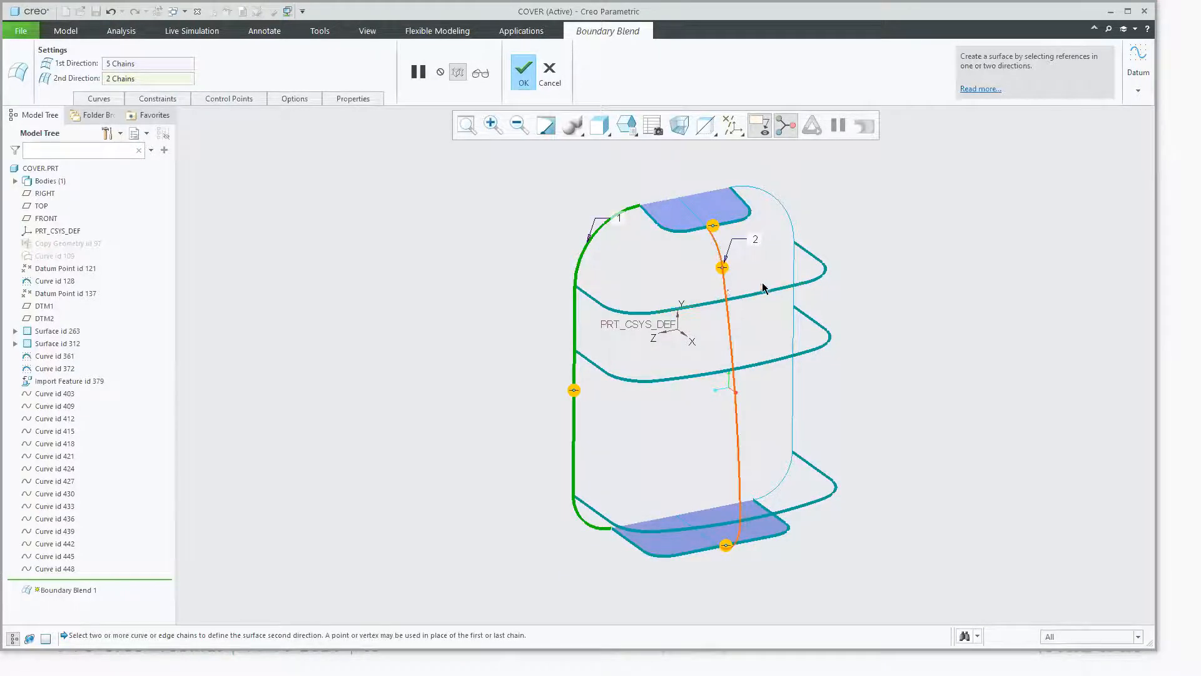
pyautogui.keyDown('ctrl'); pyautogui.click(791, 226); pyautogui.keyUp('ctrl')
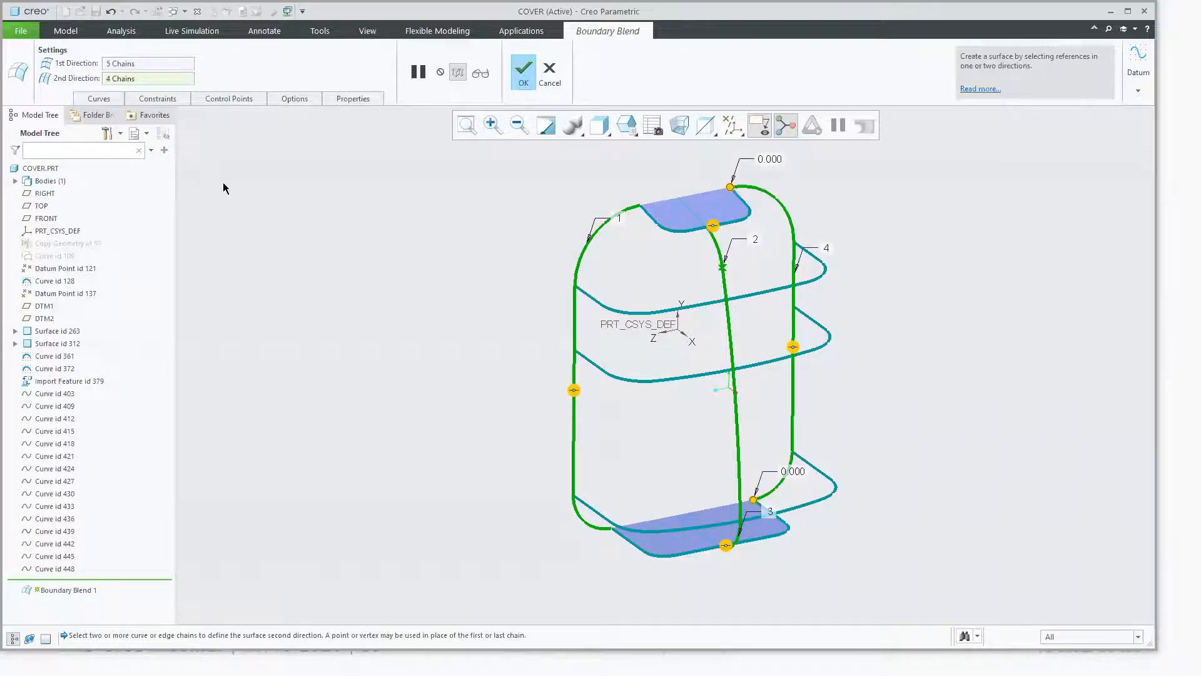
# Step: Undo the last curve selection, remove the stray point from the second direction, and add the far outline curve again
pyautogui.hotkey('ctrl', 'z')
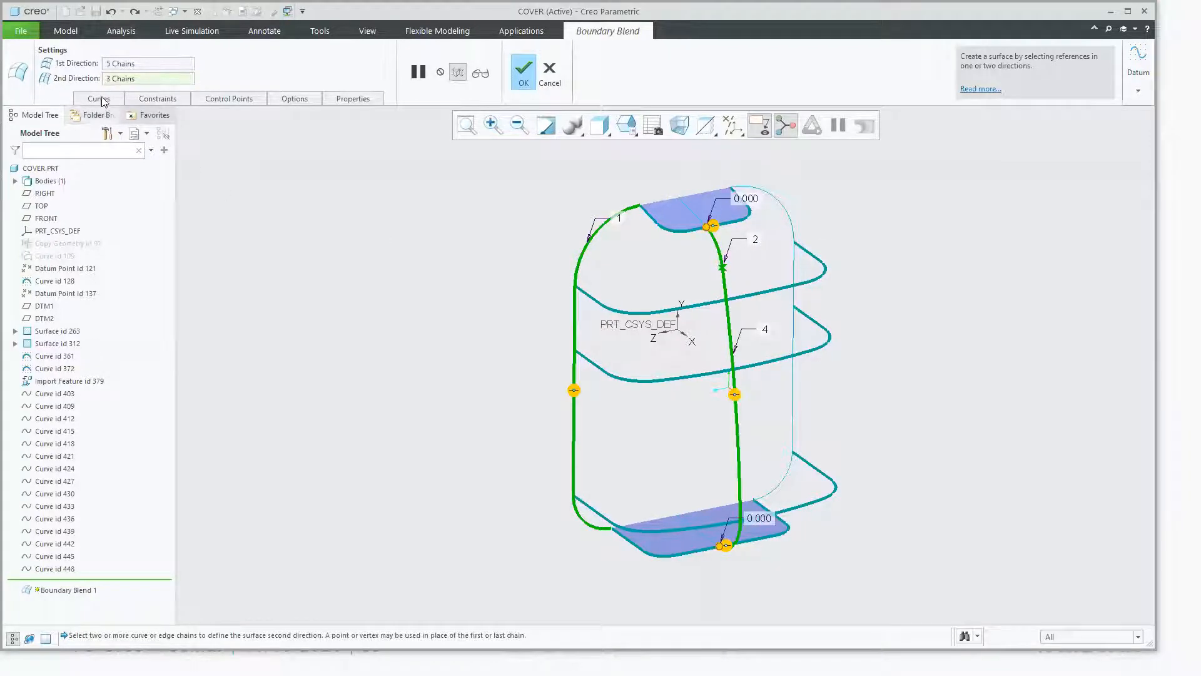
pyautogui.click(101, 100)
pyautogui.click(219, 153)
pyautogui.rightClick(221, 154)
pyautogui.click(244, 162)
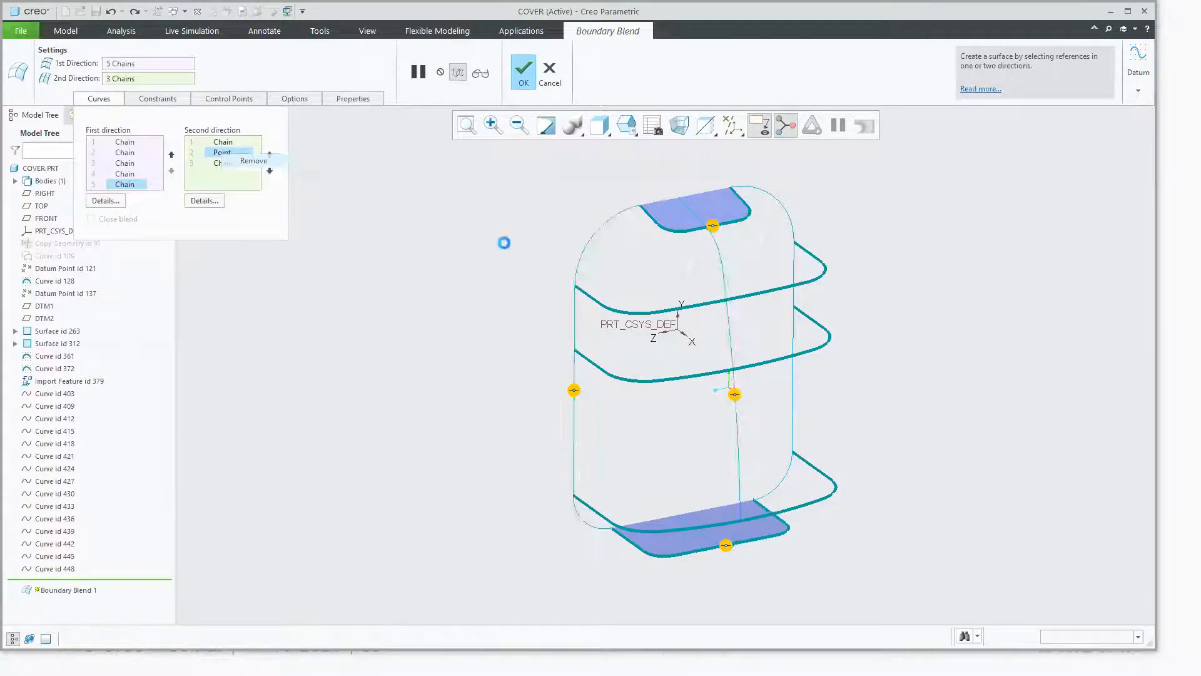
pyautogui.click(794, 233)
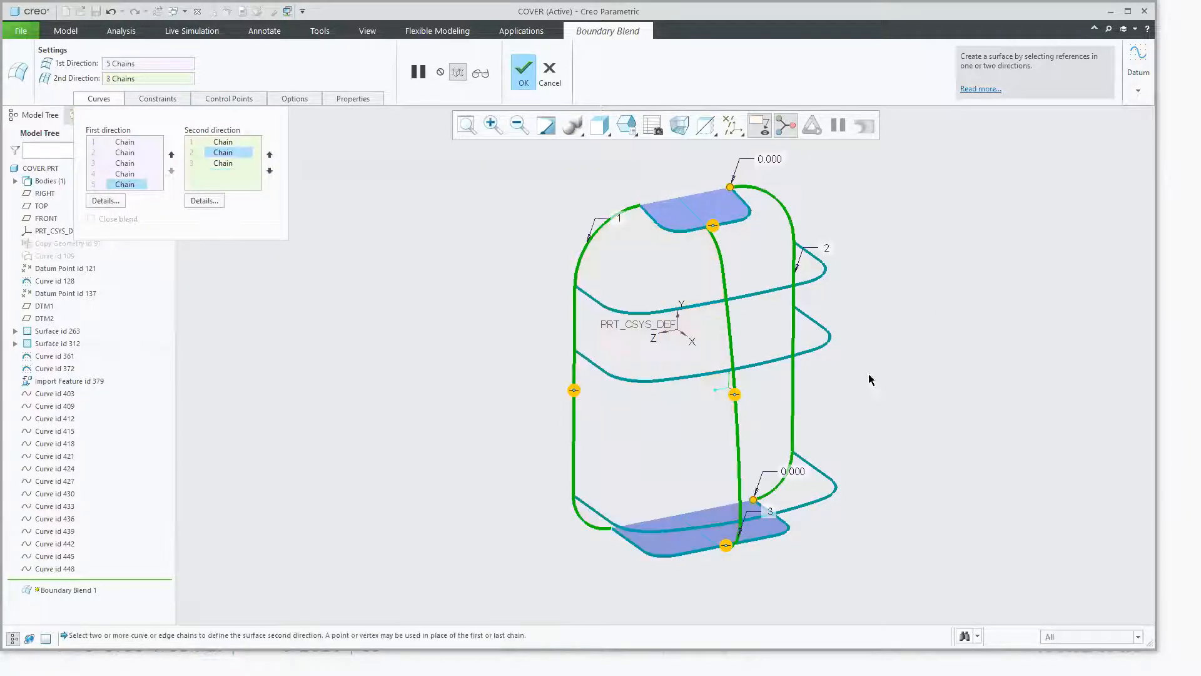
# Step: Move the central profile curve up to second place in the second-direction chain order
pyautogui.click(223, 164)
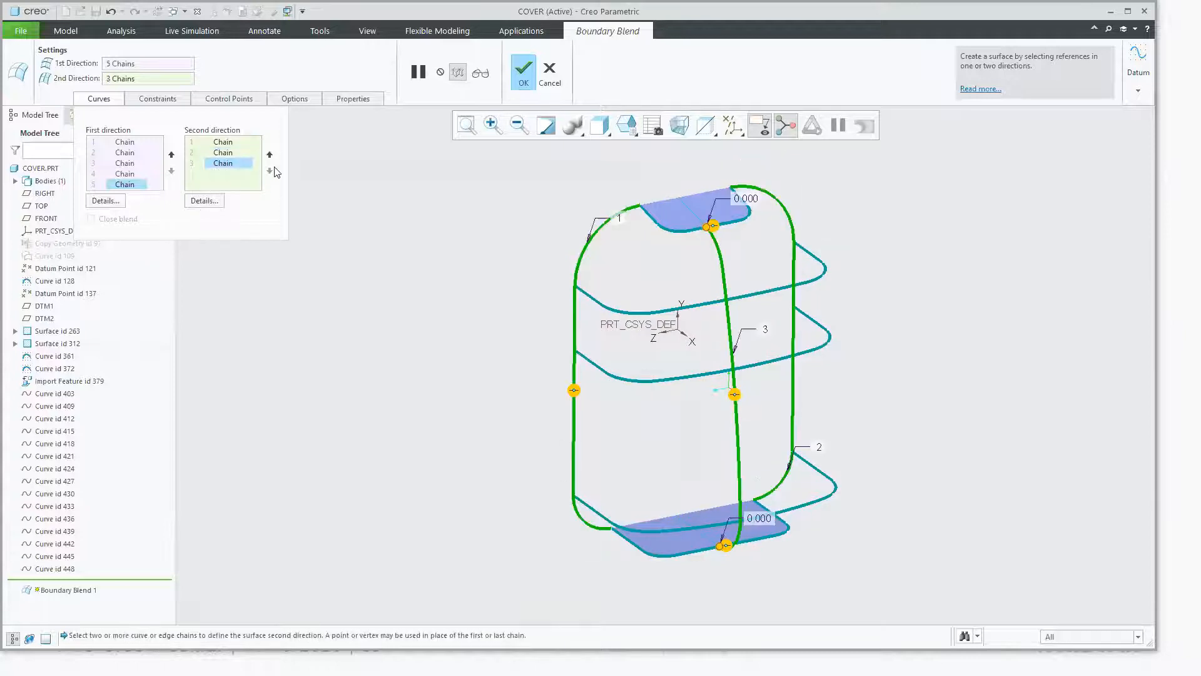
pyautogui.click(268, 156)
pyautogui.moveTo(369, 359)
pyautogui.mouseDown(button='middle')
pyautogui.moveTo(351, 314)
pyautogui.moveTo(381, 355)
pyautogui.mouseUp(button='middle')
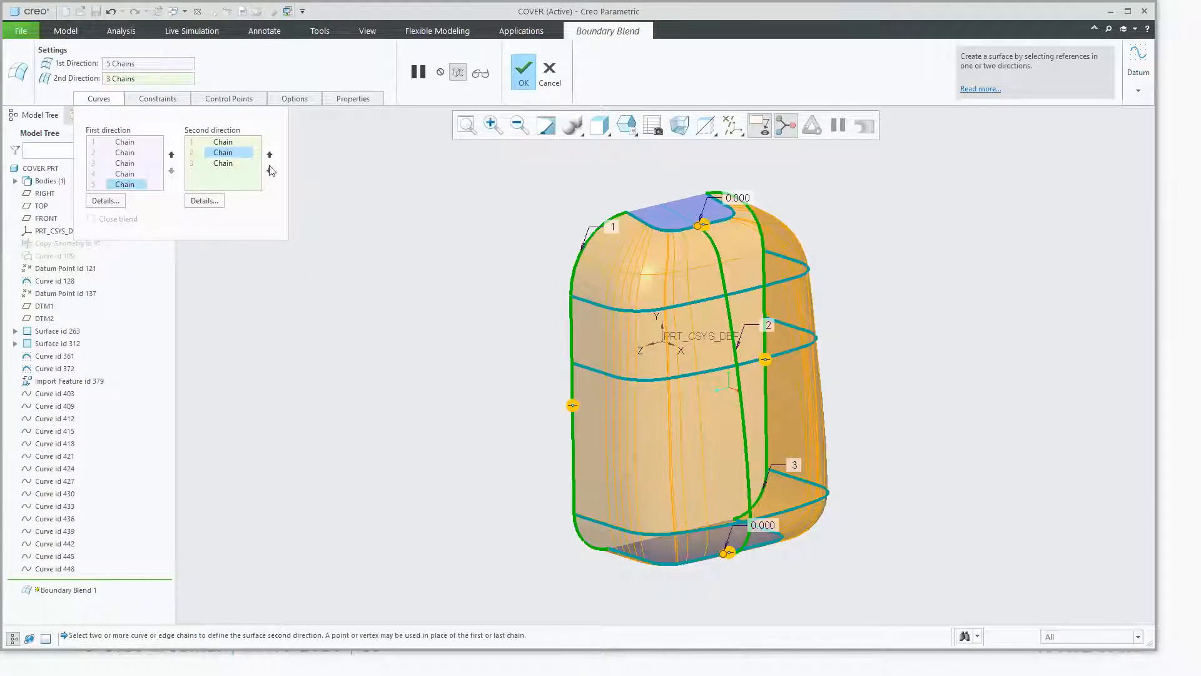
pyautogui.click(84, 99)
# Step: Preview the boundary blend with the Shading With Edges display style and examine the surface patches around the rounded corners
pyautogui.scroll(2, 672, 253)
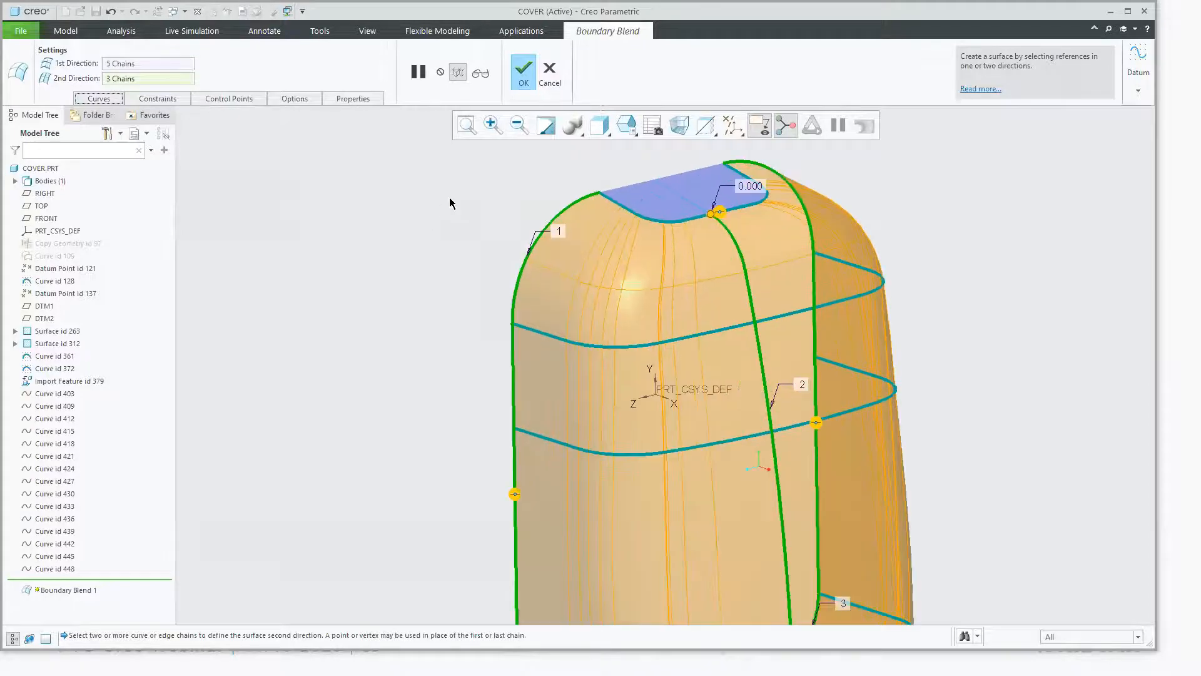
pyautogui.click(480, 72)
pyautogui.scroll(-2, 439, 250)
pyautogui.click(599, 126)
pyautogui.click(651, 171)
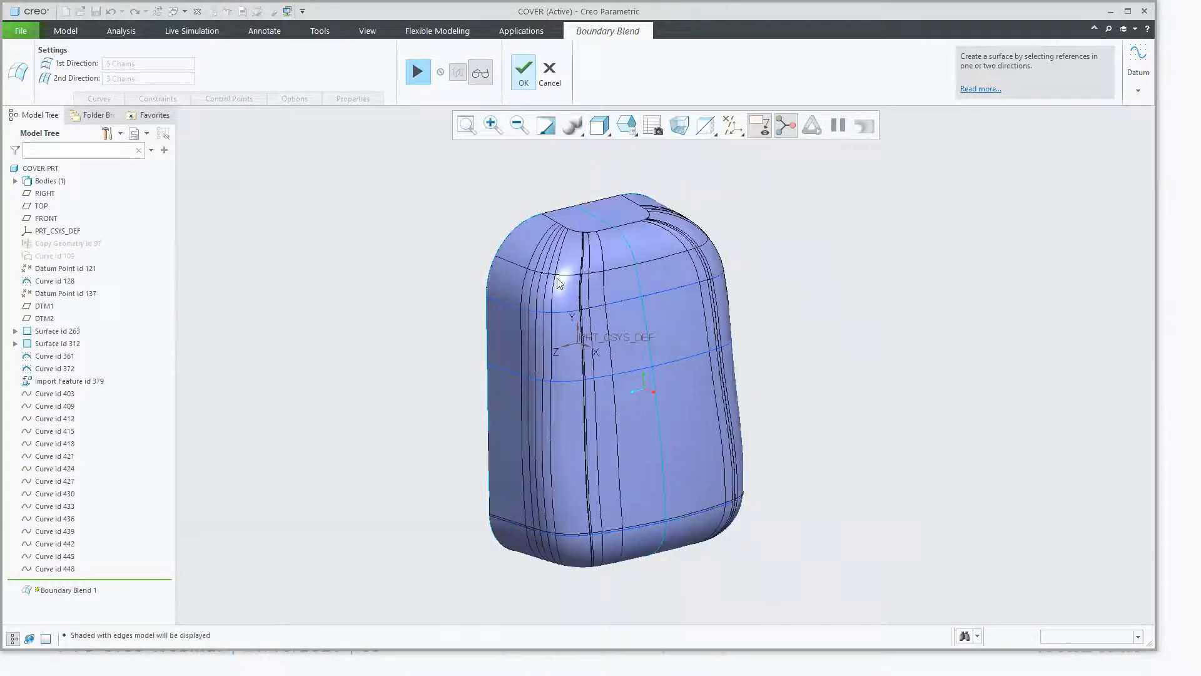
pyautogui.scroll(2, 557, 226)
pyautogui.scroll(-2, 505, 189)
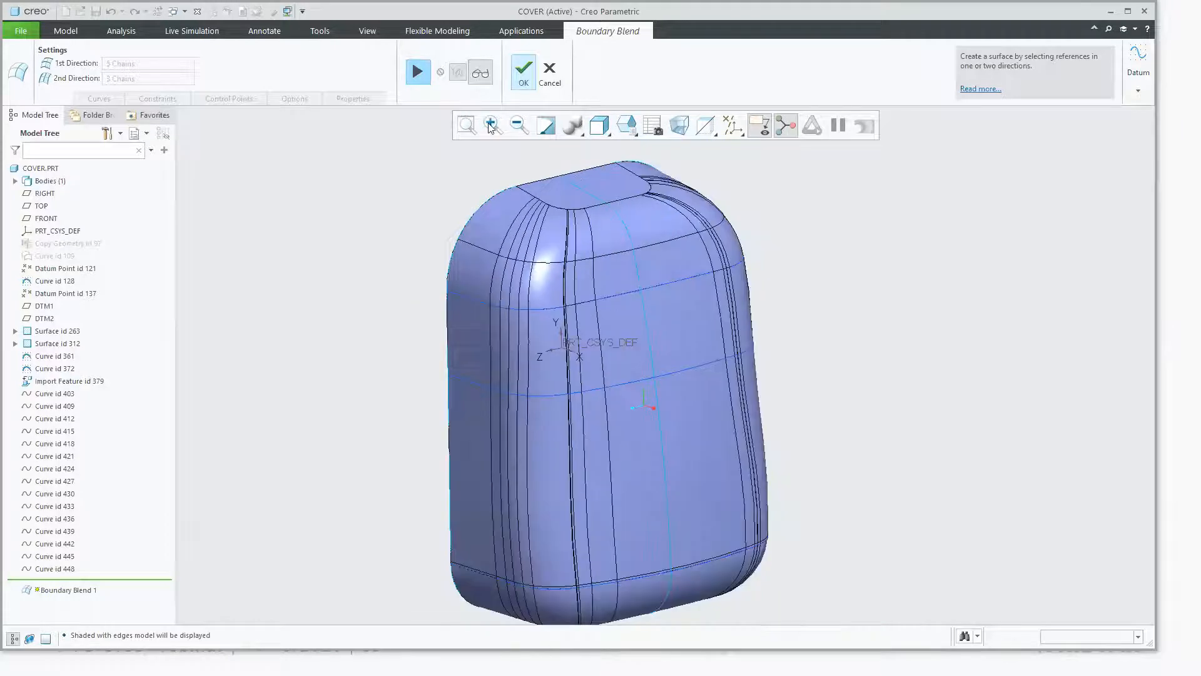
# Step: Resume editing the boundary blend and set the first direction's control point fit to Piece to piece
pyautogui.click(416, 71)
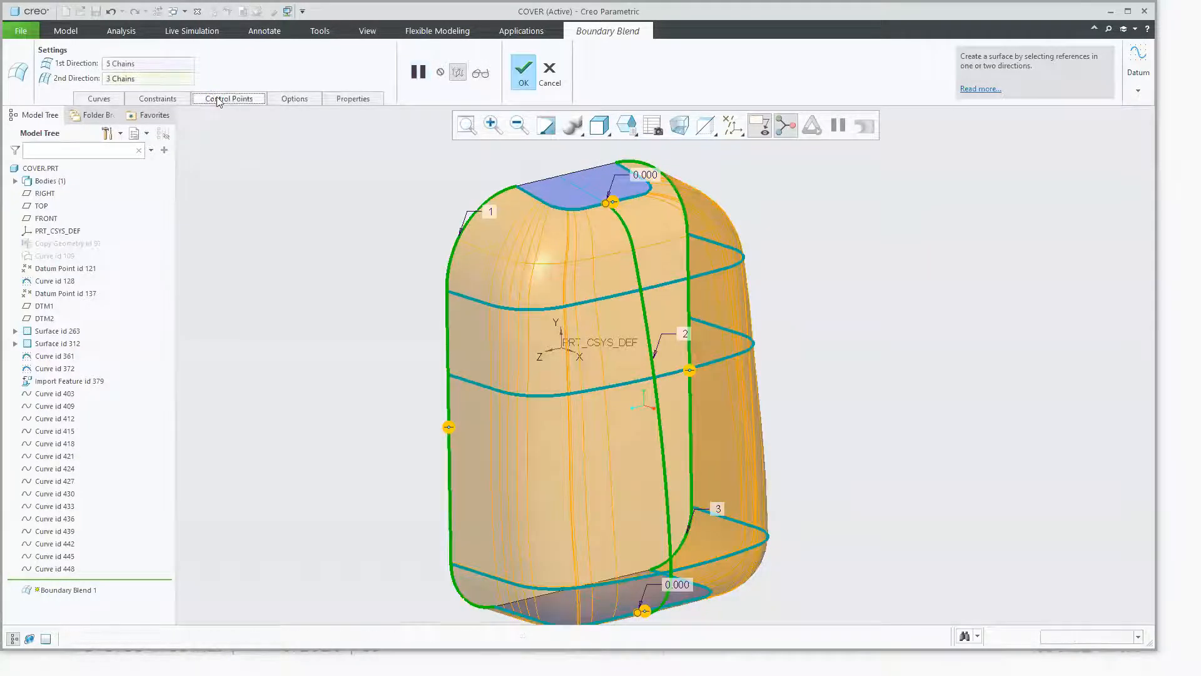
pyautogui.click(219, 98)
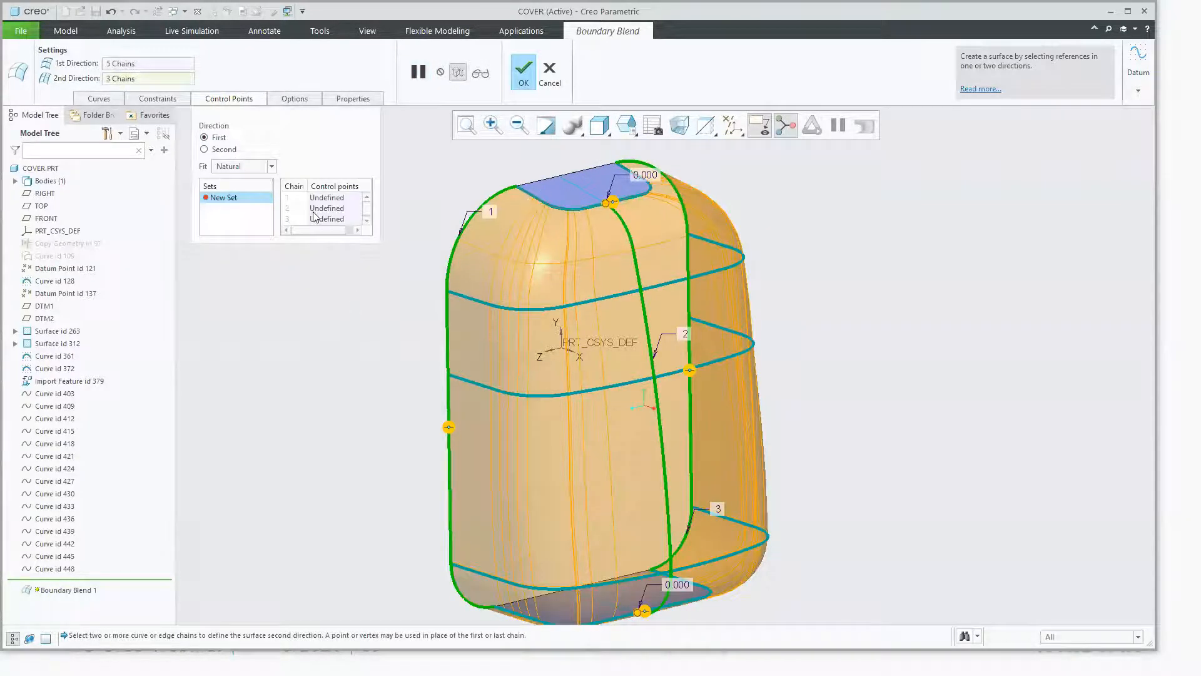
pyautogui.click(272, 166)
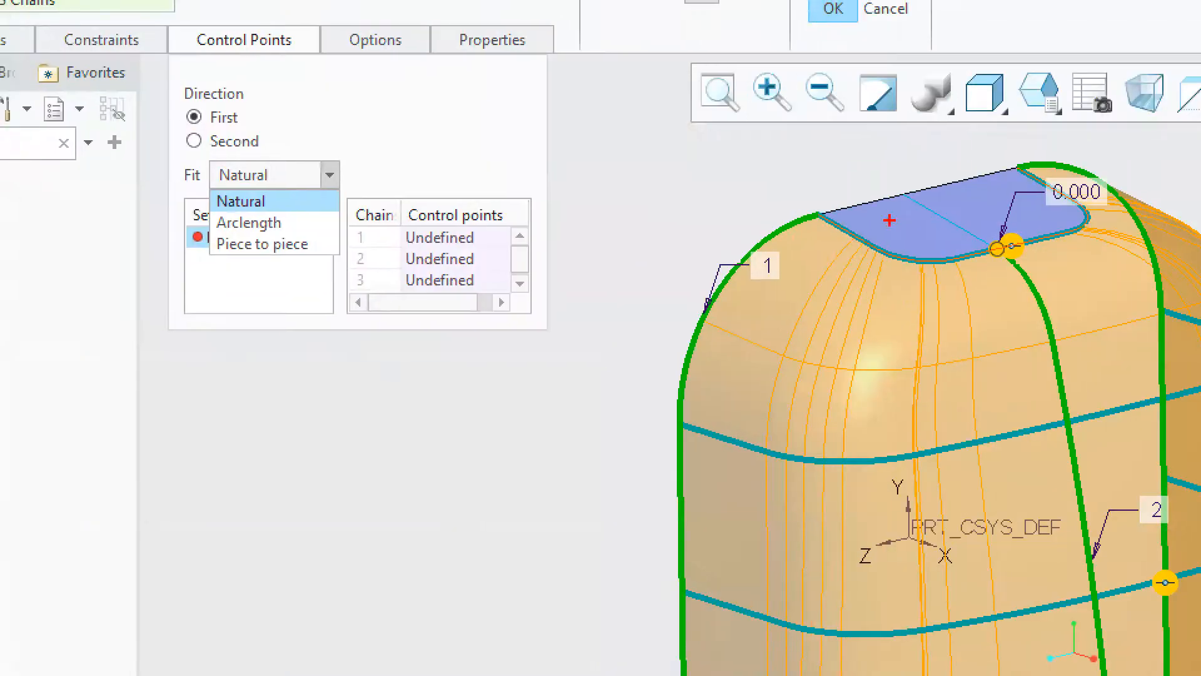
pyautogui.moveTo(552, 189); pyautogui.dragTo(523, 376)
pyautogui.moveTo(679, 447); pyautogui.dragTo(902, 462)
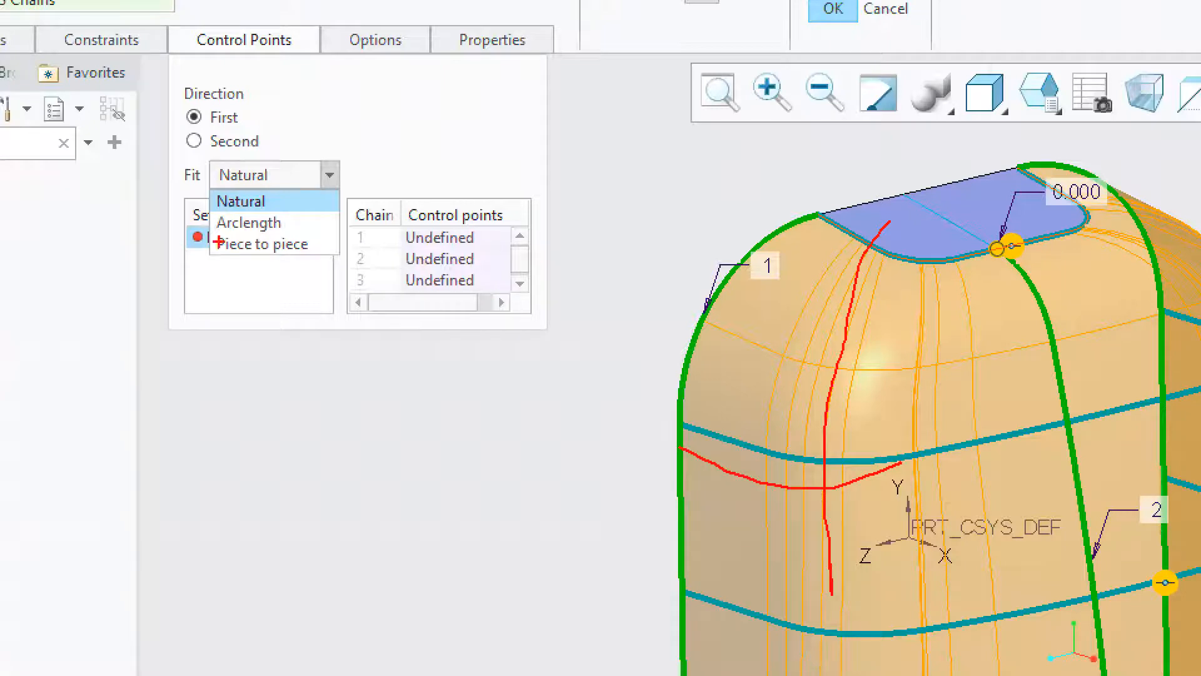
pyautogui.moveTo(207, 244)
pyautogui.mouseDown()
pyautogui.moveTo(306, 247)
pyautogui.moveTo(218, 233)
pyautogui.mouseUp()
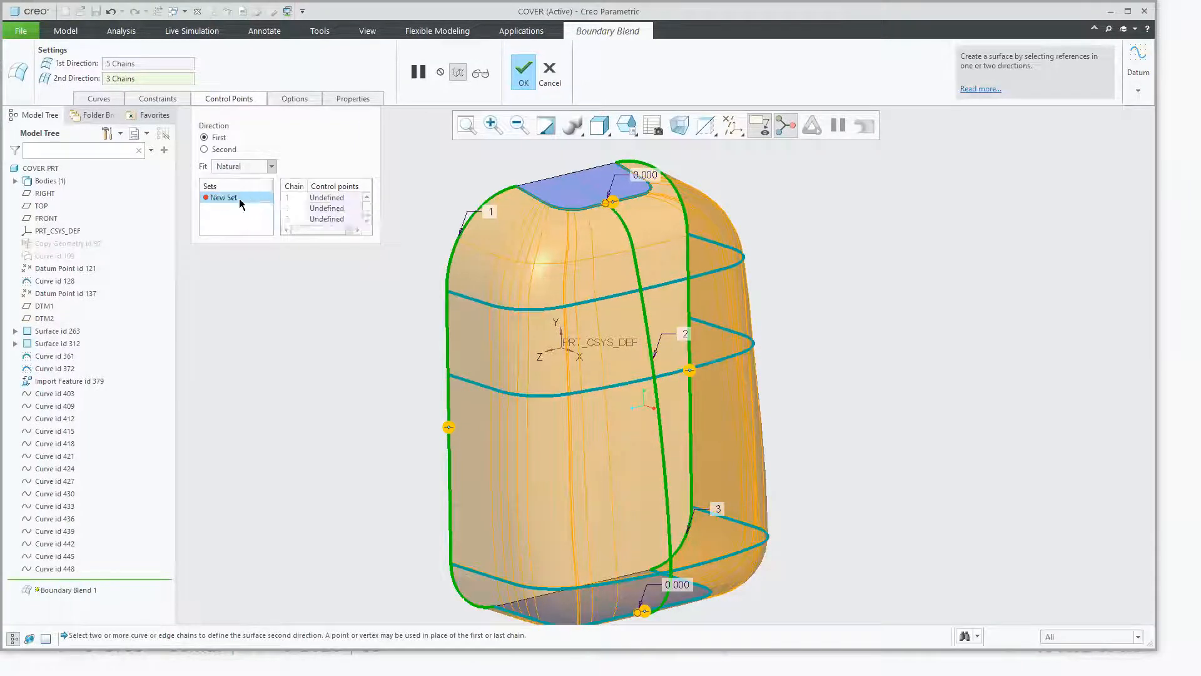
pyautogui.click(241, 200)
# Step: Complete the boundary blend and close the COVER part
pyautogui.moveTo(330, 357)
pyautogui.mouseDown(button='middle')
pyautogui.moveTo(338, 331)
pyautogui.moveTo(287, 383)
pyautogui.moveTo(337, 370)
pyautogui.mouseUp(button='middle')
pyautogui.moveTo(422, 380); pyautogui.dragTo(582, 241, button='middle')
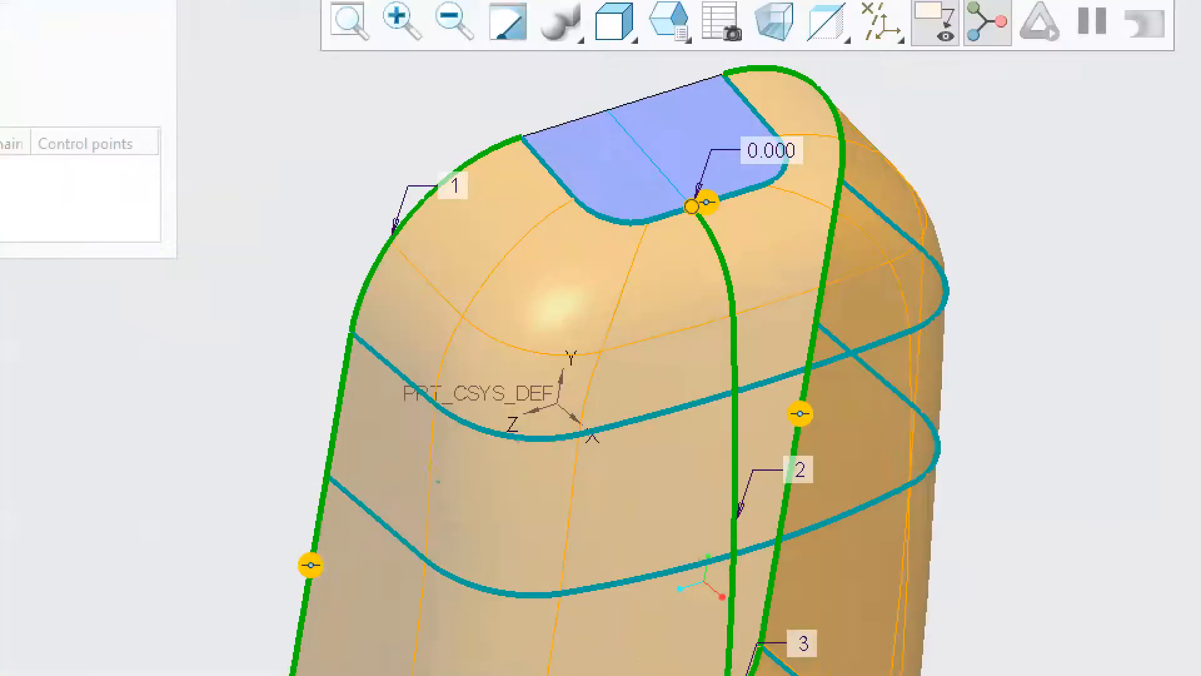
pyautogui.moveTo(568, 189); pyautogui.dragTo(631, 248)
pyautogui.moveTo(430, 400); pyautogui.dragTo(557, 441)
pyautogui.press('Escape')
pyautogui.press('Escape')
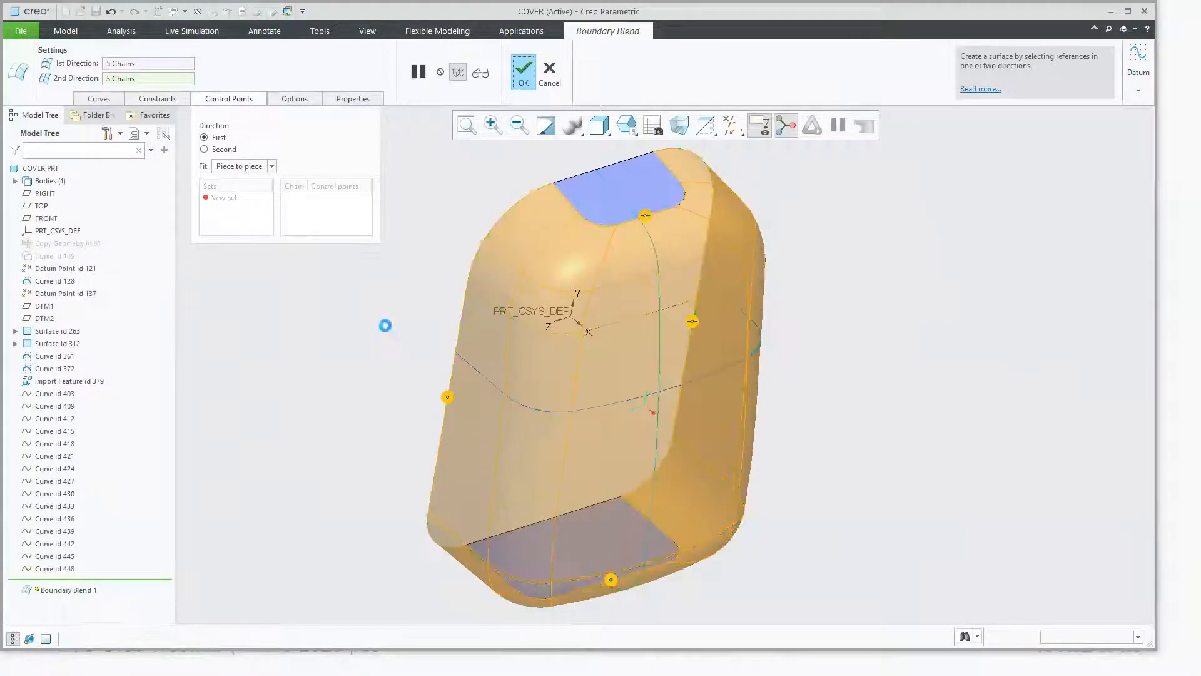
pyautogui.middleClick(384, 328)
pyautogui.moveTo(303, 311); pyautogui.dragTo(372, 299, button='middle')
pyautogui.hotkey('ctrl', 'w')
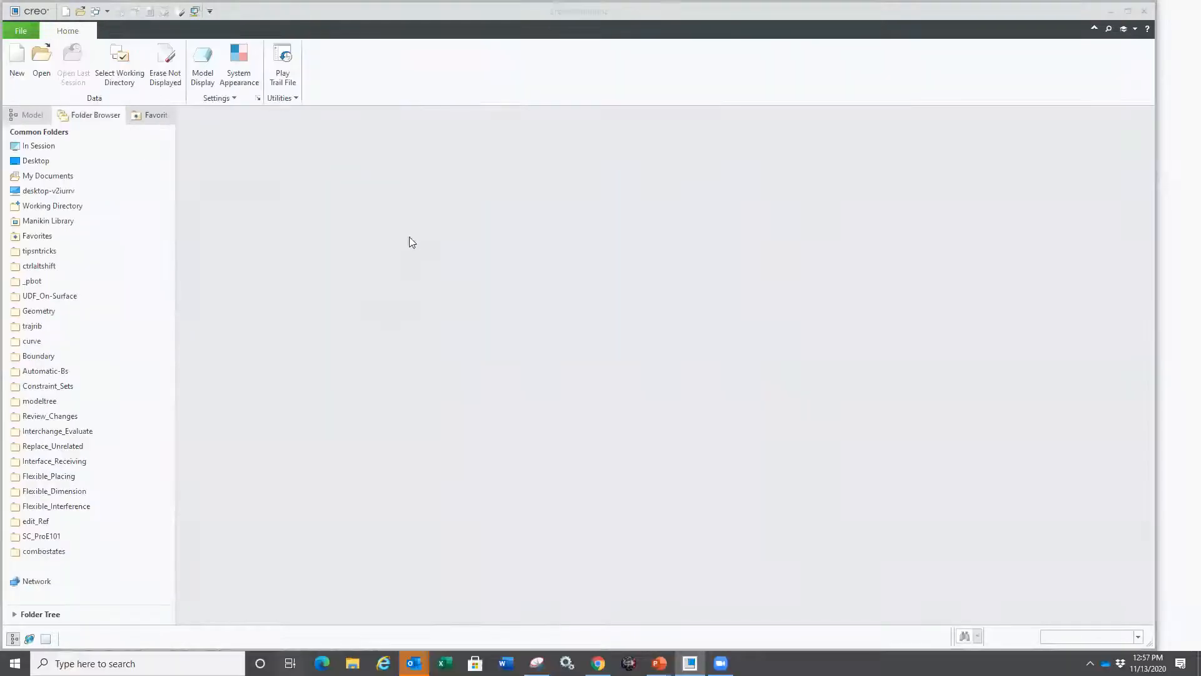
# Step: Switch to the PowerPoint presentation and advance to the slide General Best Practices while Constraining
pyautogui.press('super+Tab')
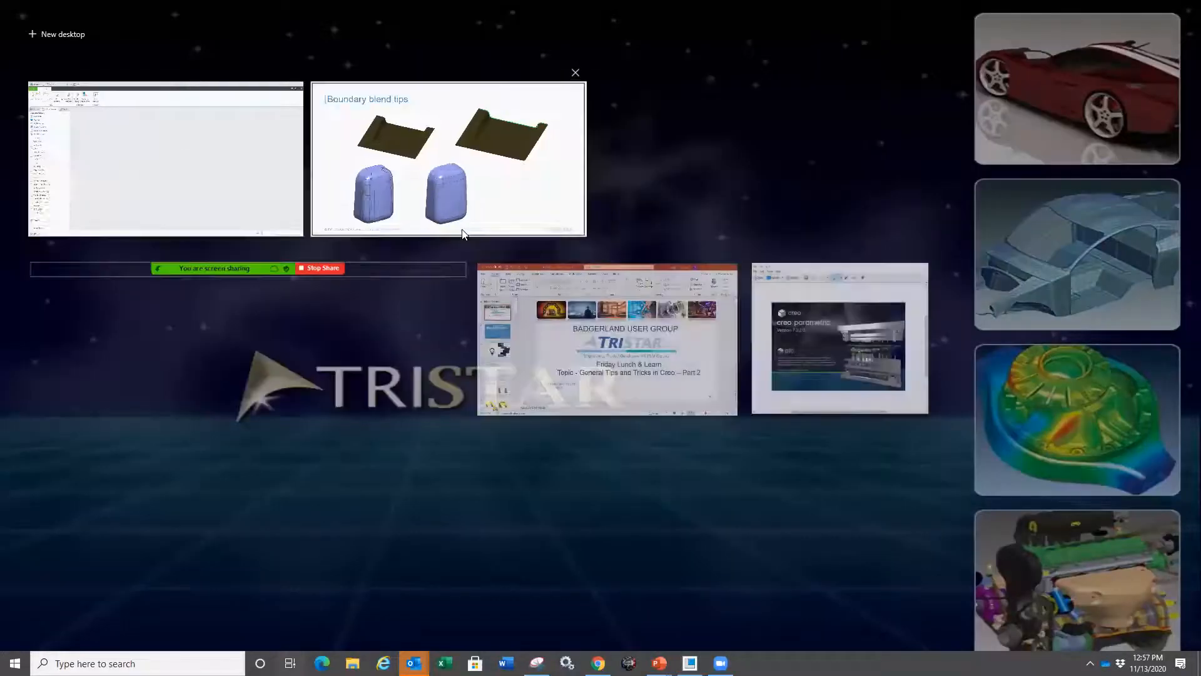
pyautogui.click(462, 234)
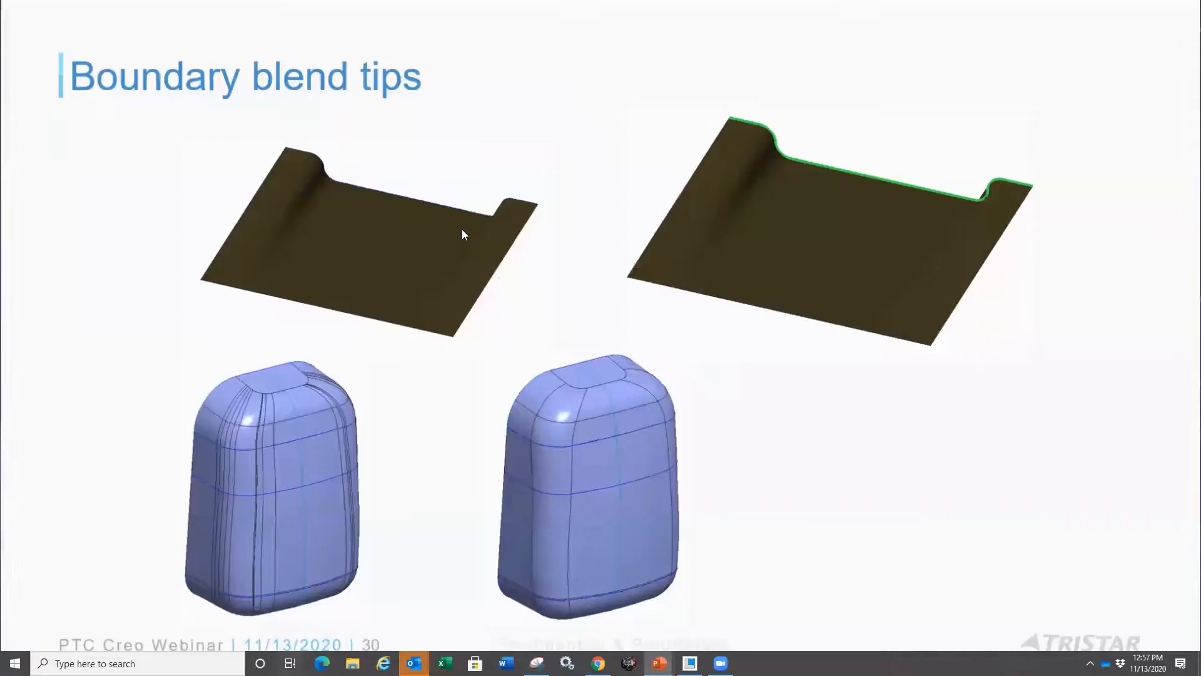
pyautogui.click(472, 224)
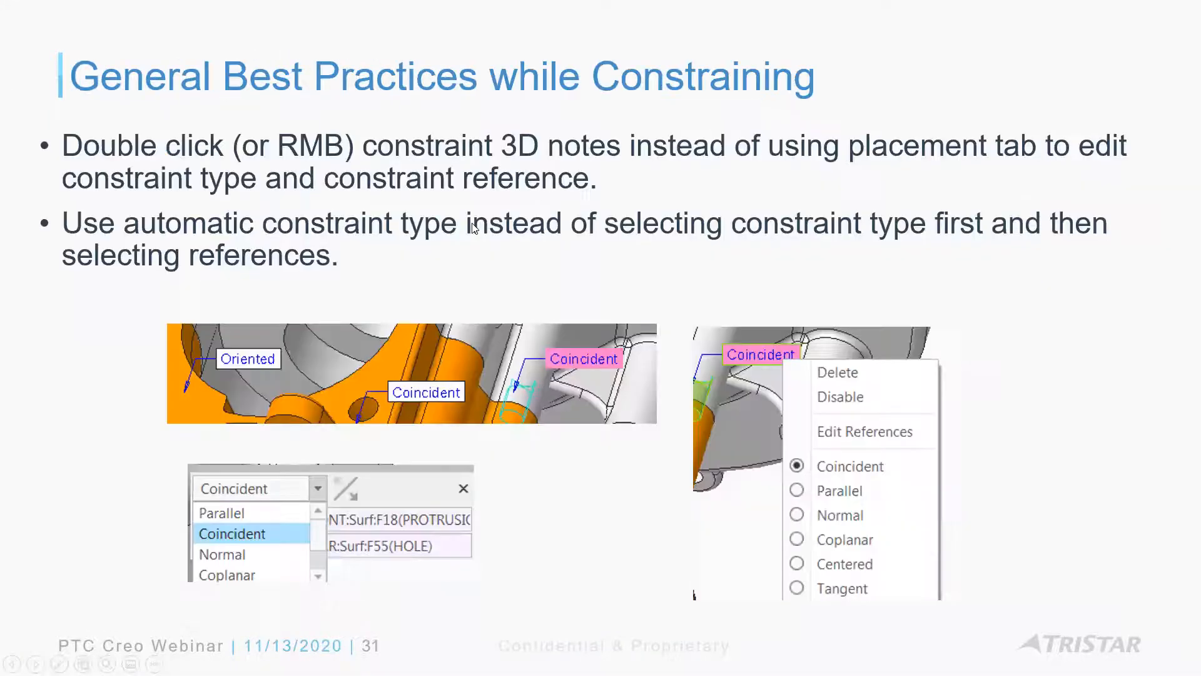
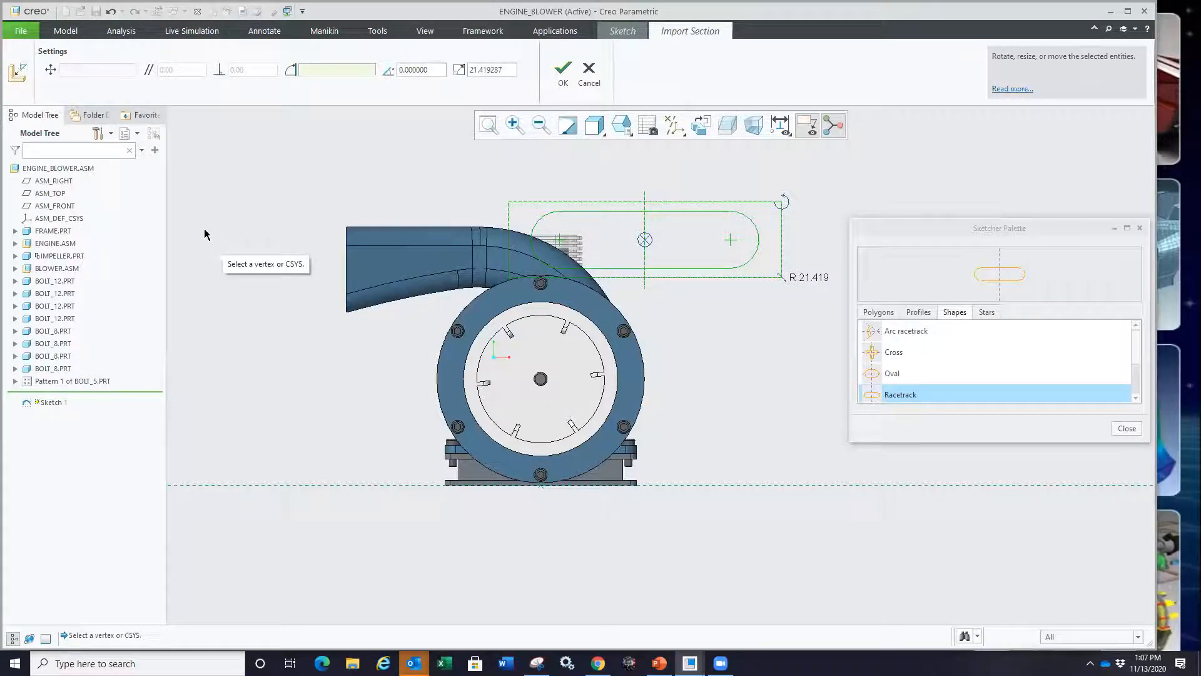
# Step: Cancel the racetrack shape insertion and close the ENGINE_BLOWER assembly, quitting its sketch without saving
pyautogui.click(589, 74)
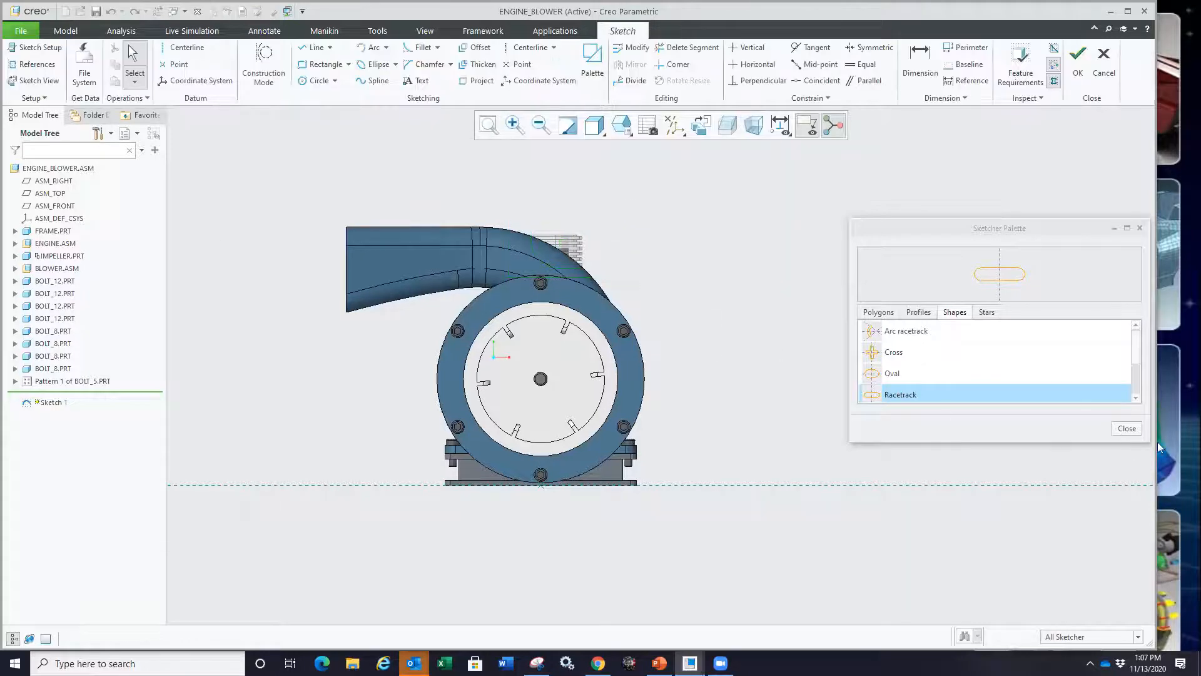
pyautogui.click(1127, 428)
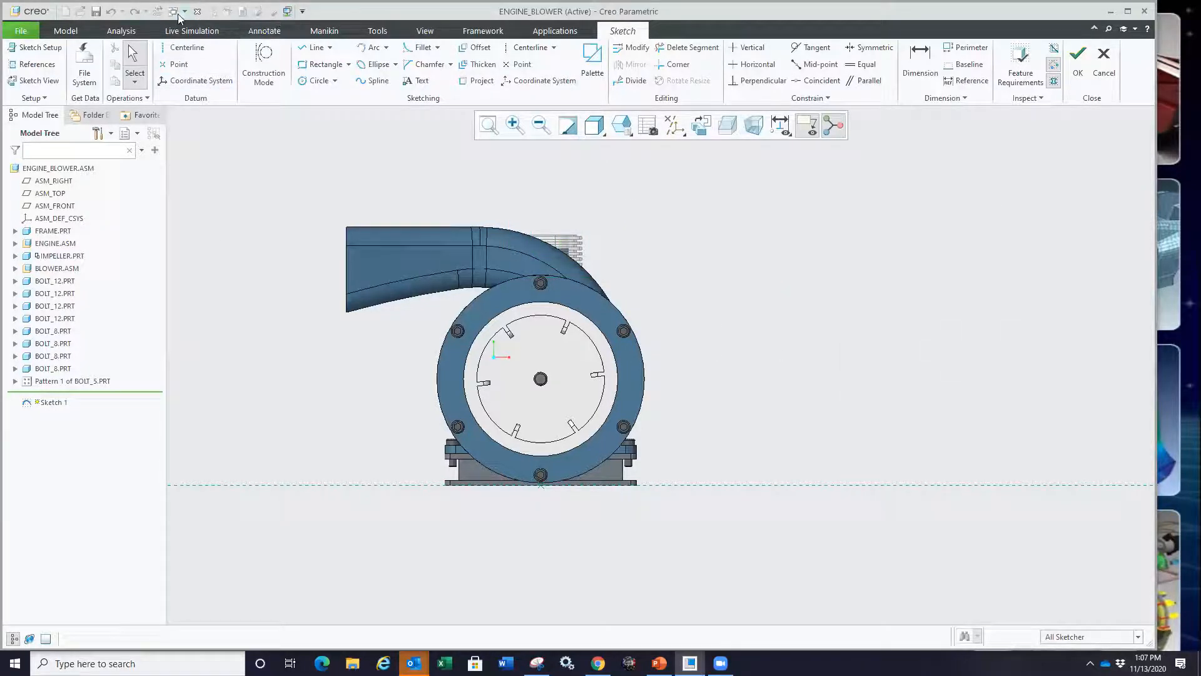
pyautogui.click(198, 11)
pyautogui.click(640, 354)
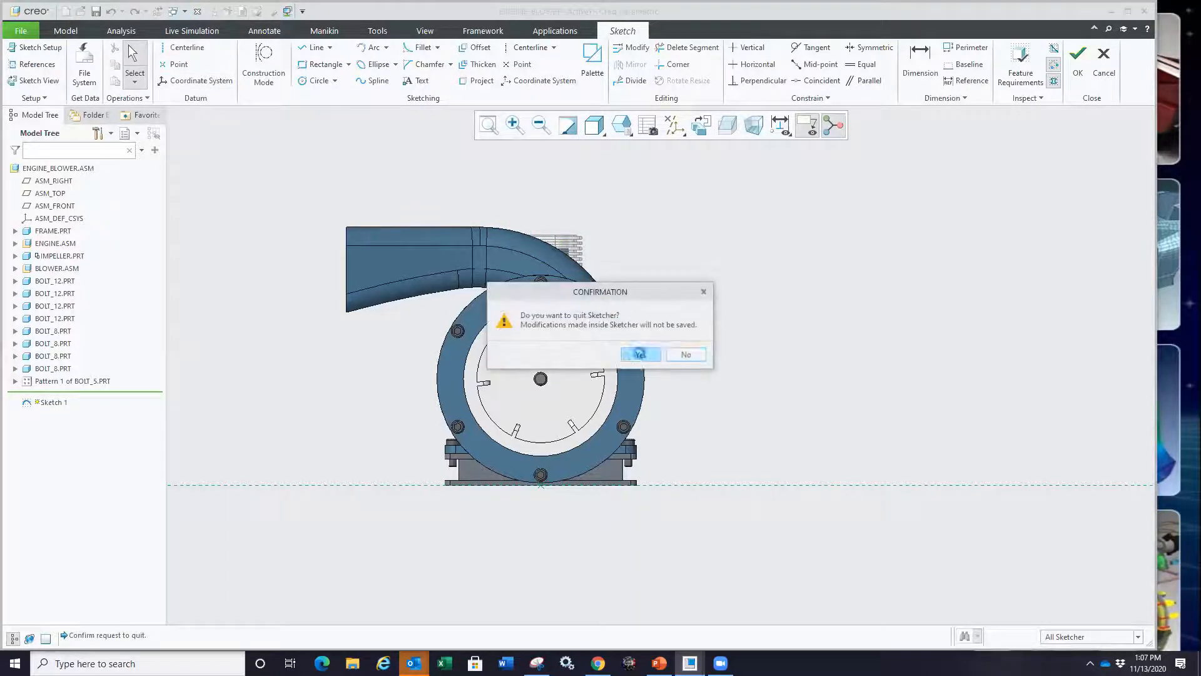
# Step: Create a new part with the default name and template, and turn on datum plane display
pyautogui.click(17, 62)
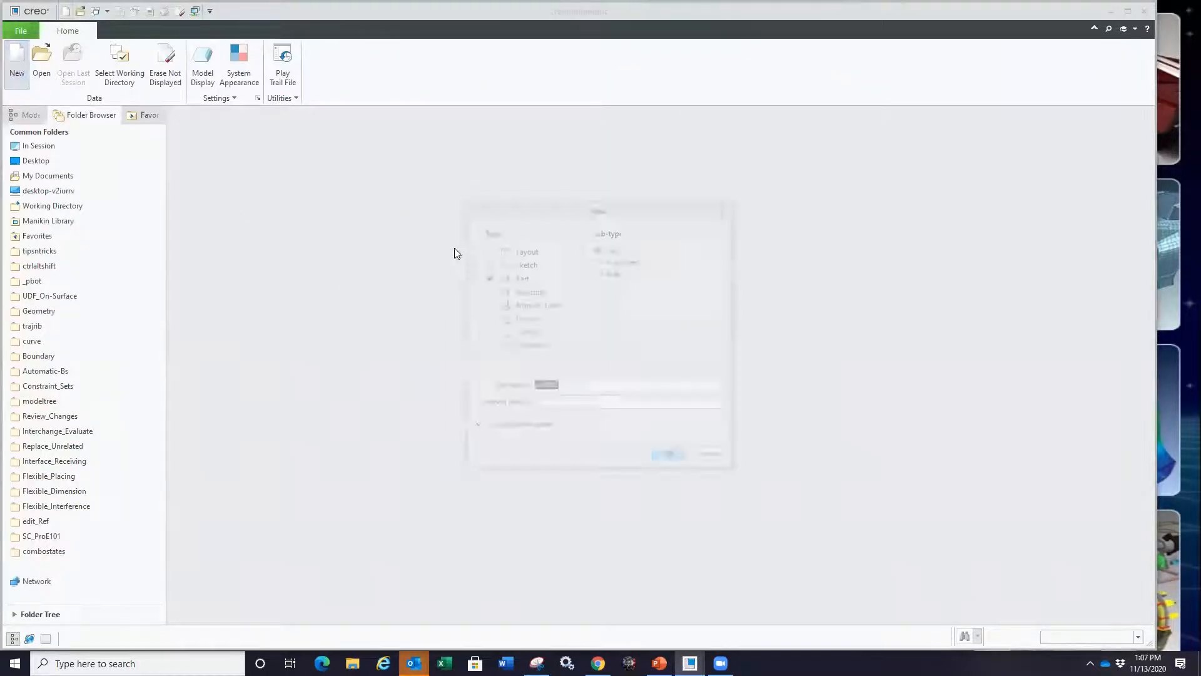
pyautogui.press('Return')
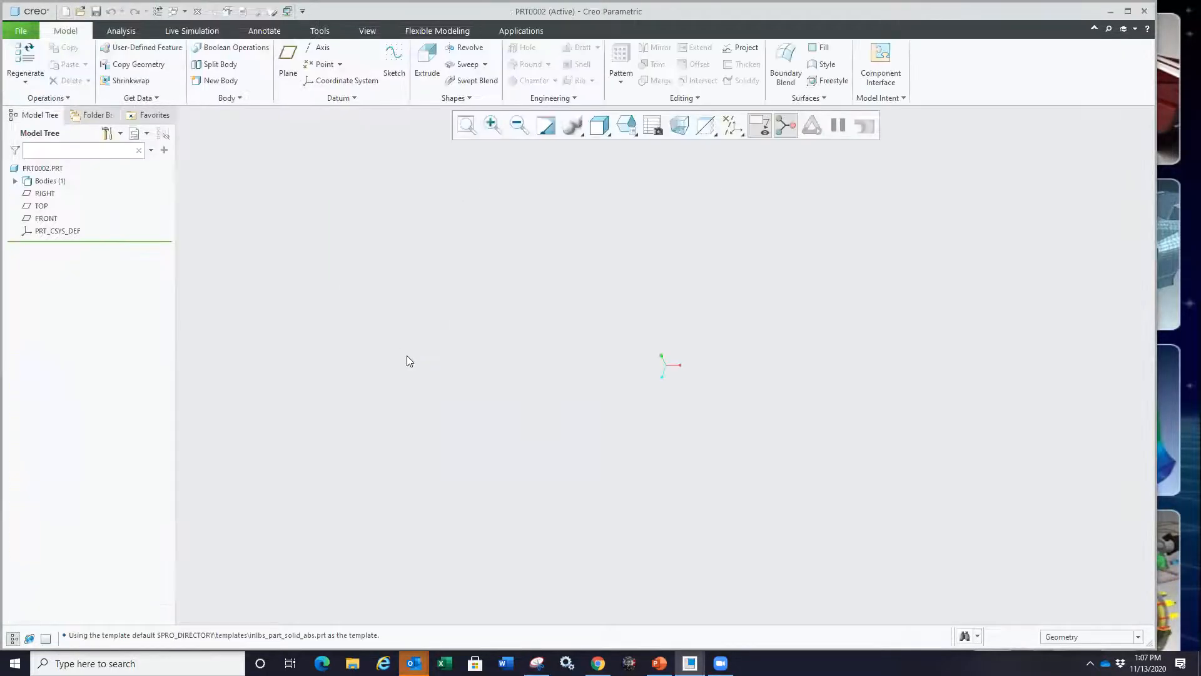
pyautogui.click(741, 133)
pyautogui.click(770, 198)
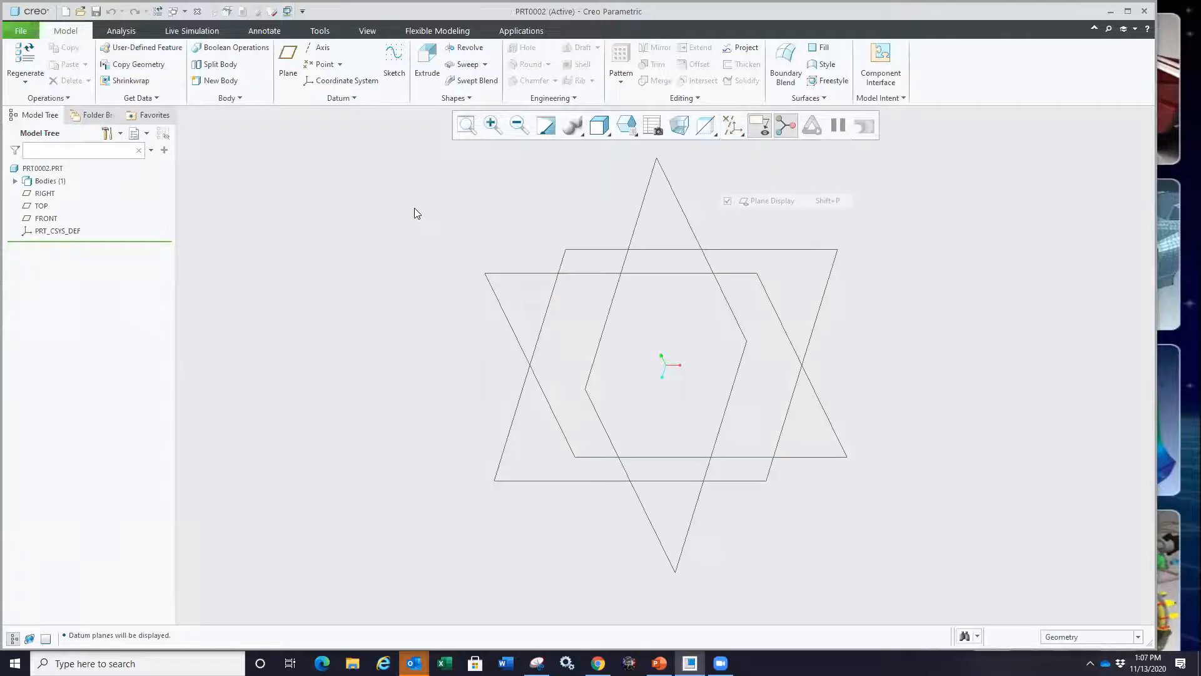
# Step: Sketch a circle about 494 in diameter on the FRONT plane, centred at the origin
pyautogui.click(516, 281)
pyautogui.click(526, 219)
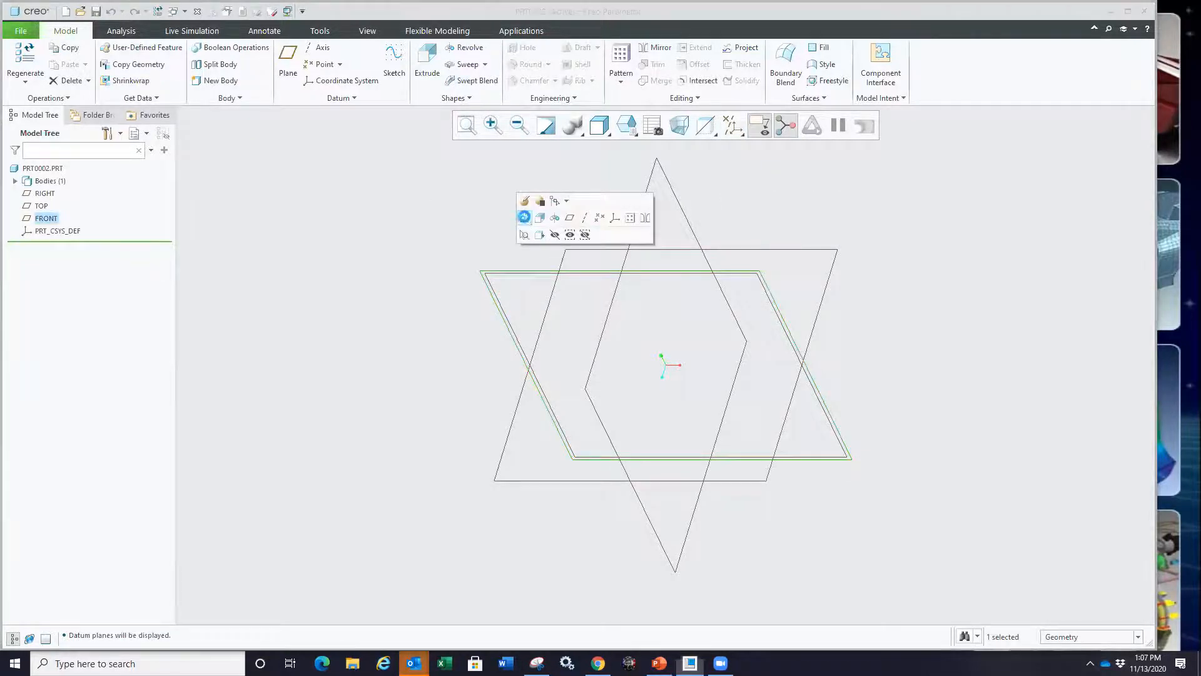
pyautogui.rightClick(551, 305)
pyautogui.click(557, 270)
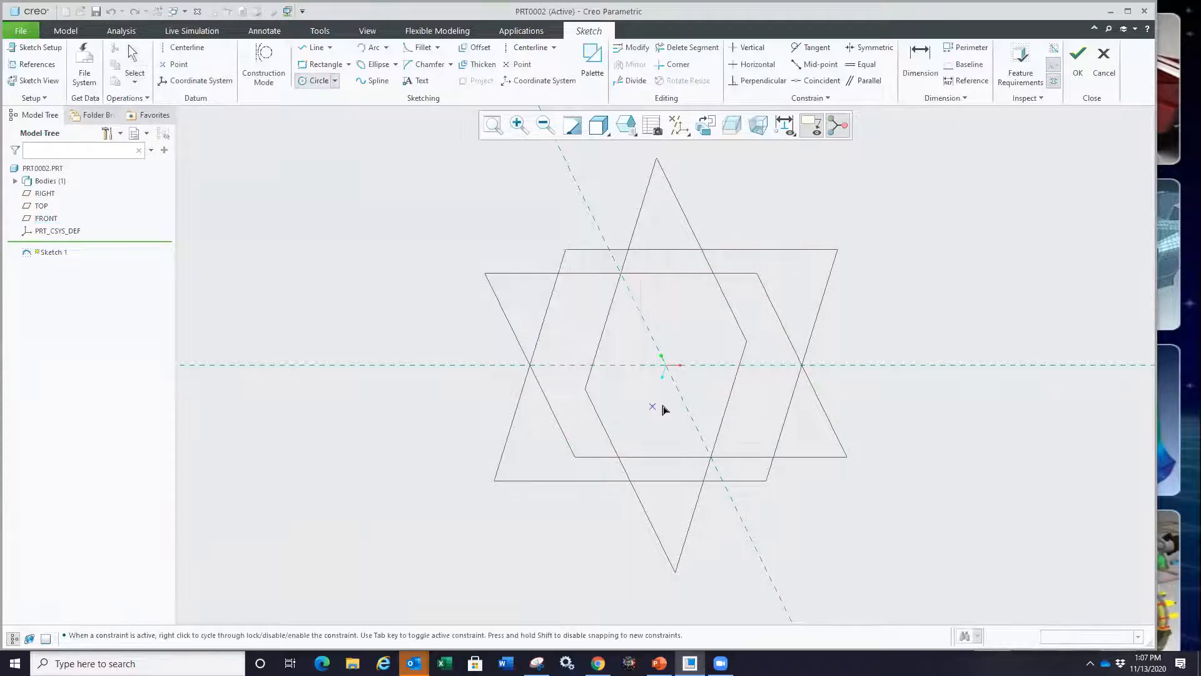
pyautogui.click(664, 366)
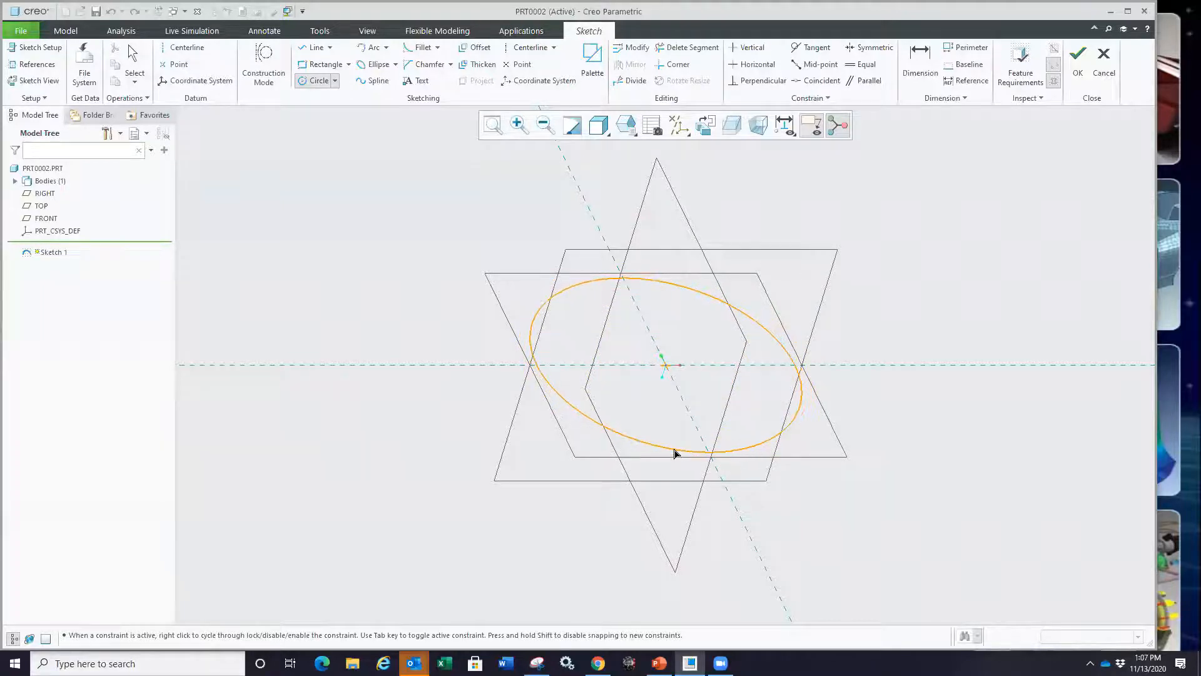
pyautogui.click(675, 454)
pyautogui.middleClick(386, 446)
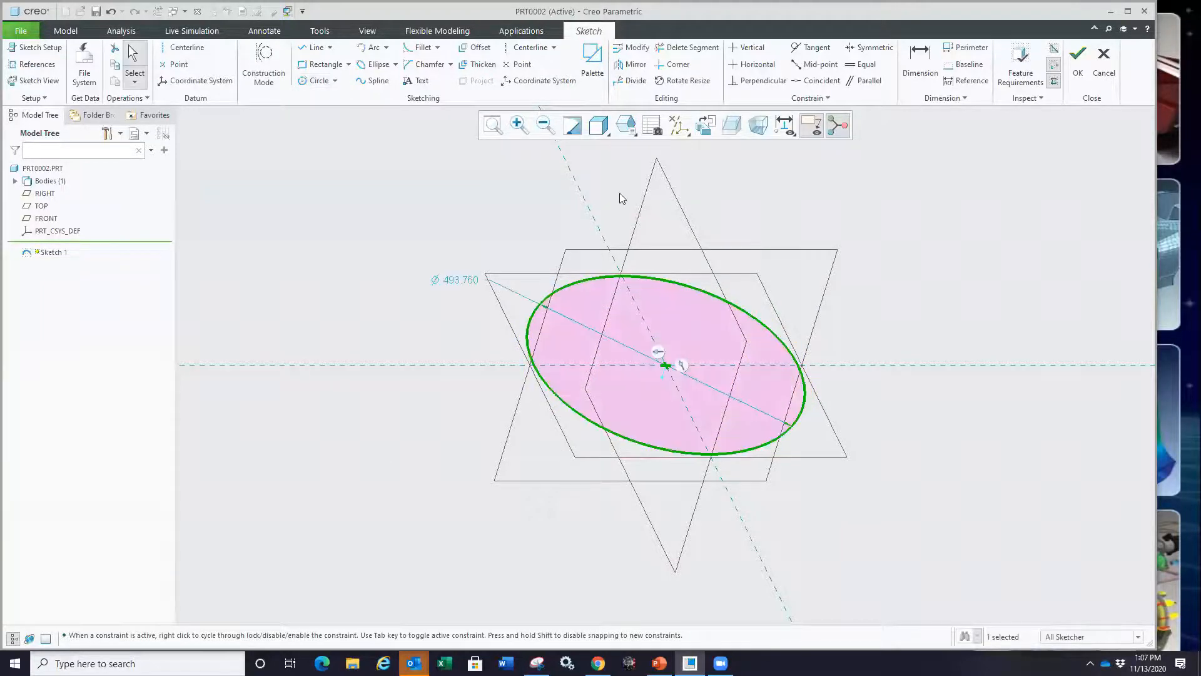
# Step: Quit the circle sketch without saving it
pyautogui.hotkey('ctrl', '1')
pyautogui.click(440, 283)
pyautogui.moveTo(406, 285)
pyautogui.mouseDown()
pyautogui.moveTo(519, 300)
pyautogui.moveTo(383, 247)
pyautogui.moveTo(428, 303)
pyautogui.mouseUp()
pyautogui.press('Escape')
pyautogui.click(637, 355)
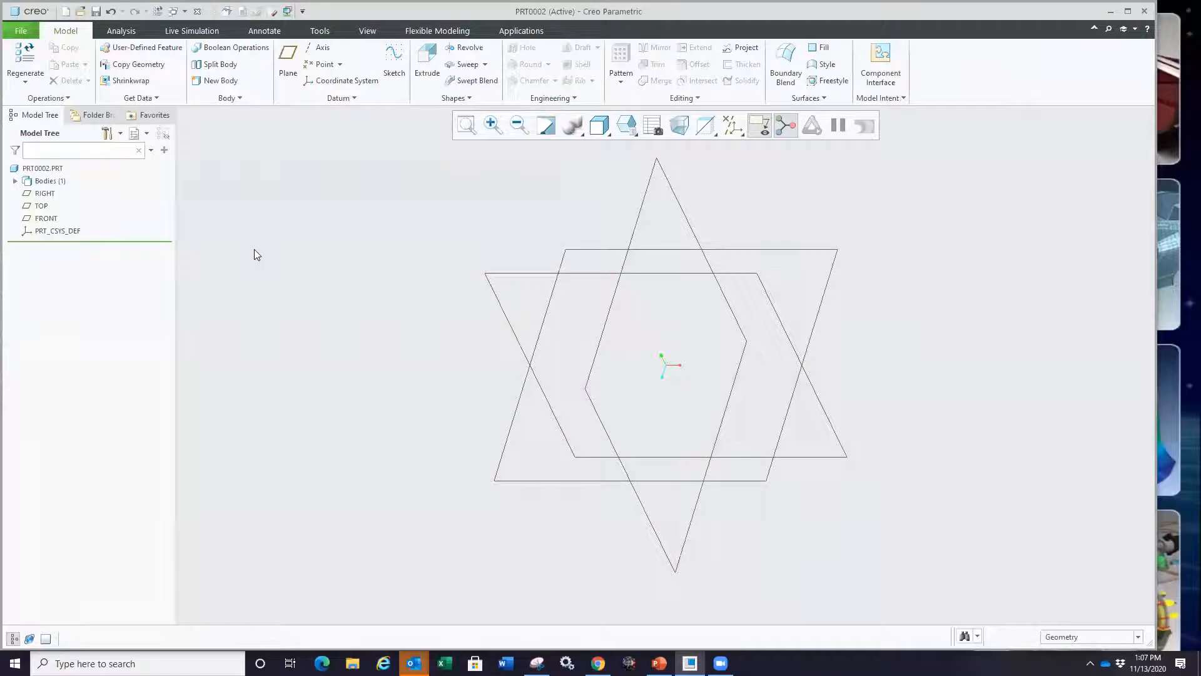
pyautogui.click(42, 194)
pyautogui.hotkey('ctrl', '1')
pyautogui.click(52, 219)
pyautogui.moveTo(41, 172); pyautogui.dragTo(45, 249)
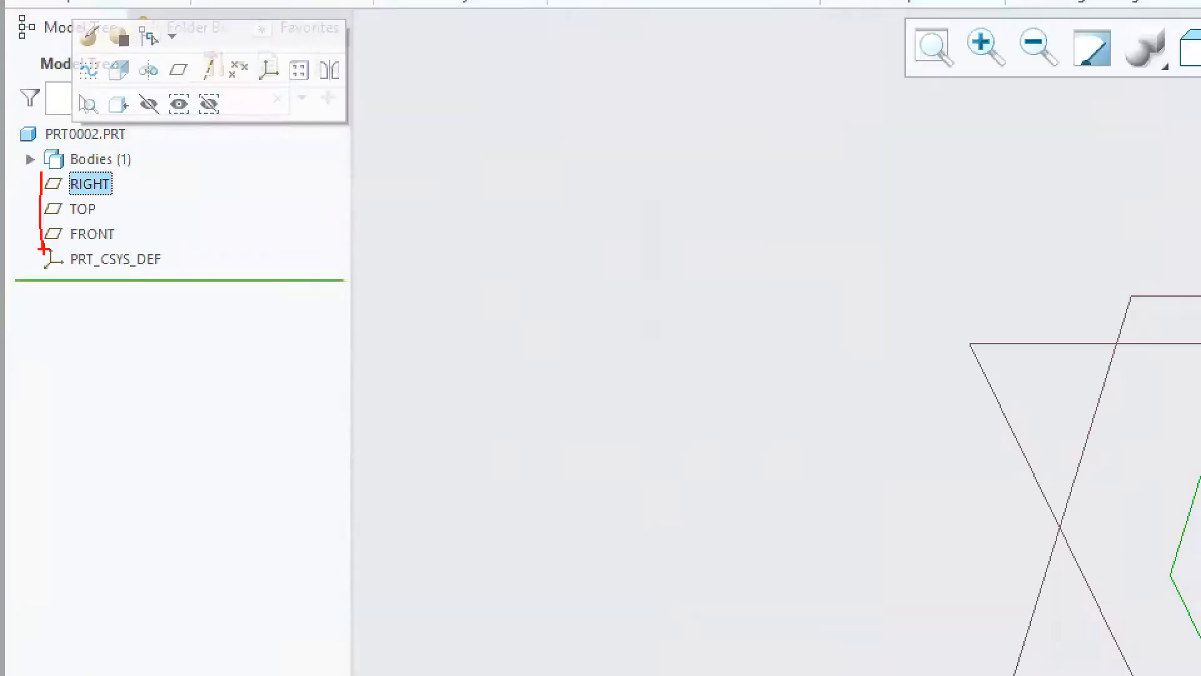
pyautogui.press('Escape')
# Step: Open the FRONT datum plane's definition and examine its outline size settings
pyautogui.click(523, 271)
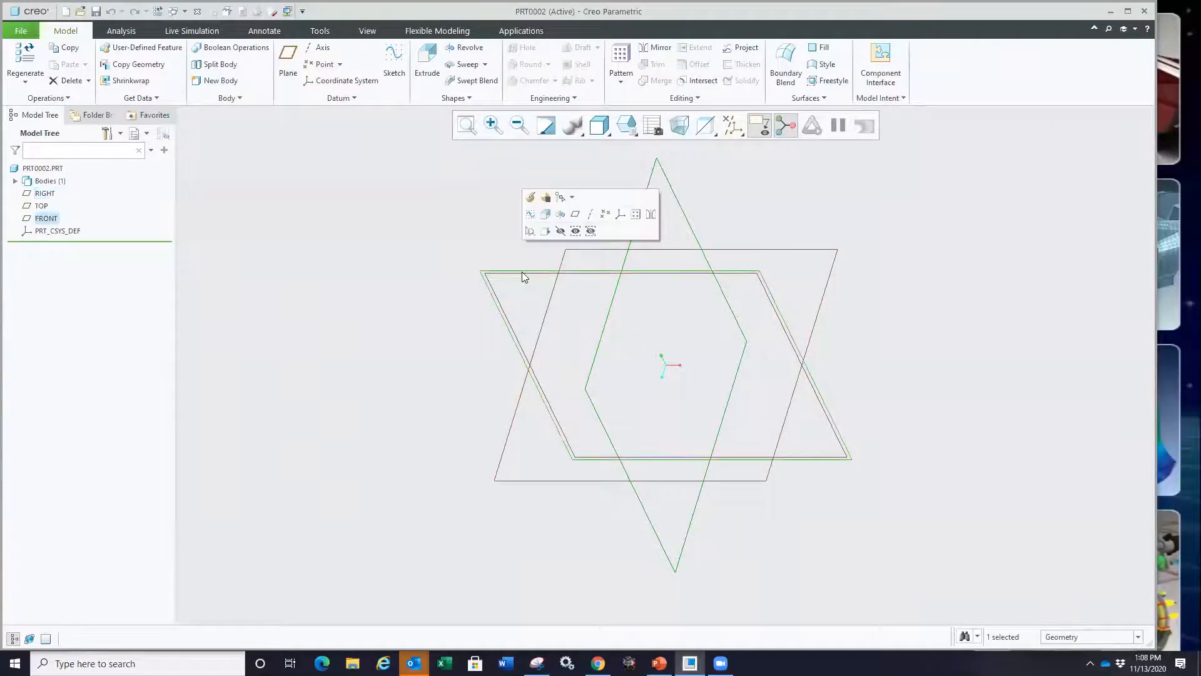
pyautogui.click(575, 213)
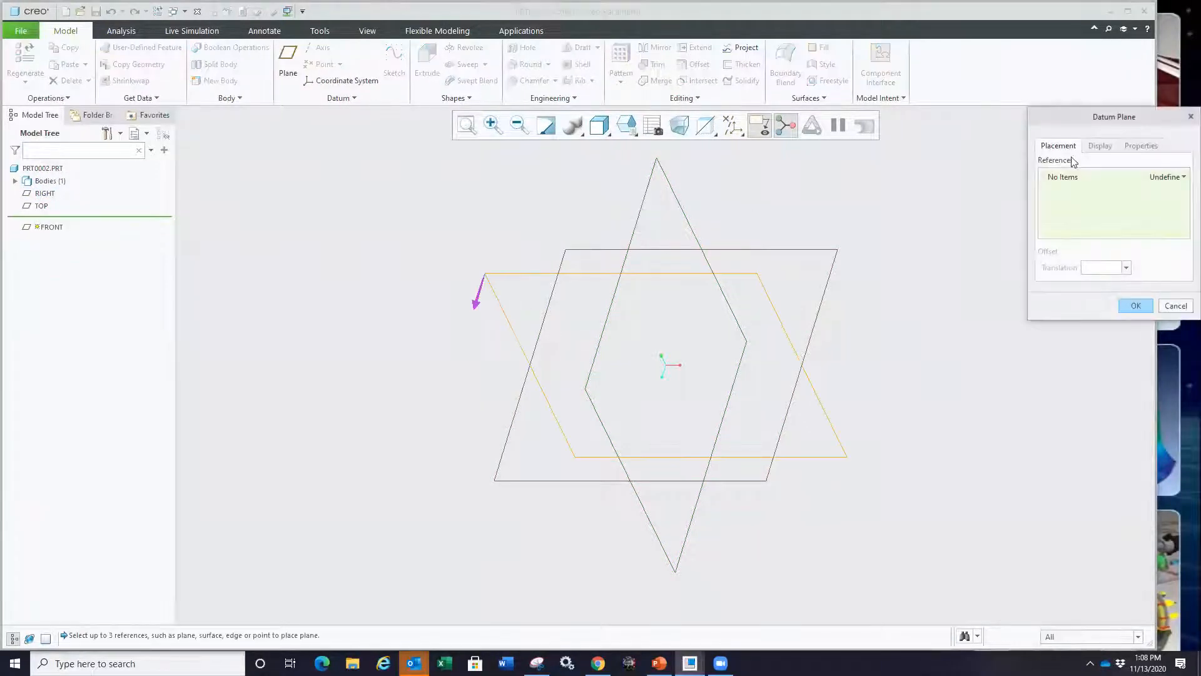
pyautogui.click(1100, 146)
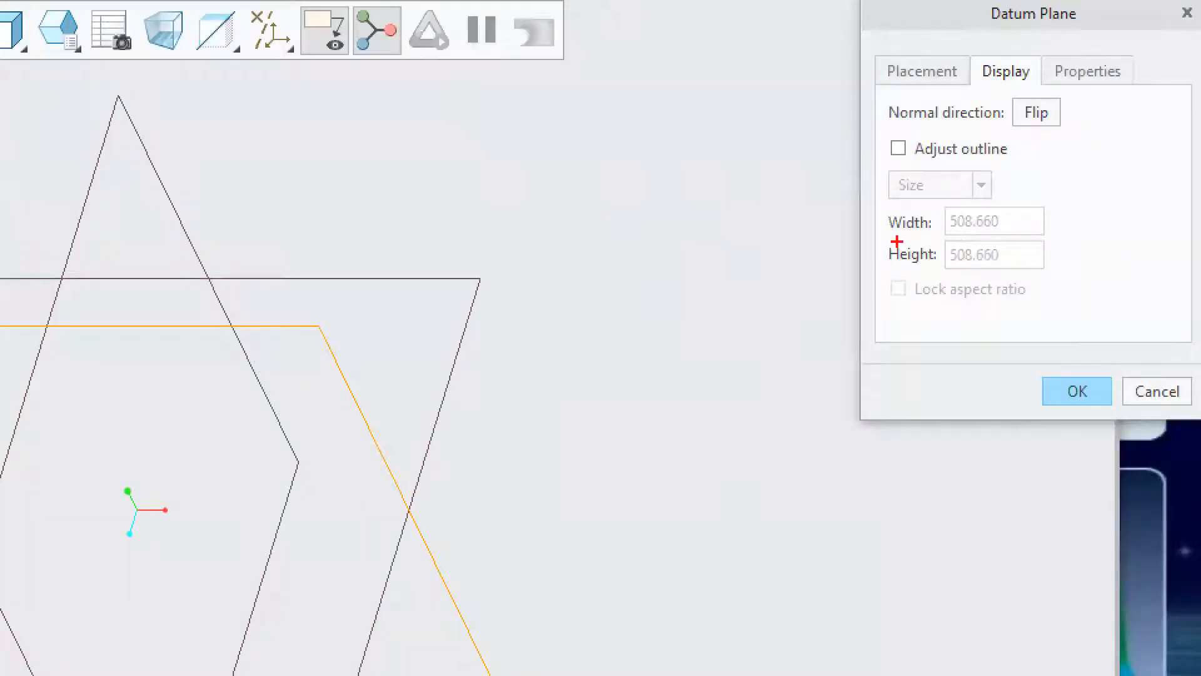
pyautogui.moveTo(1042, 234)
pyautogui.mouseDown()
pyautogui.moveTo(1080, 244)
pyautogui.moveTo(1083, 216)
pyautogui.mouseUp()
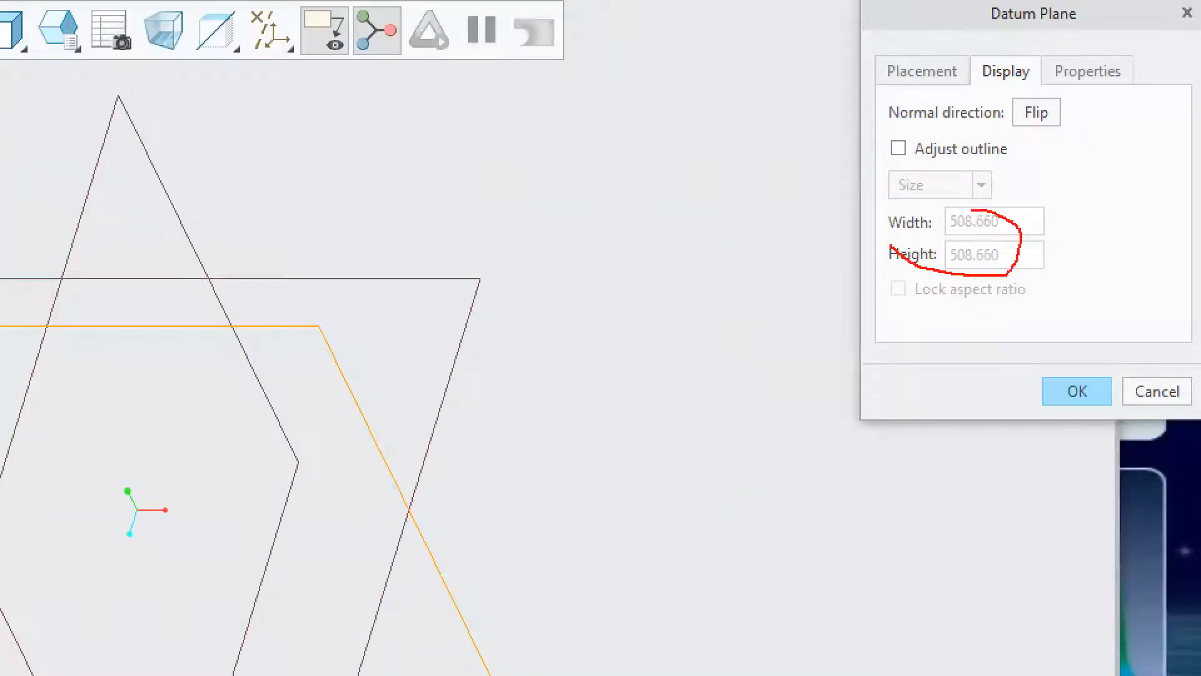
pyautogui.moveTo(890, 246); pyautogui.dragTo(922, 208)
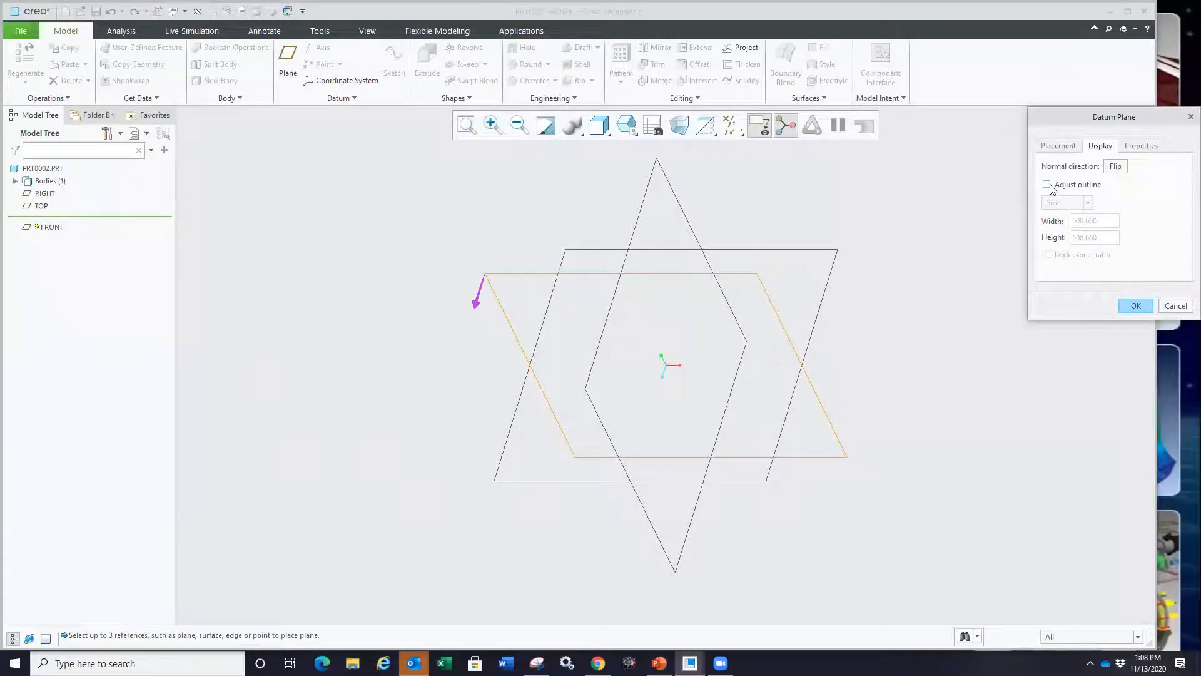
# Step: Enable outline adjustment for the FRONT plane, set the width to 100, lock the aspect ratio and set the height to 100
pyautogui.click(1046, 184)
pyautogui.doubleClick(1104, 220)
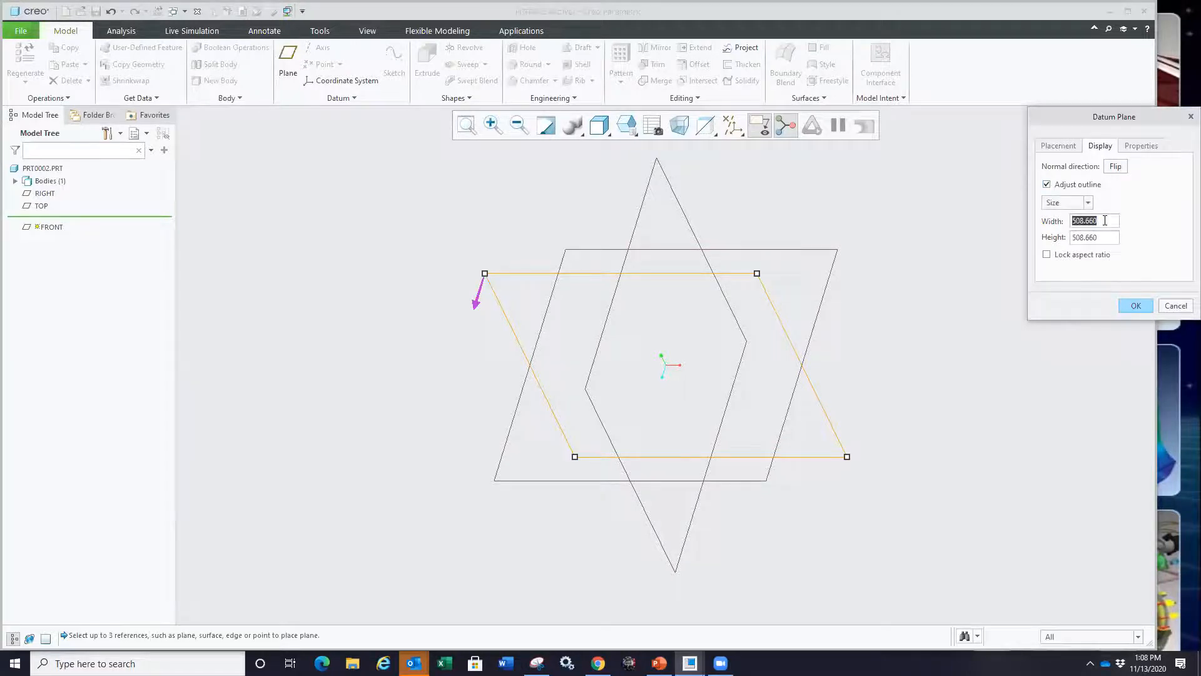
pyautogui.write('100')
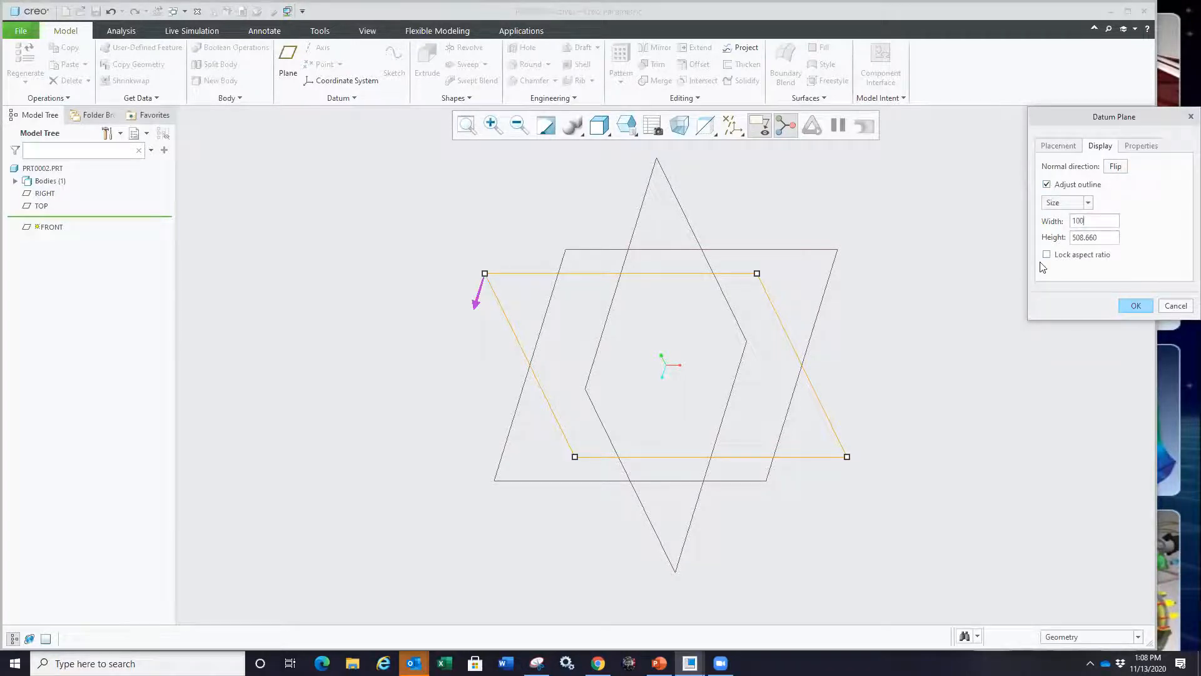
pyautogui.click(1046, 254)
pyautogui.doubleClick(1083, 237)
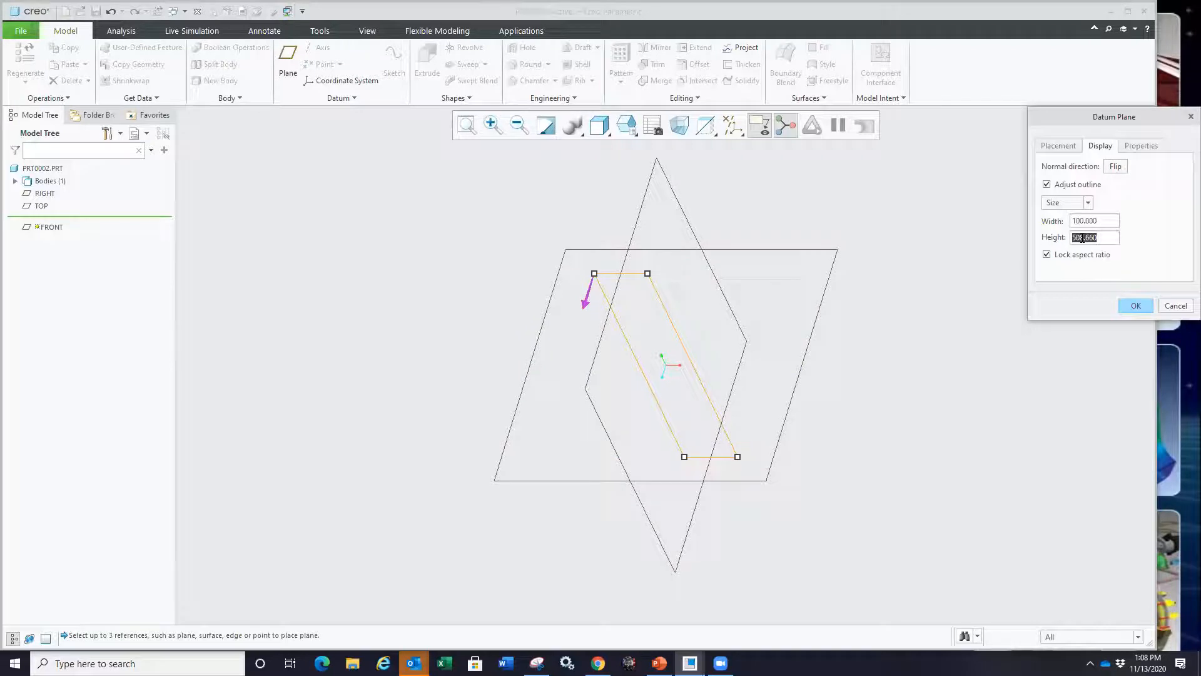
pyautogui.write('100')
pyautogui.press('Return')
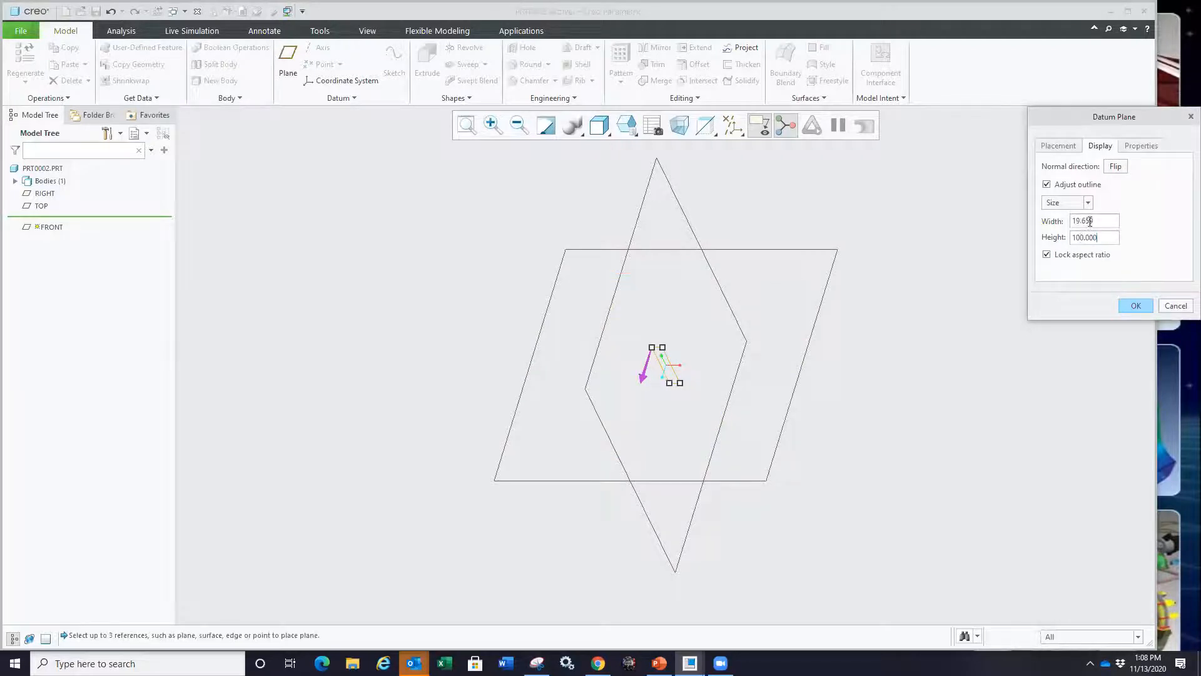
# Step: Toggle the aspect ratio lock, set the FRONT plane's outline width to 100, and cancel the plane edit
pyautogui.doubleClick(1089, 221)
pyautogui.click(1047, 254)
pyautogui.doubleClick(1086, 222)
pyautogui.write('100')
pyautogui.press('Return')
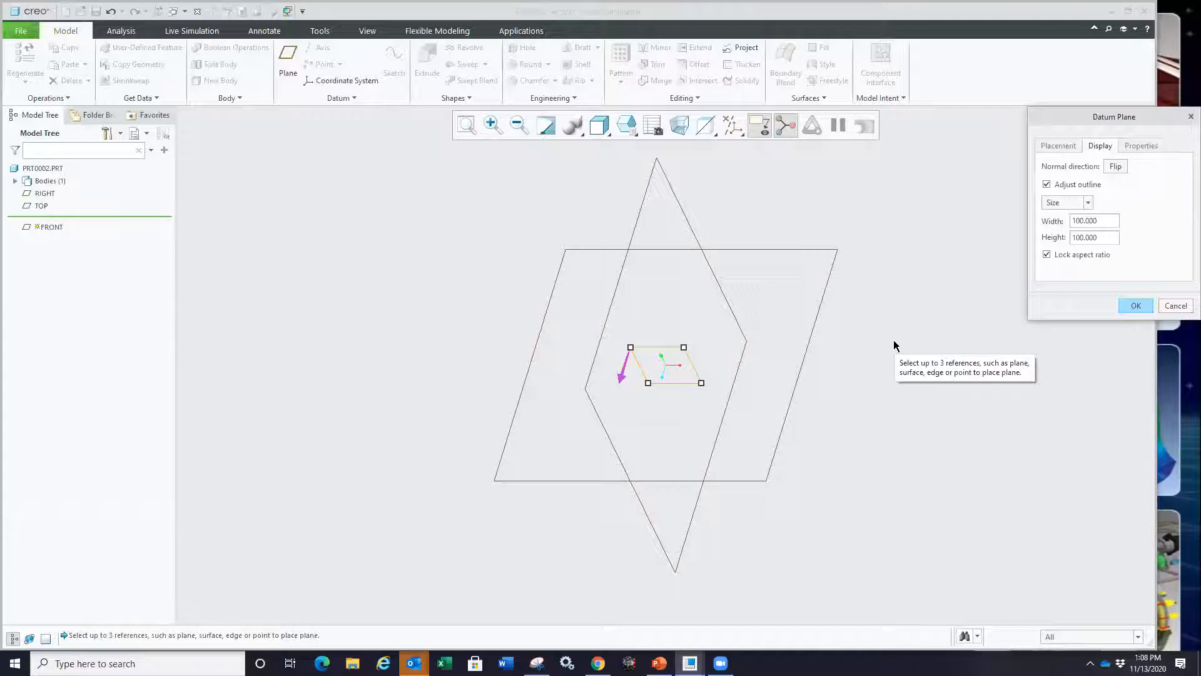
pyautogui.click(1175, 306)
pyautogui.click(645, 351)
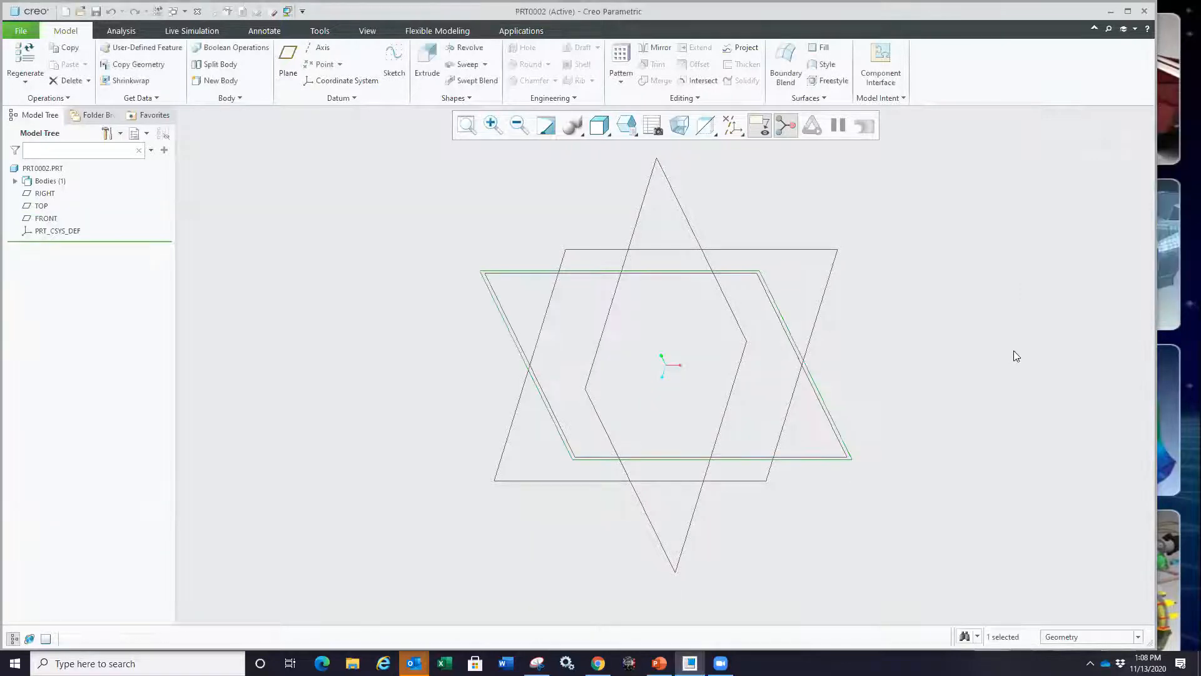
# Step: Start an extrusion on the FRONT plane and sketch a rectangle about 317 wide by 361 high as its section
pyautogui.click(1014, 352)
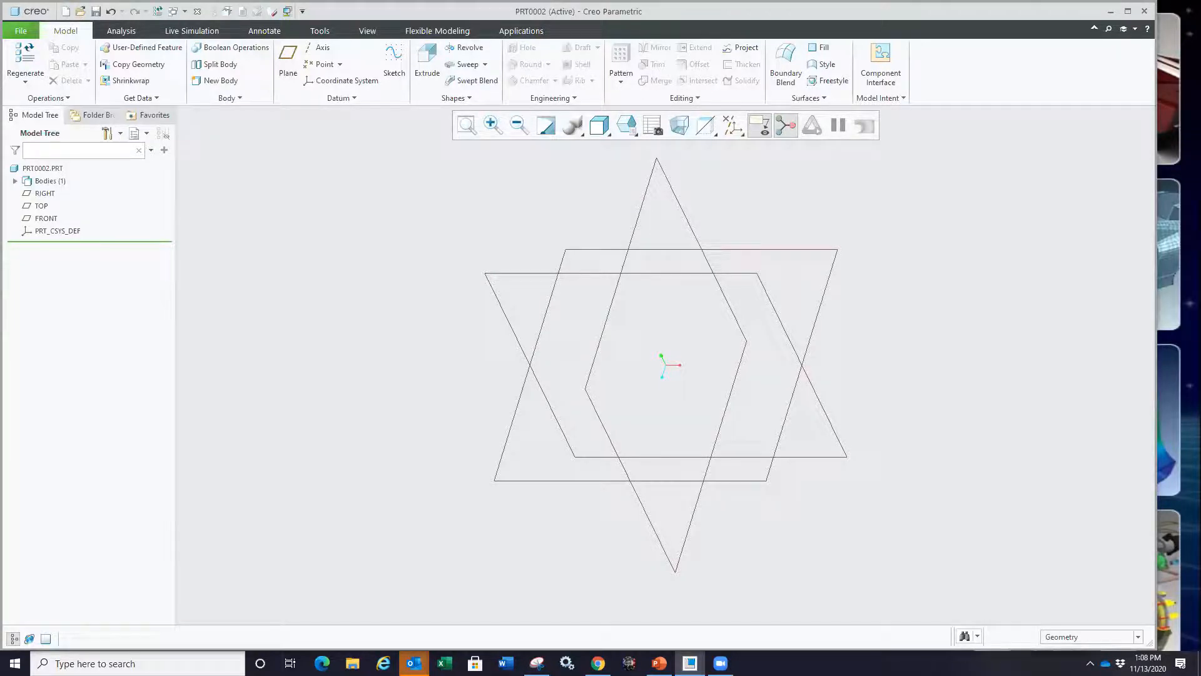
pyautogui.click(508, 273)
pyautogui.click(532, 233)
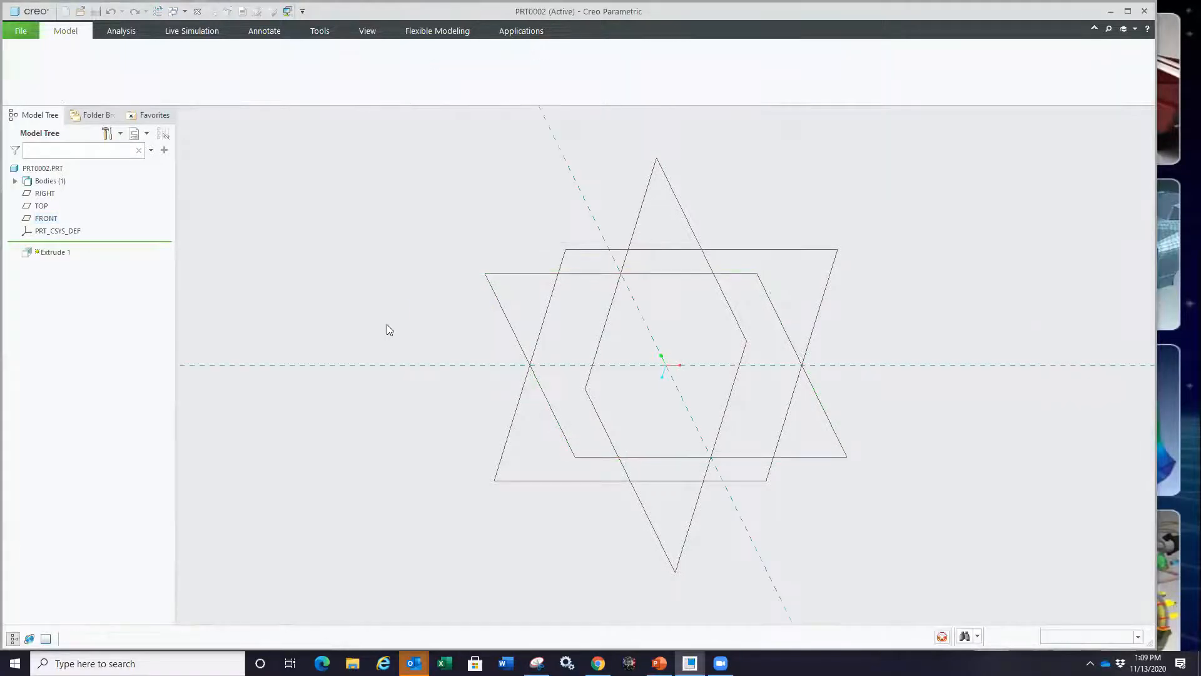
pyautogui.rightClick(387, 324)
pyautogui.click(438, 349)
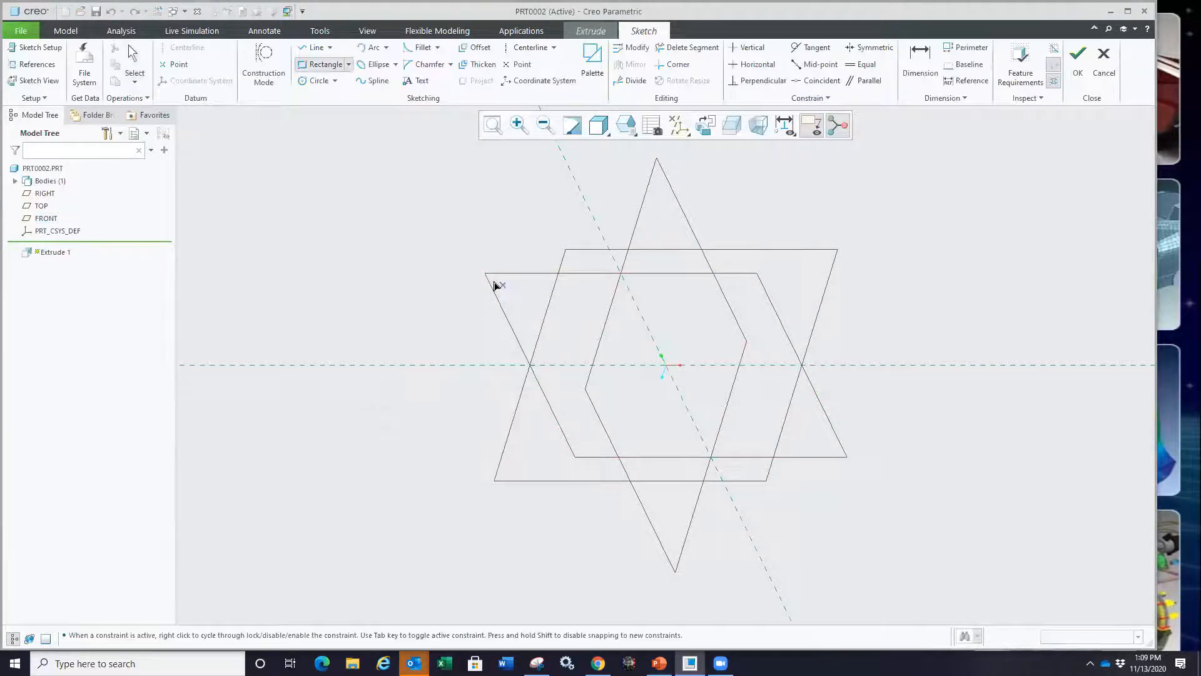
pyautogui.click(452, 313)
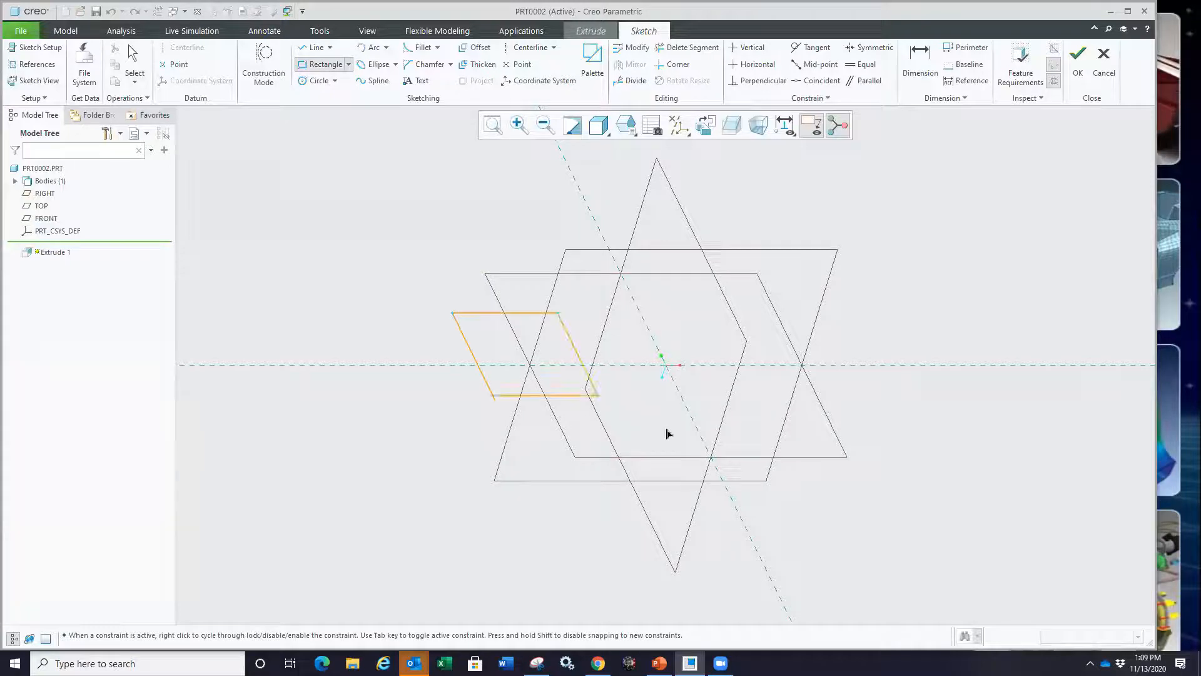
pyautogui.click(686, 443)
# Step: Accept the rectangular section and complete the solid block extrusion with a depth of about 339
pyautogui.middleClick(463, 470)
pyautogui.rightClick(348, 320)
pyautogui.click(378, 457)
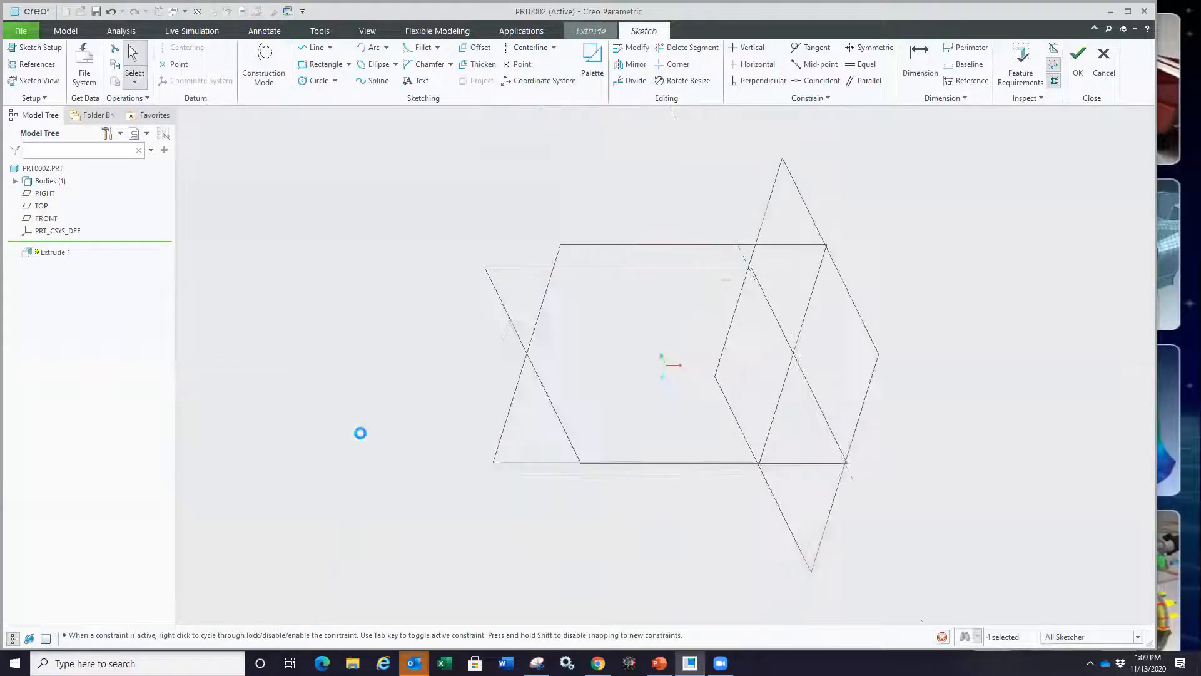
pyautogui.middleClick(394, 404)
pyautogui.moveTo(332, 446); pyautogui.dragTo(615, 311, button='middle')
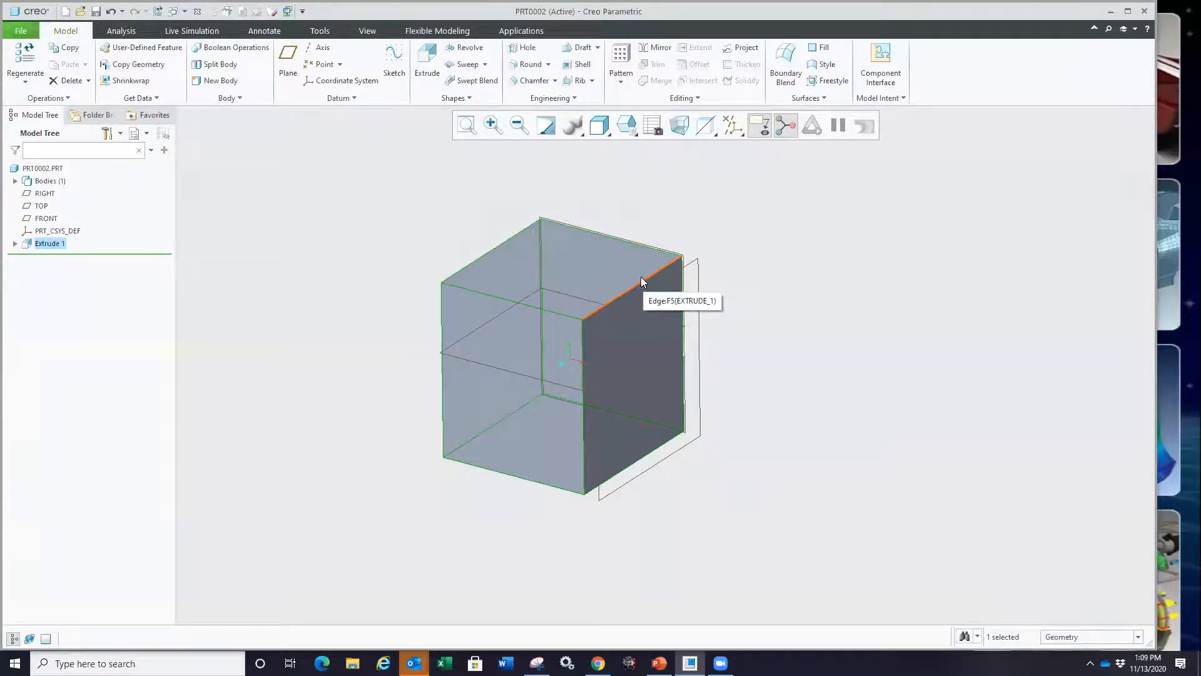
# Step: Start a Round feature and choose the intent edges running along the block's depth from the list of overlapping candidates
pyautogui.click(527, 64)
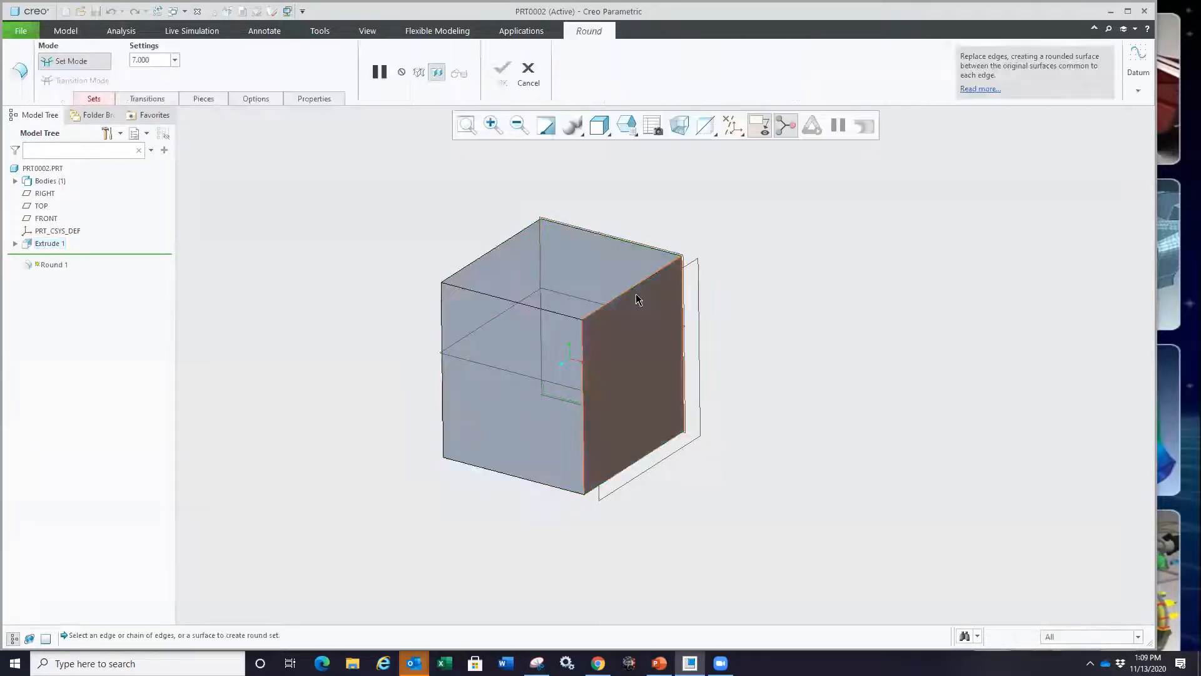
pyautogui.rightClick(632, 288)
pyautogui.click(666, 325)
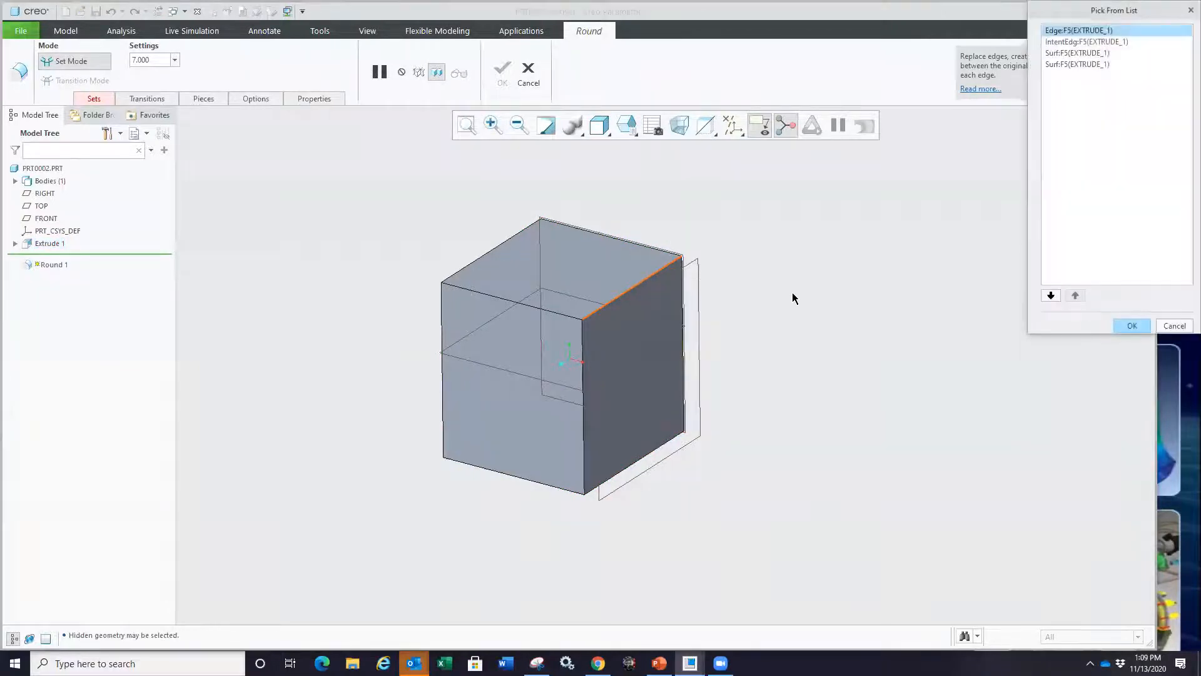
pyautogui.click(1084, 42)
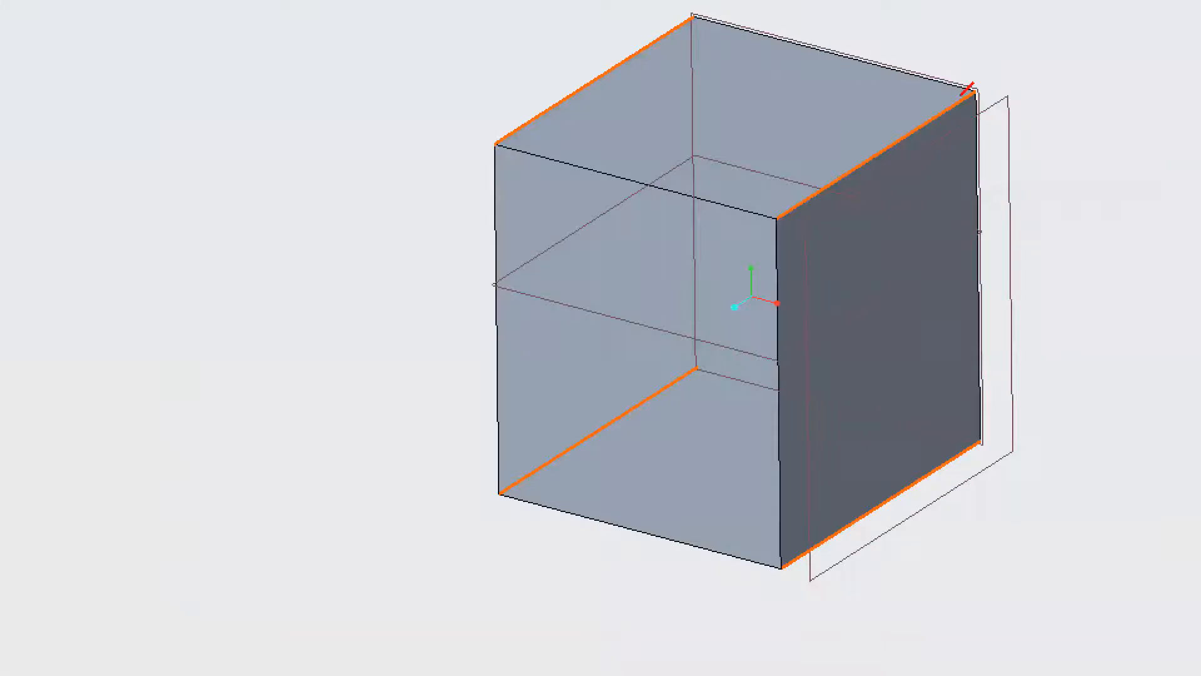
pyautogui.moveTo(968, 88); pyautogui.dragTo(845, 183)
pyautogui.moveTo(675, 25); pyautogui.dragTo(505, 160)
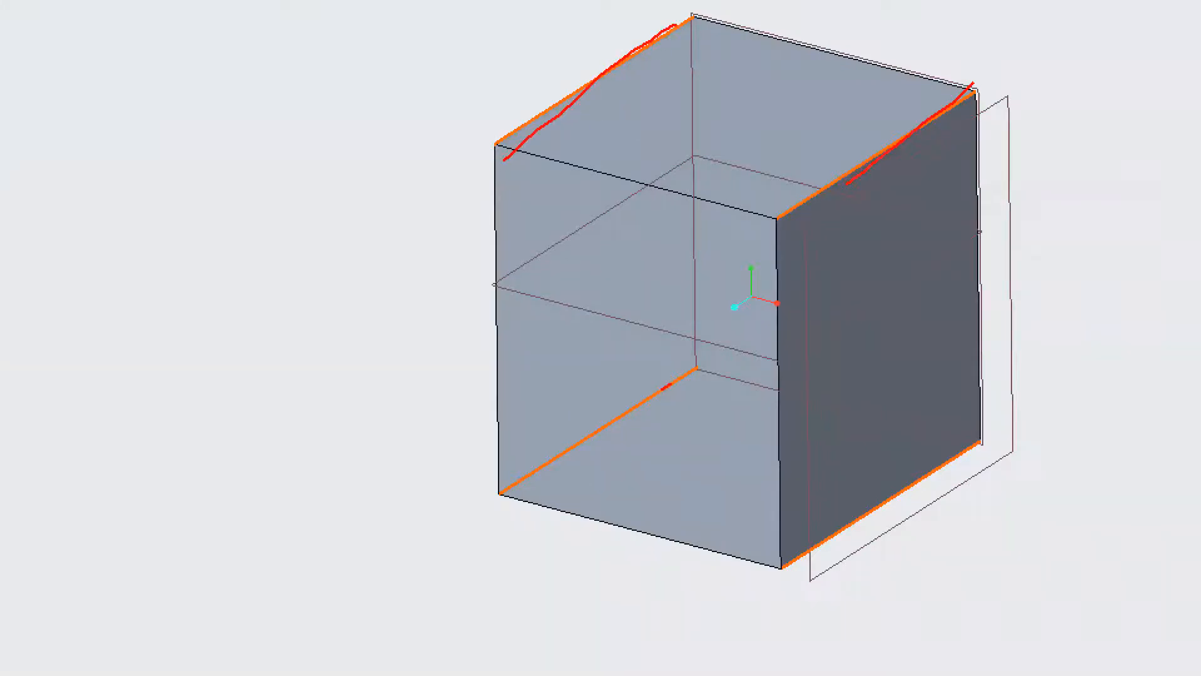
pyautogui.moveTo(668, 385); pyautogui.dragTo(508, 479)
pyautogui.moveTo(974, 452); pyautogui.dragTo(822, 561)
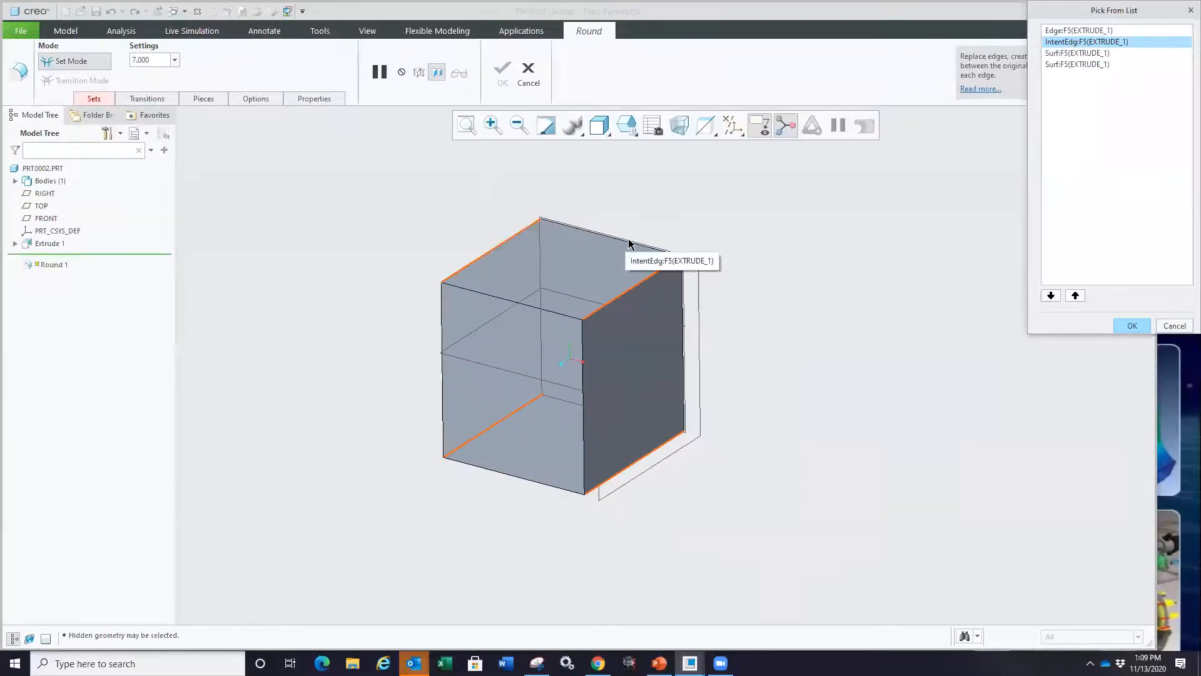
# Step: Accept the list pick and collect the front, back and connecting side intent edges of the block in one round set
pyautogui.click(1132, 325)
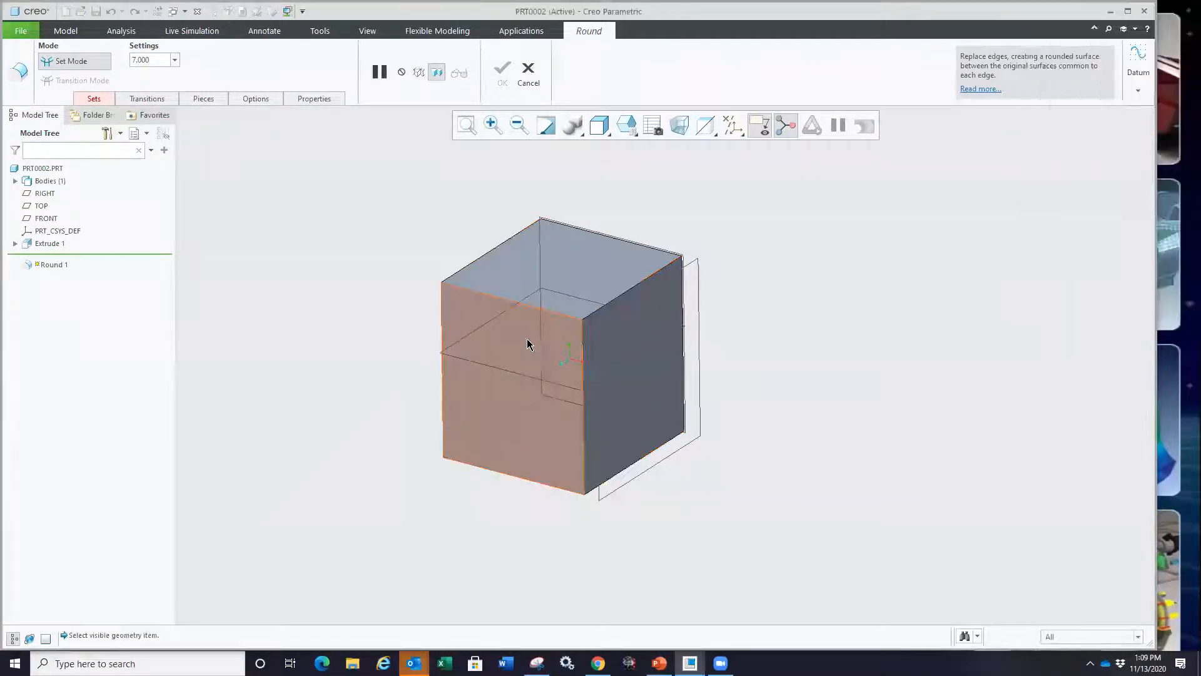
pyautogui.click(498, 301)
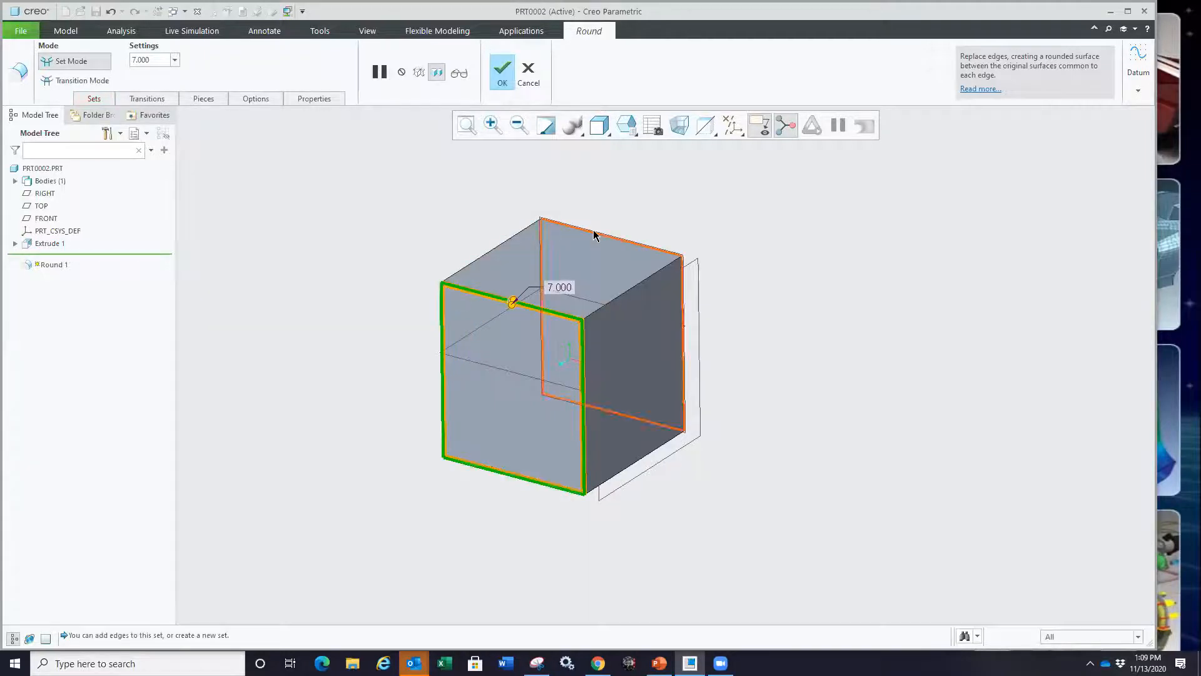
pyautogui.keyDown('ctrl'); pyautogui.click(594, 235); pyautogui.keyUp('ctrl')
pyautogui.keyDown('ctrl'); pyautogui.click(490, 251); pyautogui.keyUp('ctrl')
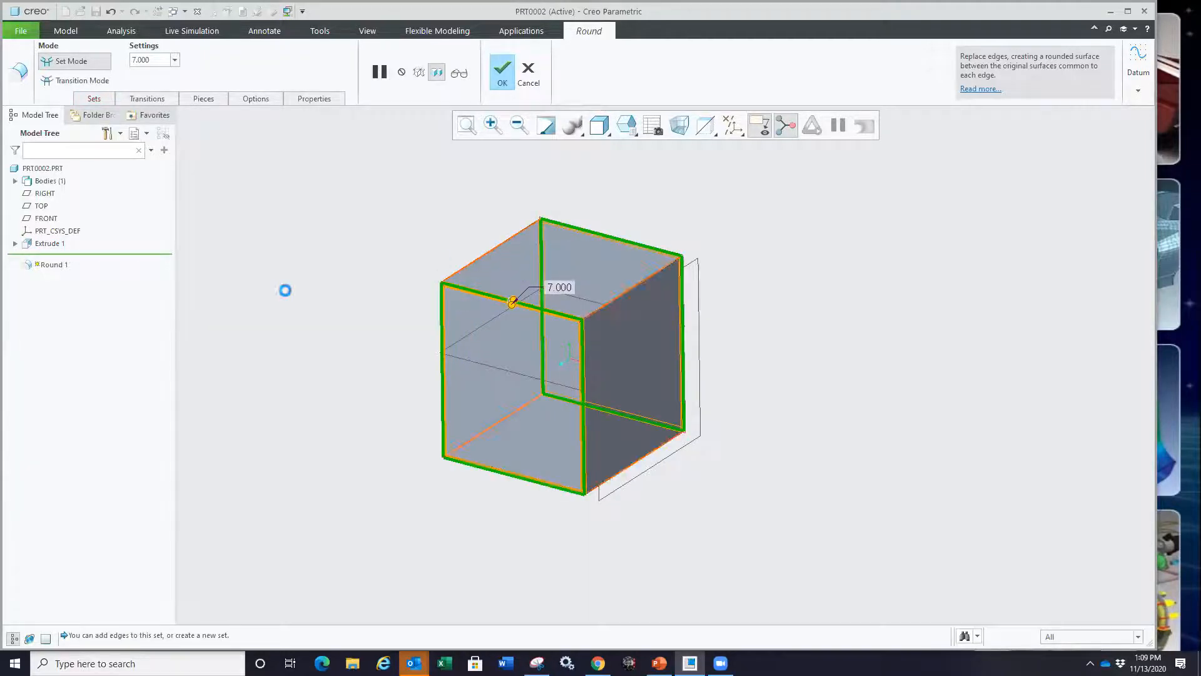
# Step: Examine the round set's intent edge references and check which block edges they cover
pyautogui.click(92, 99)
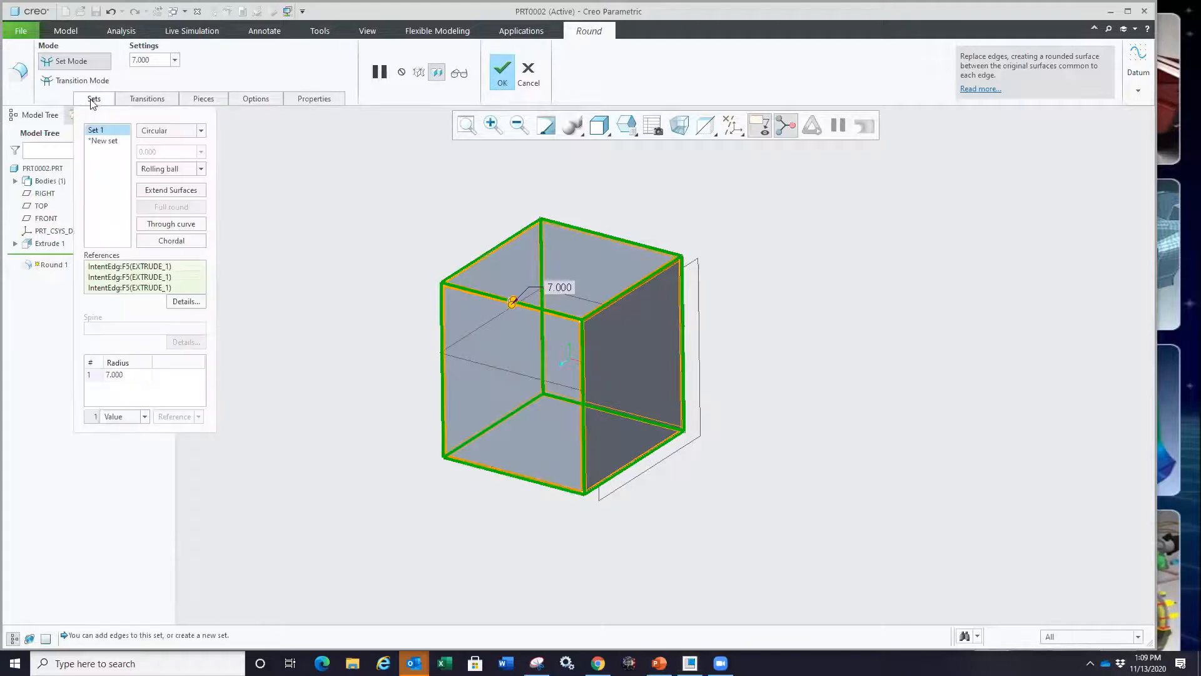
pyautogui.click(95, 288)
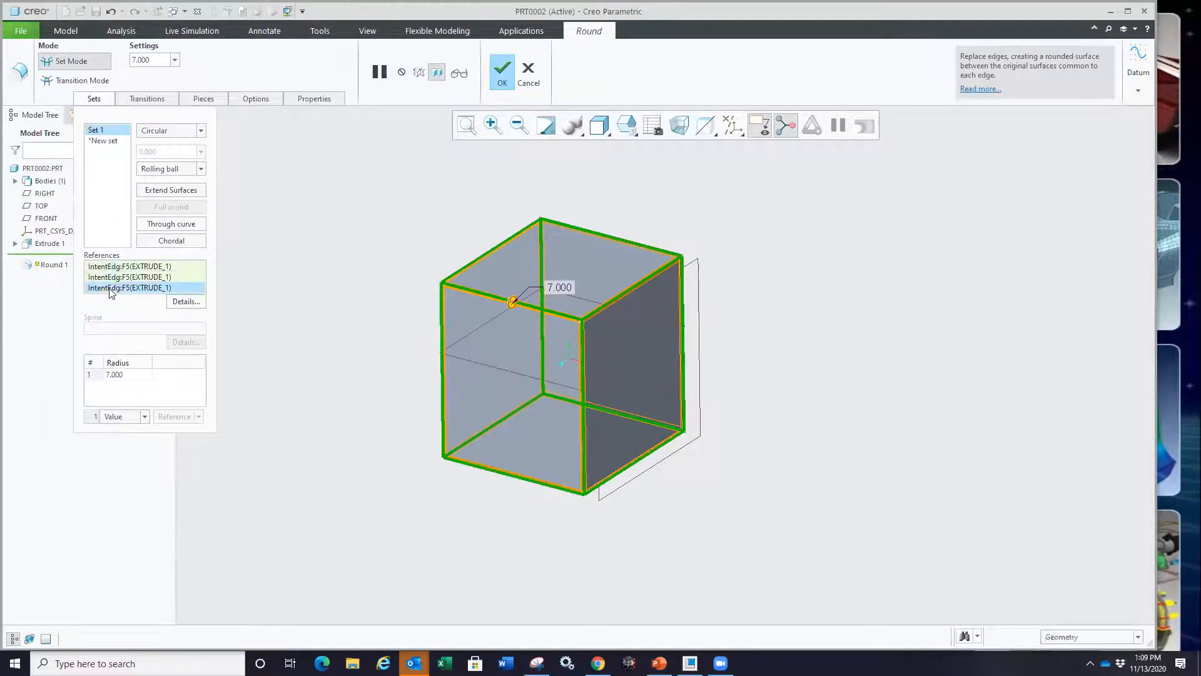
pyautogui.moveTo(380, 319)
pyautogui.mouseDown(button='middle')
pyautogui.moveTo(314, 306)
pyautogui.moveTo(260, 343)
pyautogui.moveTo(267, 332)
pyautogui.mouseUp(button='middle')
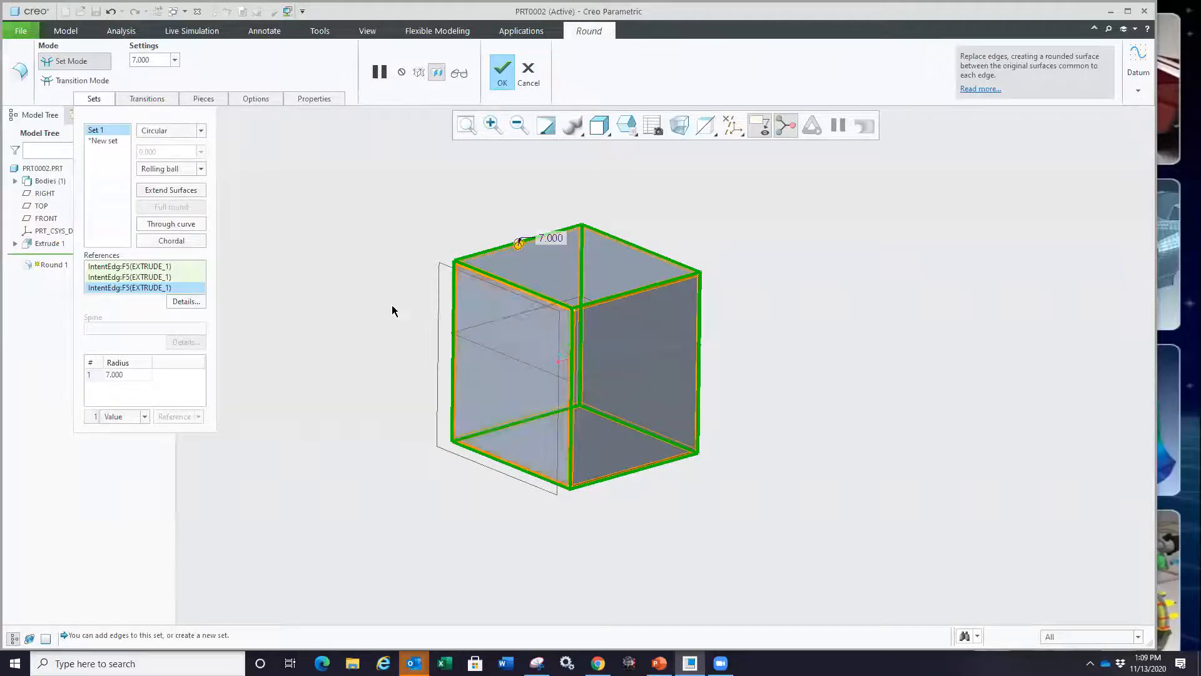
pyautogui.moveTo(348, 370); pyautogui.dragTo(477, 338, button='middle')
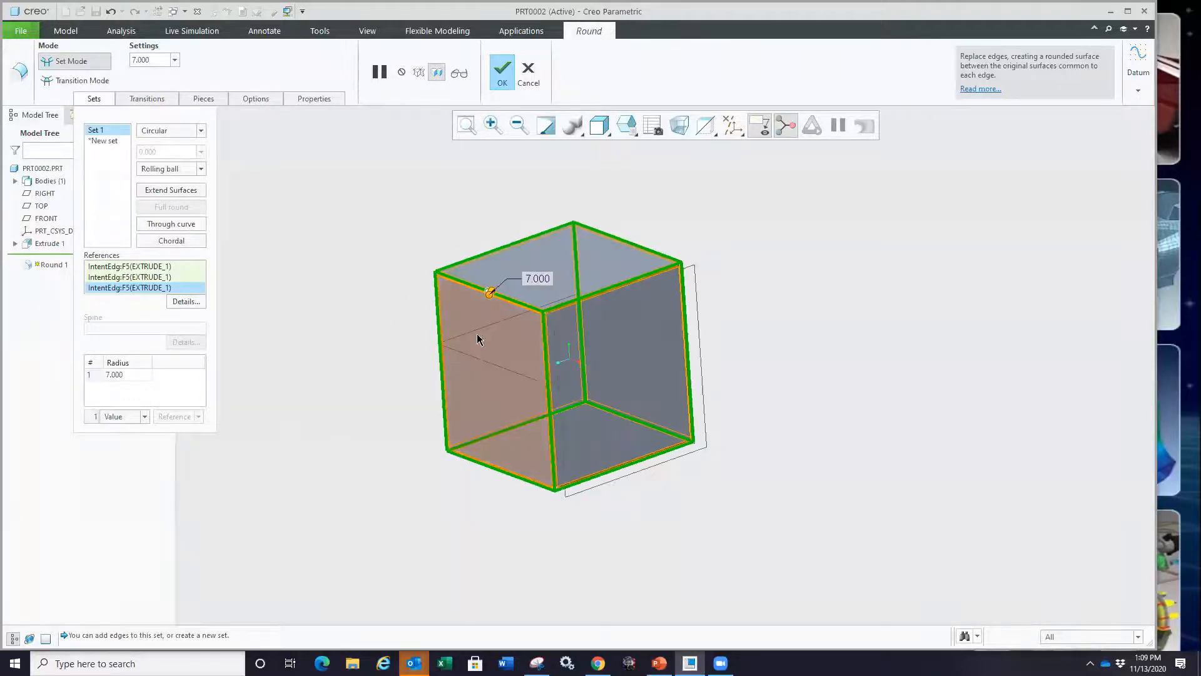
# Step: Enlarge the round radius to about 24 on all block edges and complete the round
pyautogui.scroll(-1, 490, 295)
pyautogui.moveTo(490, 296); pyautogui.dragTo(490, 309)
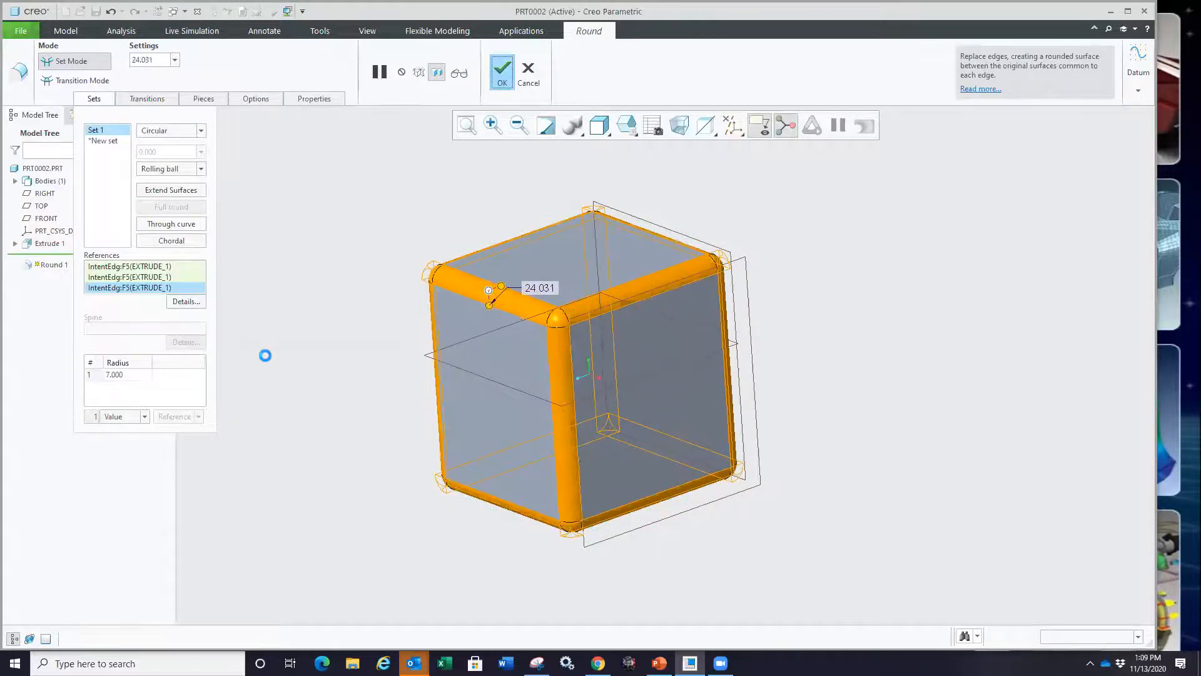
pyautogui.middleClick(497, 373)
# Step: Open the section sketch of Extrude 1 for editing and delete the rectangle's upper and left lines
pyautogui.click(497, 373)
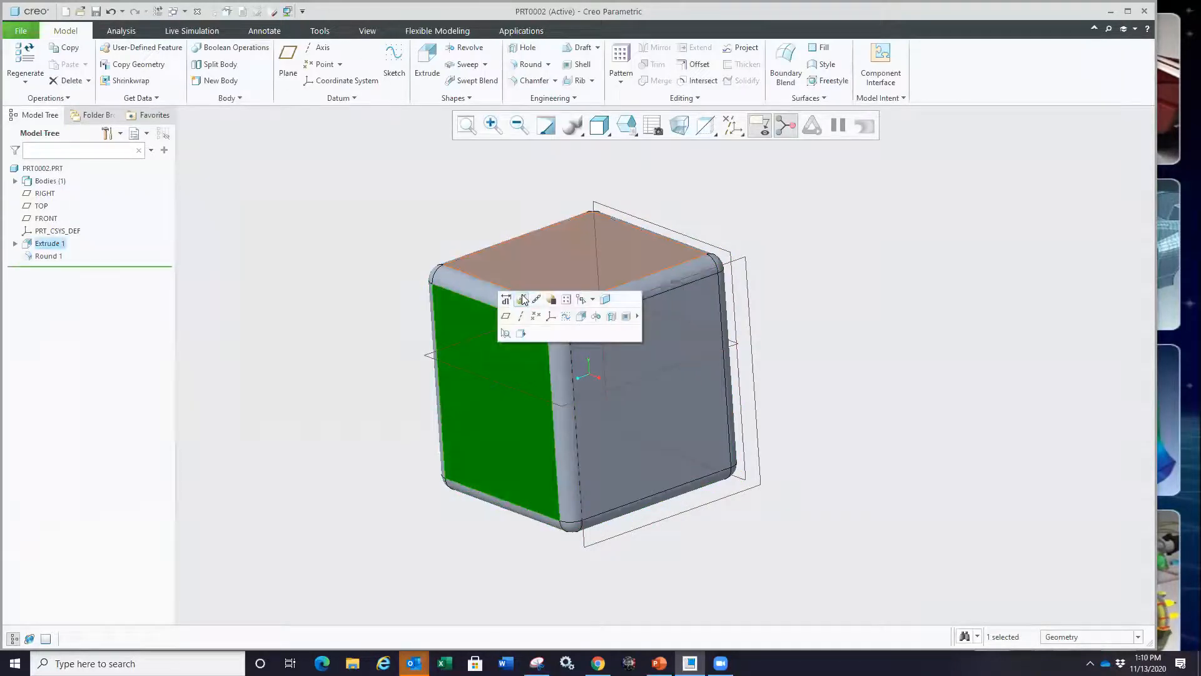
pyautogui.click(522, 300)
pyautogui.moveTo(401, 319); pyautogui.dragTo(379, 309, button='middle')
pyautogui.rightClick(379, 309)
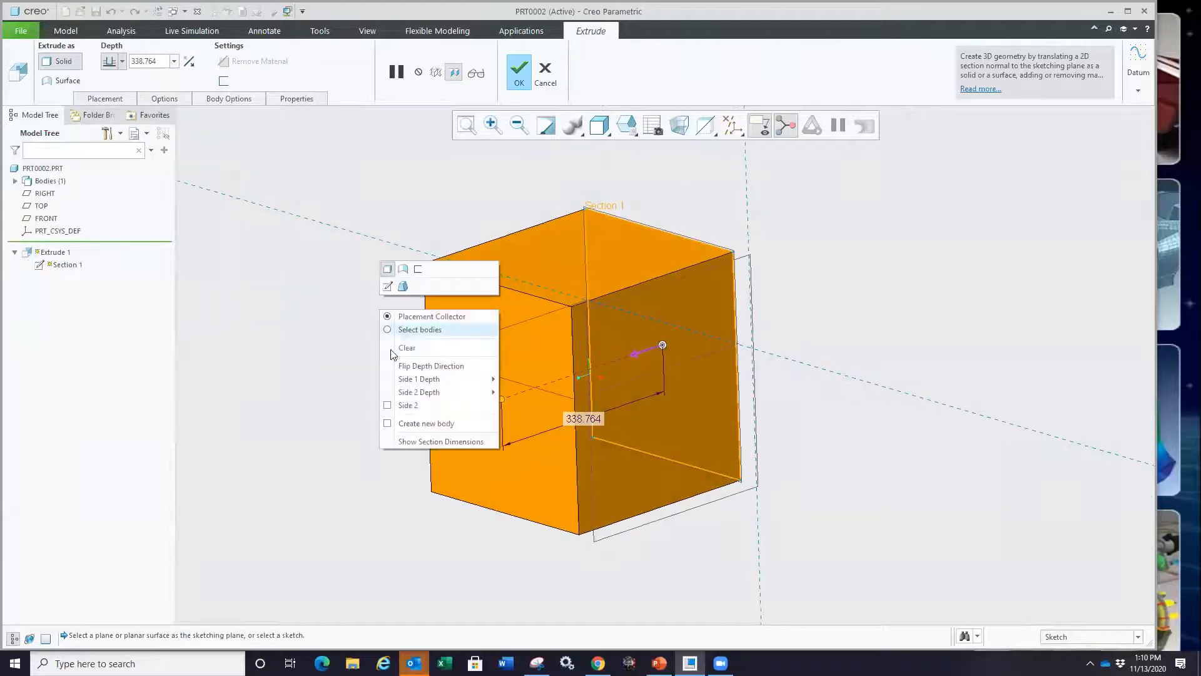
pyautogui.click(387, 286)
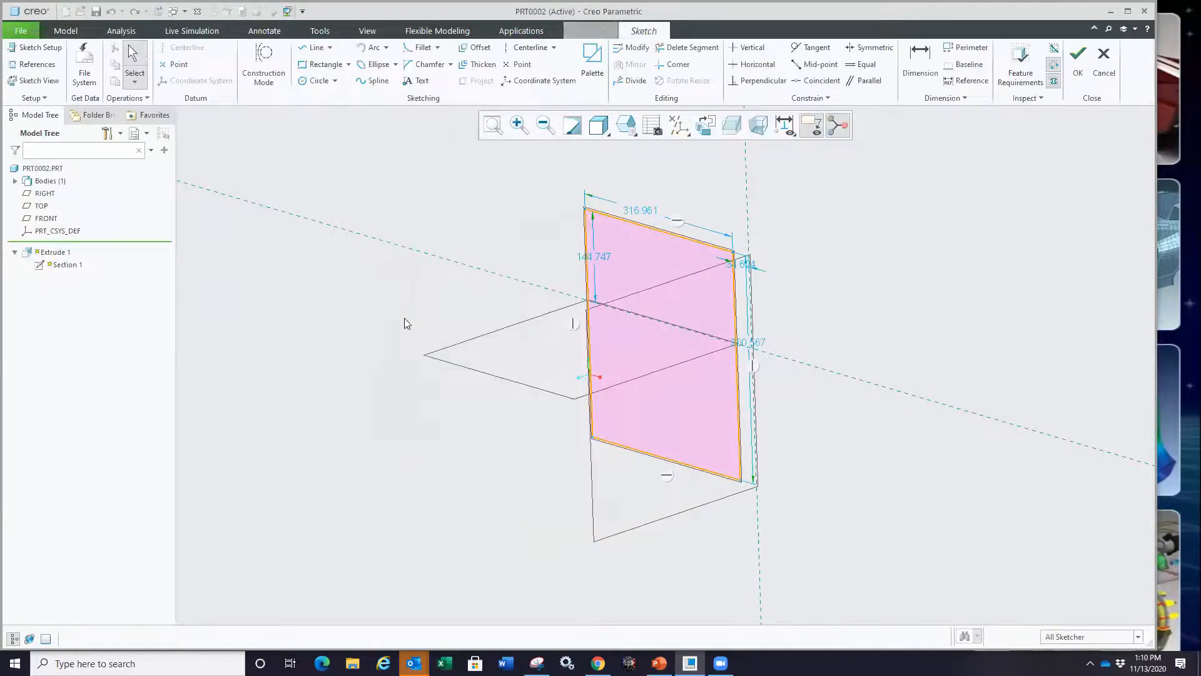
pyautogui.click(668, 235)
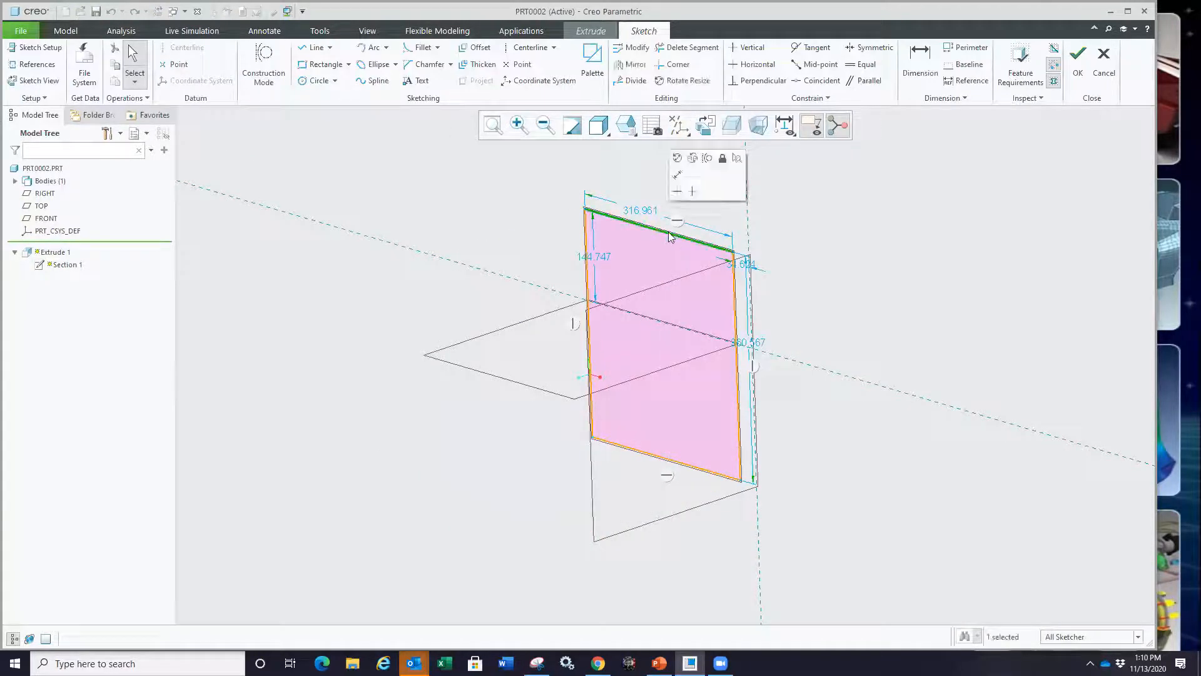
pyautogui.press('Delete')
pyautogui.click(587, 269)
pyautogui.press('Delete')
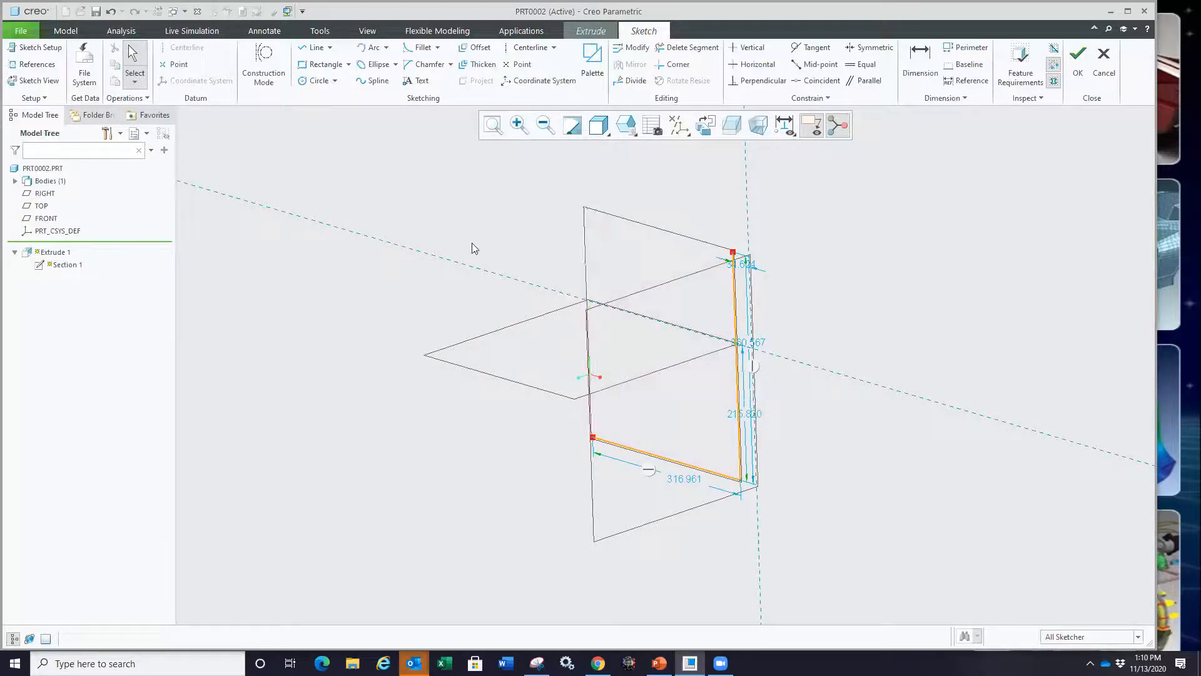
# Step: Close the open section with a chain of four slanted lines from the lower-left corner to the right line's upper end, forming a chair-like profile
pyautogui.rightClick(431, 307)
pyautogui.click(456, 341)
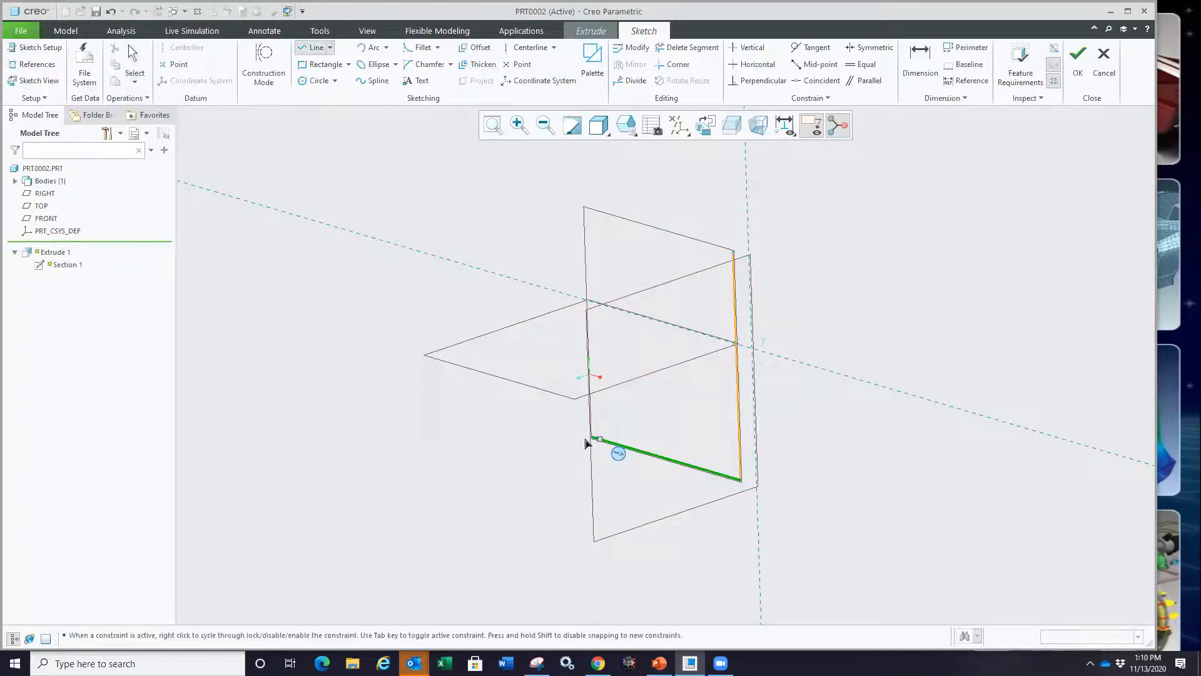
pyautogui.click(591, 435)
pyautogui.click(341, 142)
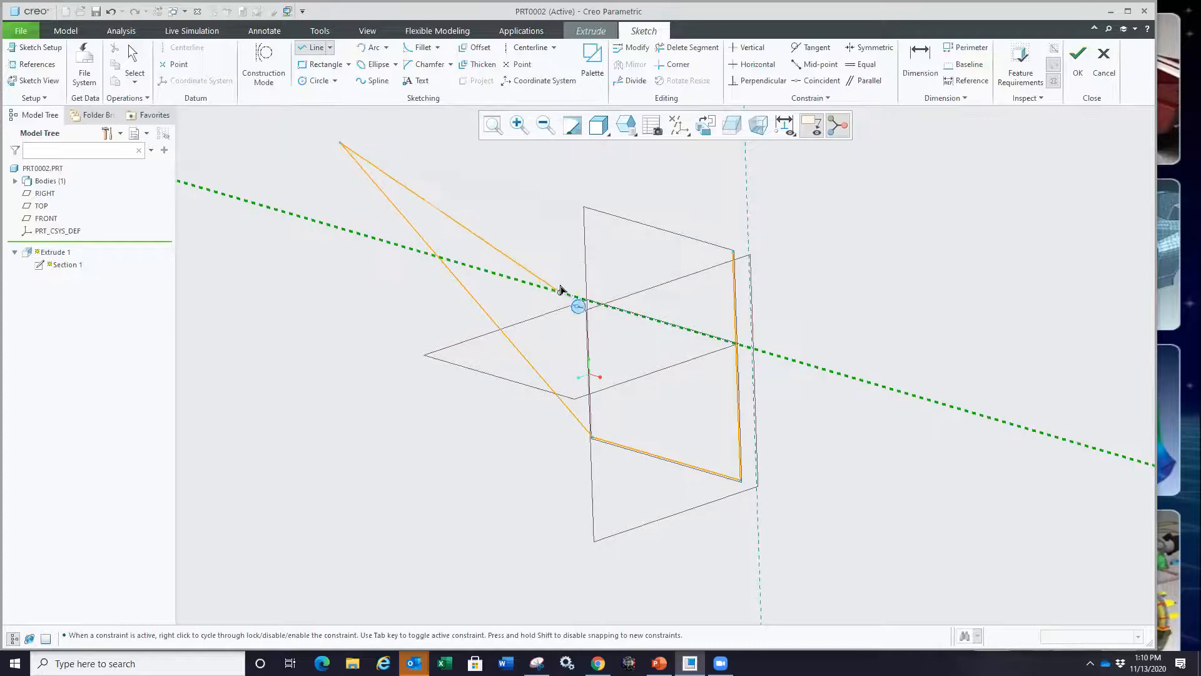
pyautogui.scroll(-4, 531, 250)
pyautogui.click(535, 173)
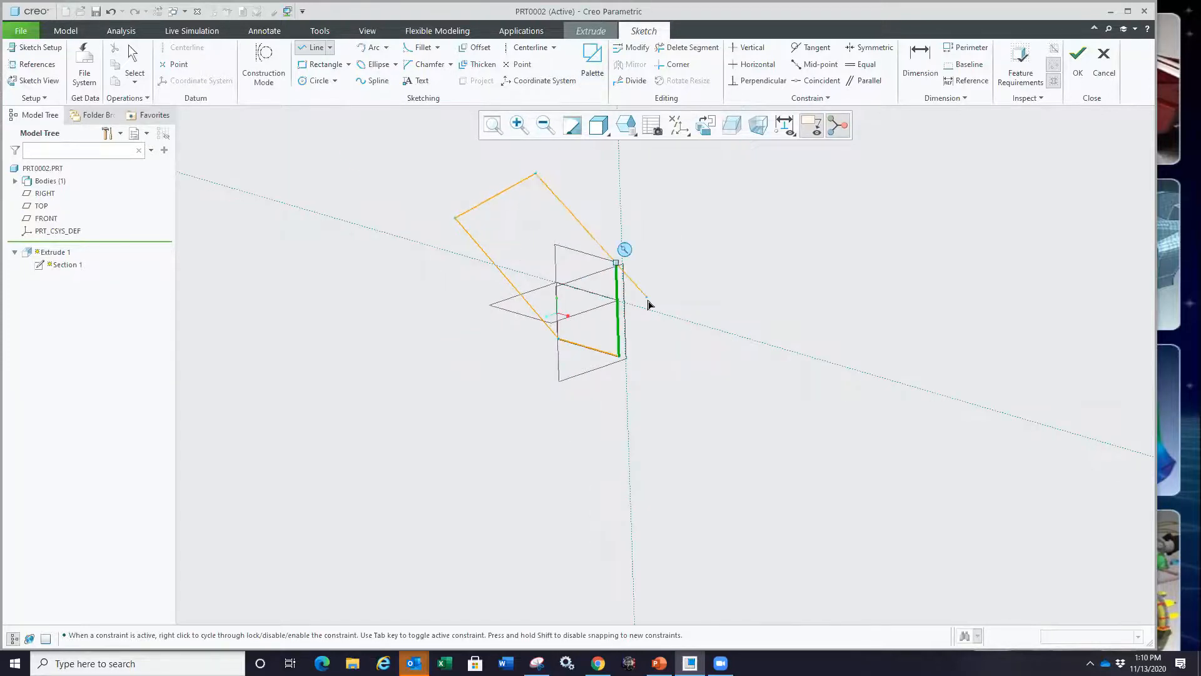
pyautogui.click(555, 257)
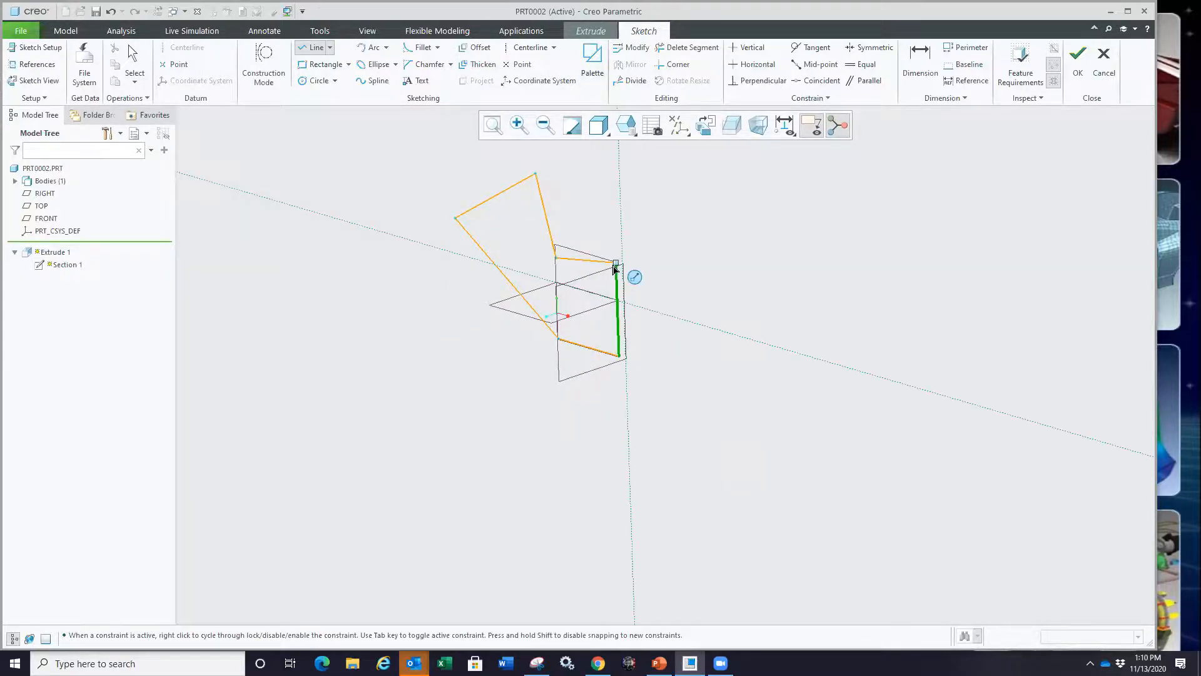
pyautogui.click(619, 263)
pyautogui.middleClick(726, 305)
# Step: Accept the modified section and complete the redefinition of Extrude 1 so the rounded solid regenerates
pyautogui.rightClick(745, 239)
pyautogui.click(770, 396)
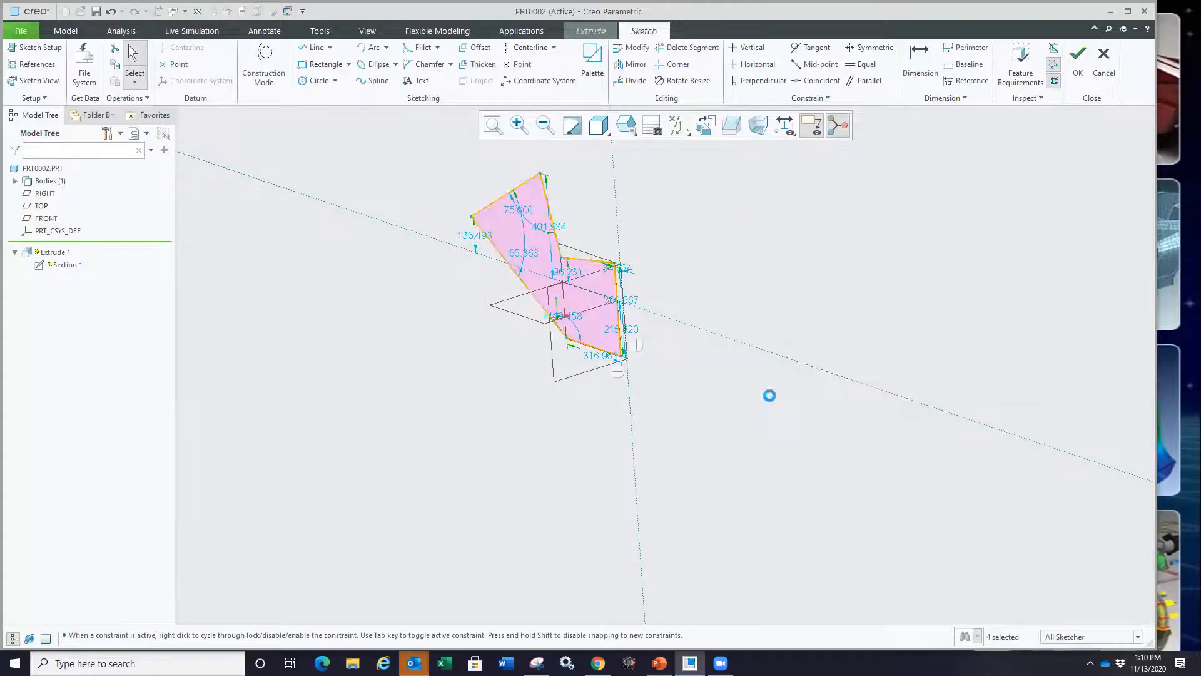
pyautogui.middleClick(713, 378)
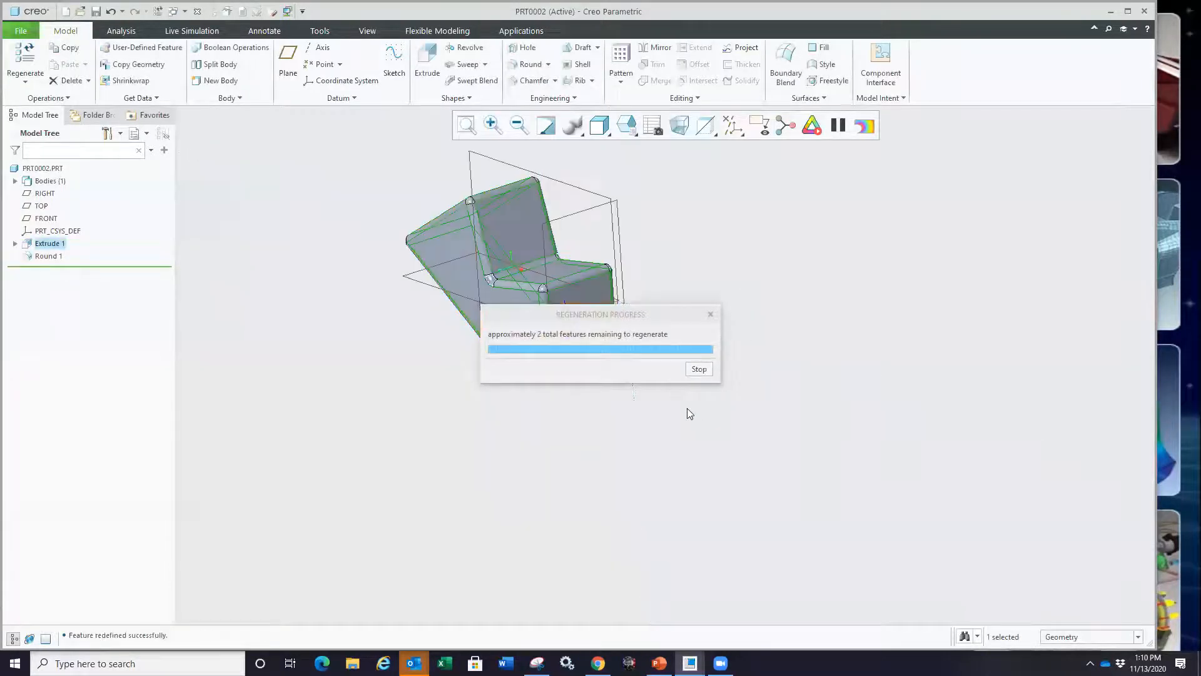
# Step: Turn off the datum plane display and inspect the rounded edges of the reshaped solid
pyautogui.moveTo(662, 409); pyautogui.dragTo(431, 233, button='middle')
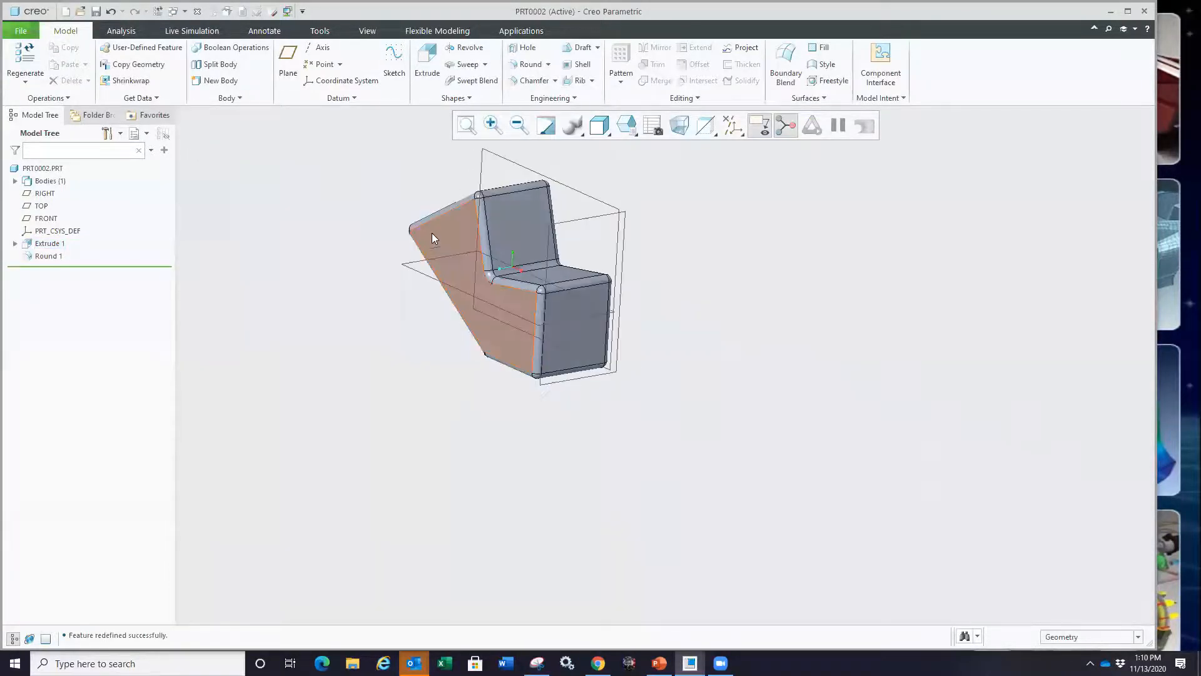
pyautogui.scroll(3, 443, 238)
pyautogui.scroll(-3, 443, 237)
pyautogui.click(758, 126)
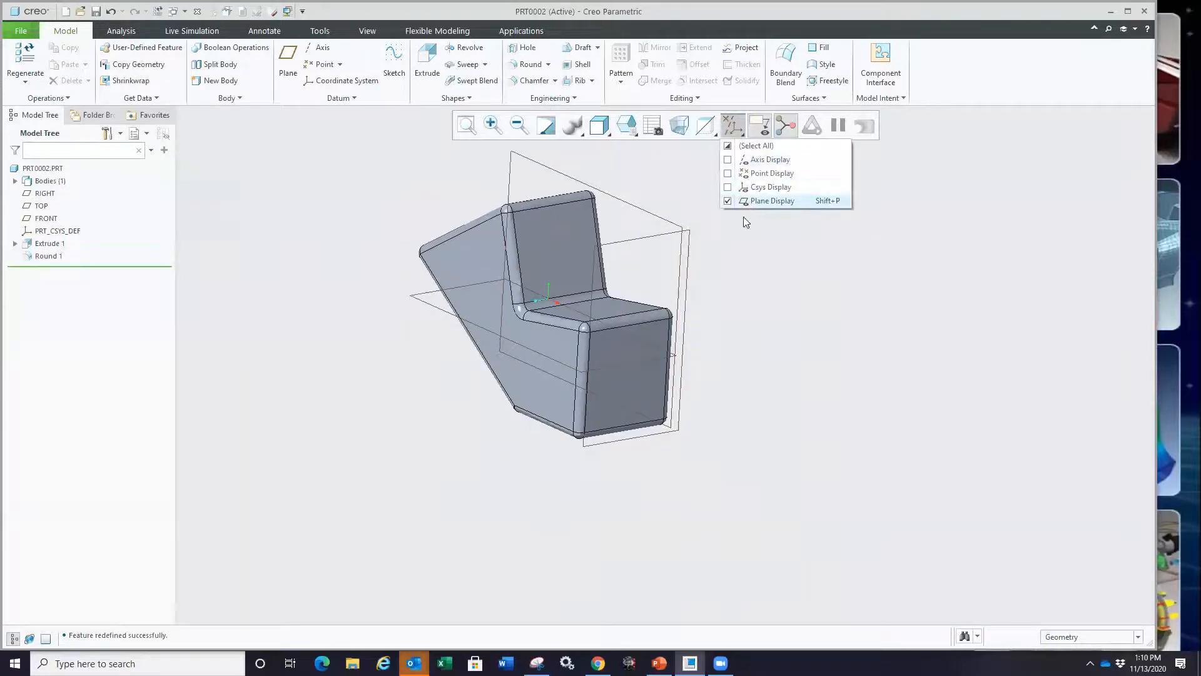
pyautogui.click(744, 202)
pyautogui.scroll(-3, 440, 288)
pyautogui.moveTo(460, 320); pyautogui.dragTo(482, 331, button='middle')
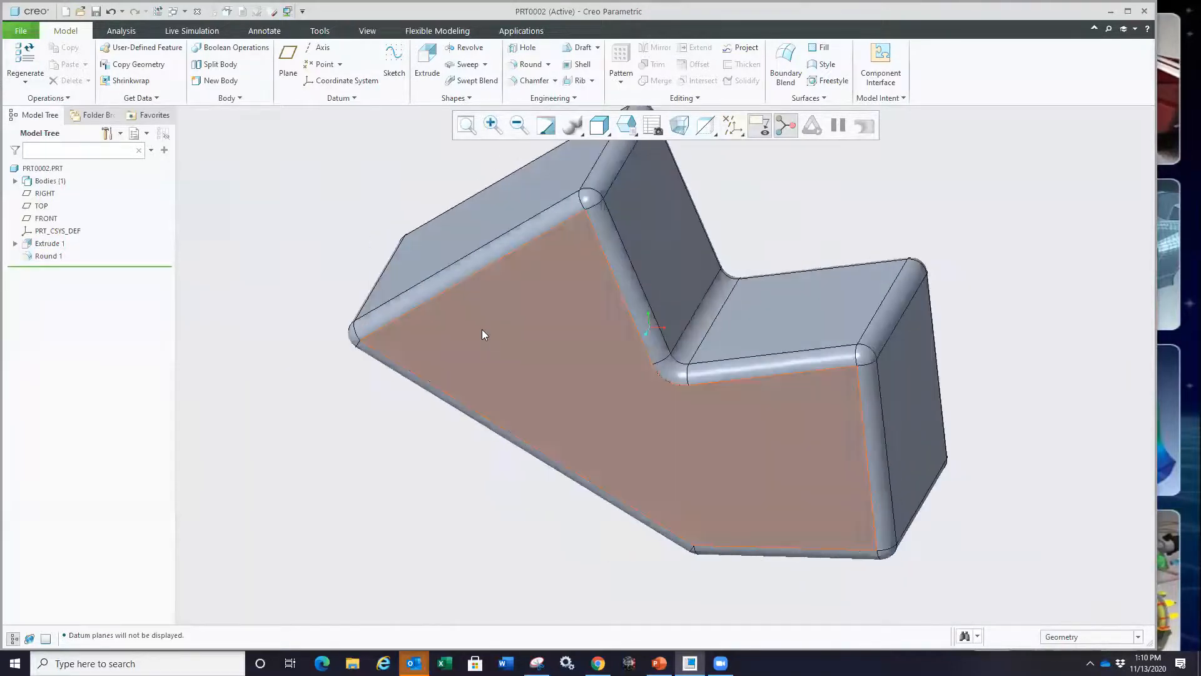
pyautogui.scroll(1, 482, 331)
# Step: Open the definition of Round 1 and examine the references of its round set
pyautogui.click(48, 256)
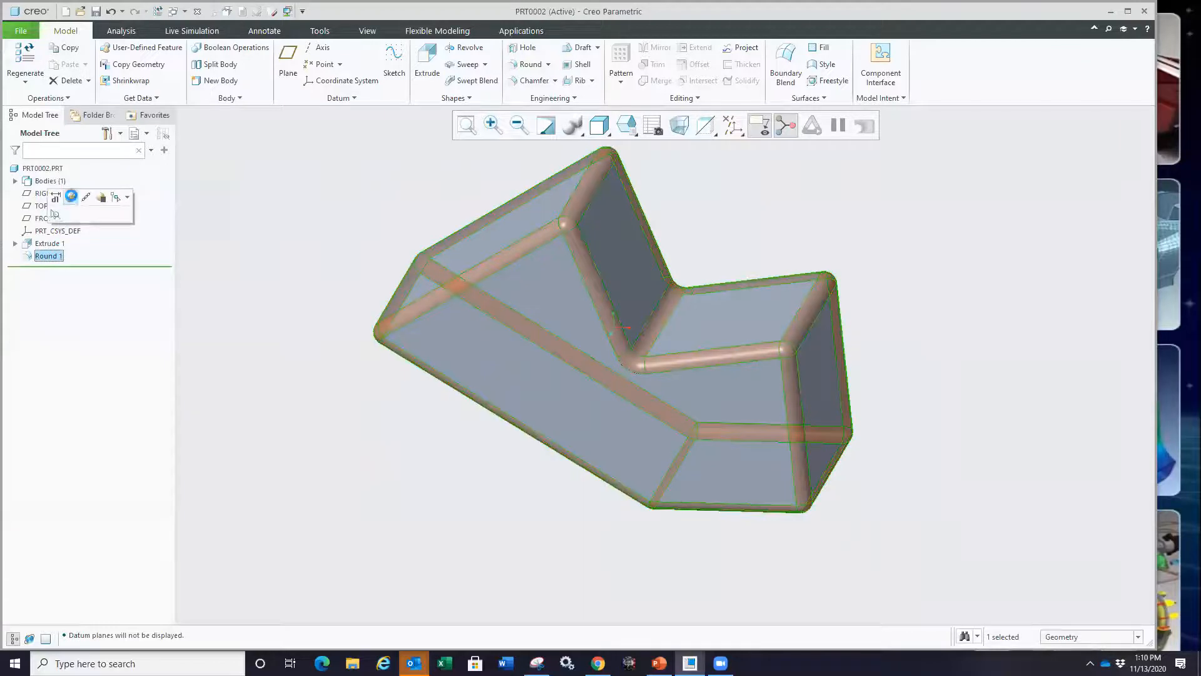
pyautogui.click(72, 198)
pyautogui.click(94, 99)
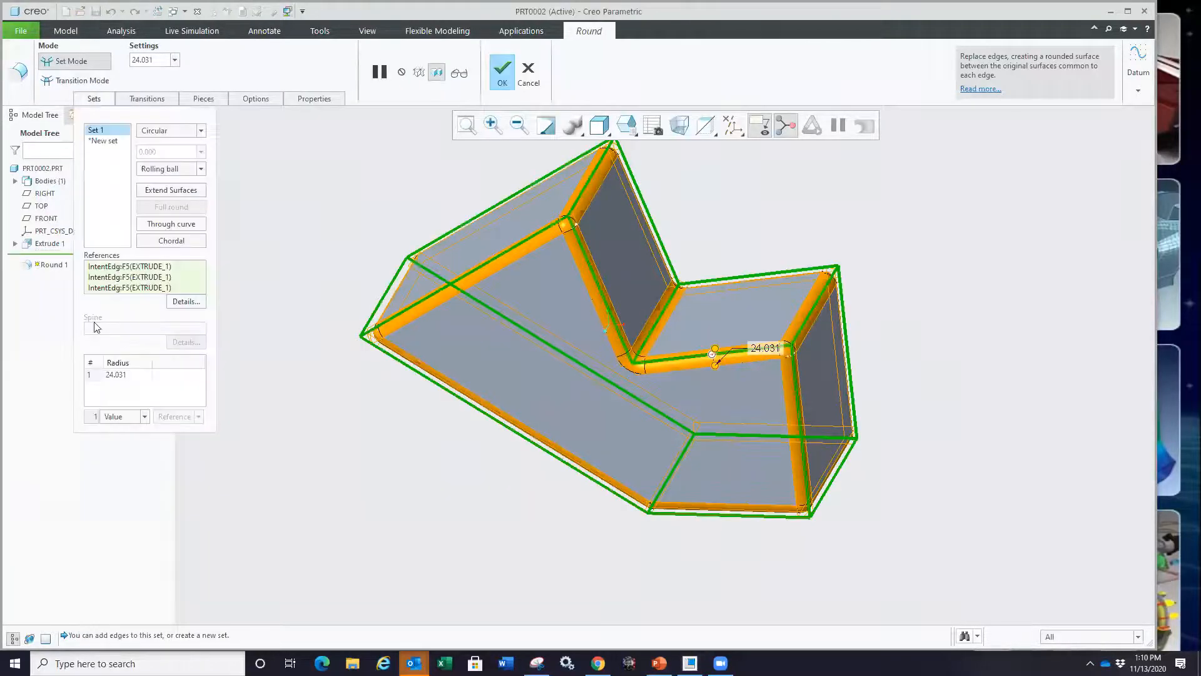
# Step: Examine the first and last intent edge references of Round 1 from several view angles and complete the redefinition
pyautogui.click(114, 267)
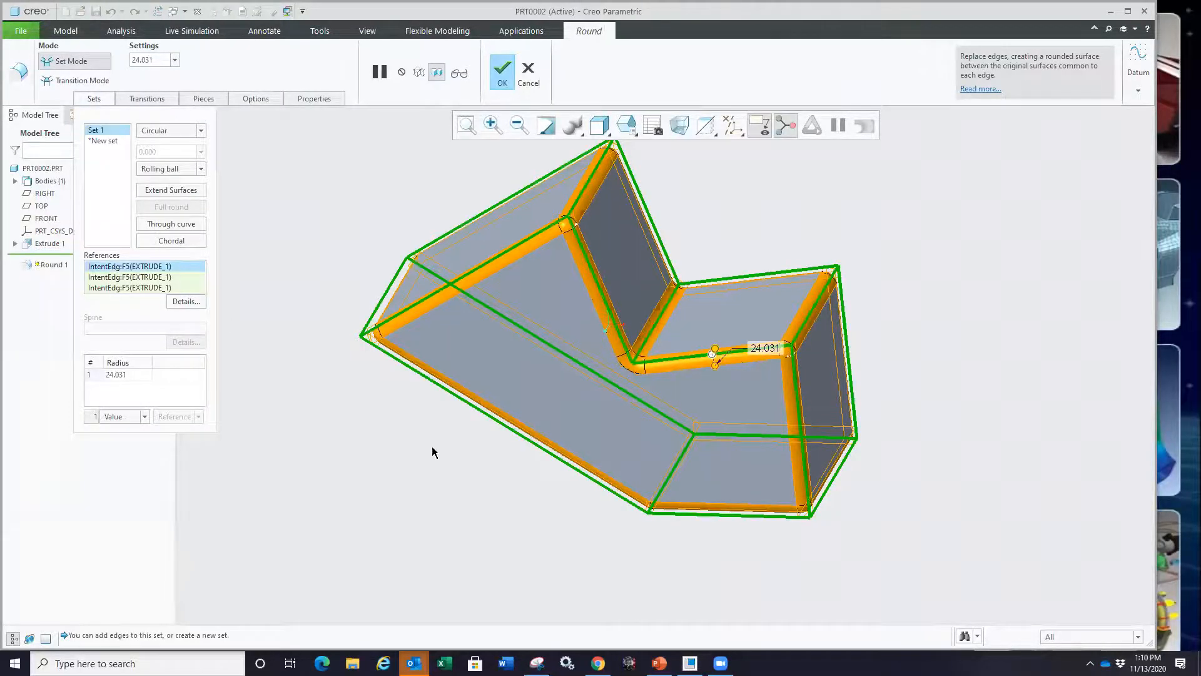
pyautogui.moveTo(432, 451); pyautogui.dragTo(670, 309, button='middle')
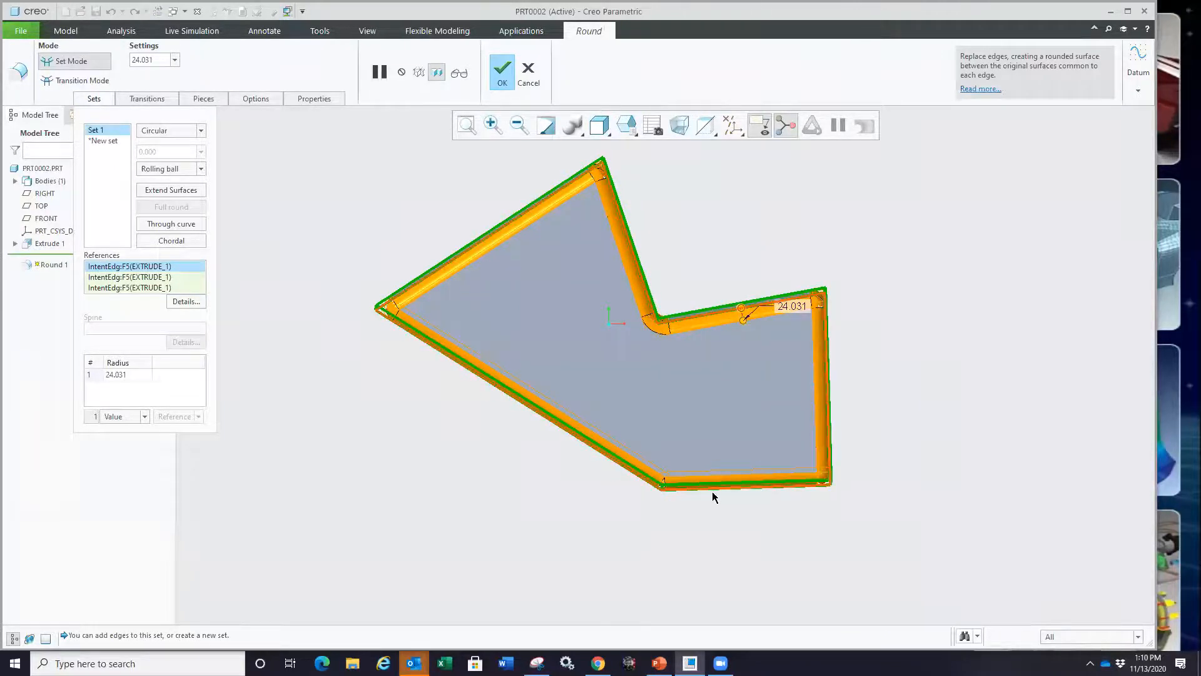
pyautogui.moveTo(337, 346); pyautogui.dragTo(232, 385, button='middle')
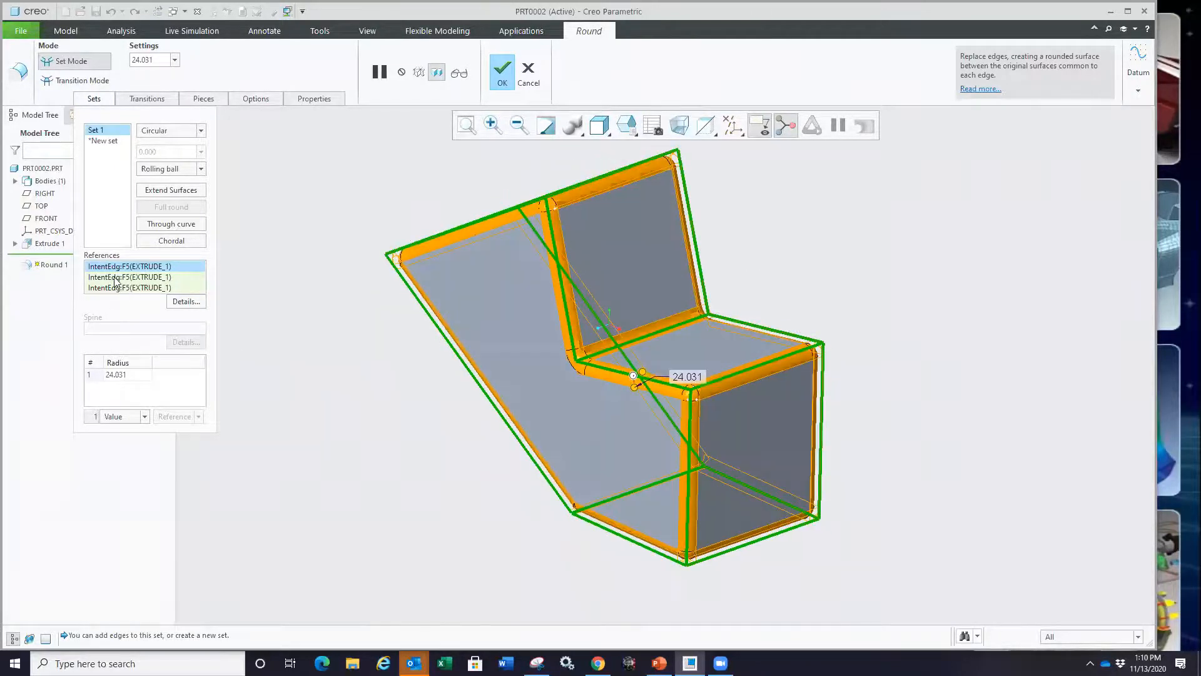
pyautogui.click(123, 287)
pyautogui.moveTo(581, 383); pyautogui.dragTo(500, 426, button='middle')
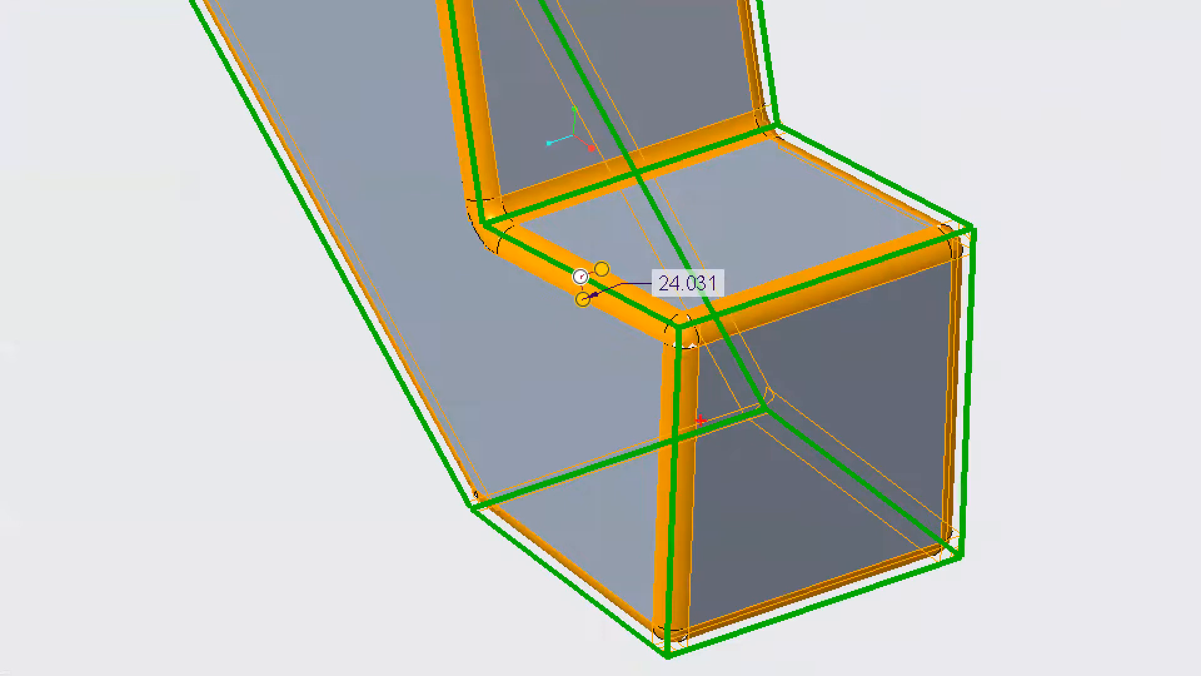
pyautogui.moveTo(855, 345); pyautogui.dragTo(804, 242)
pyautogui.moveTo(725, 180); pyautogui.dragTo(668, 109)
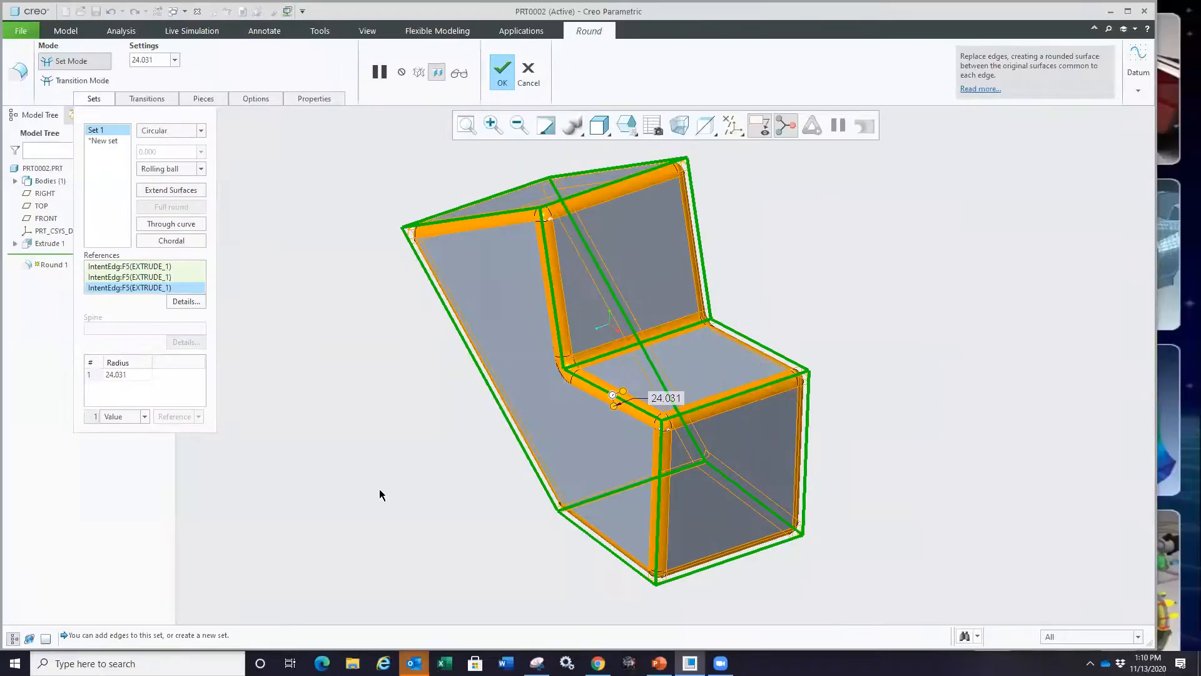
pyautogui.middleClick(373, 489)
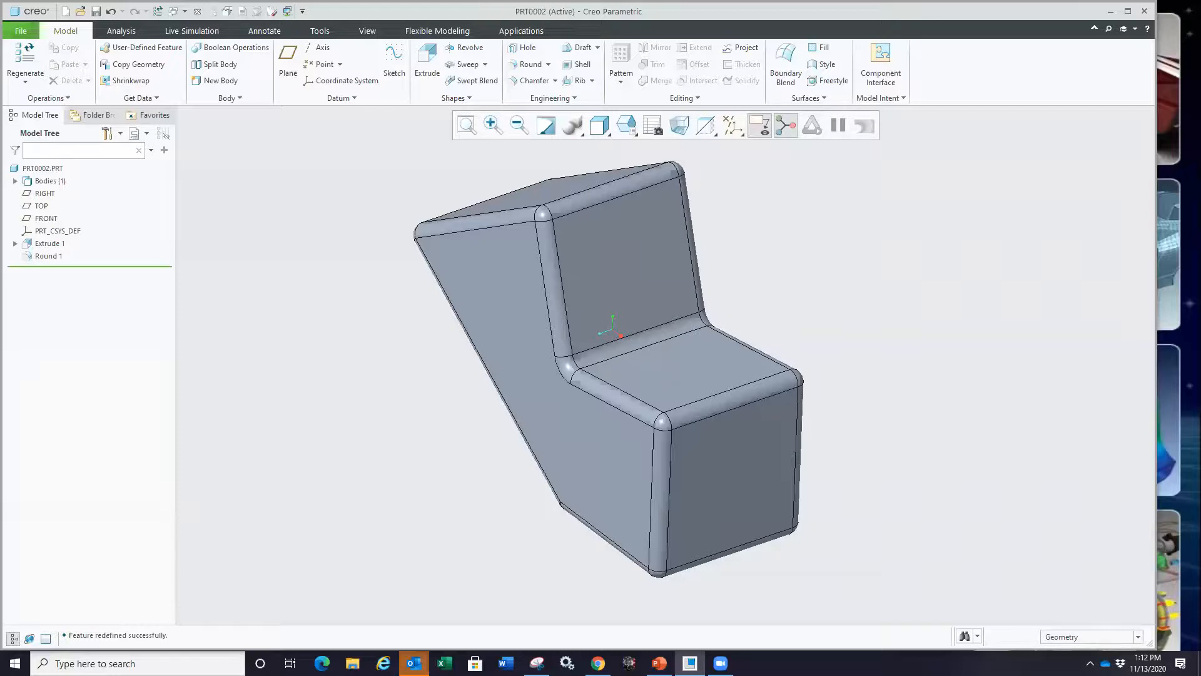
# Step: Create a new drawing named drw0001 of the PRT0002 part using the default template
pyautogui.click(65, 11)
pyautogui.click(523, 319)
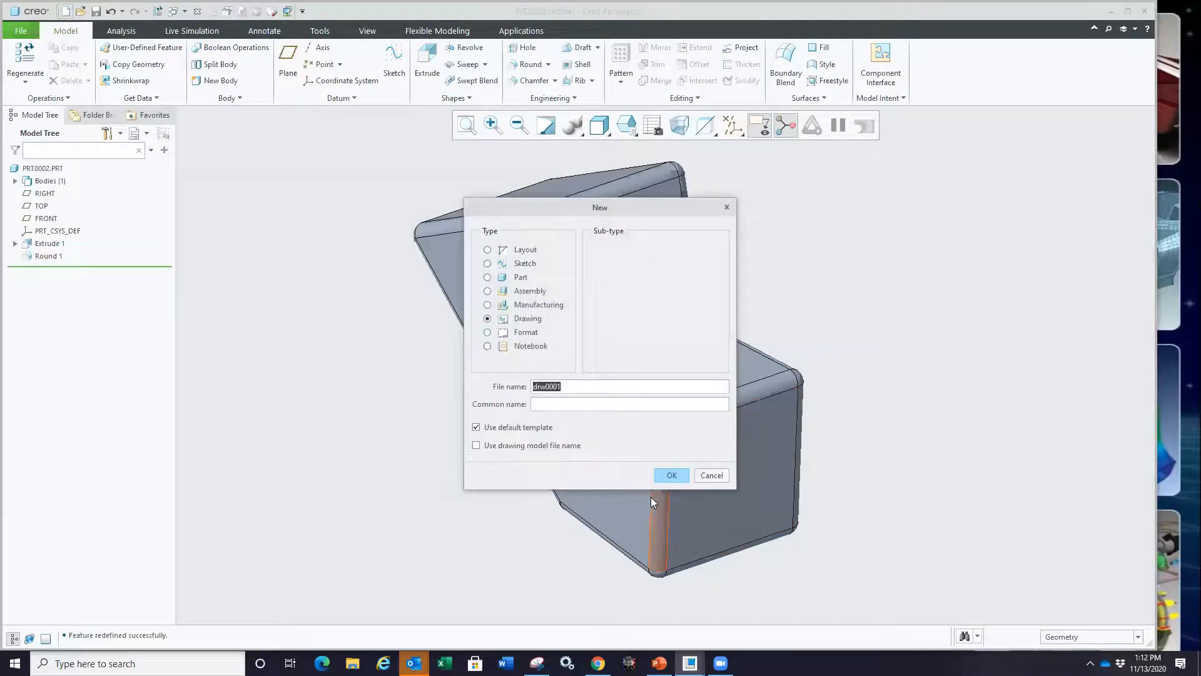
pyautogui.click(670, 475)
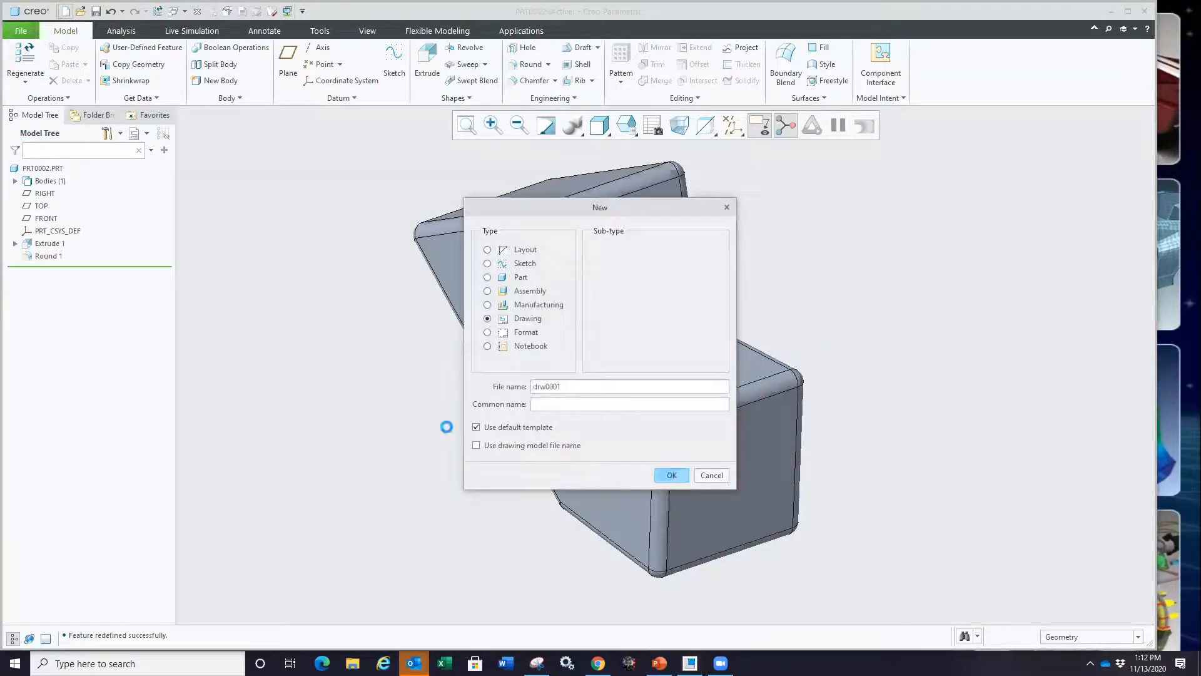
pyautogui.press('Return')
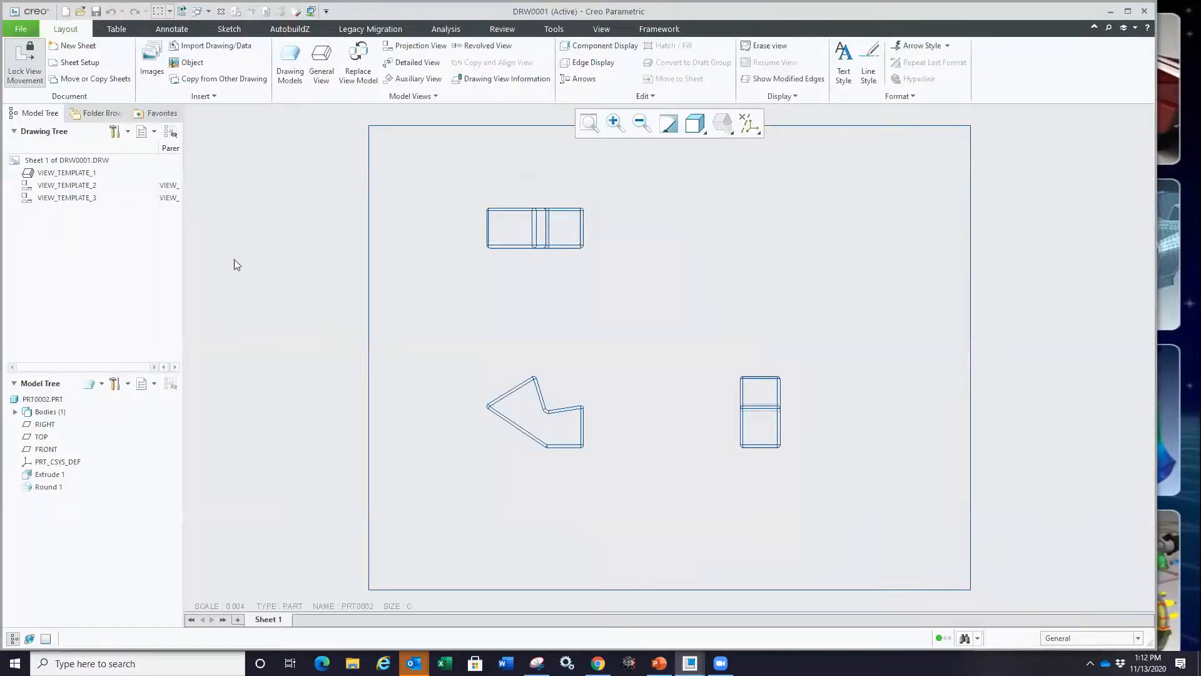
# Step: Activate the open PRT0002 part window and return to the DRW0001 drawing window
pyautogui.click(198, 12)
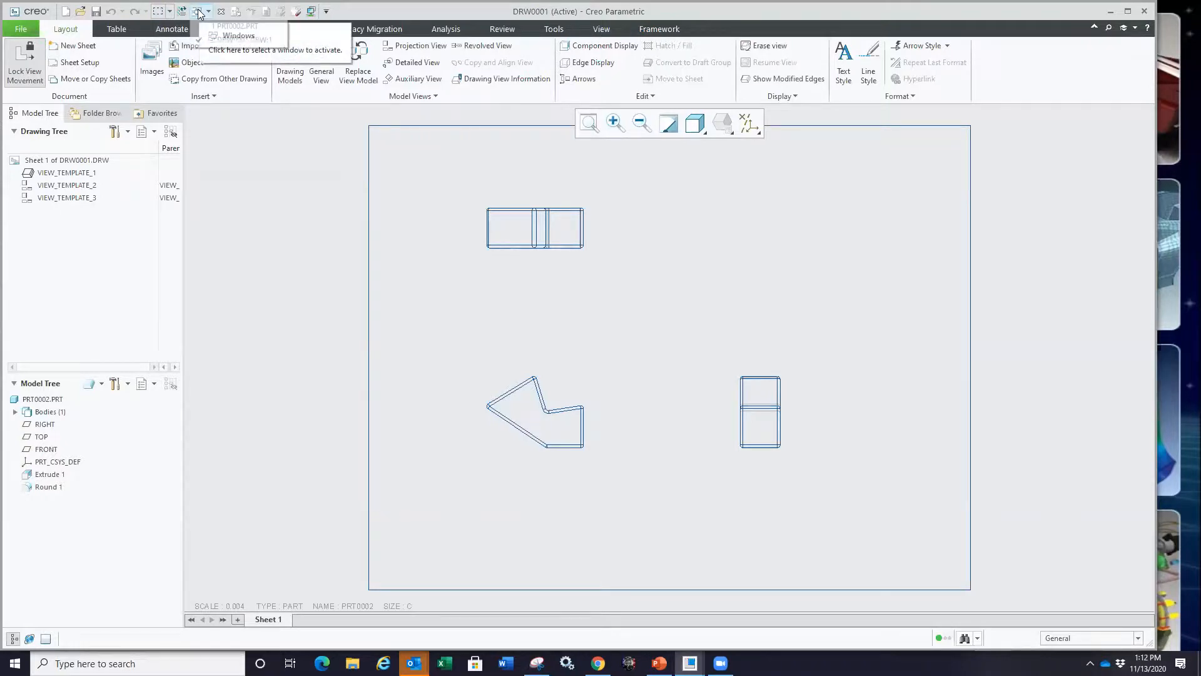
pyautogui.click(234, 27)
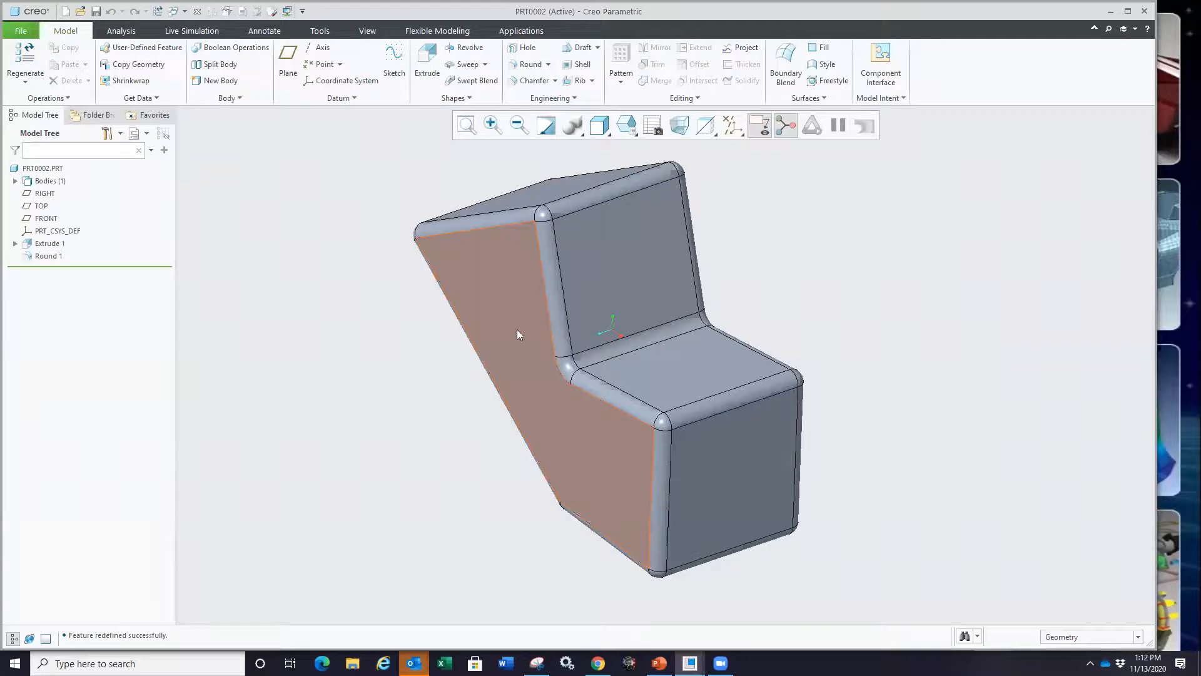
pyautogui.click(184, 12)
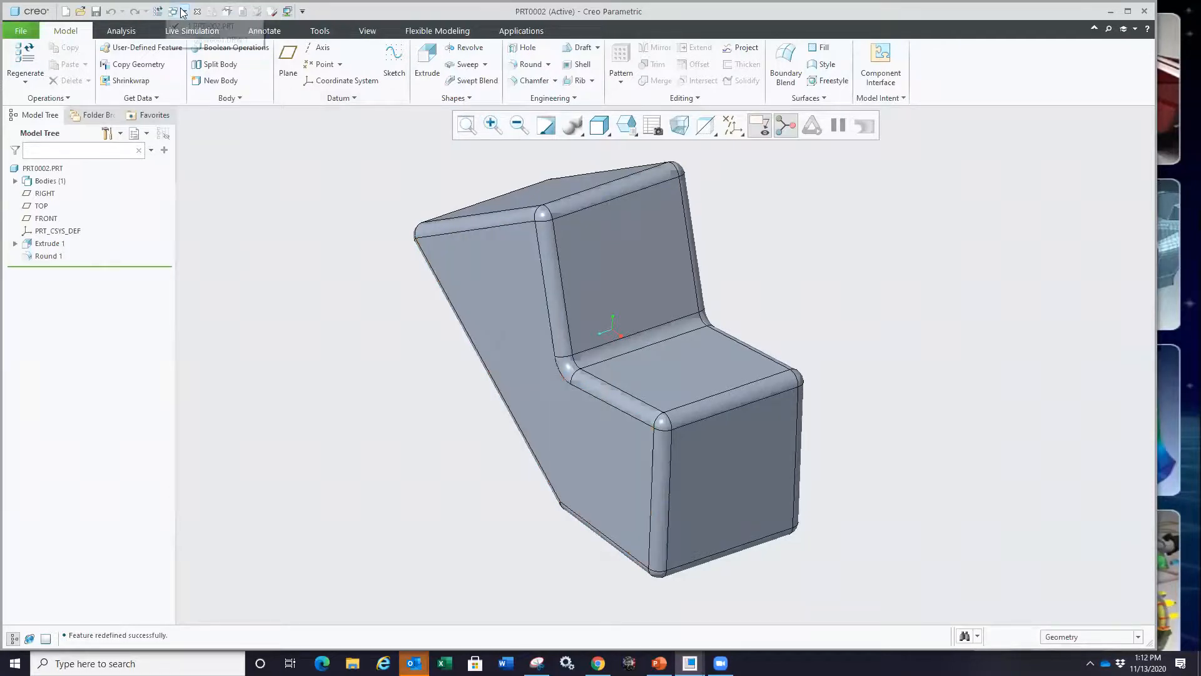
pyautogui.click(213, 39)
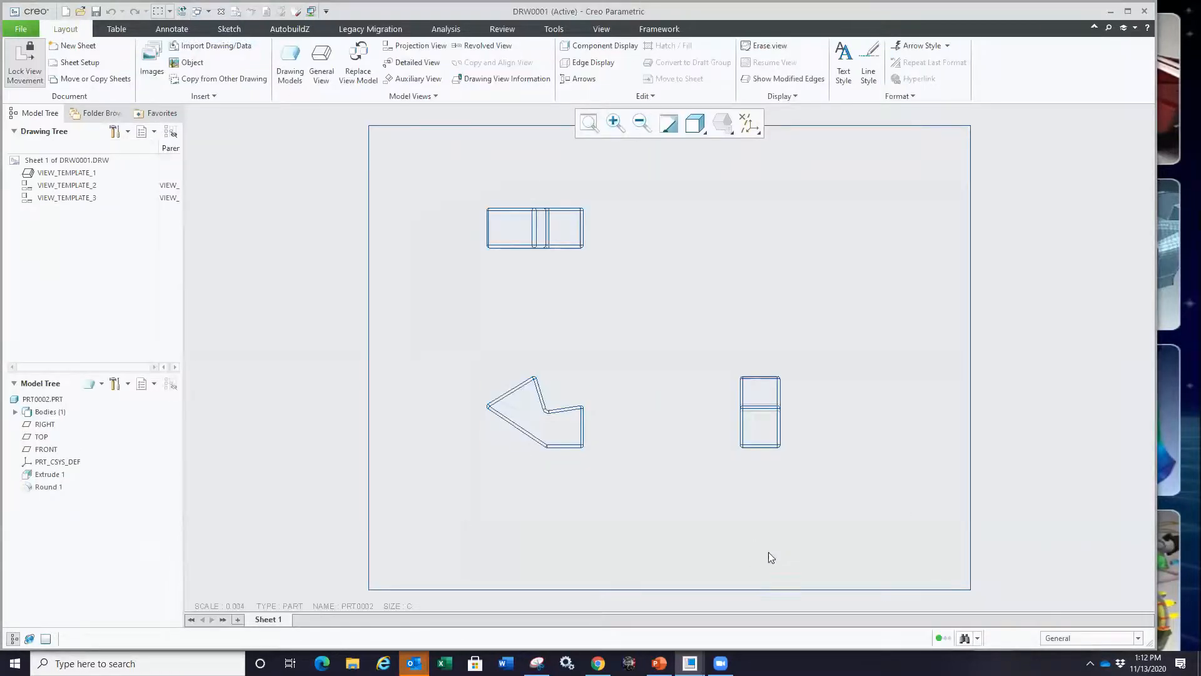
pyautogui.hotkey('ctrl', '1')
pyautogui.click(755, 576)
pyautogui.keyDown('ctrl'); pyautogui.moveTo(533, 378); pyautogui.dragTo(1157, 586); pyautogui.keyUp('ctrl')
pyautogui.press('Escape')
# Step: Switch from the drawing back to the PRT0002 part window
pyautogui.click(207, 11)
pyautogui.click(237, 26)
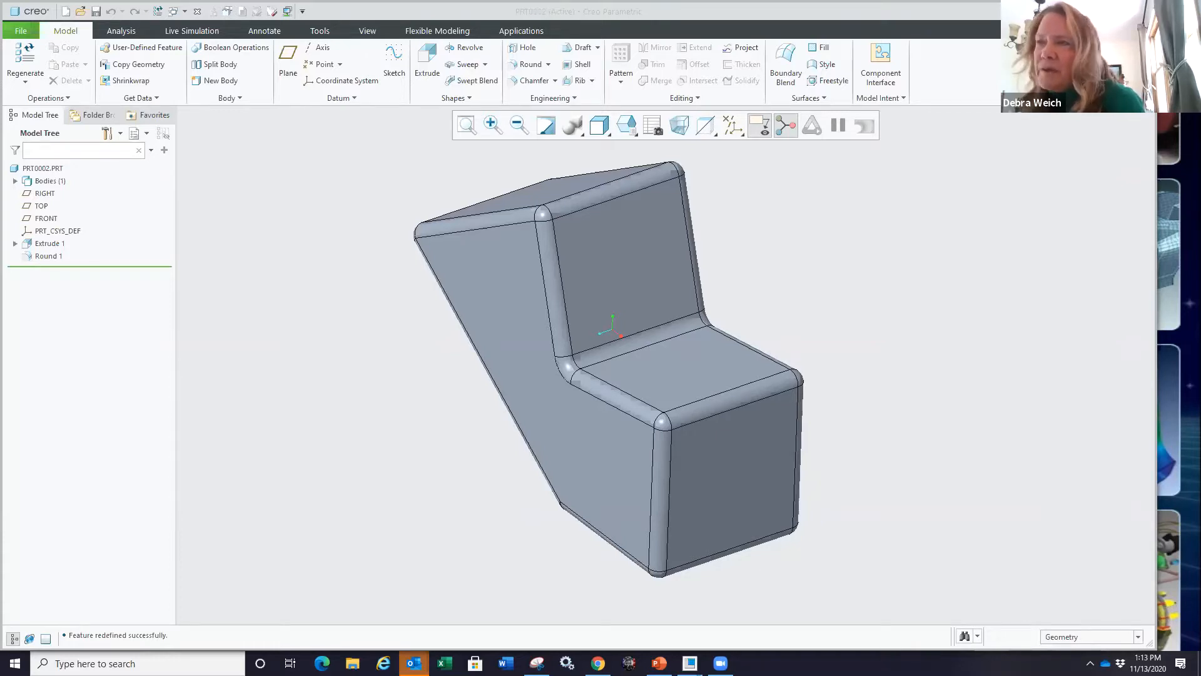
# Step: Switch to the BUG_TT.pptx presentation in PowerPoint and run the slide show from the Questions slide to the Thank You slide
pyautogui.click(659, 663)
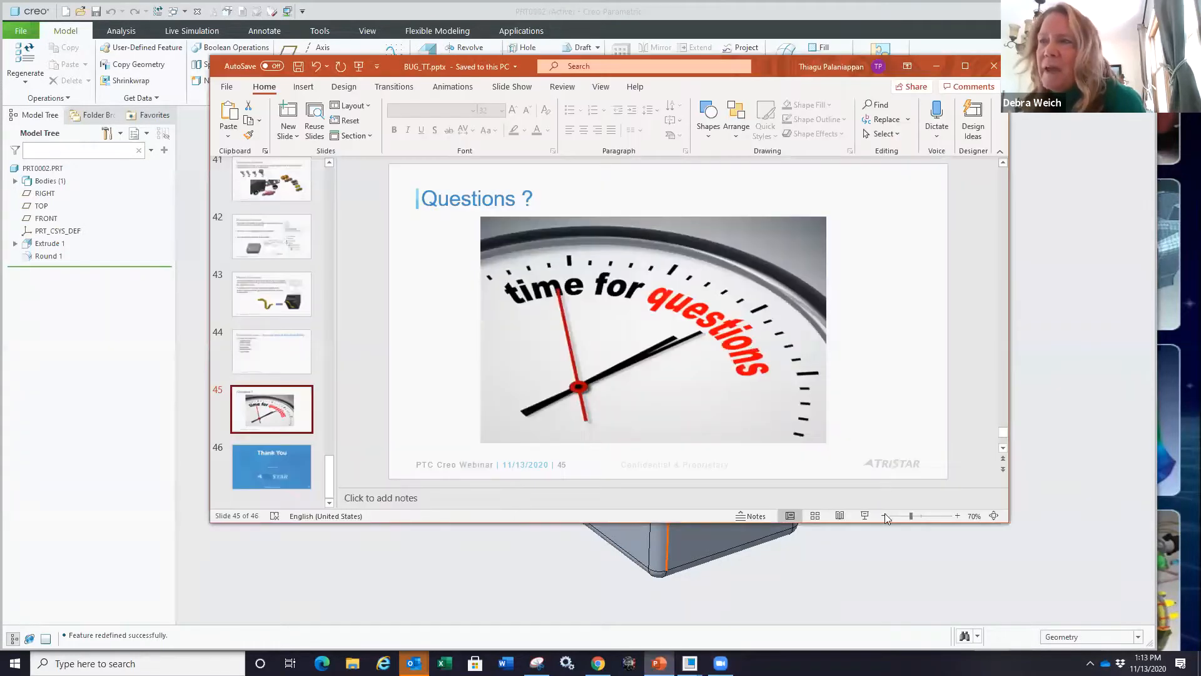
pyautogui.click(864, 516)
pyautogui.press('Right')
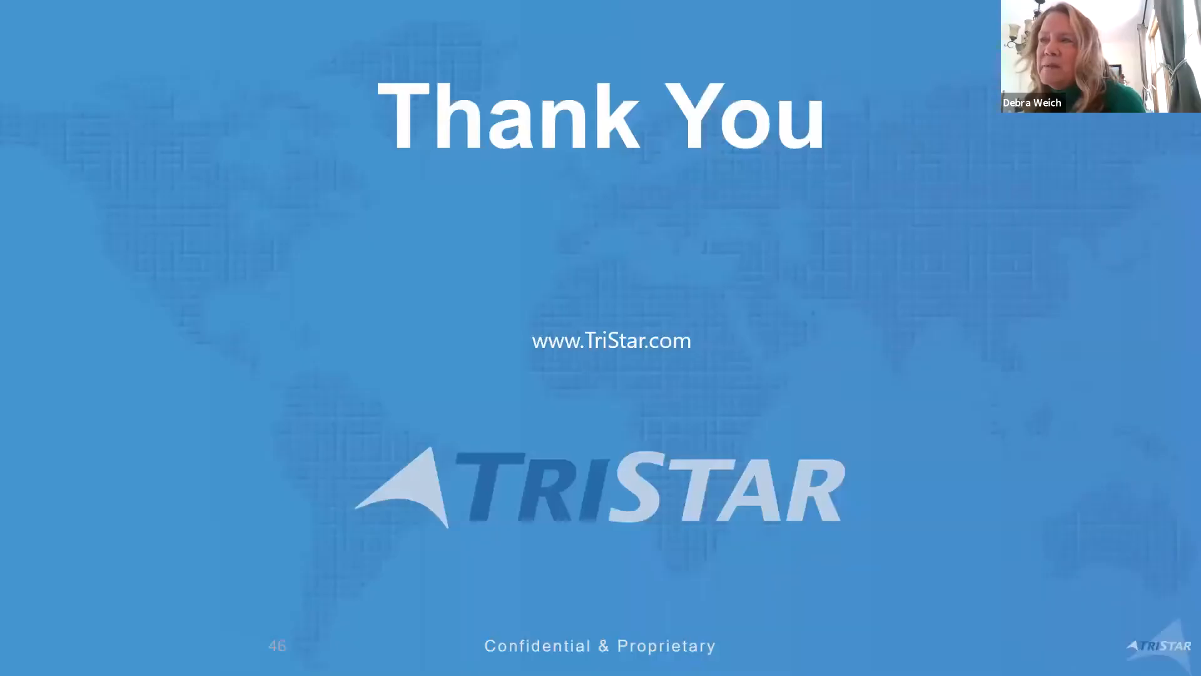